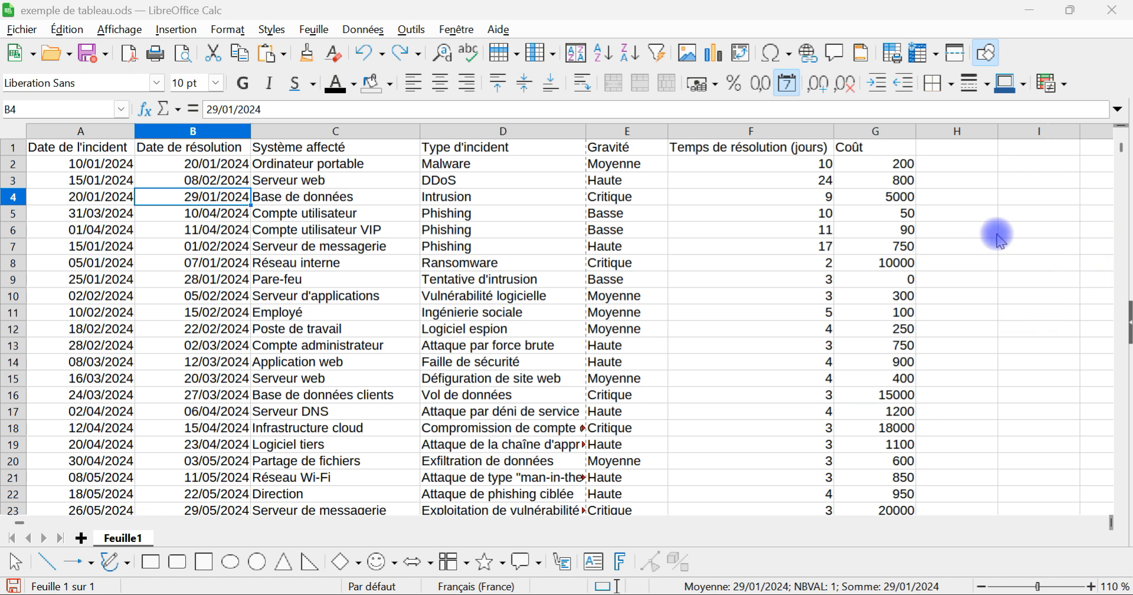
Step: Select the cell range A1:F4 of the incident table
left_click(340, 248)
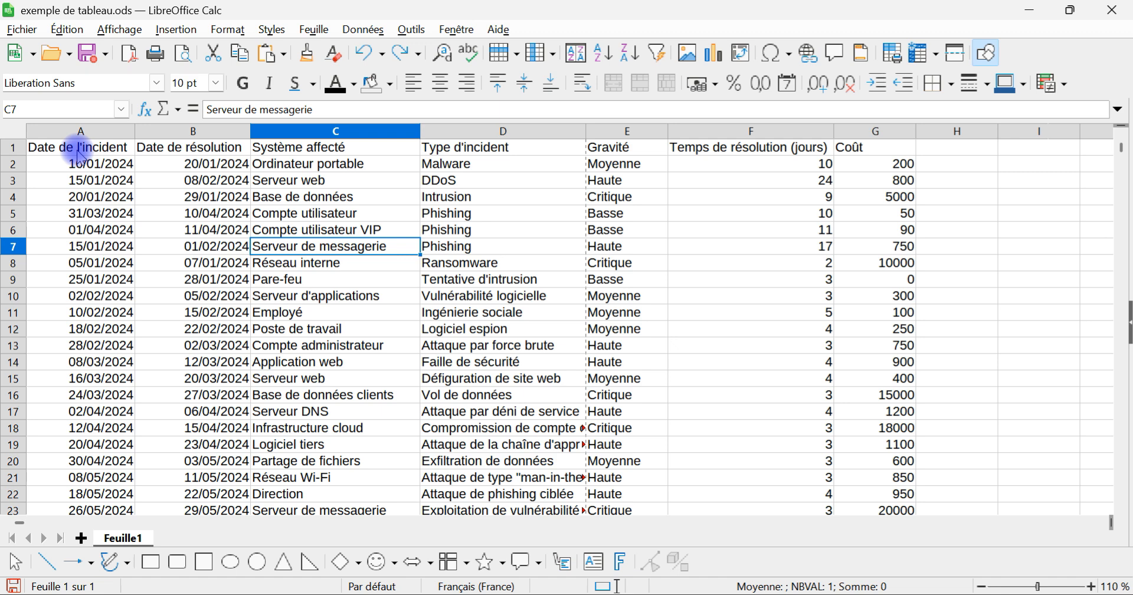
left_click_drag(102, 147, 755, 207)
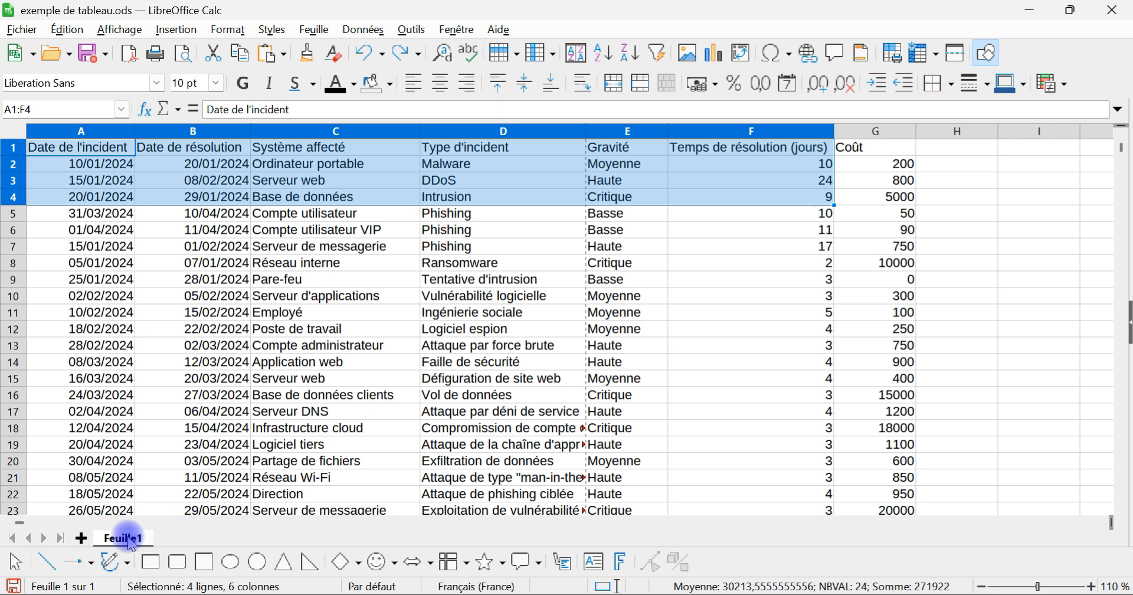
Step: View the list of quick functions (Somme, Moyenne, Min, Max) with cell B6 selected, and close it without choosing one
left_click(170, 232)
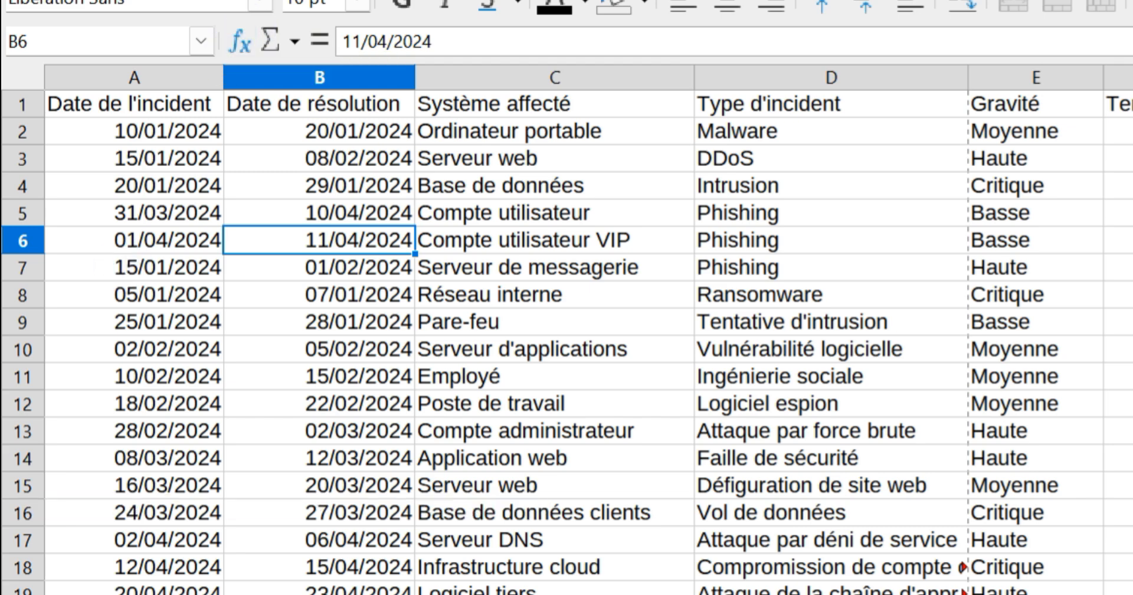
left_click(295, 42)
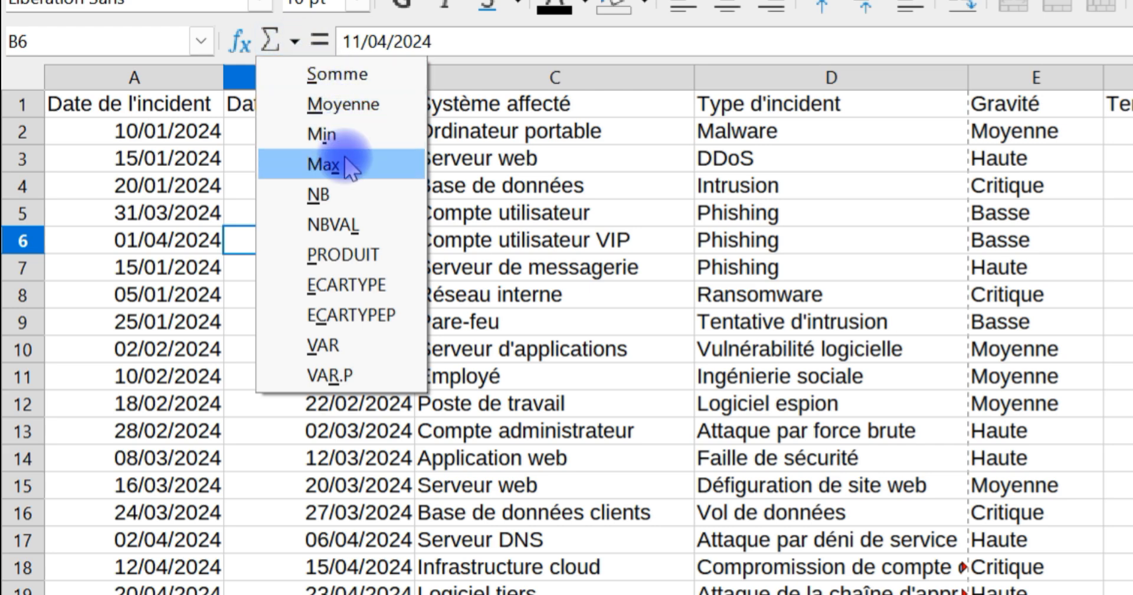
left_click(720, 160)
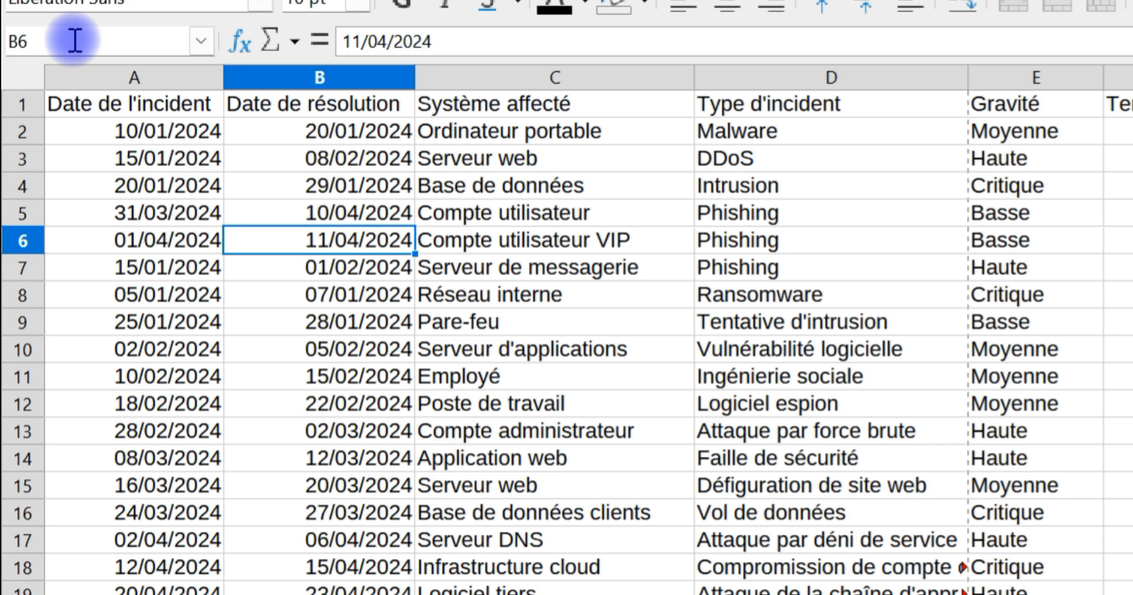
Step: Select cells B5 and A1 individually, and the range C3:E15, to show how single cells and ranges are referenced
left_click(354, 211)
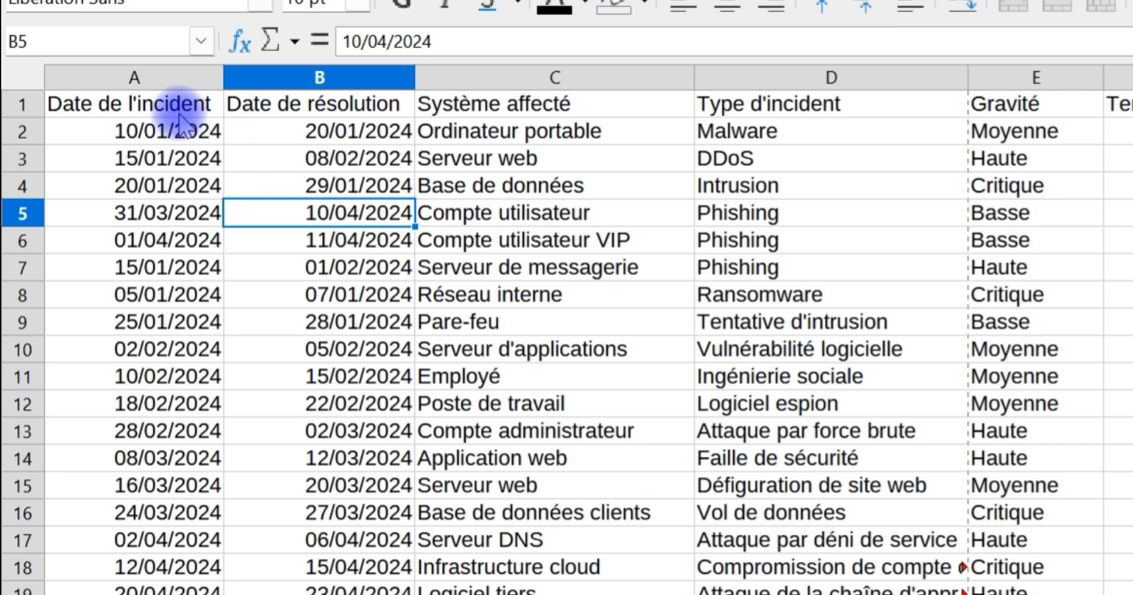
left_click(145, 110)
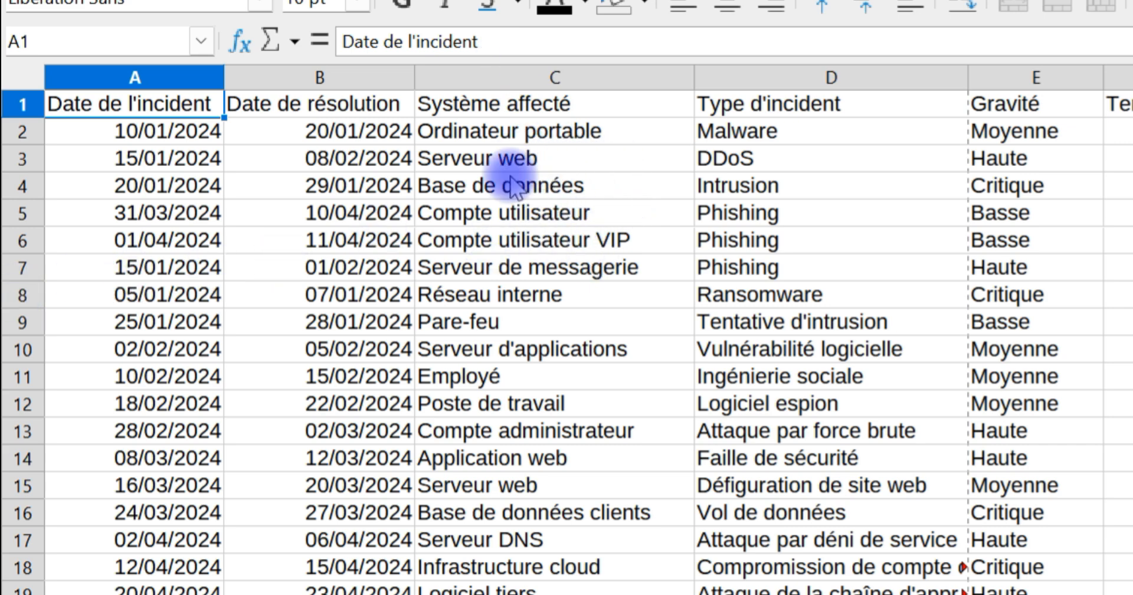
left_click_drag(481, 162, 1075, 493)
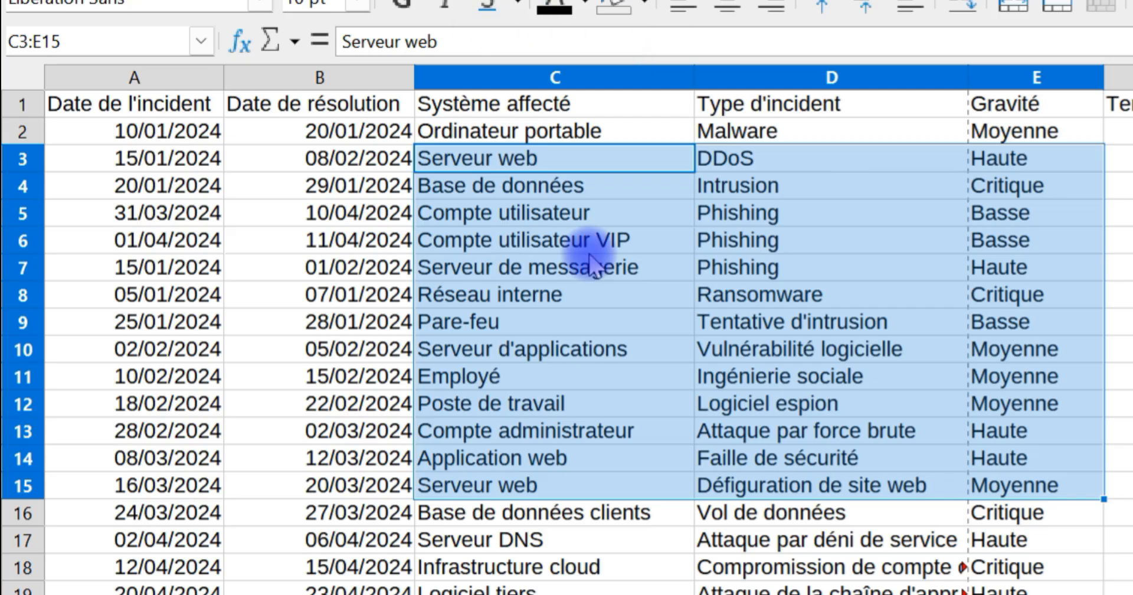
left_click(602, 321)
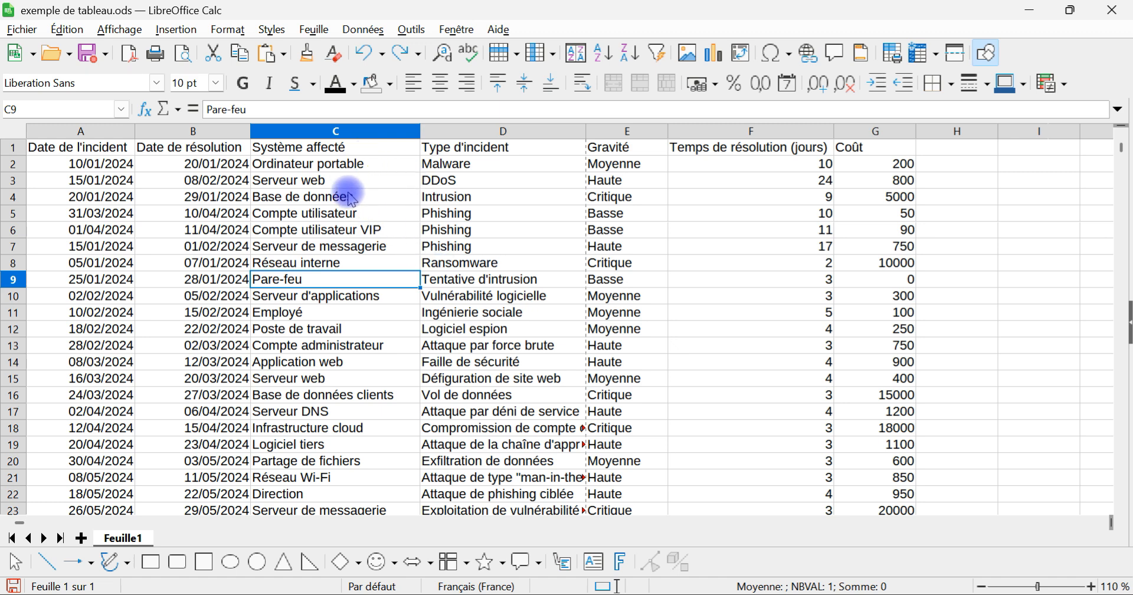
left_click(349, 195)
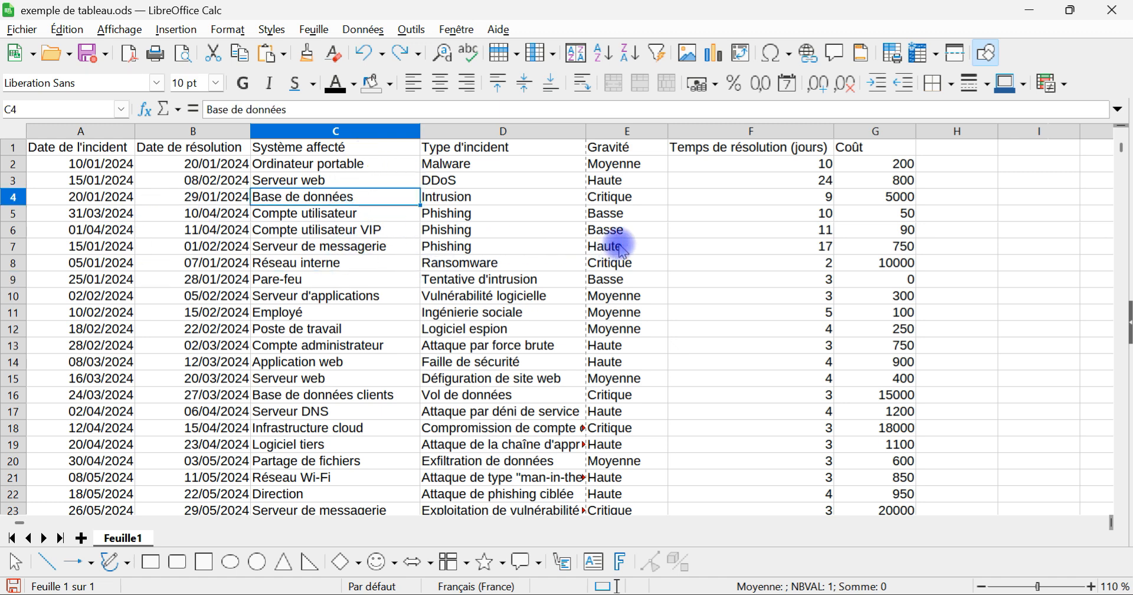
left_click(649, 214)
left_click(719, 214)
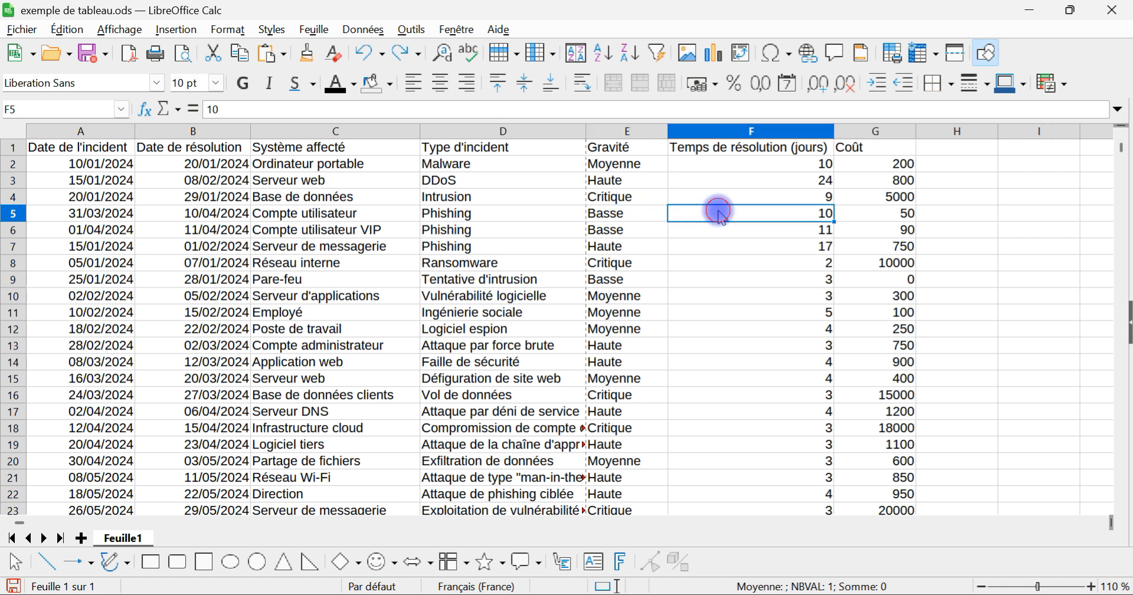
left_click(729, 260)
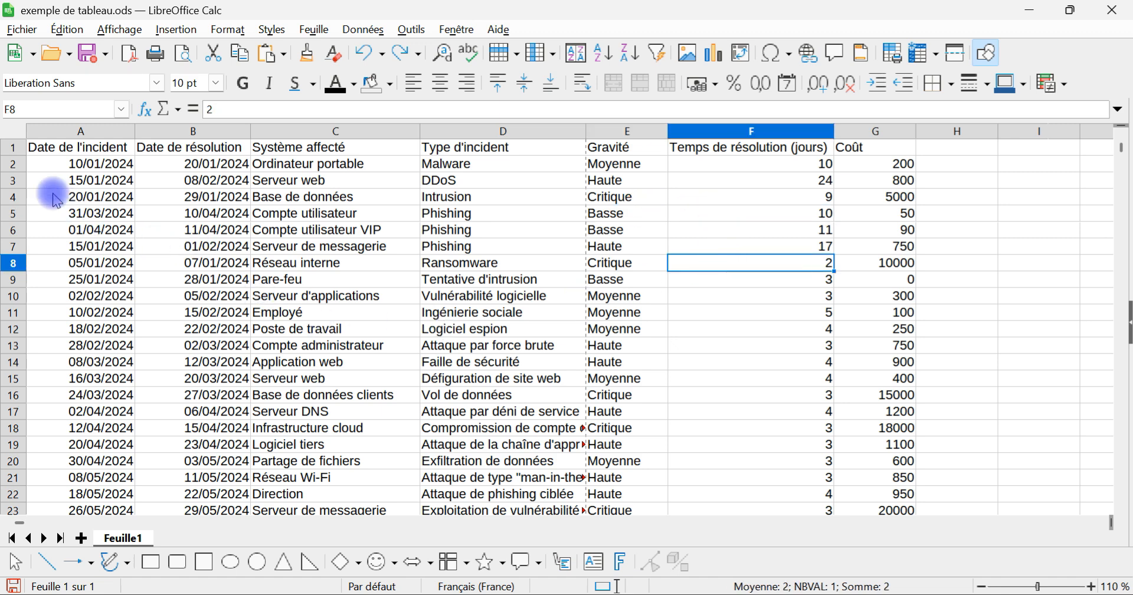
left_click(172, 213)
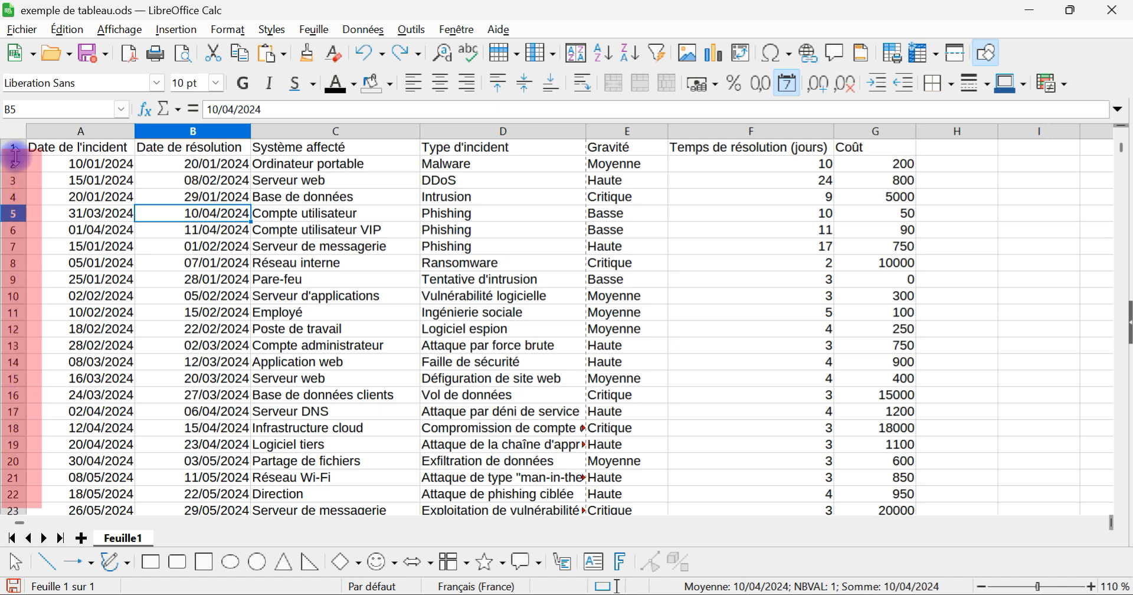
Step: From cell I1, jump to the sheet's last row and last column to view its limits, and return to cell A1
left_click(1034, 150)
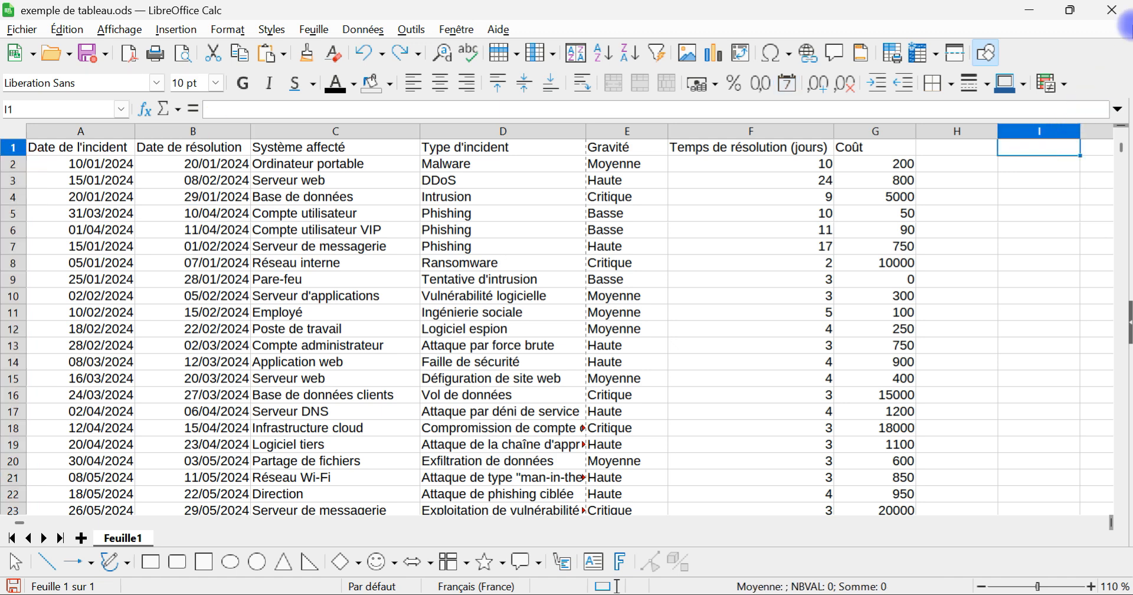
key("ctrl+Down")
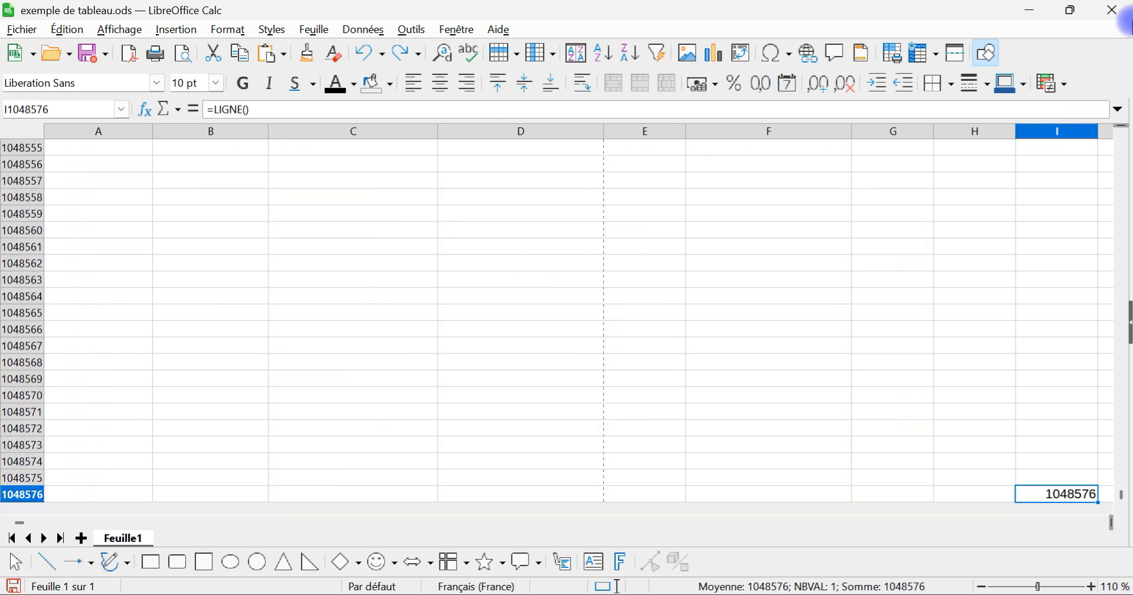
key("ctrl+Up")
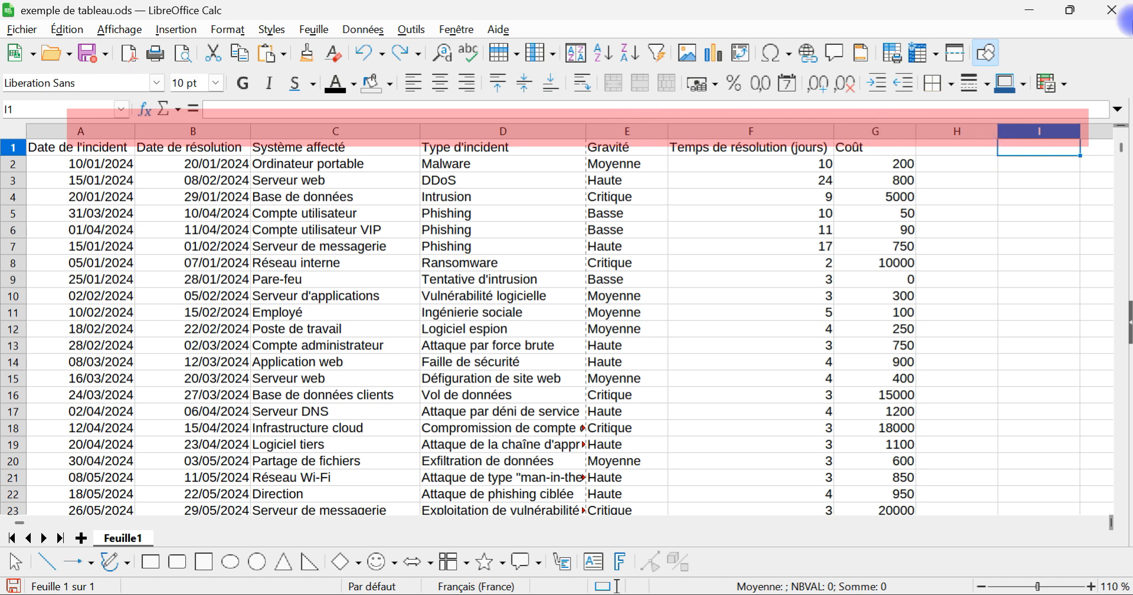
key("ctrl+Right")
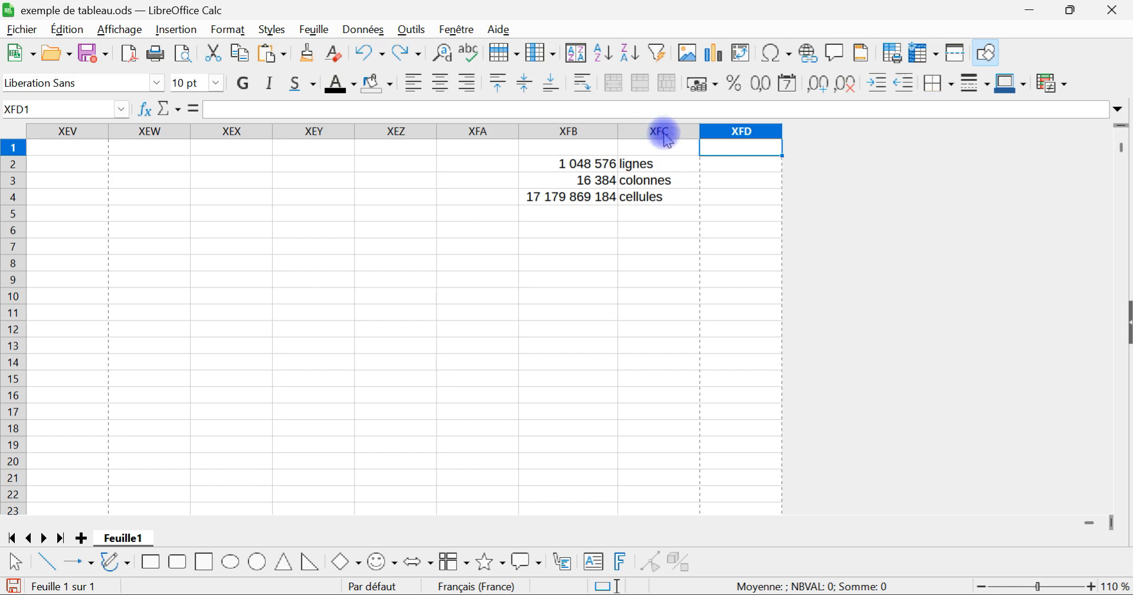
key("ctrl+Home")
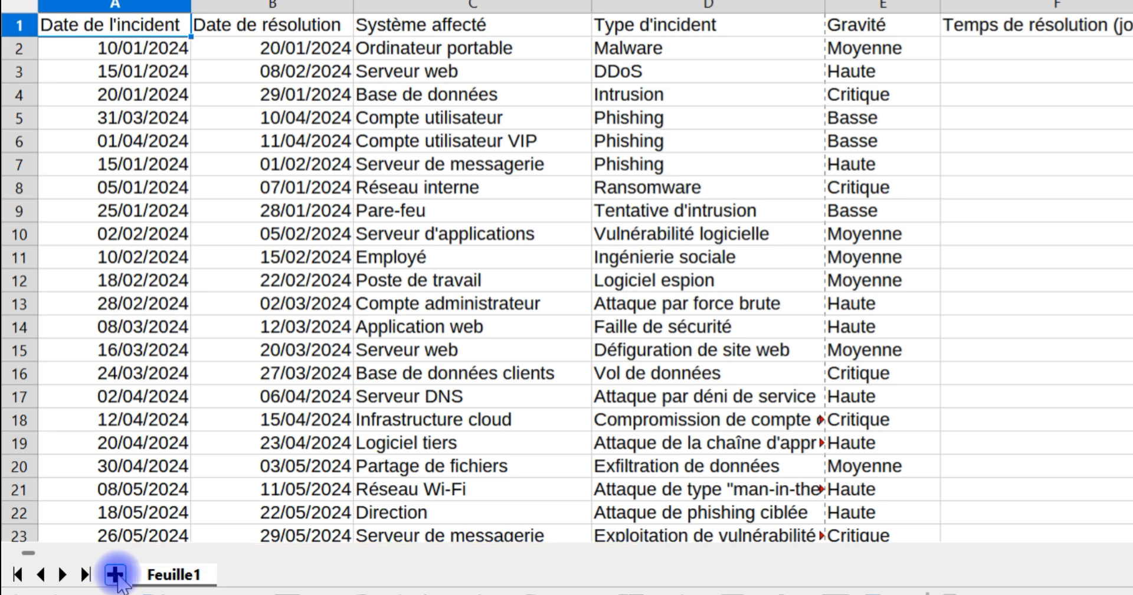
Step: Add three new sheets, Feuille2 to Feuille4, to the workbook
left_click(116, 575)
left_click(116, 574)
left_click(115, 575)
Step: Delete the sheets Feuille4 and Feuille3 one at a time
right_click(423, 574)
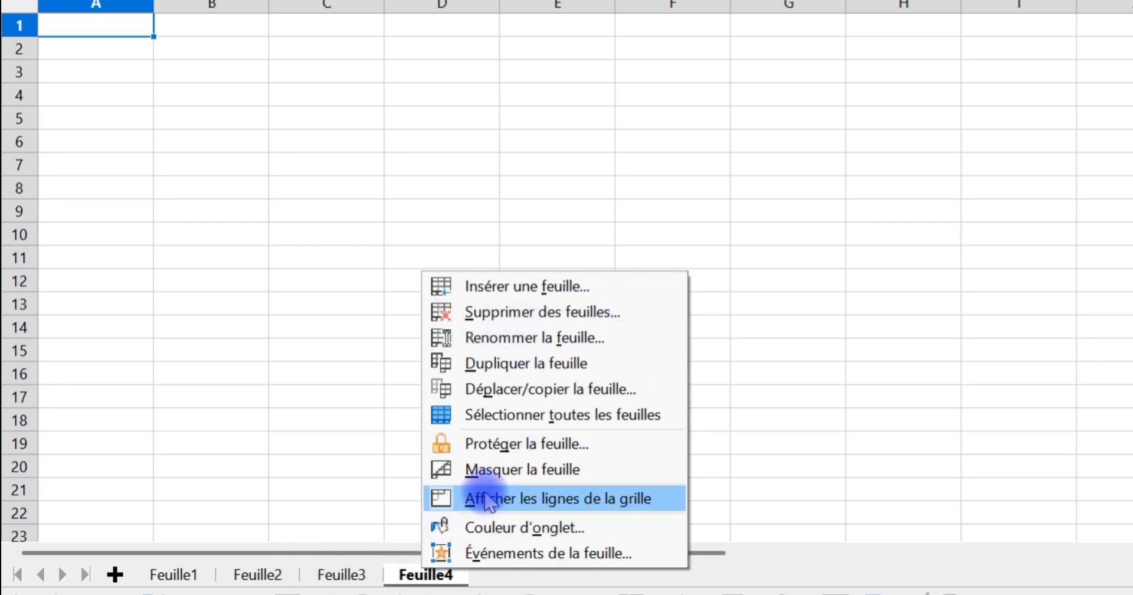
left_click(496, 312)
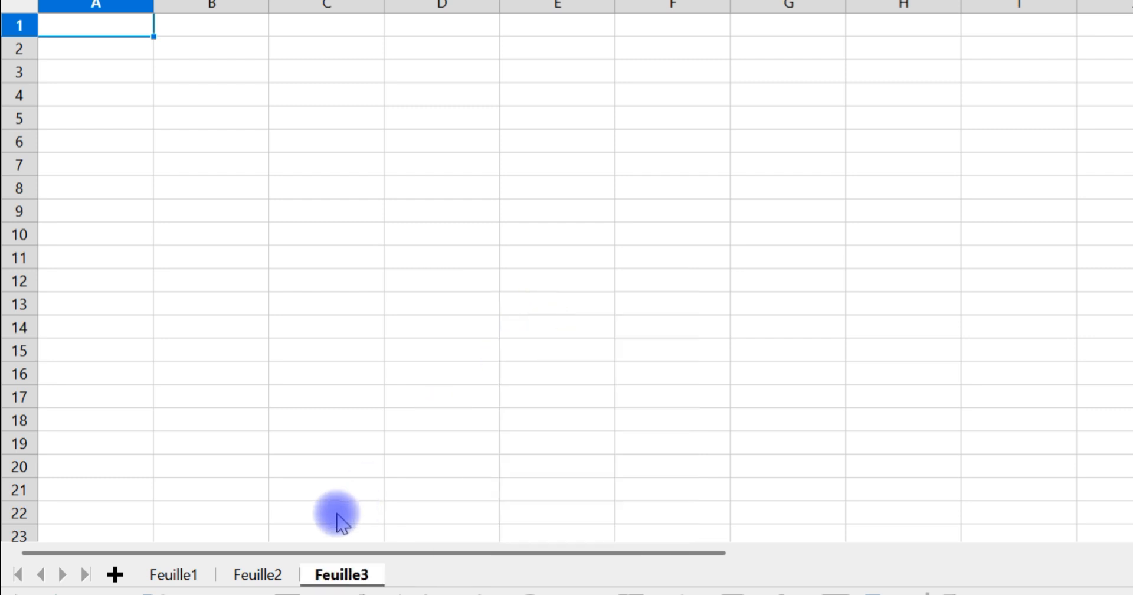
right_click(348, 574)
left_click(435, 313)
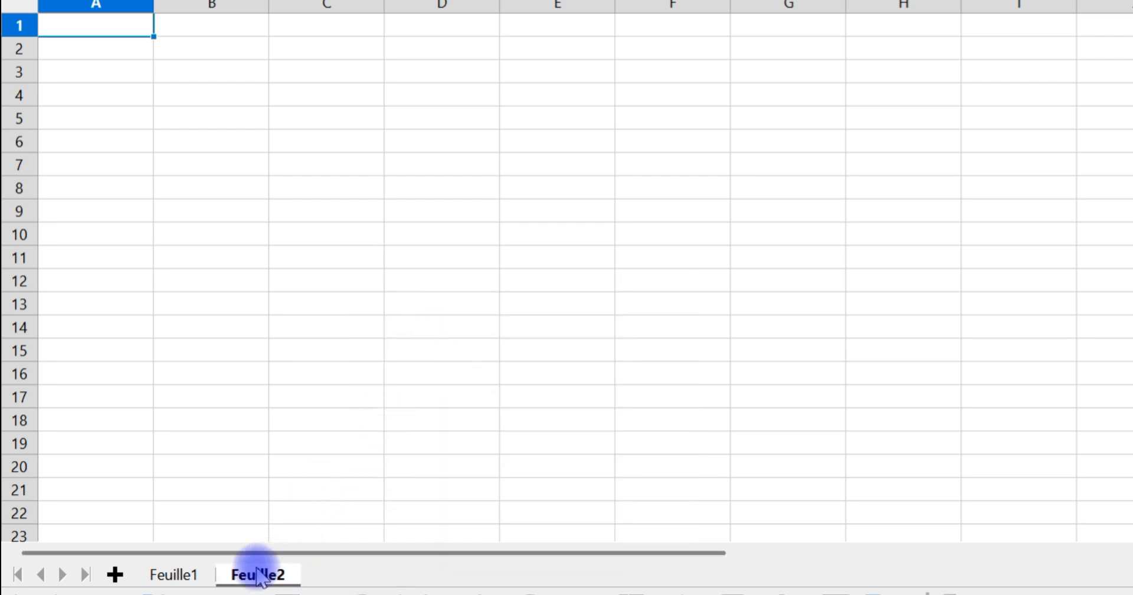
Step: Add another sheet, select it together with Feuille2, and delete both at once
left_click(115, 574)
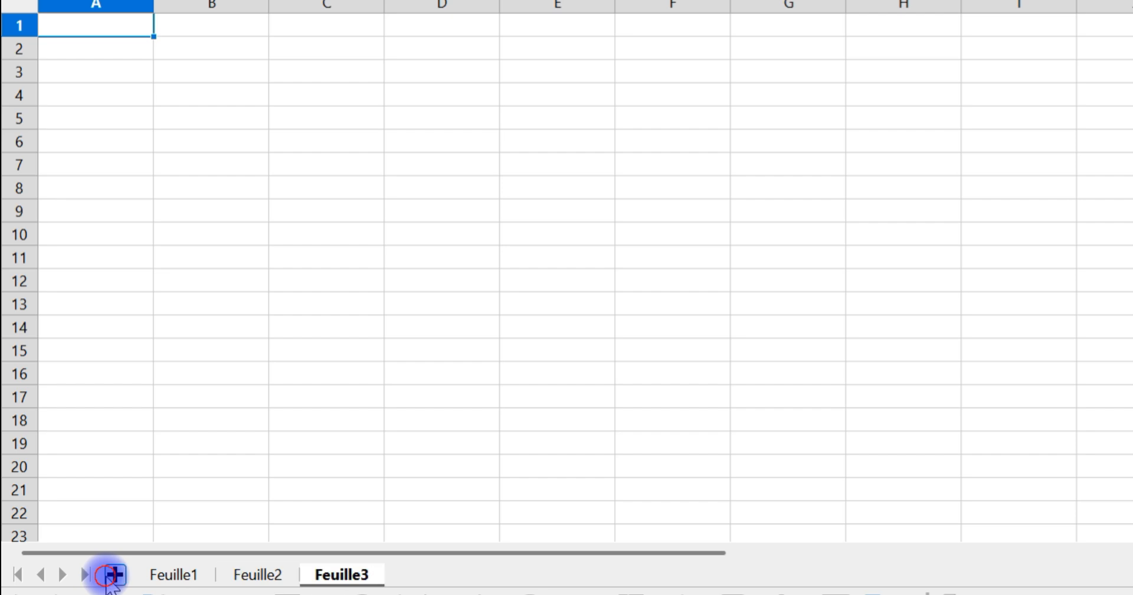
left_click(276, 576, "ctrl")
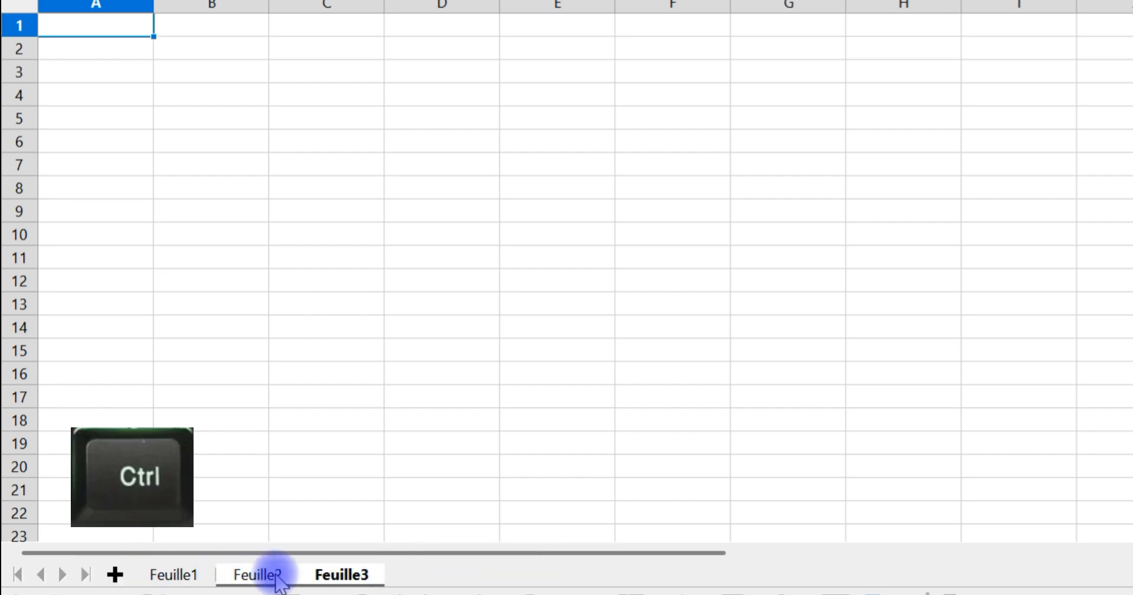
right_click(345, 577)
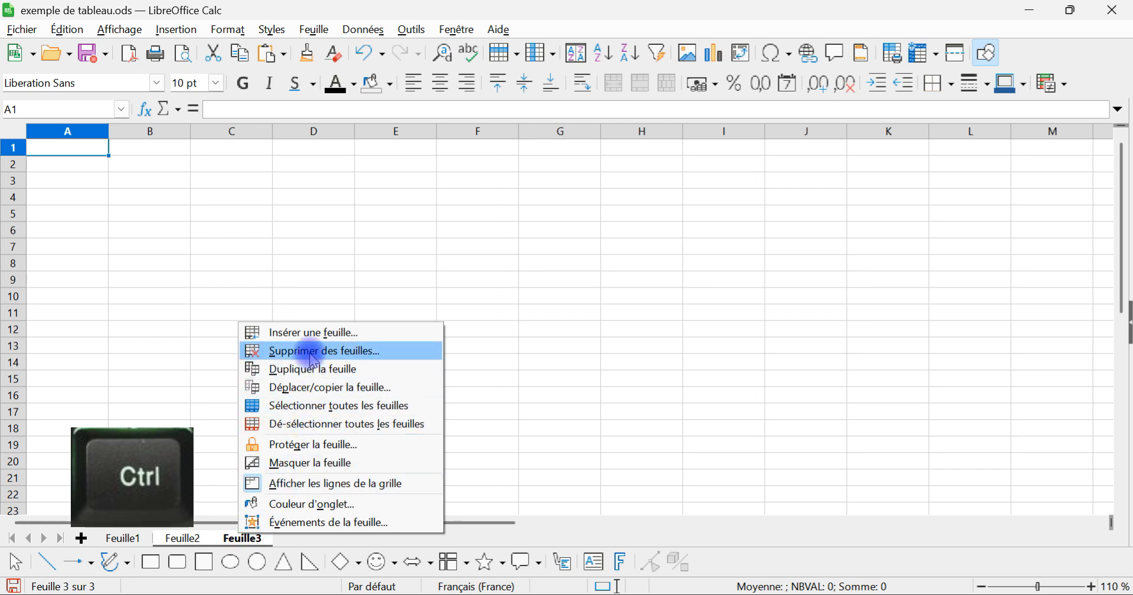
left_click(313, 353)
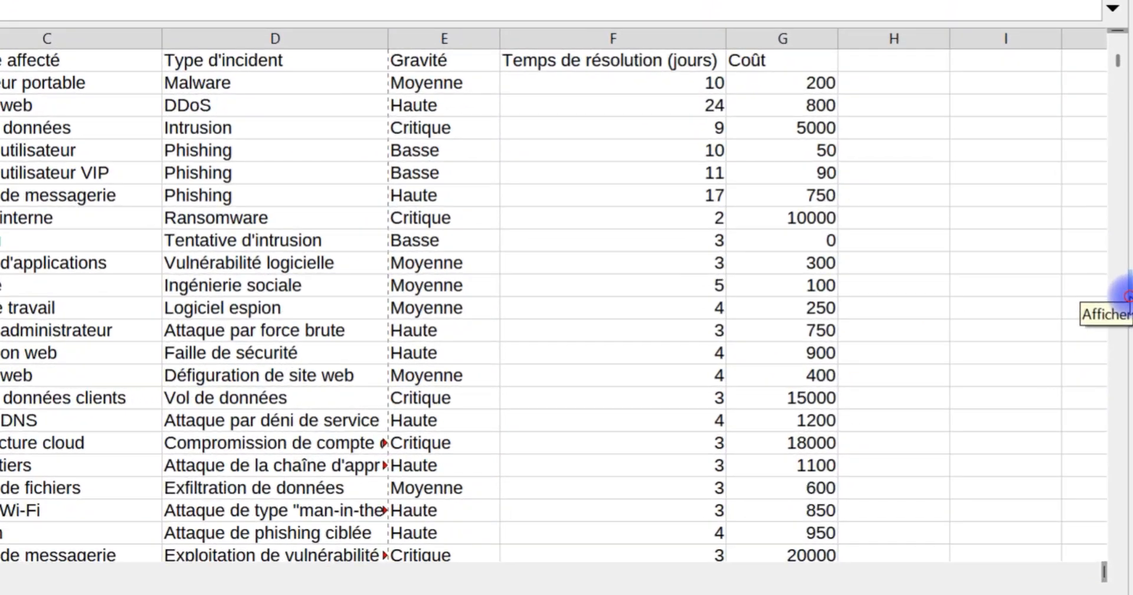
Step: Show the sidebar with its Styles deck, hide it again, and look up the Volet latéral display option
left_click(1127, 295)
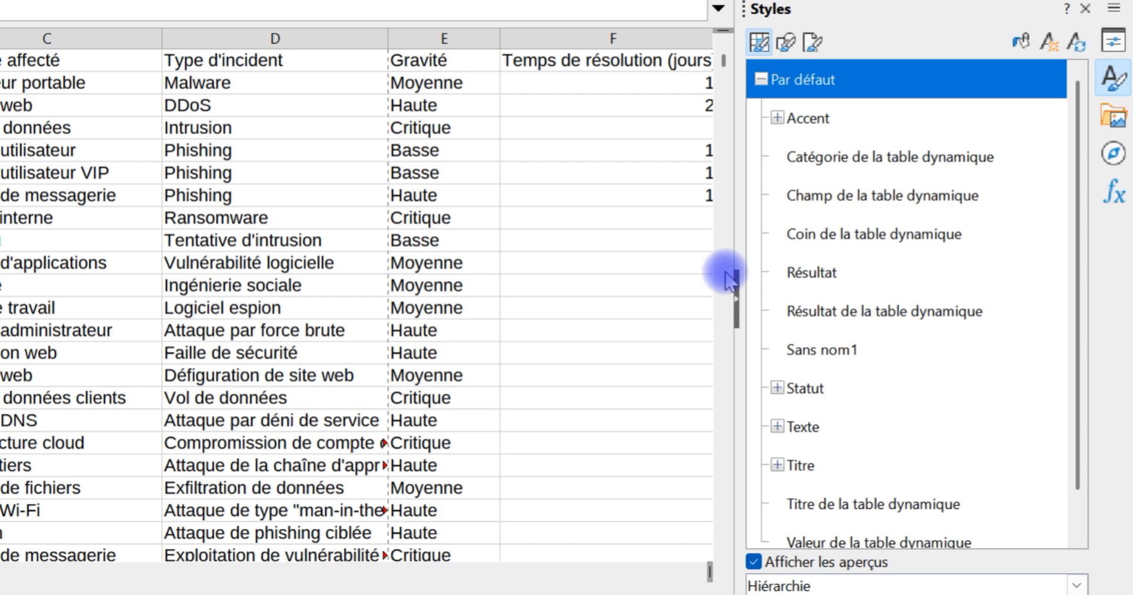
left_click(738, 298)
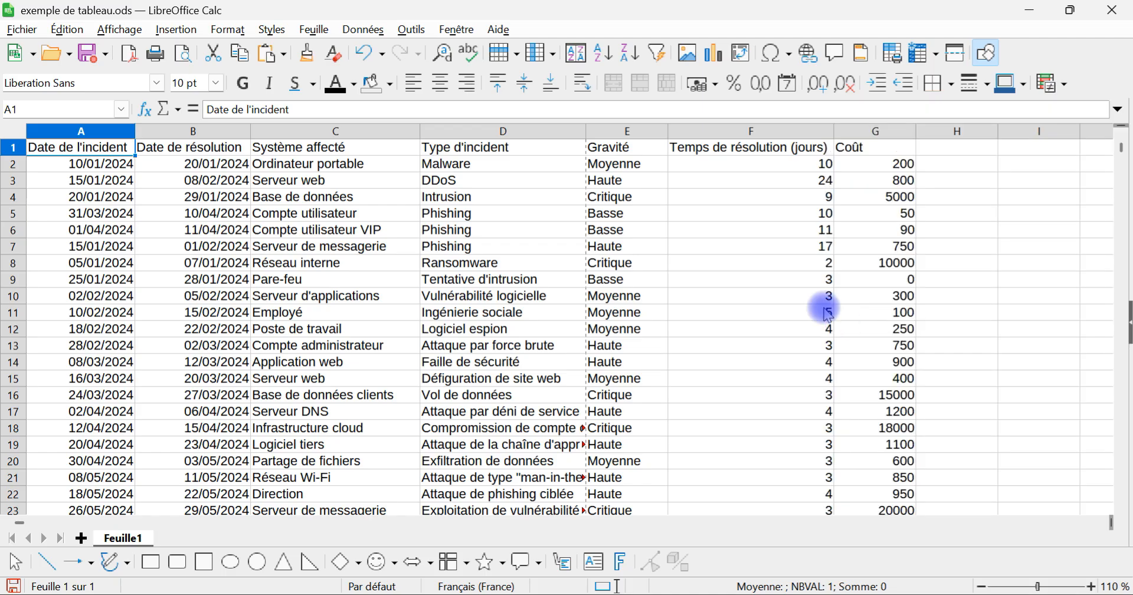
left_click(118, 30)
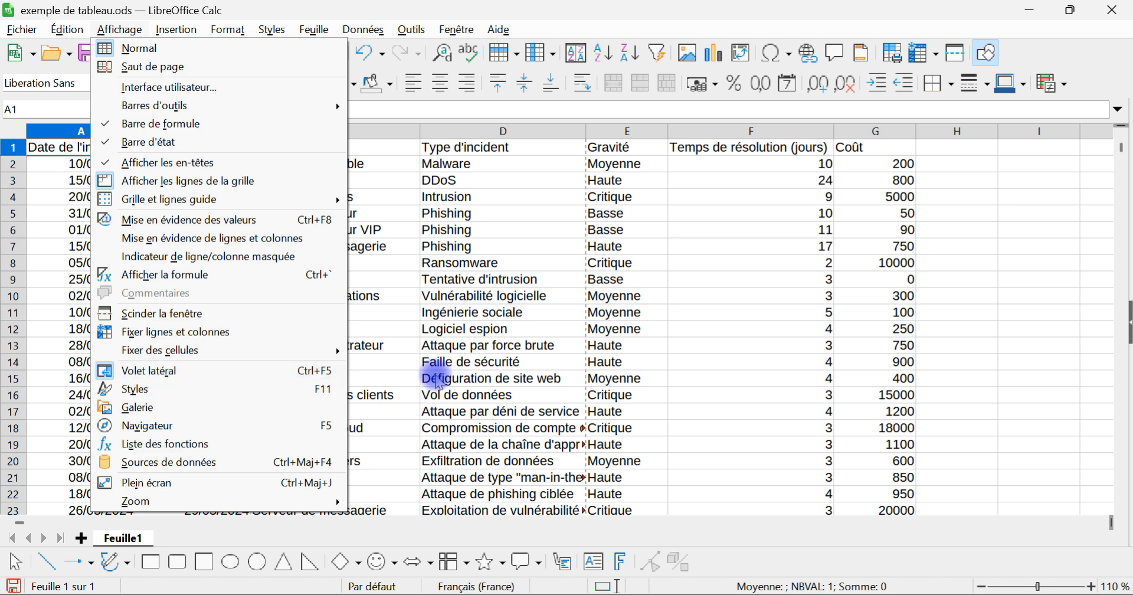
Step: Reopen the sidebar, compare its Propriétés and Styles decks, and hide the sidebar again
left_click(1126, 325)
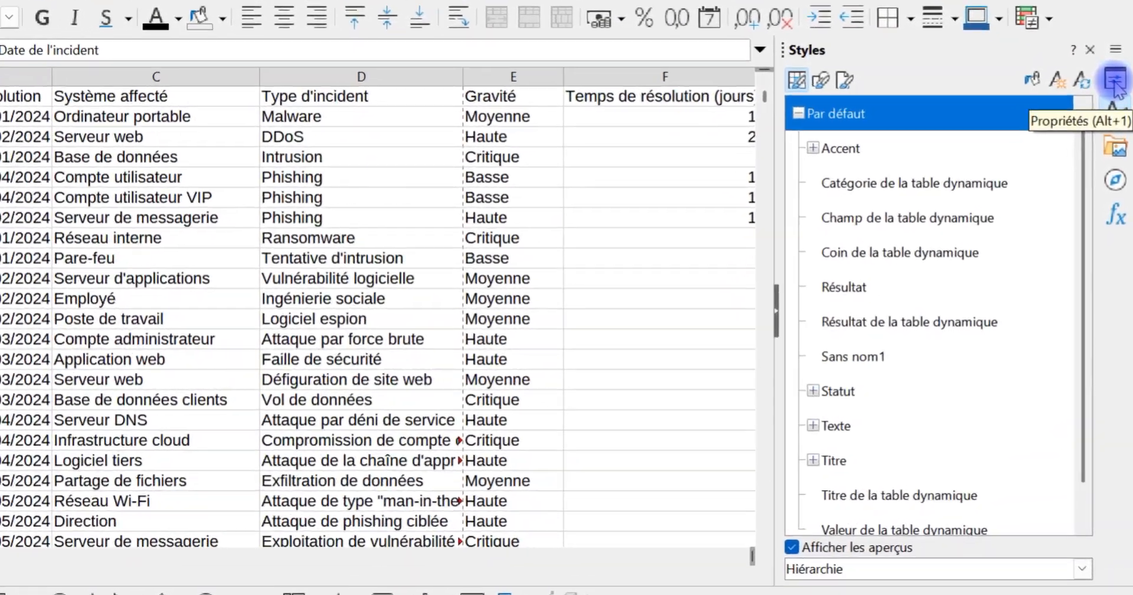
left_click(1115, 82)
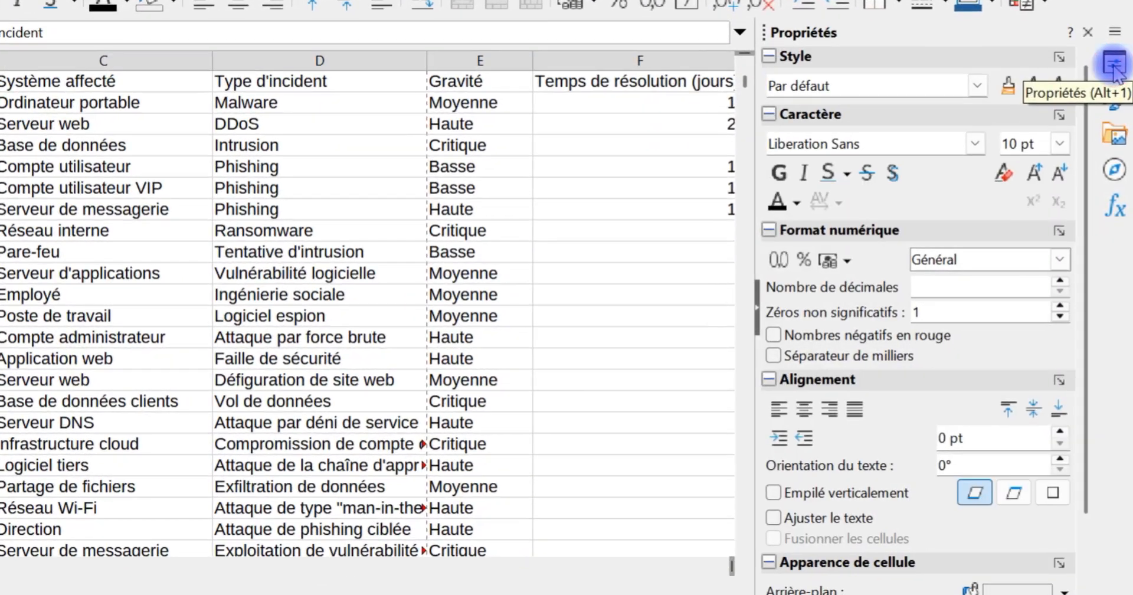
left_click(1115, 92)
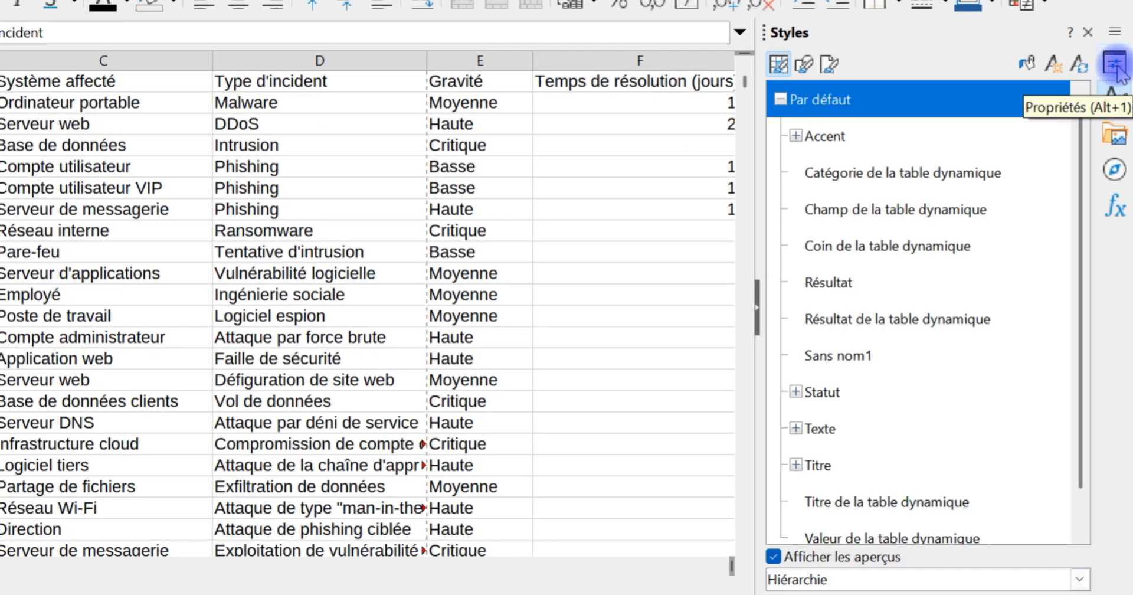
left_click(1114, 64)
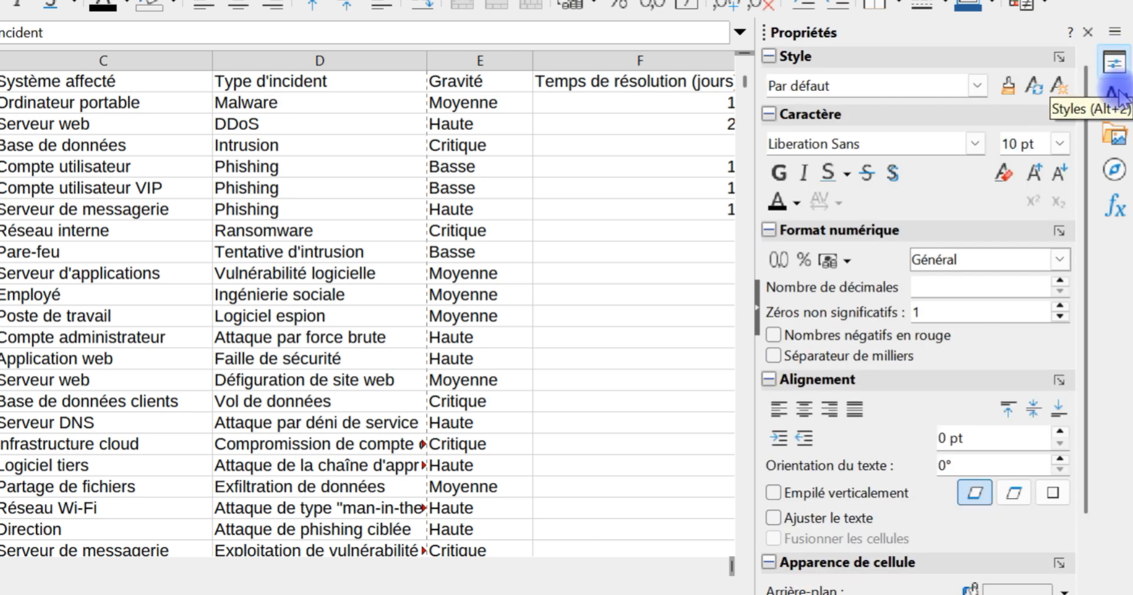
left_click(1119, 94)
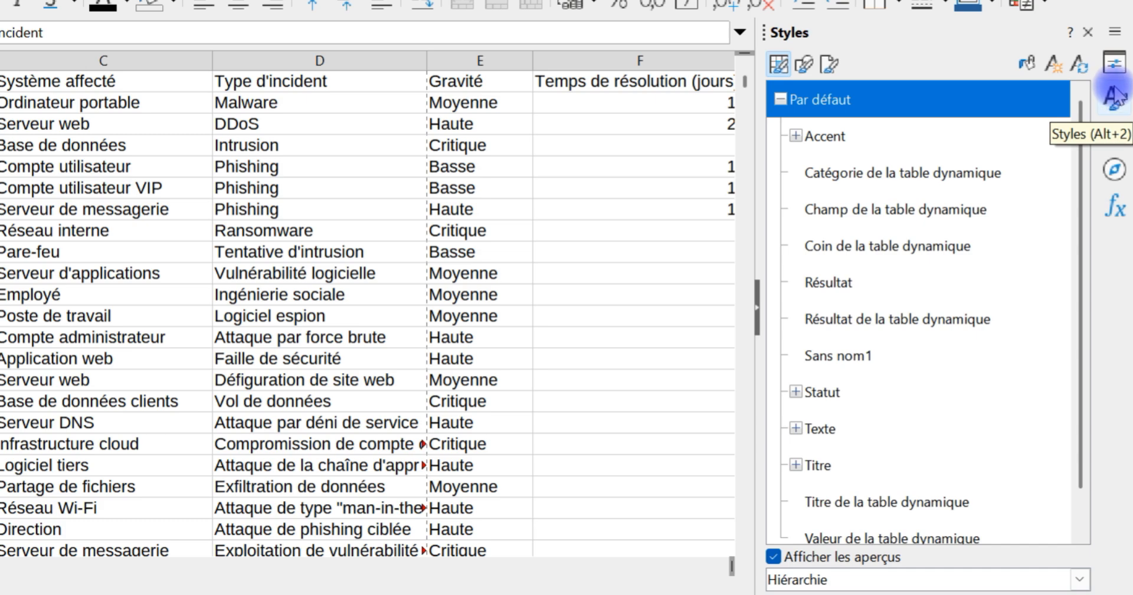
left_click(1116, 63)
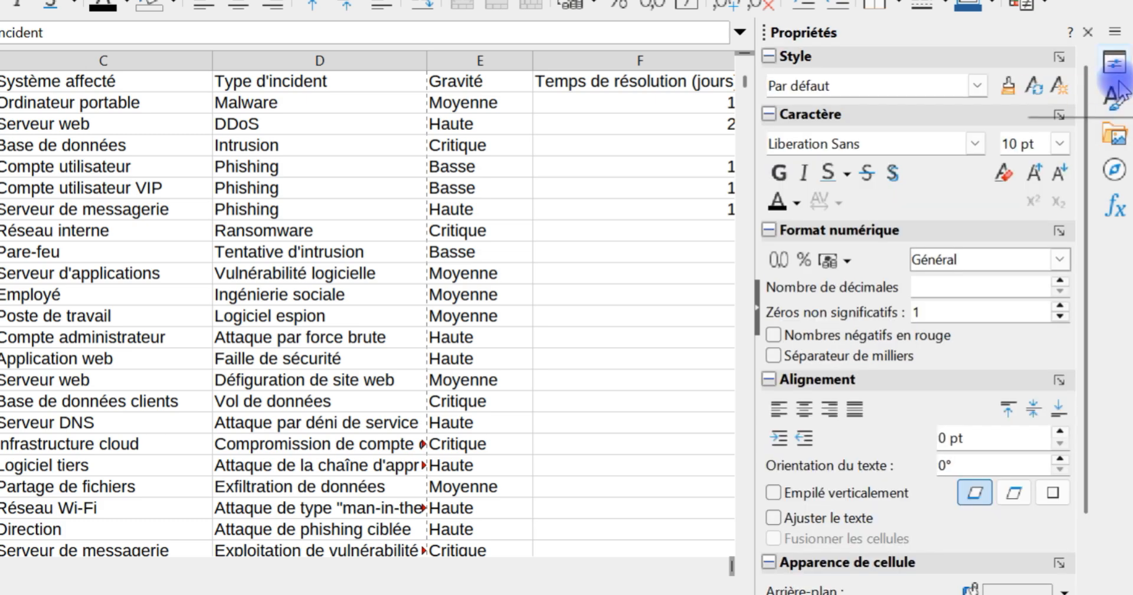
left_click(756, 313)
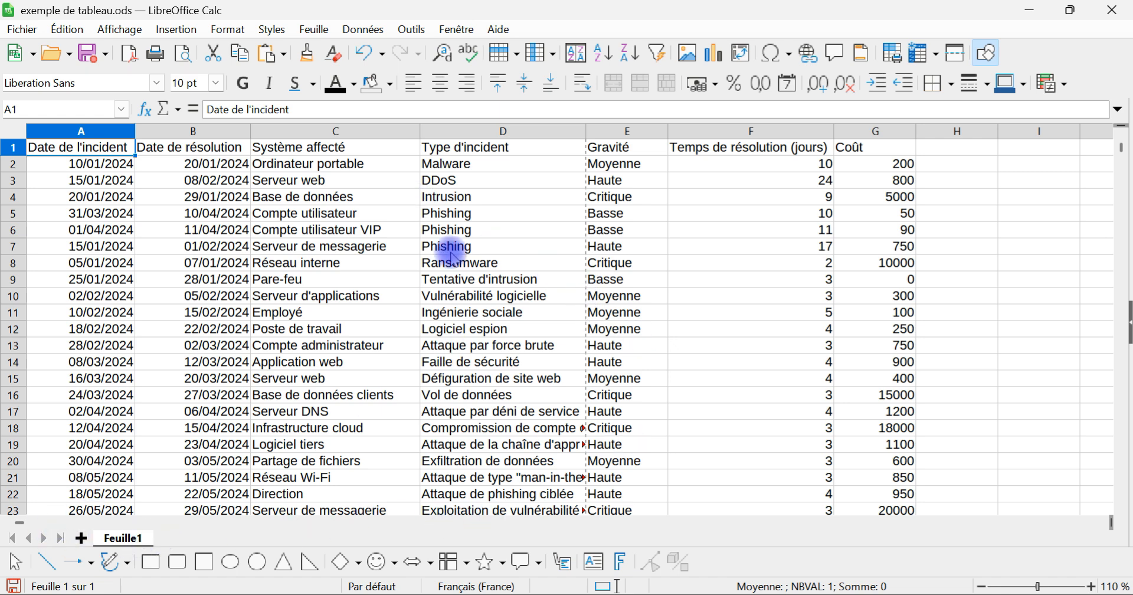
Step: Move the Intrusion entry from cell D4 to the empty cell I3, and undo the move
left_click(496, 199)
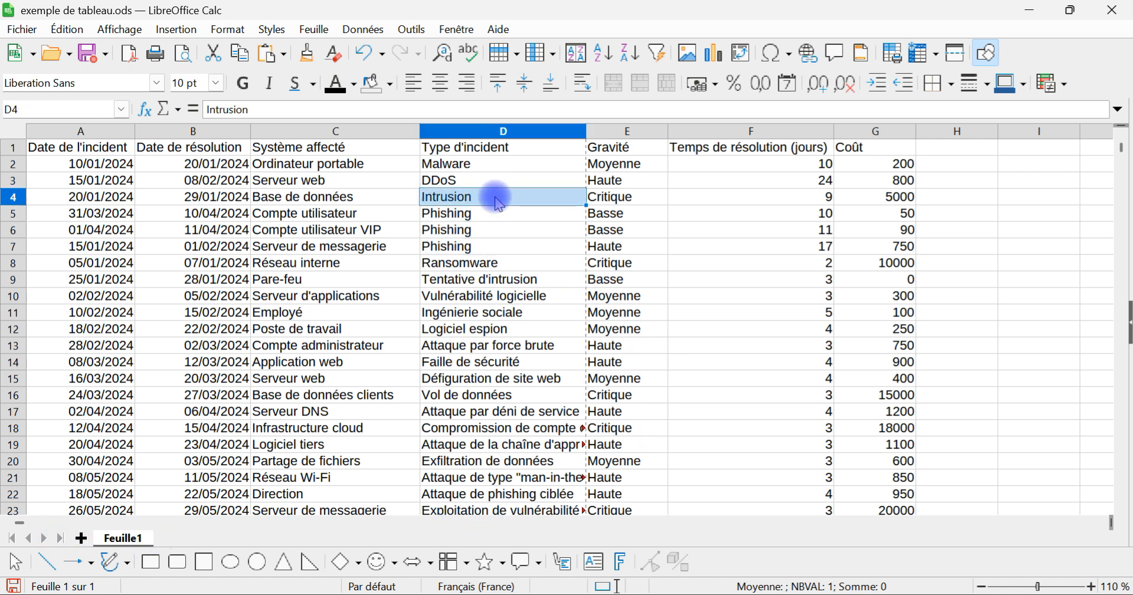
left_click_drag(492, 202, 1035, 196)
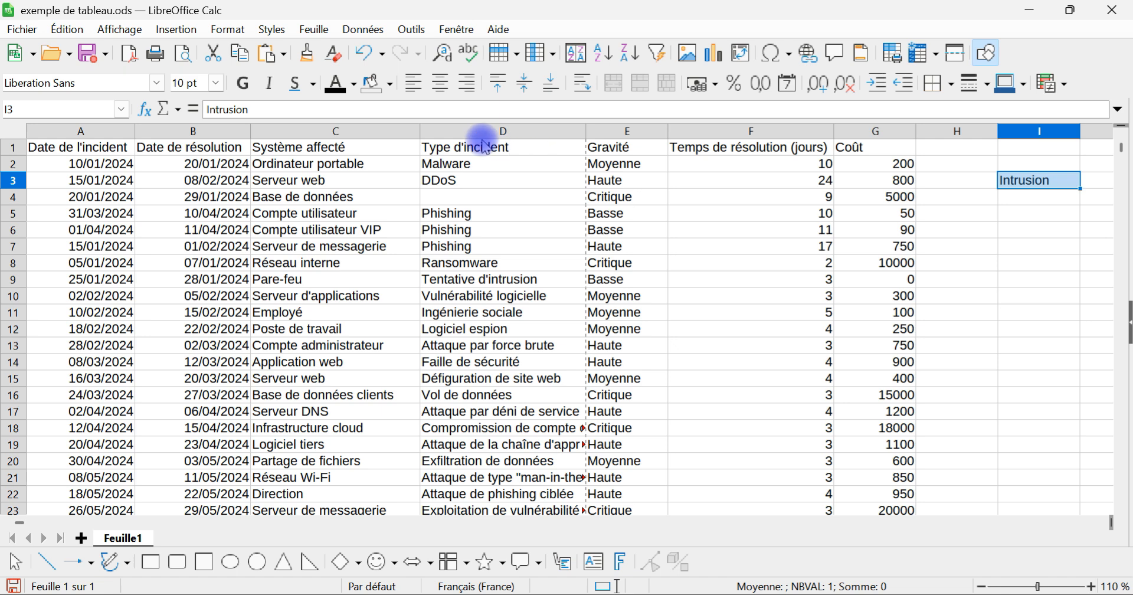
left_click(366, 55)
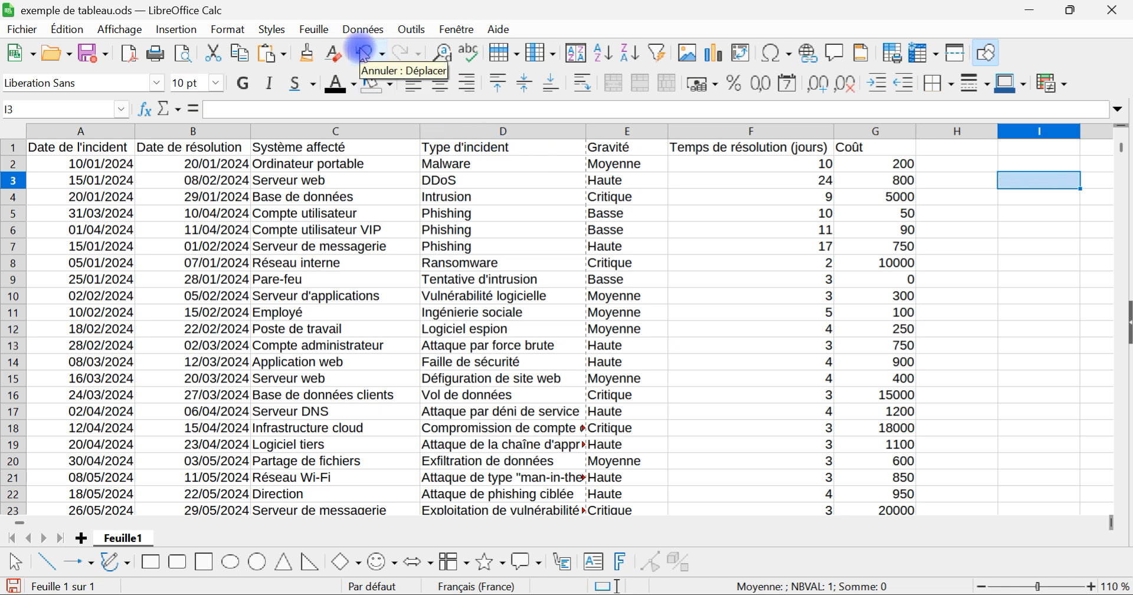
Step: Move the range D4:E12 over F4:G12, and undo the move to restore the overwritten data
left_click_drag(465, 192, 617, 331)
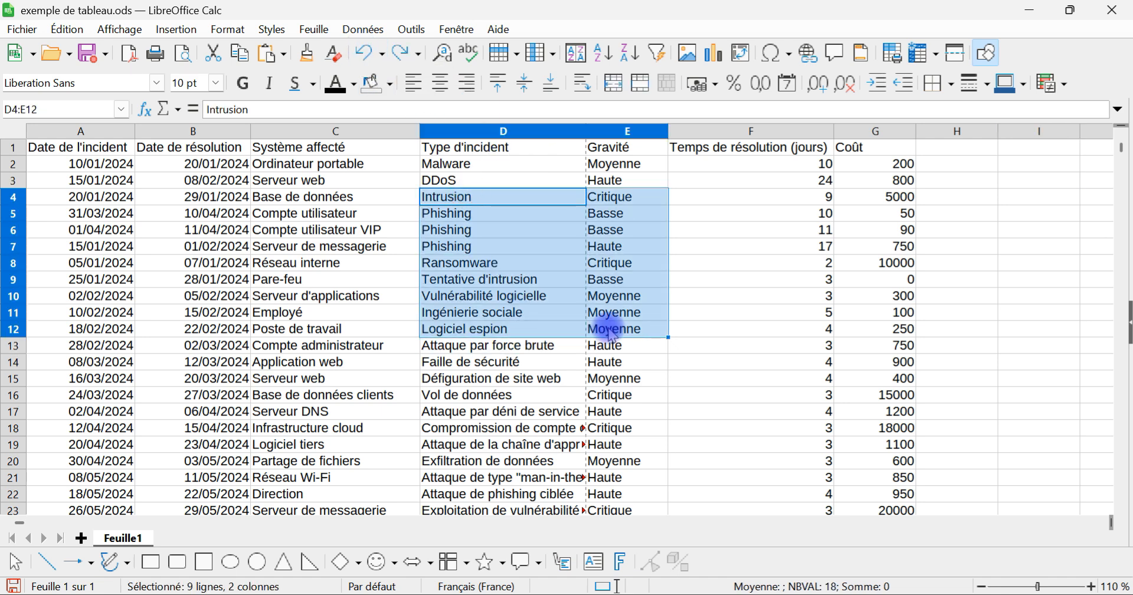
left_click_drag(498, 223, 814, 222)
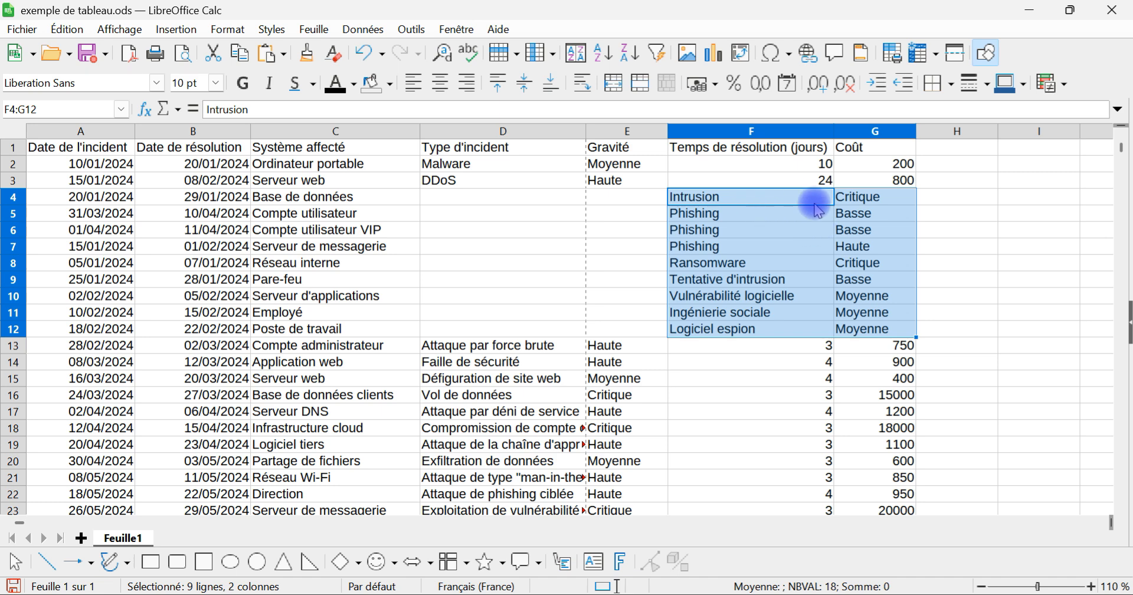
left_click(363, 55)
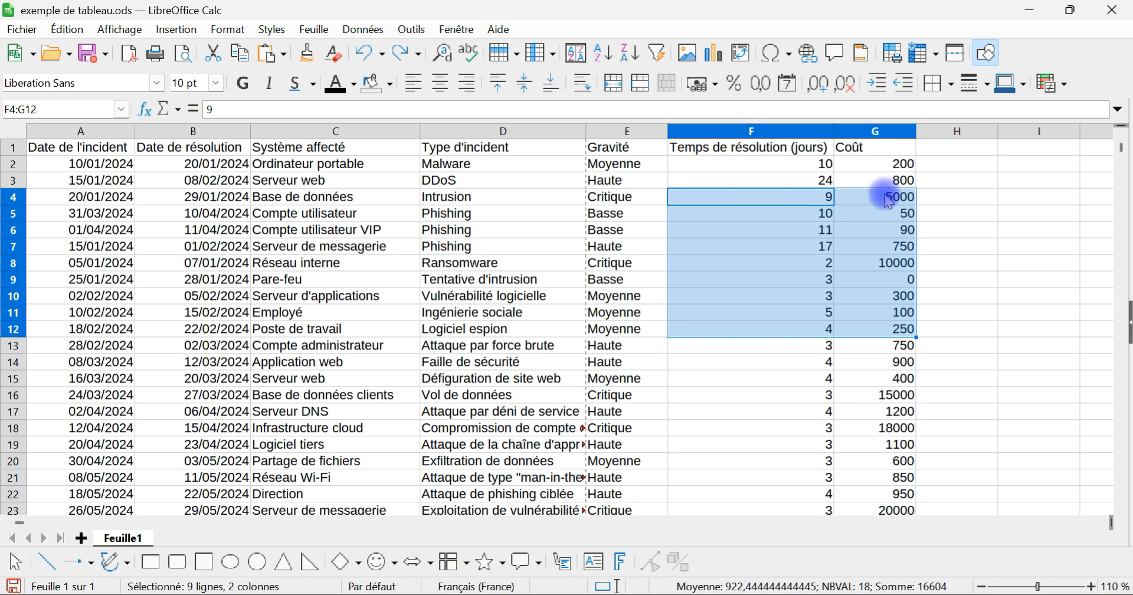
Step: Select the multi-column block C5:E14, clear that selection, and select the date range B4:B16
left_click_drag(383, 213, 616, 363)
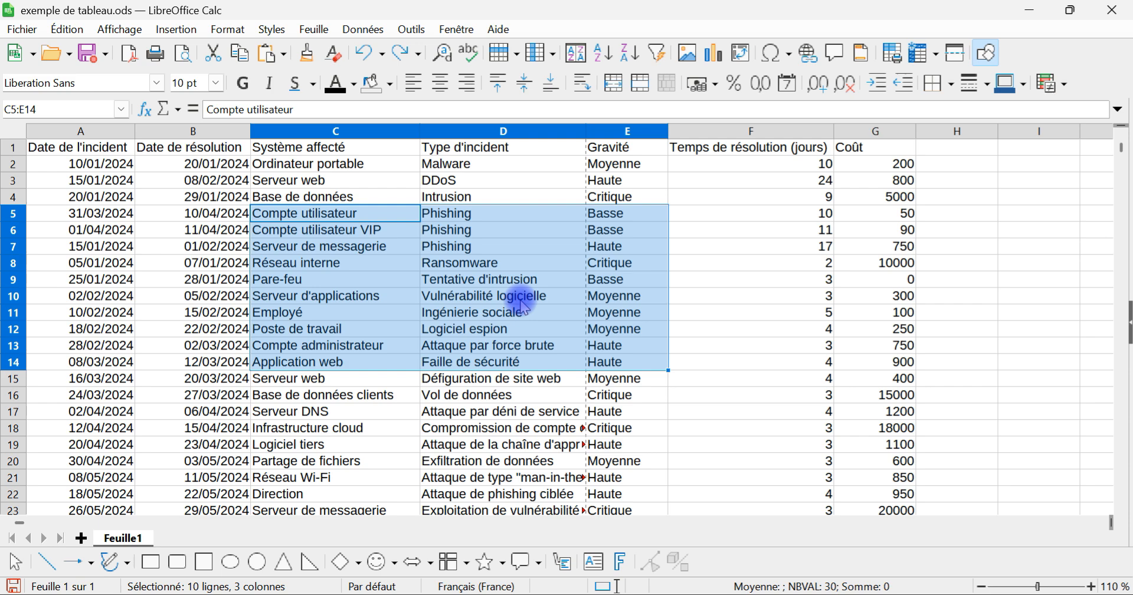
left_click(533, 267)
left_click_drag(234, 195, 202, 394)
Step: Move the Système affecté column C1:C33 between Type d'incident and Gravité, inserting it without overwriting existing data
scroll(372, 249, "down", 6)
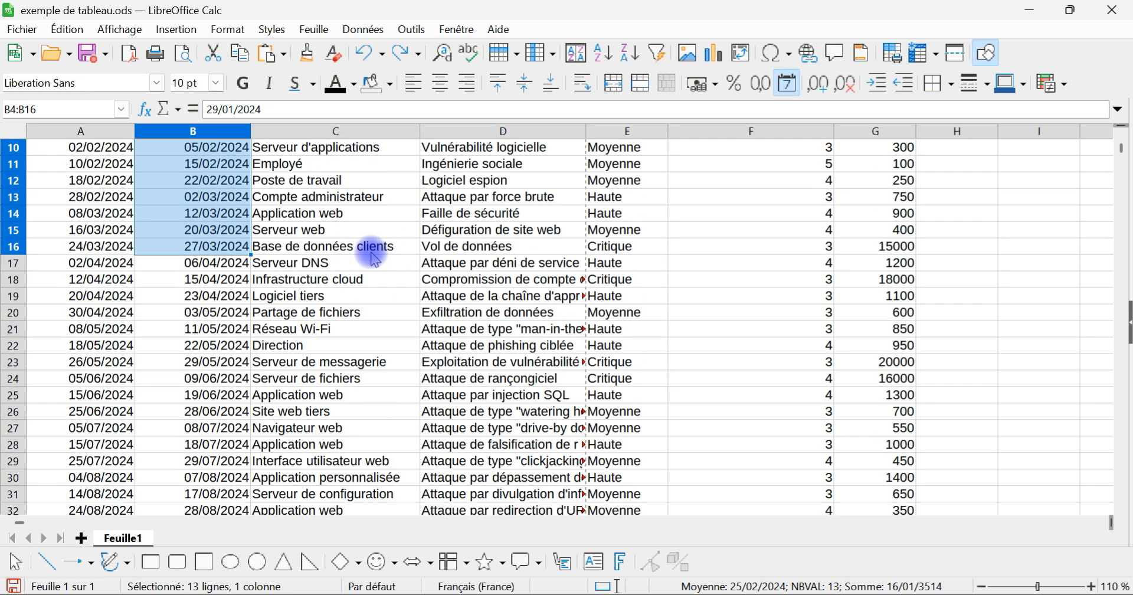
scroll(369, 251, "up", 2)
left_click_drag(328, 477, 301, 157)
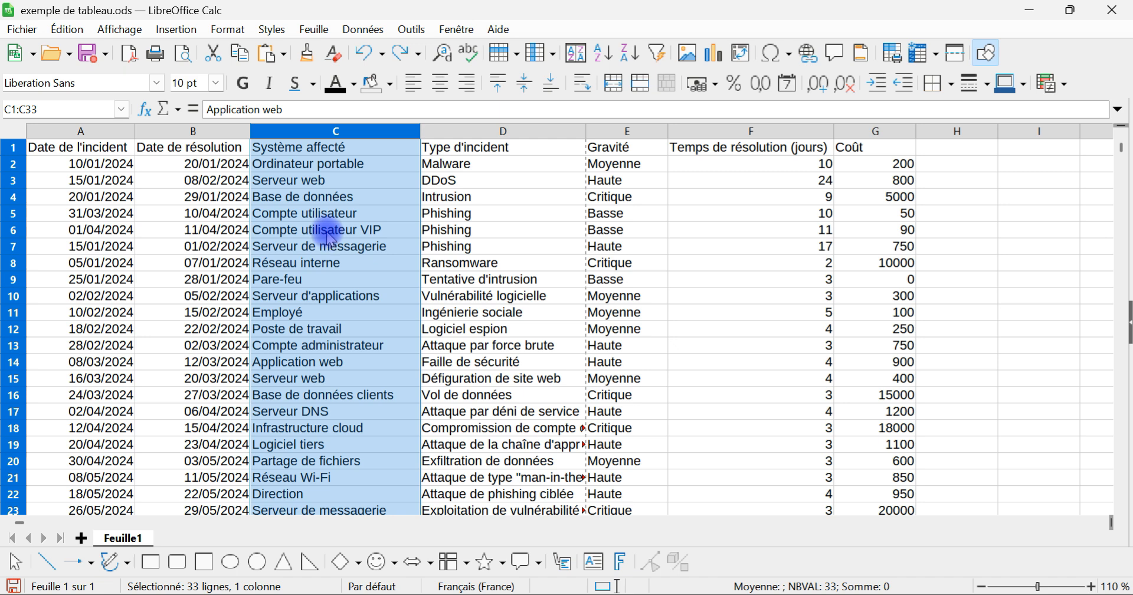
left_click_drag(329, 237, 611, 223)
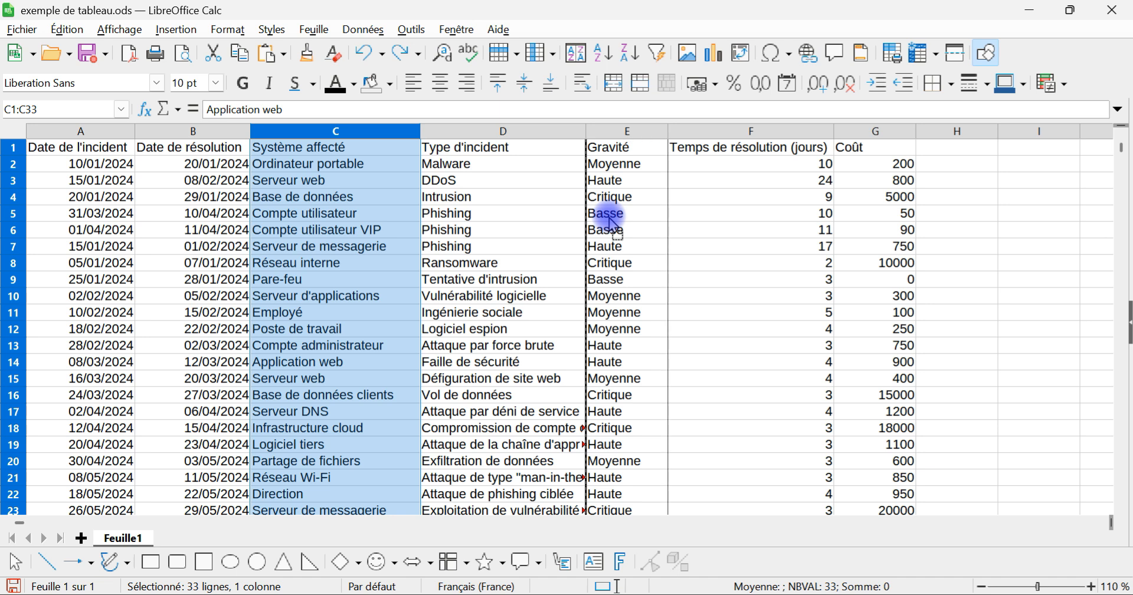
key("alt")
left_click_drag(611, 219, 610, 219)
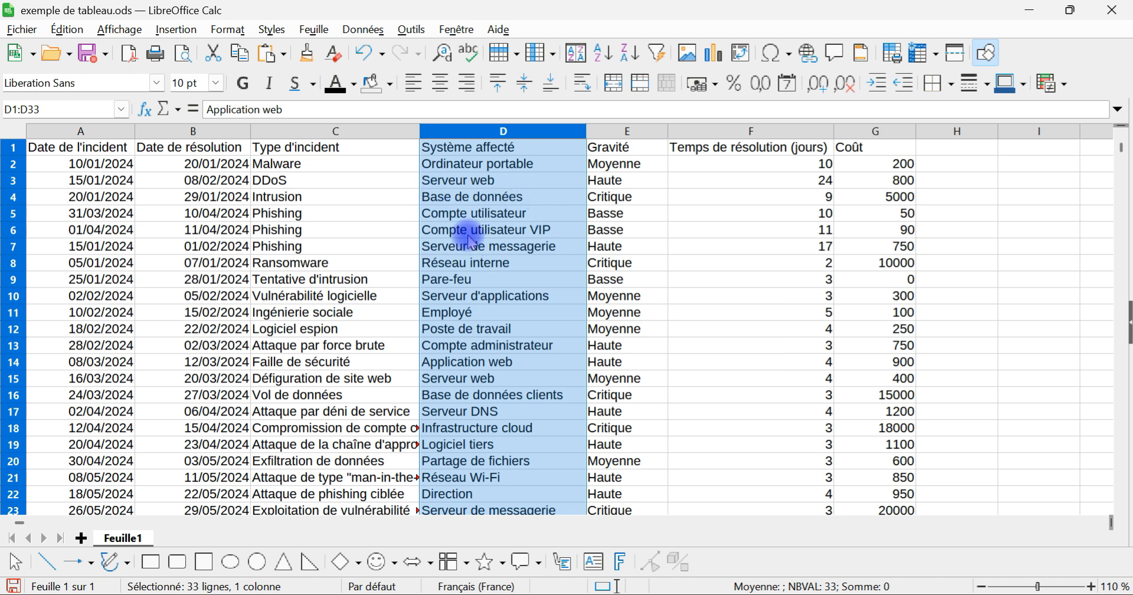
left_click(316, 149)
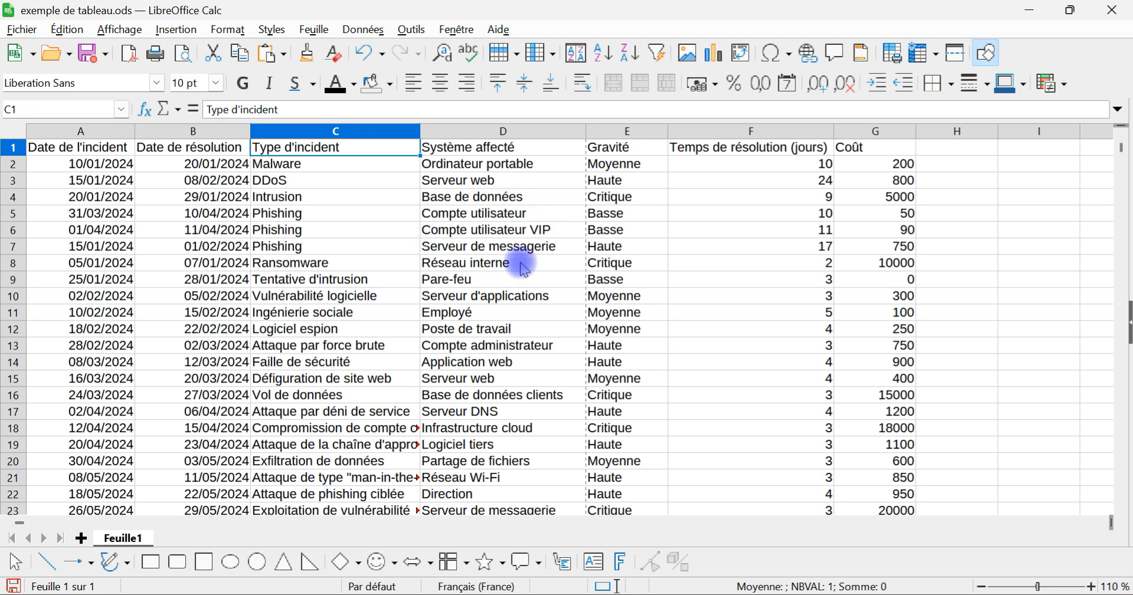
Step: Select the non-adjacent cells C4, D10, E4, C17, E16 and D6 together and fill them with orange
left_click(354, 198)
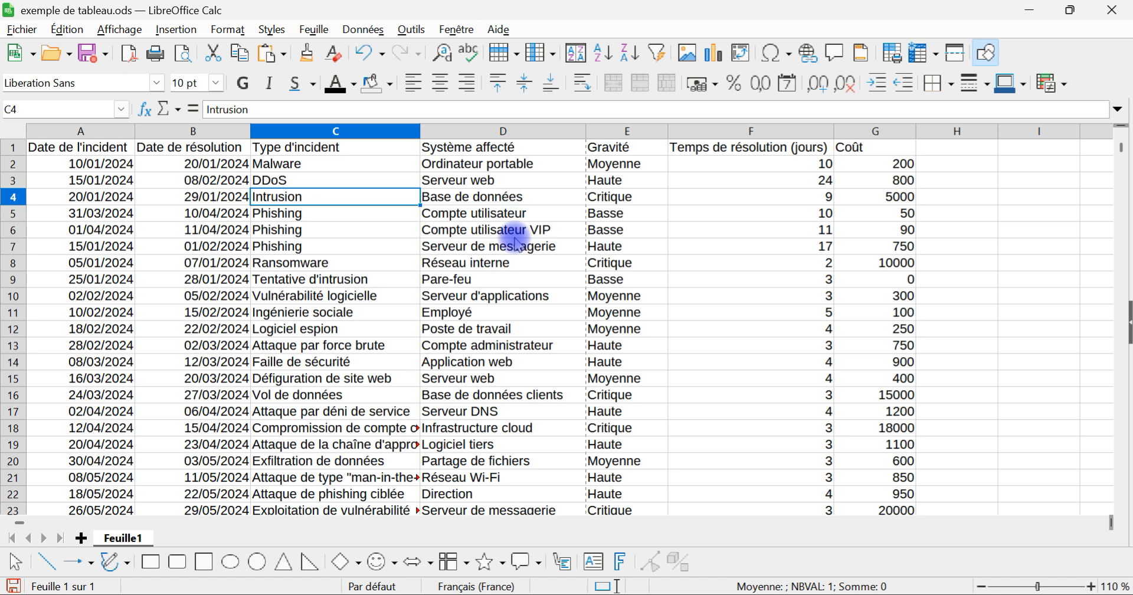
left_click(537, 297, "ctrl")
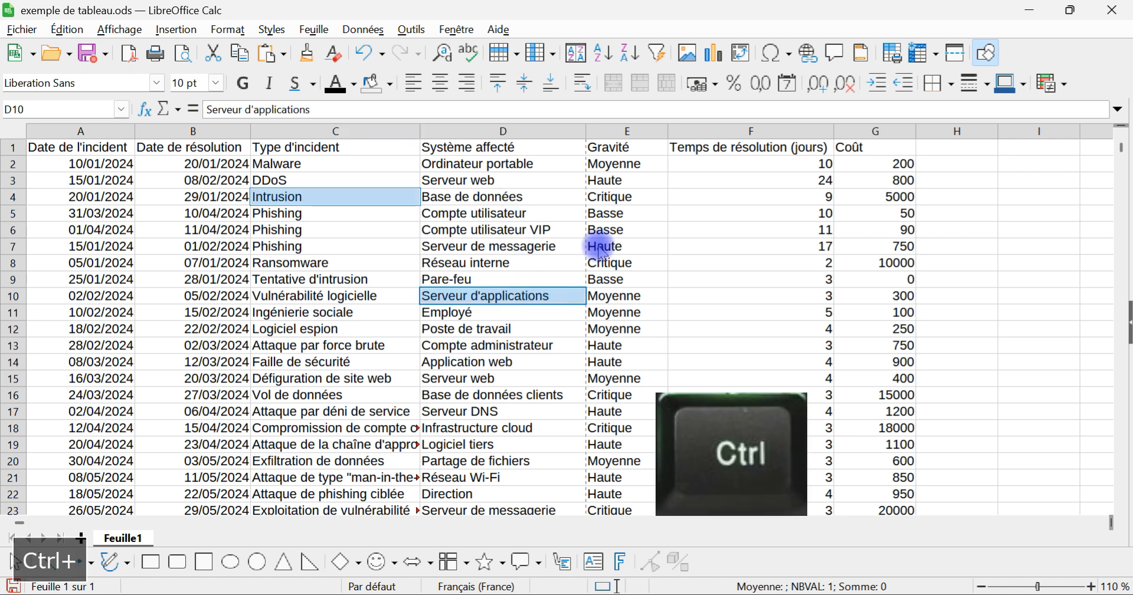
left_click(631, 197, "ctrl")
left_click(333, 411, "ctrl")
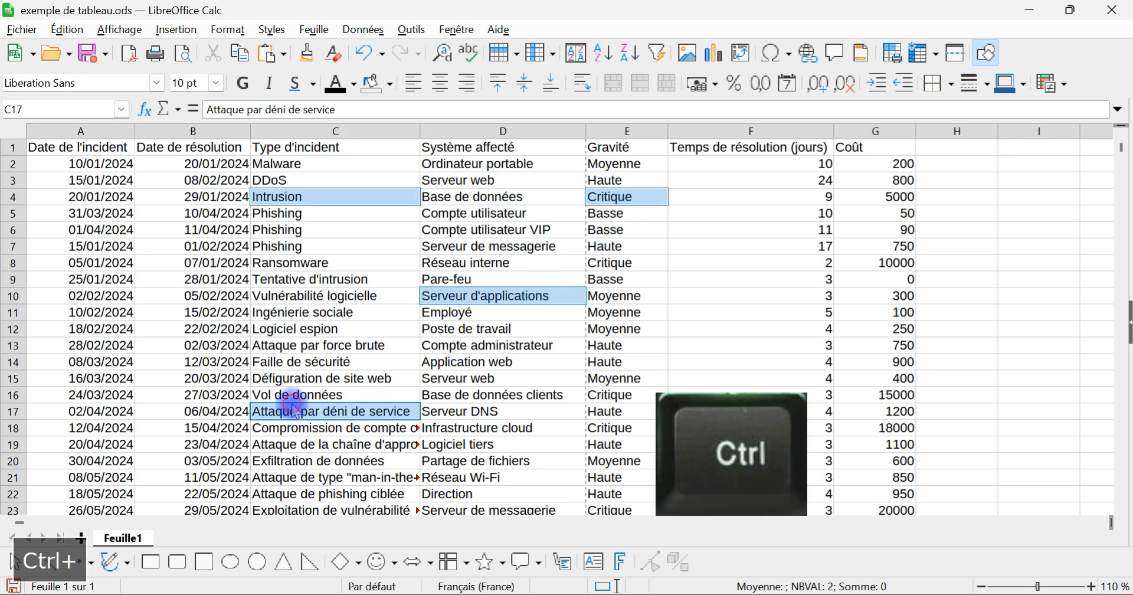
left_click(608, 396, "ctrl")
left_click(502, 230, "ctrl")
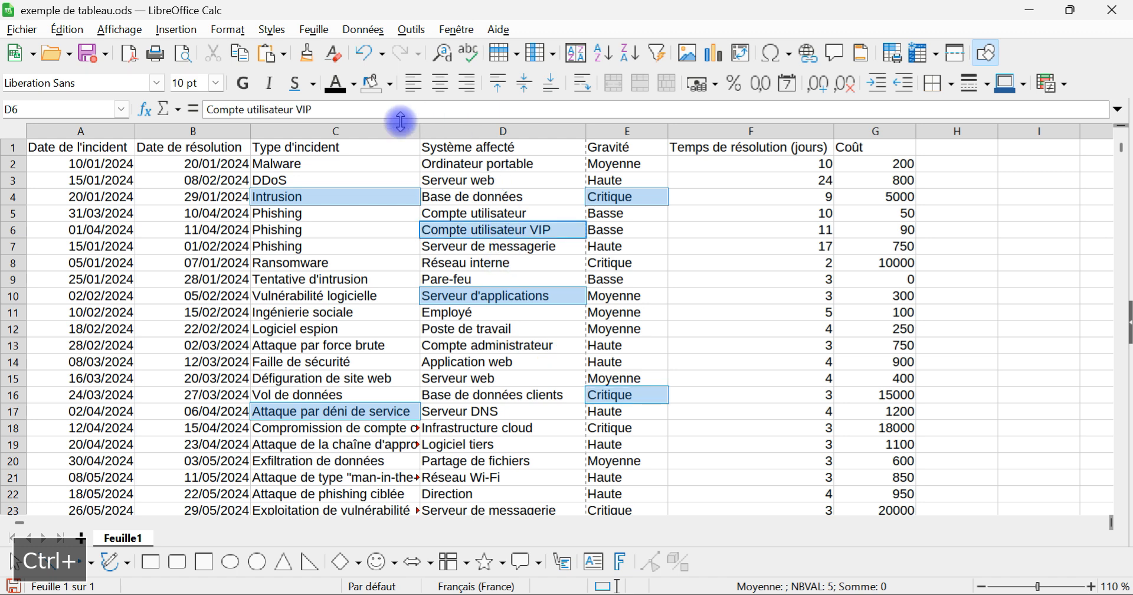
left_click(389, 85)
left_click(412, 197)
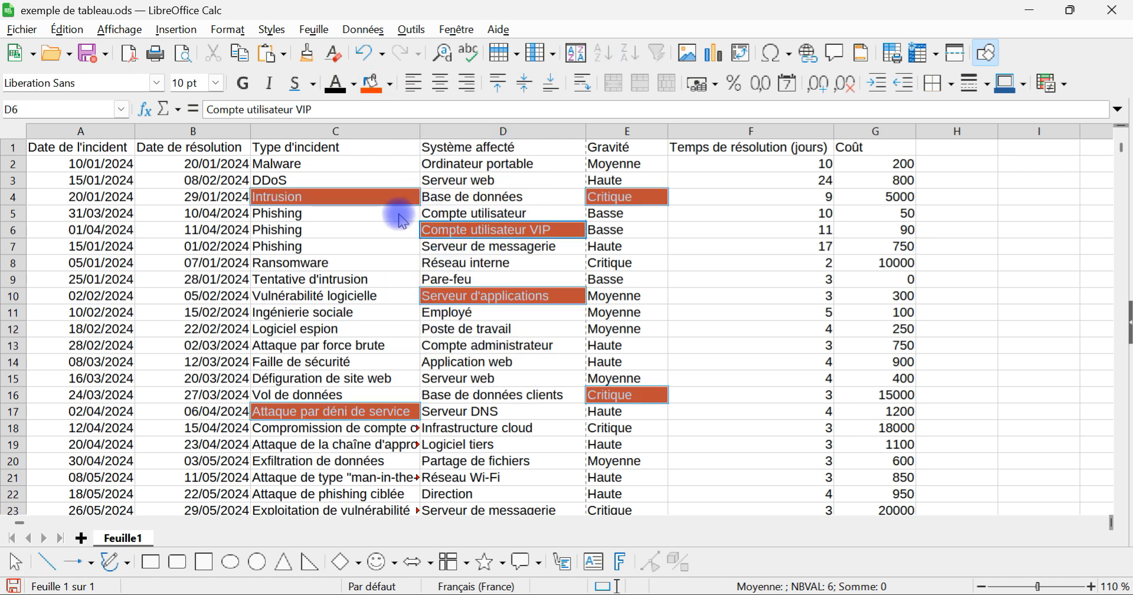
Step: Deselect the filled cells and undo their orange background
left_click(330, 311)
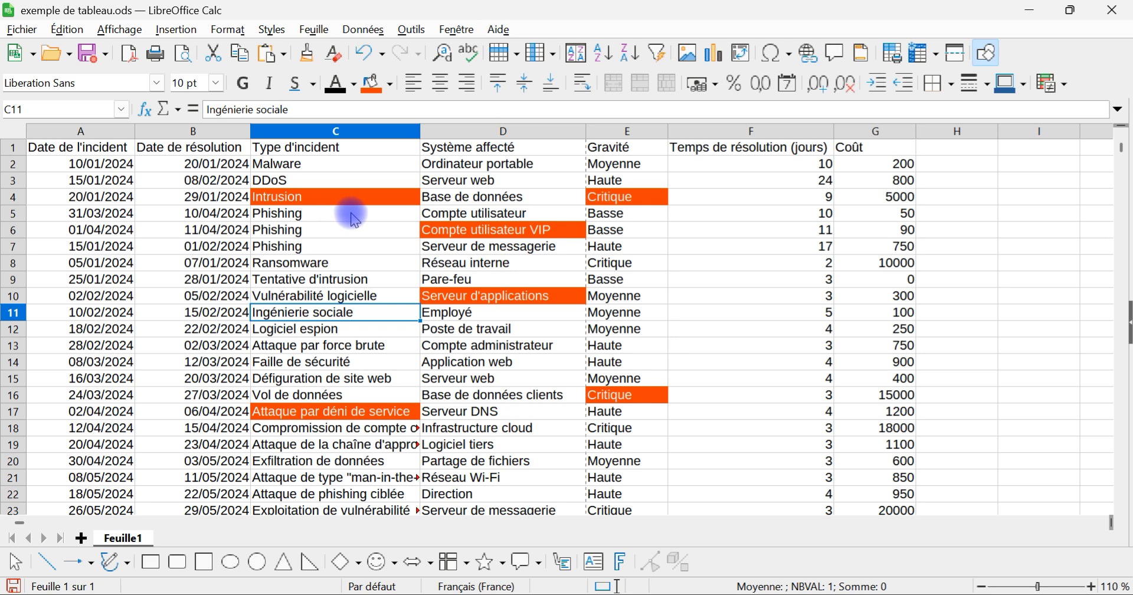
left_click(366, 53)
left_click(366, 216)
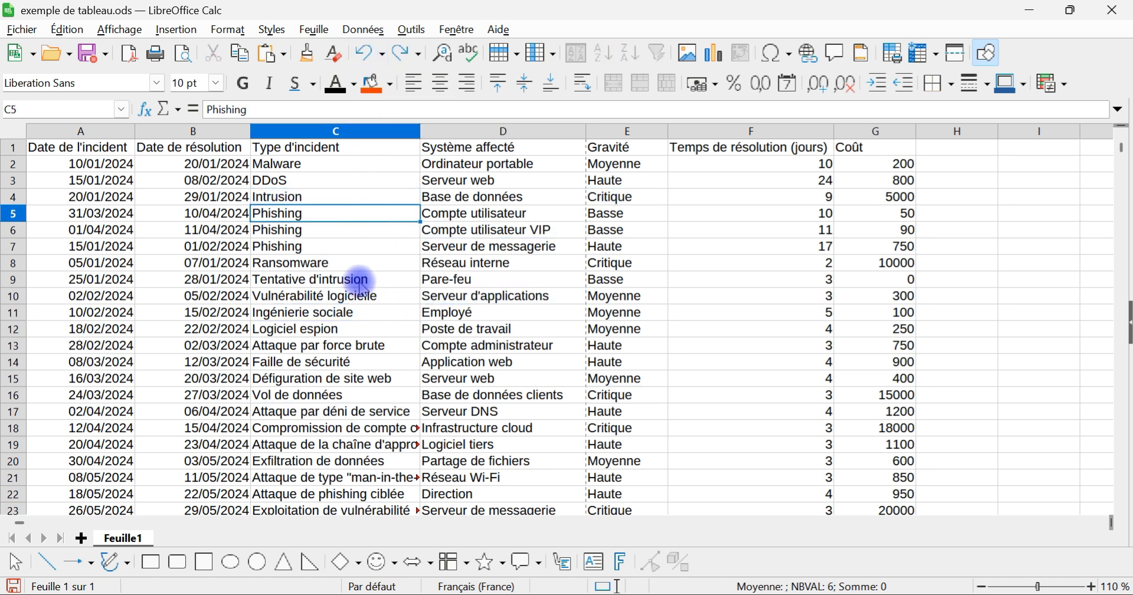
Step: Select the ranges C2:C18, B2:B20 and C3:C20 one after another by marking only their two end cells
left_click(314, 167)
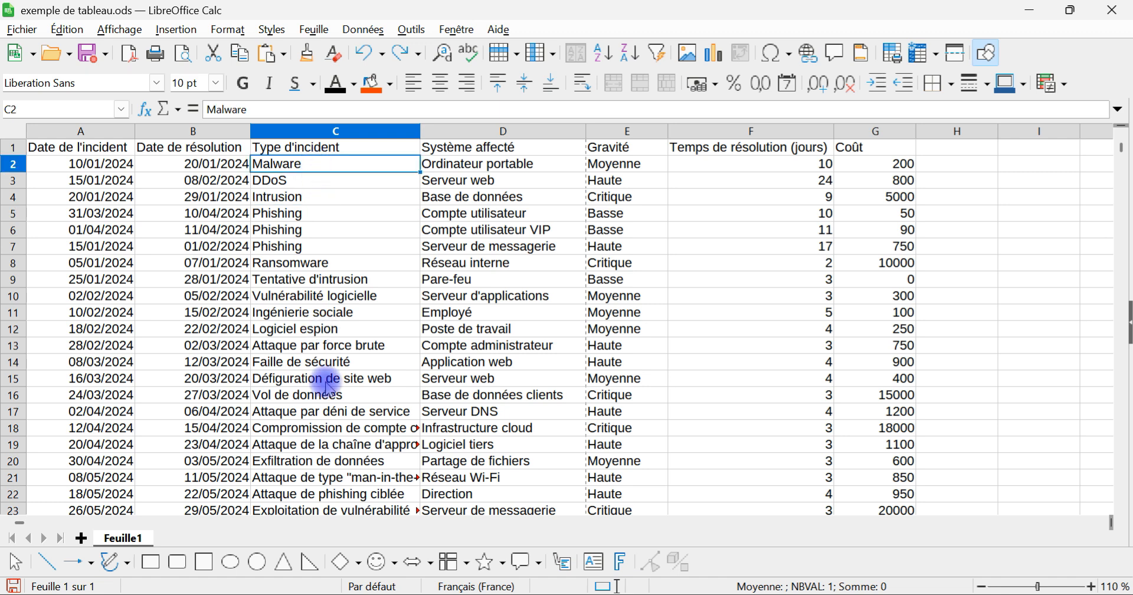
left_click(340, 427, "shift")
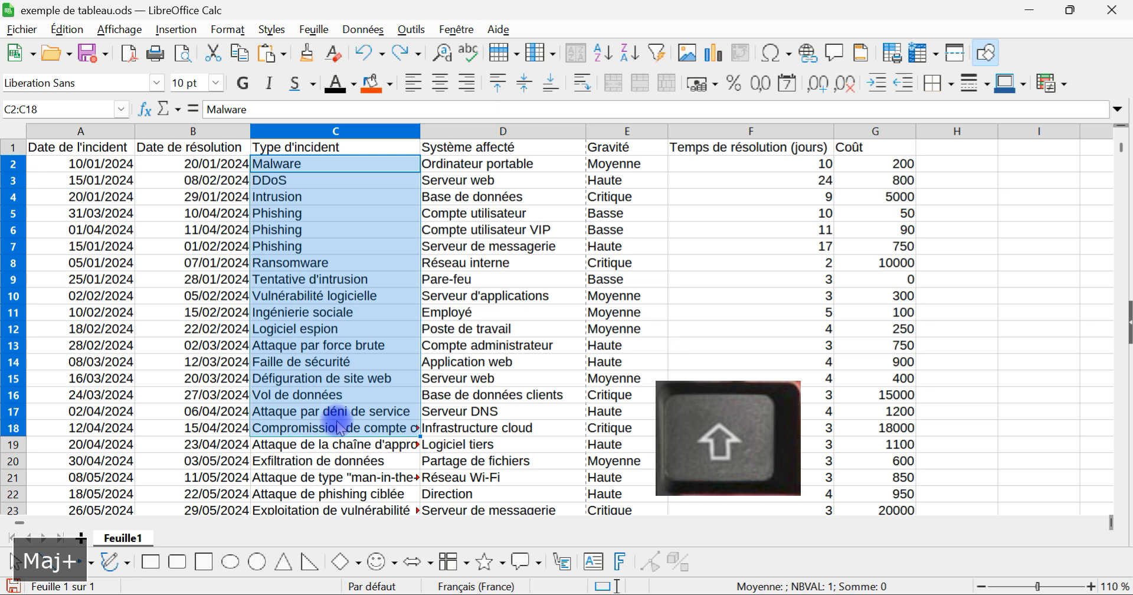
left_click(195, 165)
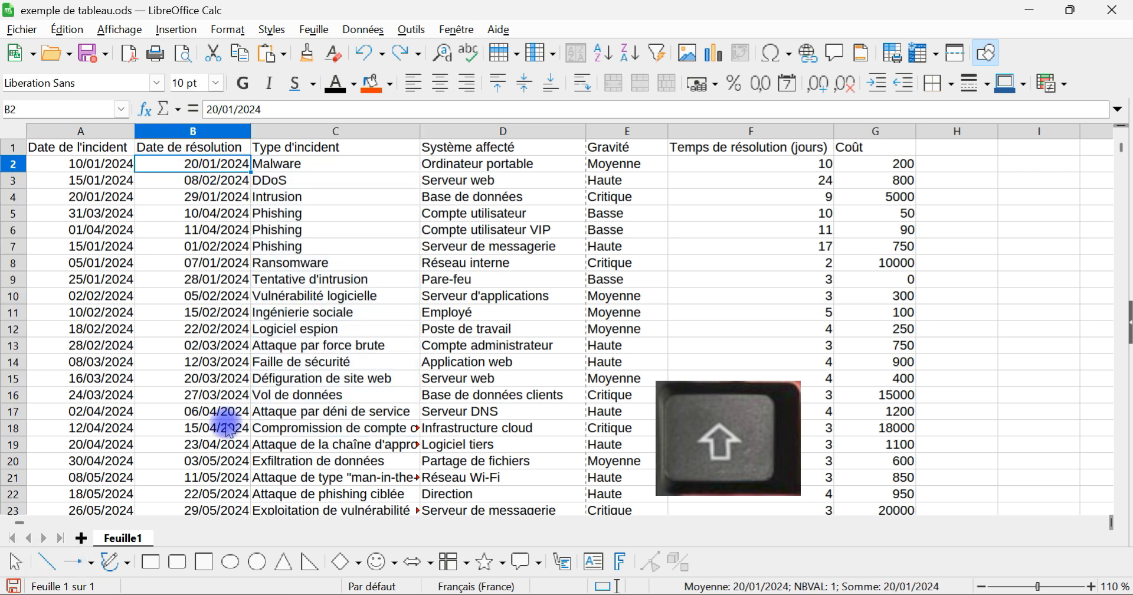
left_click(195, 461, "shift")
left_click(330, 461)
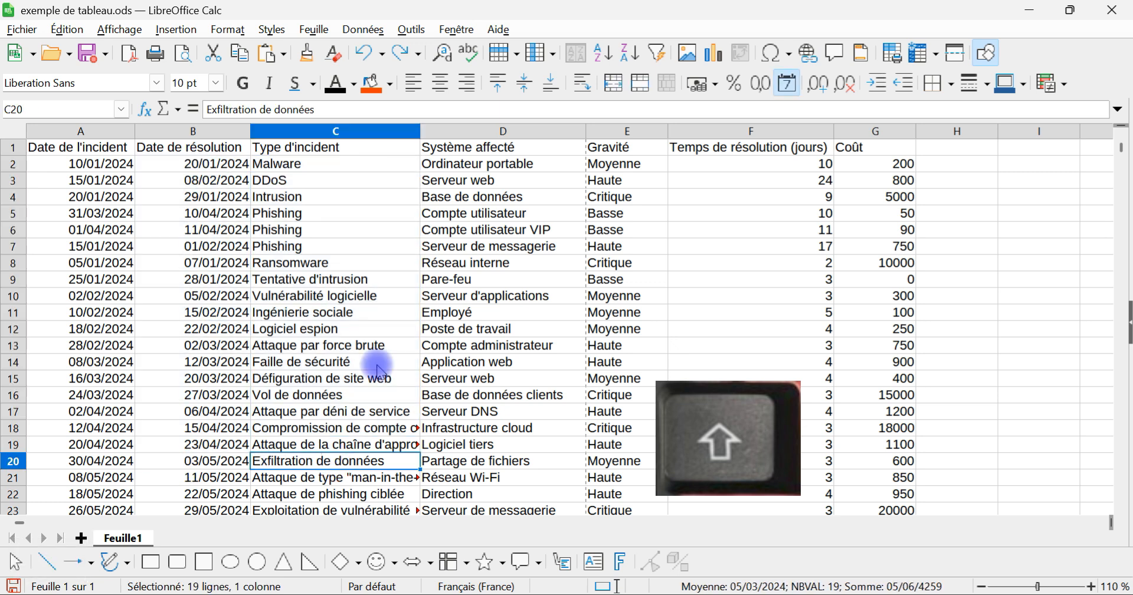
left_click(337, 178, "shift")
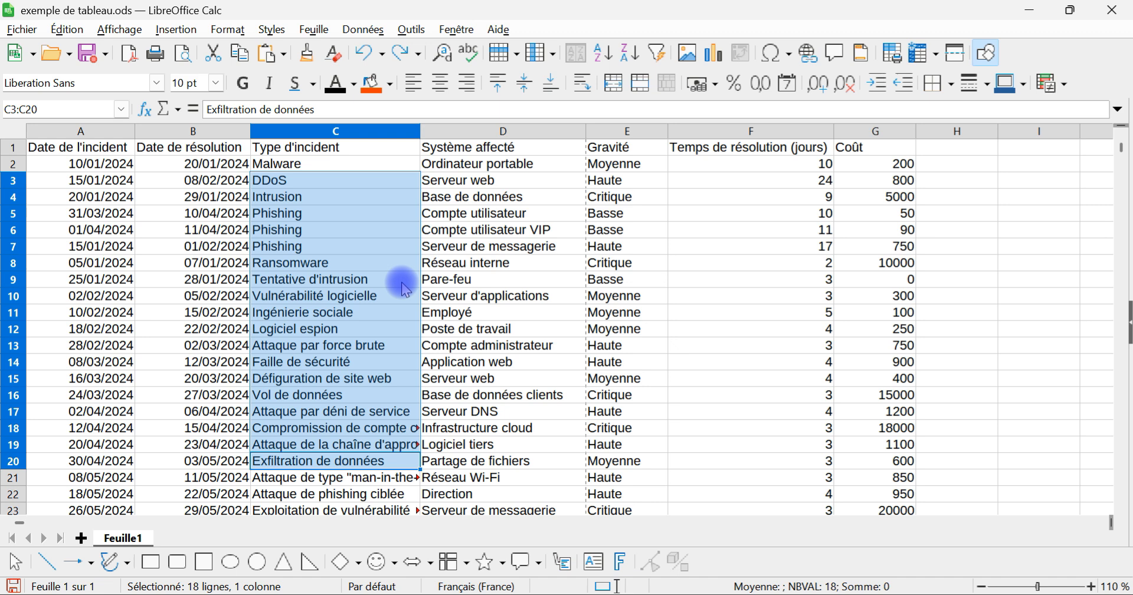
Step: Select the whole incident table A1:G33 starting from cell C5, and check how far the selection extends
left_click(331, 214)
key("ctrl+asterisk")
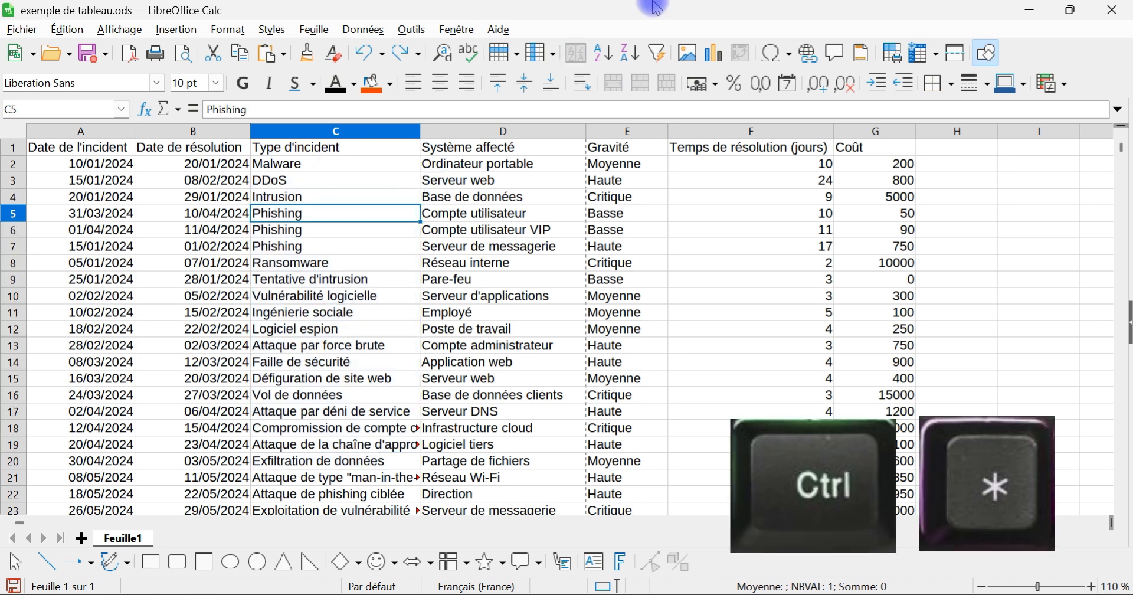
key("ctrl+asterisk")
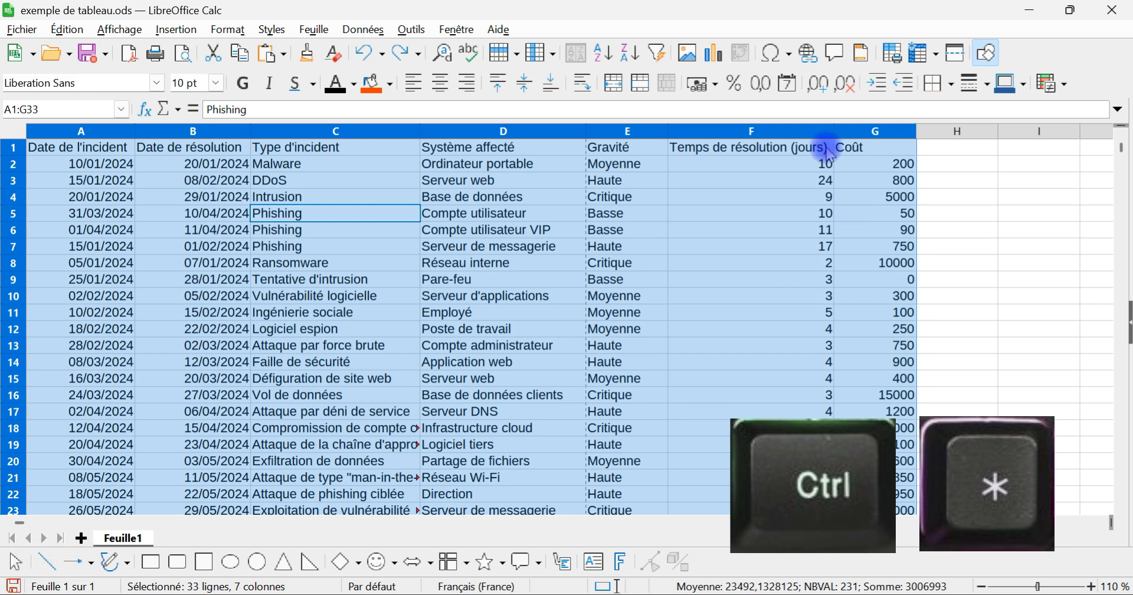
scroll(951, 211, "down", 3)
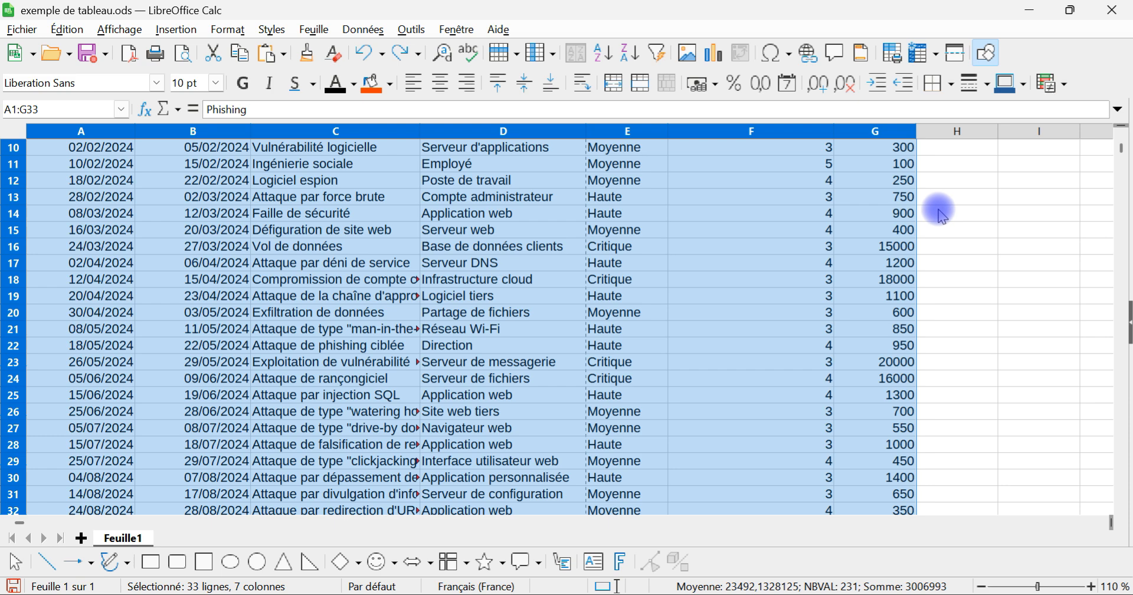
scroll(949, 210, "up", 3)
scroll(389, 299, "down", 5)
scroll(408, 300, "up", 5)
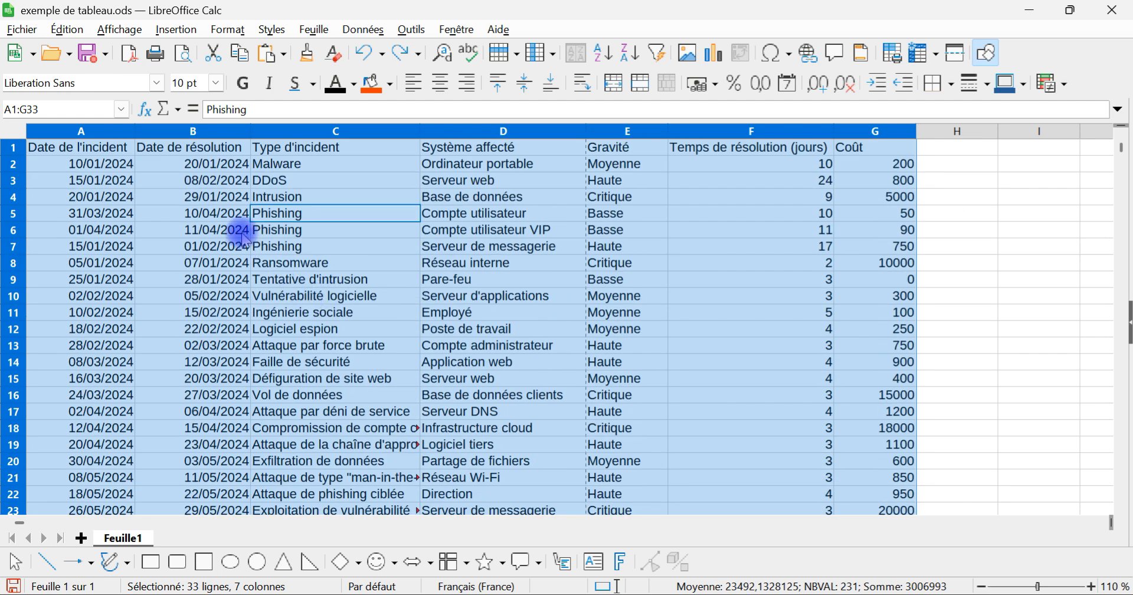
Step: Extend a selection from C1 down to the column's last filled cell, and another from A5 across to the row's last filled cell
left_click(211, 213)
left_click(301, 197)
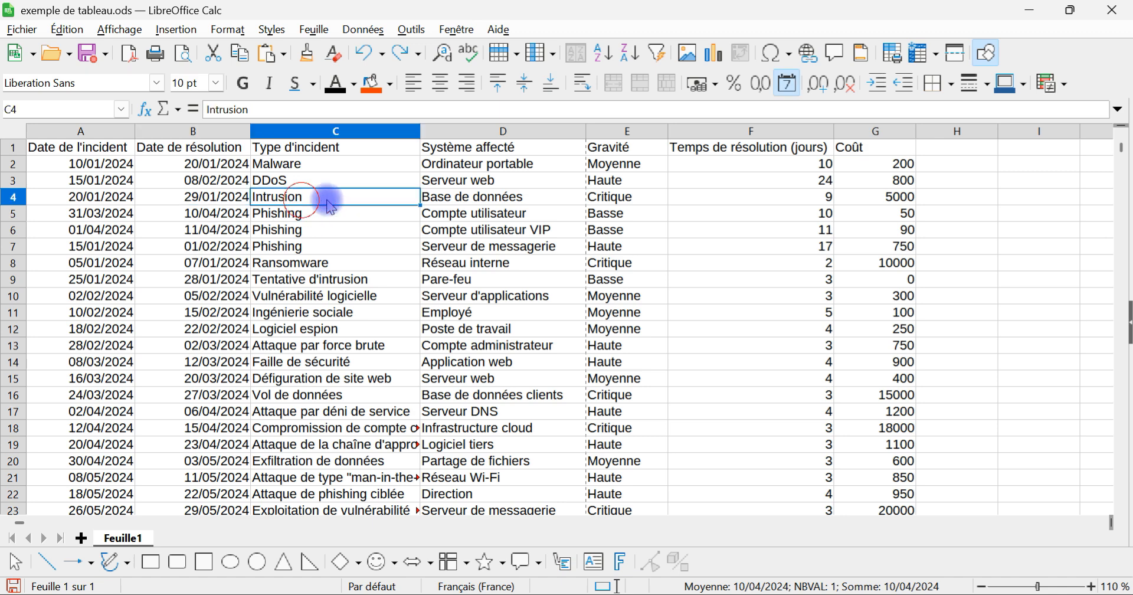
left_click(331, 163)
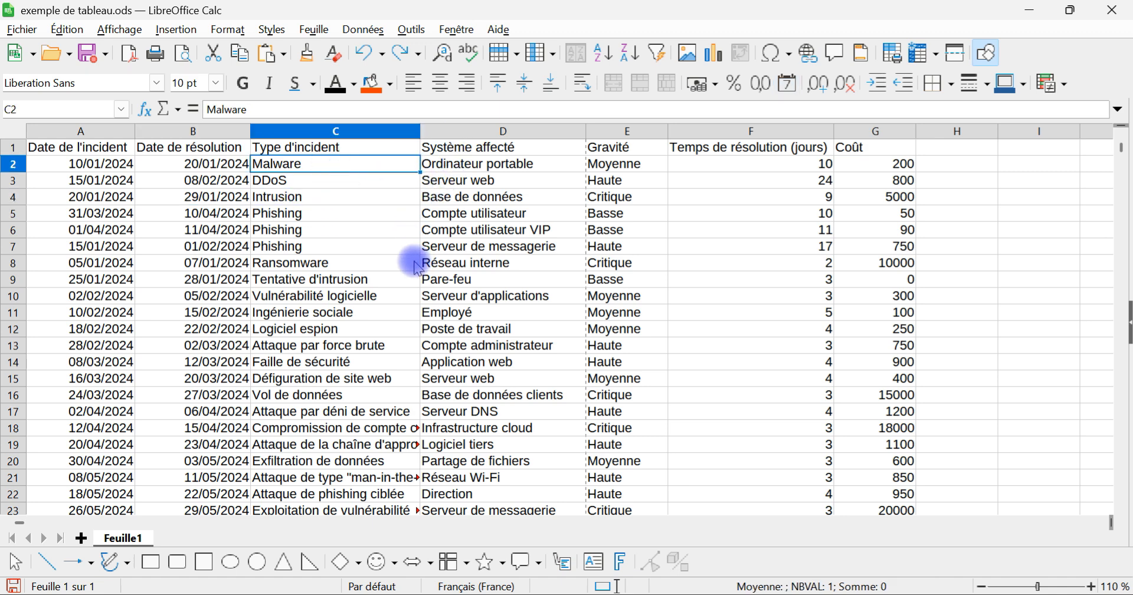
left_click(355, 150)
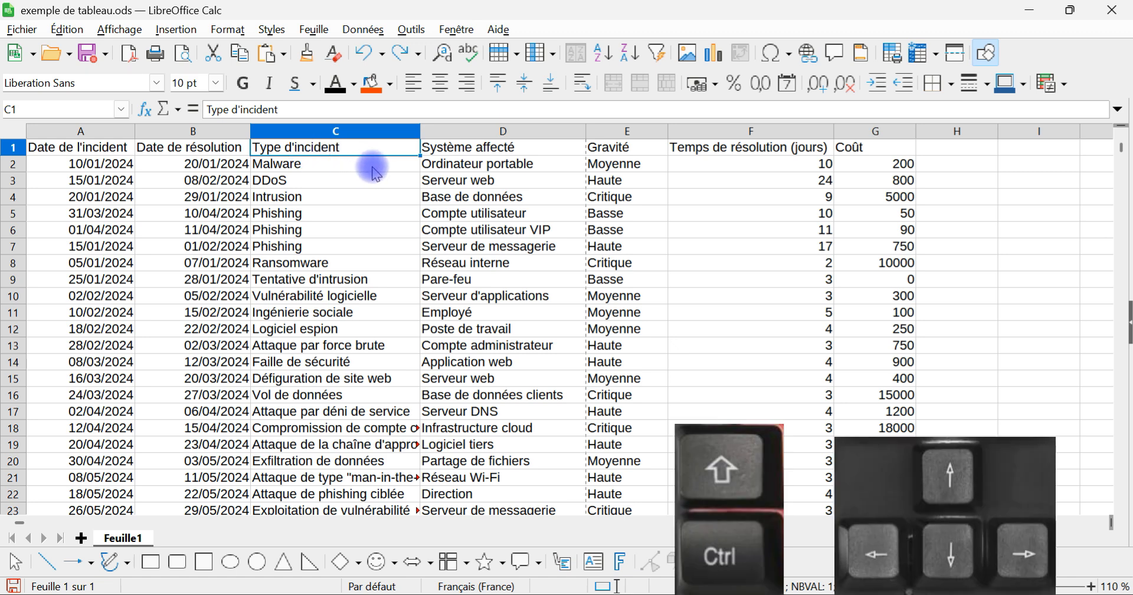
key("ctrl+shift+Down")
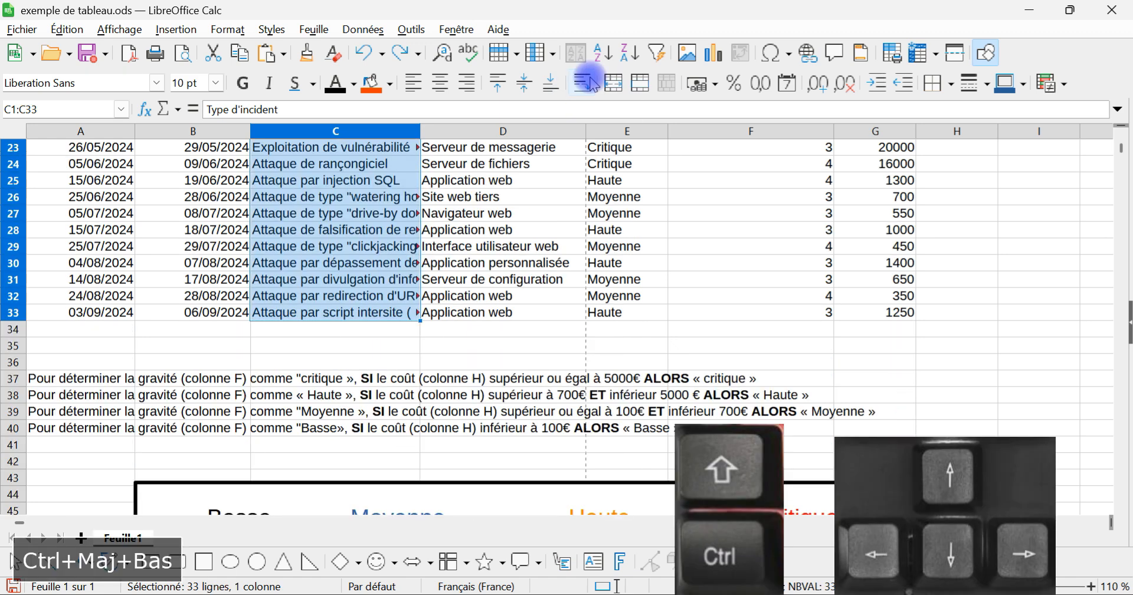
scroll(560, 219, "up", 7)
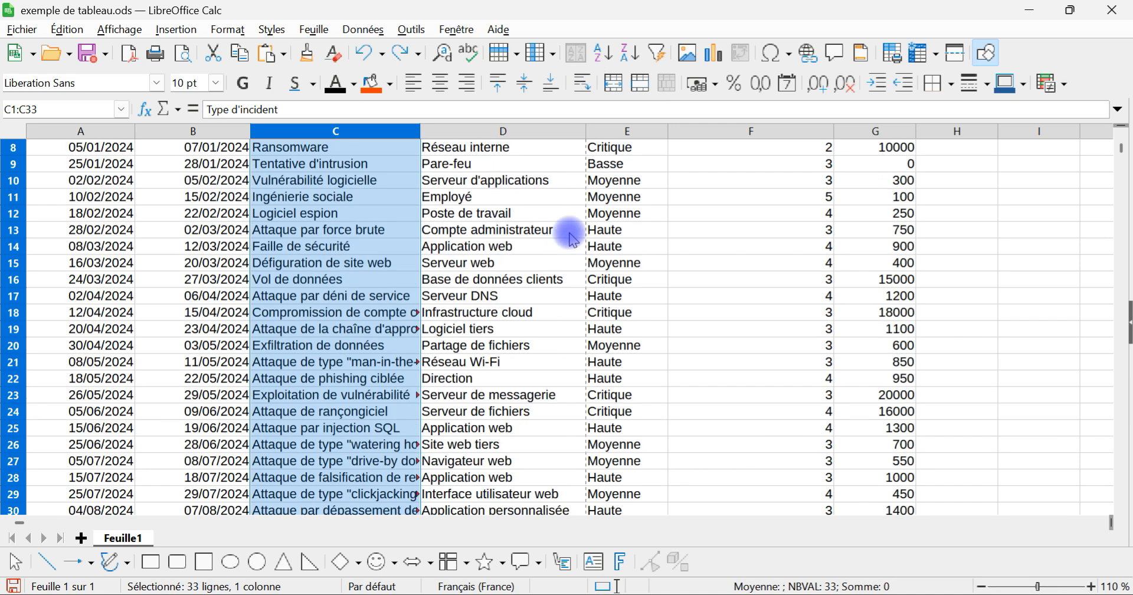
left_click(80, 213)
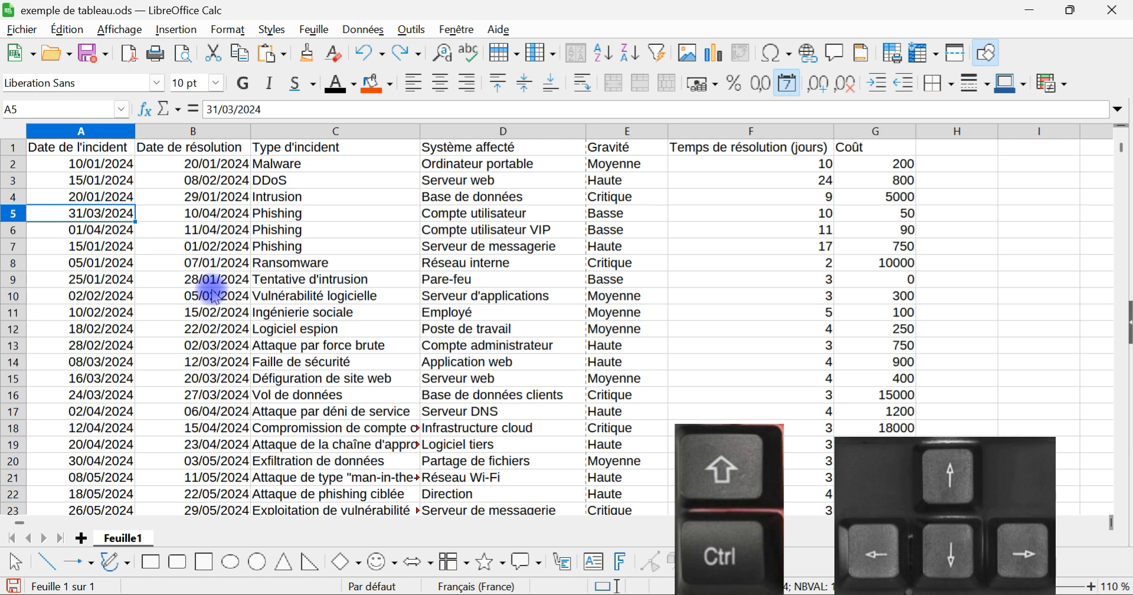
key("ctrl+shift+Right")
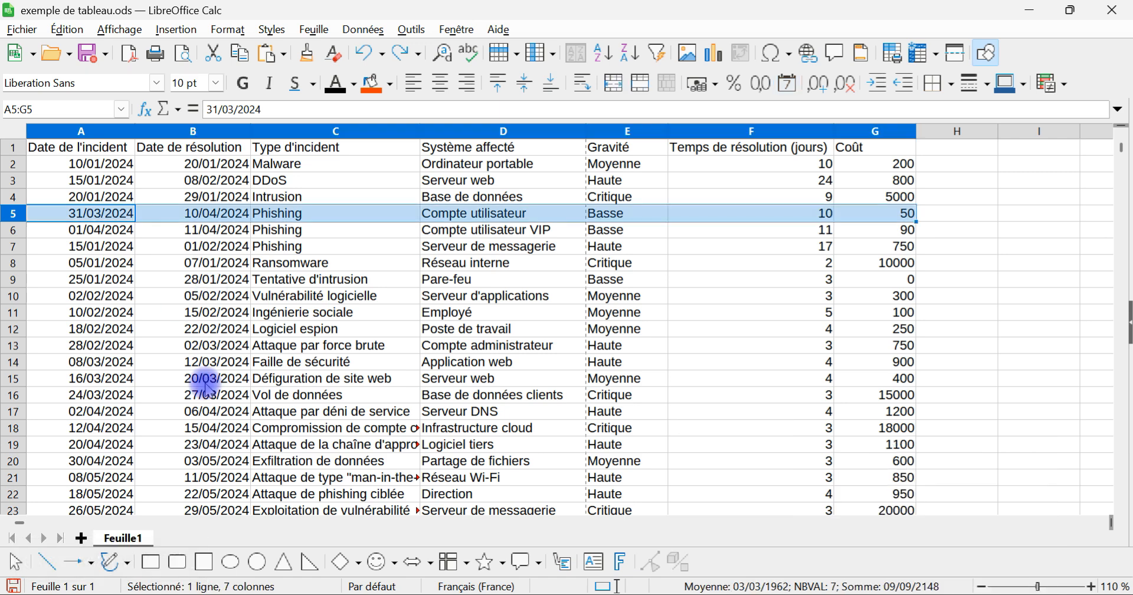
Step: Move the incident row A5:G5 to row 11 by inserting it between the existing rows, and undo the move
left_click_drag(364, 214, 342, 339)
key("alt")
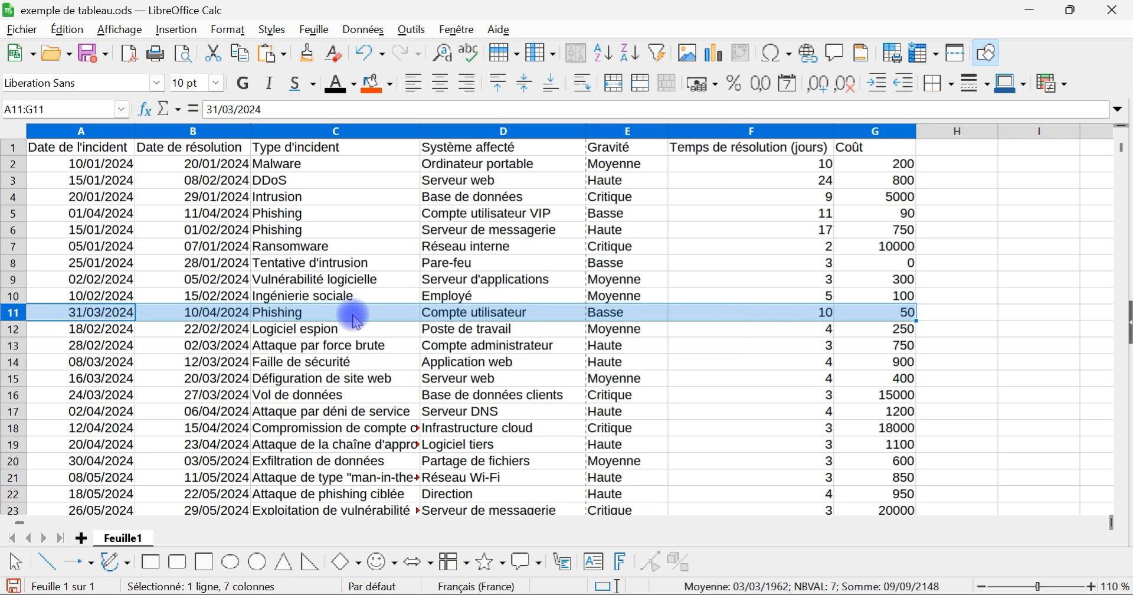
left_click(368, 53)
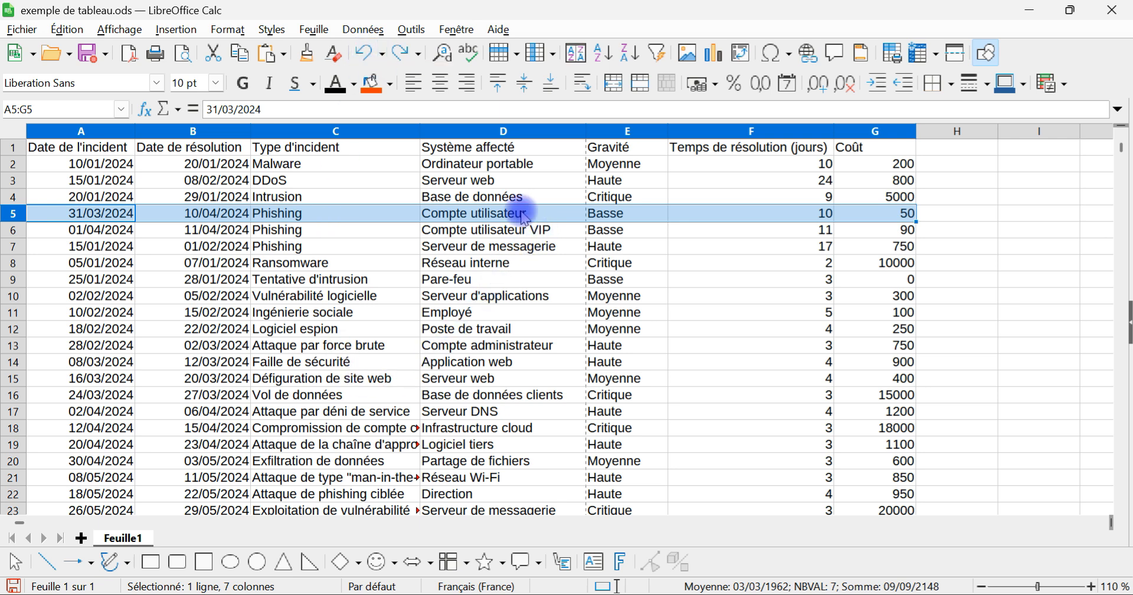
left_click(405, 180)
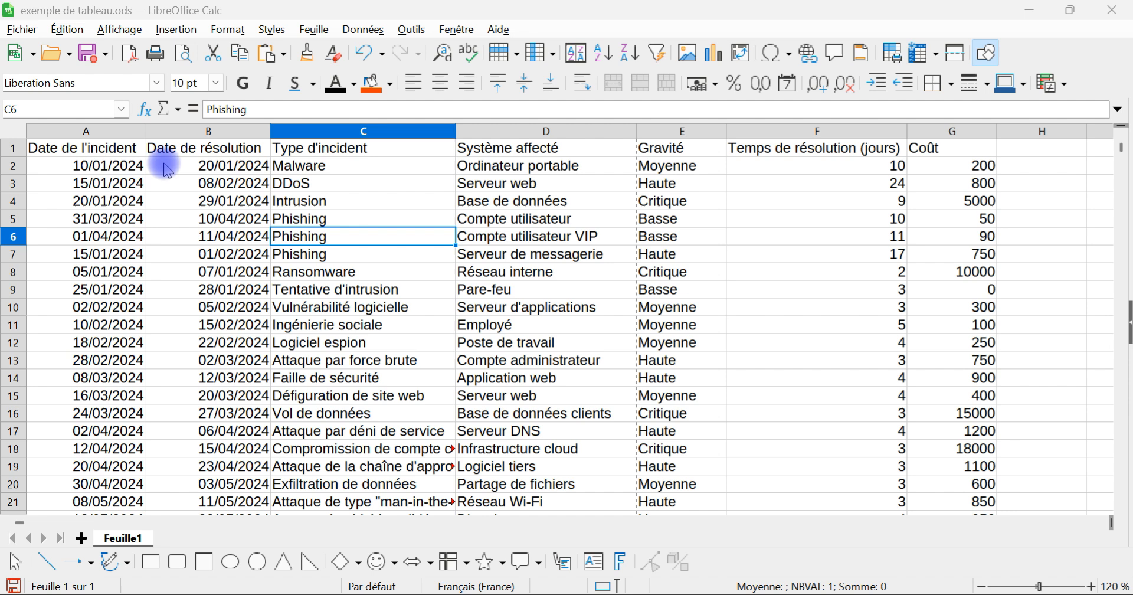
Step: Select the date range A2:B14 by marking only its two end cells
left_click(105, 168)
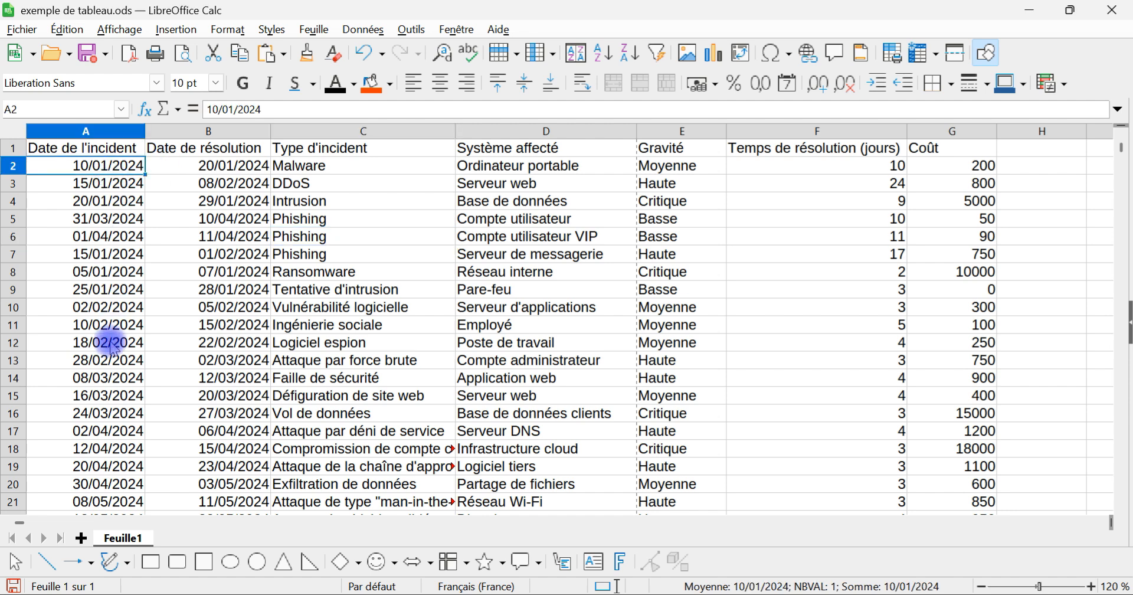
left_click(86, 395, "shift")
left_click(216, 381, "shift")
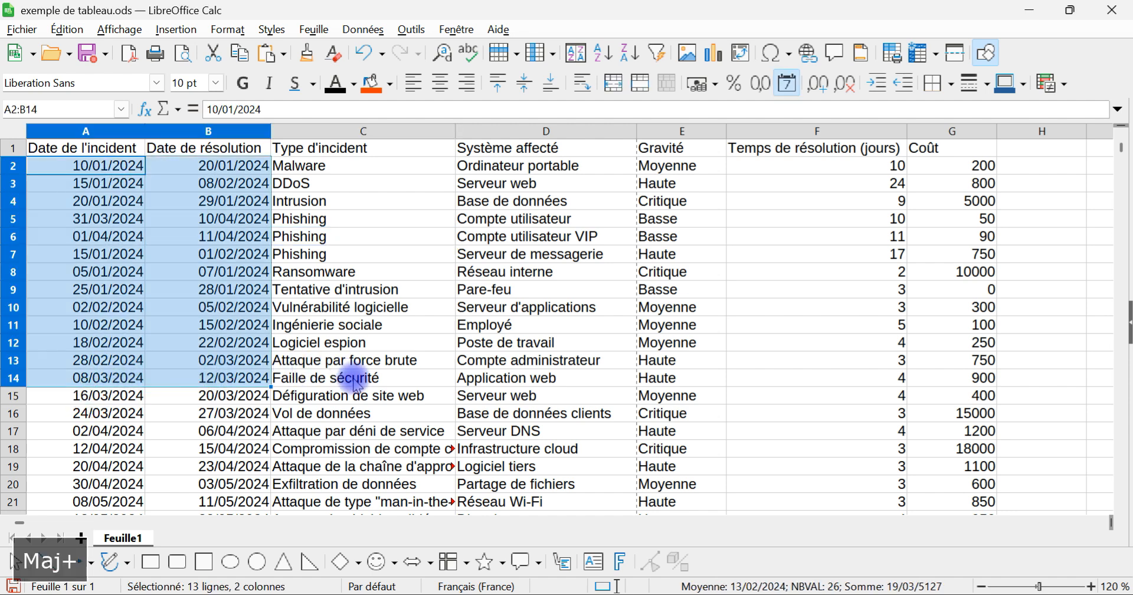
Step: Select blocks of neighbouring cells in the table one after another, including F2:G4 and finally F2:G5
left_click_drag(321, 168, 667, 223)
left_click_drag(894, 167, 978, 201)
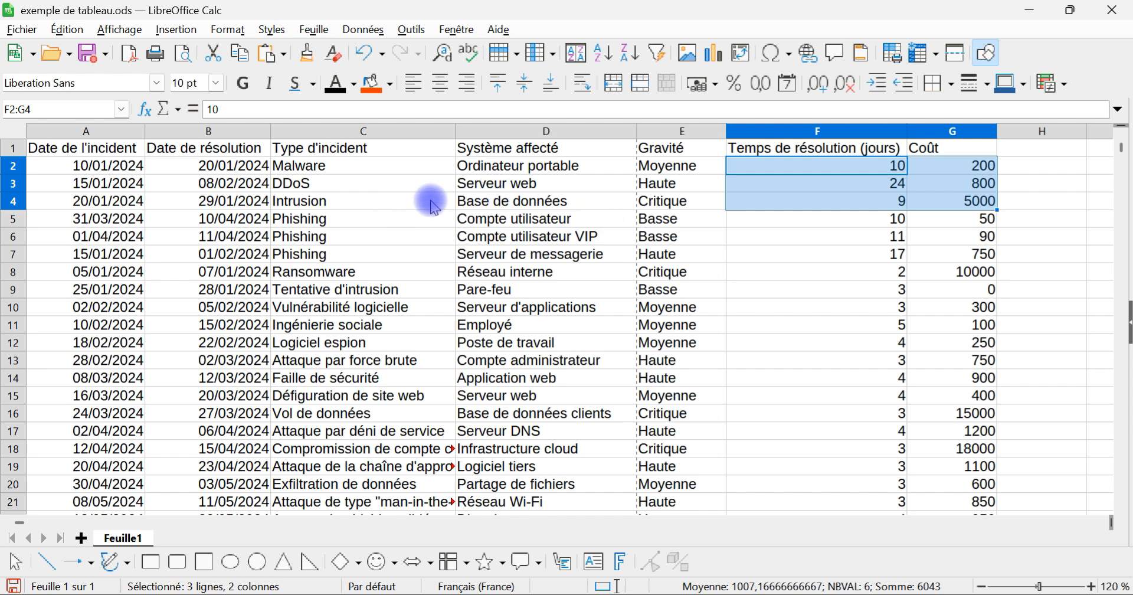
left_click(470, 164)
left_click_drag(334, 167, 572, 223)
left_click_drag(865, 168, 964, 229)
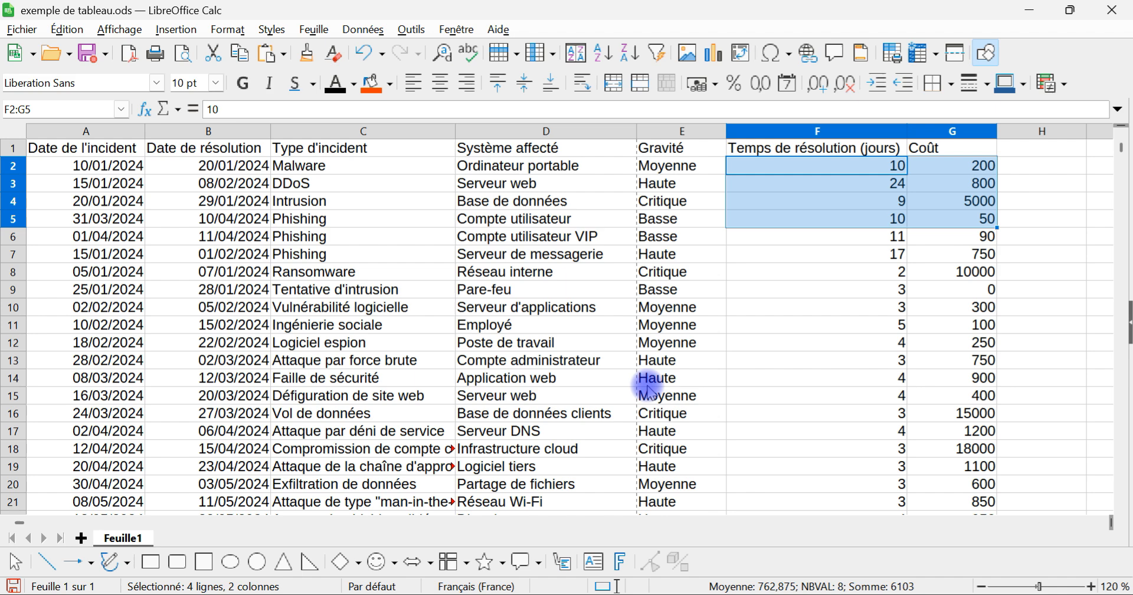
Step: Select the empty cell I3 beside the table and display the list of cell styles in the sidebar
scroll(741, 347, "up", 3)
scroll(738, 349, "right", 5)
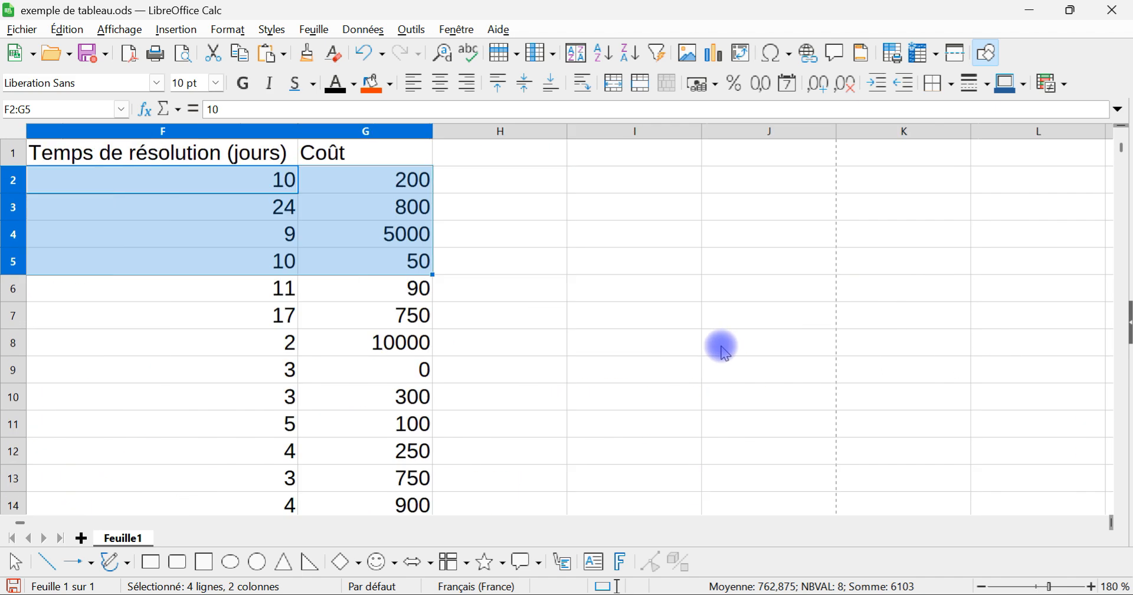
left_click(615, 181)
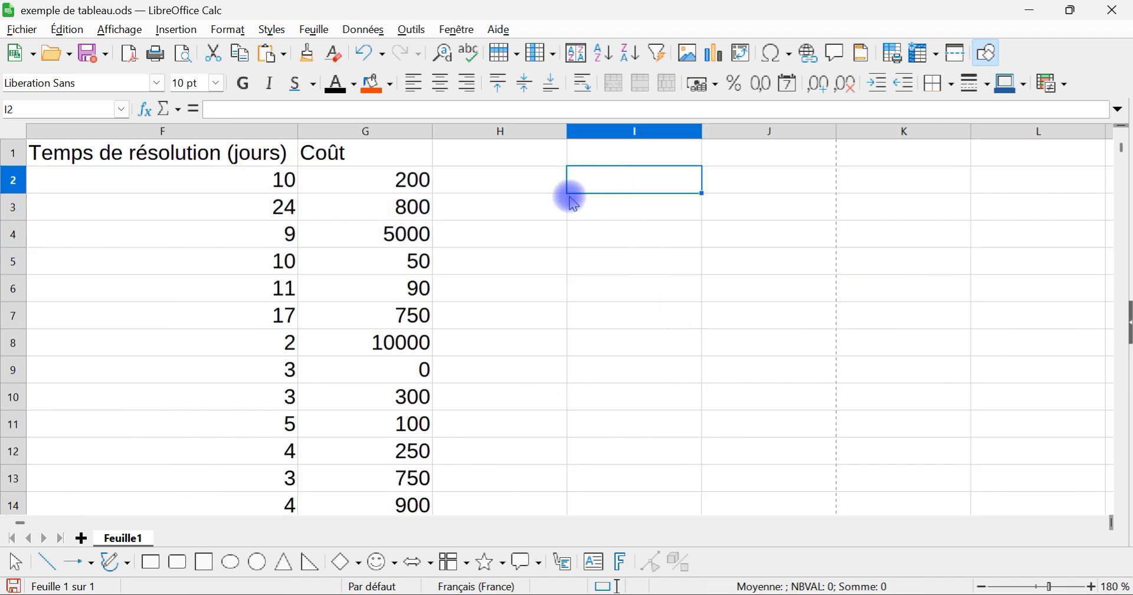
right_click(382, 185)
left_click(708, 212)
left_click(618, 204)
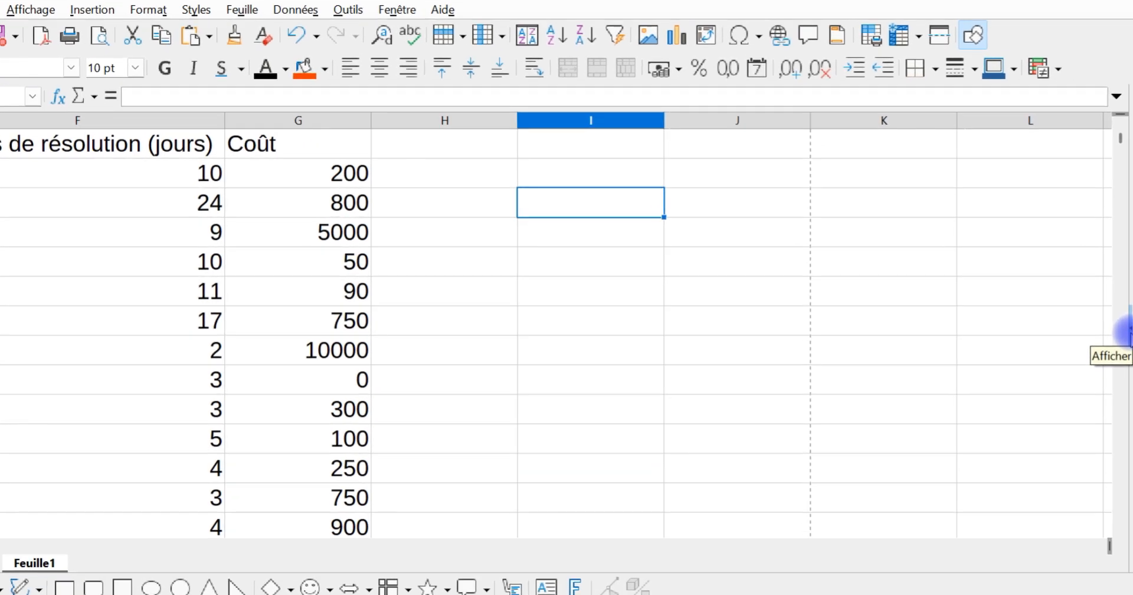
left_click(1126, 329)
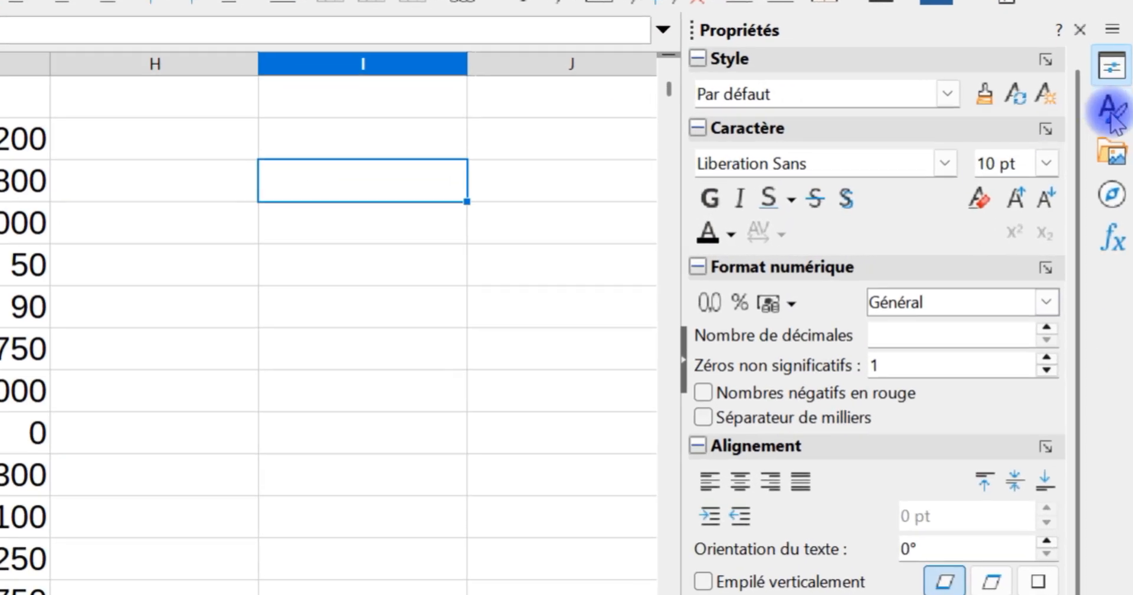
left_click(1113, 117)
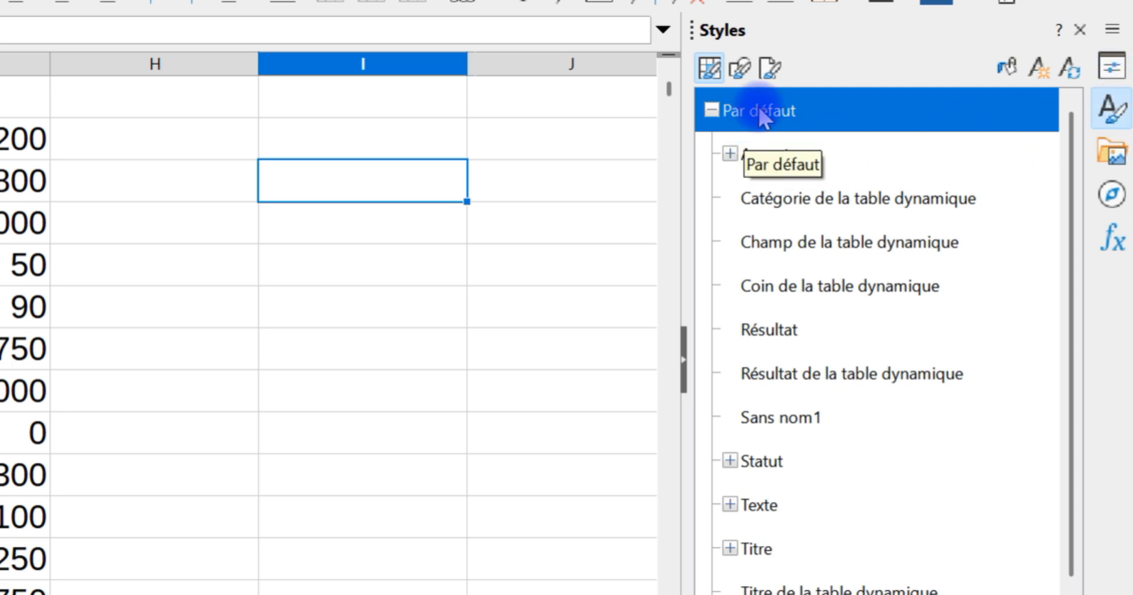
scroll(289, 438, "down", 3)
scroll(236, 447, "up", 8)
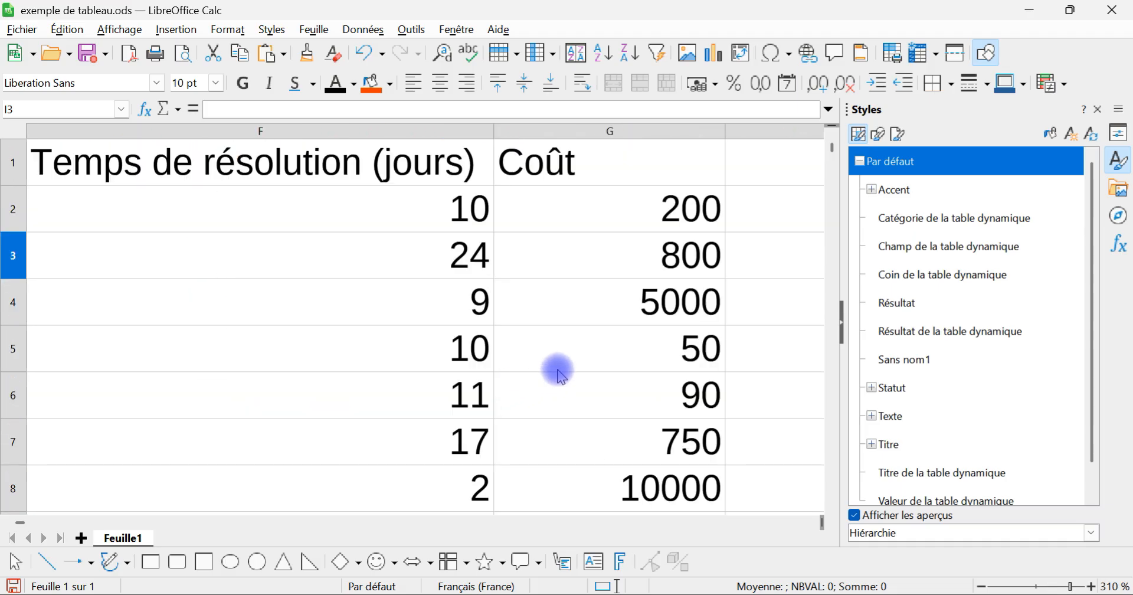
Step: Open the Par défaut cell style for editing and set its horizontal text alignment to Au centre
scroll(561, 375, "down", 6)
scroll(479, 371, "down", 6)
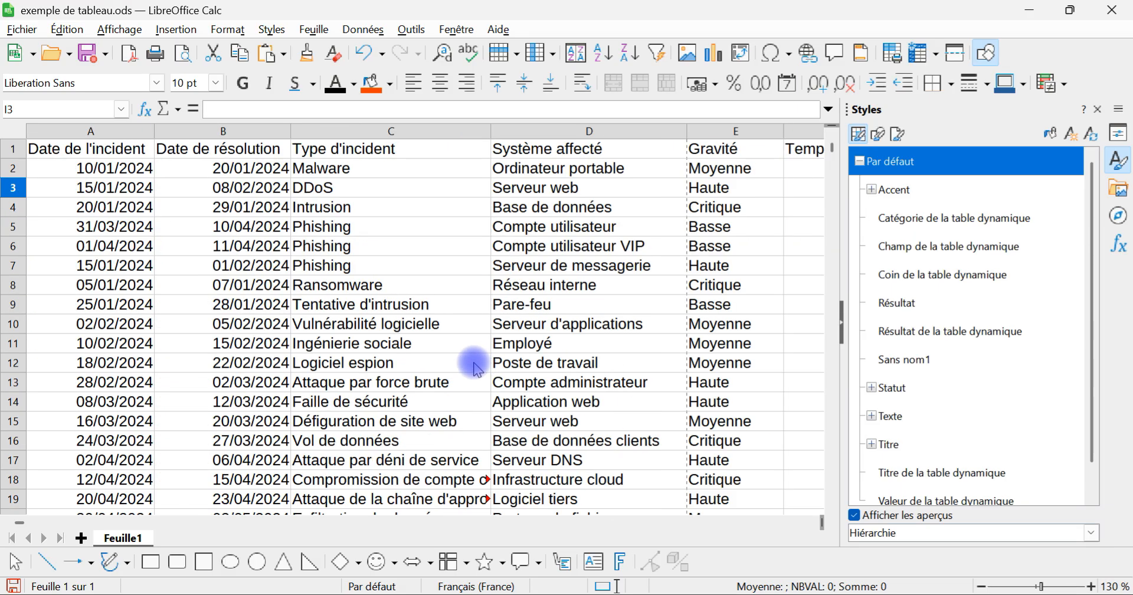
scroll(487, 374, "up", 1)
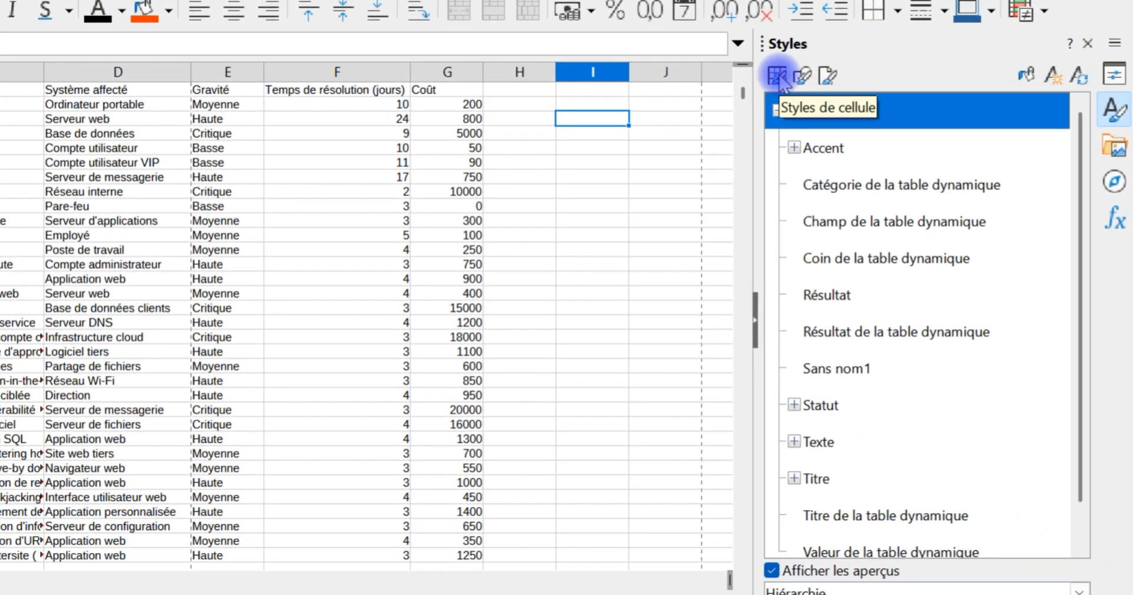
right_click(813, 114)
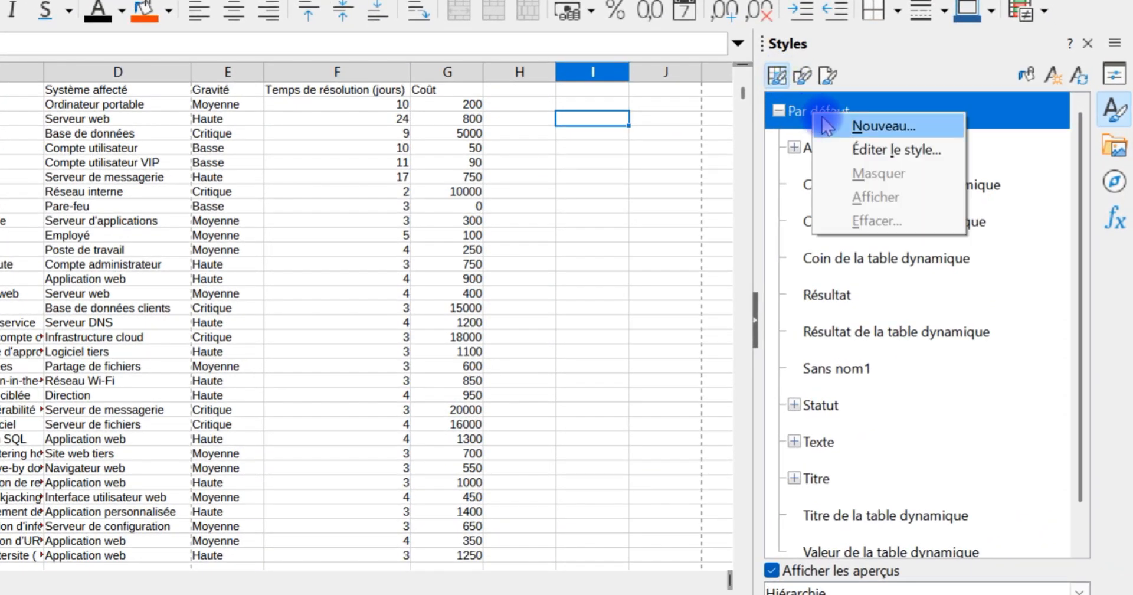
left_click(876, 155)
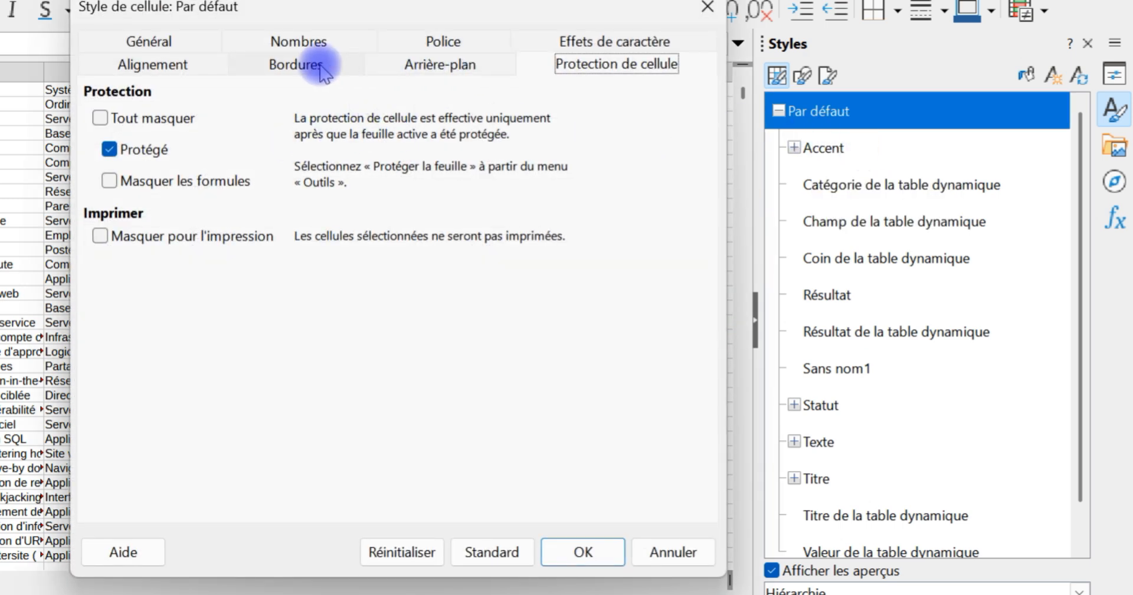
left_click(298, 40)
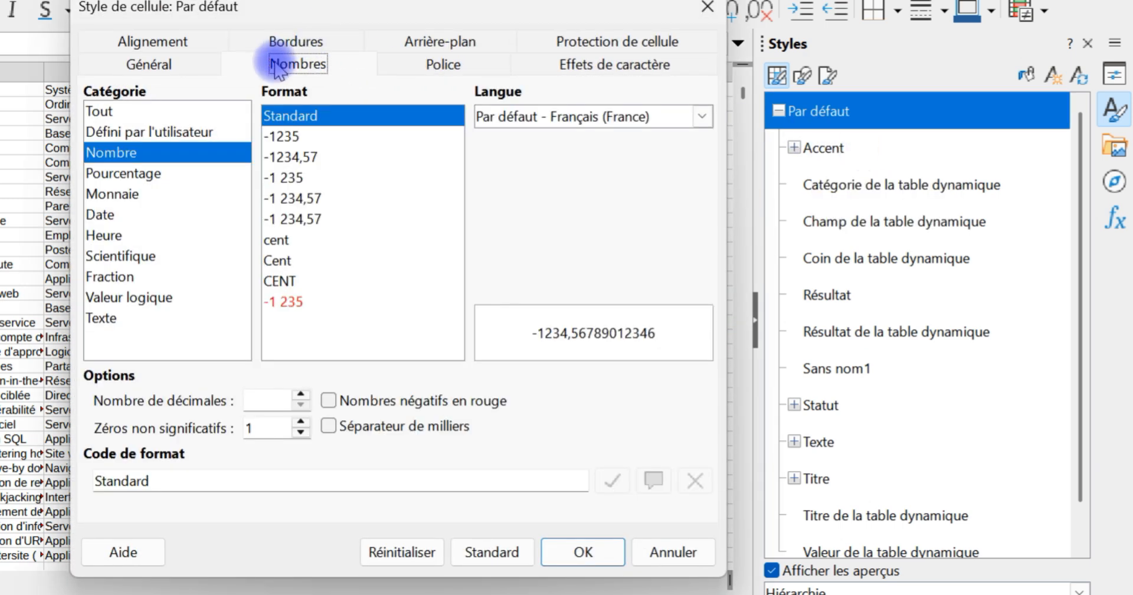
left_click(177, 41)
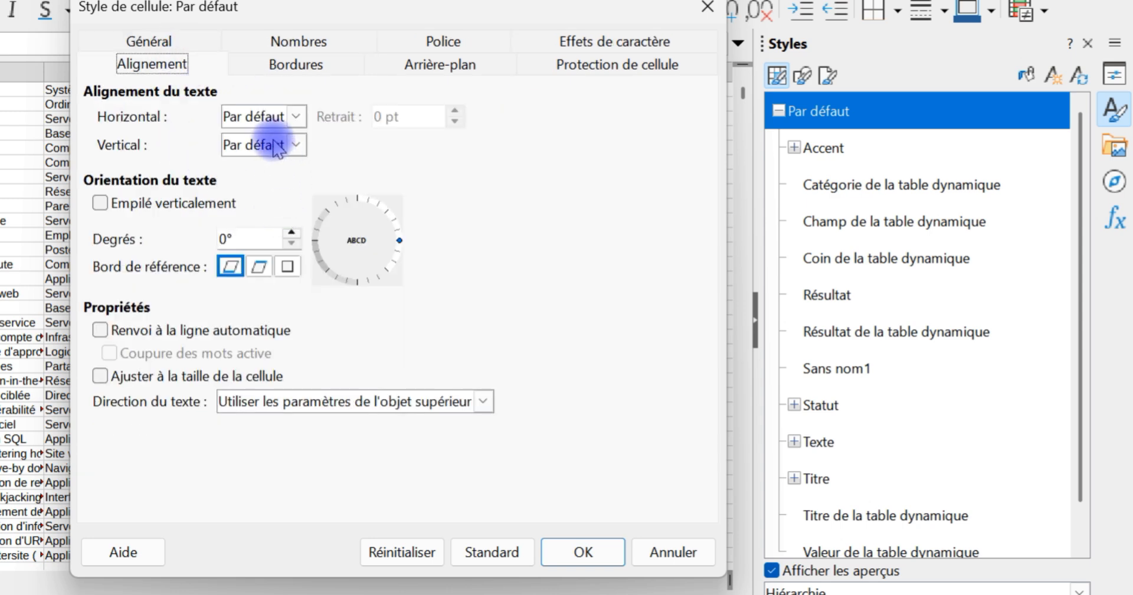
left_click(247, 116)
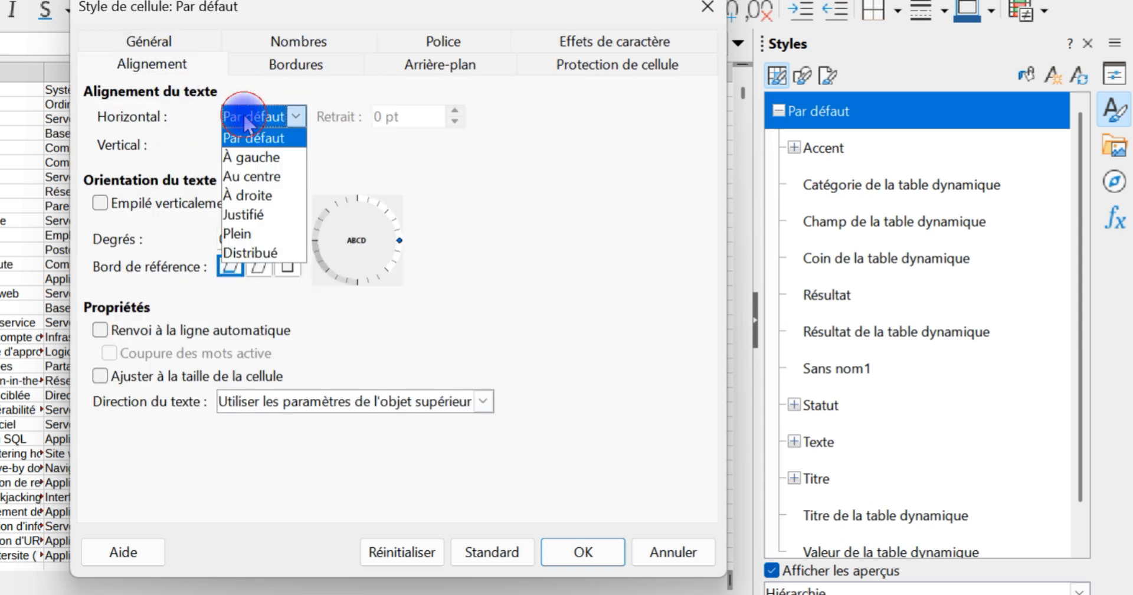
left_click(252, 176)
Step: Set the Par défaut style's font colour to Rouge and its font size to 18 pt, and apply the changes
left_click(593, 47)
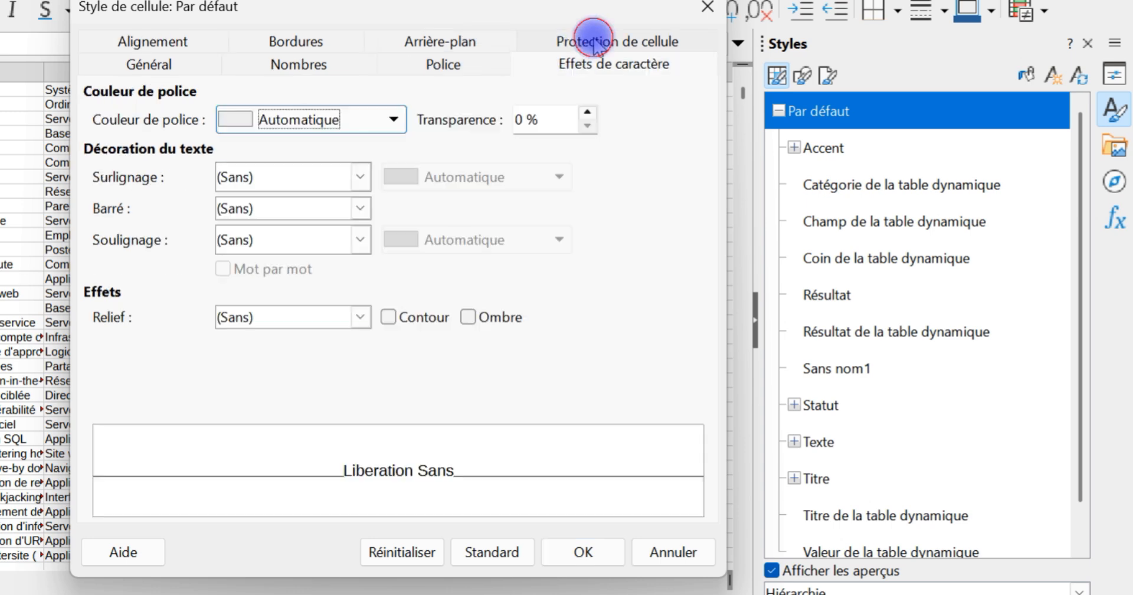
left_click(322, 118)
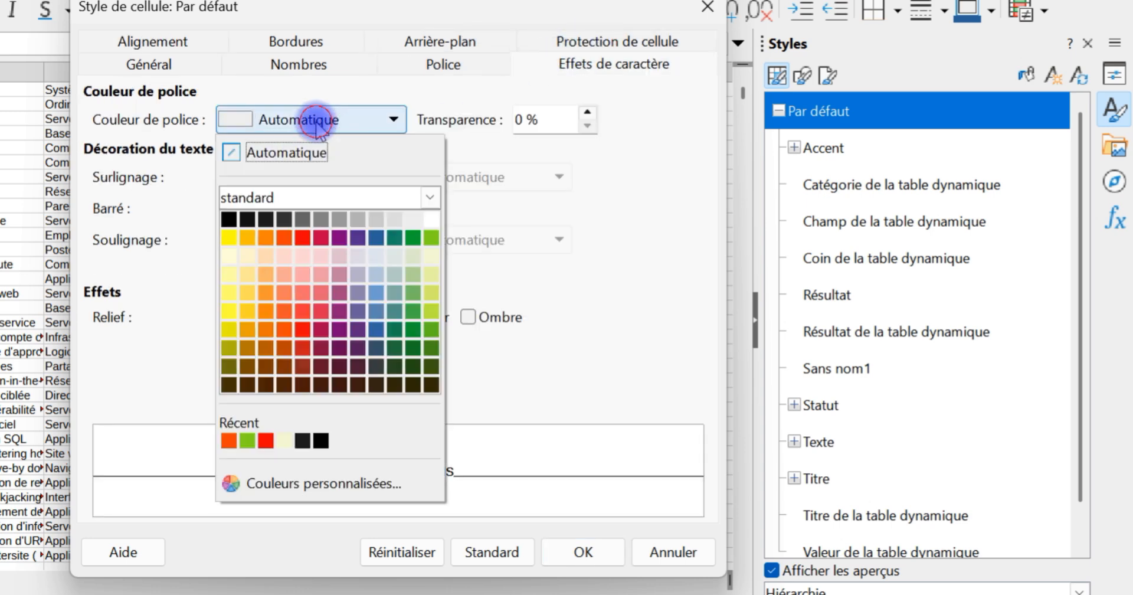
left_click(302, 237)
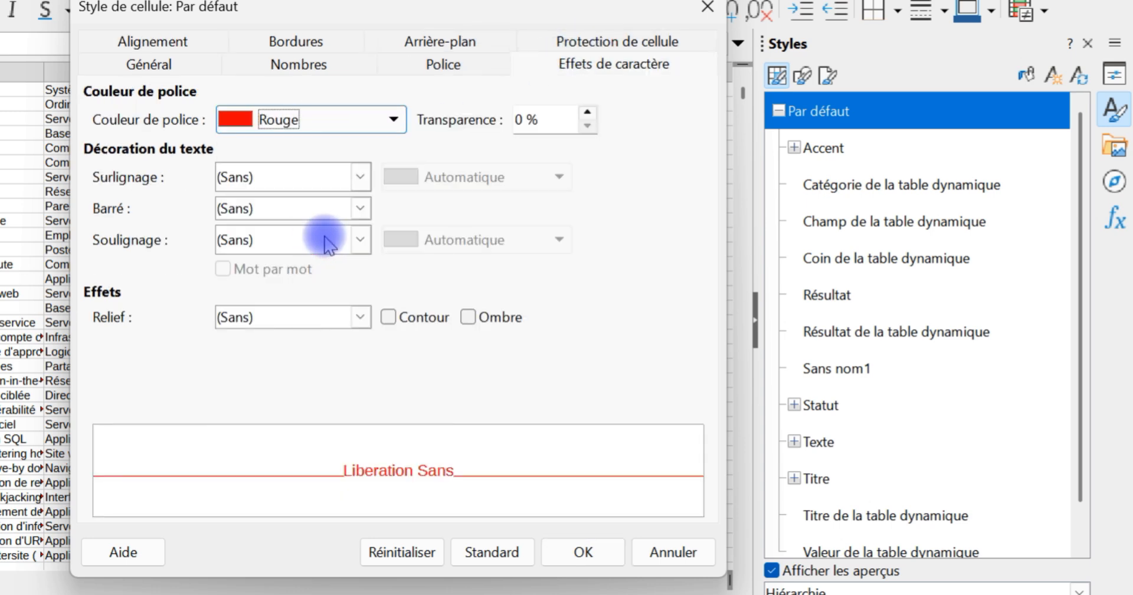
left_click(449, 63)
left_click(694, 308)
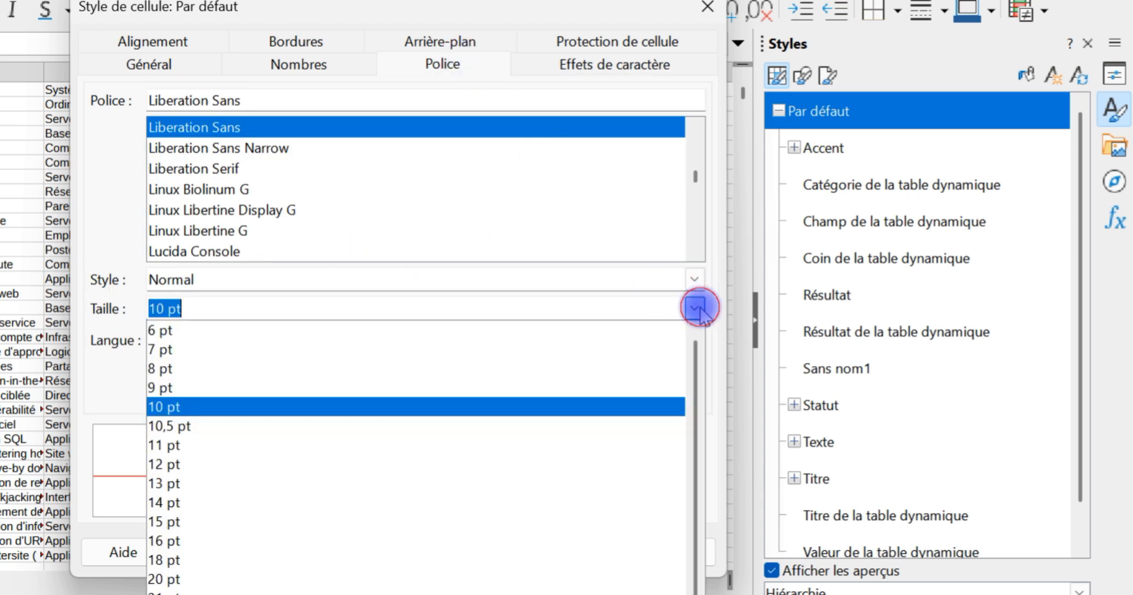
left_click(217, 559)
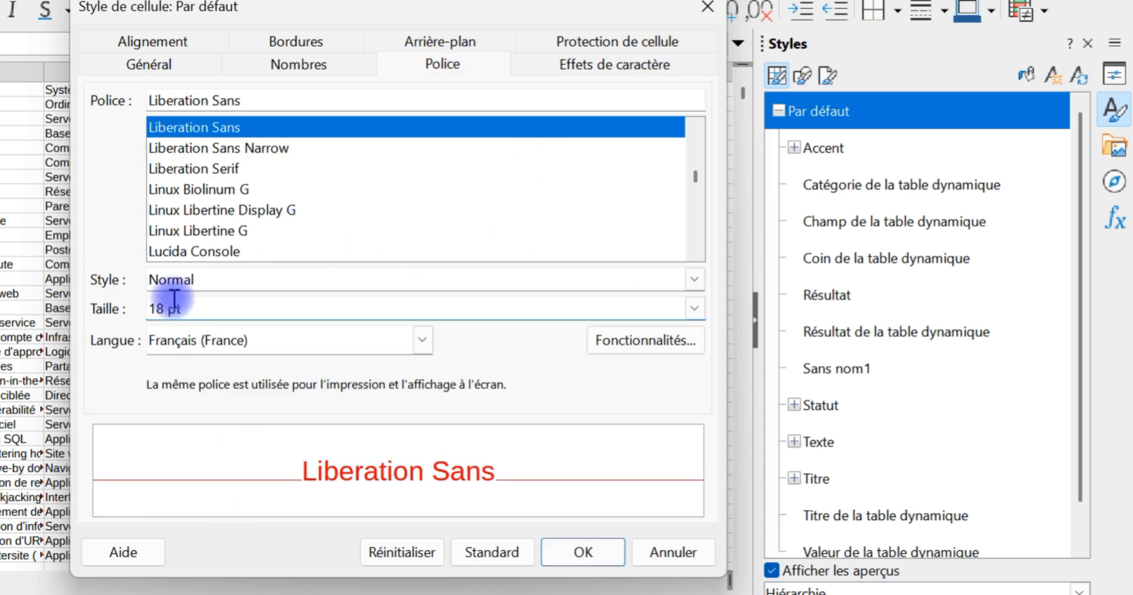
left_click(579, 552)
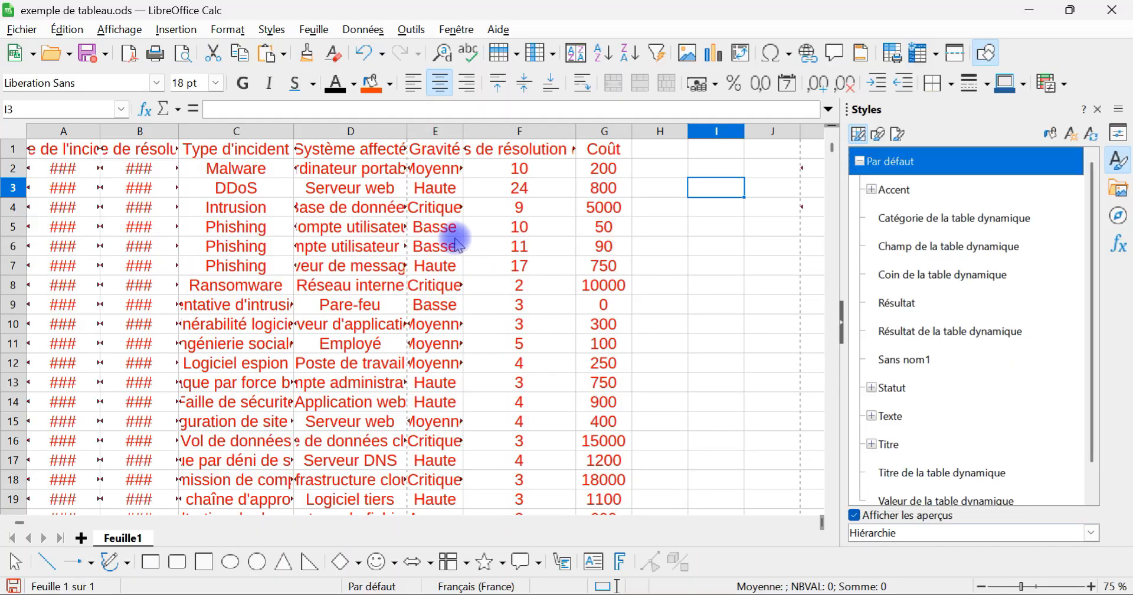
Step: Enter the test text "jgjhgj" in cell I2 and "jghjgh" in cell I4 to try out the modified style
scroll(535, 256, "down", 3, "ctrl")
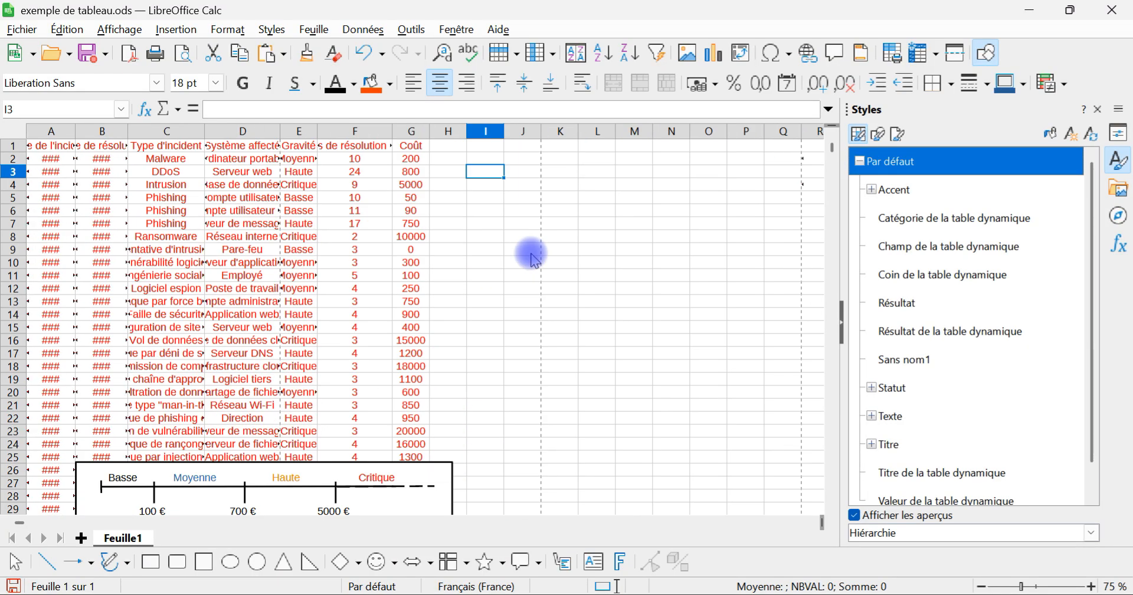
scroll(534, 254, "up", 5, "ctrl")
left_click(782, 266)
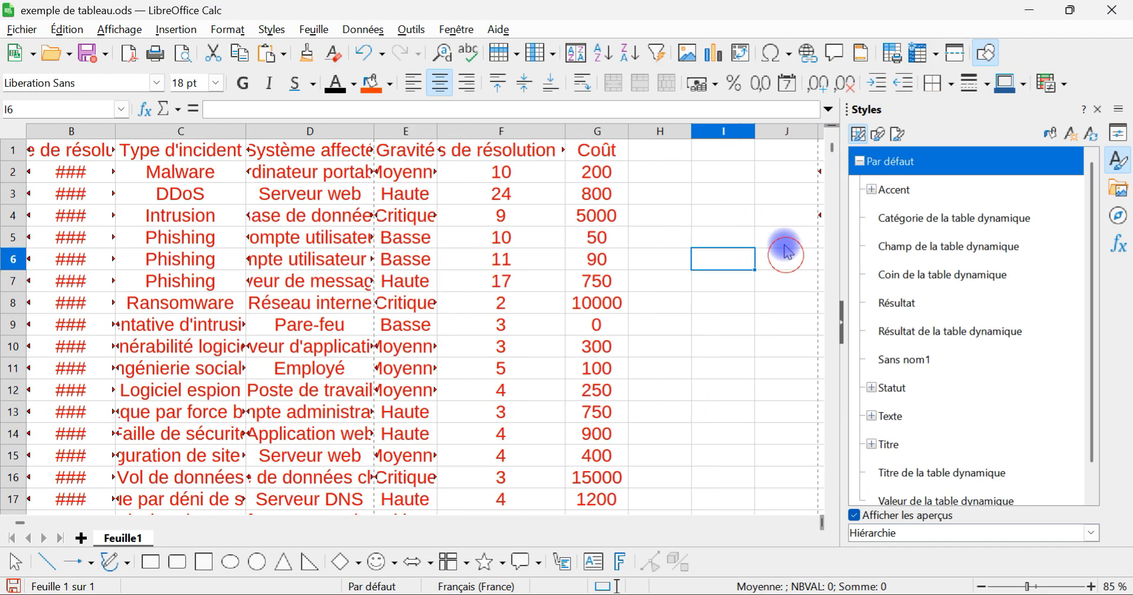
double_click(719, 180)
type("jgjhgj")
key("Return")
left_click(725, 216)
type("jghjgh")
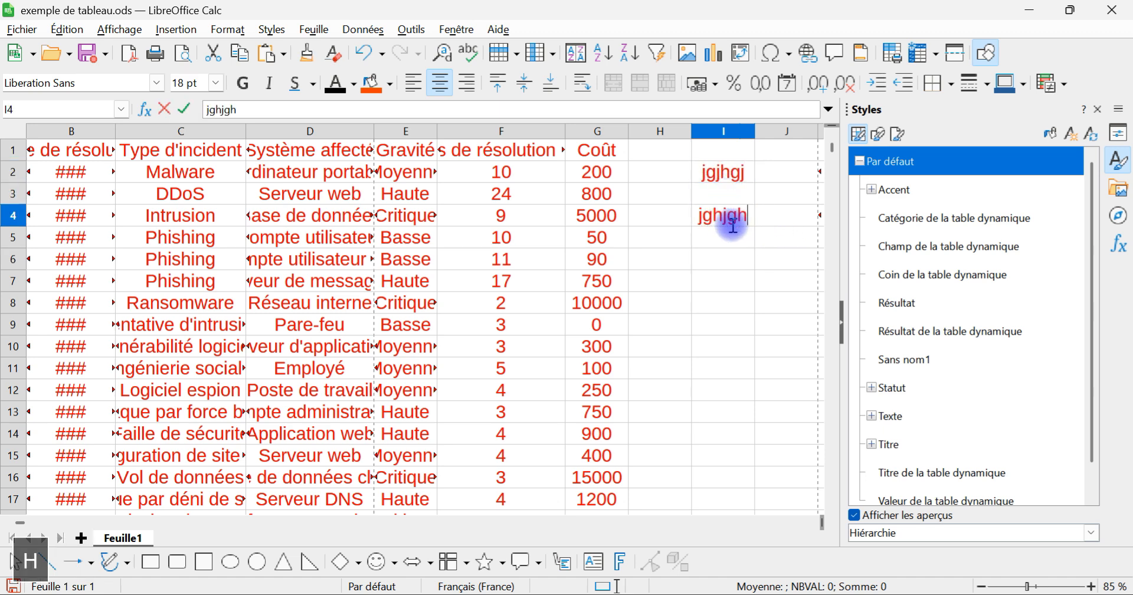
left_click_drag(727, 260, 733, 277)
Step: Undo the test text entries and the changes made to the Par défaut cell style
left_click(360, 53)
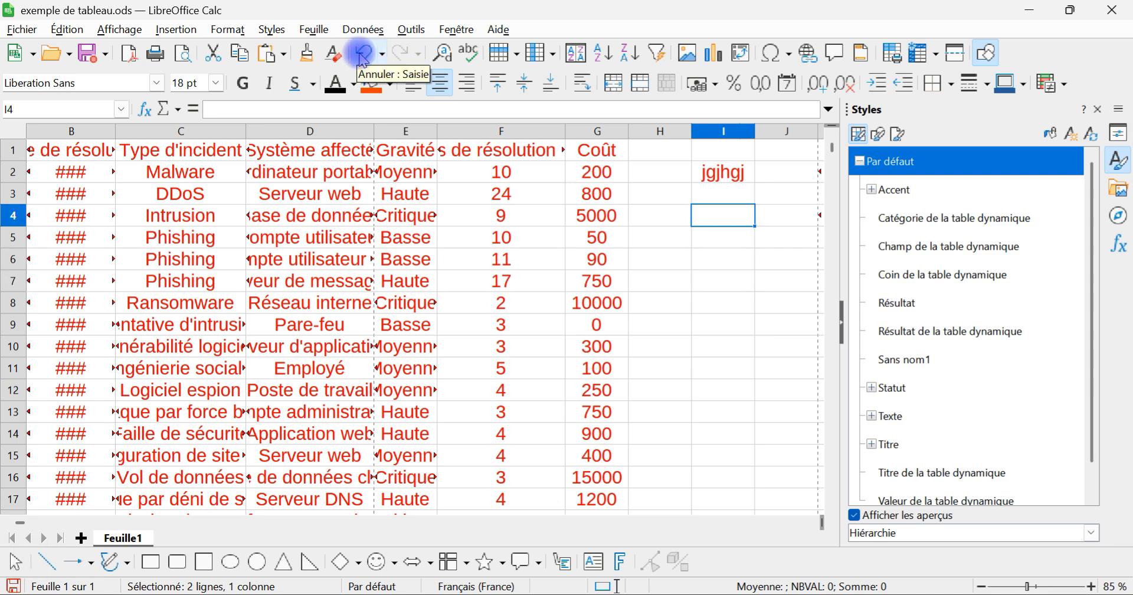
left_click(360, 53)
left_click(361, 53)
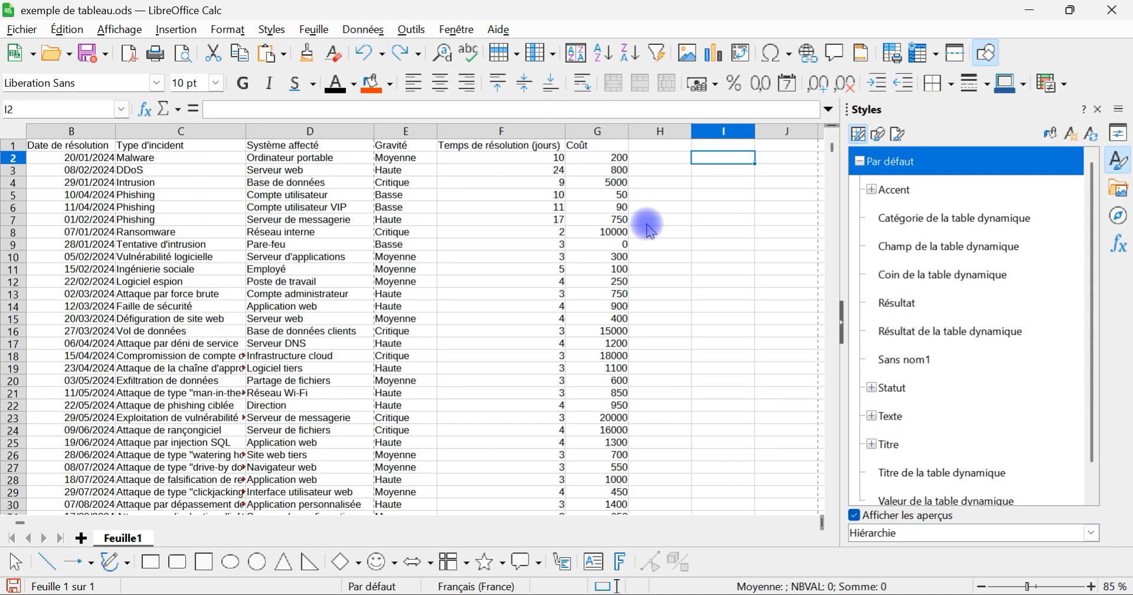
Step: Collapse the sidebar and enter 1000 in cell I3
scroll(720, 223, "up", 2)
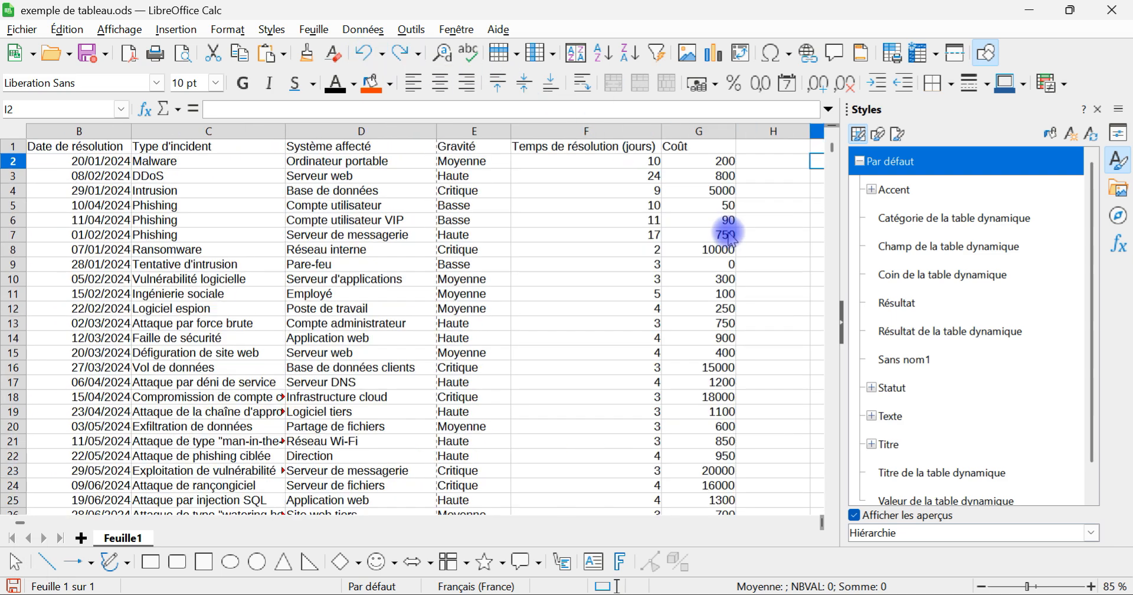
left_click(843, 326)
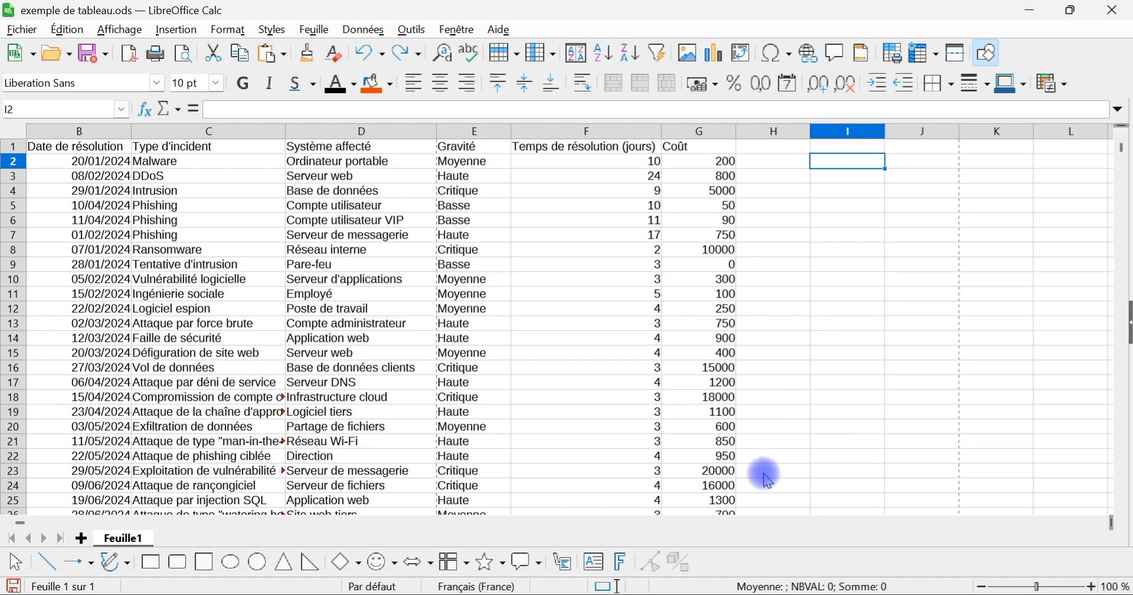
left_click(874, 180)
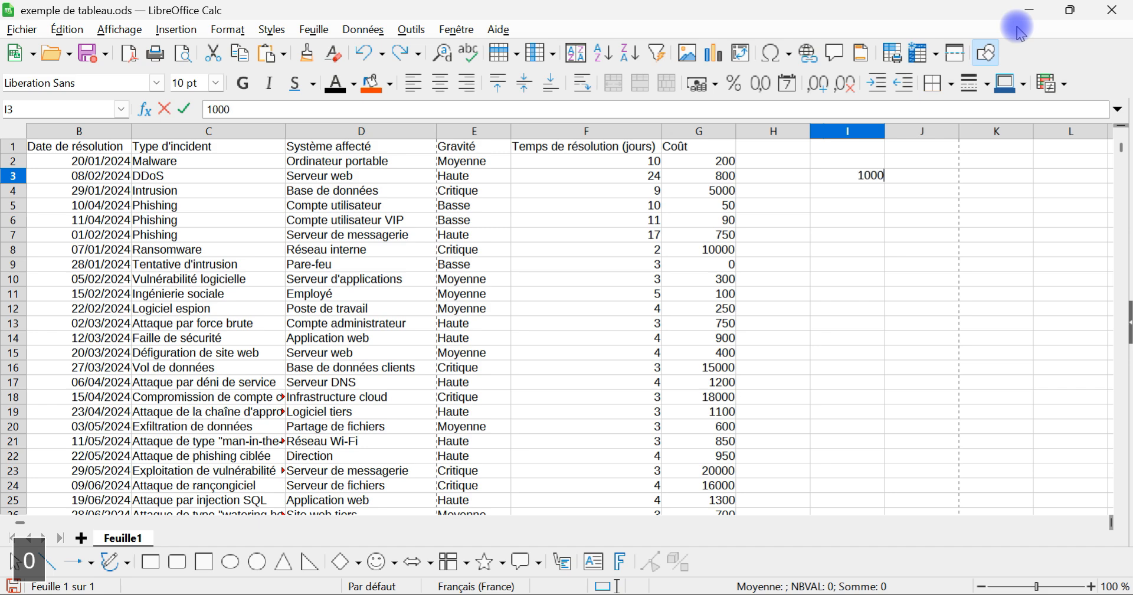
key("Return")
scroll(977, 206, "up", 2)
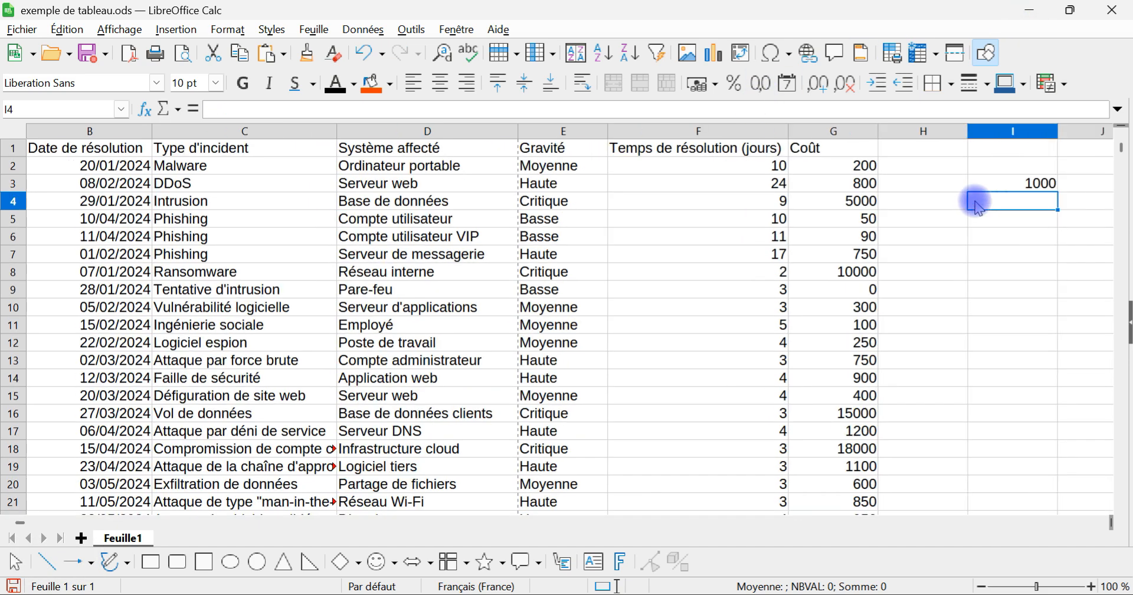
Step: Enter the word "texte" in cell J3, beside the 1000 in cell I3
scroll(557, 352, "right", 5)
scroll(563, 351, "left", 2)
left_click(652, 204)
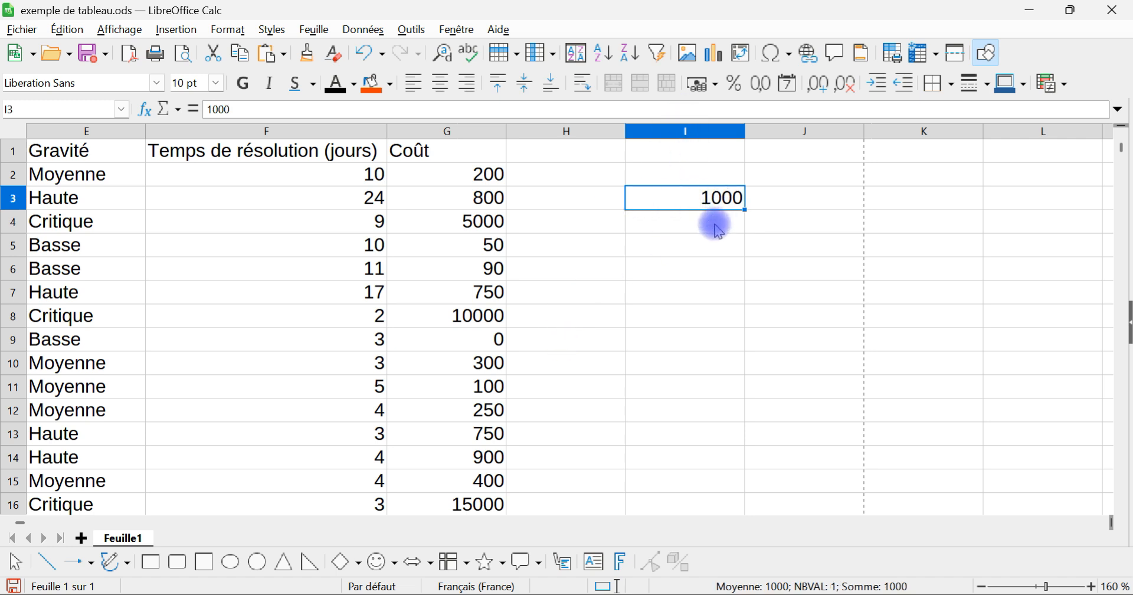
key("Tab")
type("te")
type("te")
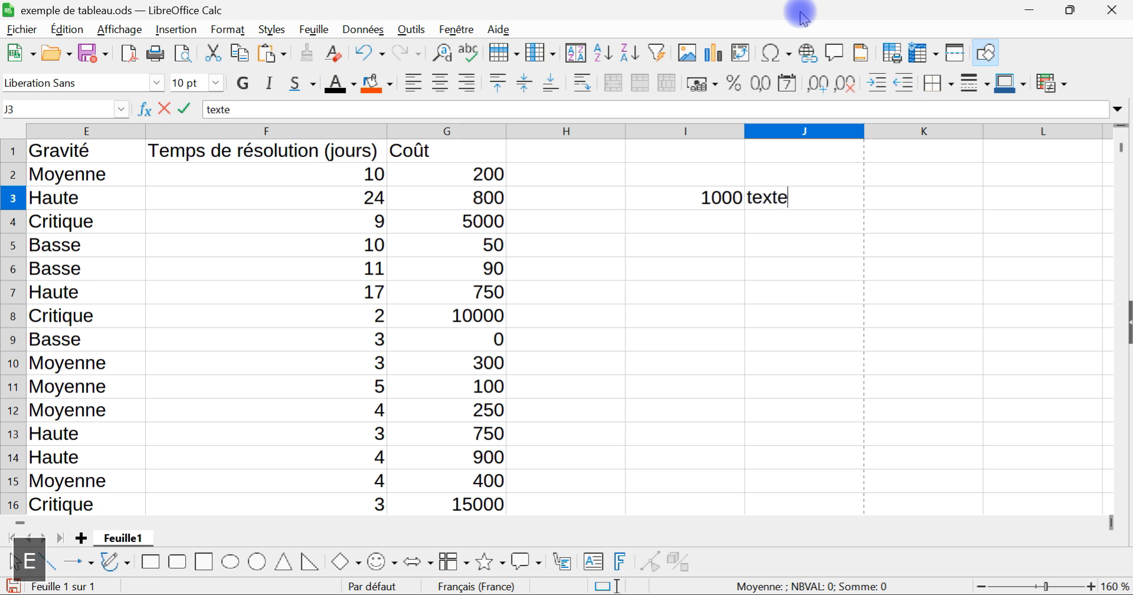
key("Return")
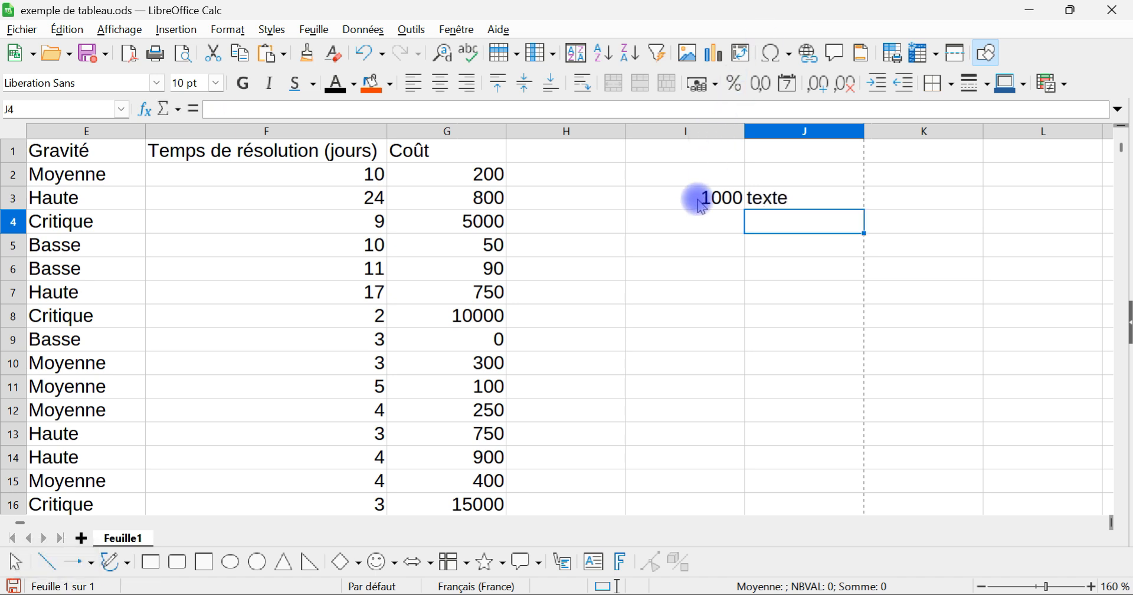
Step: Enter 1000 as text in cell I4 by preceding it with an apostrophe ('1000)
left_click(700, 220)
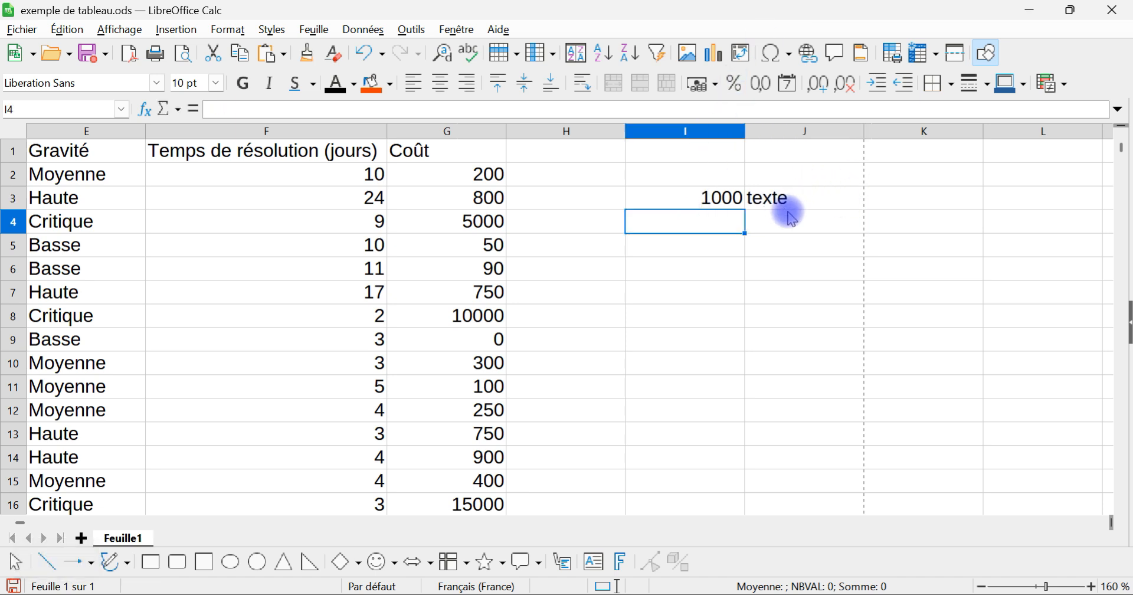
type("'")
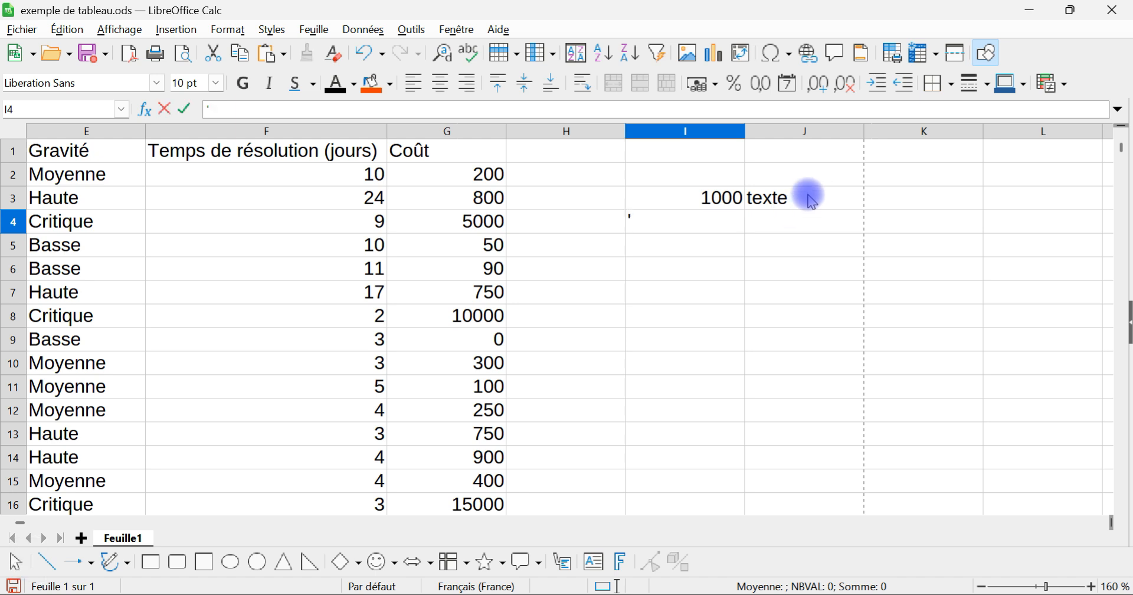
type("1000")
key("Return")
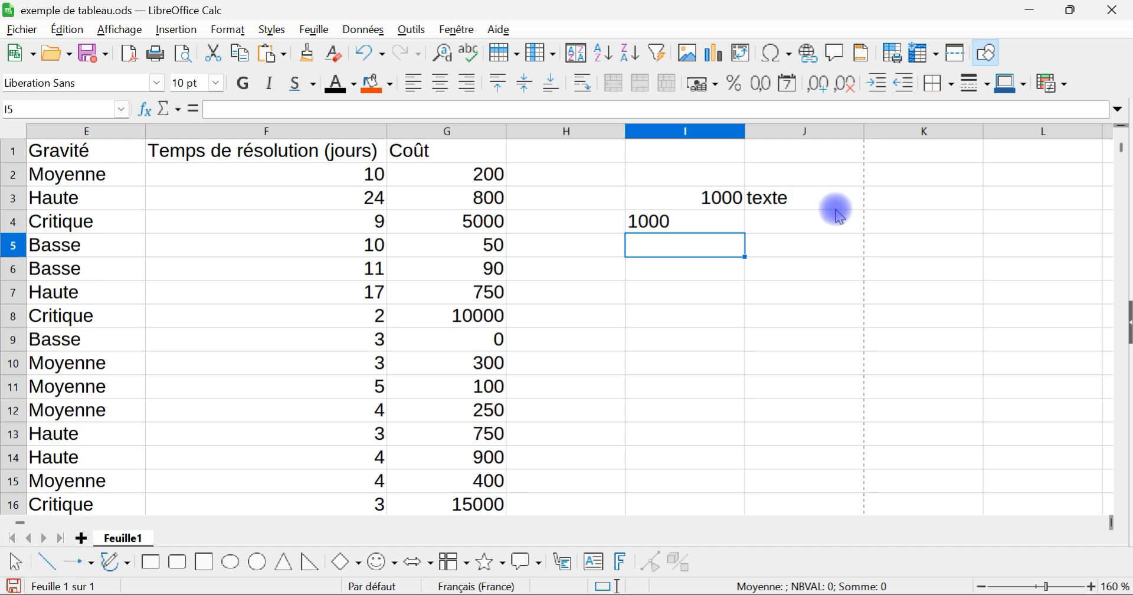
Step: Format cell I5 with the Texte category and enter 1000 in it
right_click(655, 248)
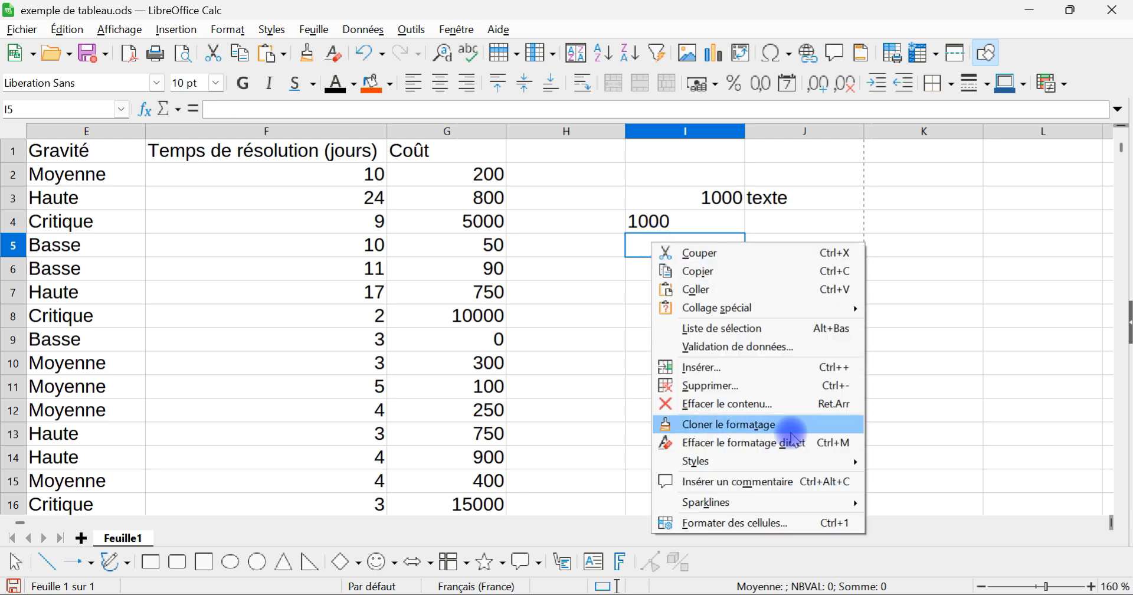
left_click(775, 525)
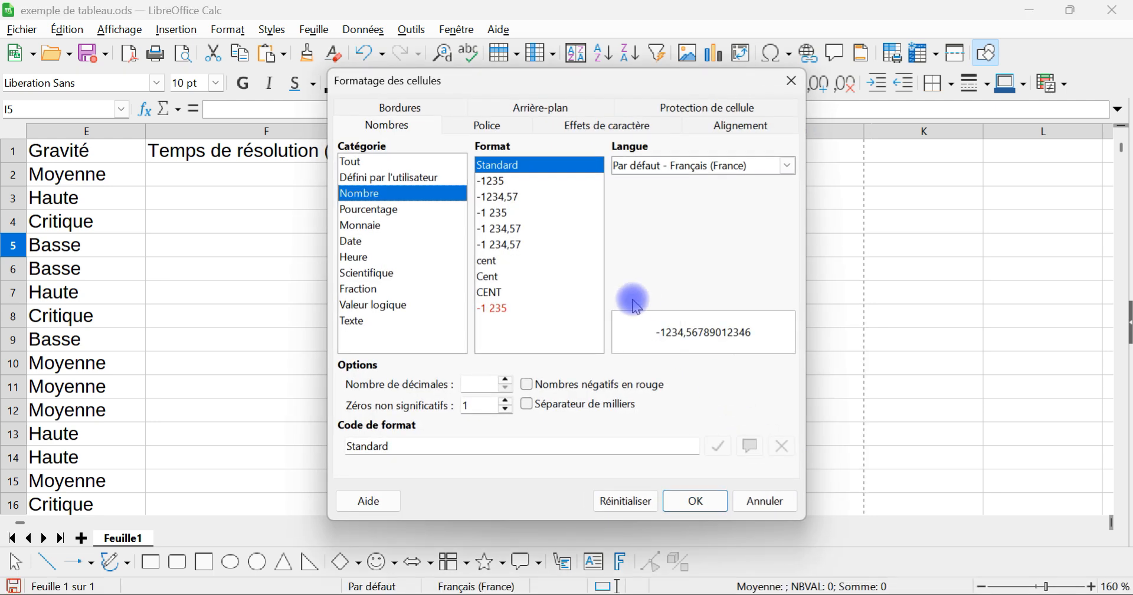
left_click(361, 322)
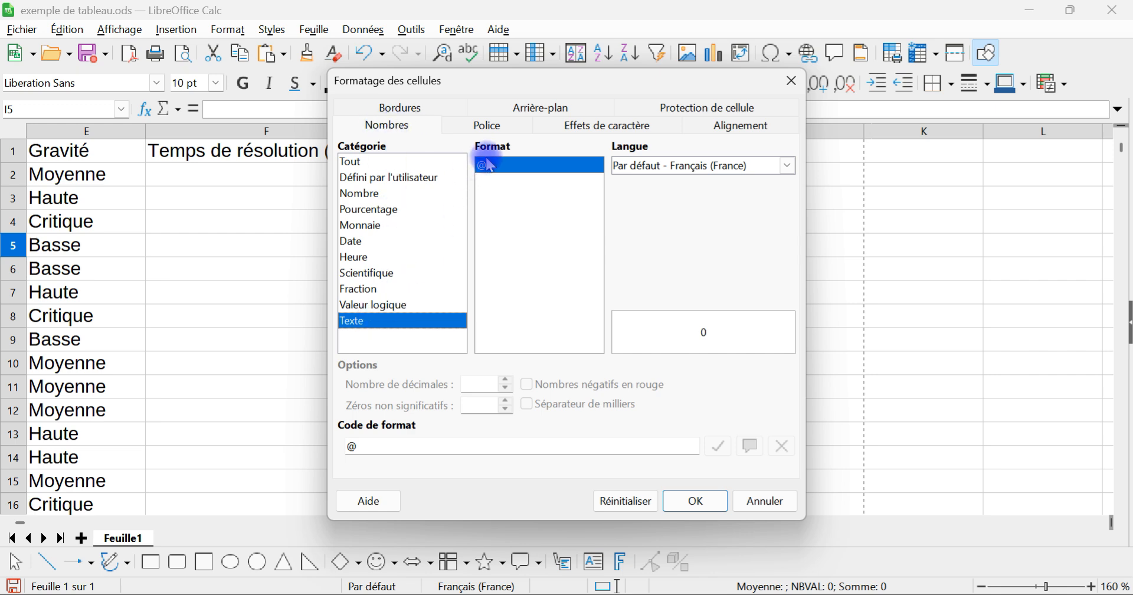
left_click(711, 500)
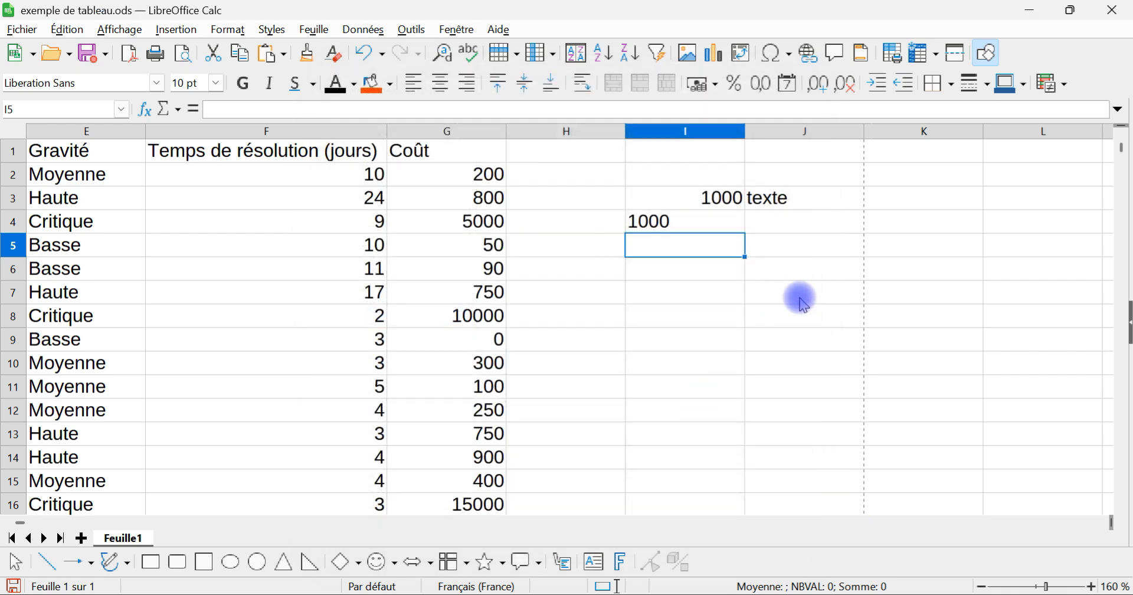
type("1000")
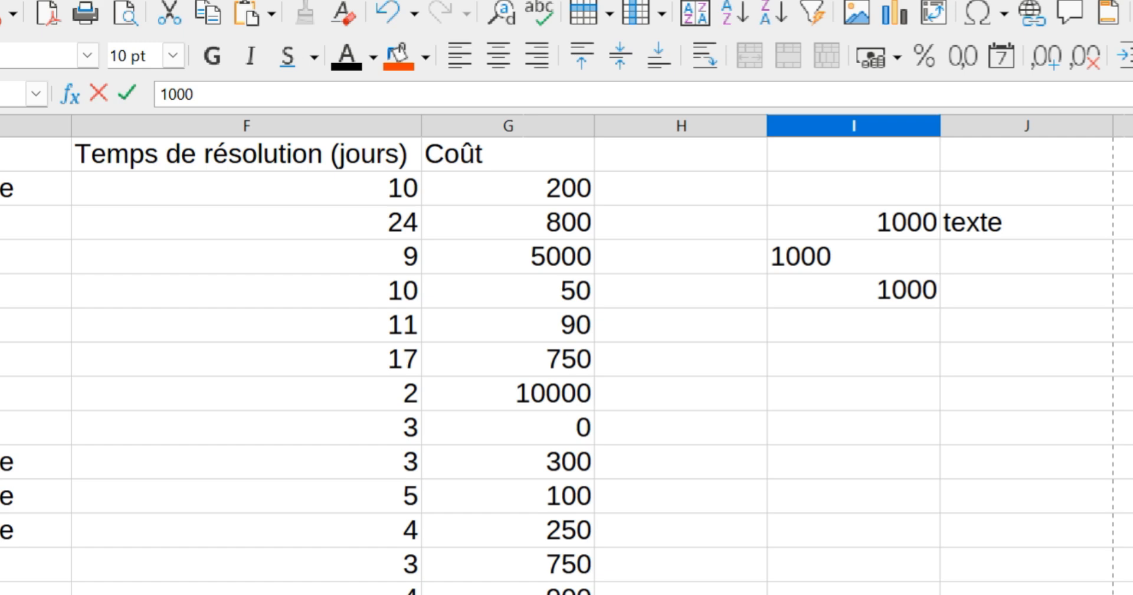
key("Return")
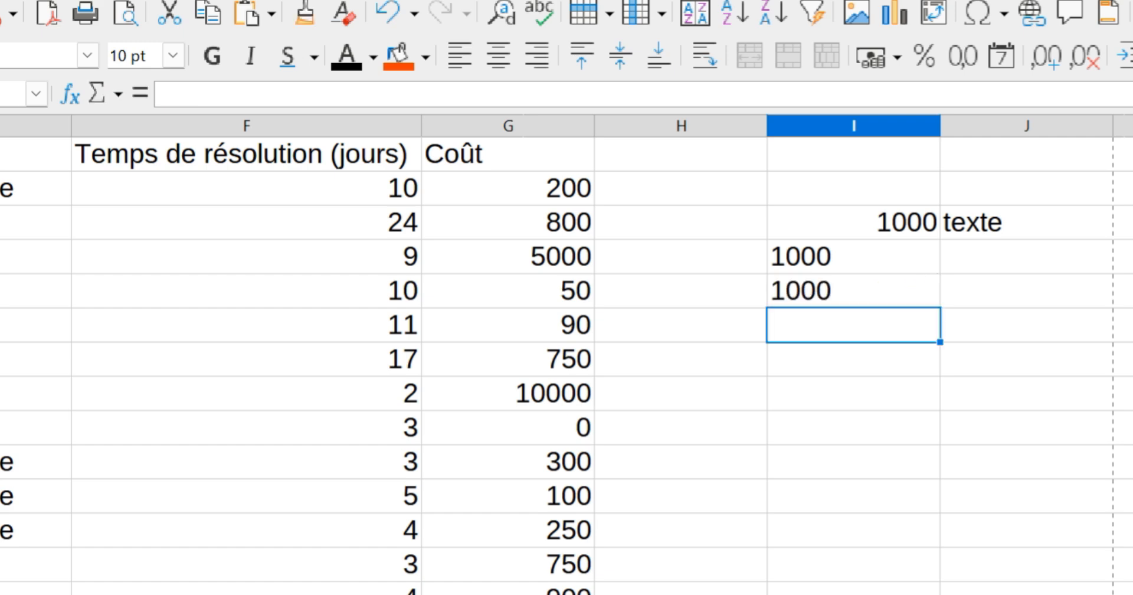
Step: Compare the stored contents and alignment of the 1000 entries in cells I3, I4 and I5
left_click(877, 298)
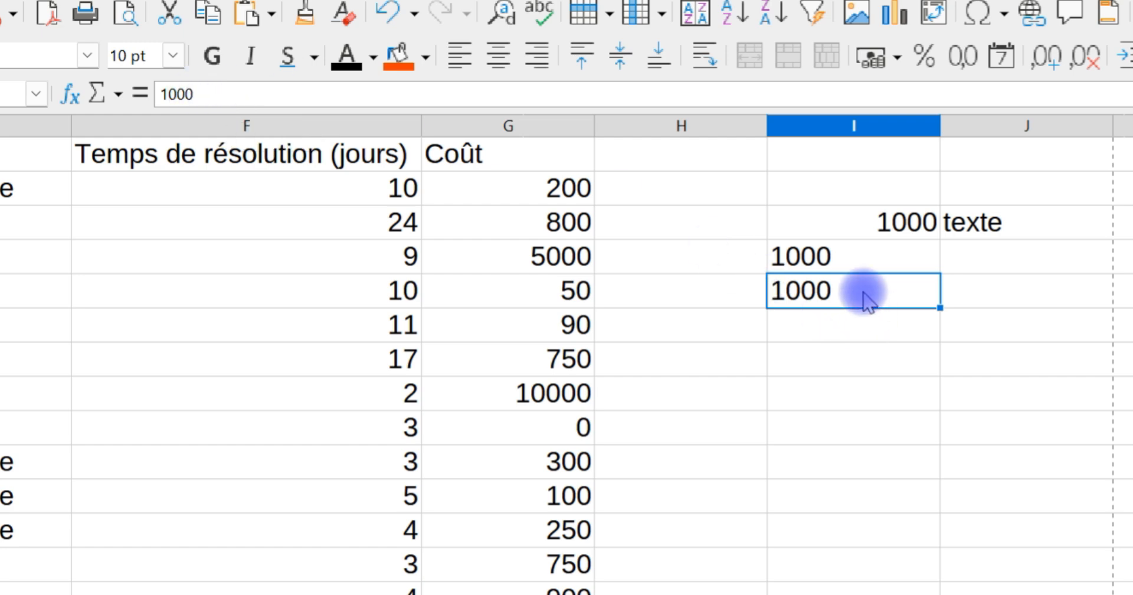
left_click(848, 260)
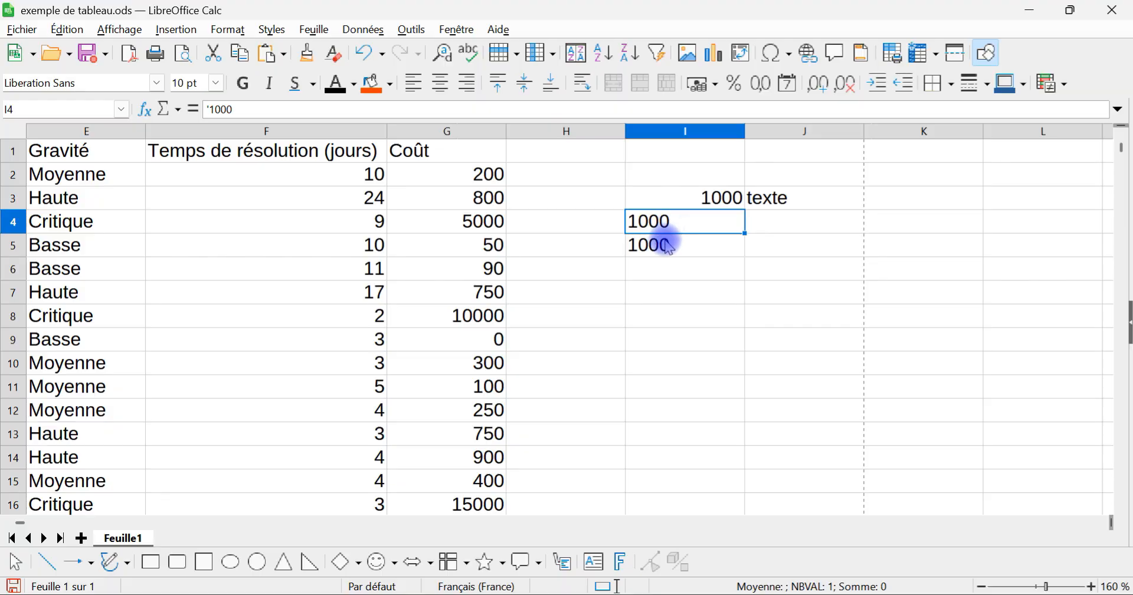
left_click(684, 206)
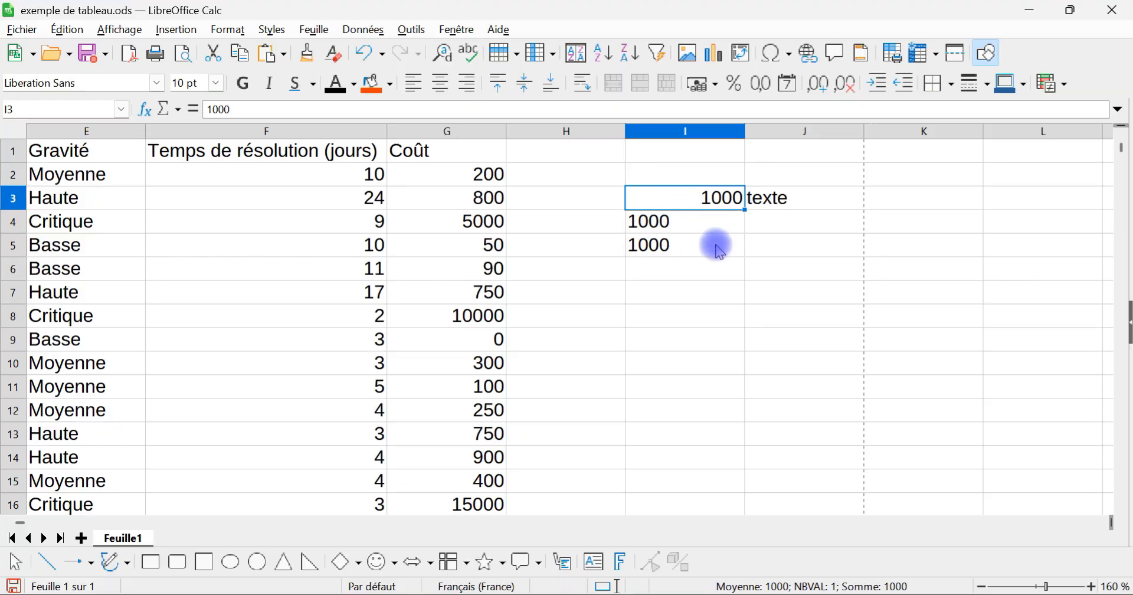
scroll(717, 247, "right", 2)
scroll(717, 248, "right", 1)
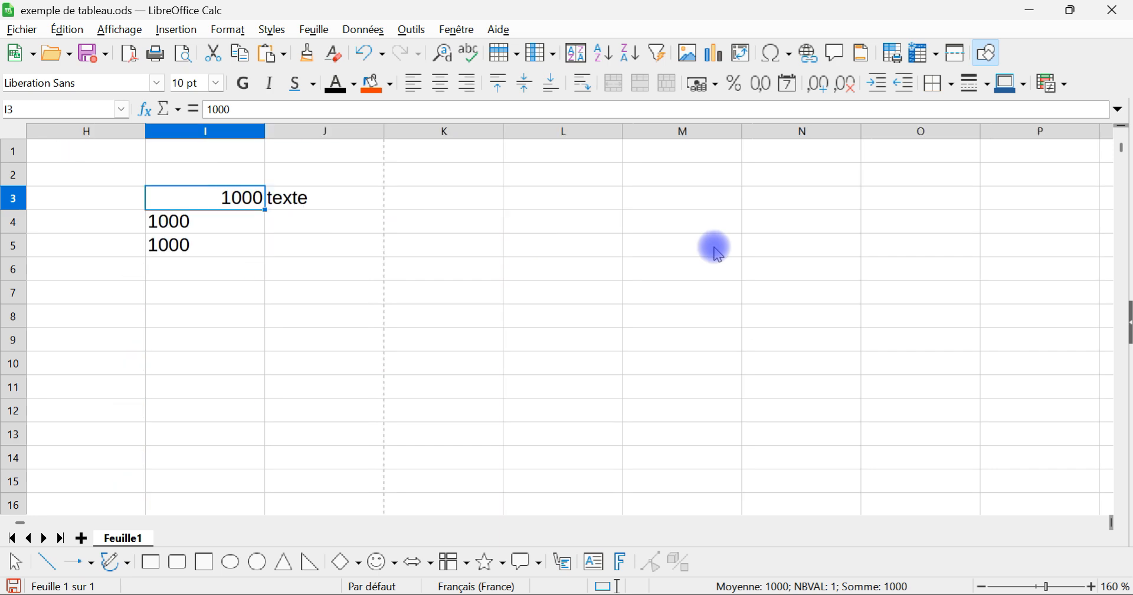
left_click(235, 222)
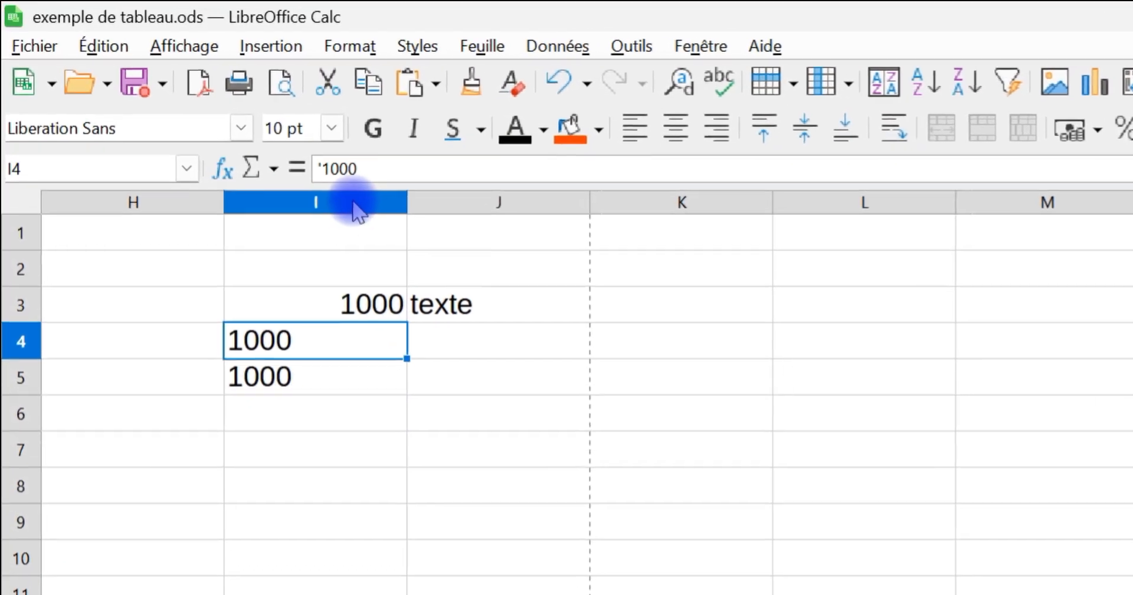
left_click(310, 380)
left_click(318, 346)
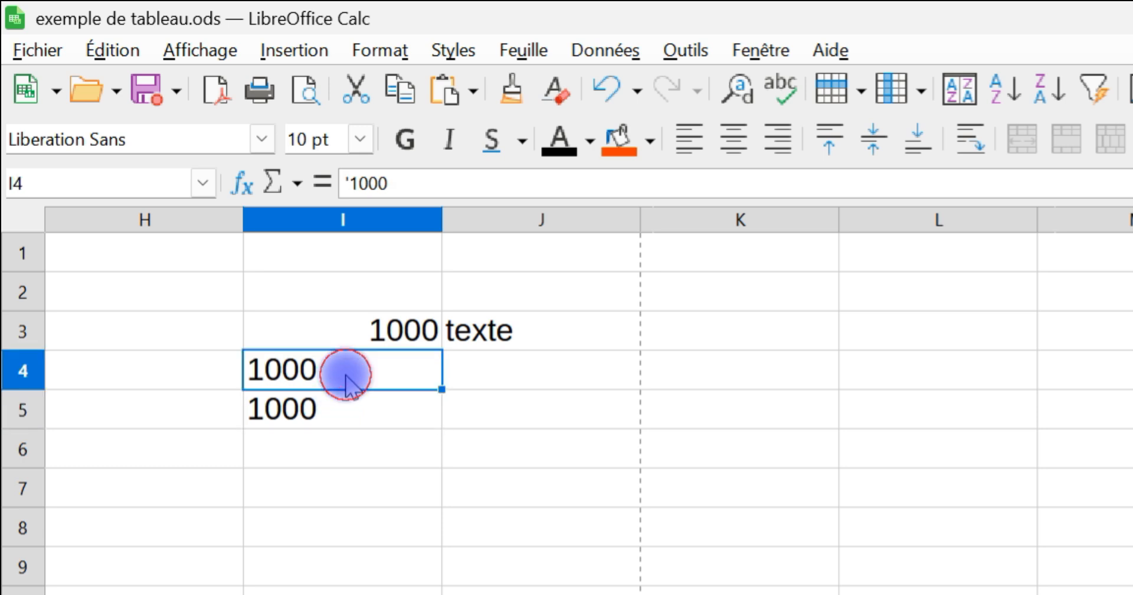
left_click(389, 331)
left_click(365, 381)
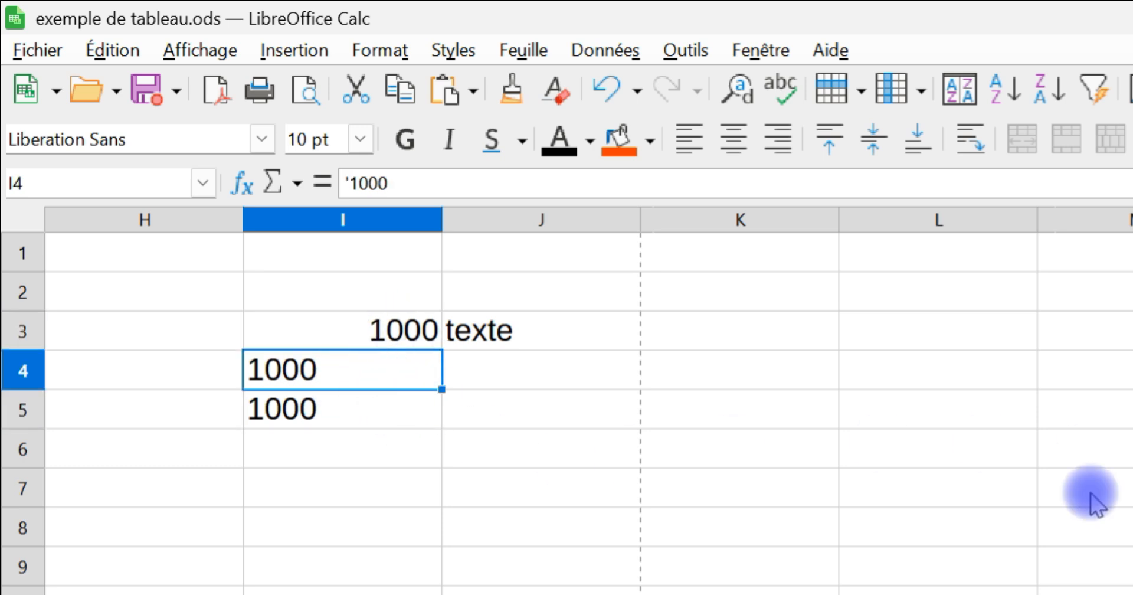
Step: Insert a Somme formula in cell I6 that adds up the range I3:I5
left_click(350, 450)
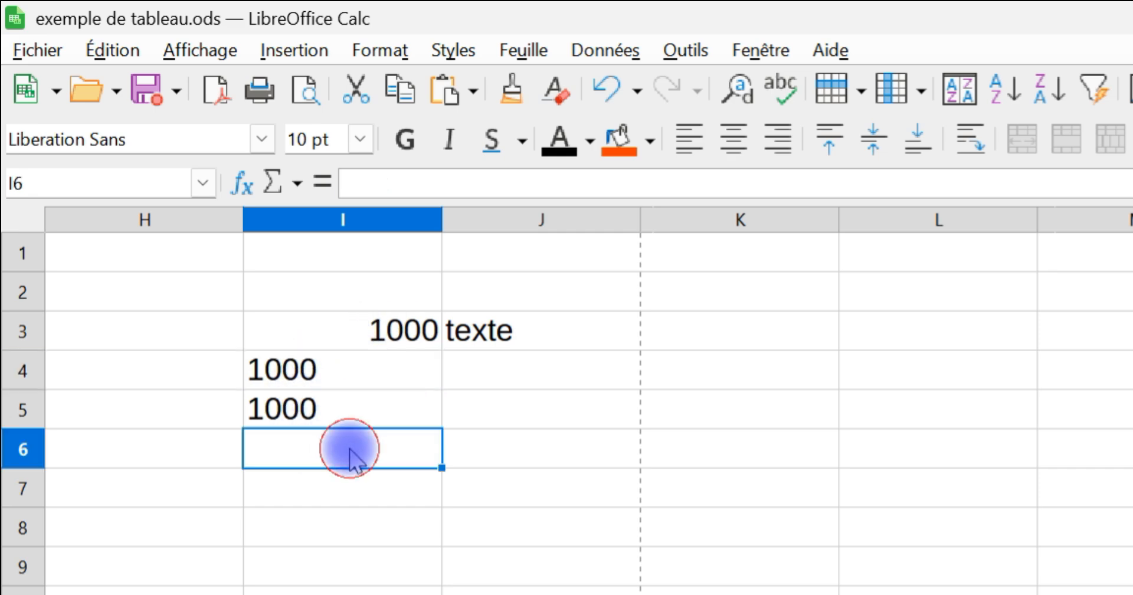
left_click(297, 183)
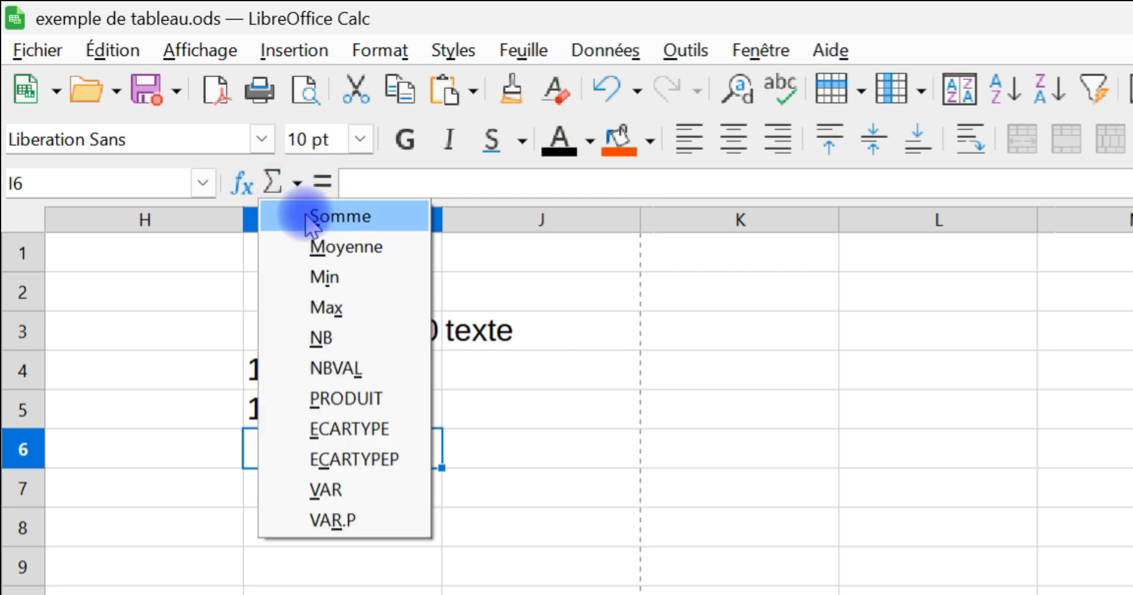
left_click(361, 217)
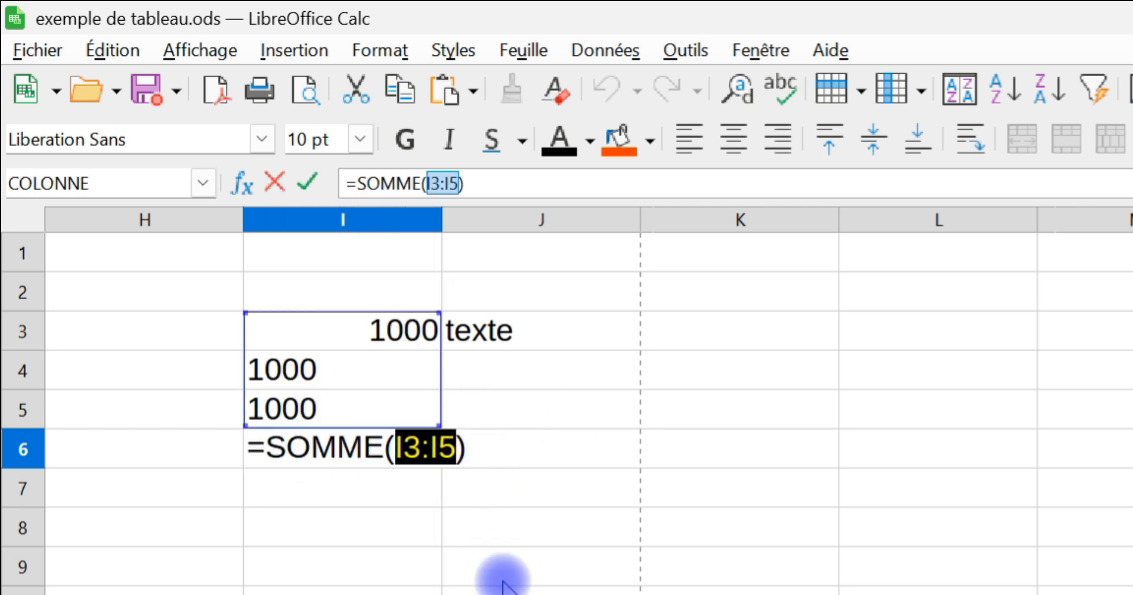
key("Return")
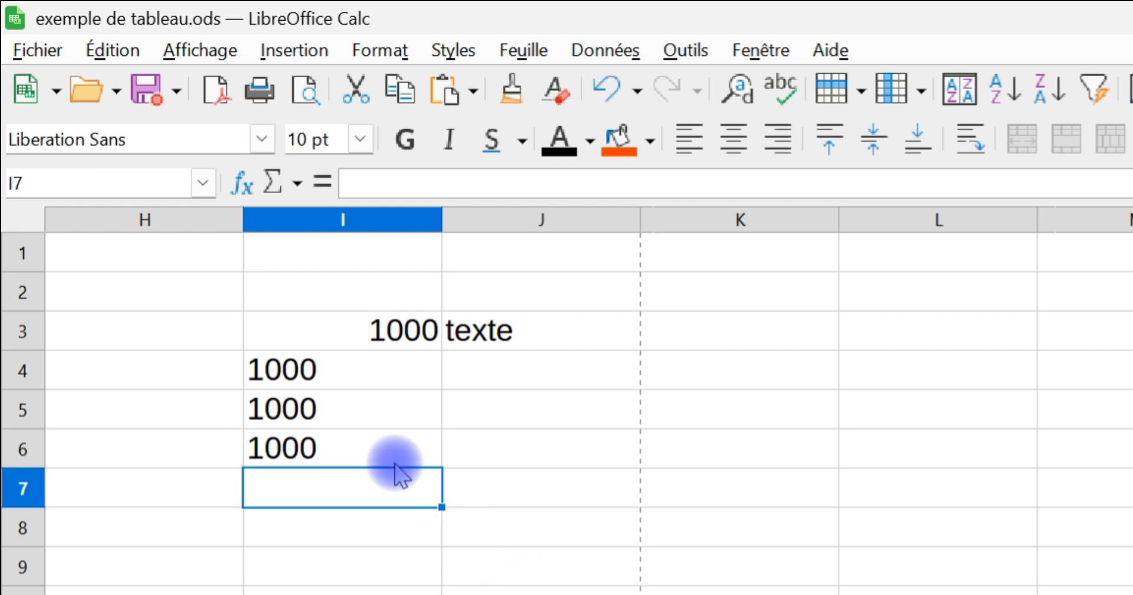
Step: Give cell I3 an orange background and make the range I3:I5 bold
left_click(384, 334)
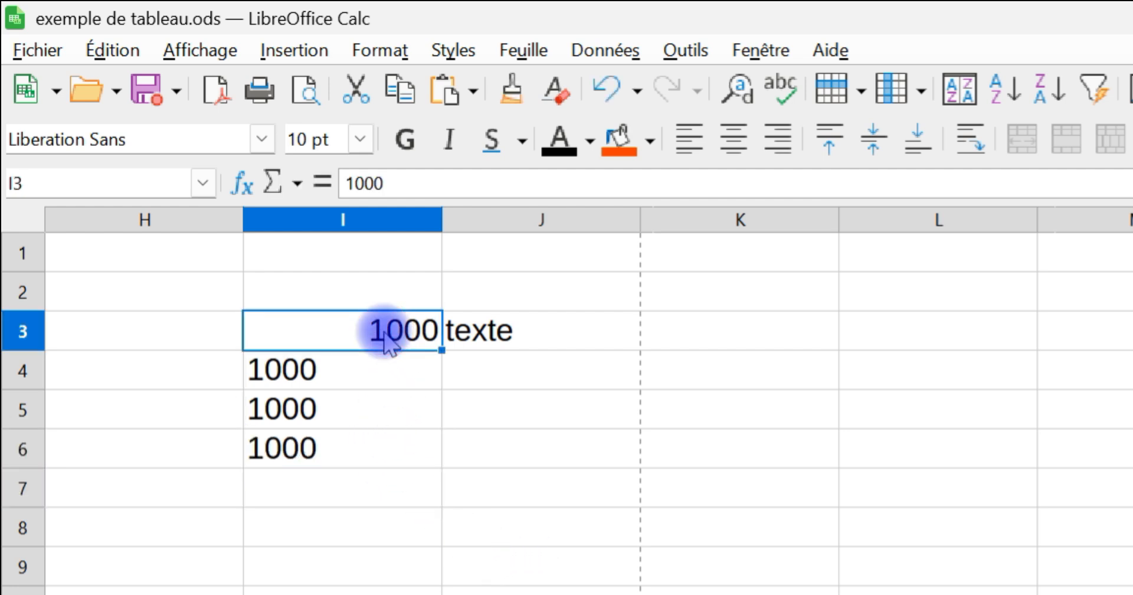
left_click(616, 144)
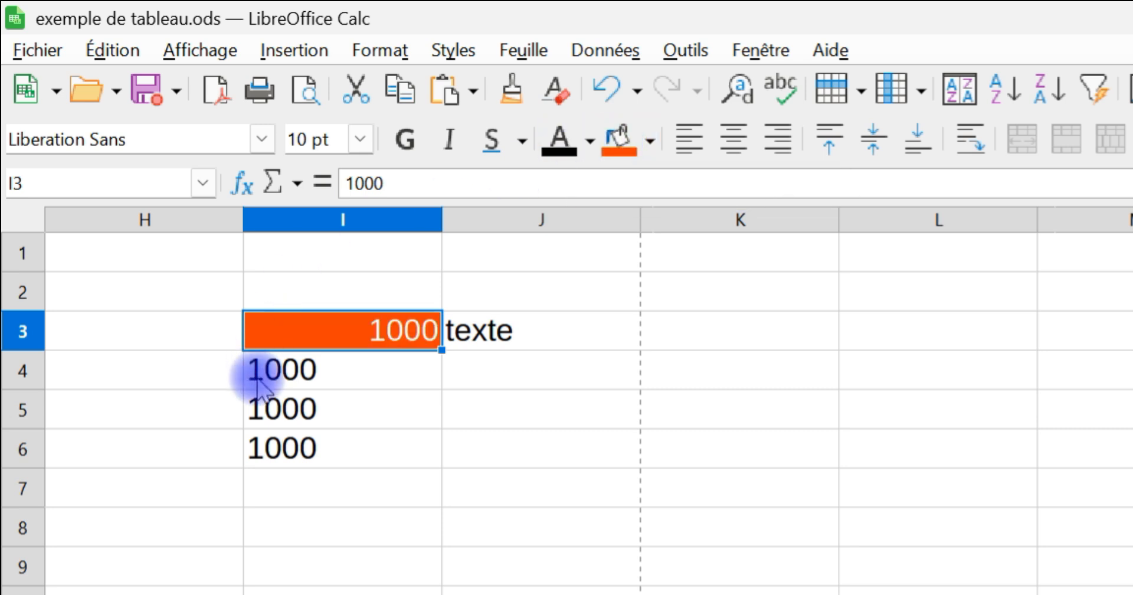
left_click(291, 369)
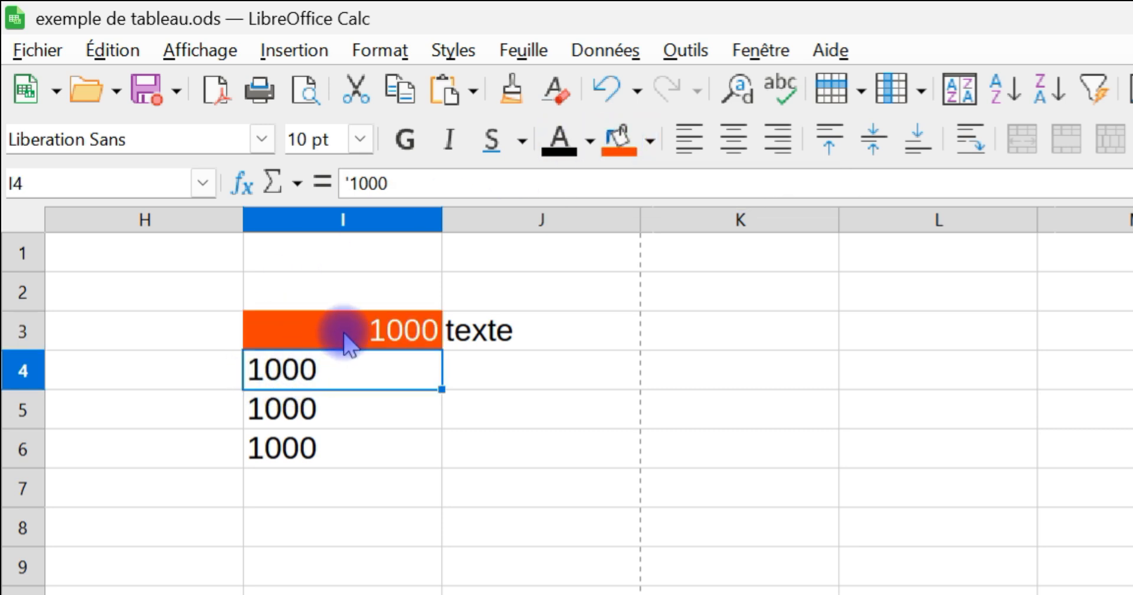
left_click(316, 413)
left_click_drag(315, 413, 342, 336)
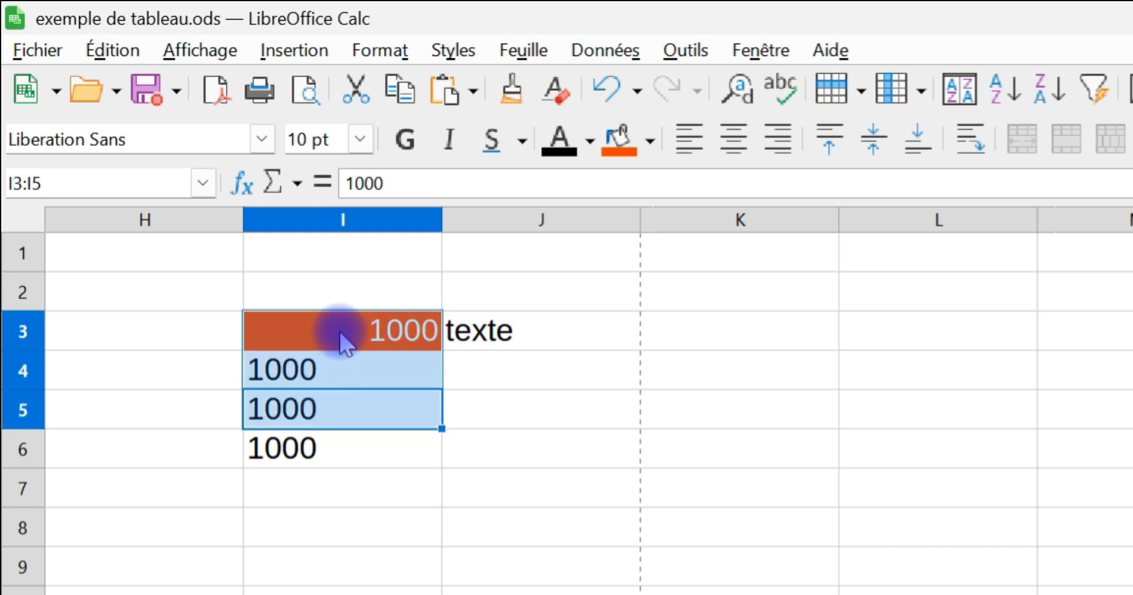
left_click(406, 138)
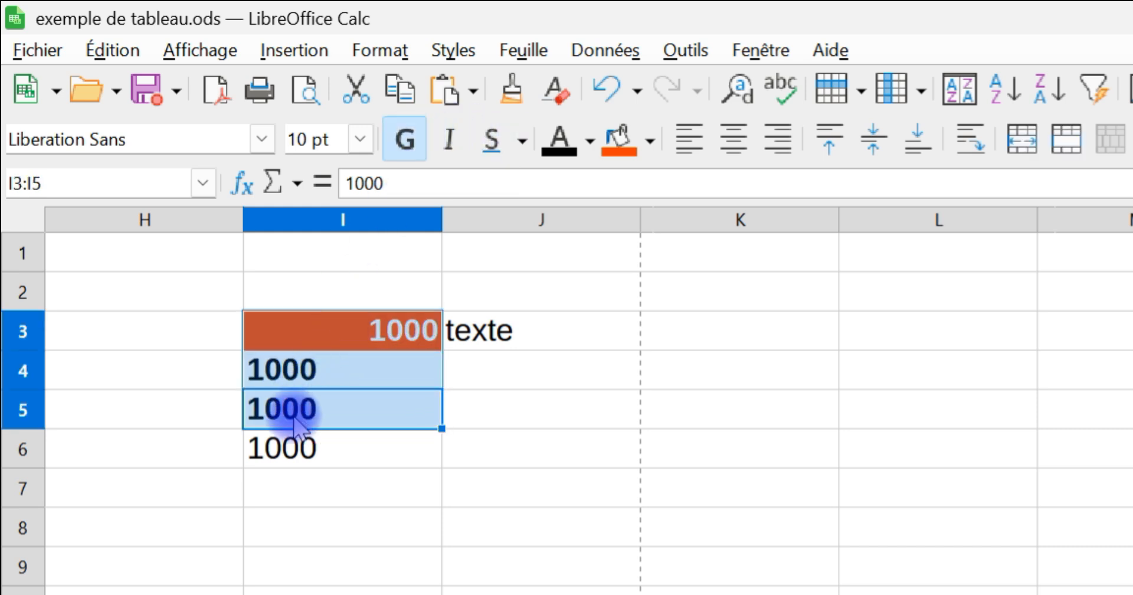
Step: Remove the leading apostrophe from the 1000 in cell I4 to convert it to a number
left_click(306, 368)
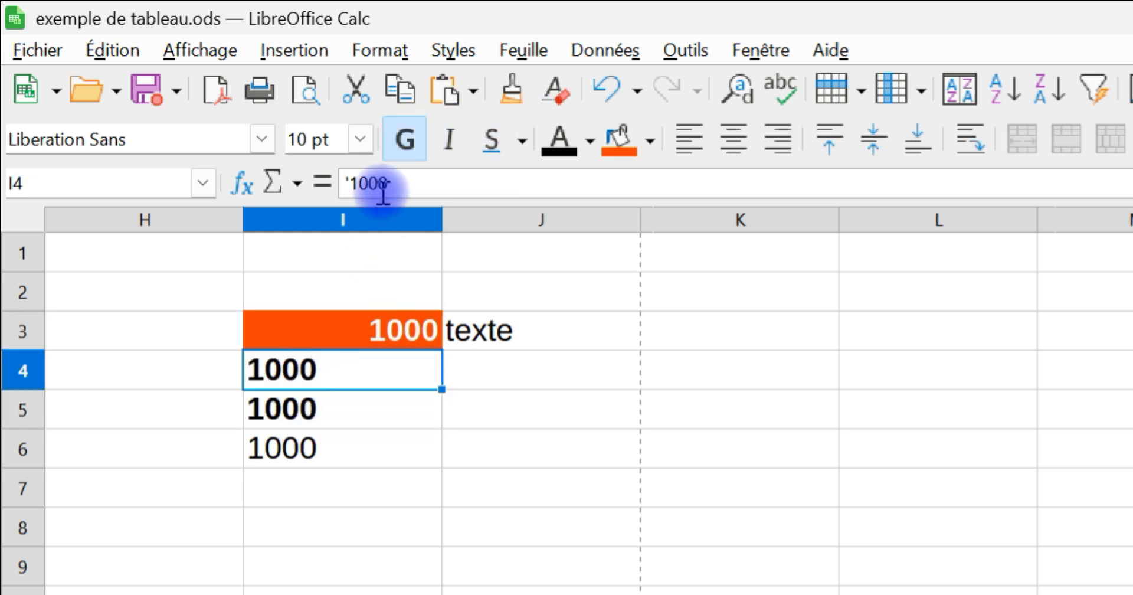
left_click(352, 183)
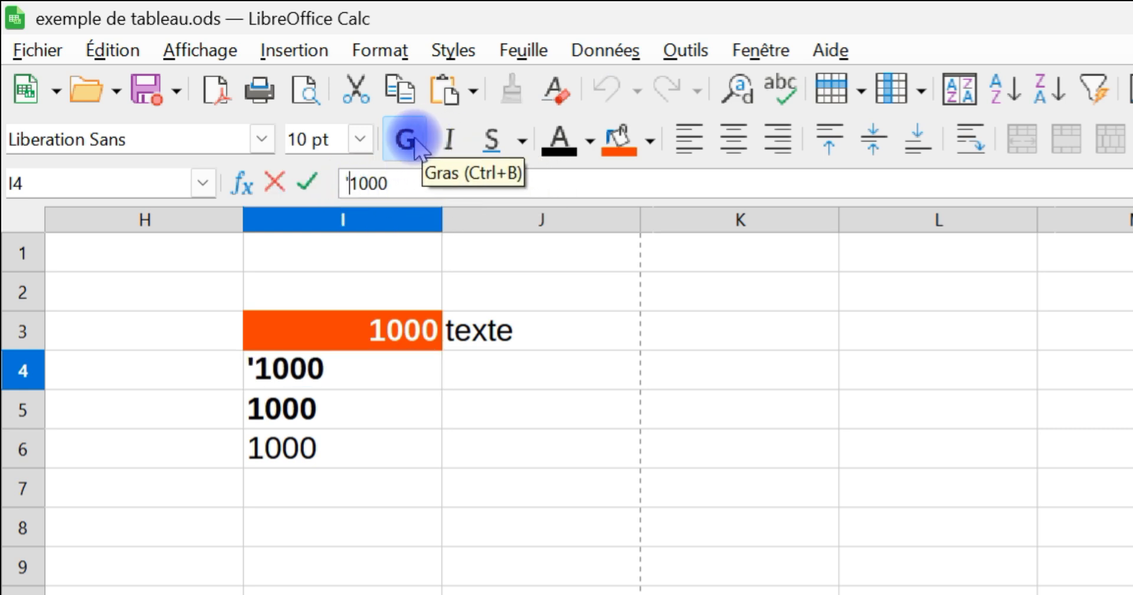
key("BackSpace")
key("Return")
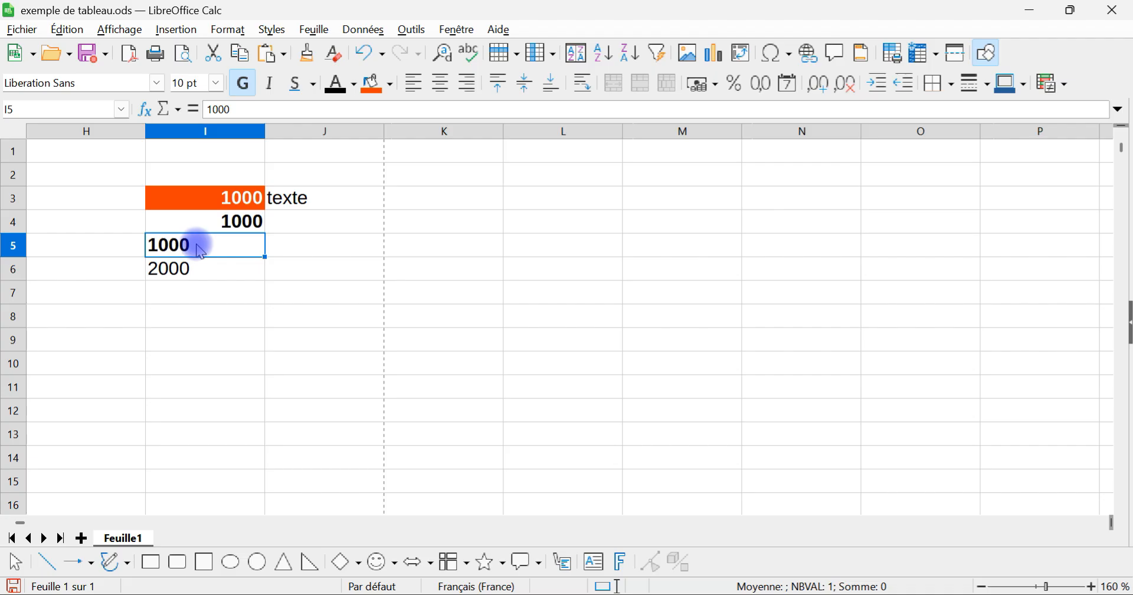
Step: Change the format category of cell I5 to Nombre
right_click(203, 252)
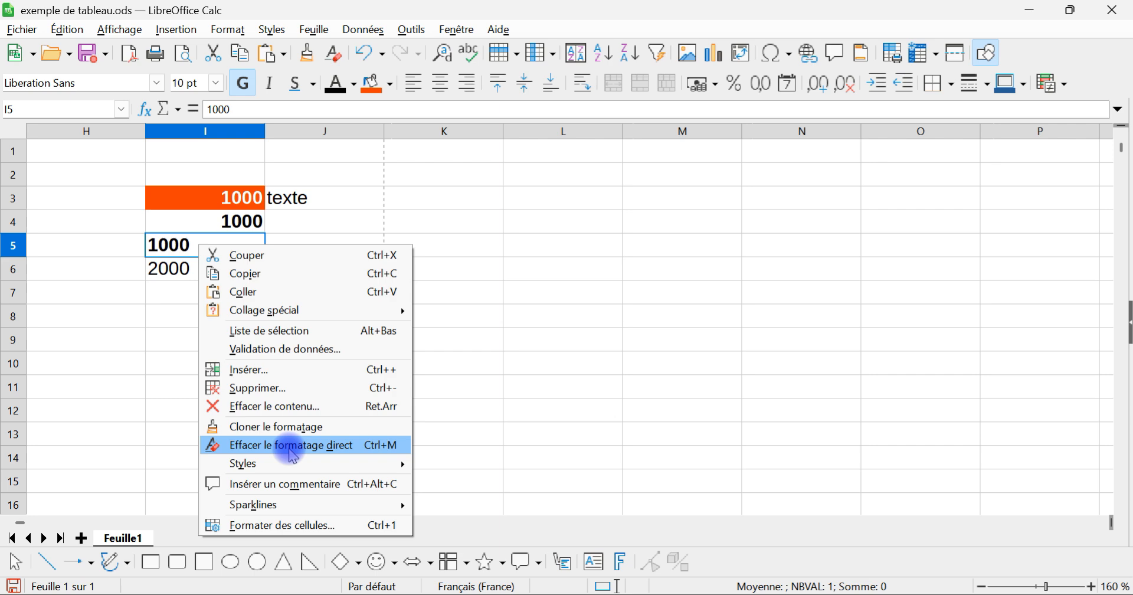
left_click(289, 523)
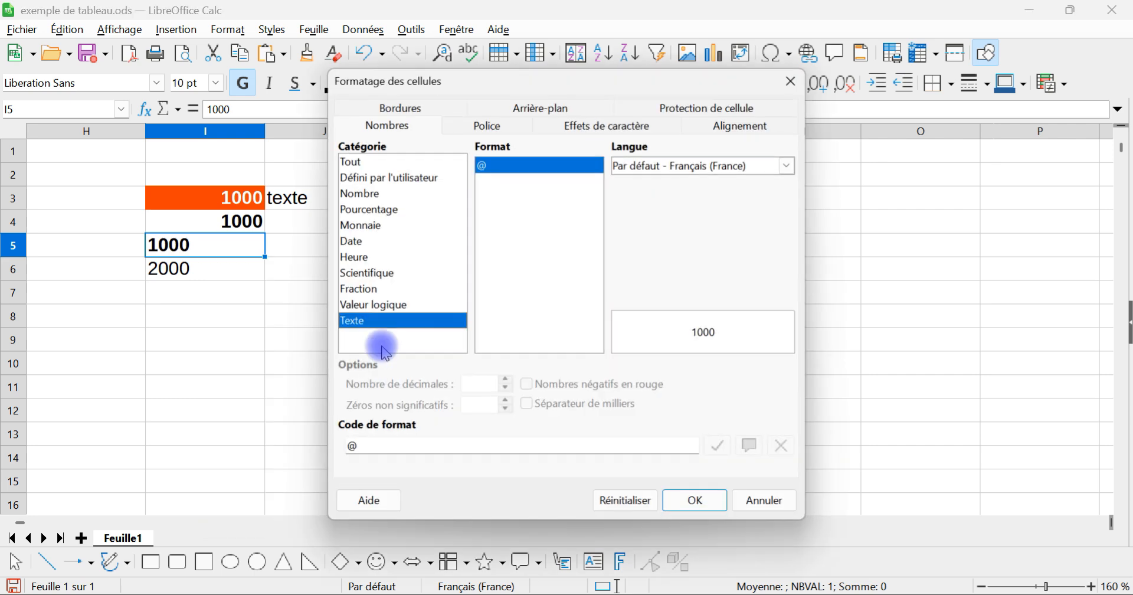
left_click(369, 193)
left_click(695, 499)
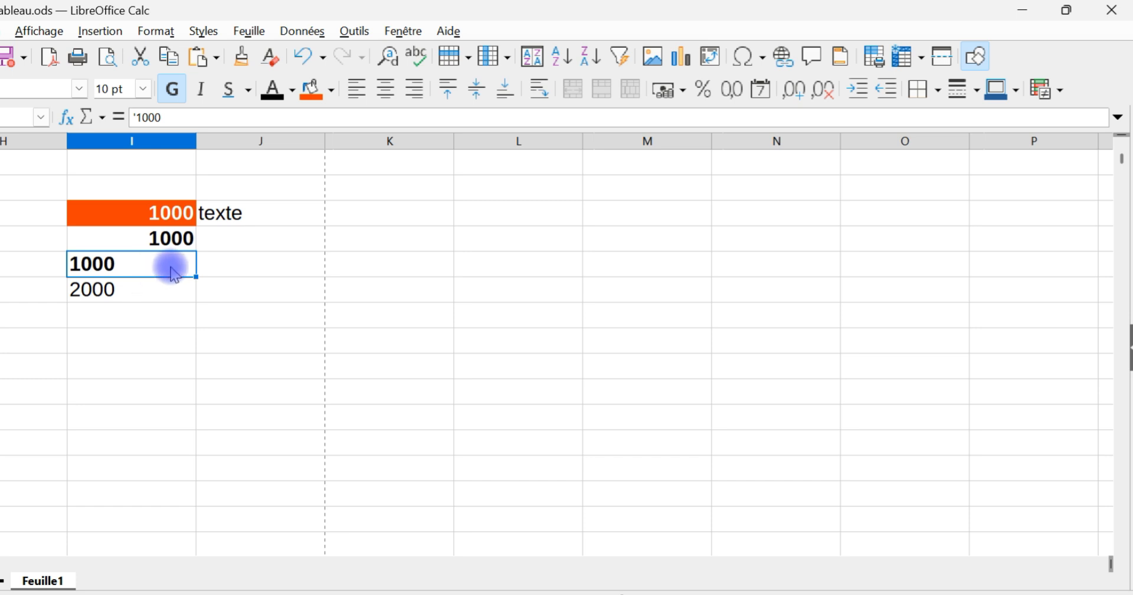
Step: Convert the text value in cell I5 to a number with Texte en colonnes, keeping the default separator options
left_click(304, 30)
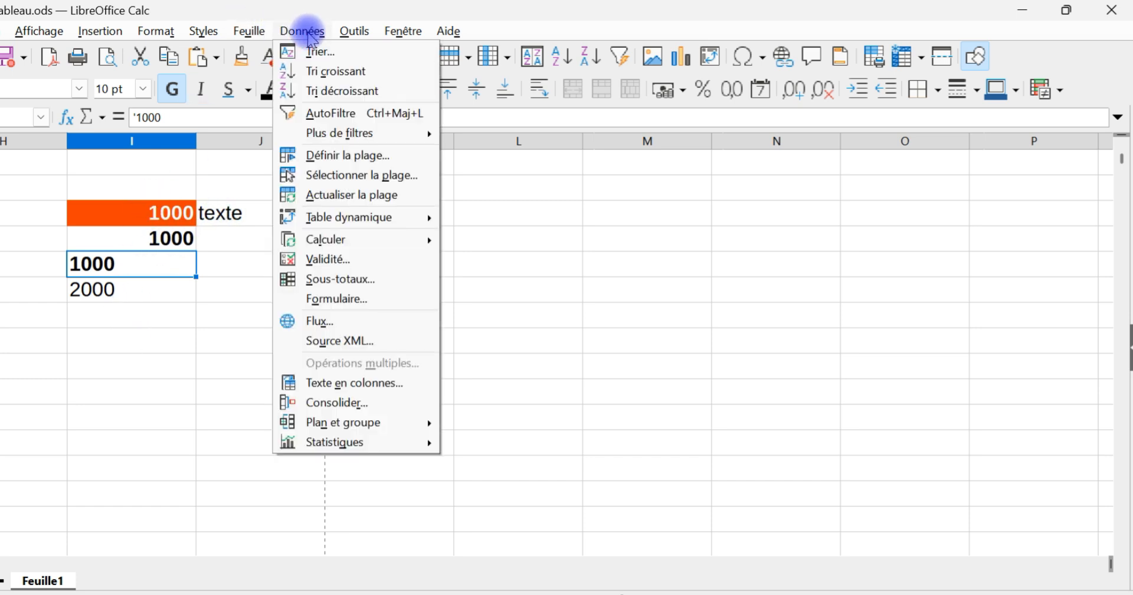
left_click(366, 393)
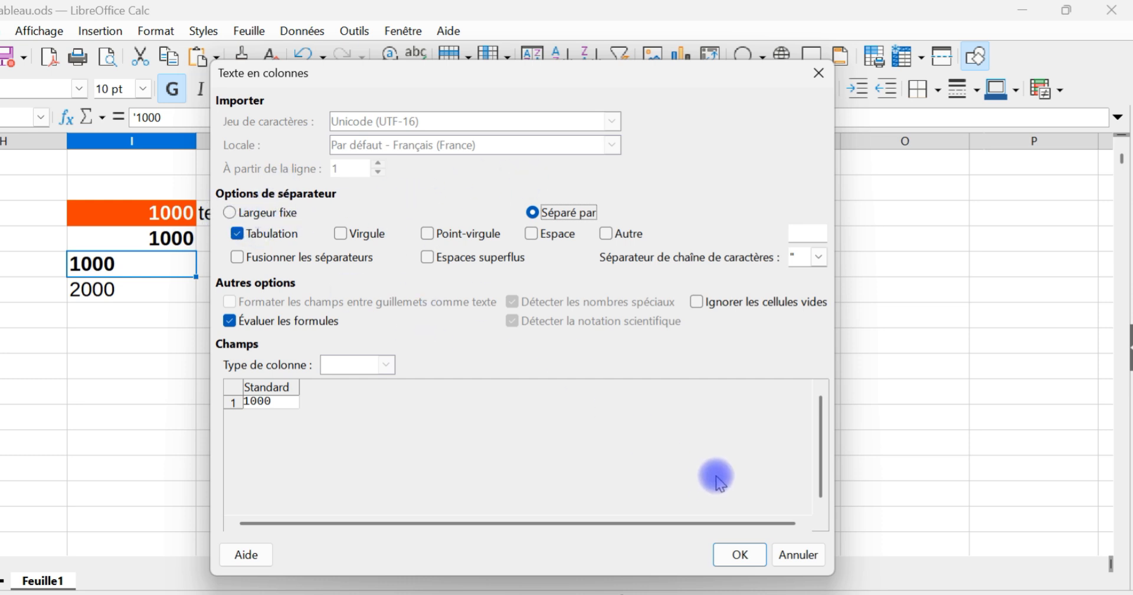
left_click(741, 555)
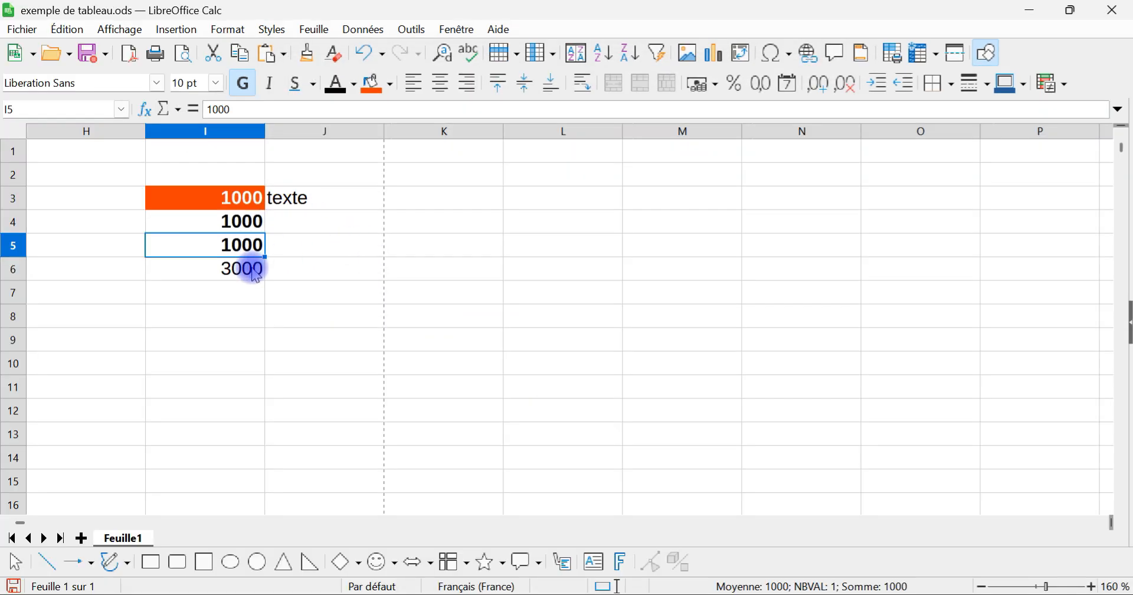
left_click(171, 288)
left_click(177, 264)
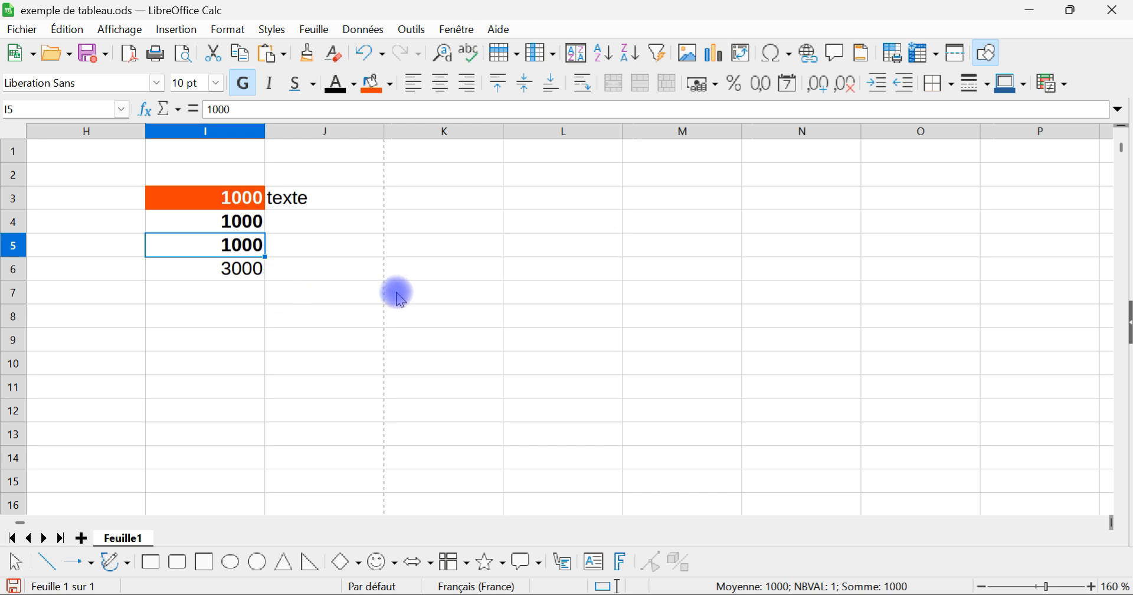
Step: Change the number format category of cell I4 to Texte
left_click_drag(412, 208, 430, 324)
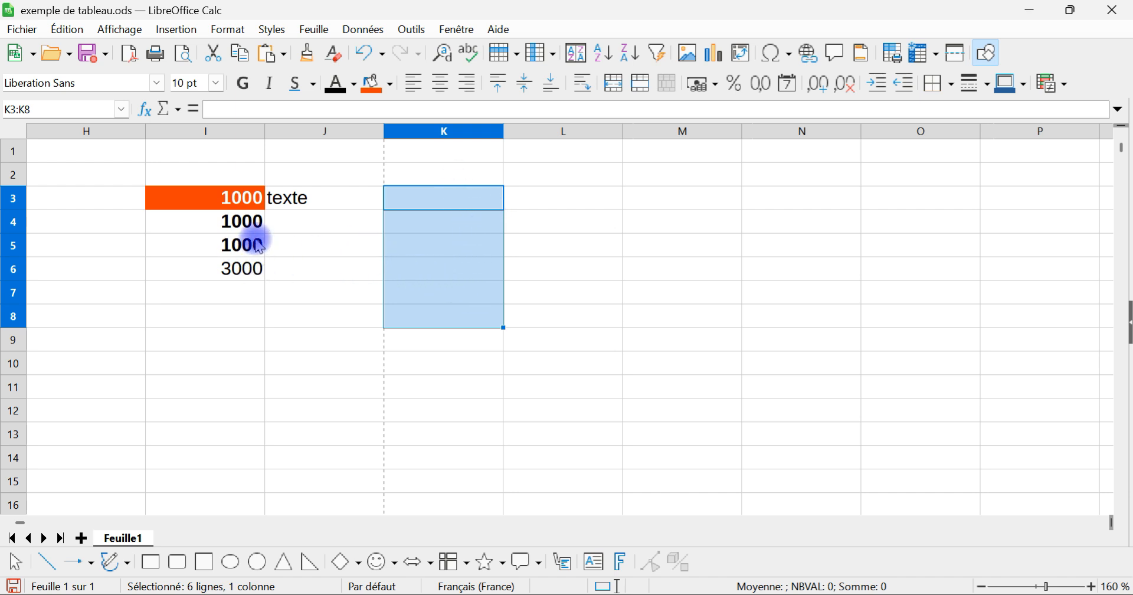
right_click(236, 223)
left_click(332, 488)
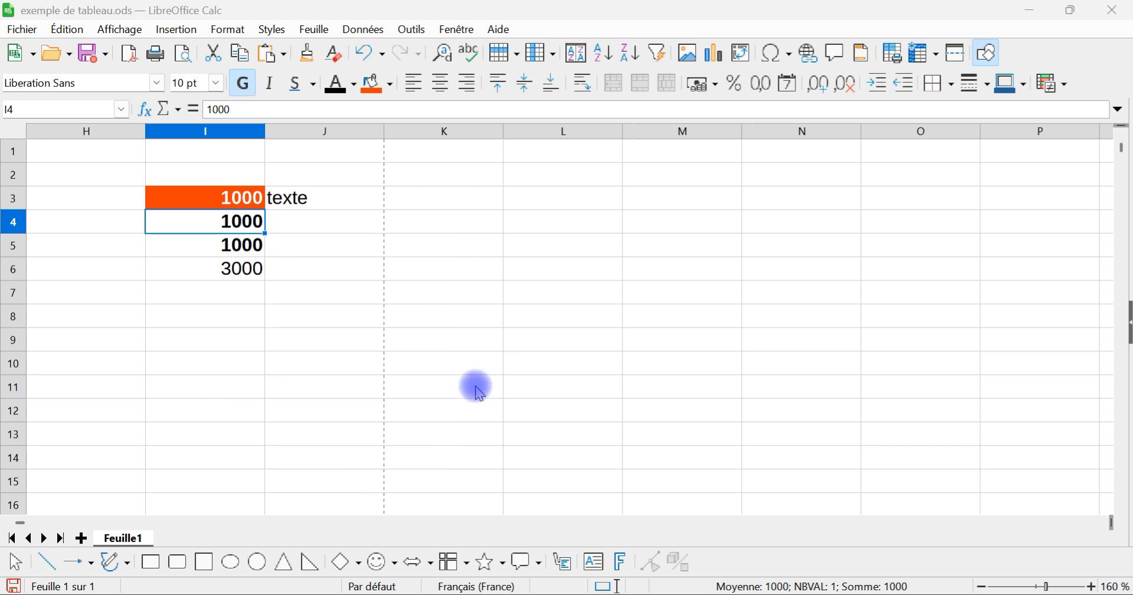
left_click(361, 324)
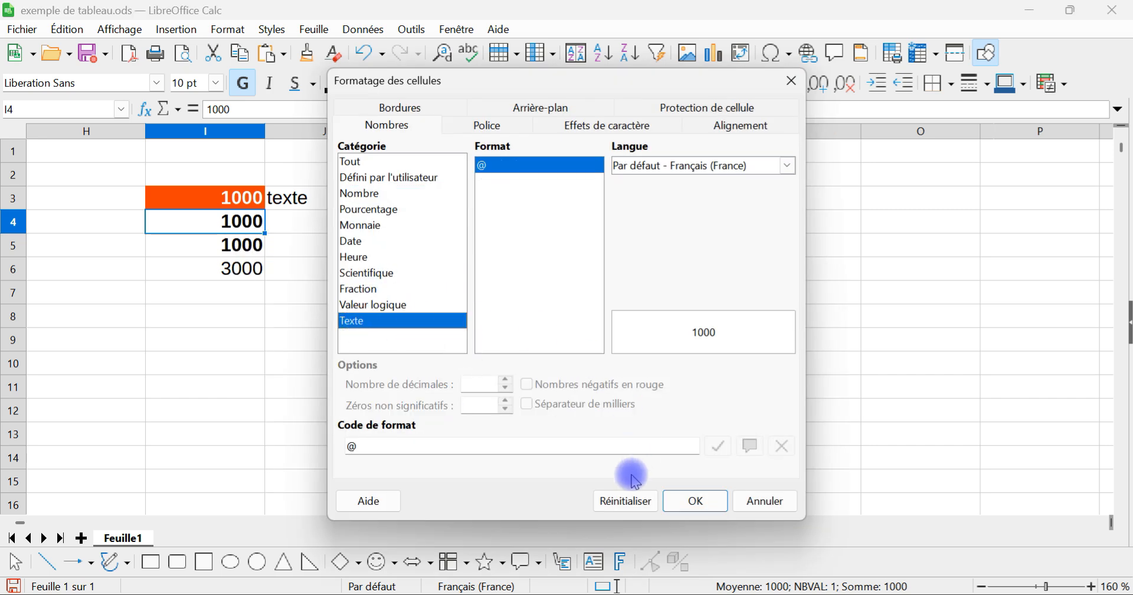
left_click(696, 500)
left_click(274, 317)
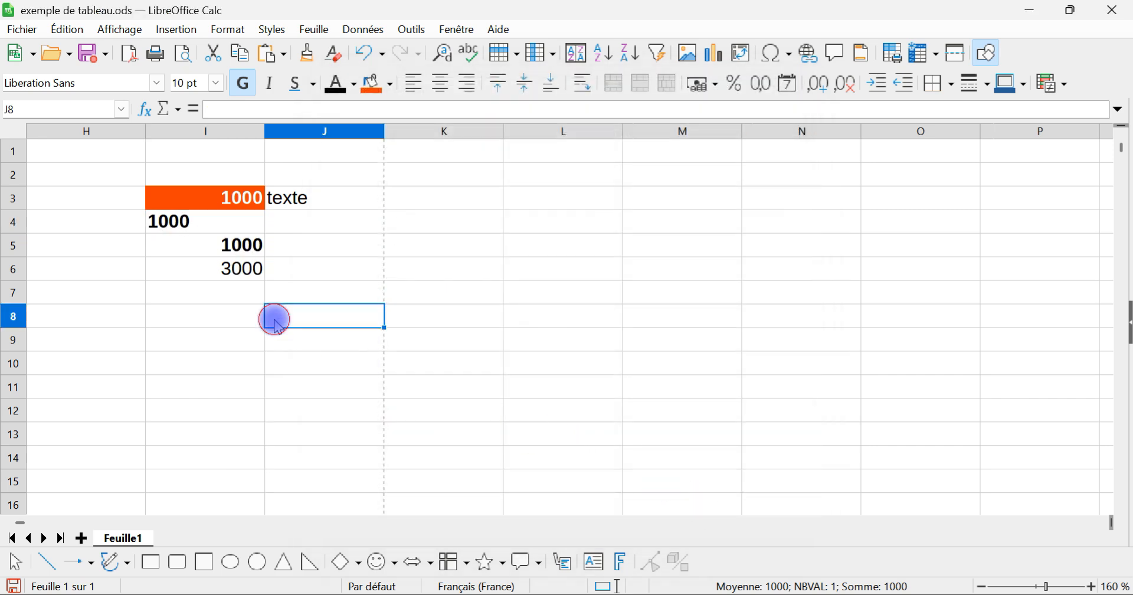
Step: Change the format category of cell I5 to Texte and re-validate the sum formula in cell I6
left_click(205, 238)
right_click(186, 242)
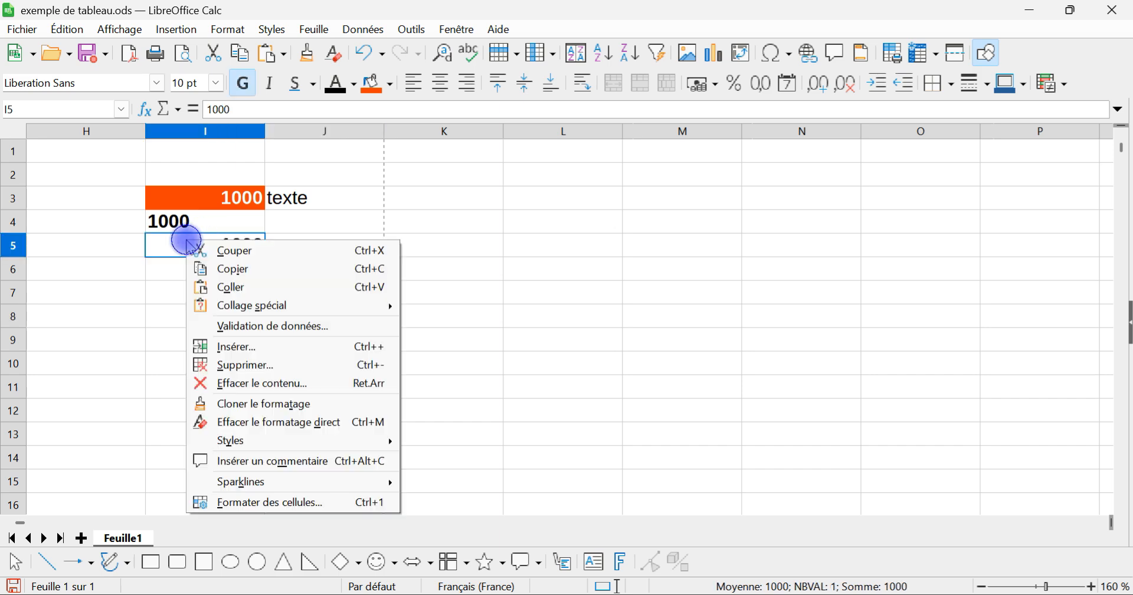
left_click(277, 502)
left_click(357, 322)
left_click(708, 505)
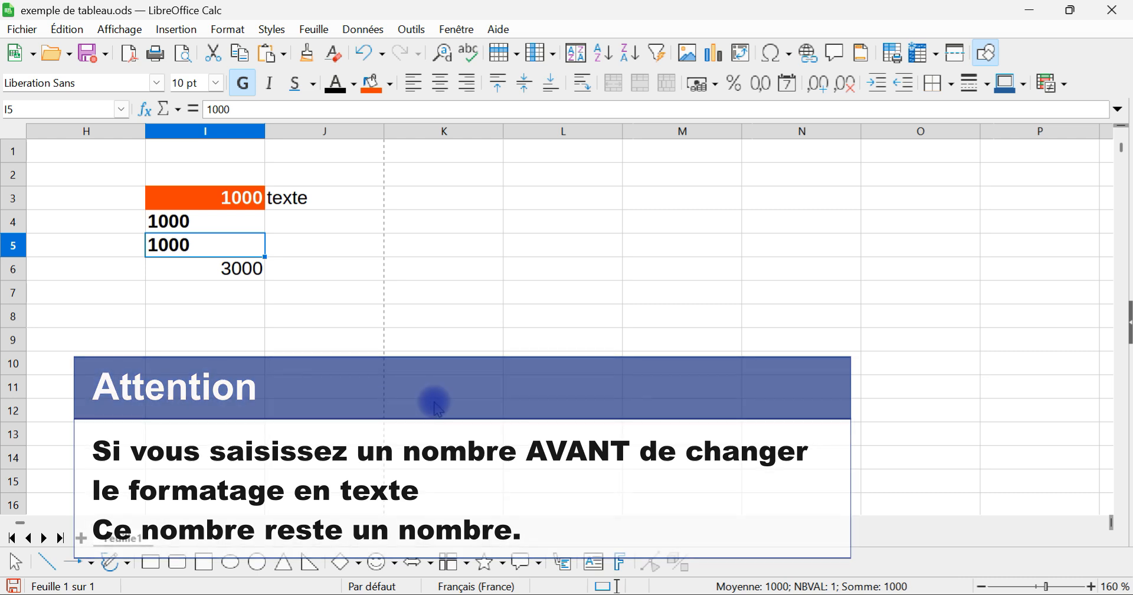
left_click(388, 388)
double_click(229, 271)
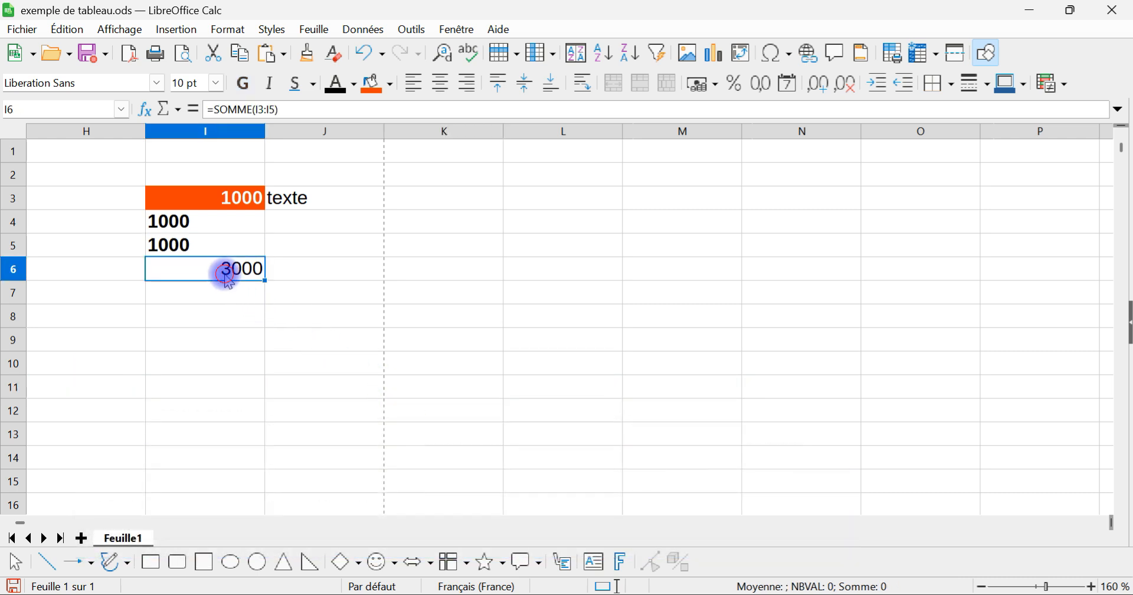
key("Return")
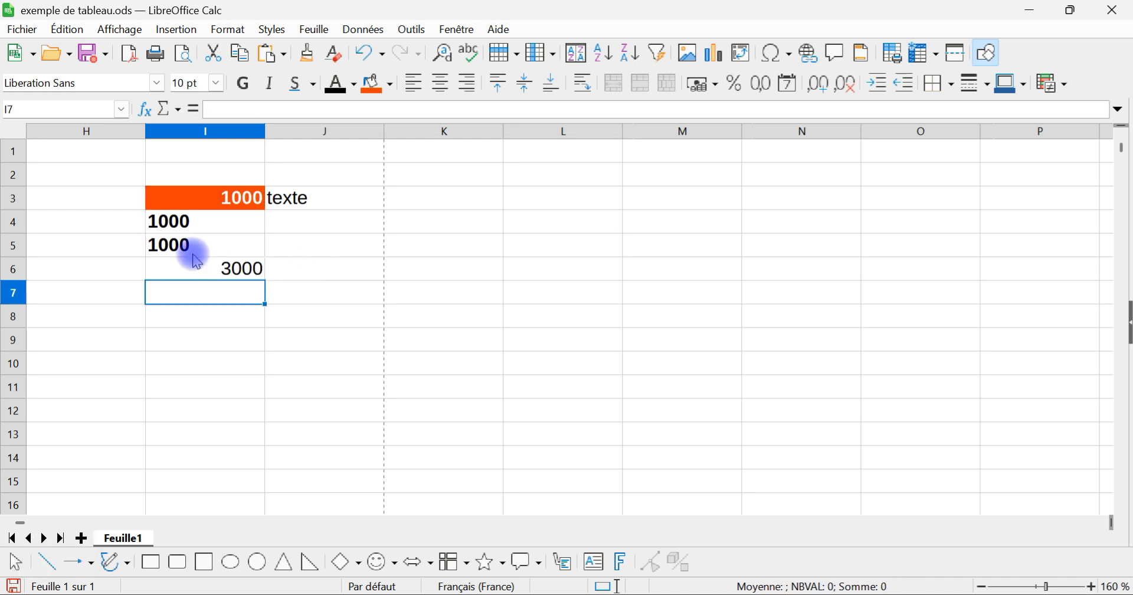
Step: Clear the direct formatting from the range I4:I5
left_click_drag(199, 227, 202, 240)
right_click(220, 221)
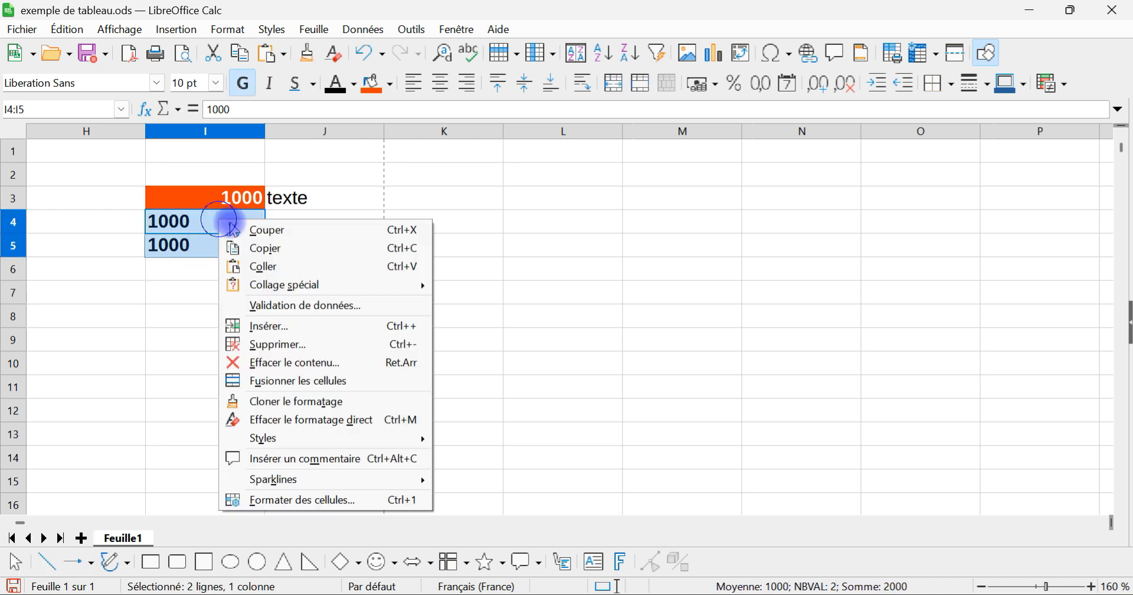
left_click(329, 421)
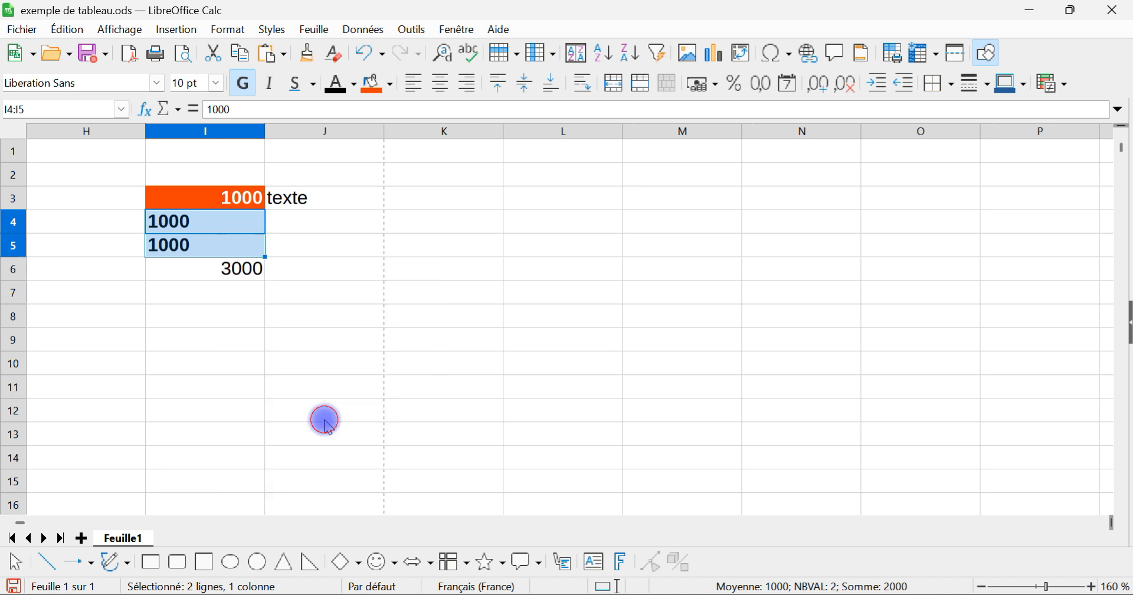
left_click(295, 330)
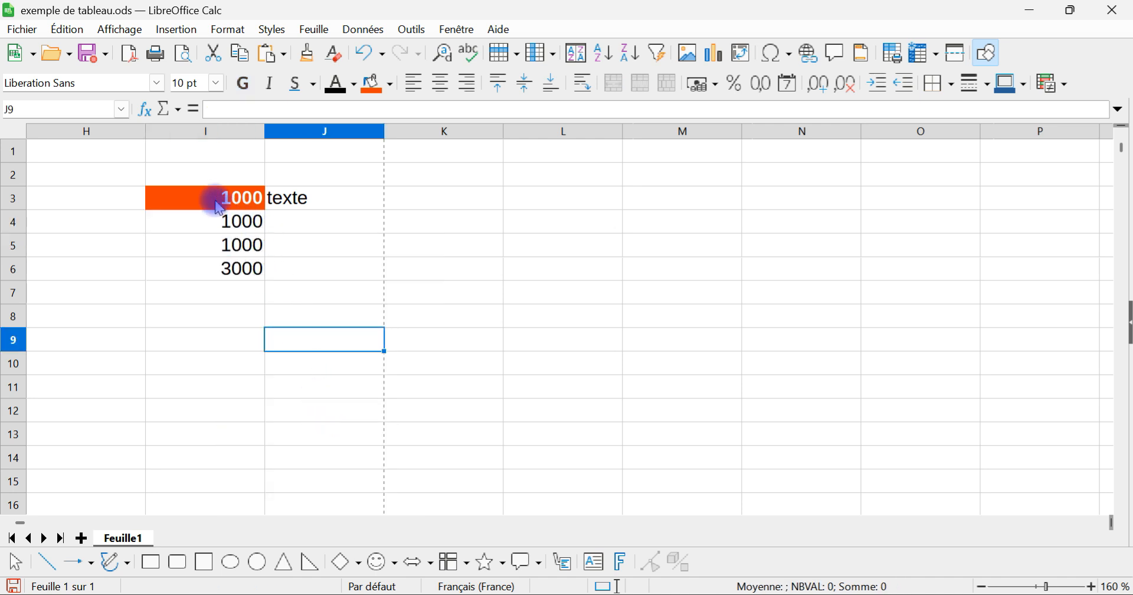
Step: Clear the direct formatting from the range I3:I5 and check the contents of cells I3 to I6
left_click_drag(219, 208, 210, 246)
right_click(210, 238)
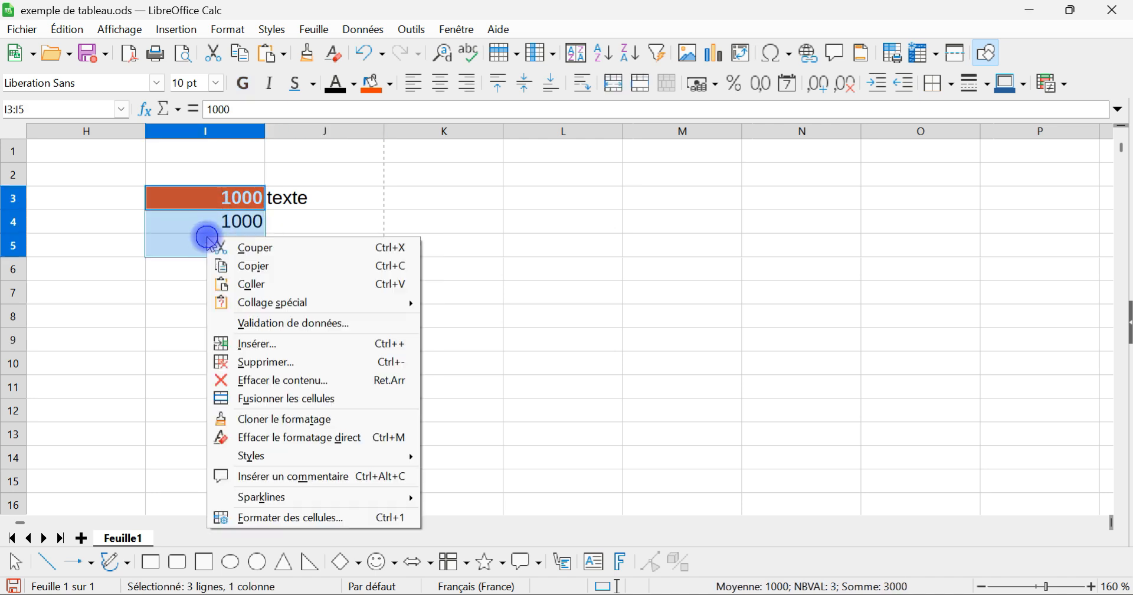
left_click(308, 440)
left_click(261, 317)
left_click(246, 278)
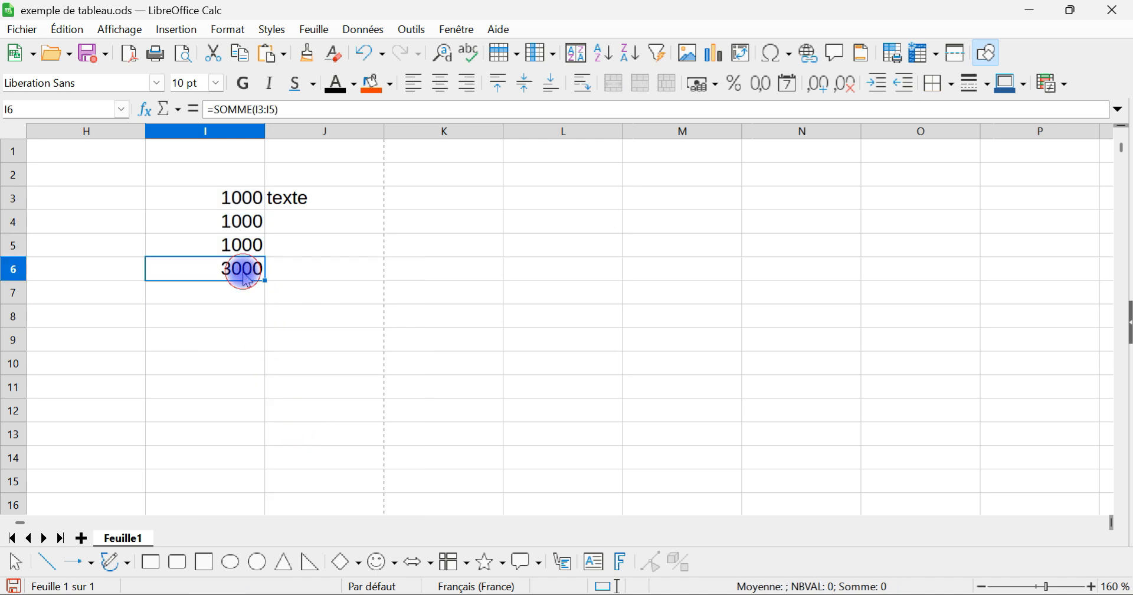
left_click(242, 243)
left_click(239, 227)
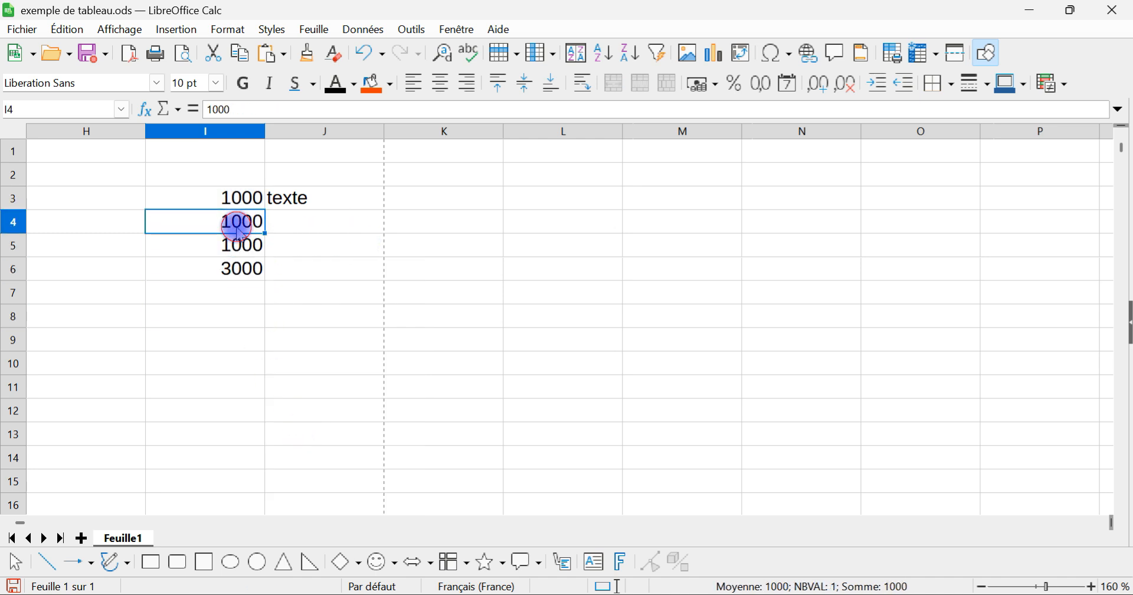
left_click(242, 207)
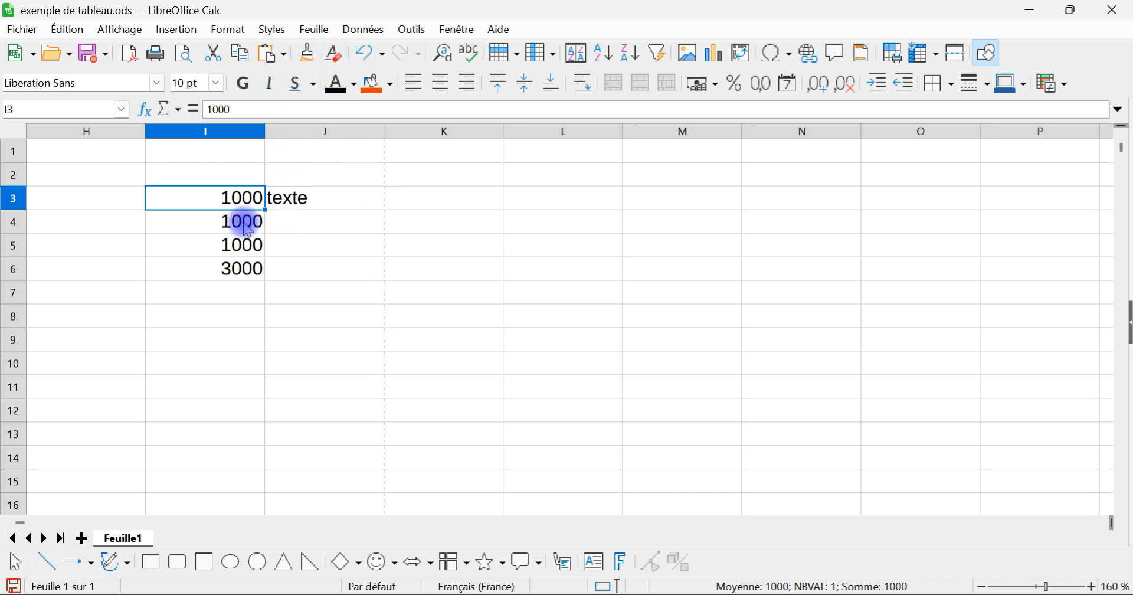
Step: Open the cell formatting of the range I3:I5 and choose Vert as the font colour
left_click_drag(197, 195, 198, 251)
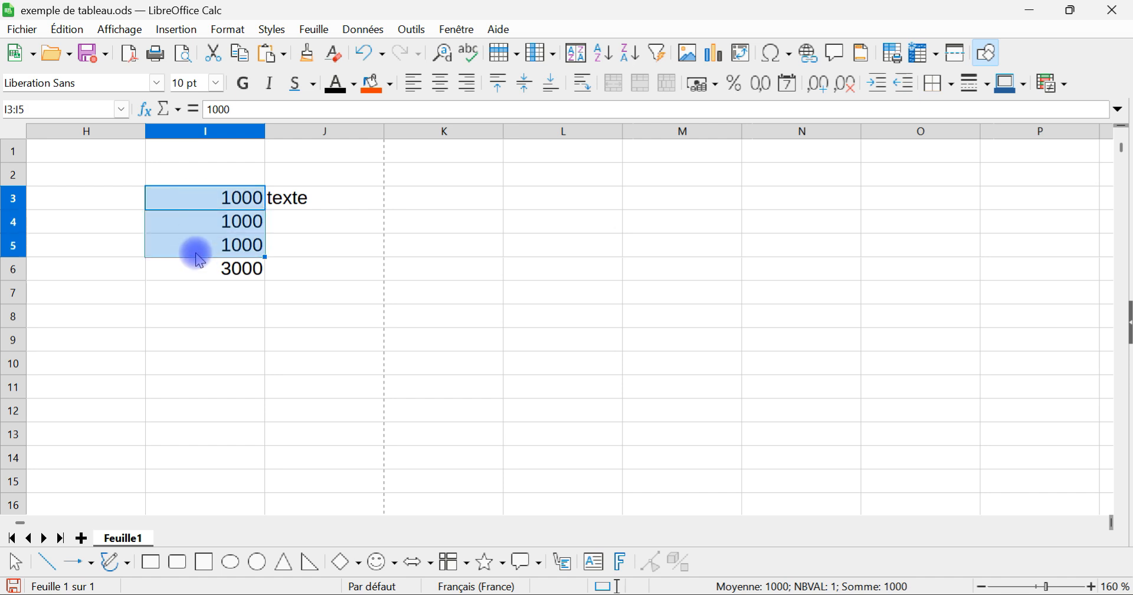
right_click(198, 204)
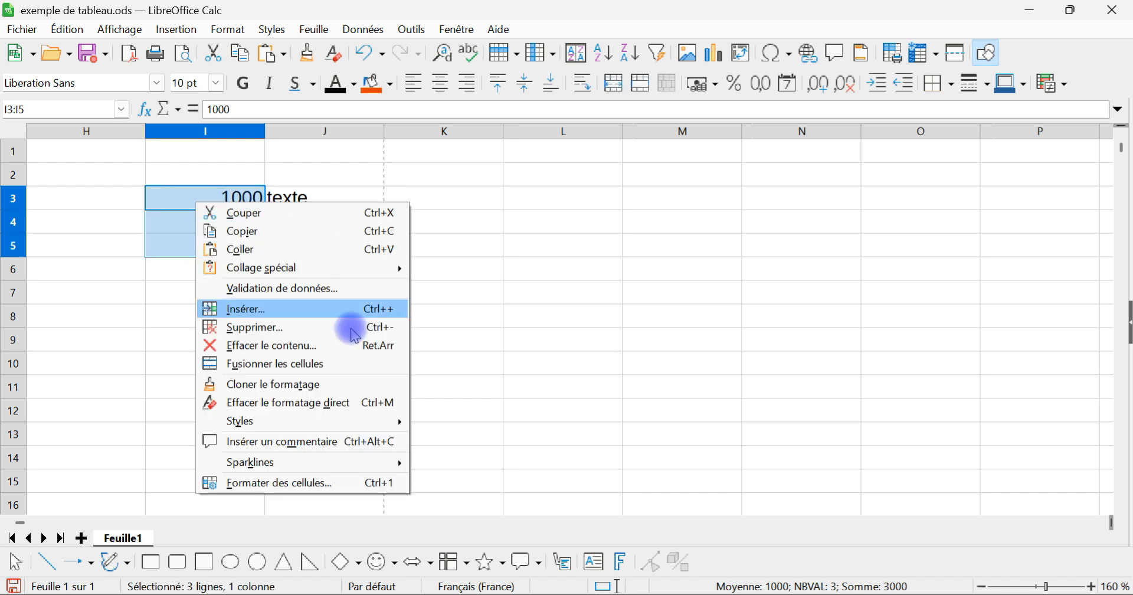
left_click(328, 484)
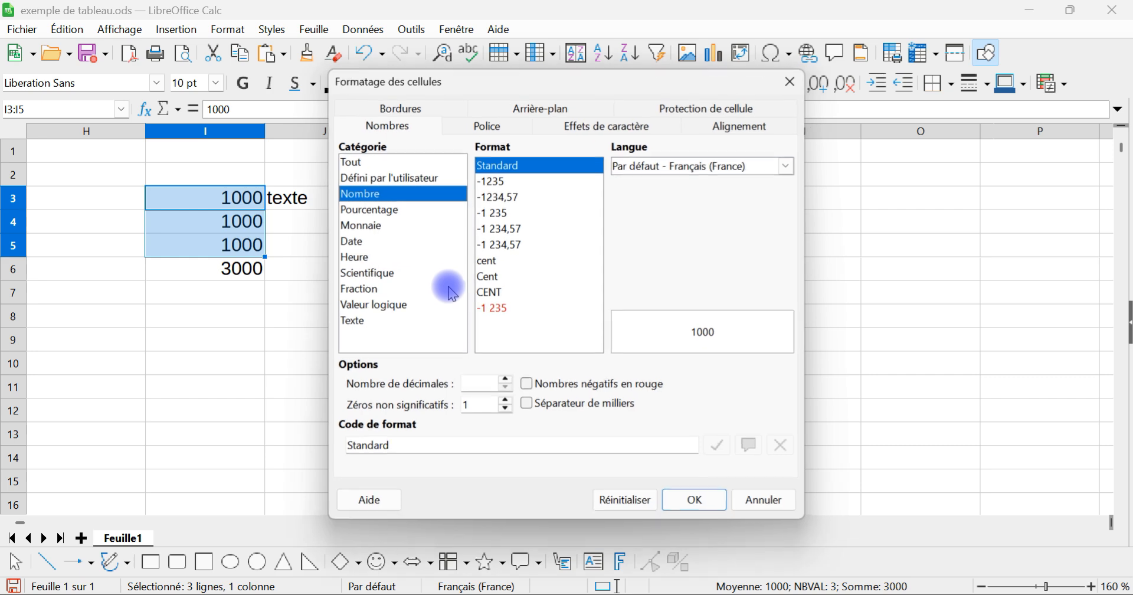
left_click(490, 127)
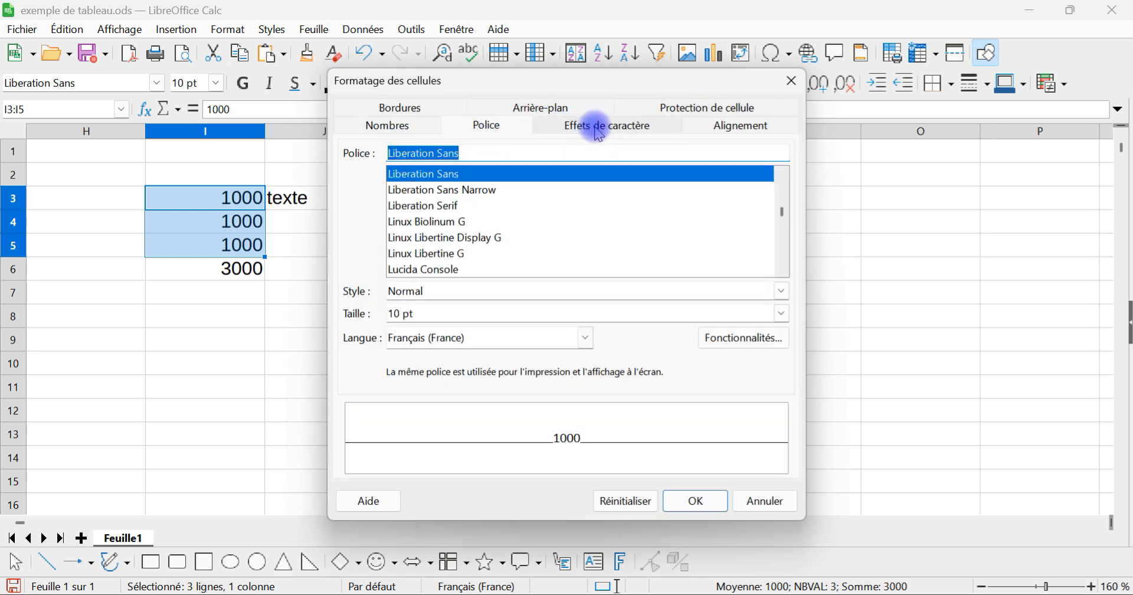
left_click(727, 125)
left_click(599, 130)
left_click(523, 167)
left_click(592, 261)
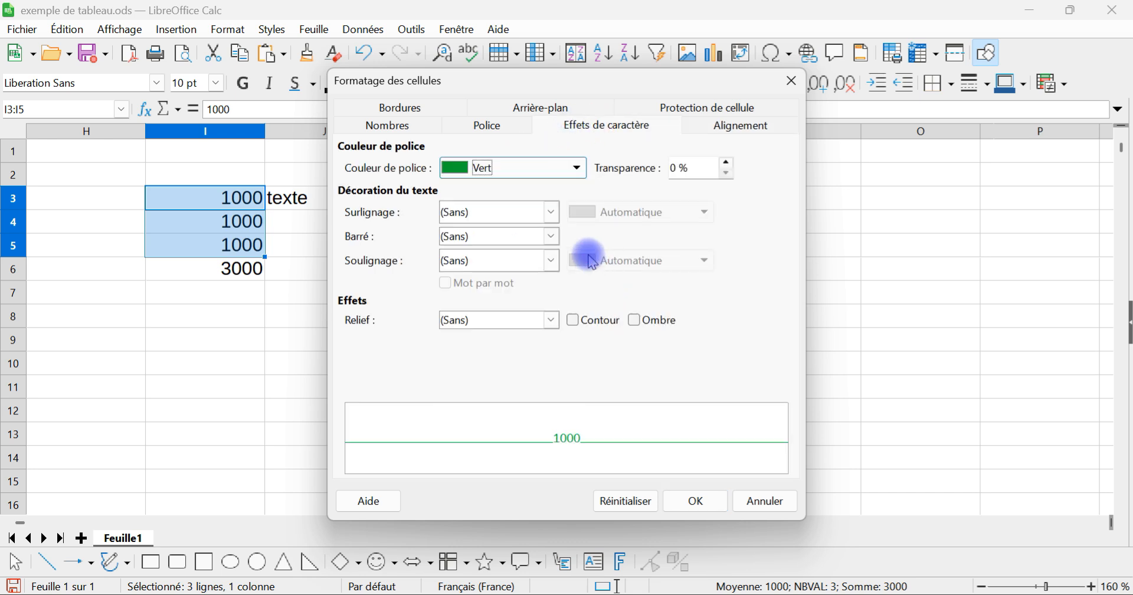
Step: Set the font style of the range I3:I5 to bold and apply the cell formatting
left_click(501, 124)
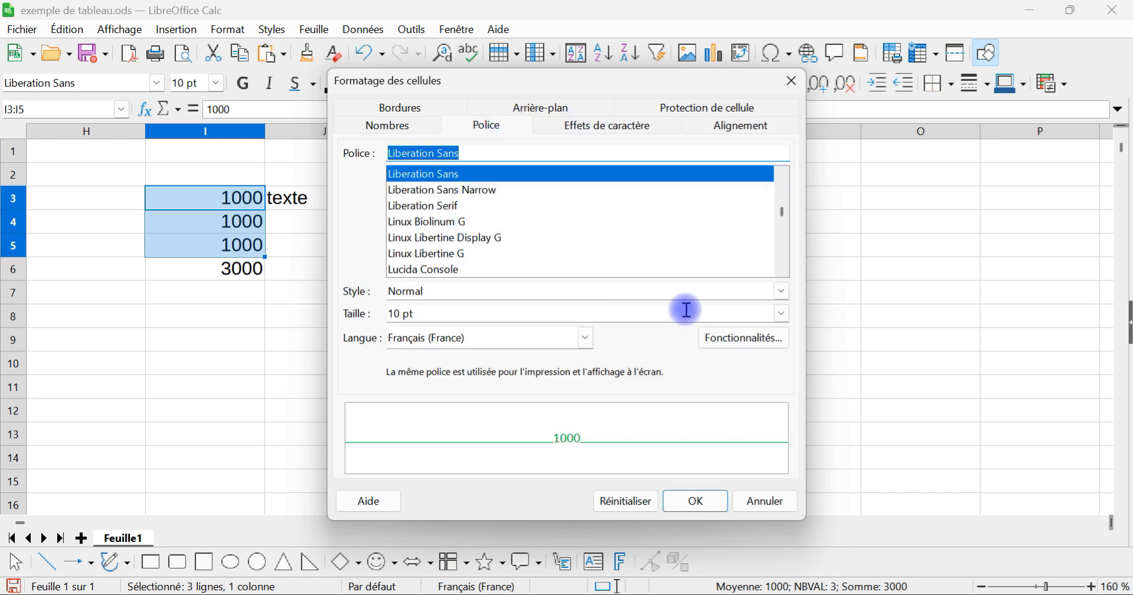
left_click(780, 290)
left_click(607, 322)
left_click(695, 501)
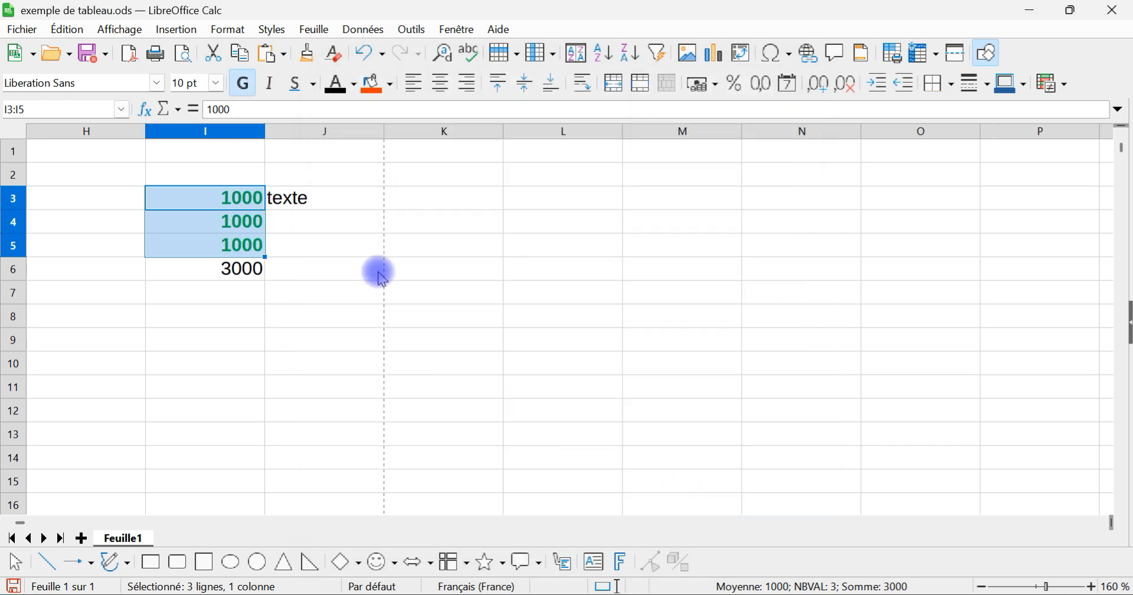
left_click(300, 245)
left_click(236, 221)
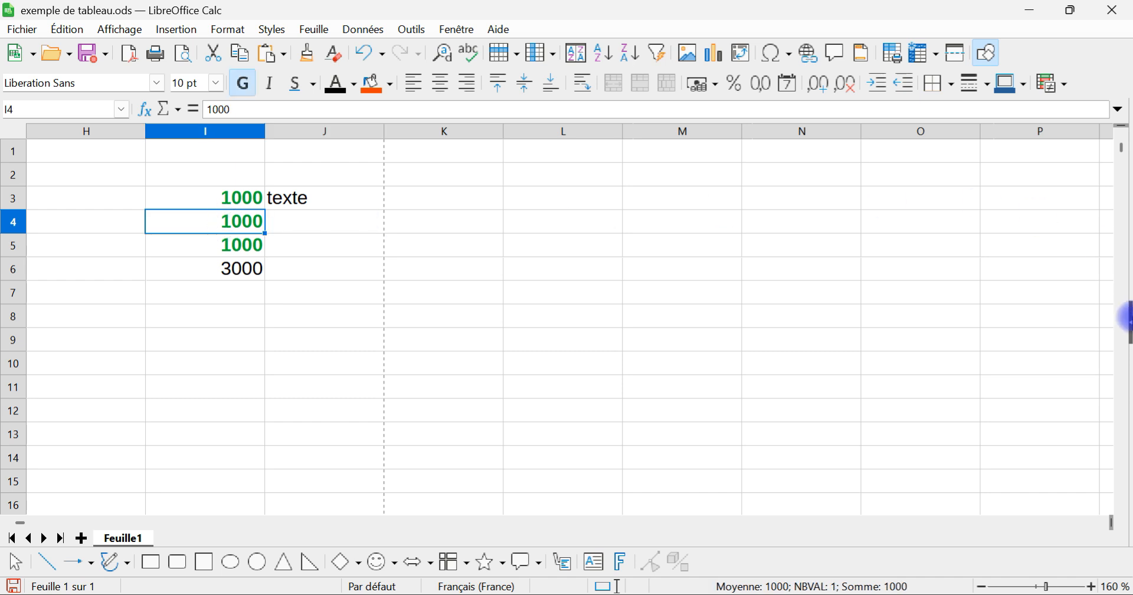
Step: Show the cell properties in the sidebar and centre the range I3:I5 horizontally
left_click(1128, 320)
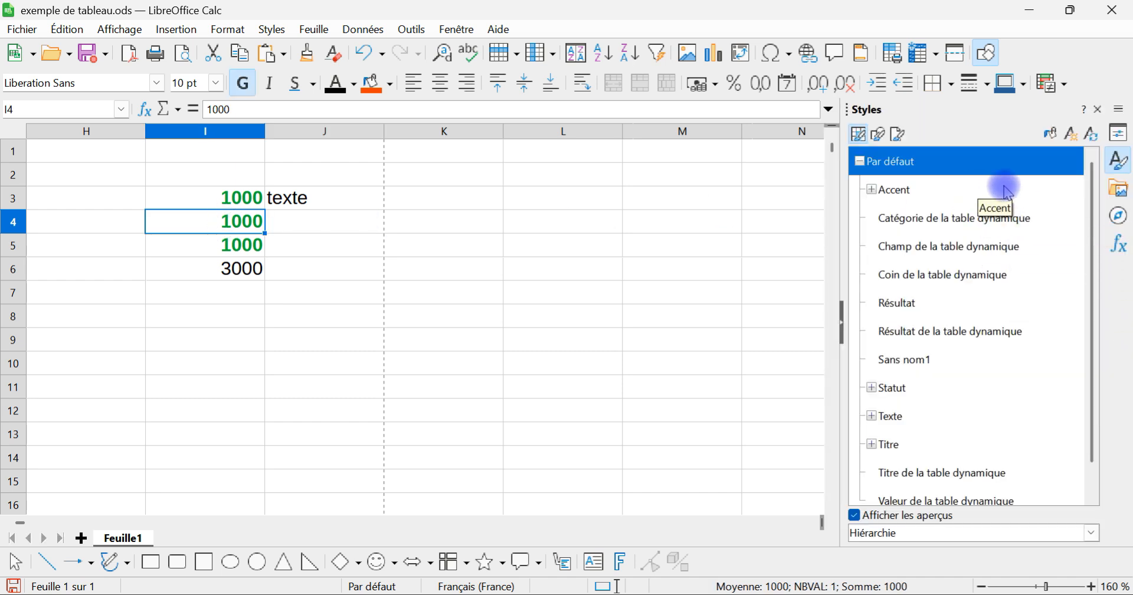
left_click(1120, 133)
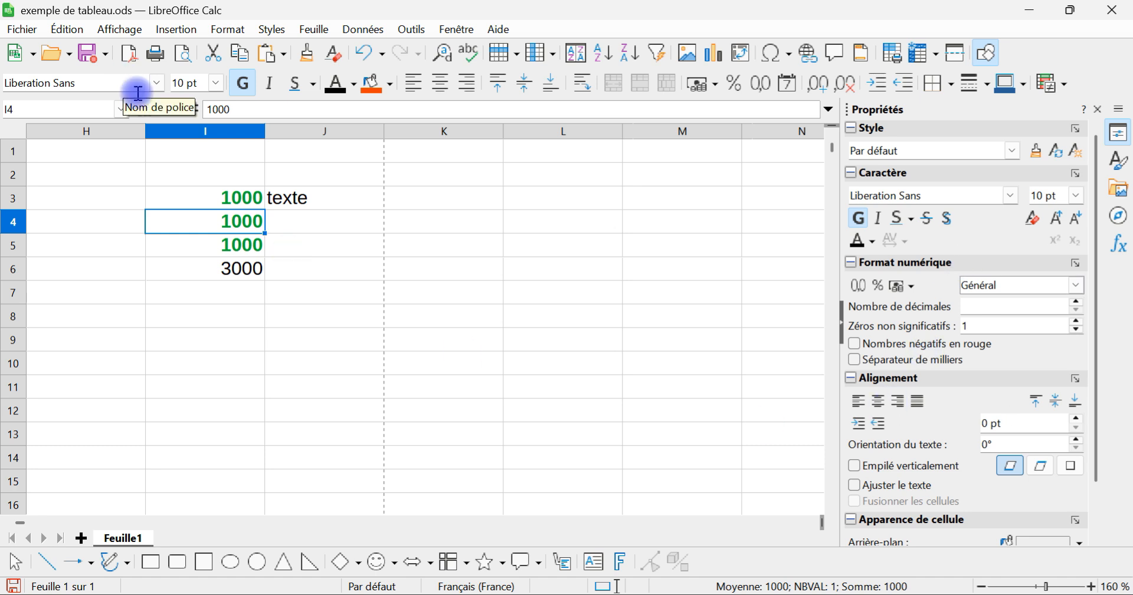
left_click_drag(189, 195, 186, 246)
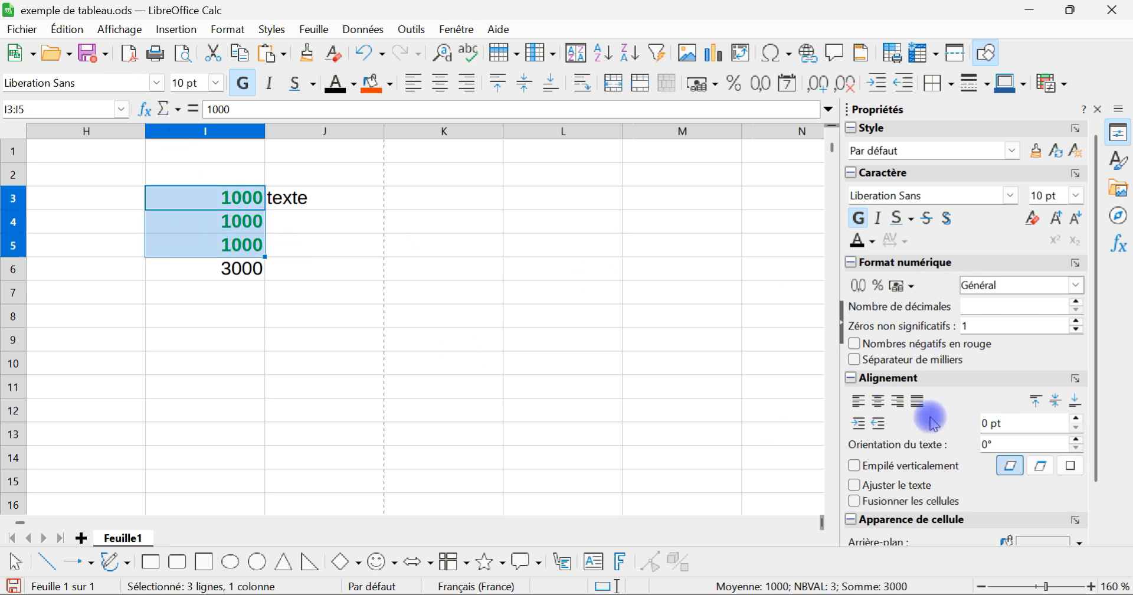
left_click(879, 401)
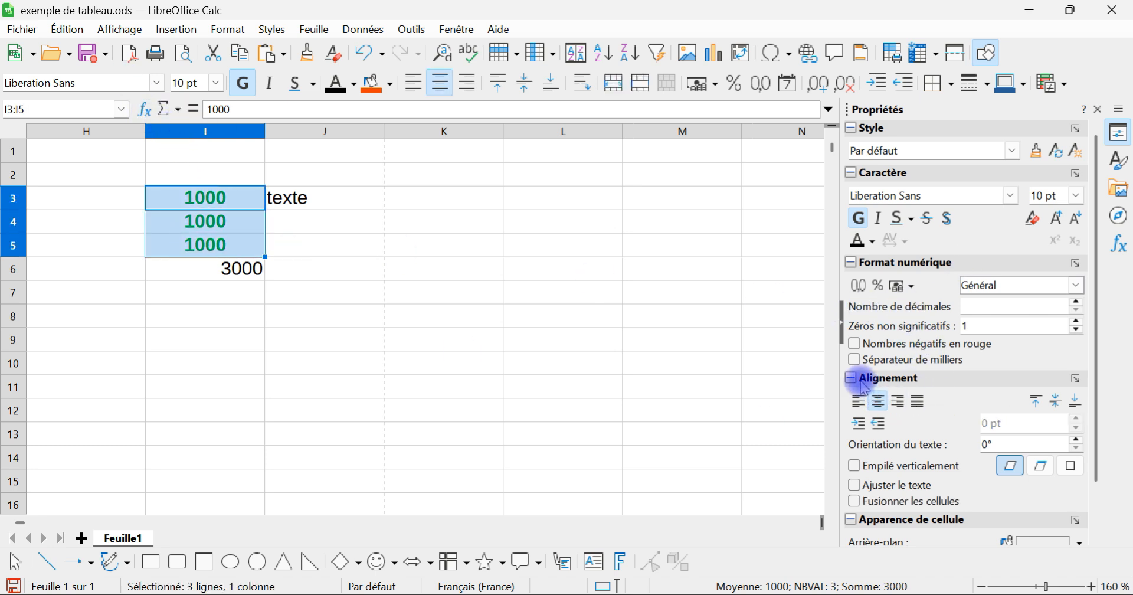
Step: Collapse the Alignement, Caractère, Style, Format numérique and Apparence de cellule property sections, and expand Style again
left_click(851, 378)
left_click(850, 172)
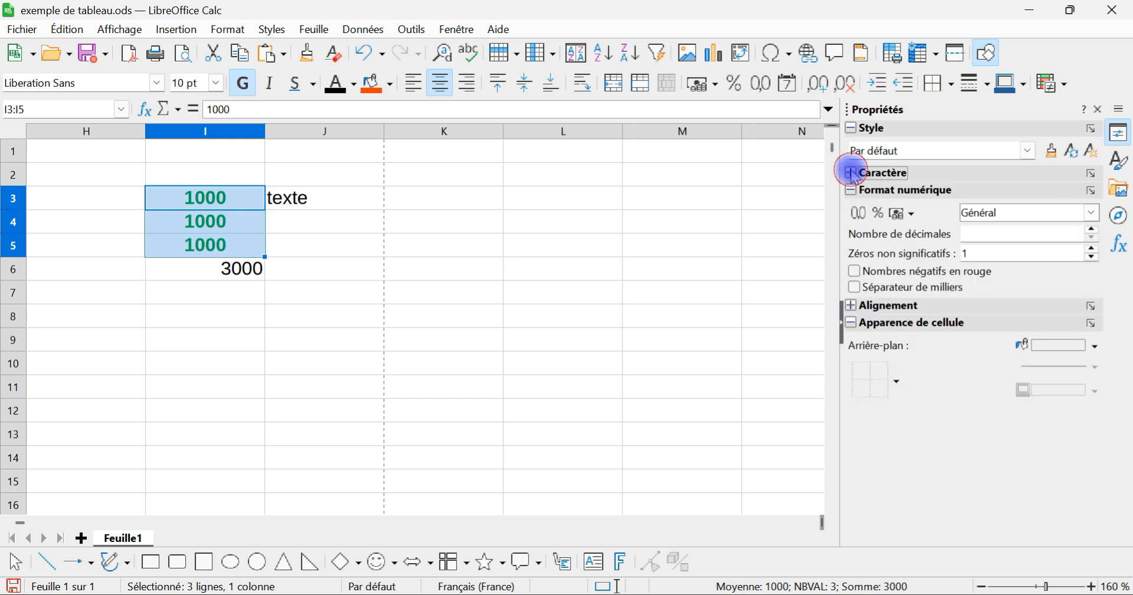
left_click(852, 128)
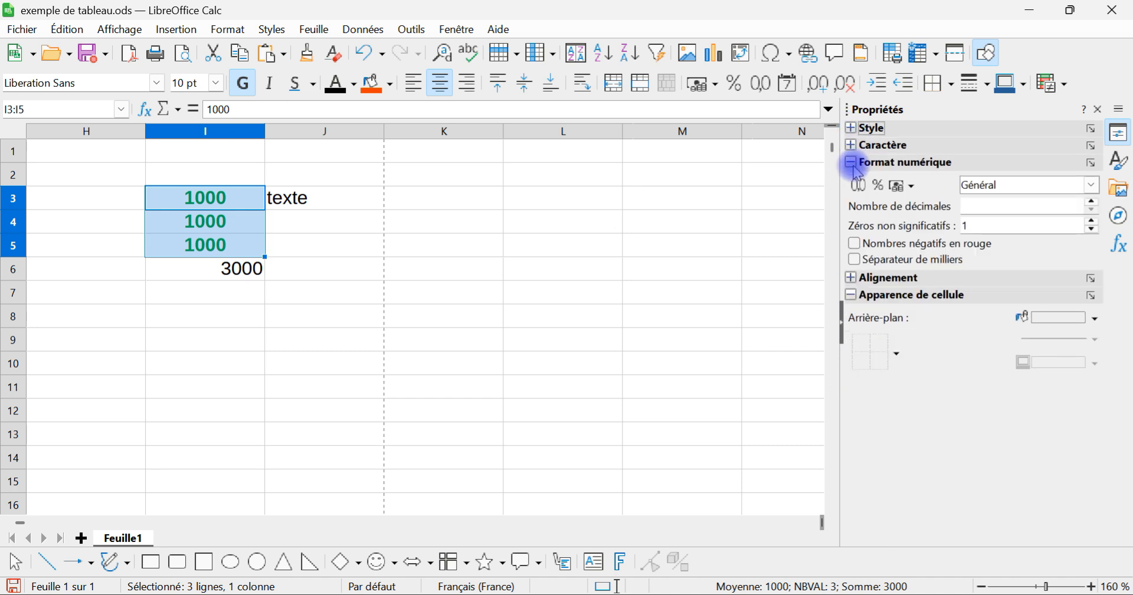
left_click(852, 162)
left_click(852, 196)
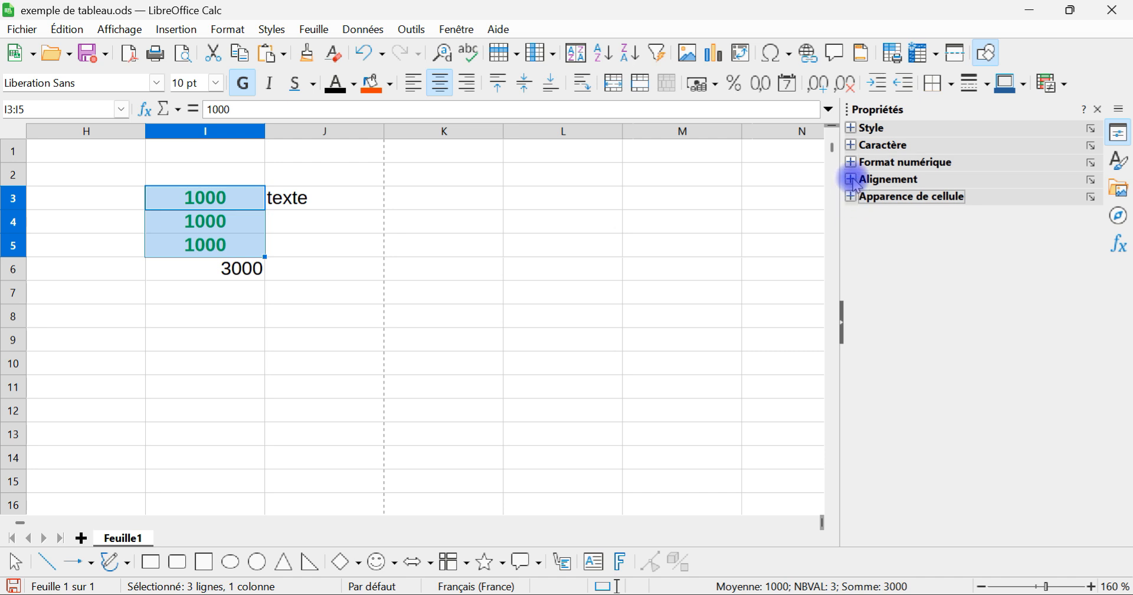
left_click(851, 128)
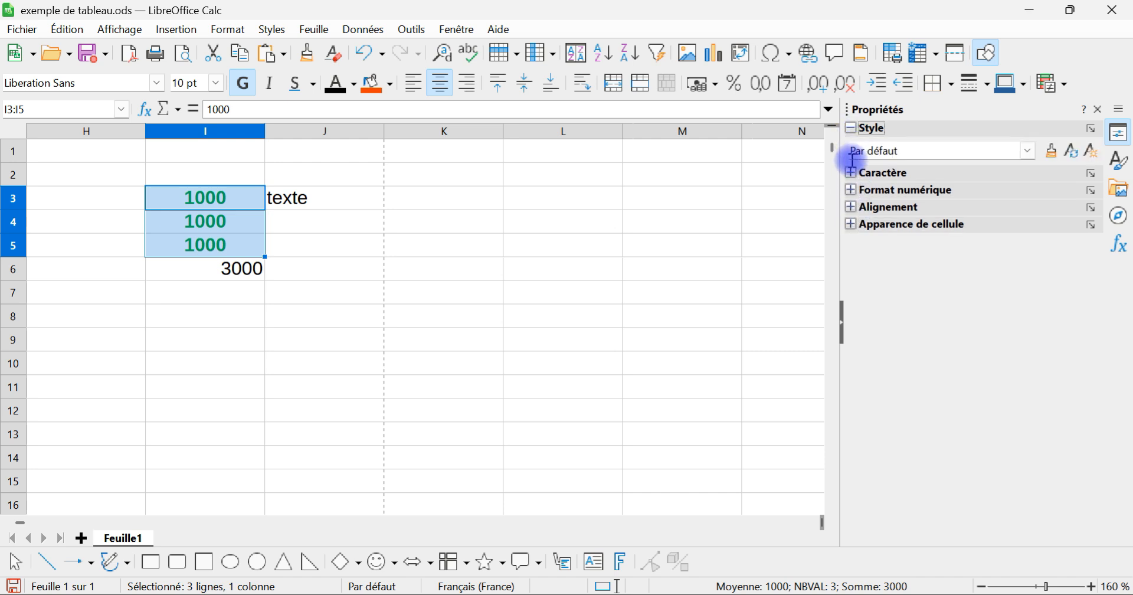
Step: Expand the Caractère, Format numérique, Alignement and Apparence de cellule property sections
left_click(851, 173)
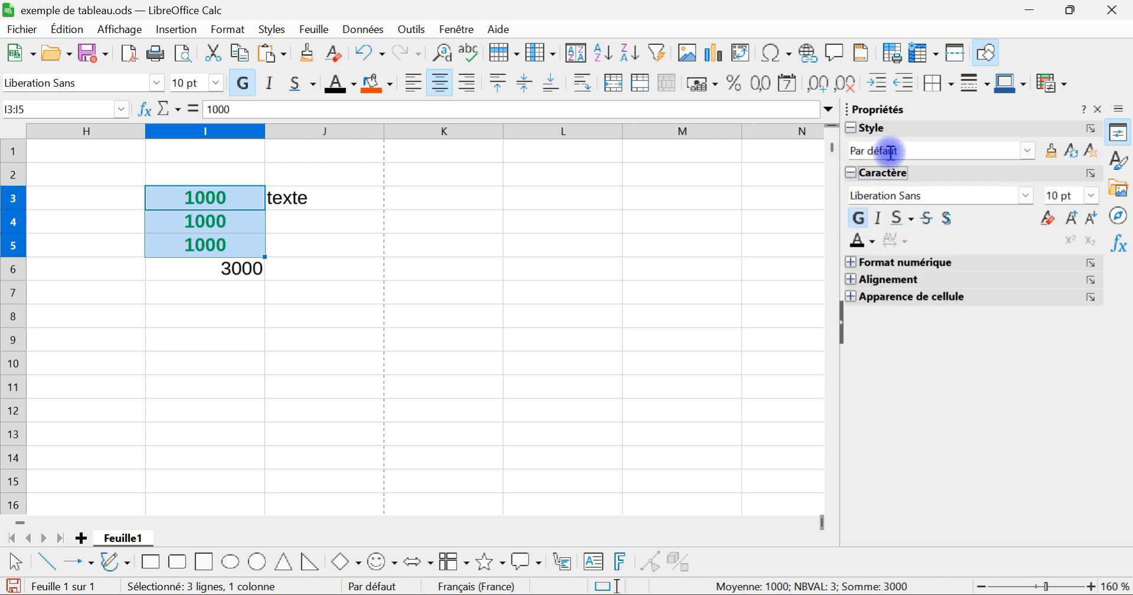
left_click(851, 263)
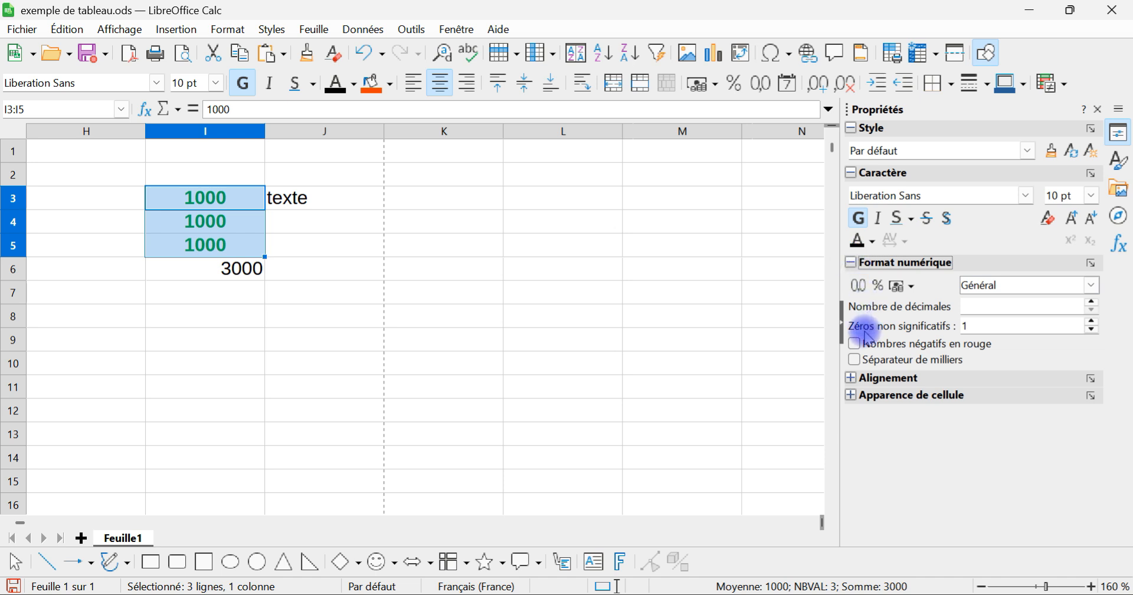
left_click(851, 377)
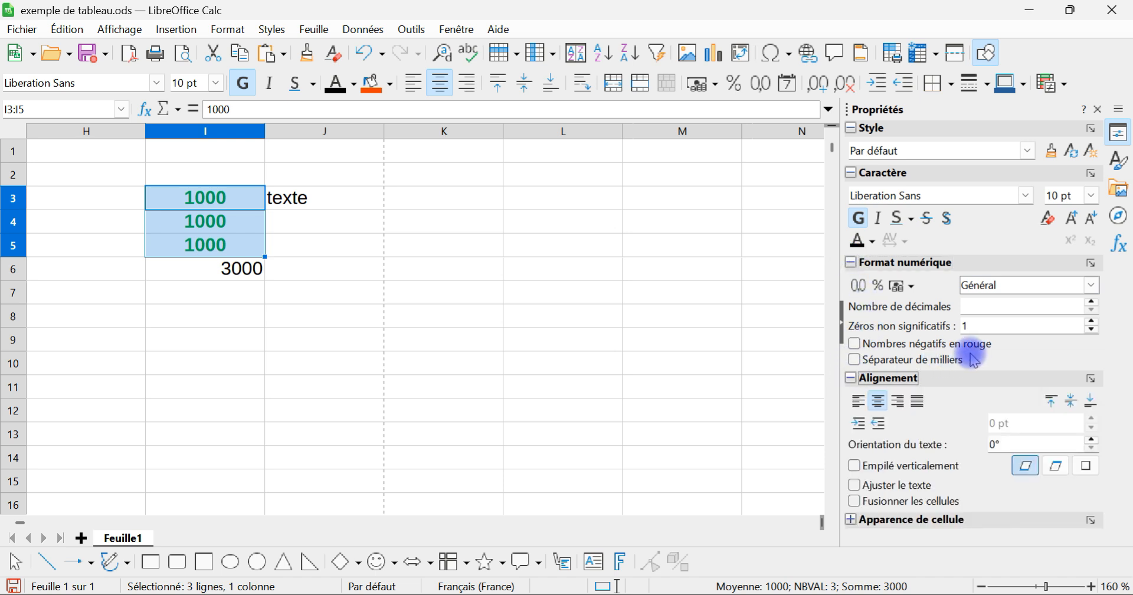
left_click(850, 520)
Step: Set the background colour of the range I3:I5 to black and deselect the range
scroll(961, 481, "down", 2)
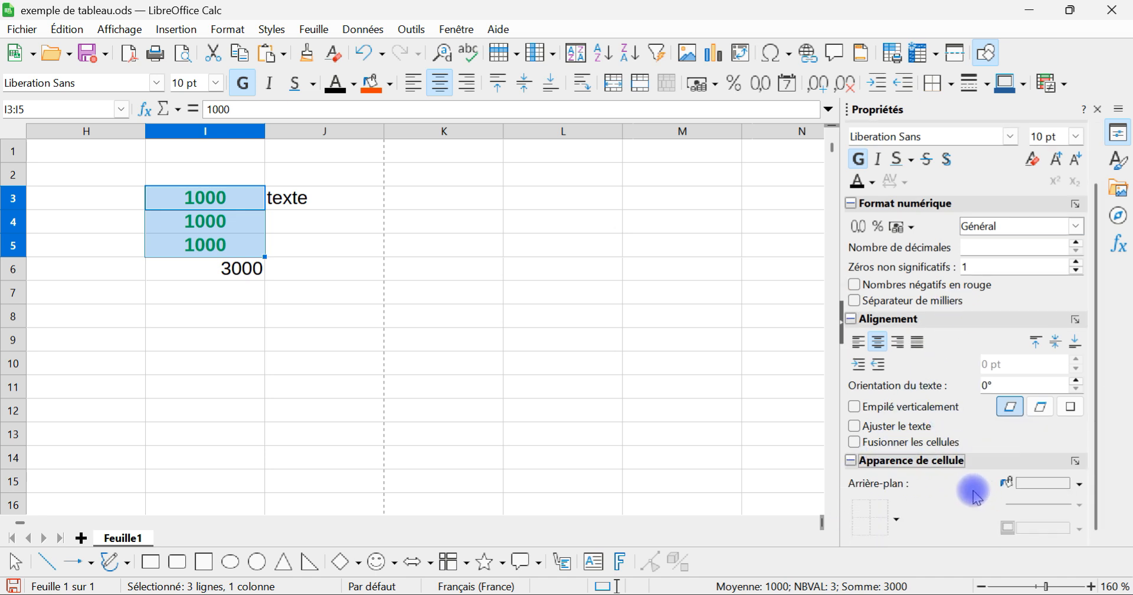
left_click(1078, 489)
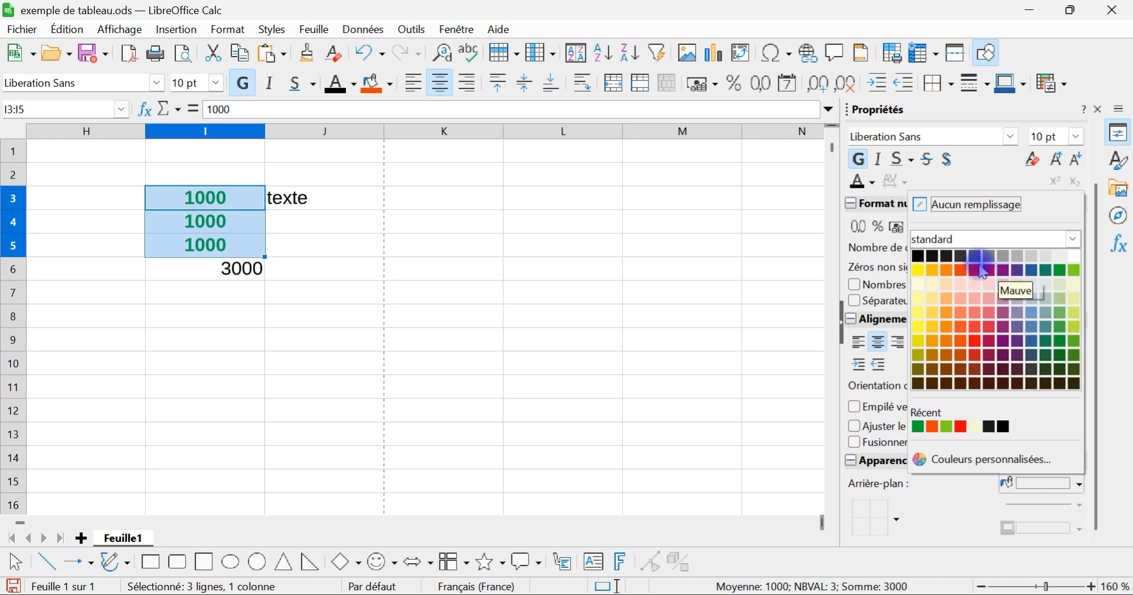
left_click(919, 256)
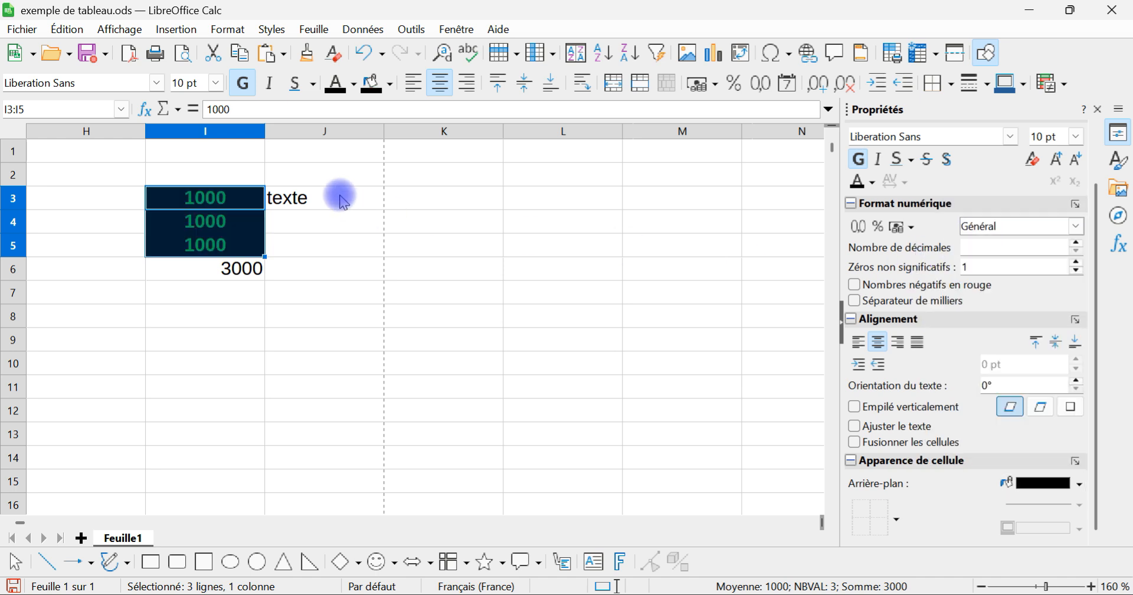
left_click(322, 224)
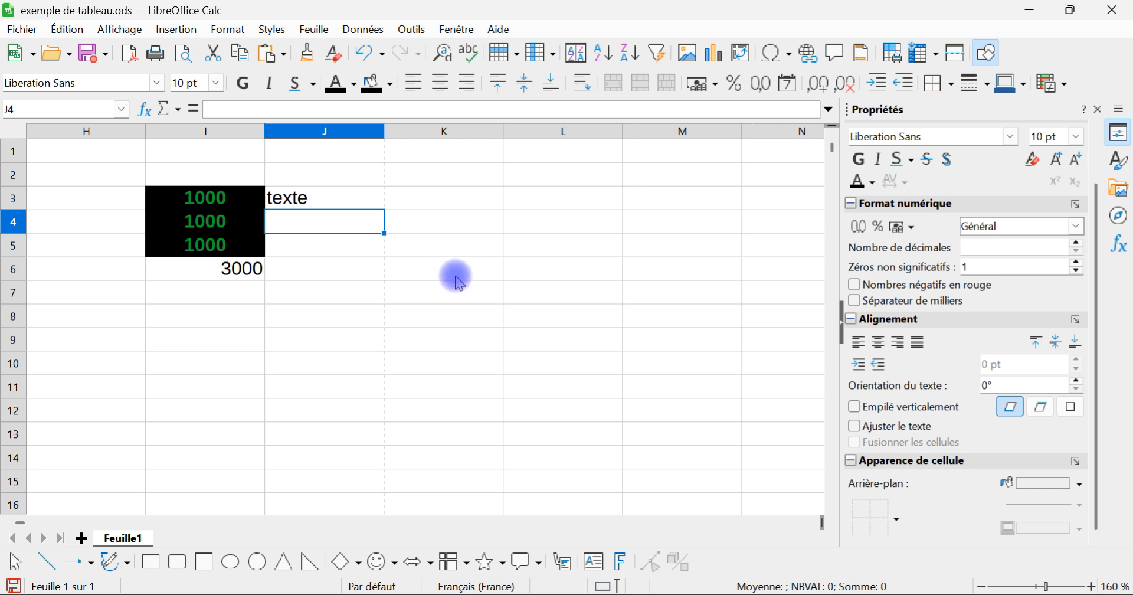
left_click(334, 243)
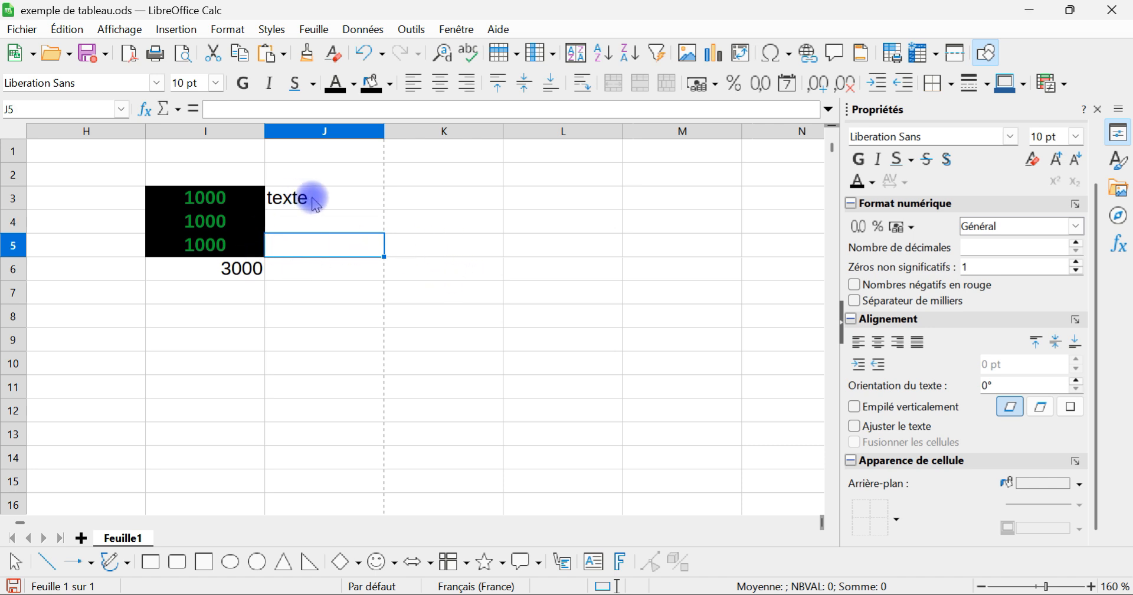
Step: Open the cell formatting of the range I3:J6 and add an outer border with all inner lines
left_click_drag(316, 206, 212, 266)
right_click(300, 229)
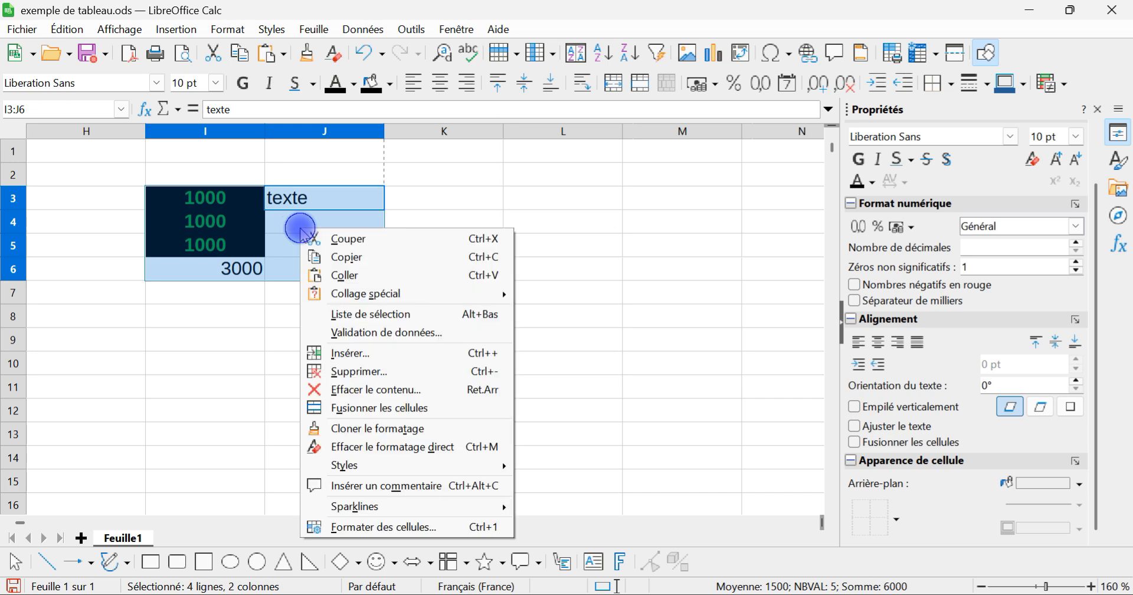
left_click(440, 529)
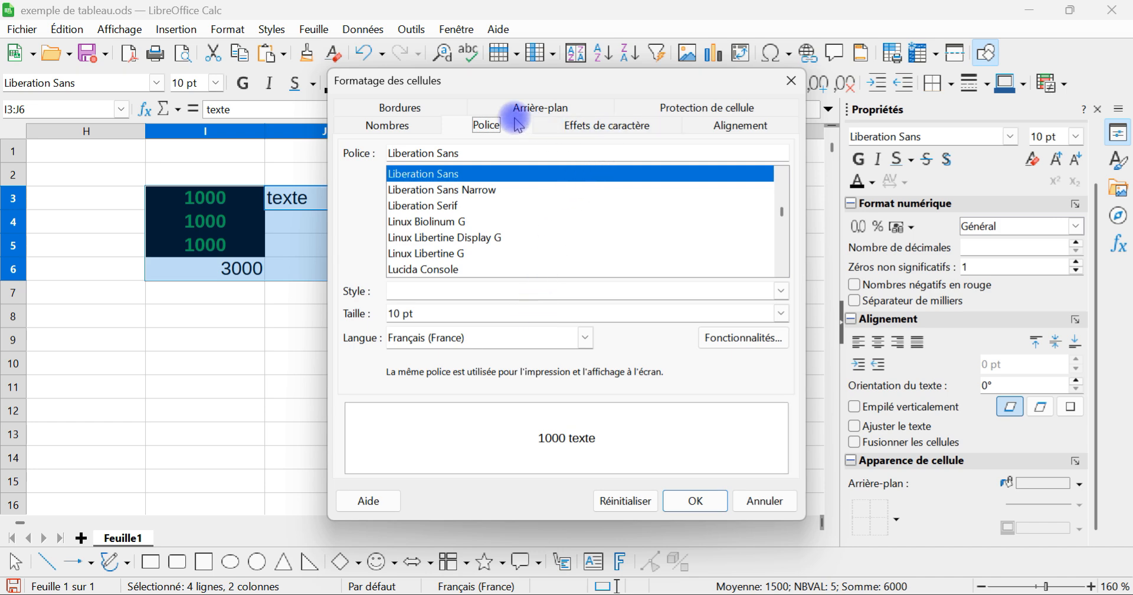
left_click(425, 109)
left_click(506, 167)
Step: Set only the inner horizontal border lines of the range I3:J6 to the dash-dot style
left_click(511, 250)
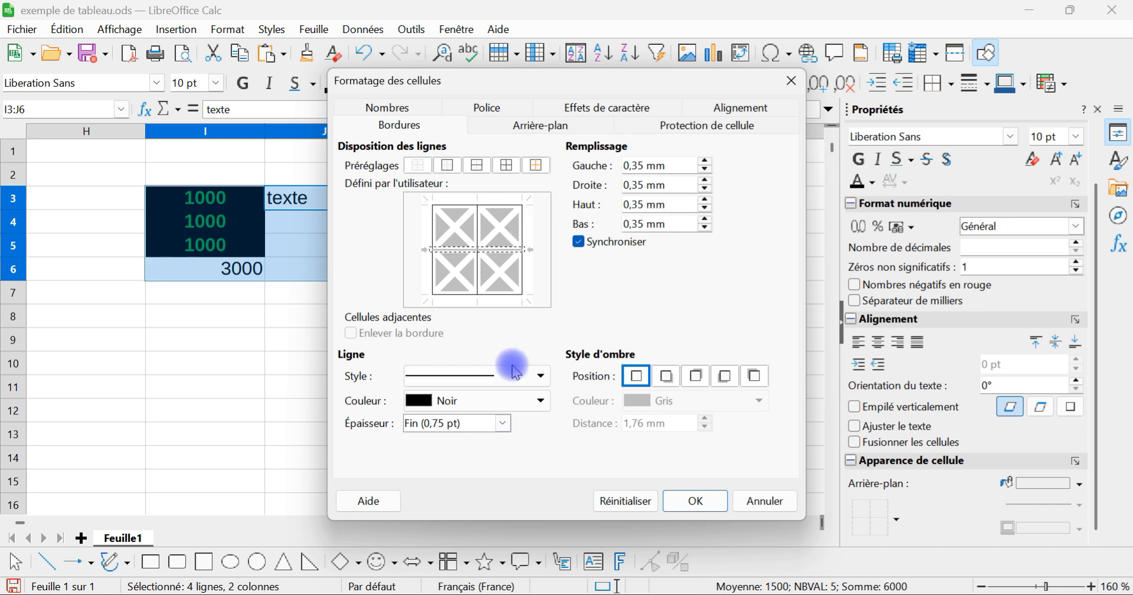
left_click(538, 376)
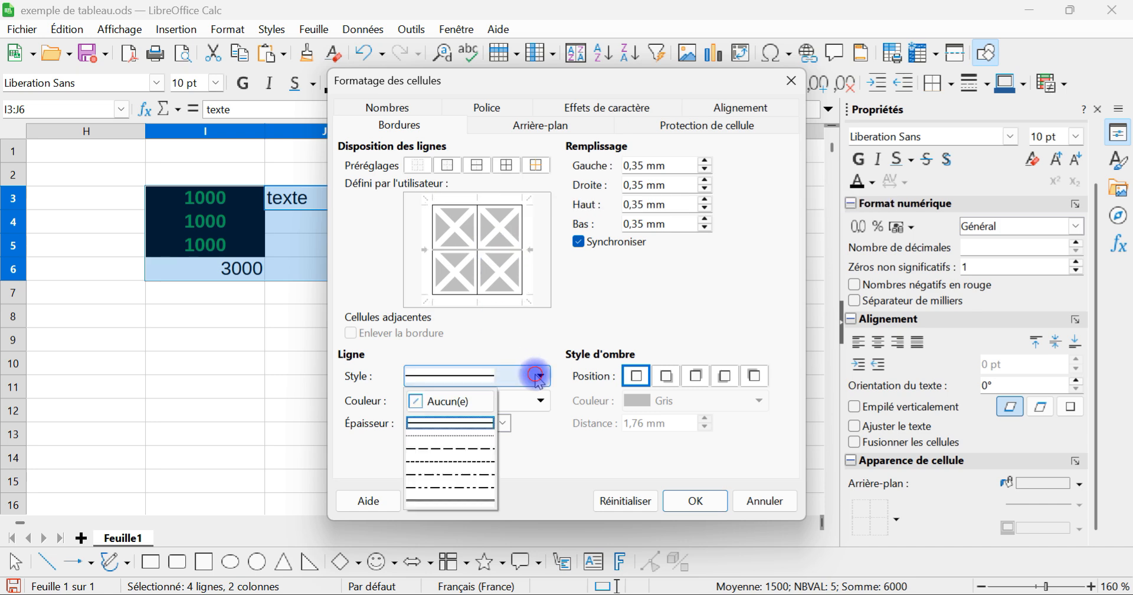
left_click(467, 473)
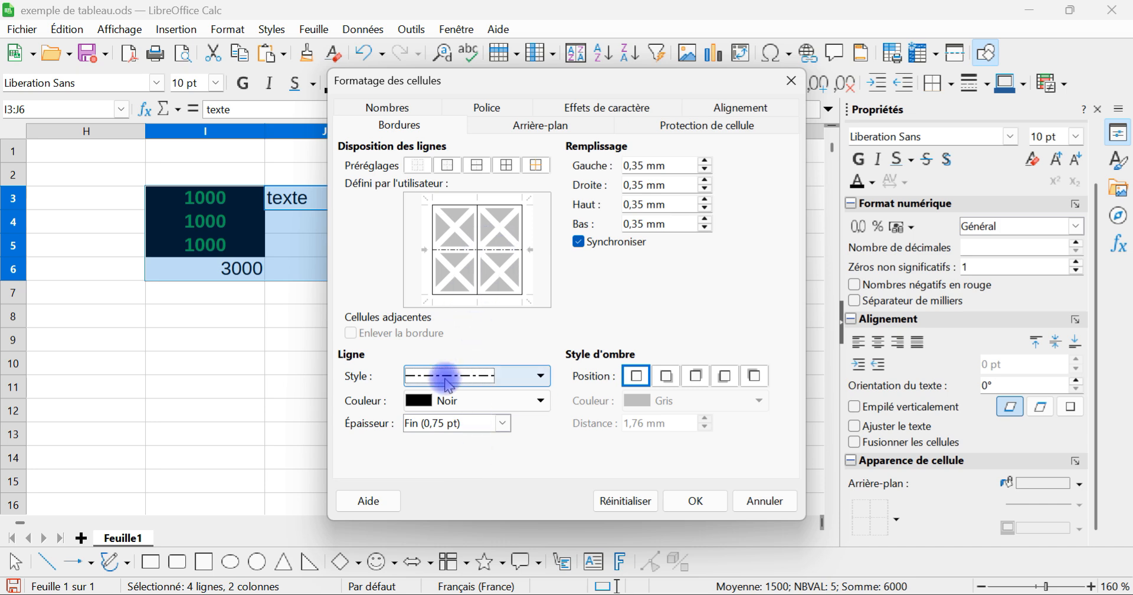
Step: Set the font style of the range I3:J6 to Gras and its font colour to Noir
left_click(499, 114)
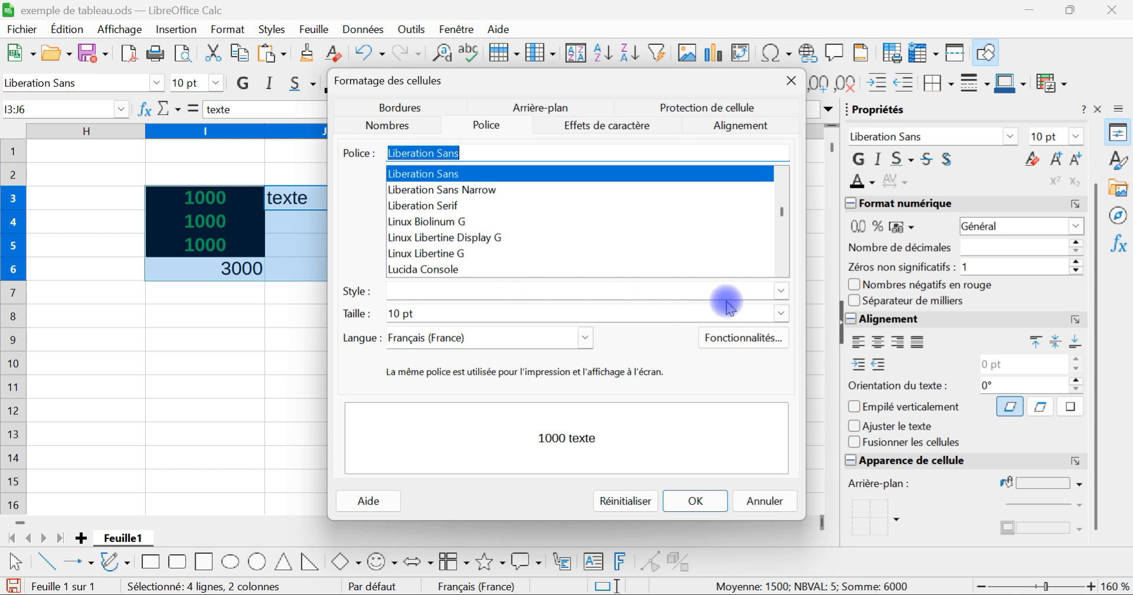
left_click(781, 291)
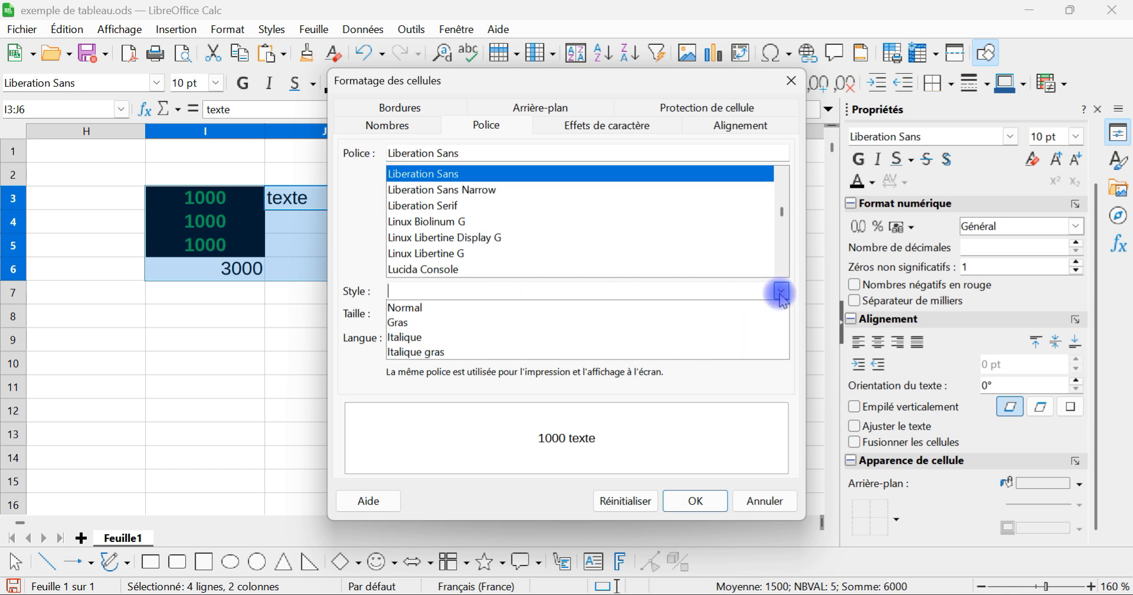
left_click(612, 322)
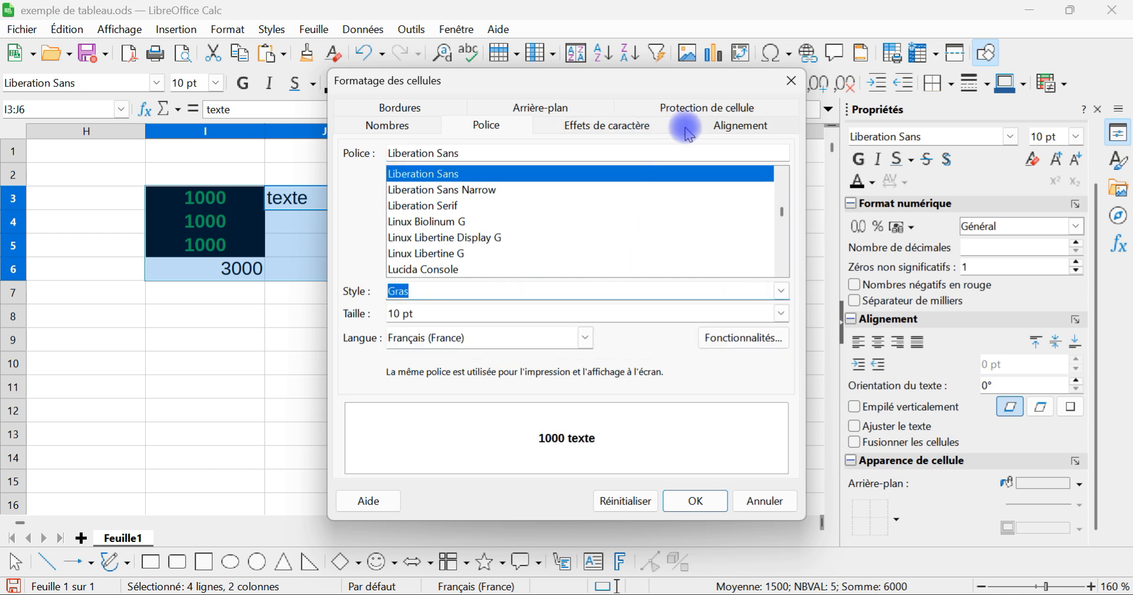
left_click(658, 125)
left_click(576, 168)
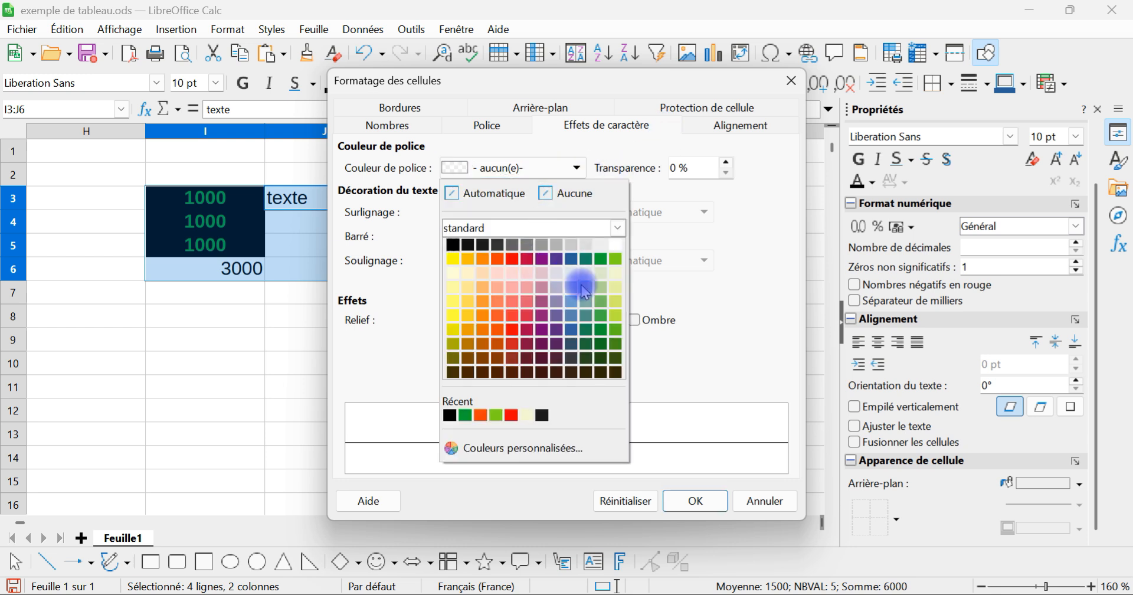
left_click(451, 247)
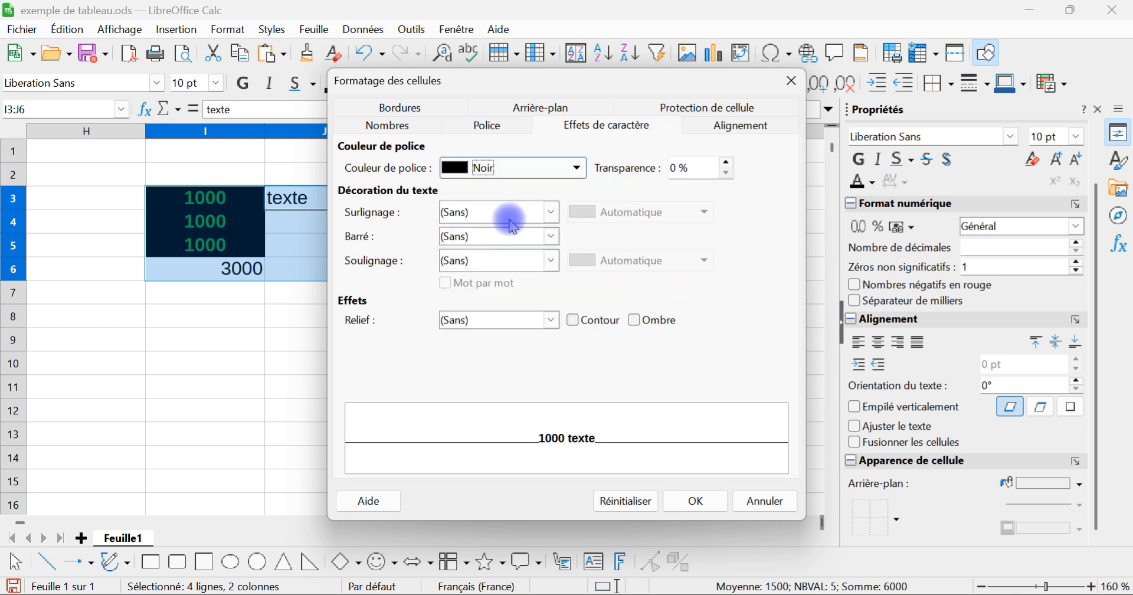
Step: Set the background of the range I3:J6 to Aucun, apply the cell formatting and deselect the range
left_click(534, 108)
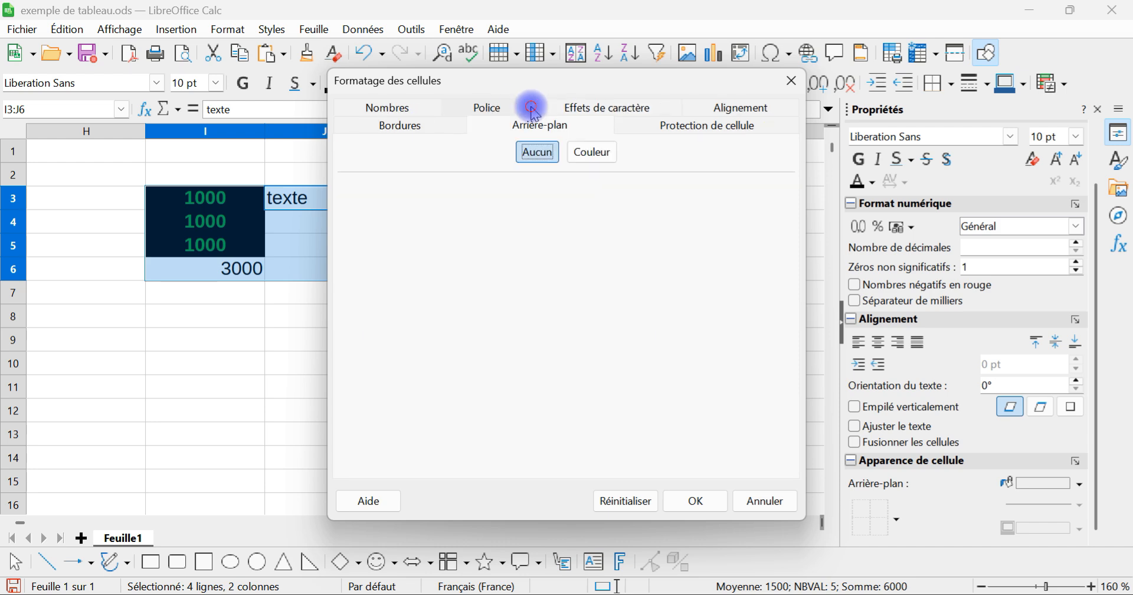
left_click(557, 154)
left_click(696, 500)
left_click(372, 318)
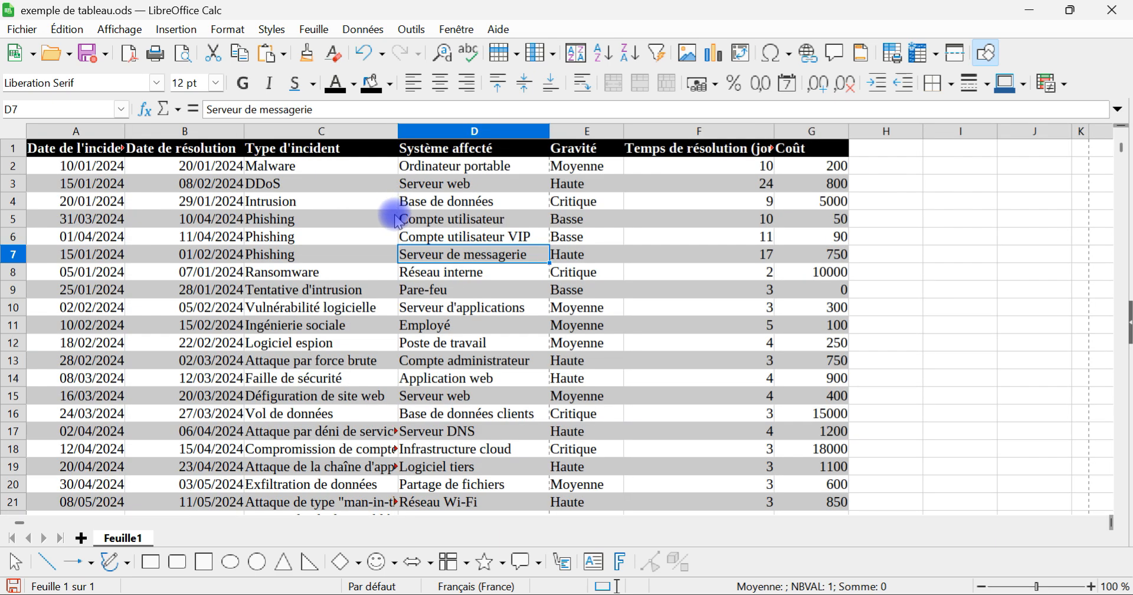
Step: Wrap the text of the Type d'incident cells C2:C33 and review the adjusted rows
scroll(392, 215, "down", 5)
scroll(538, 242, "up", 3)
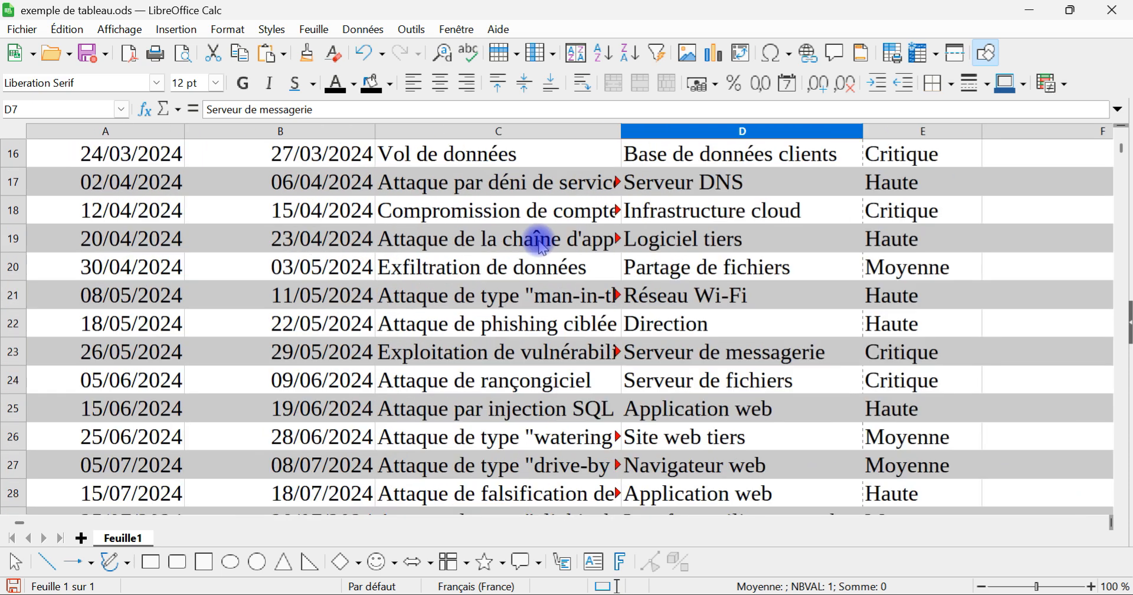
left_click(571, 182)
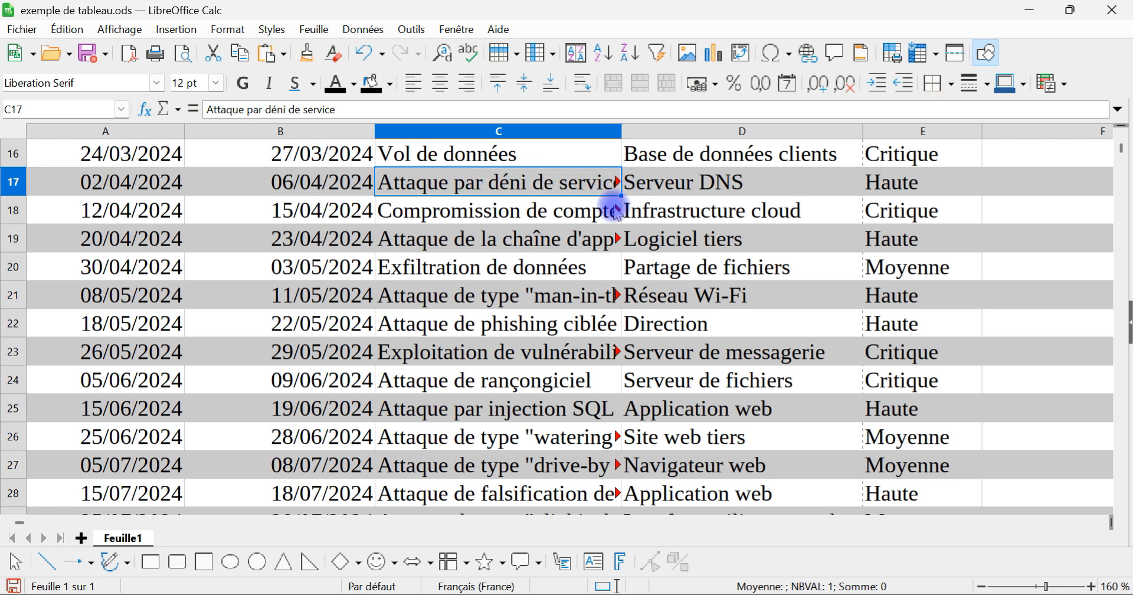
scroll(549, 248, "down", 4)
scroll(552, 354, "up", 3)
scroll(543, 437, "down", 1)
left_click(542, 467)
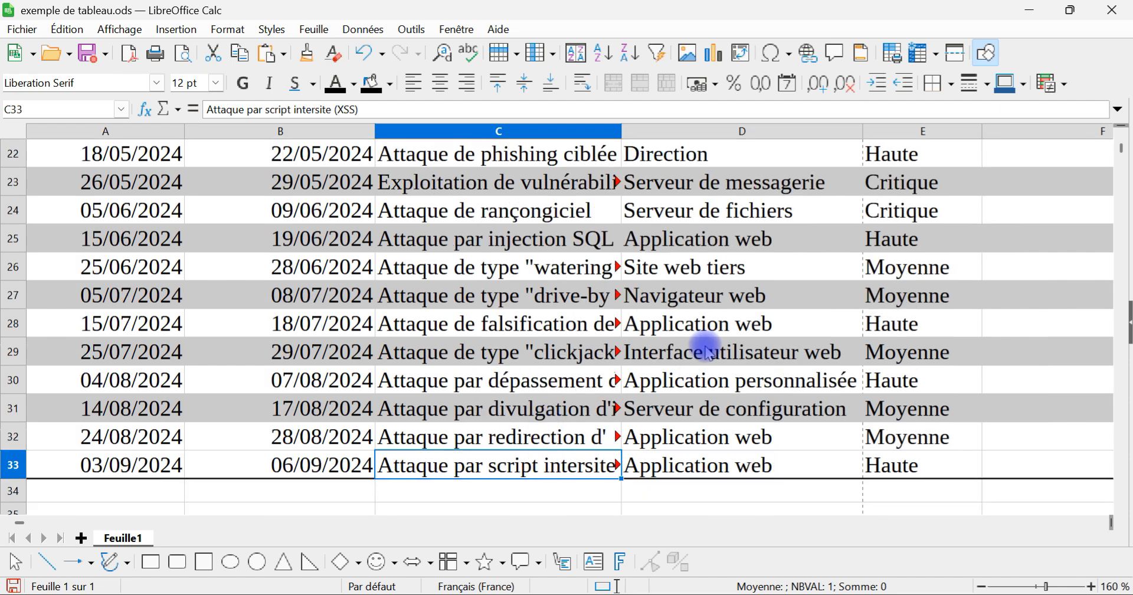
scroll(685, 348, "up", 7)
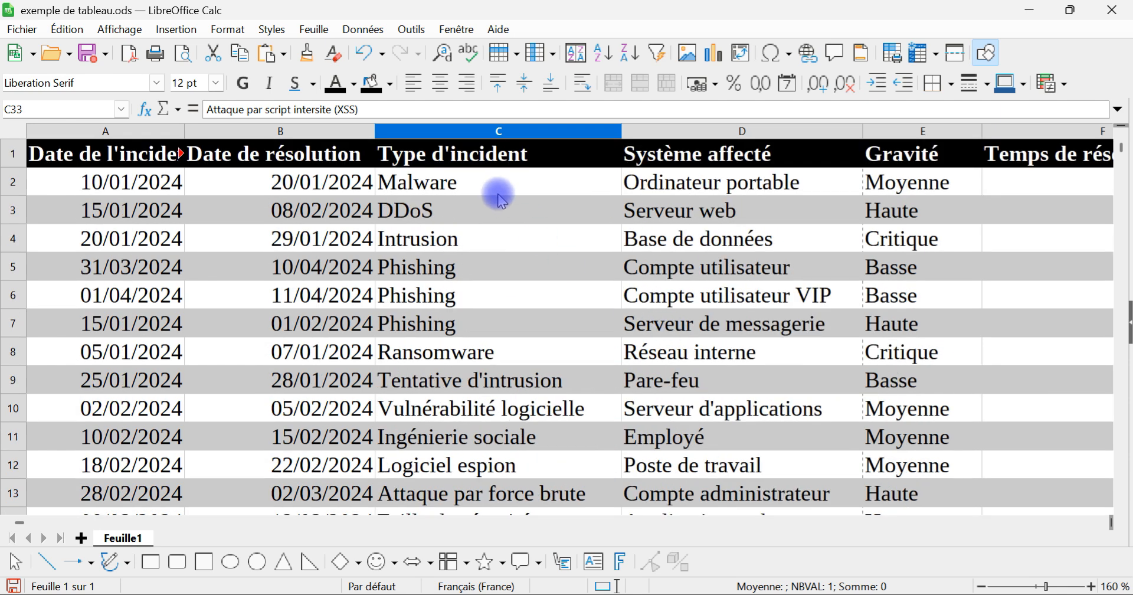
left_click(500, 189, "shift")
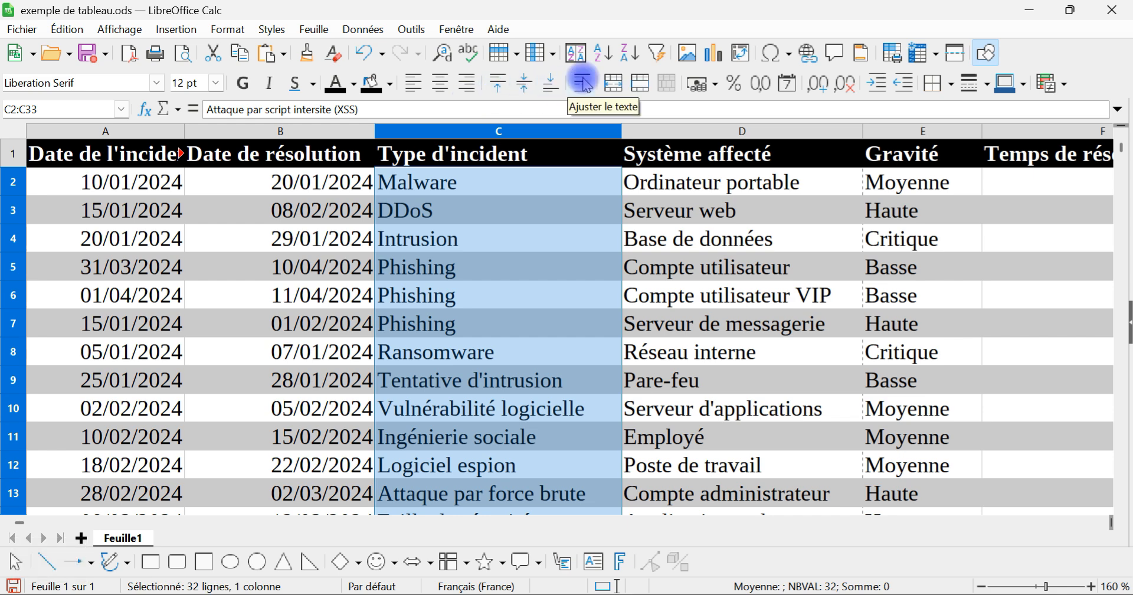
left_click(583, 83)
scroll(627, 277, "down", 3)
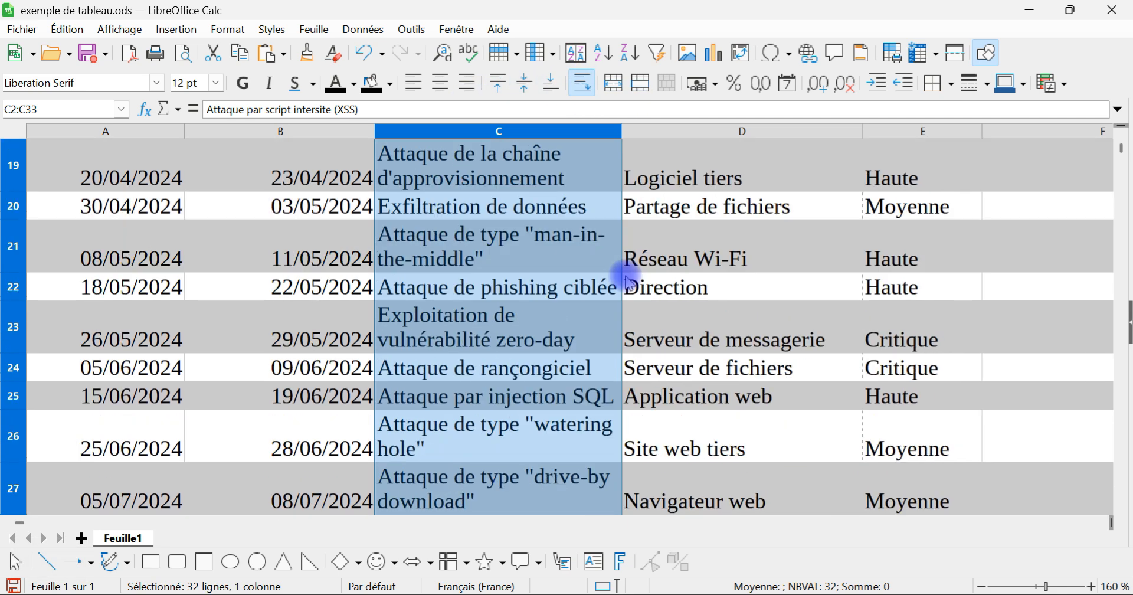
scroll(600, 360, "up", 6)
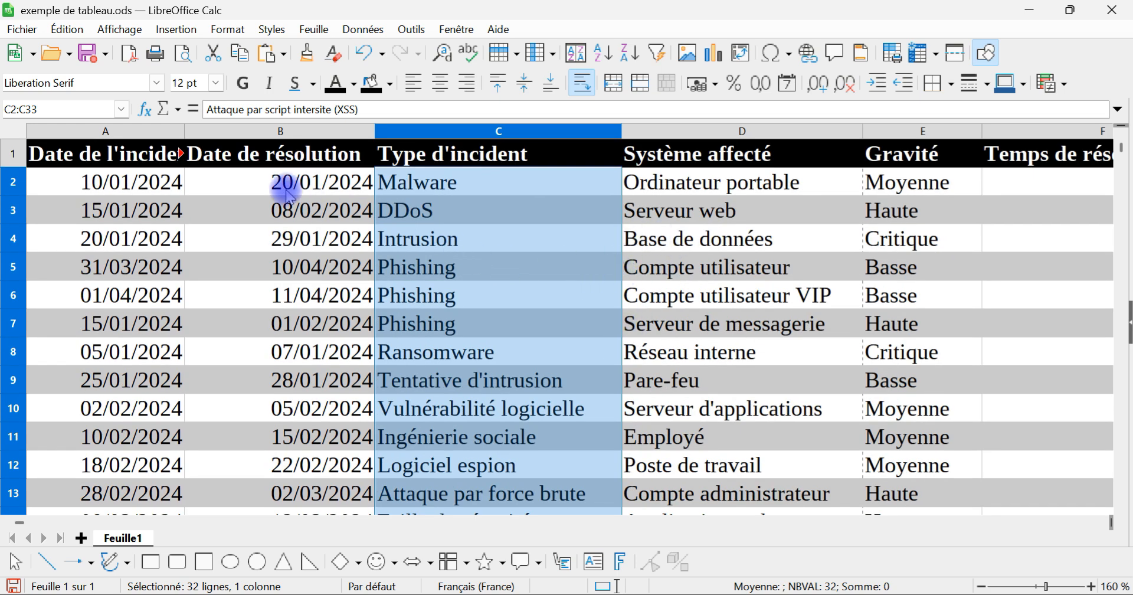
Step: Wrap the text of the header row A1:G1 and centre it both horizontally and vertically
left_click(163, 158)
scroll(513, 288, "down", 4)
left_click(856, 154, "shift")
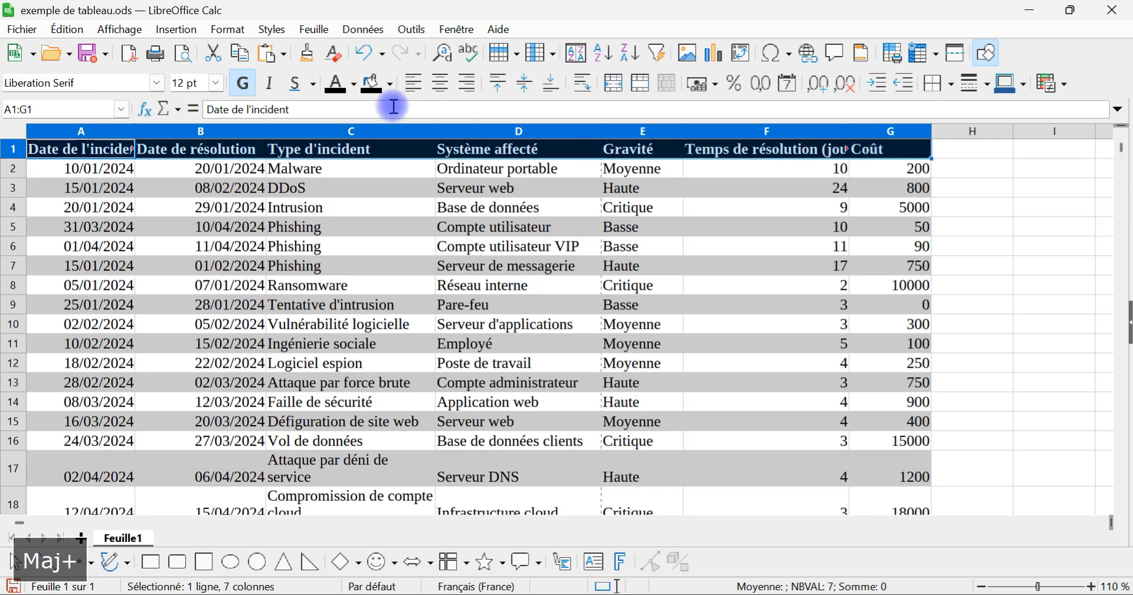
left_click(575, 89)
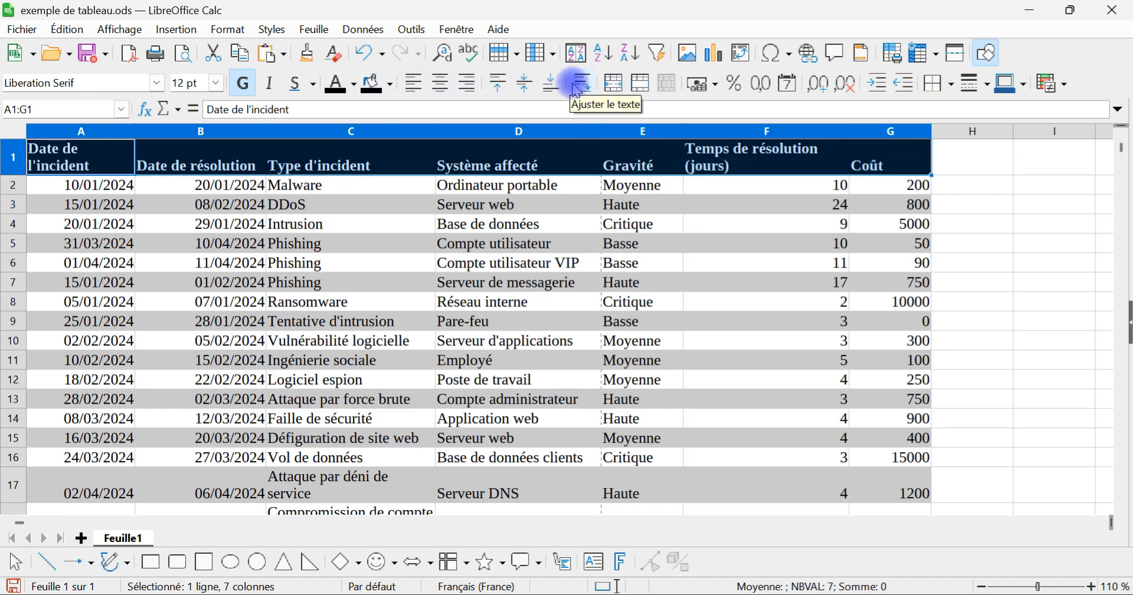
left_click(440, 83)
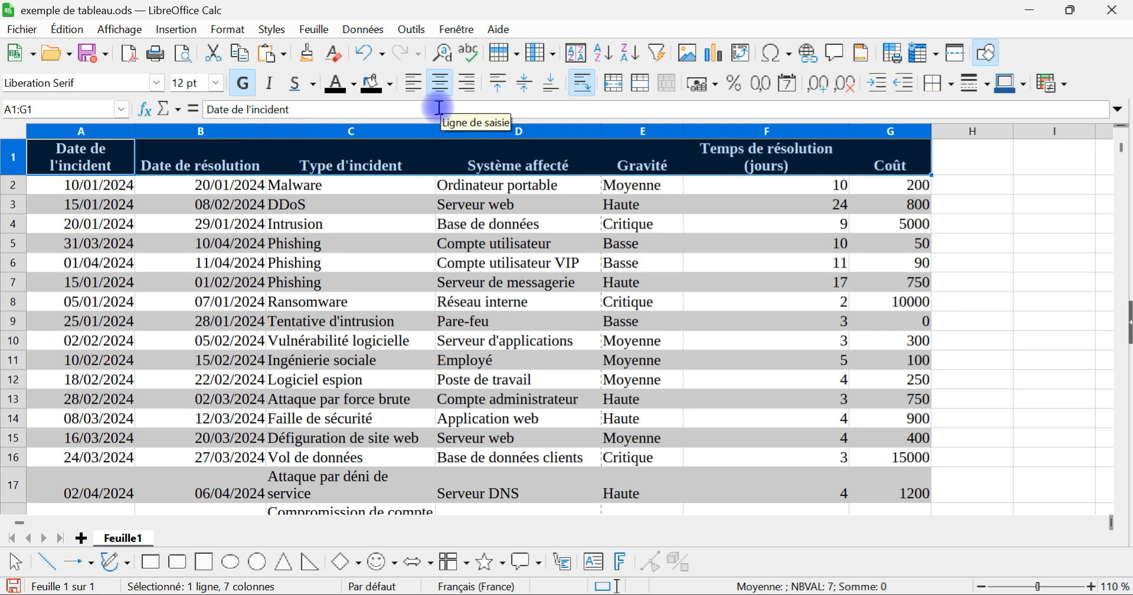
left_click(524, 84)
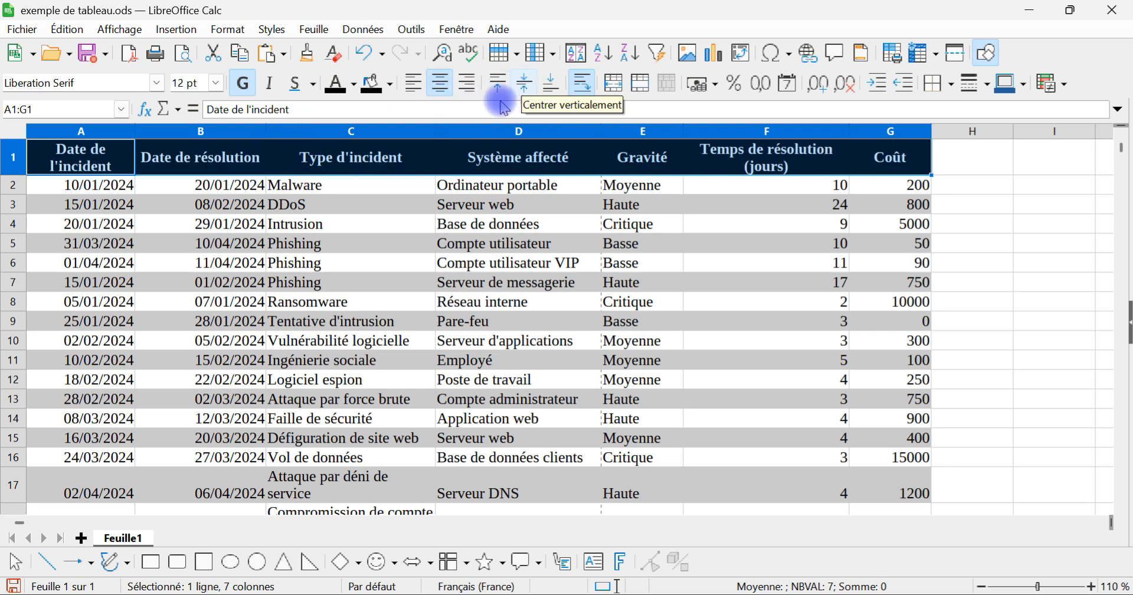
left_click(477, 282)
Step: Format the Coût cells G2:G33 as Monnaie in EUR € Français (France) with the -1 234,00 € format
scroll(522, 325, "down", 3)
scroll(522, 326, "up", 4)
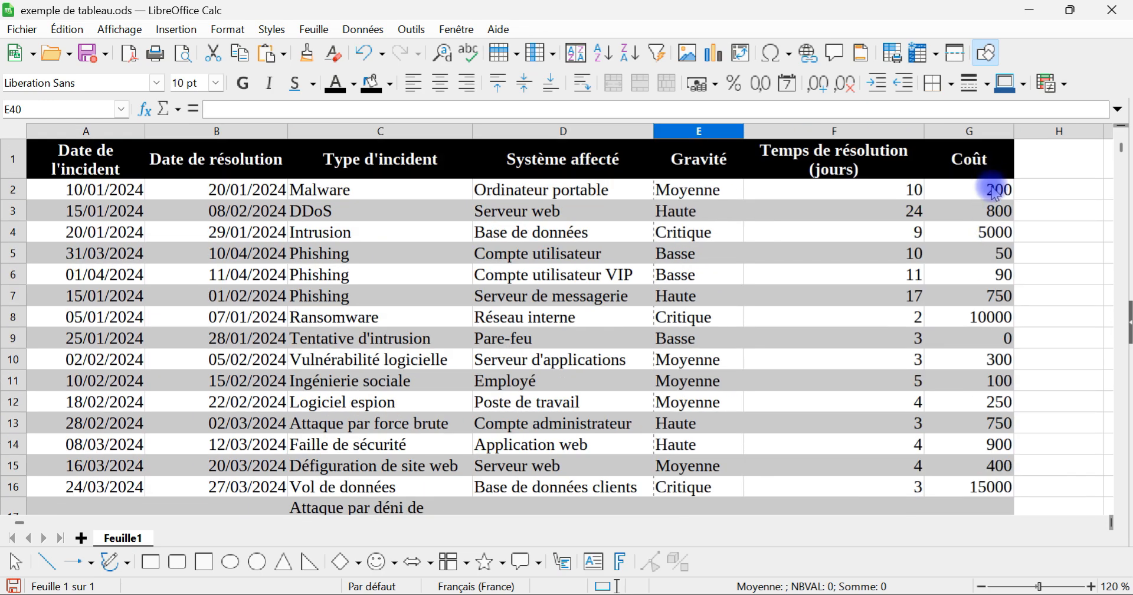
scroll(992, 238, "down", 5)
scroll(995, 242, "down", 3)
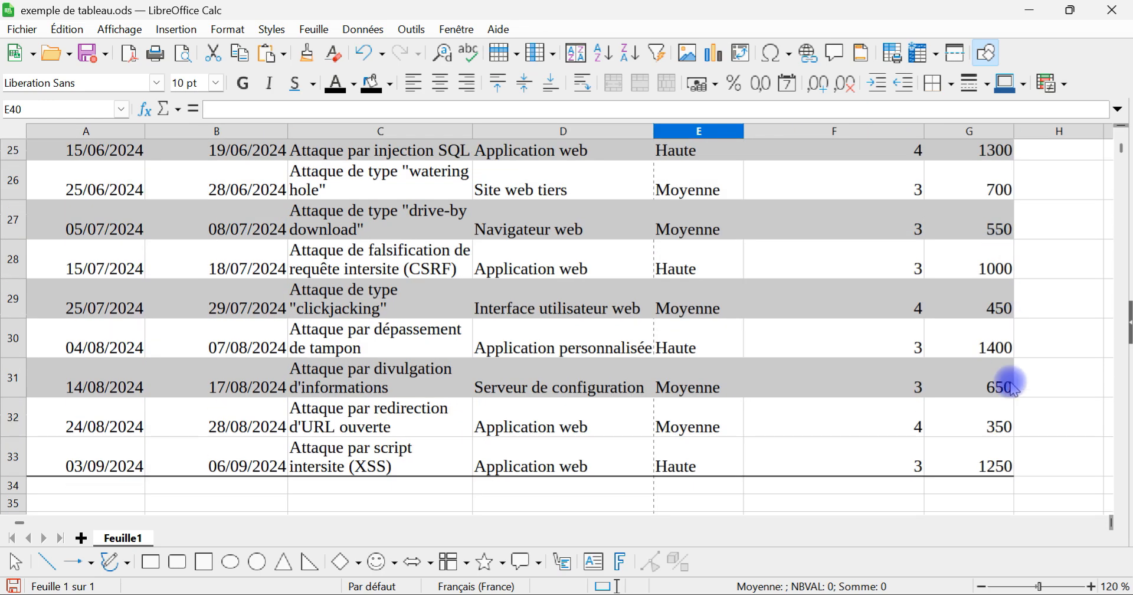
left_click(974, 463)
scroll(1018, 283, "up", 4)
scroll(1016, 281, "up", 4)
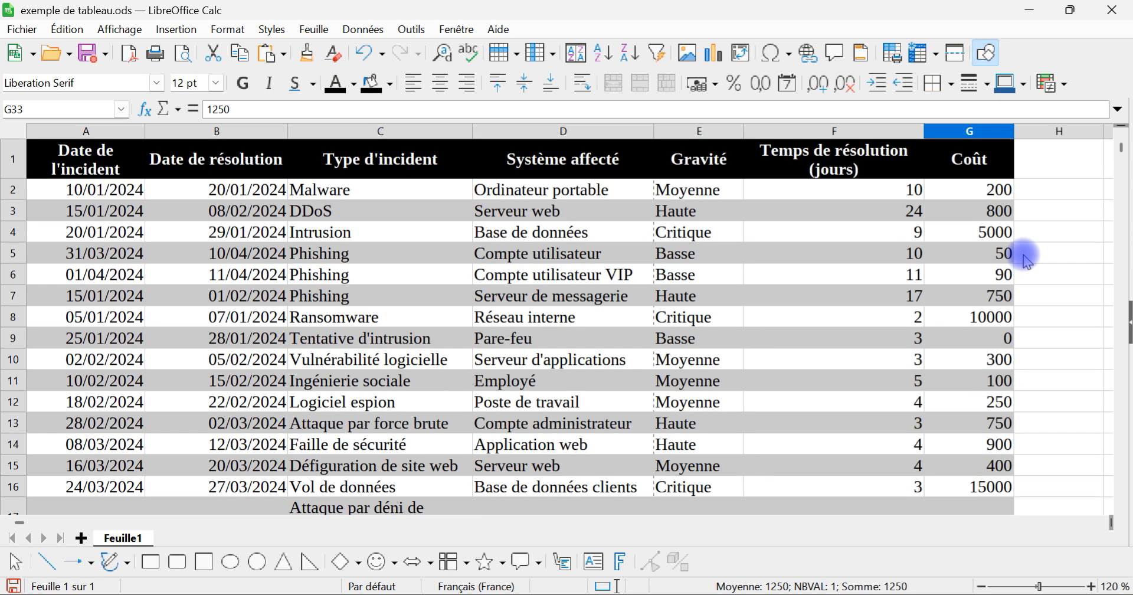
left_click(975, 195, "shift")
right_click(962, 193)
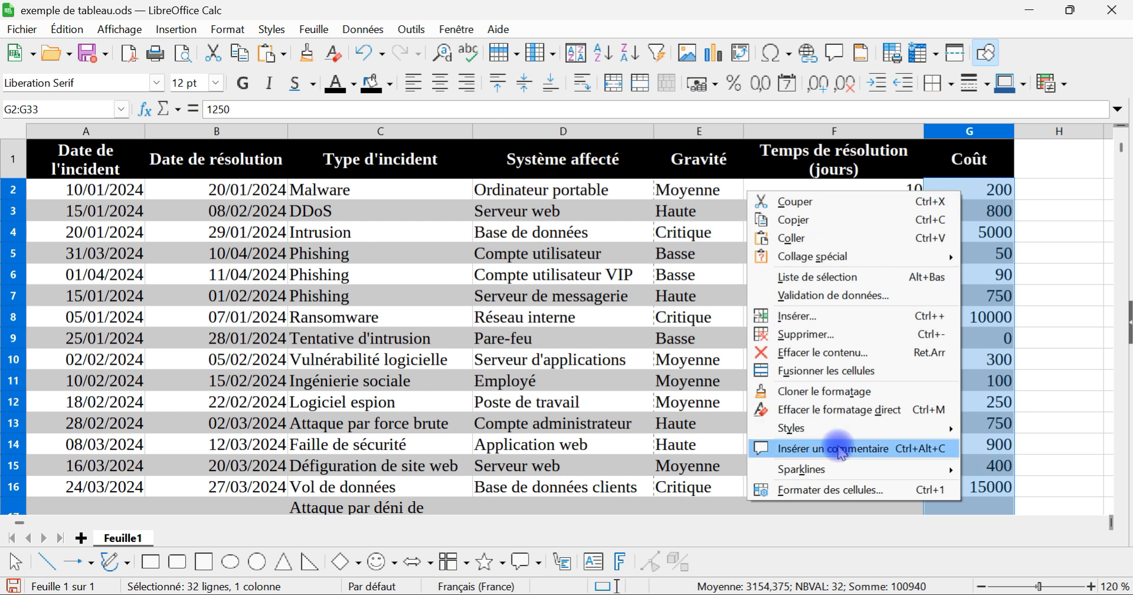
left_click(835, 490)
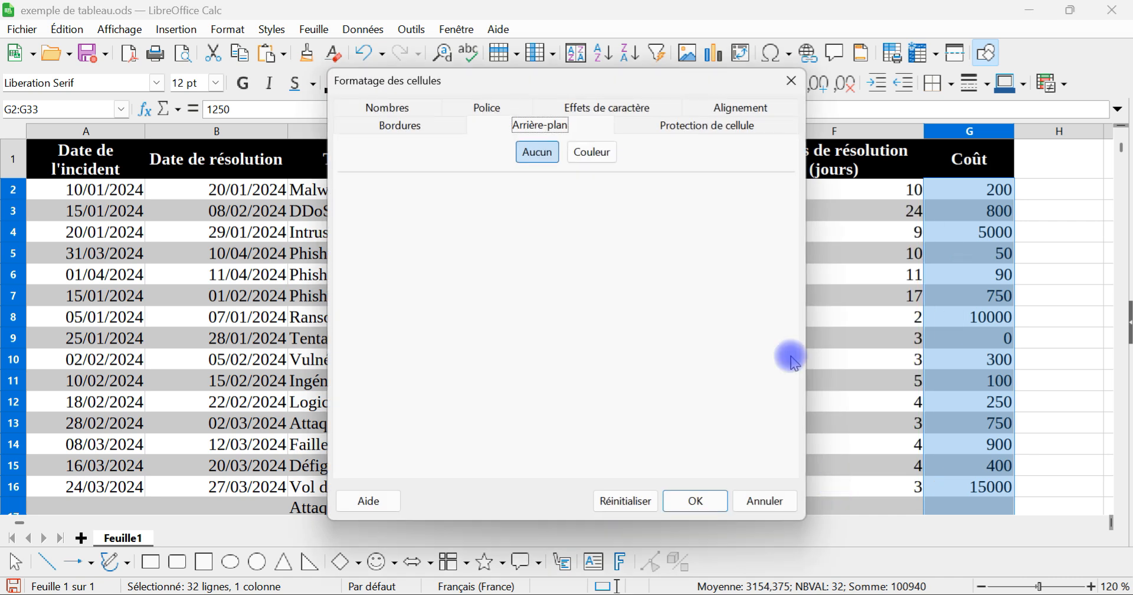
left_click(387, 108)
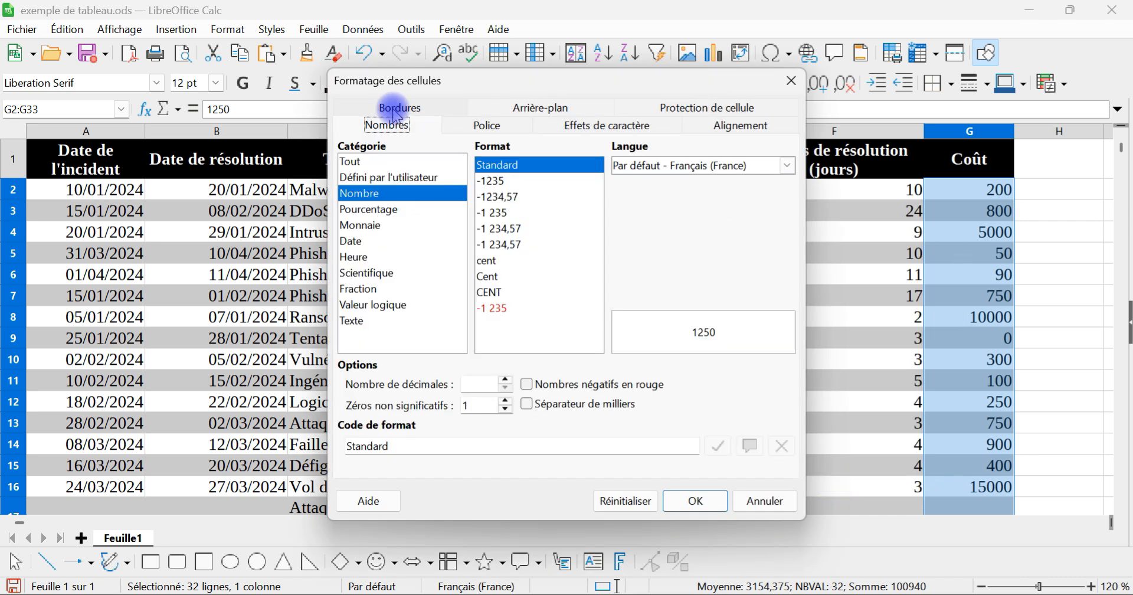
left_click(365, 227)
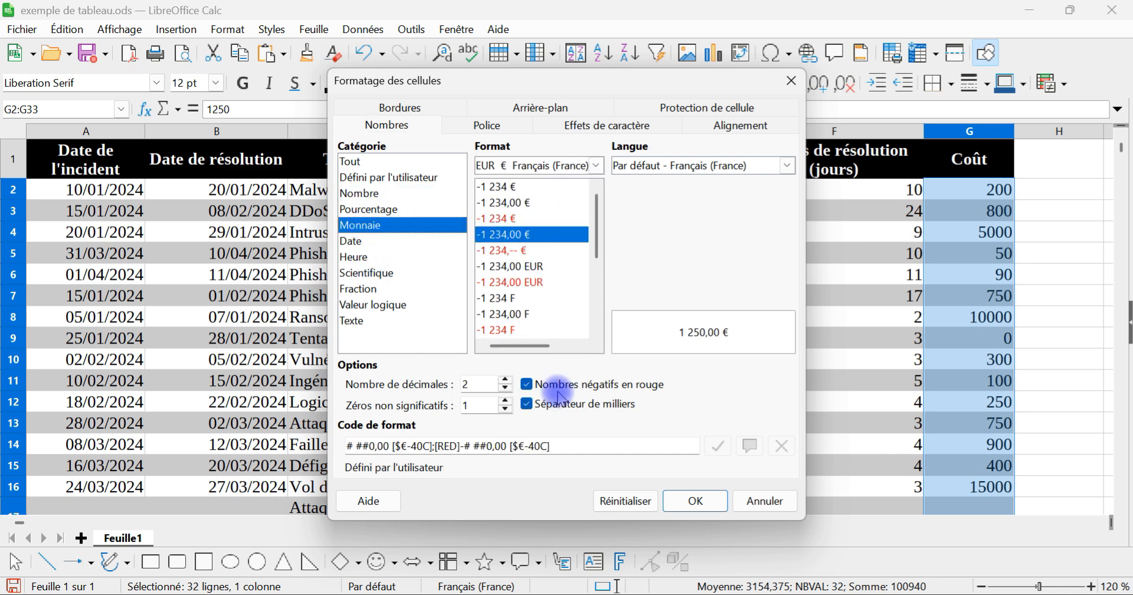
left_click(697, 501)
Step: Review the euro amounts in the Coût column and widen column G slightly
scroll(998, 301, "down", 5)
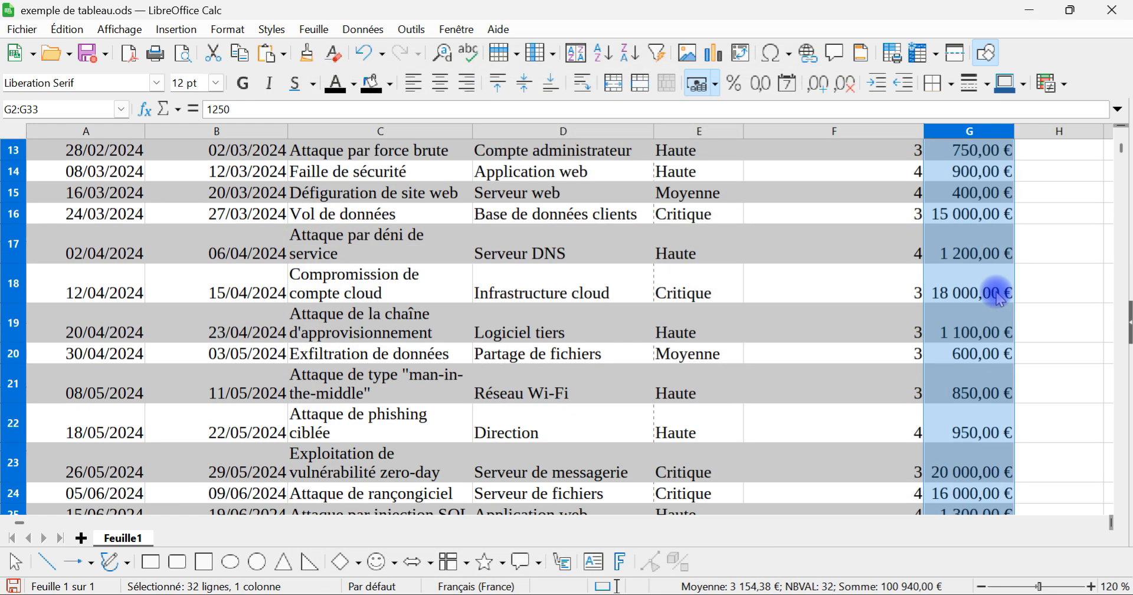
scroll(999, 298, "up", 5)
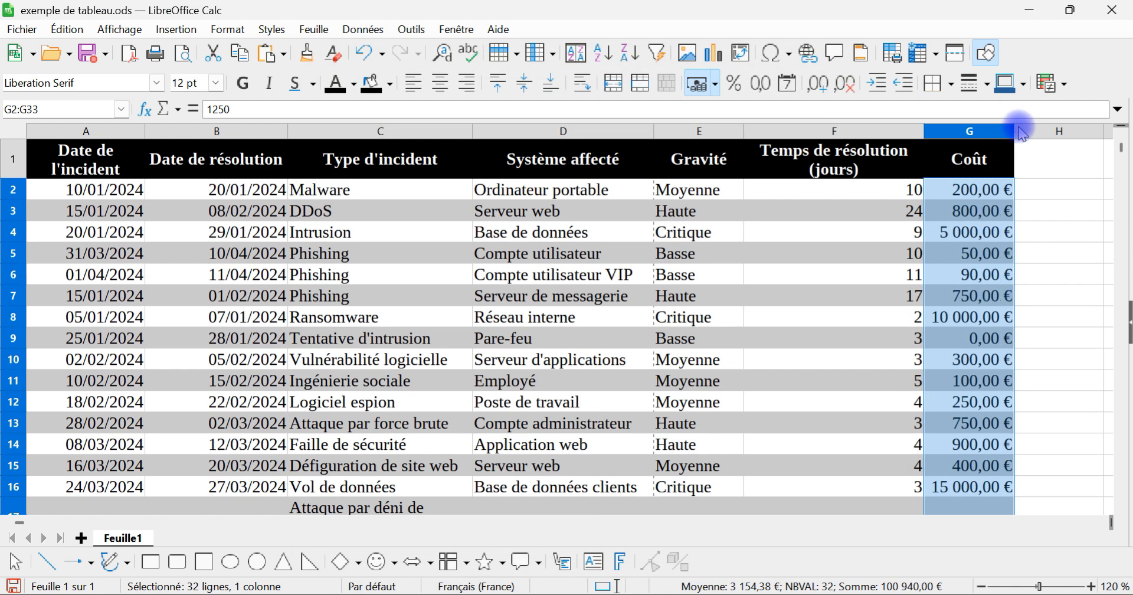
left_click_drag(1014, 128, 1040, 129)
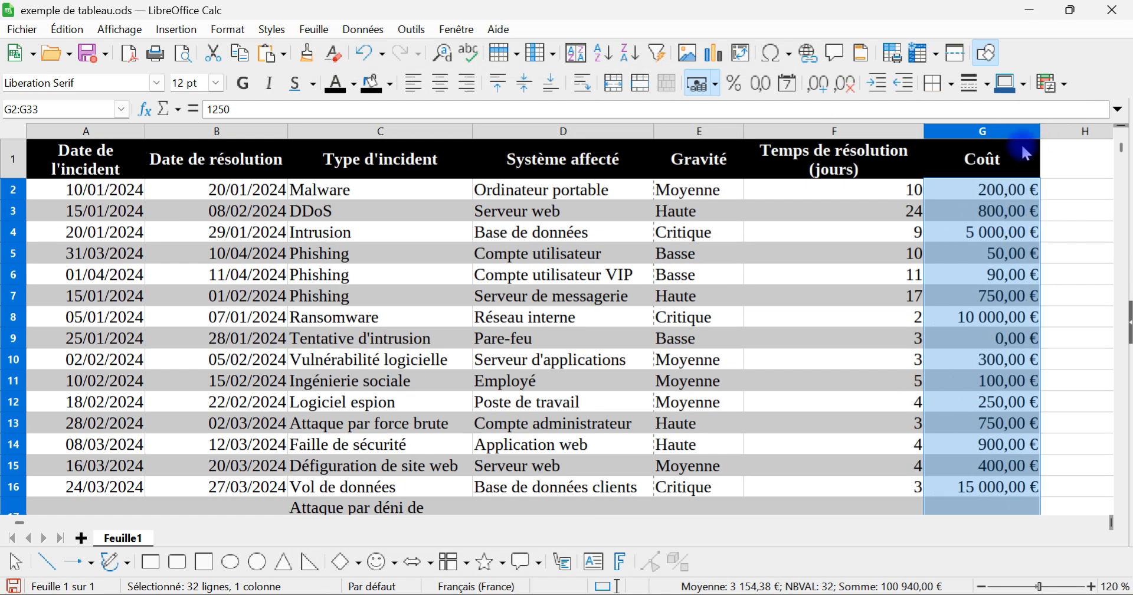
Step: Centre the contents of the whole Temps de résolution (jours) column F horizontally
left_click(870, 133)
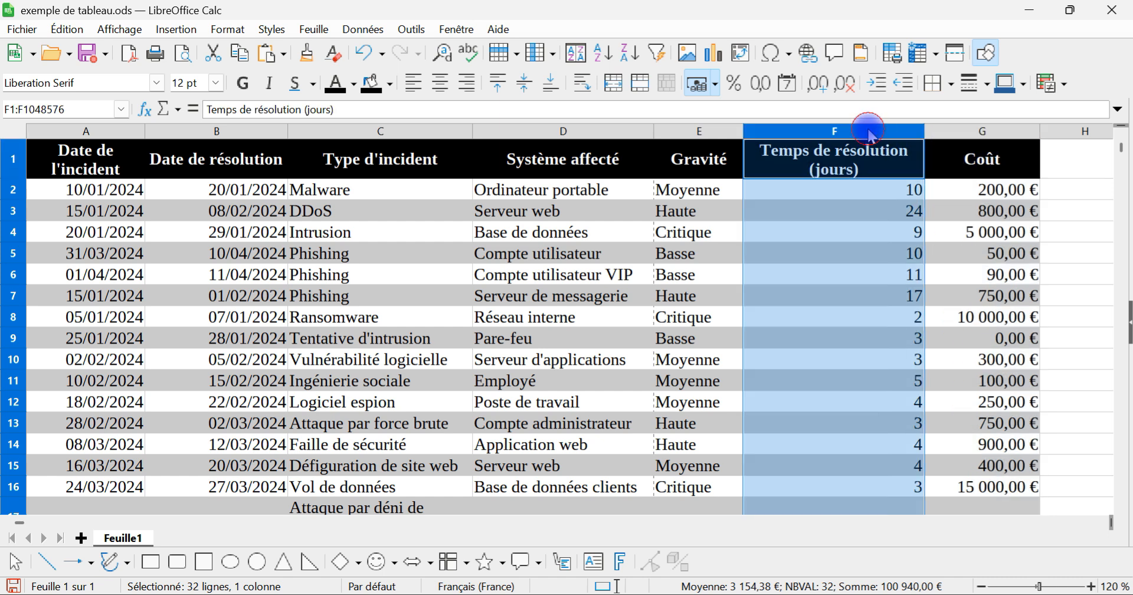
left_click(442, 85)
left_click(868, 276)
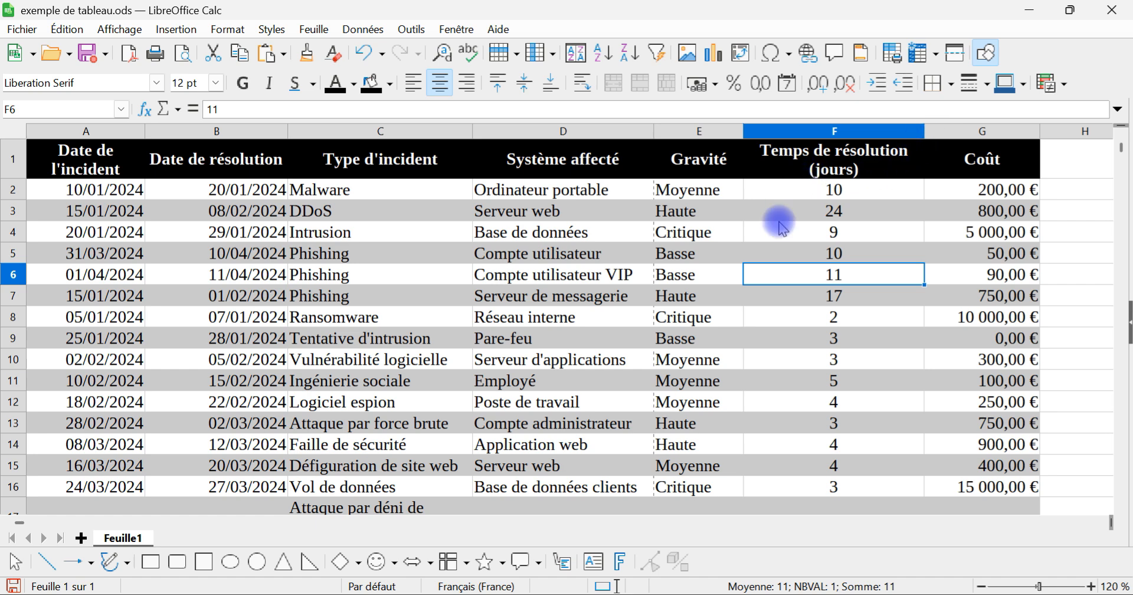
scroll(726, 313, "down", 2, "ctrl")
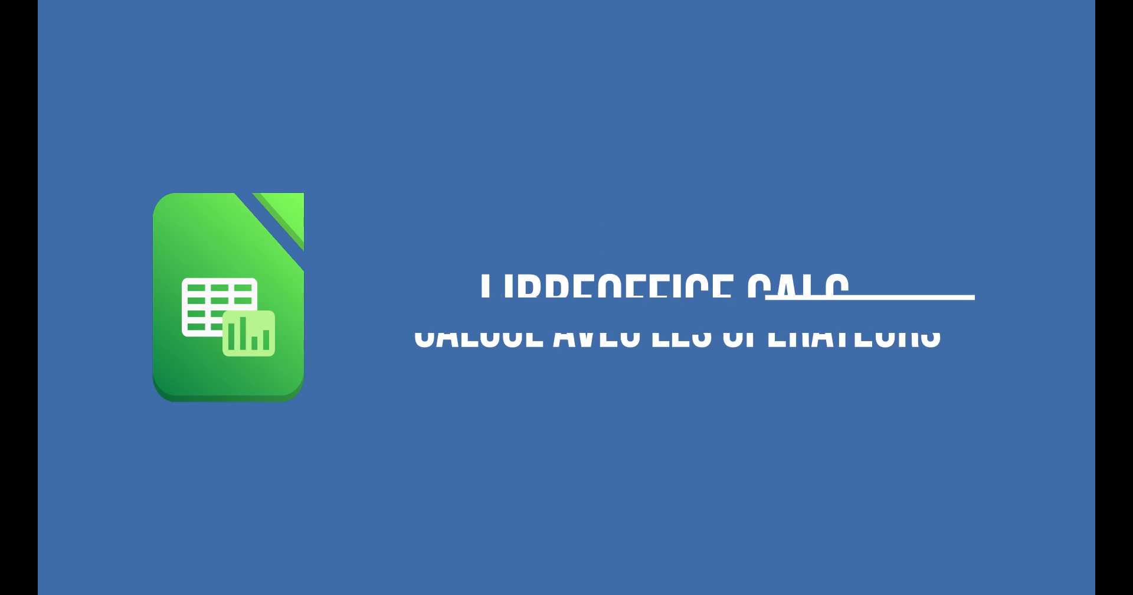
Step: Enter the formula =G2/F2 in cell H2 to divide the cost by the resolution time
left_click(730, 248)
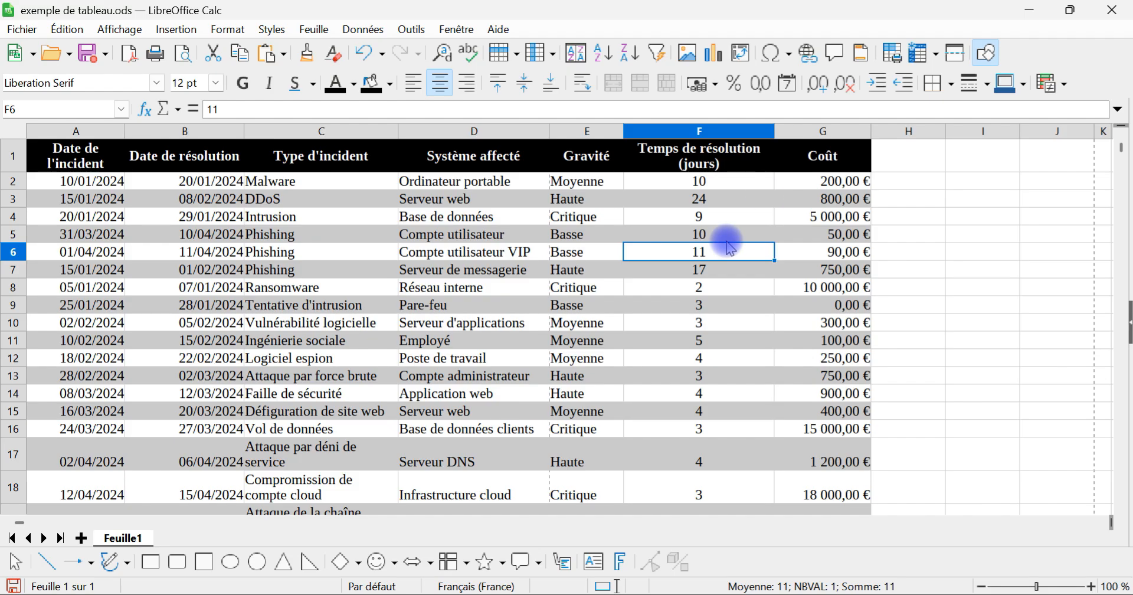
left_click(894, 186)
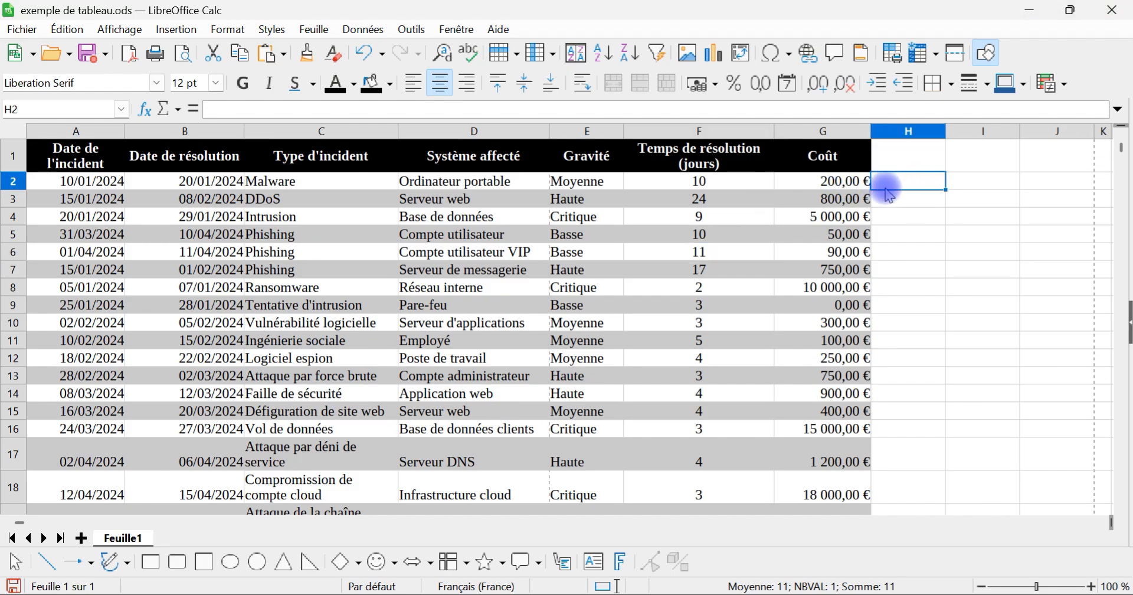
scroll(894, 186, "up", 4)
scroll(834, 324, "right", 2)
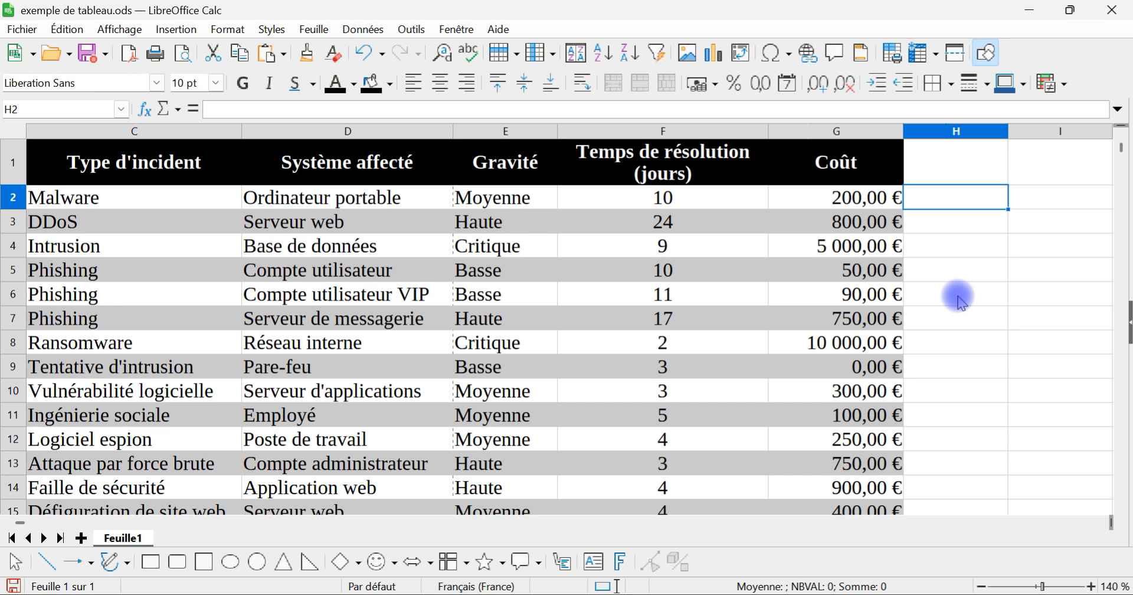
type("=")
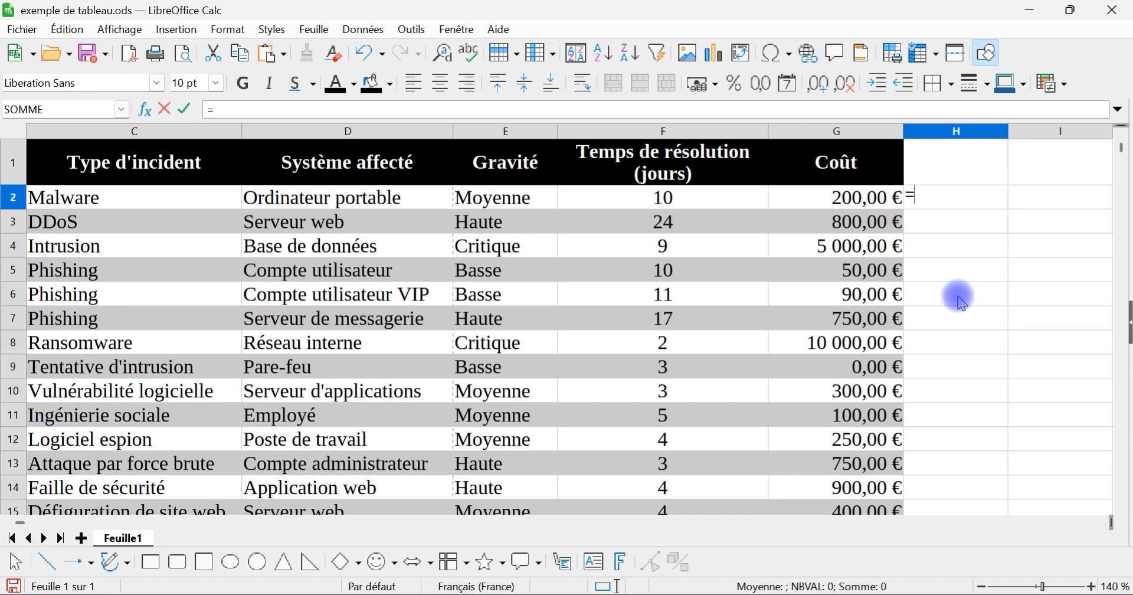
left_click(828, 205)
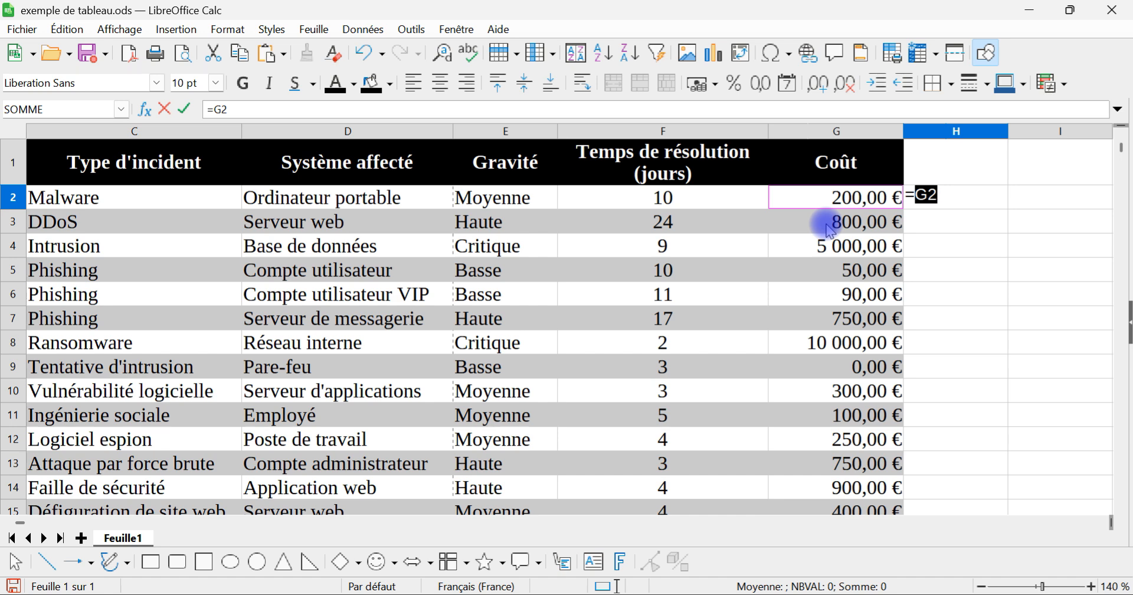
type("/")
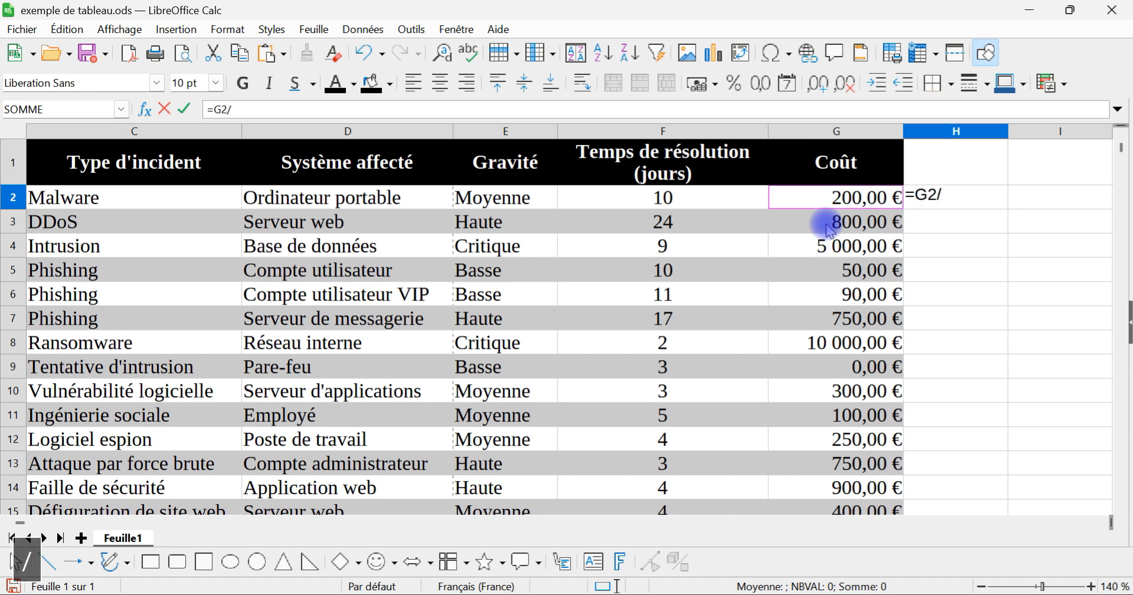
left_click(725, 202)
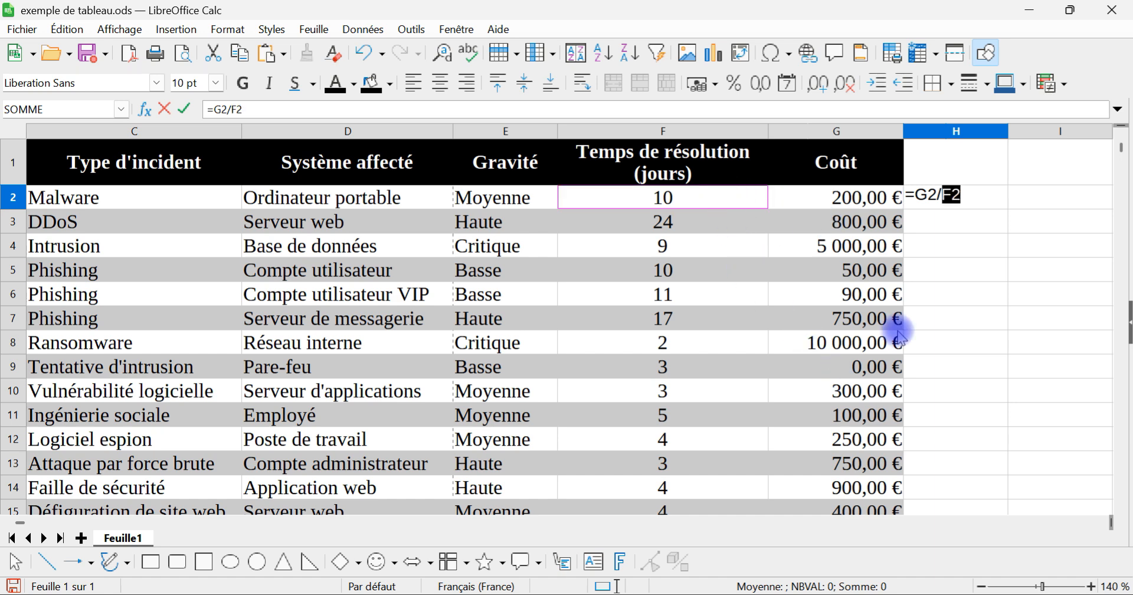
key("Return")
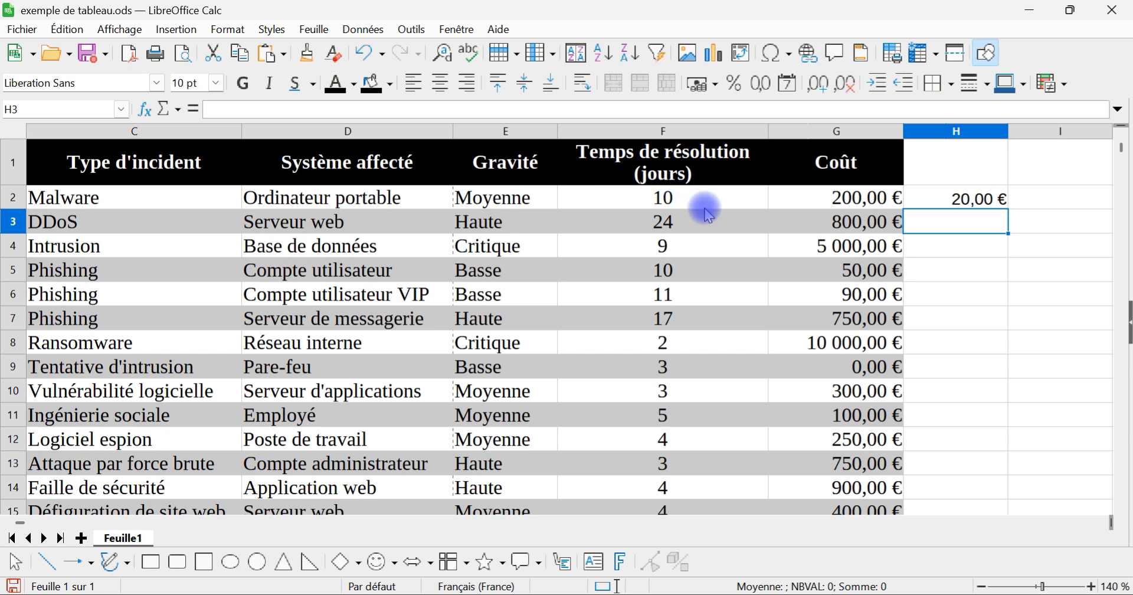
Step: Fill the formula of H2 down to H33 and check the cell references of the copied formula in H4
left_click(994, 197)
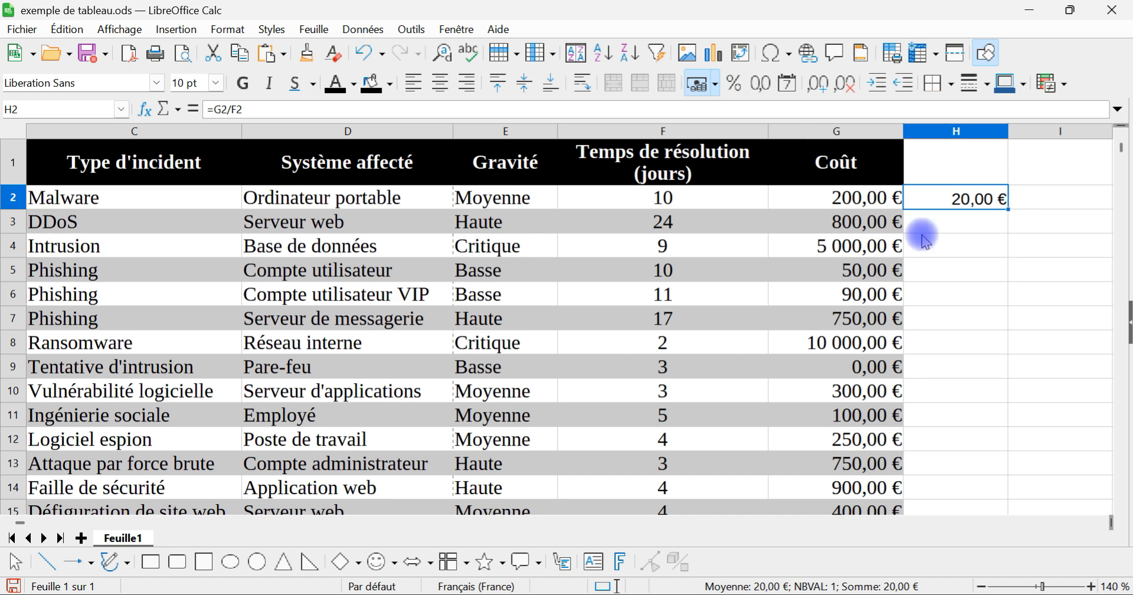
scroll(870, 237, "down", 5)
scroll(871, 261, "down", 1)
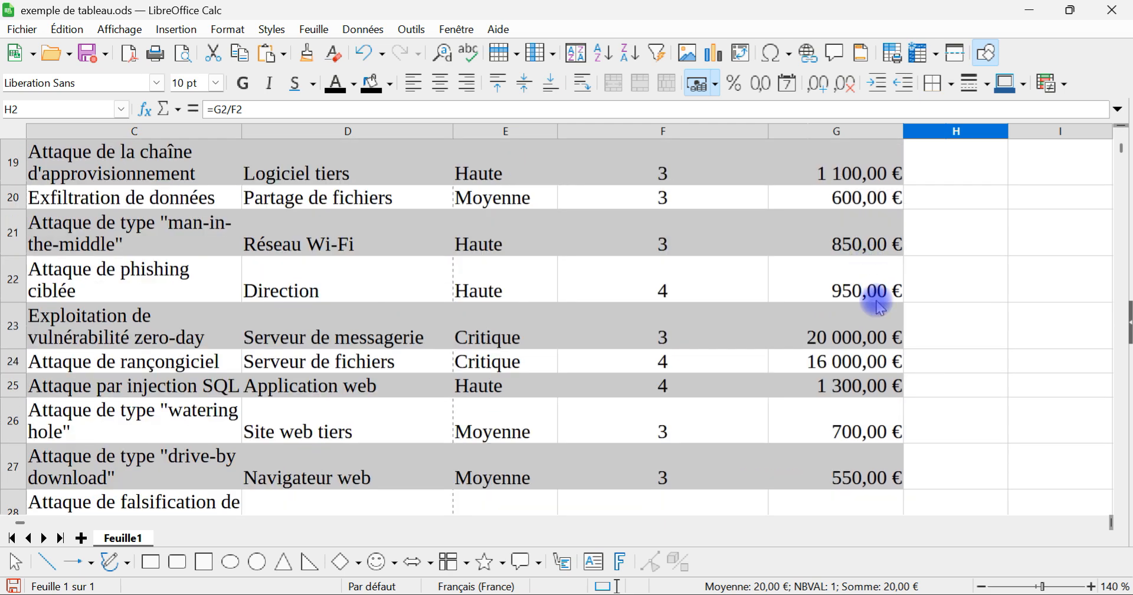
scroll(875, 472, "up", 6)
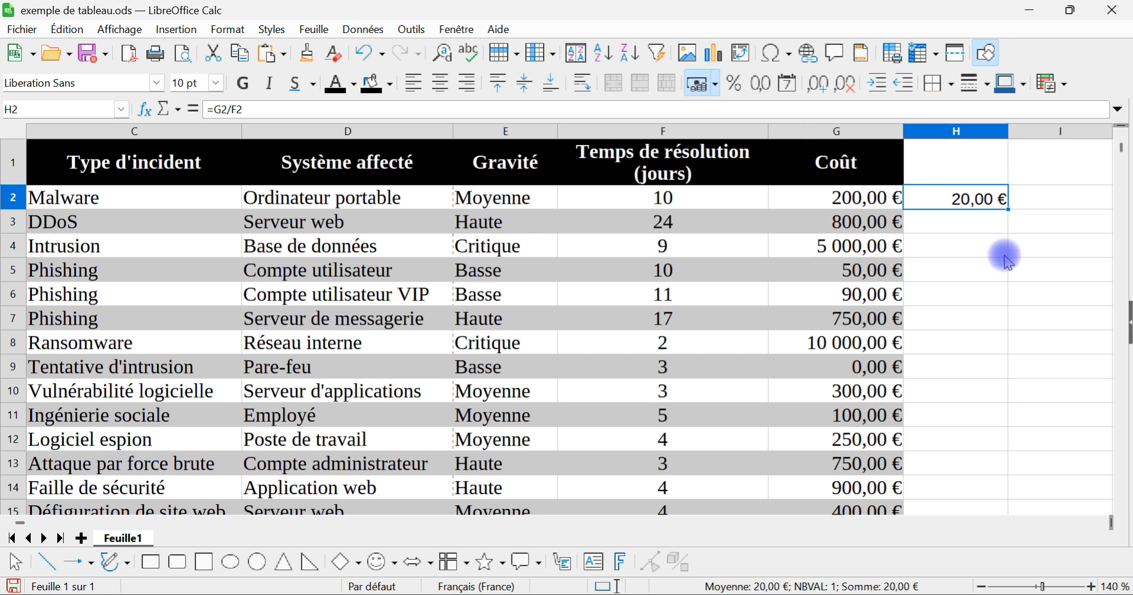
double_click(1009, 208)
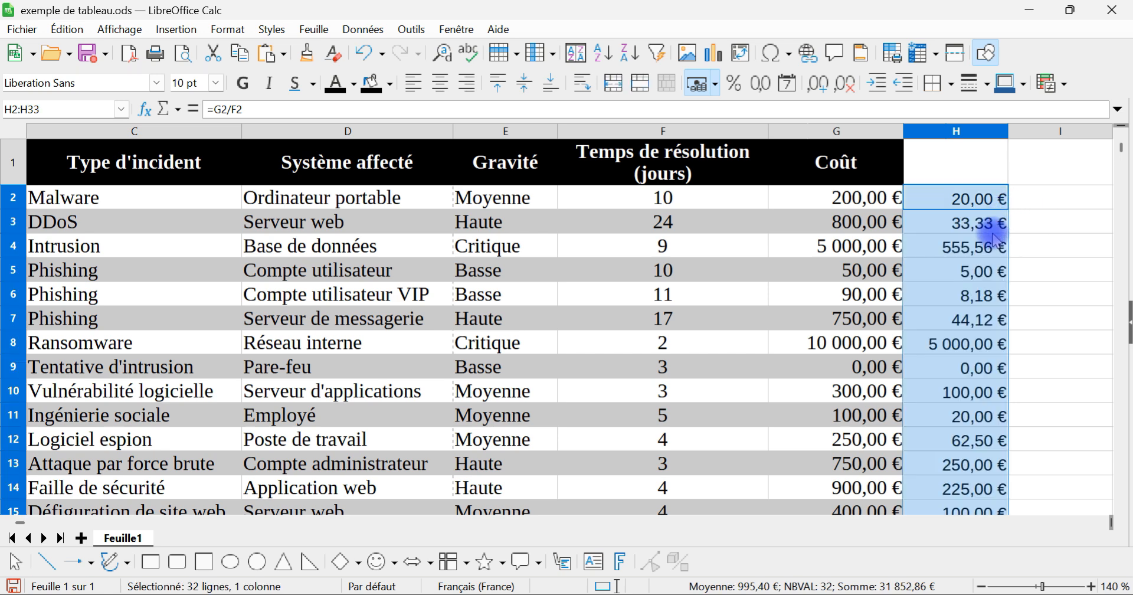
double_click(975, 246)
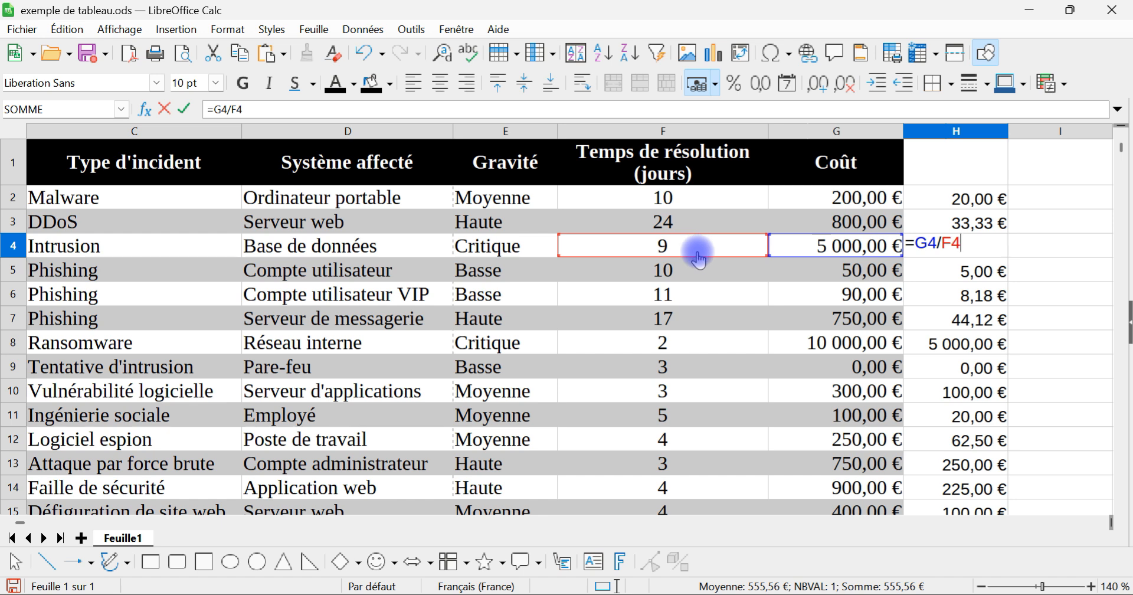
key("Return")
Step: Extend the Coût header from G1 into H1 and change the text of H1 to "Coût par jour"
left_click(964, 169)
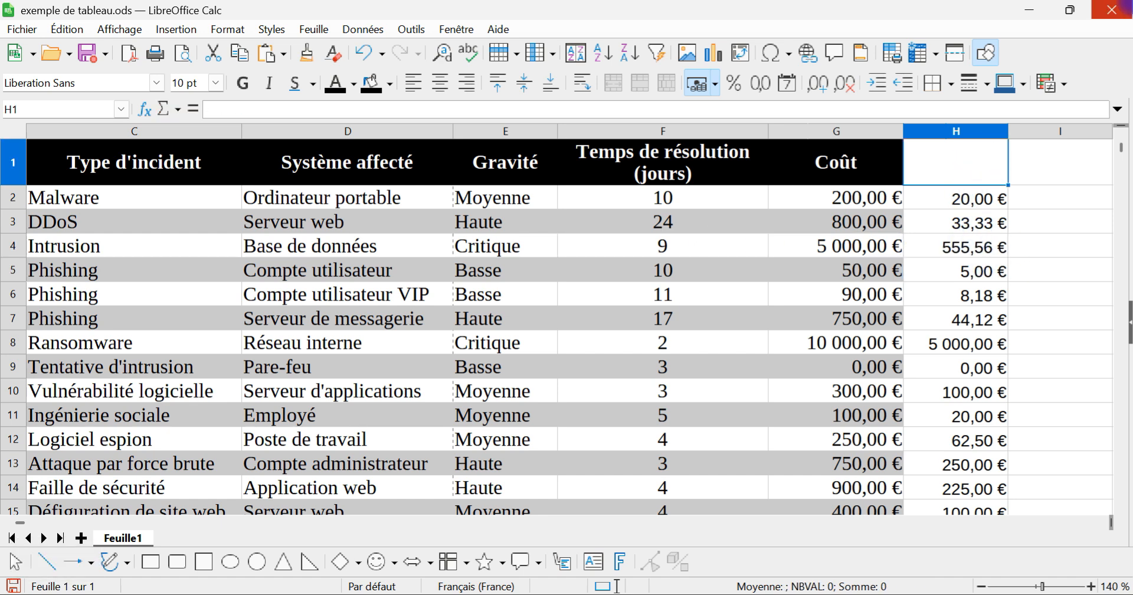
left_click(847, 160)
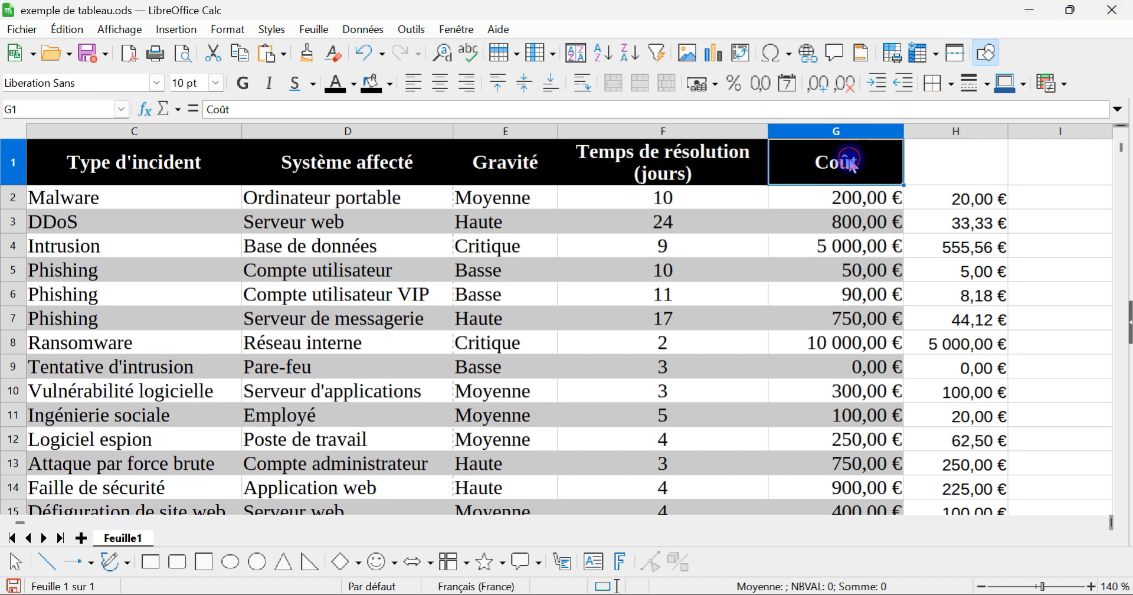
left_click_drag(905, 184, 961, 165)
double_click(971, 151)
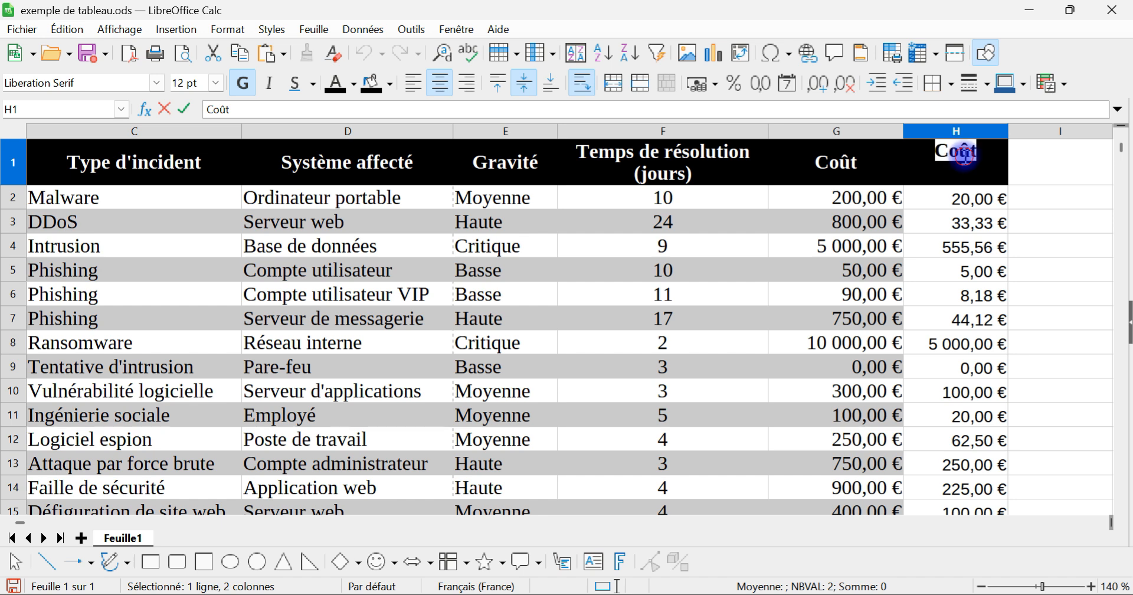
key("Right")
type("par jour")
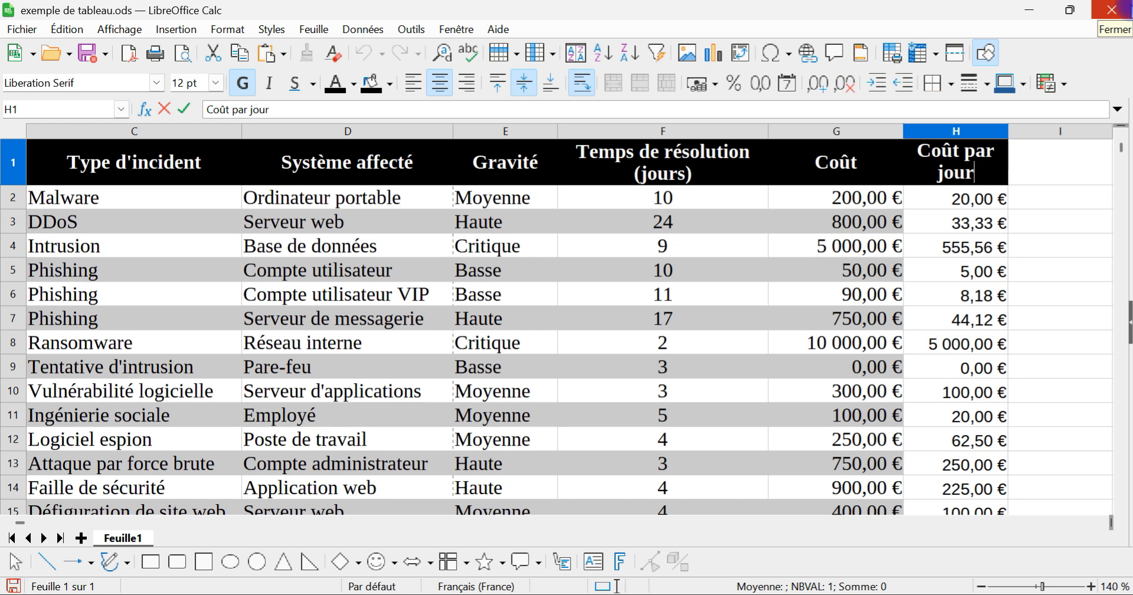
key("Return")
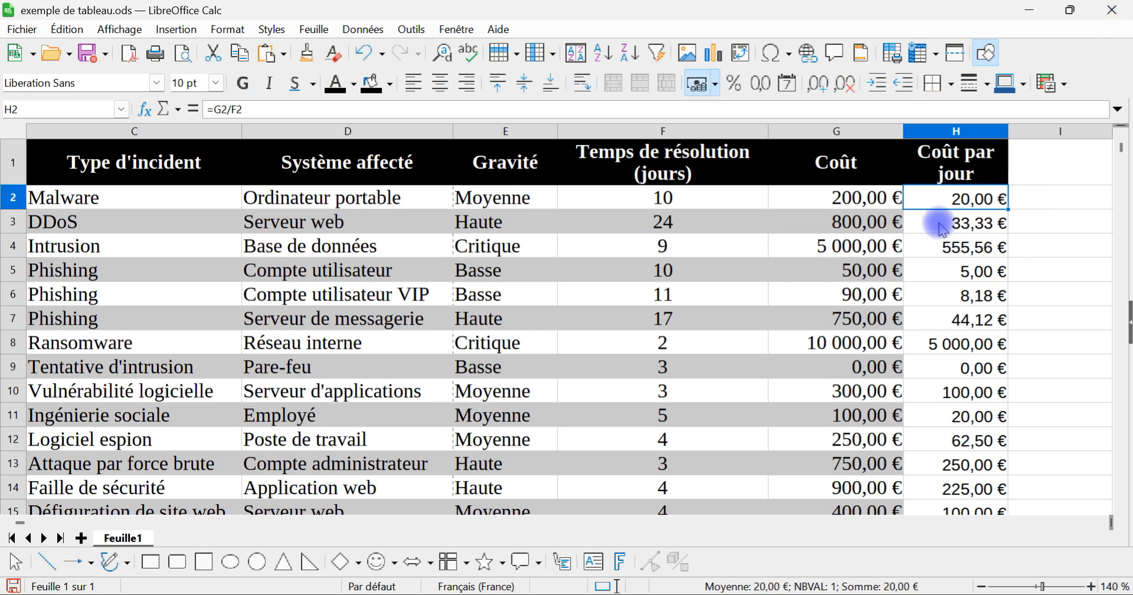
Step: Clone the formatting of the cost cells G2:G27 onto the cost-per-day cells starting at H2
left_click(868, 199)
scroll(872, 242, "down", 6)
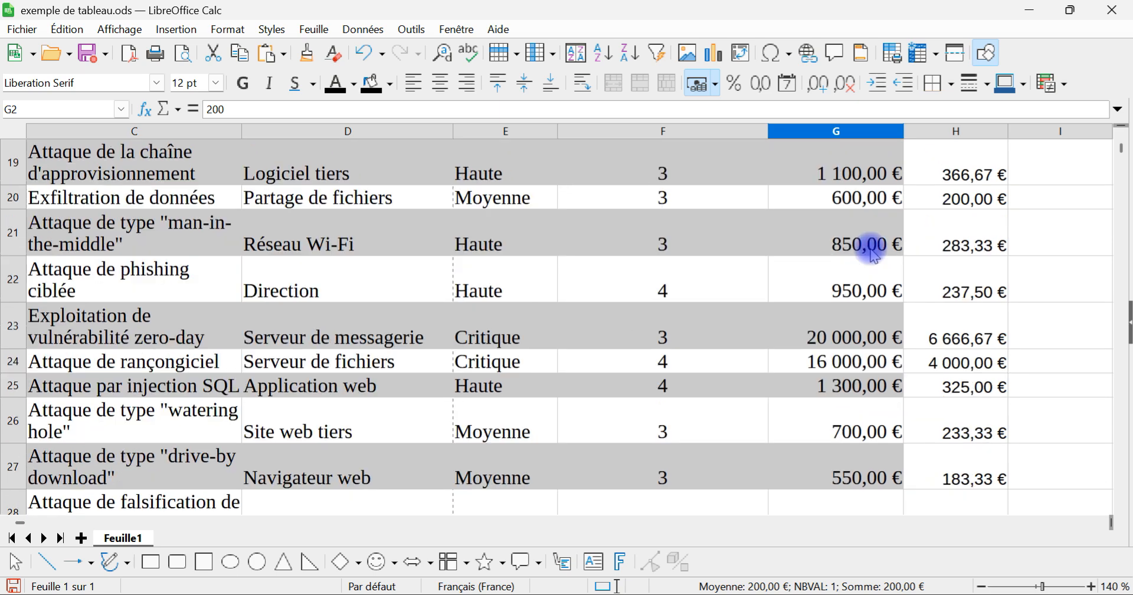
left_click(857, 479, "shift")
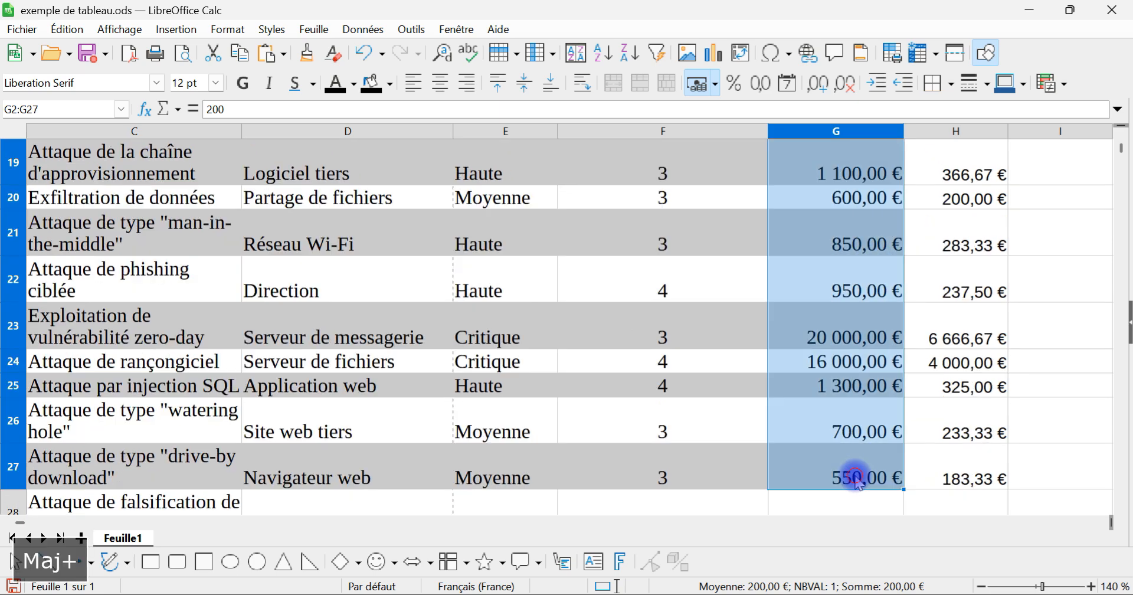
scroll(949, 378, "up", 6)
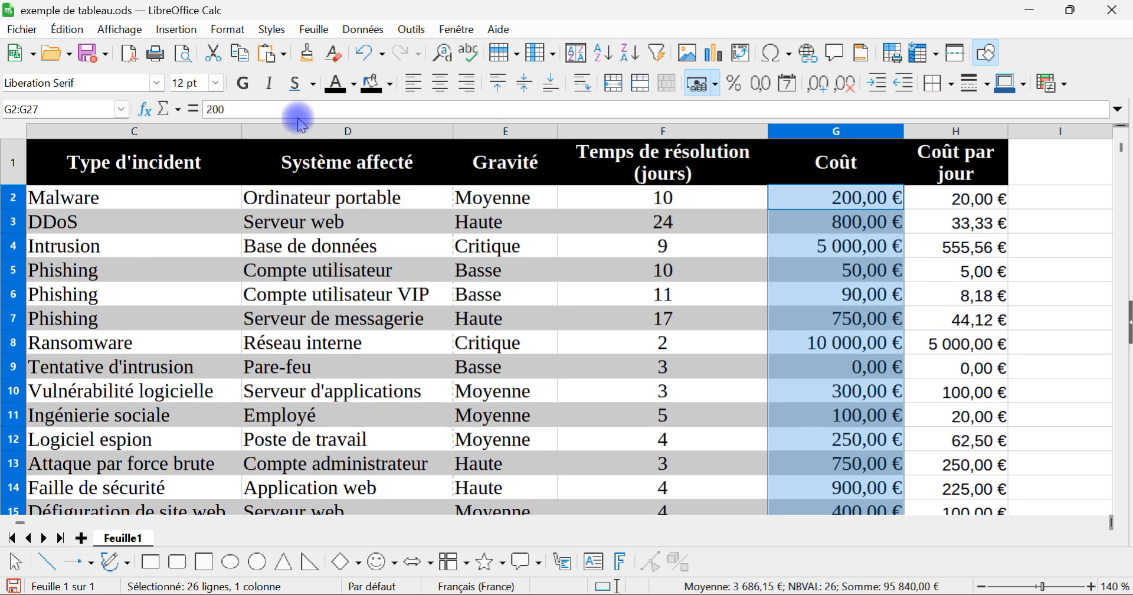
left_click(307, 54)
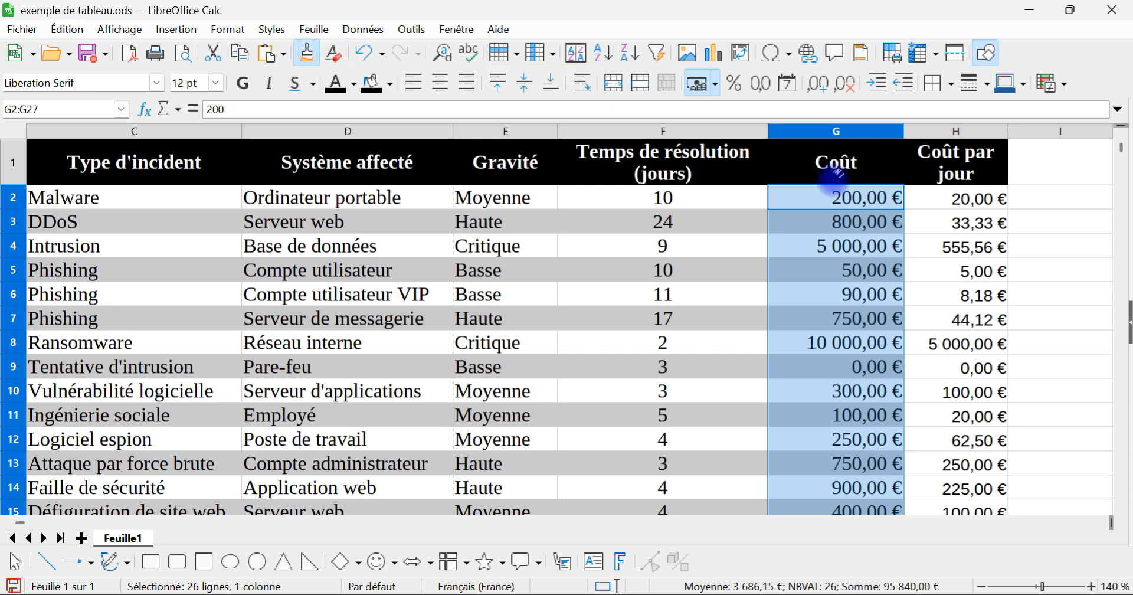
left_click(932, 202)
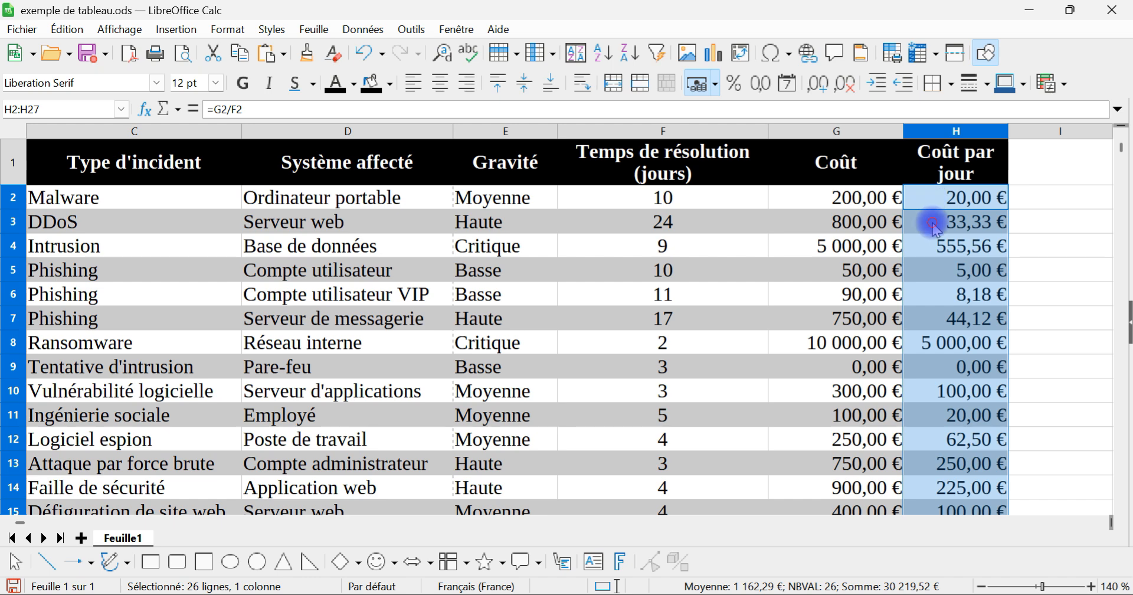
left_click(931, 222)
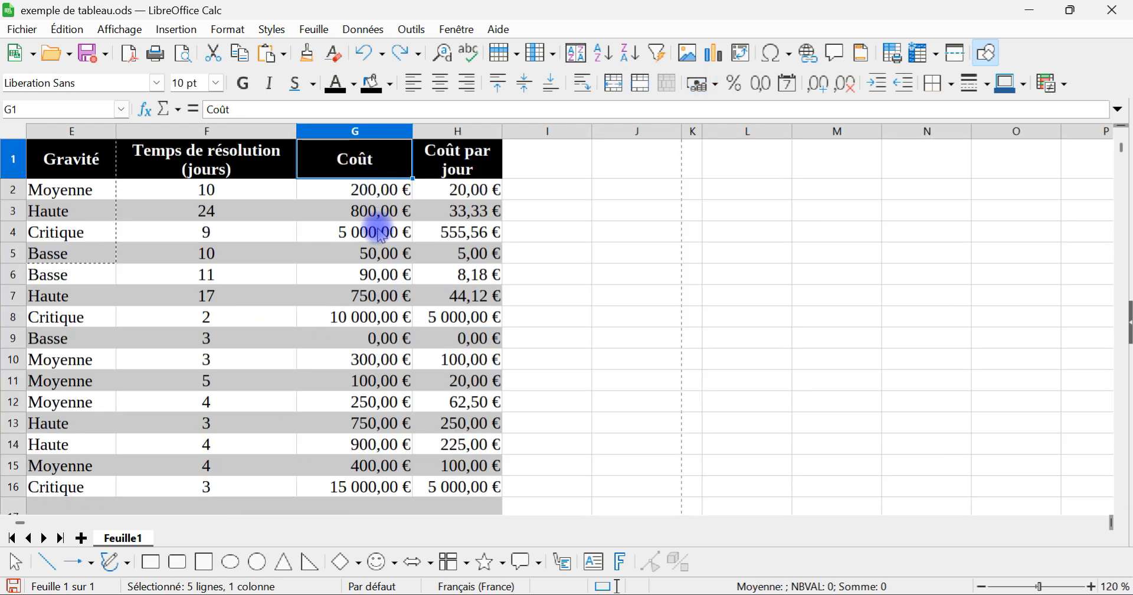
Step: Insert the SOMME function over G2:G33 in cell G34, the empty cell just below the Coût column
scroll(380, 230, "down", 3)
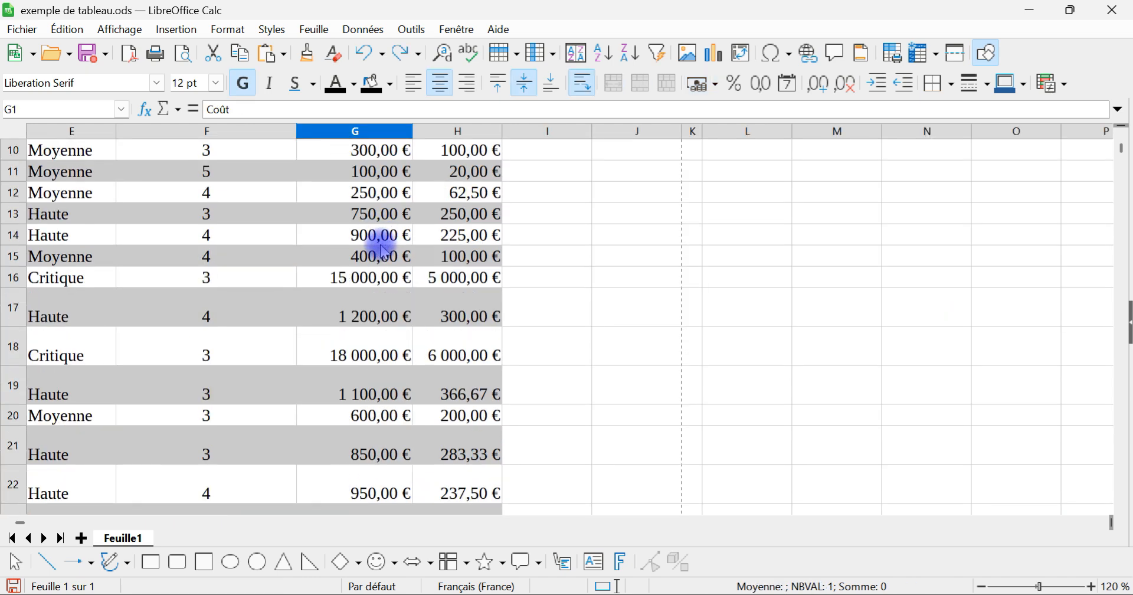
scroll(380, 245, "left", 3)
scroll(683, 246, "left", 1)
scroll(683, 245, "right", 1)
scroll(767, 225, "up", 1)
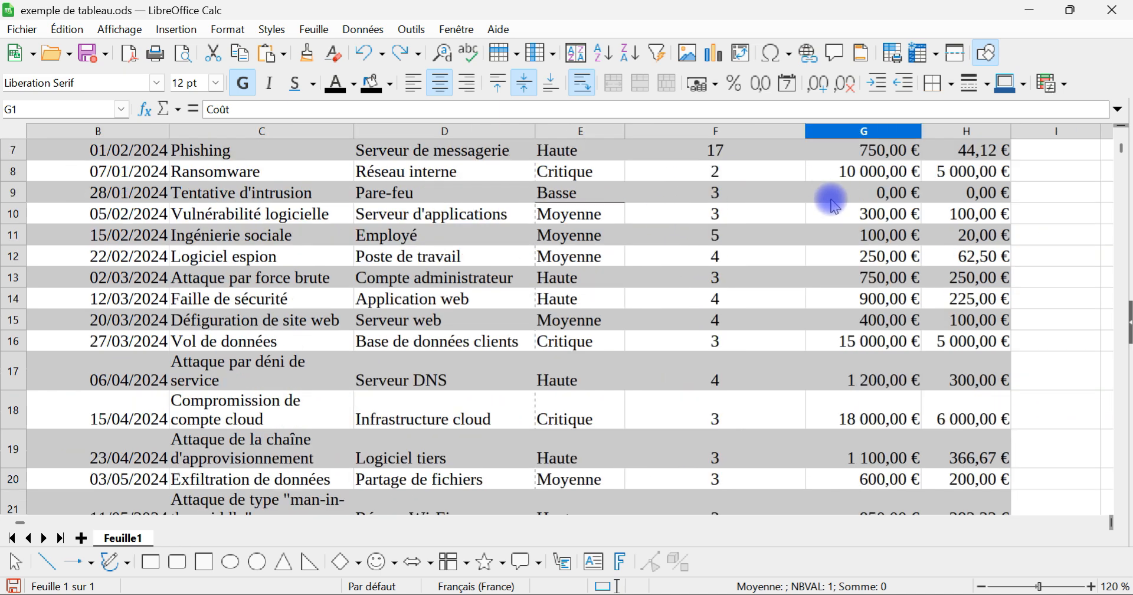
scroll(835, 195, "up", 2)
scroll(157, 230, "down", 4)
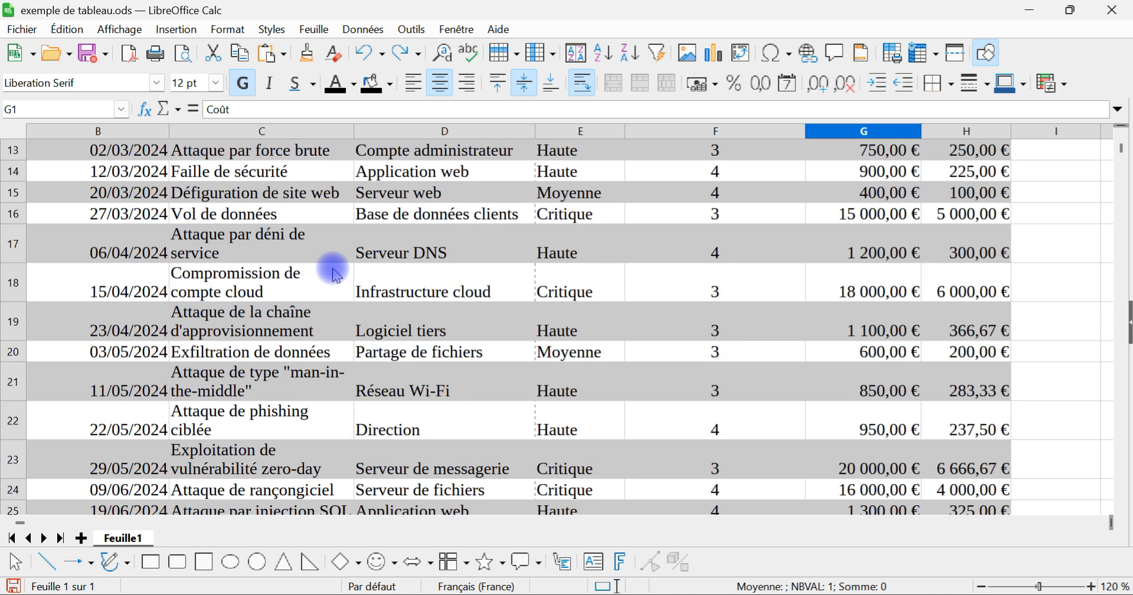
scroll(164, 236, "down", 4)
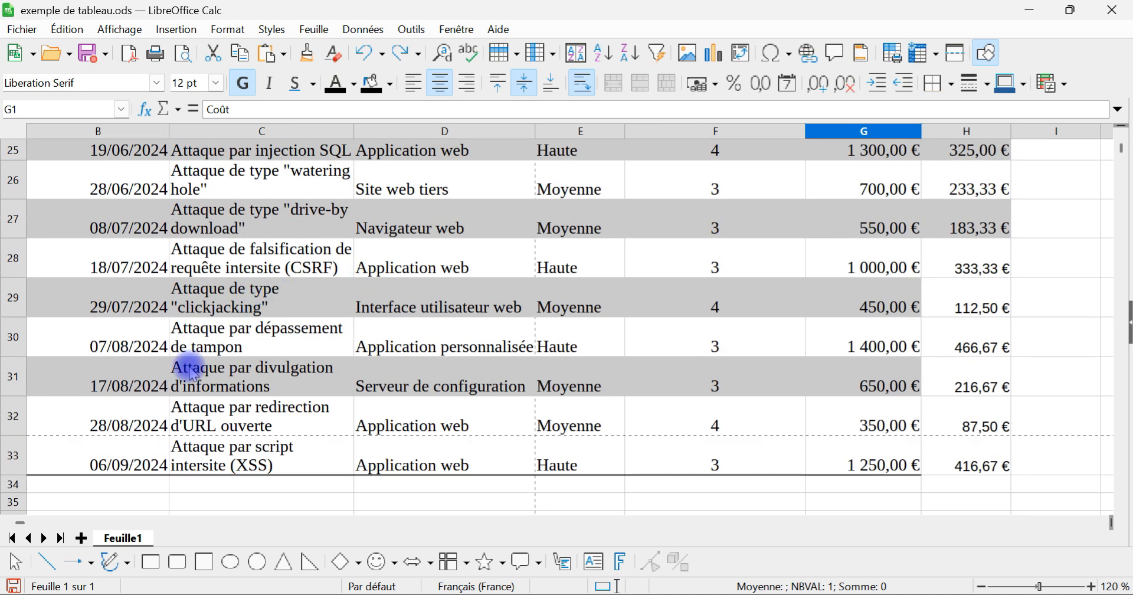
left_click(868, 489)
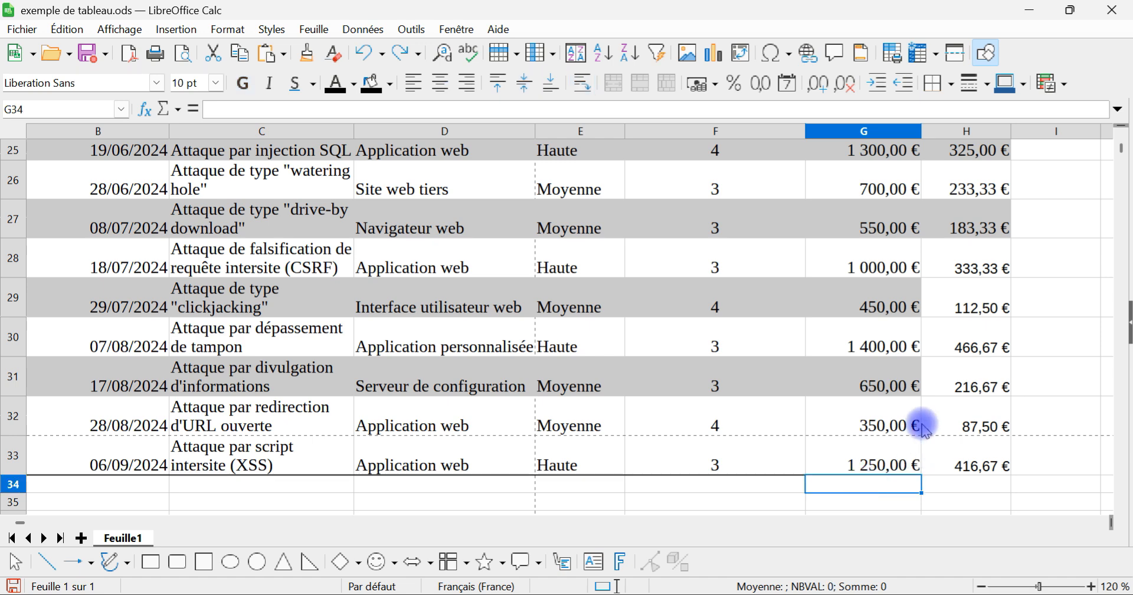
left_click(173, 110)
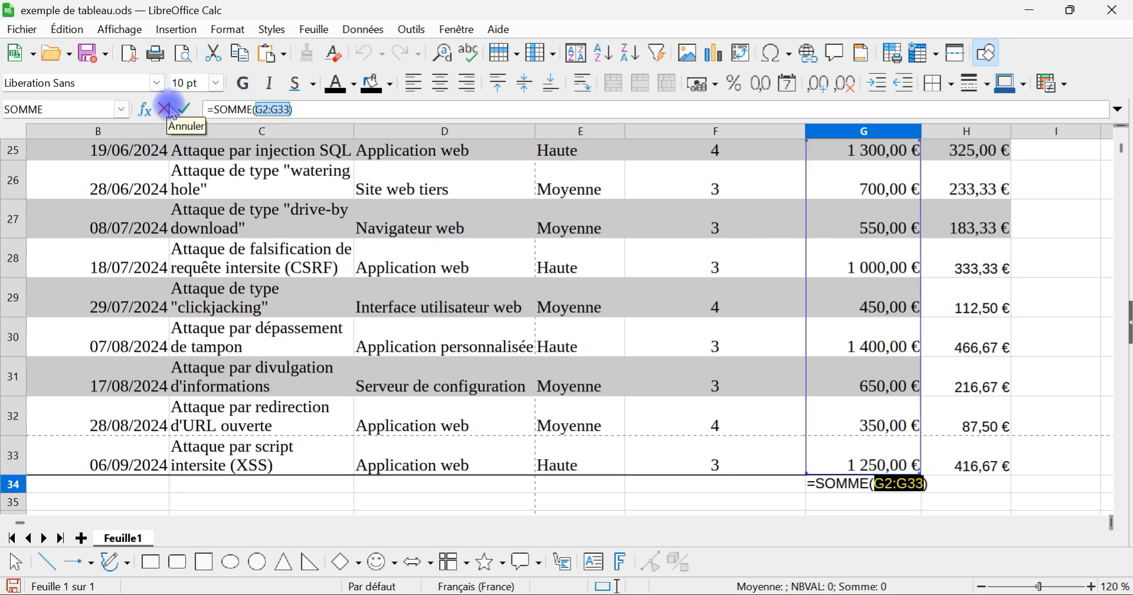
left_click(167, 109)
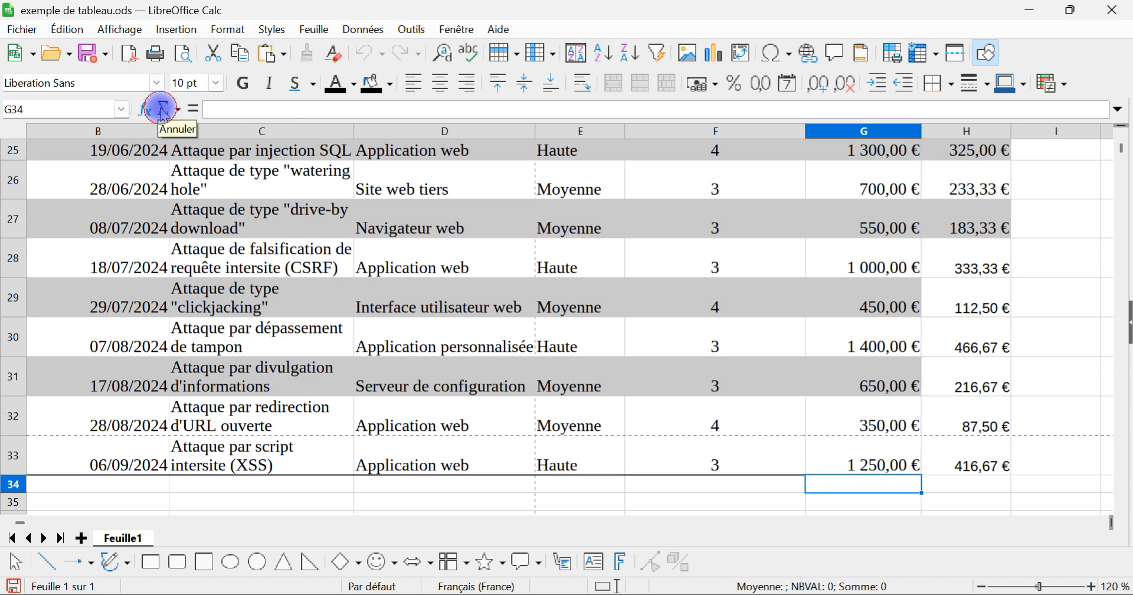
left_click(177, 109)
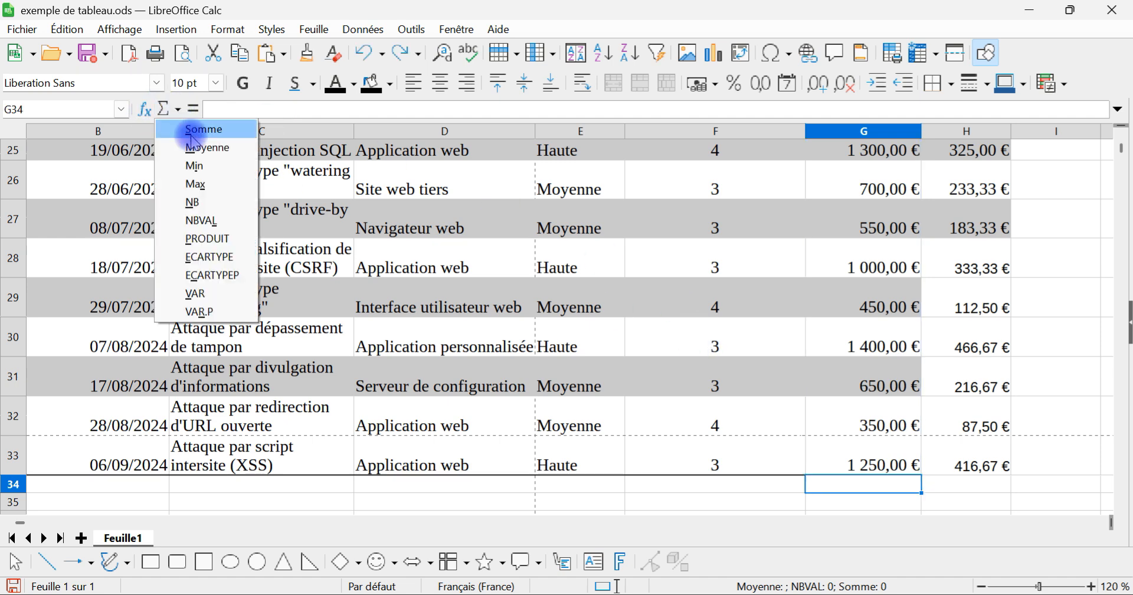
left_click(192, 129)
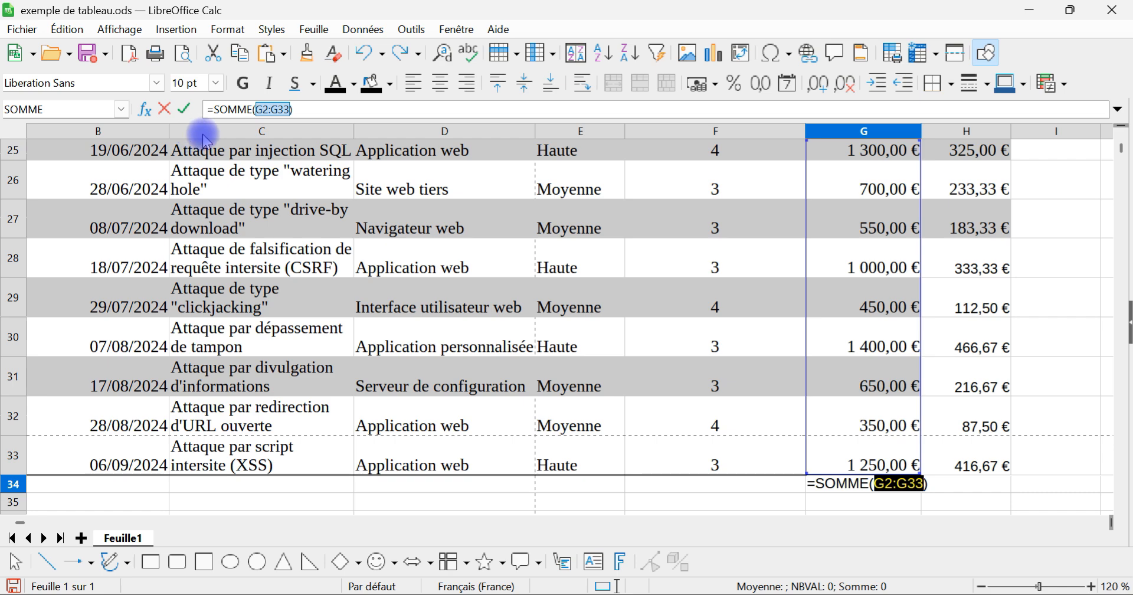
Step: Check the range G2:G33 of the sum against the Coût column and validate the formula in G34
scroll(993, 385, "up", 8)
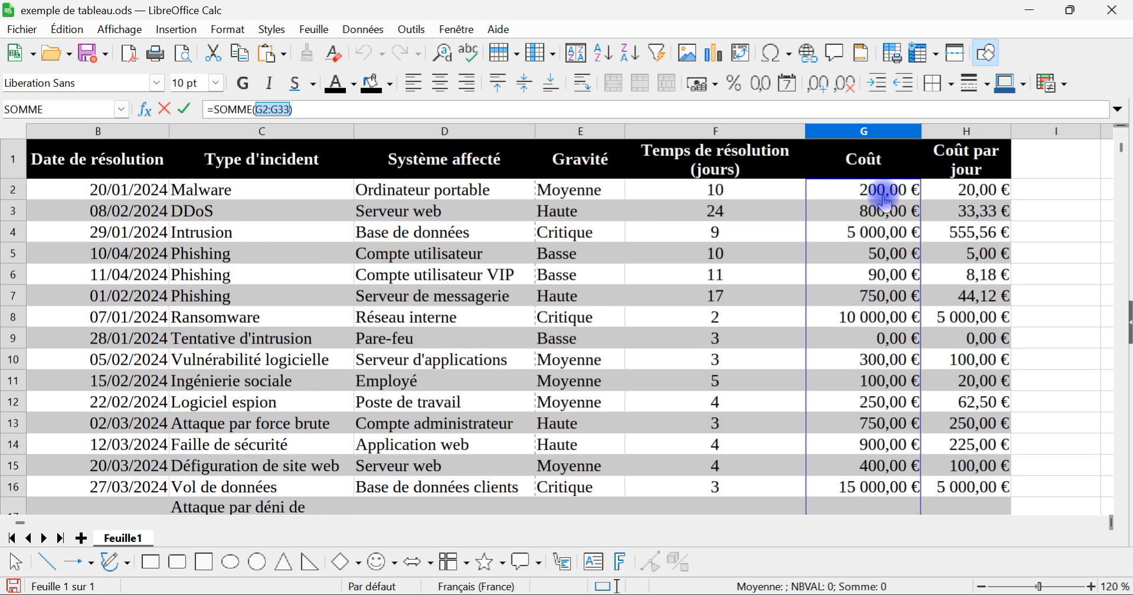
scroll(888, 372, "down", 3)
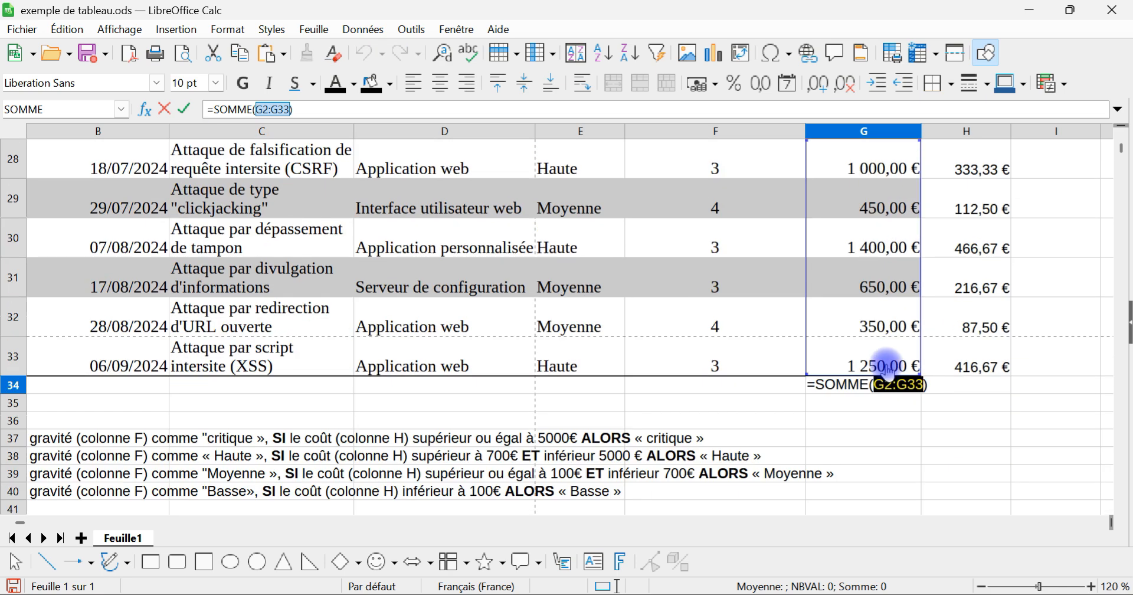
scroll(890, 329, "up", 5)
scroll(890, 236, "up", 4)
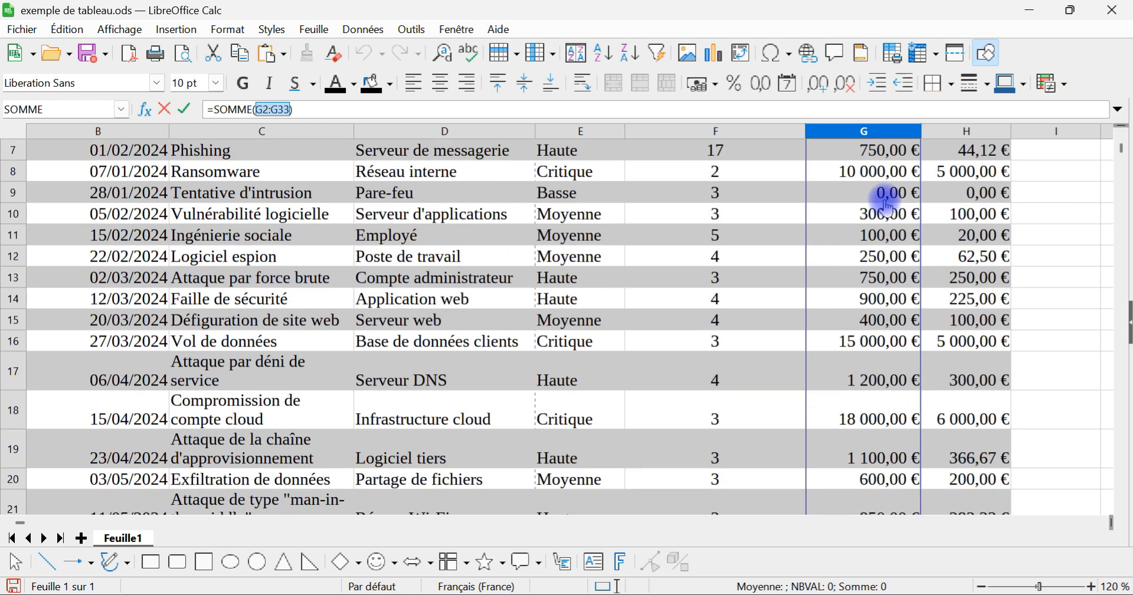
scroll(890, 223, "down", 7)
scroll(892, 234, "down", 2)
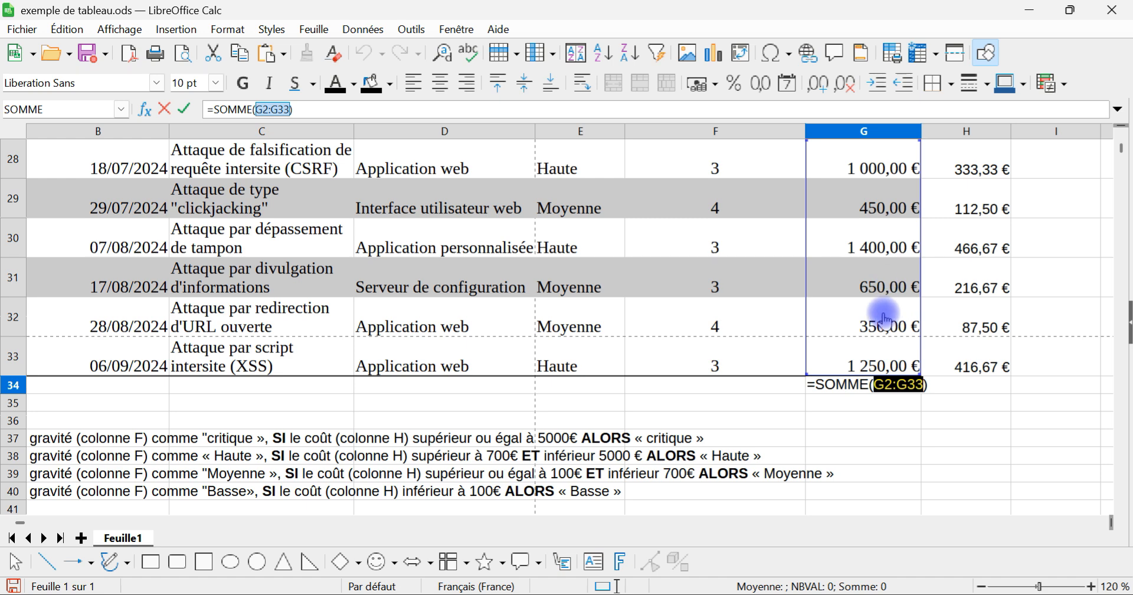
key("Return")
Step: Rewrite the formula in G34 manually as =SOMME(G2:G33), picking the range of costs in the sheet
double_click(873, 384)
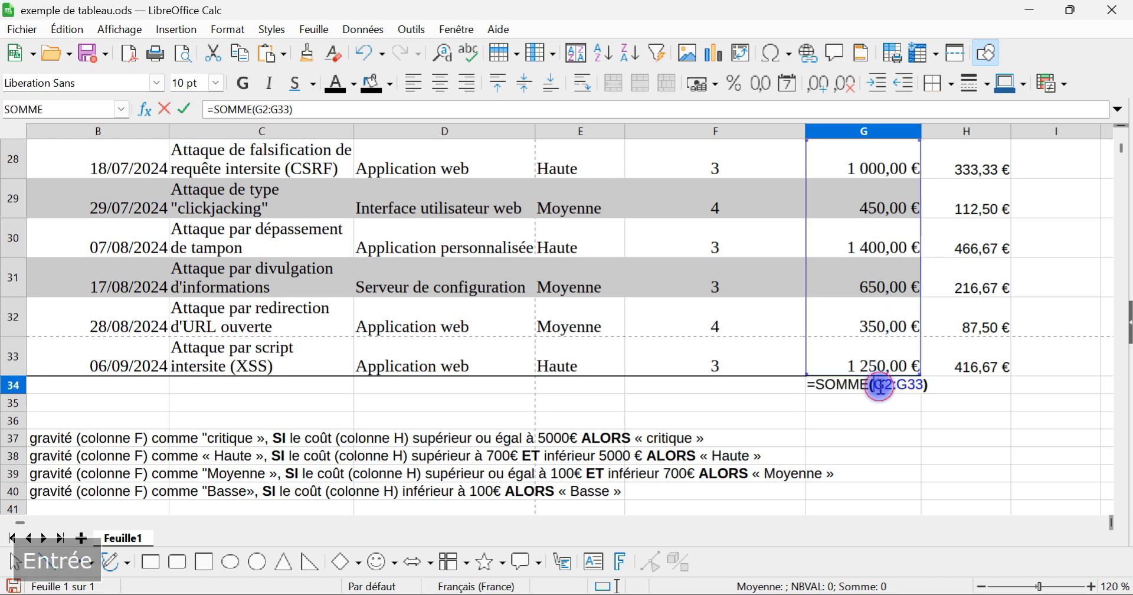
key("Home")
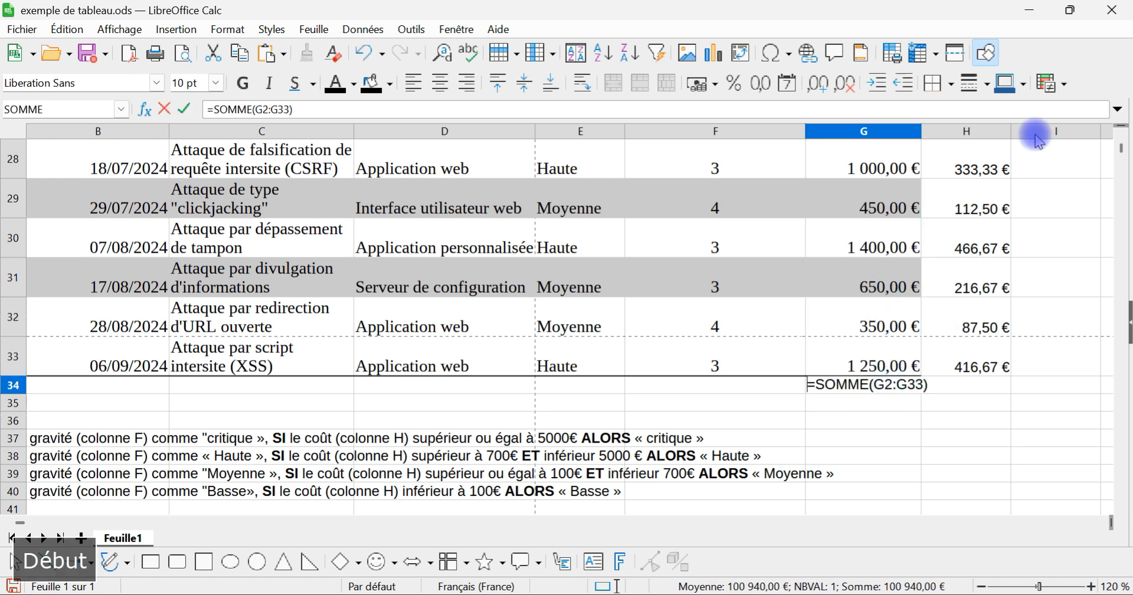
key("shift+End")
type("=")
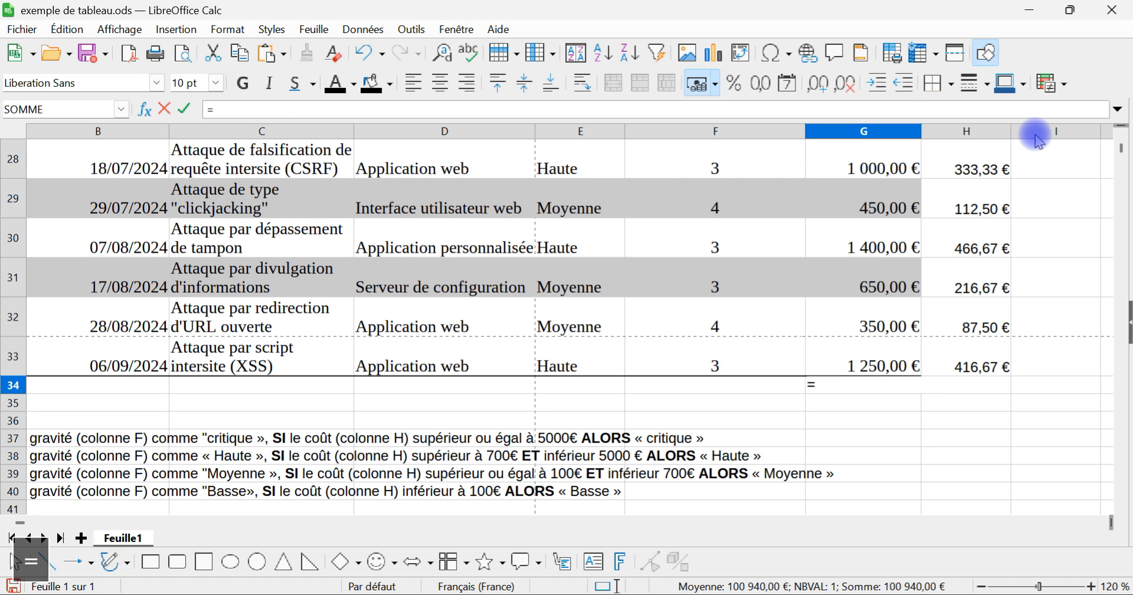
type("somme")
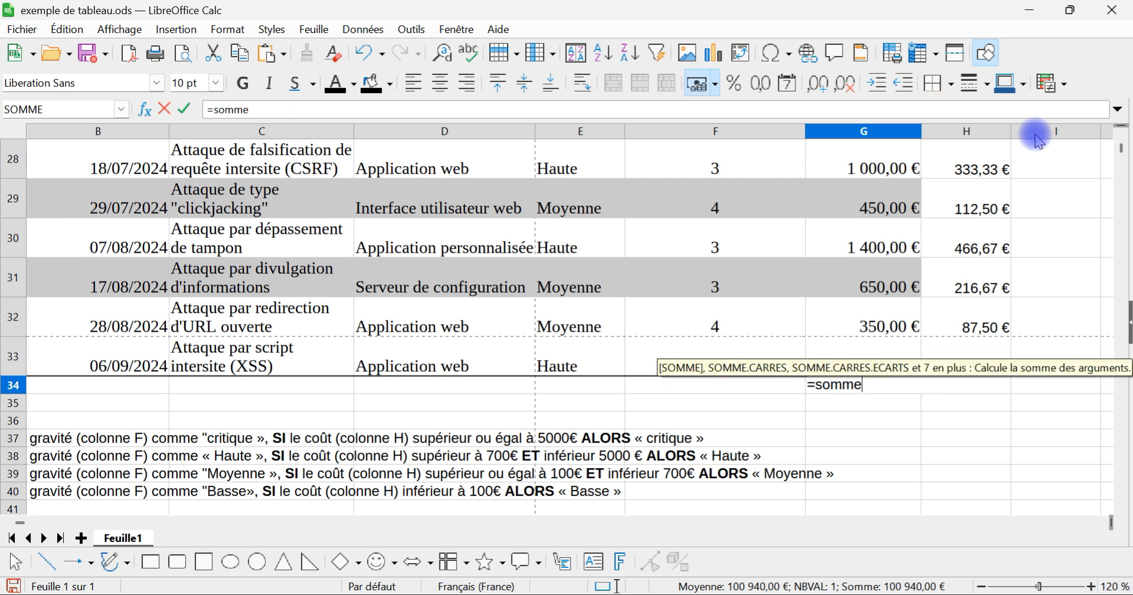
key("Return")
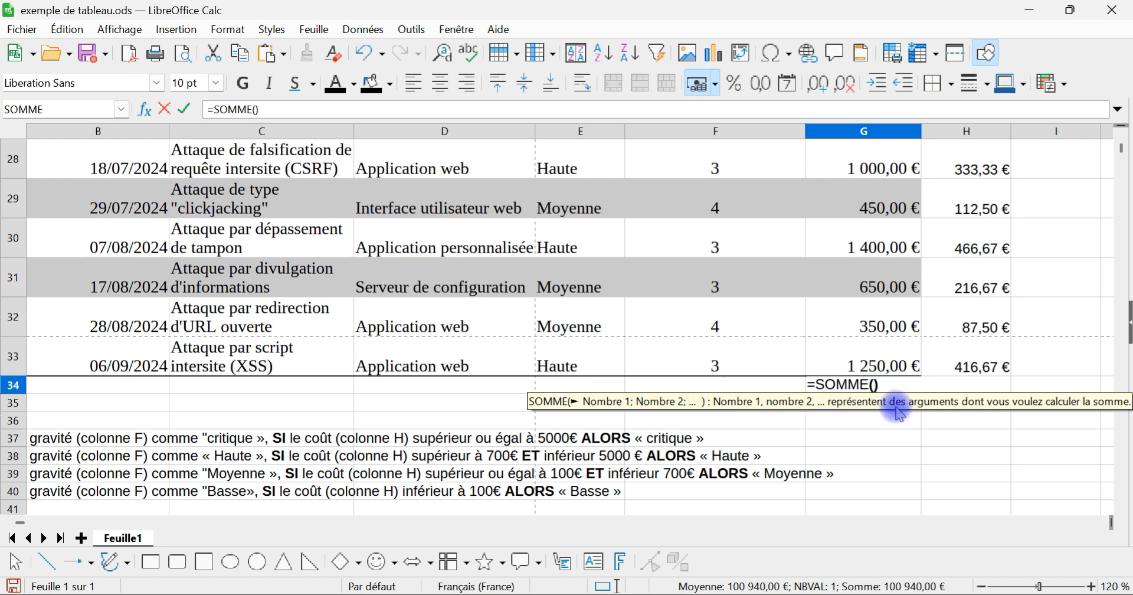
left_click_drag(888, 368, 844, 192)
key("Return")
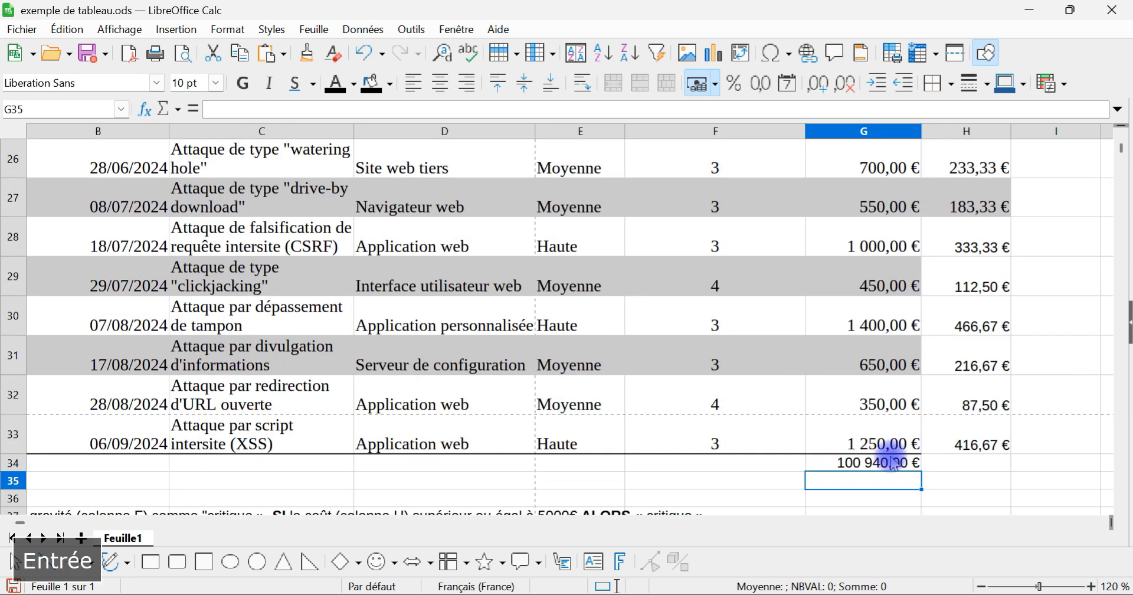
Step: Add costs one by one in cell G35 with =G33+G32+G31+G30+G29+G28+G27, and clear the cell
type("=")
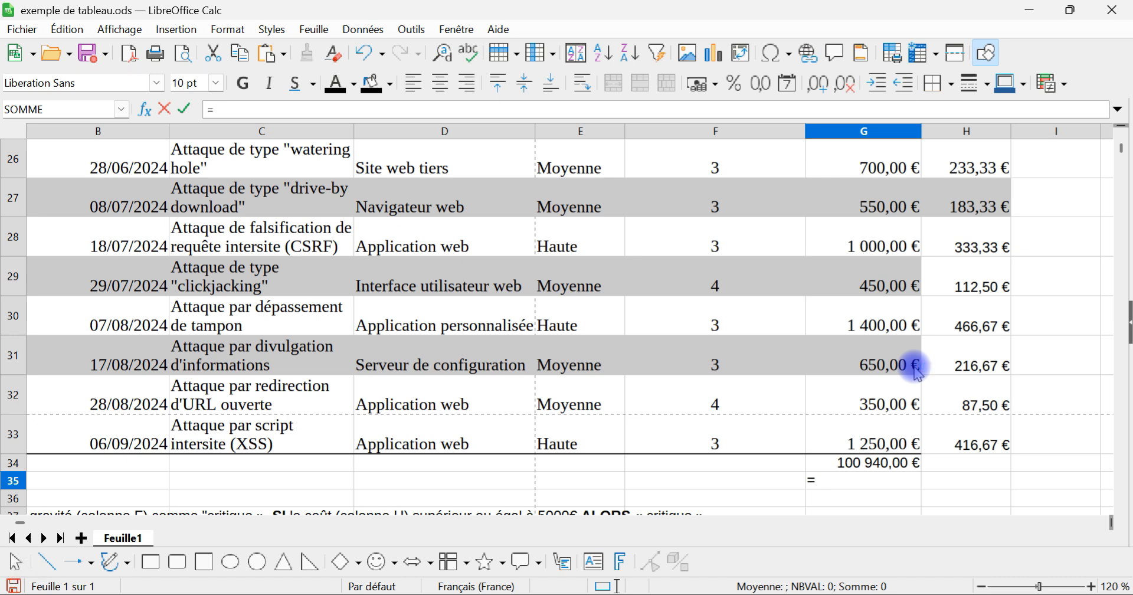
left_click(896, 397)
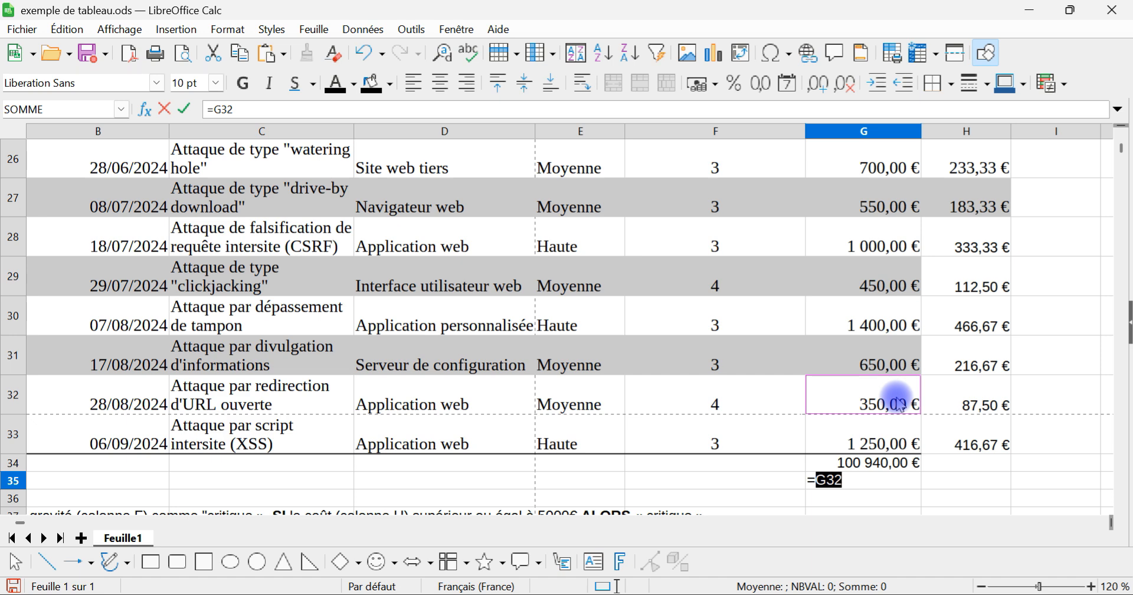
left_click(874, 437)
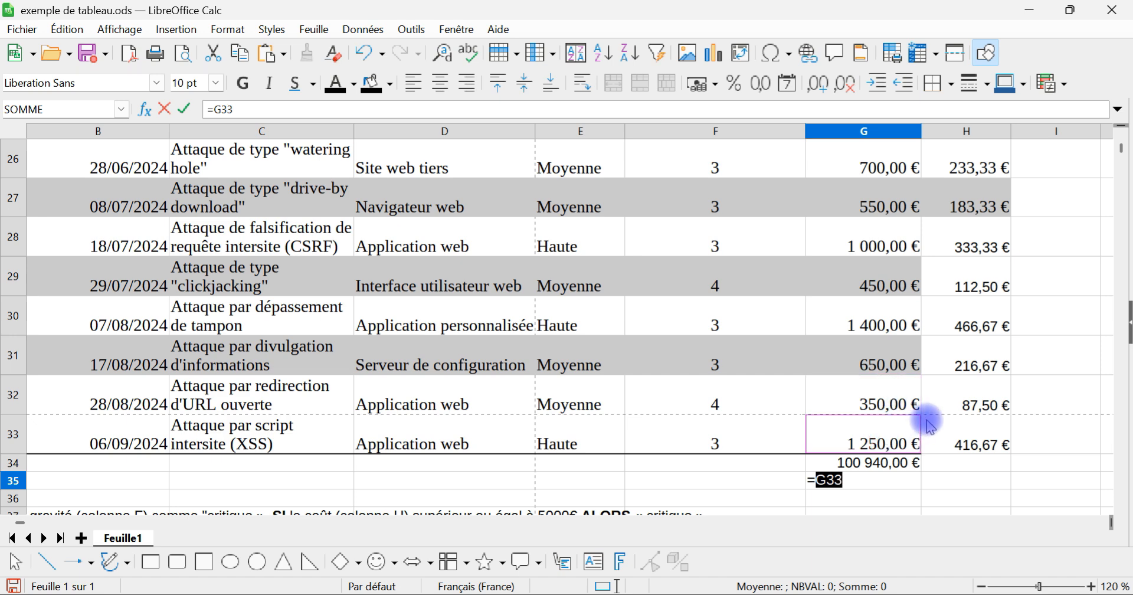
type("+")
left_click(890, 405)
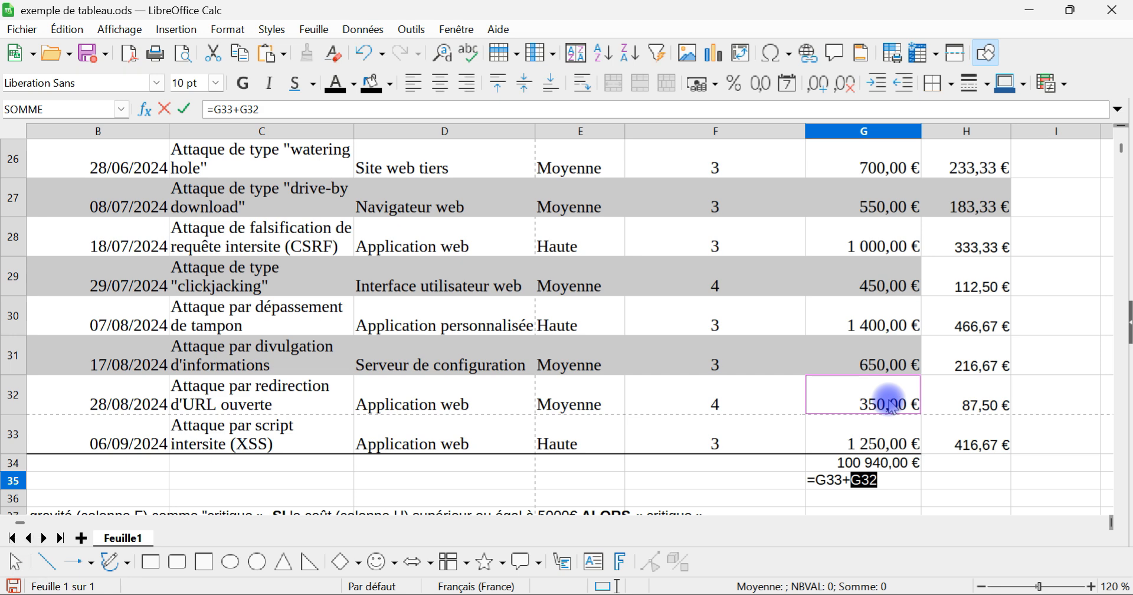
type("+")
left_click(888, 361)
type("+")
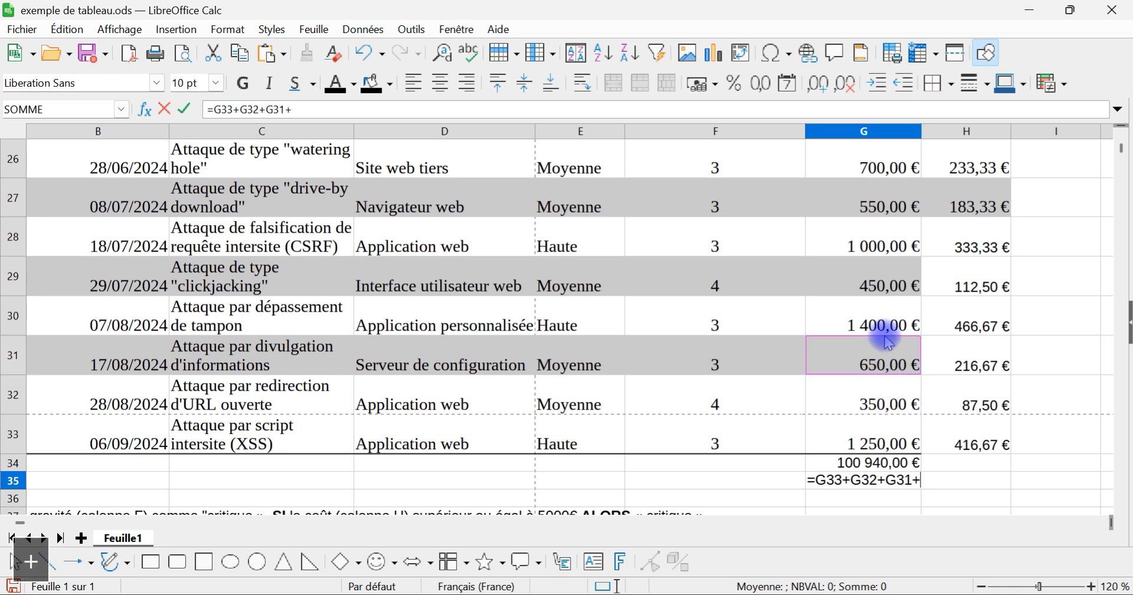
left_click(887, 325)
type("+")
left_click(888, 289)
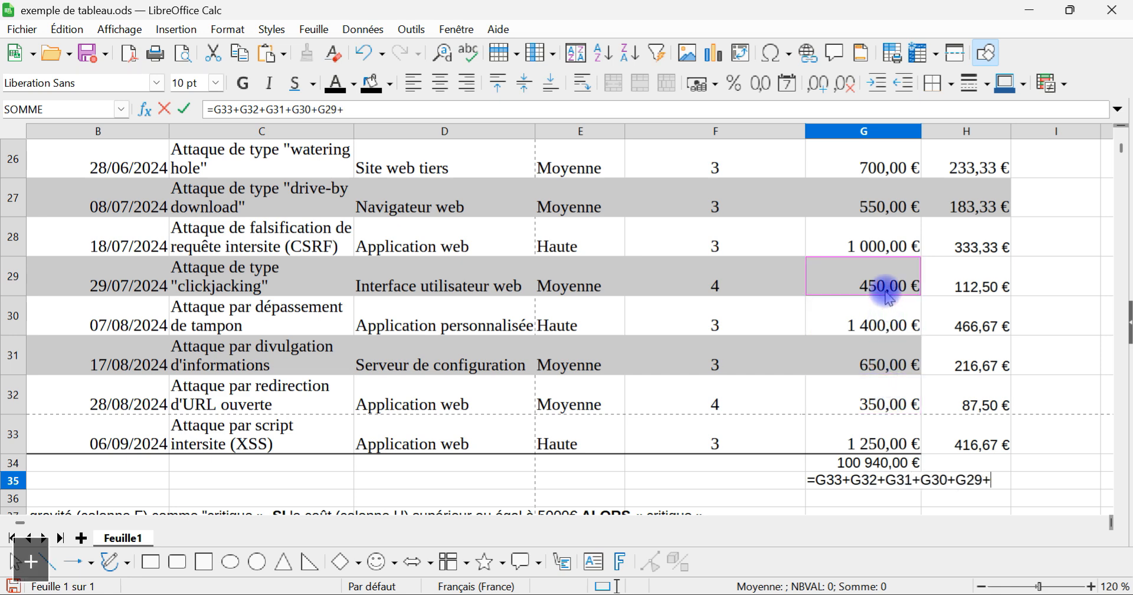
type("+")
left_click(885, 246)
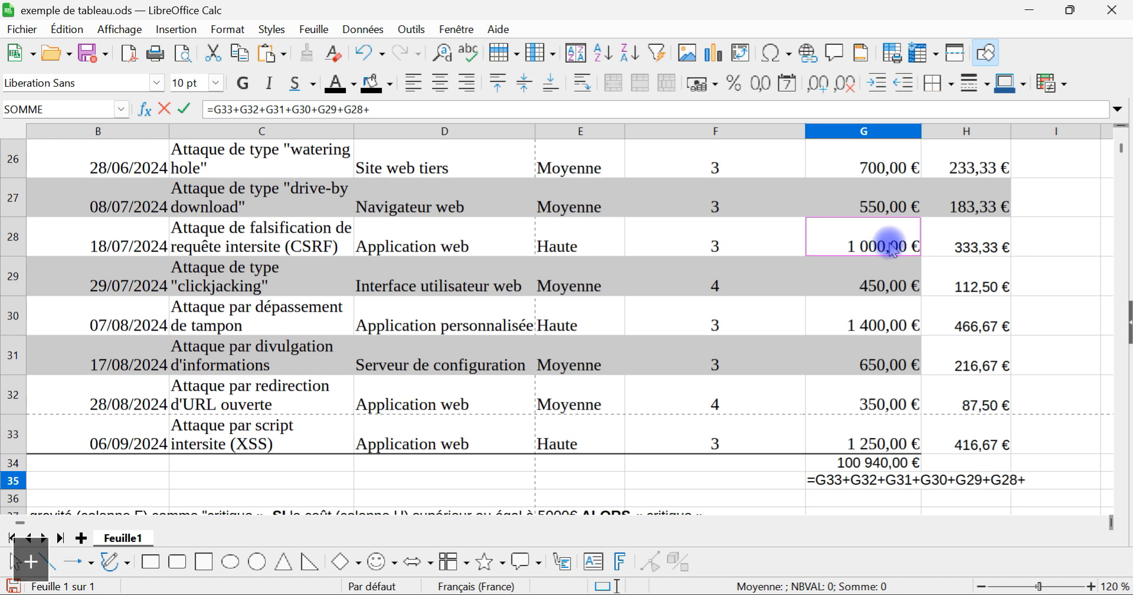
type("+")
left_click(884, 206)
key("Return")
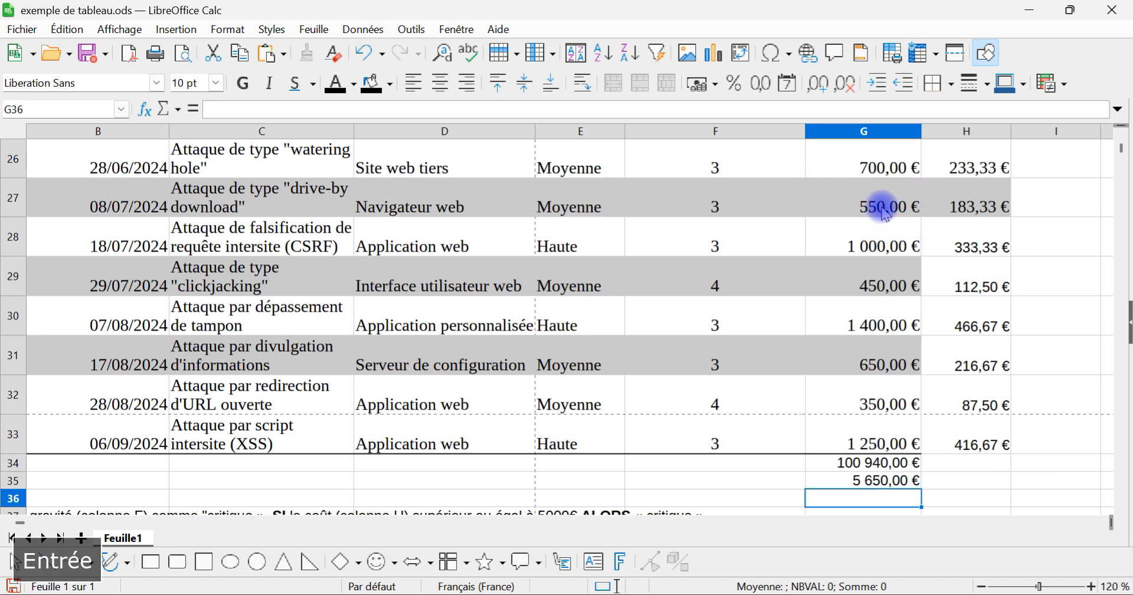
key("Delete")
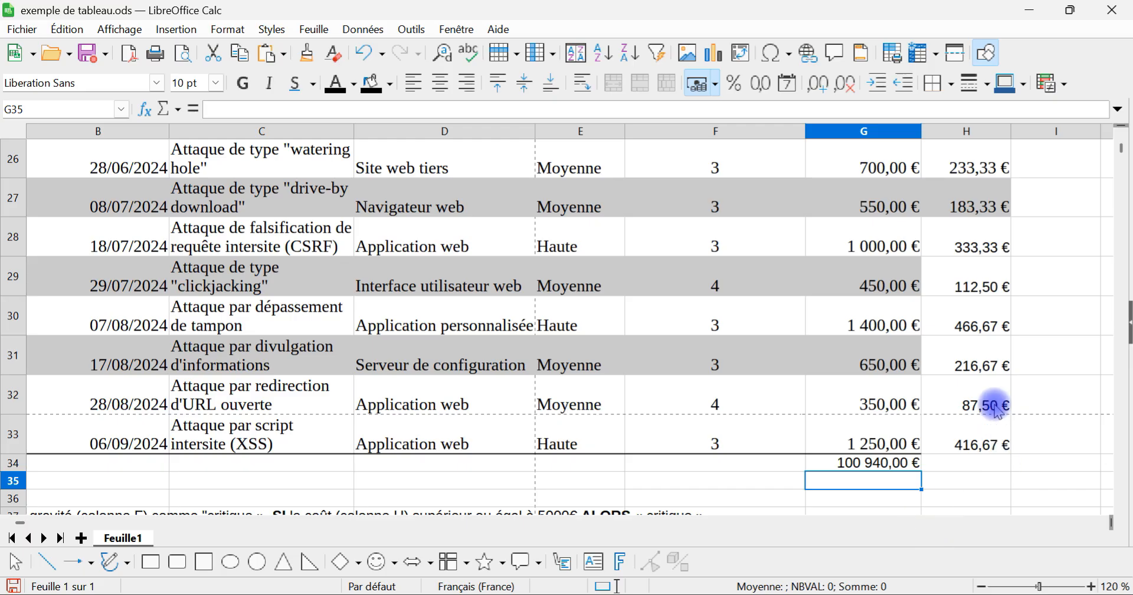
scroll(847, 329, "up", 9)
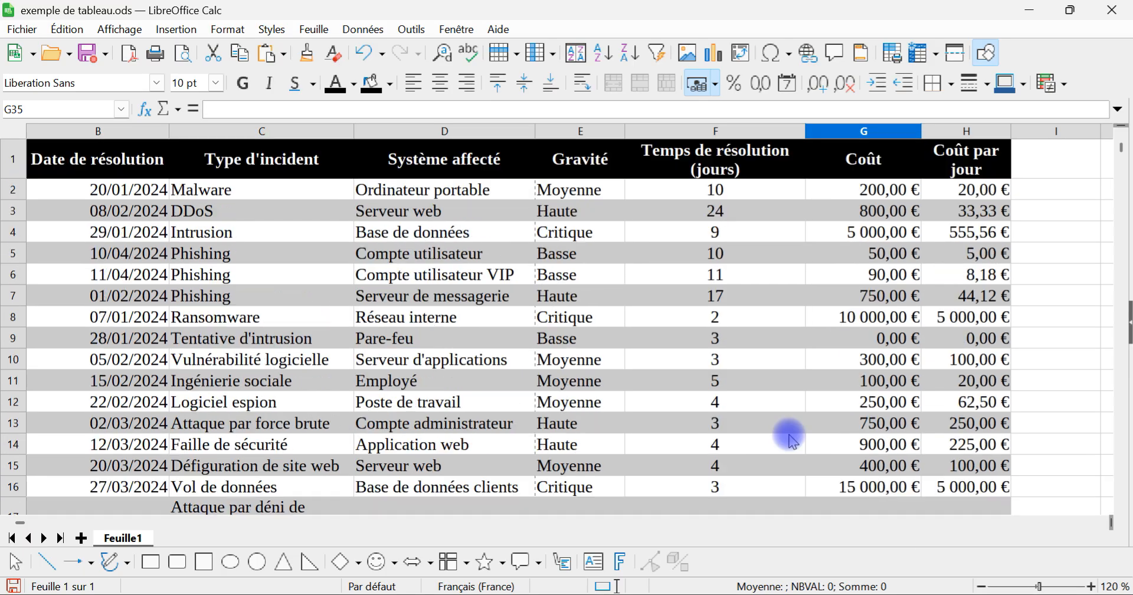
Step: Copy the Gravité header and its four severity levels from E1:E5 to a separate area starting at L1
left_click(572, 165)
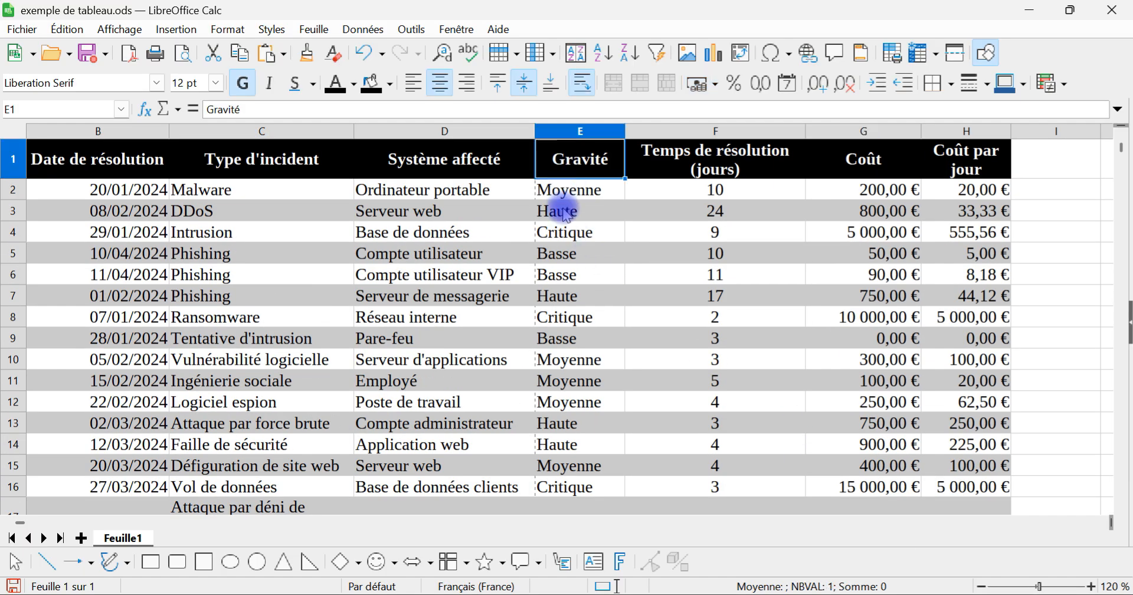
left_click(569, 263, "shift")
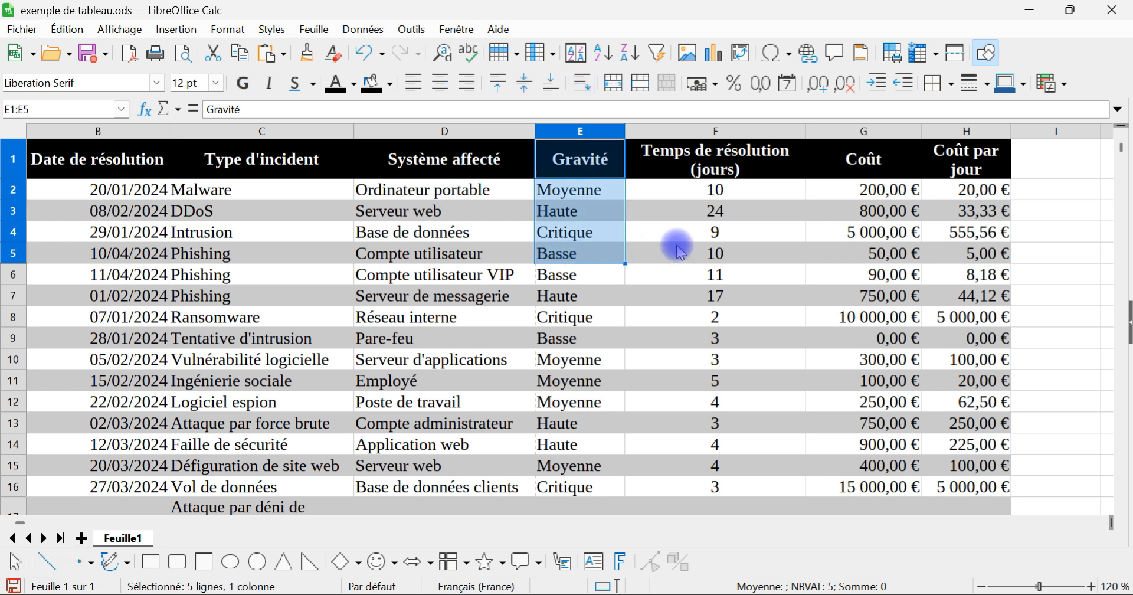
key("ctrl+c")
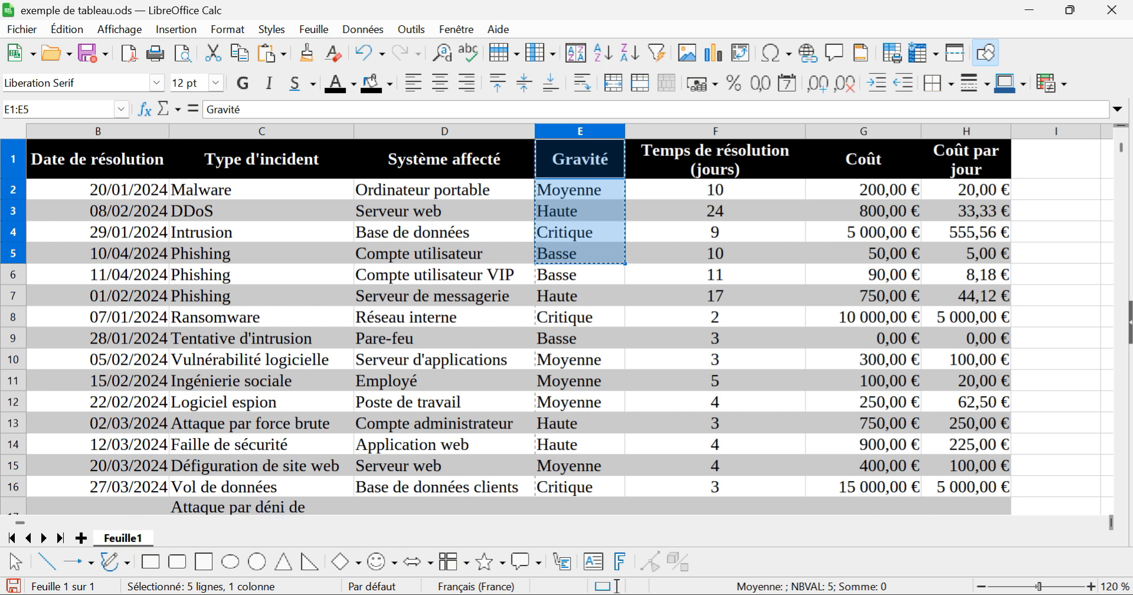
left_click(1045, 157)
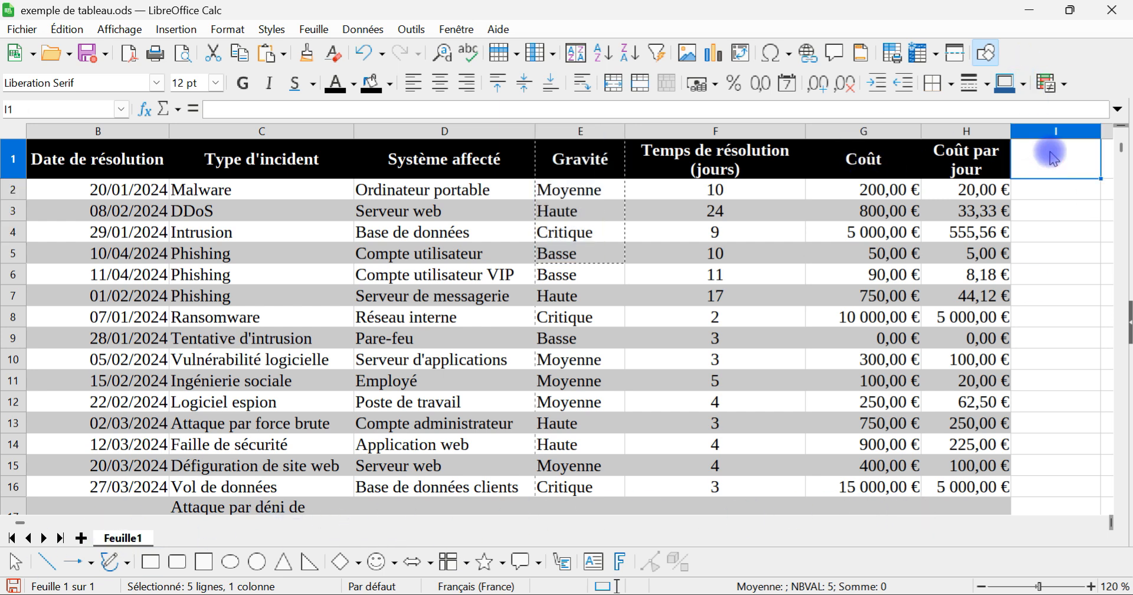
key("Right")
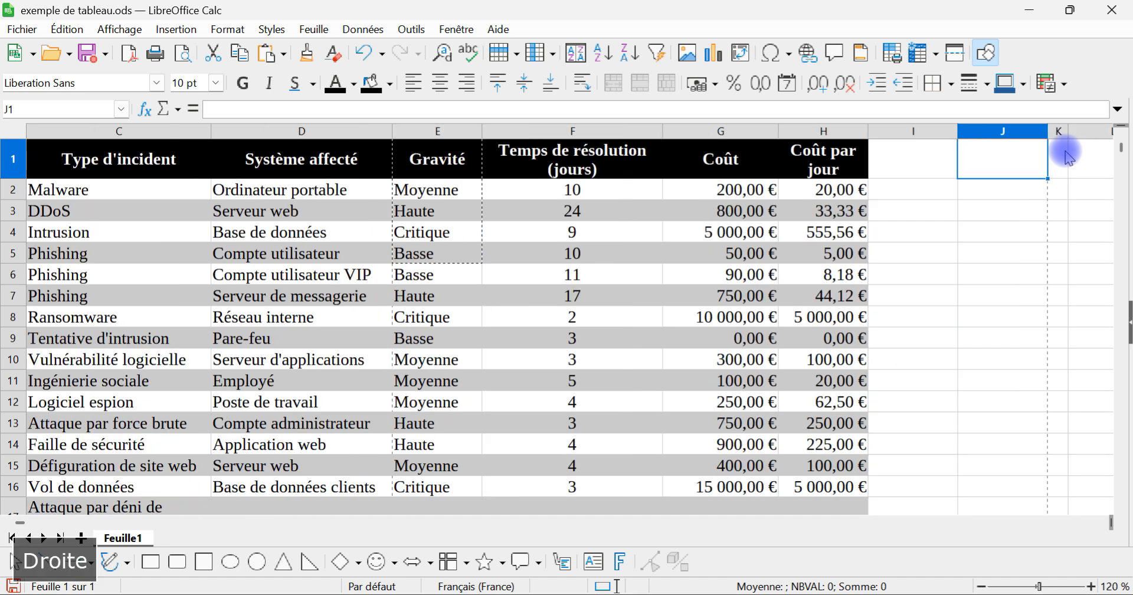
key("Right")
key("Right")
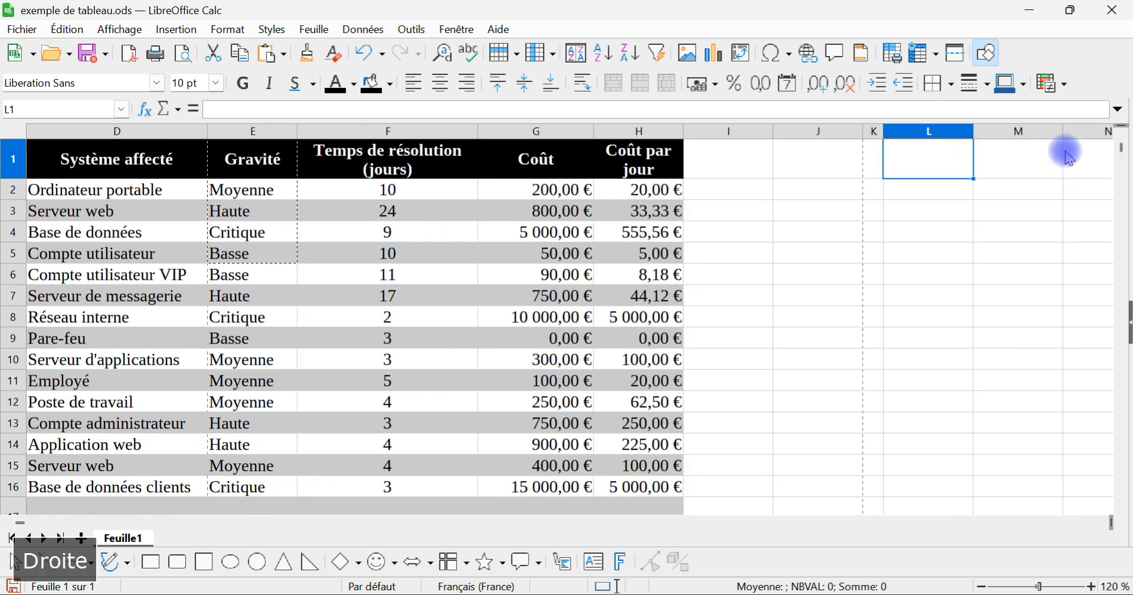
key("ctrl+v")
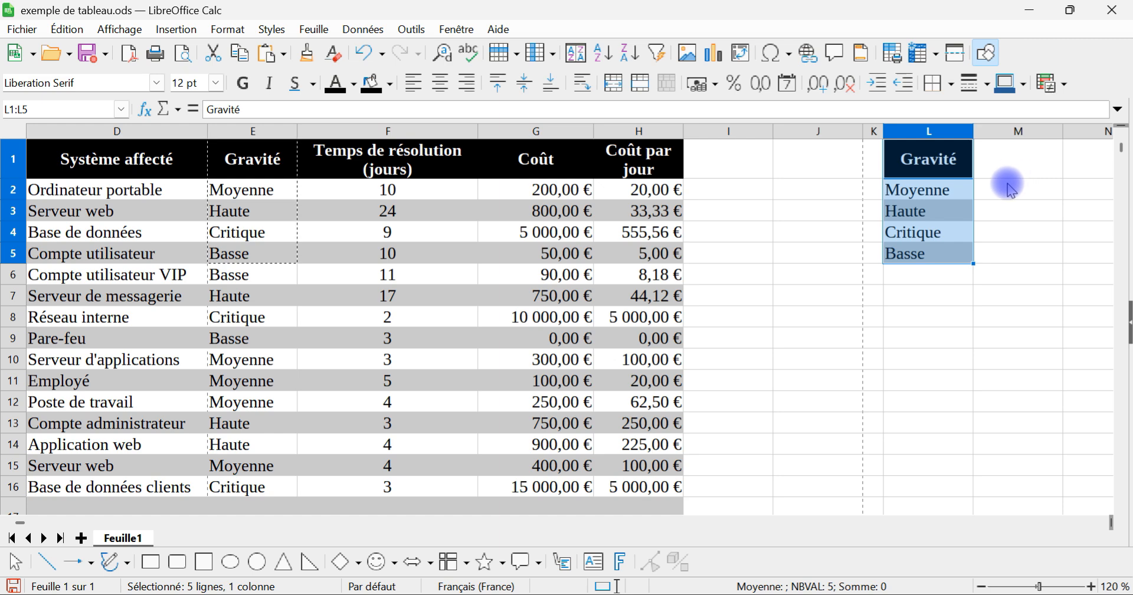
Step: Start a SOMME.SI formula in cell M2, beside the copied Moyenne severity level
left_click(1013, 183)
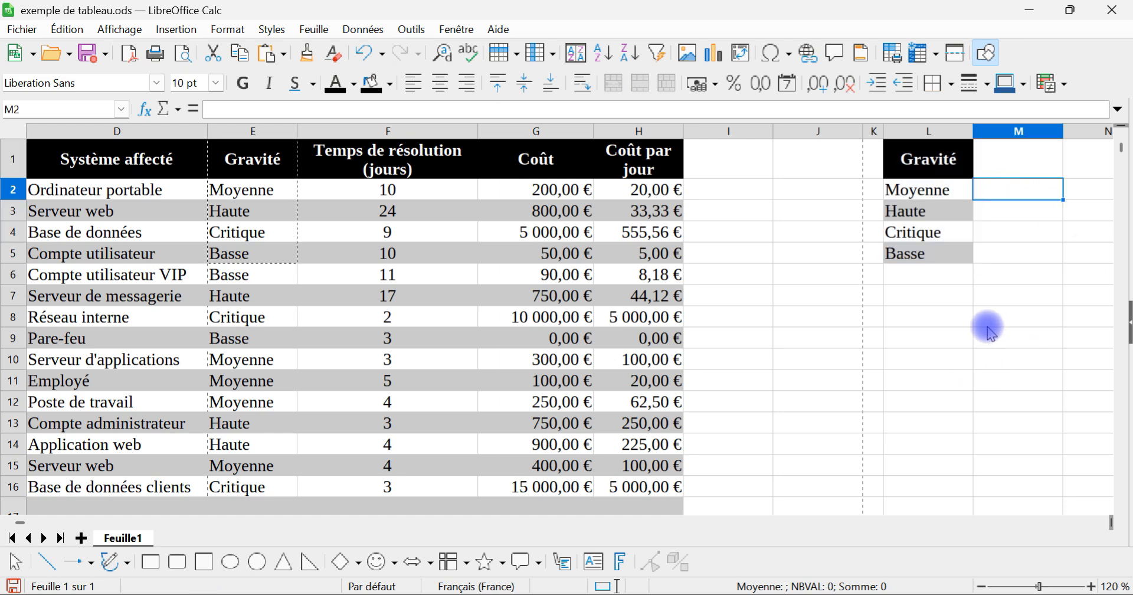
type("=")
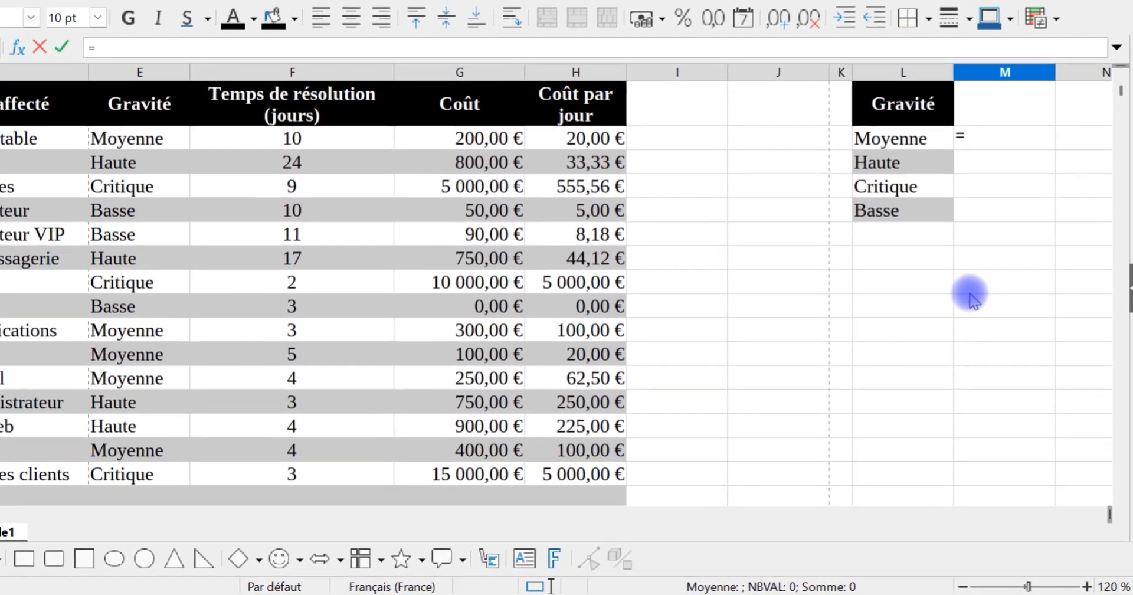
type("somme")
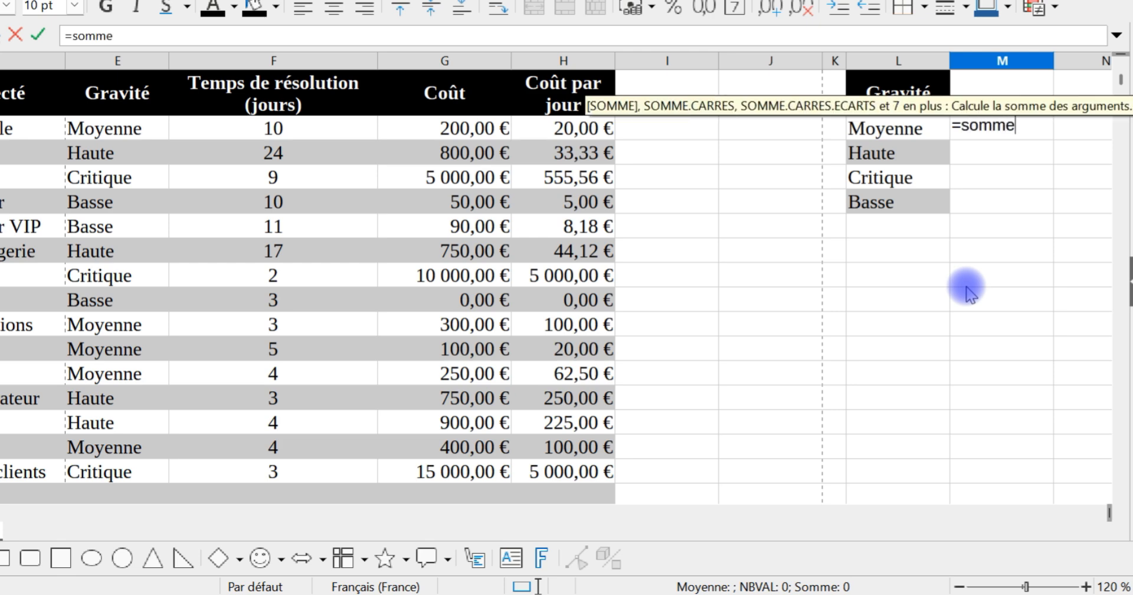
type(".")
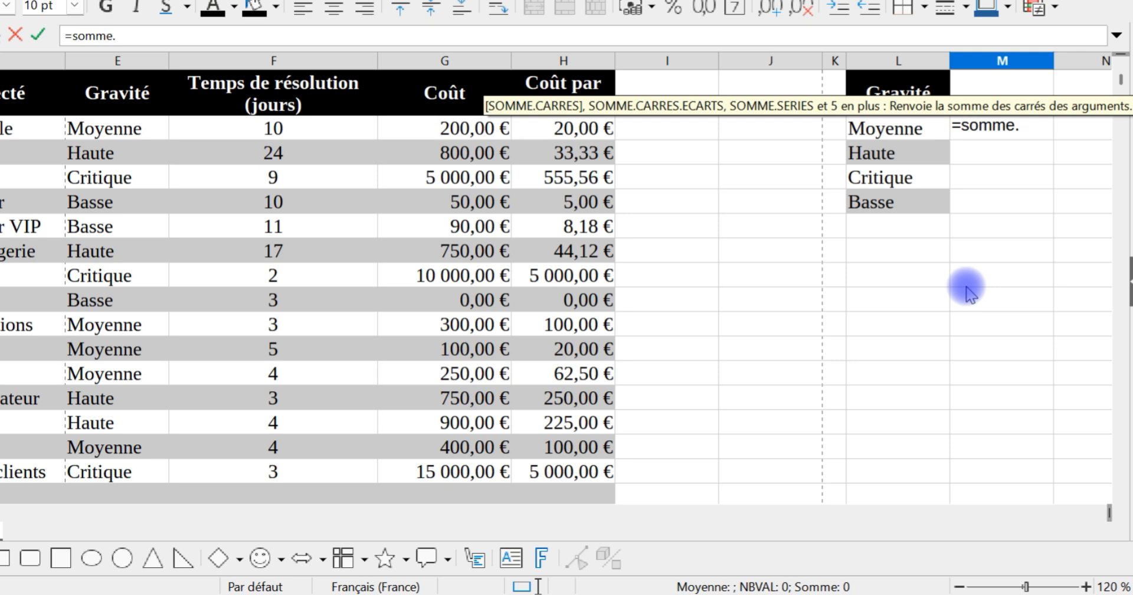
type("si")
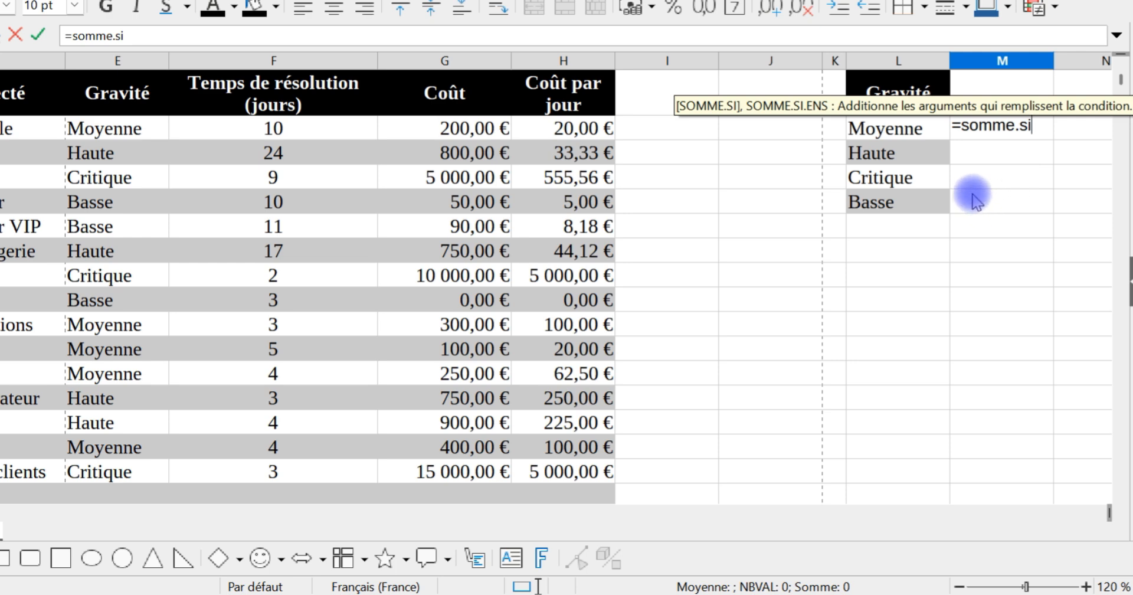
key("Return")
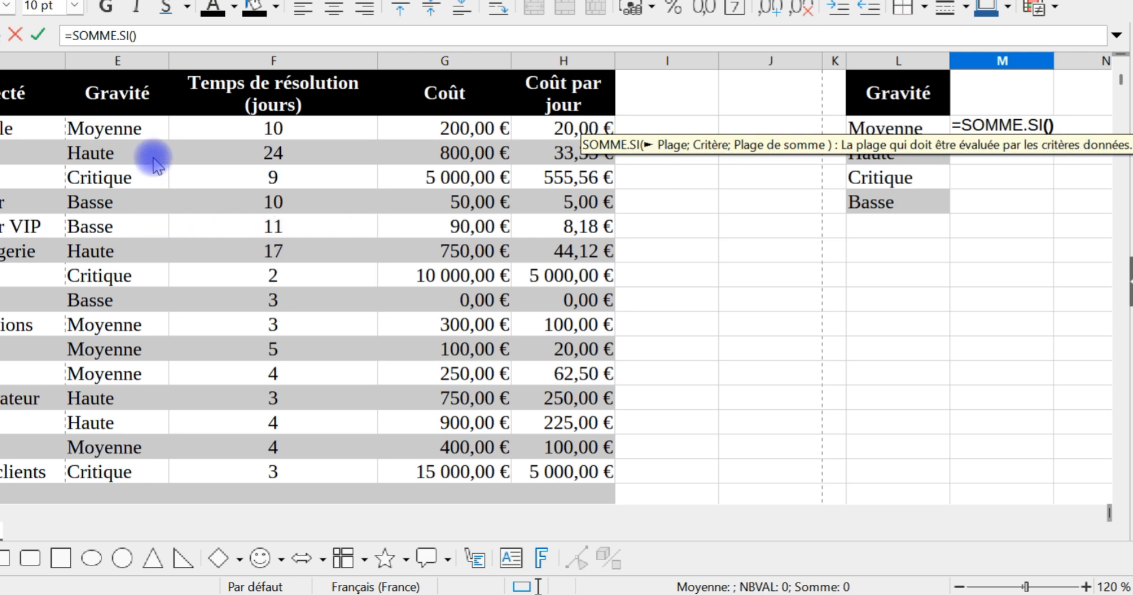
Step: Set the Gravité cells E2:E33 as the formula's evaluated range and make the reference absolute as $E$2:$E$33
left_click_drag(124, 136, 117, 436)
scroll(821, 266, "up", 8)
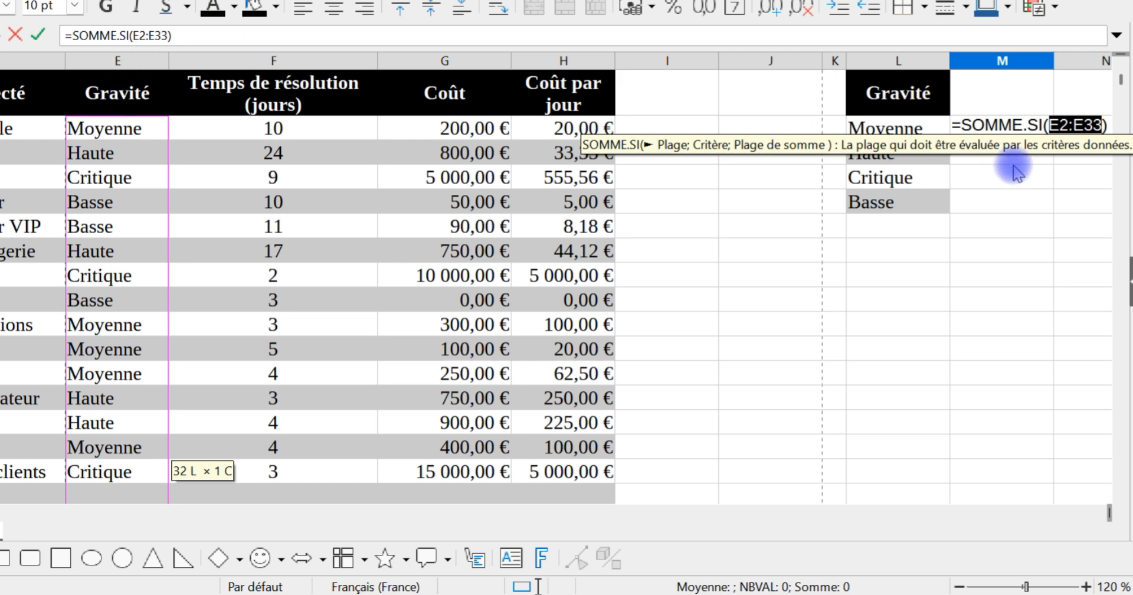
key("shift+F4")
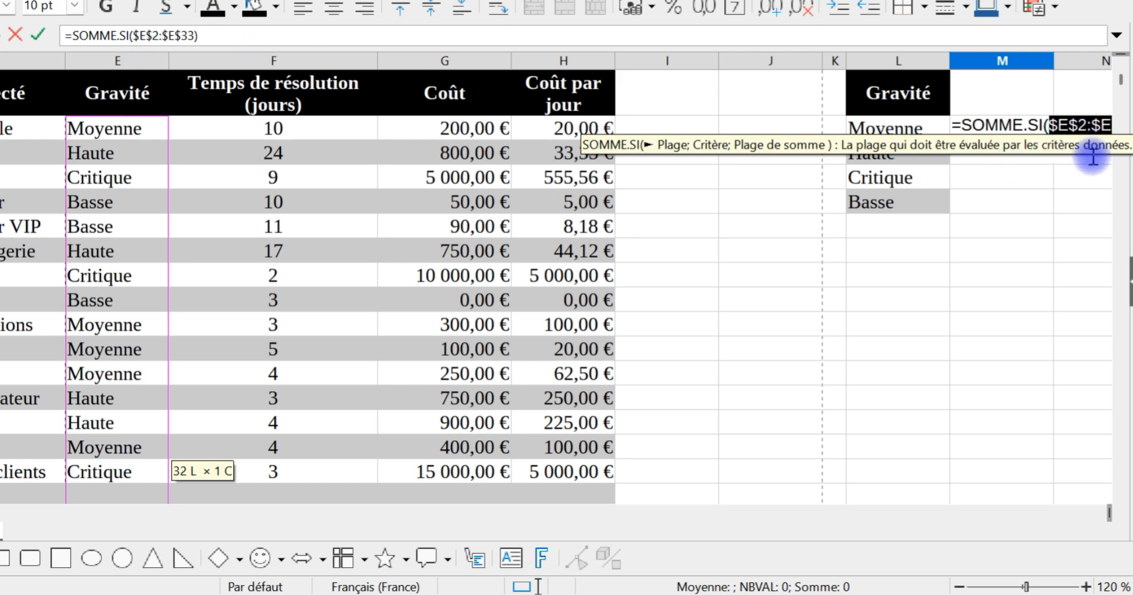
left_click_drag(1057, 122, 1124, 140)
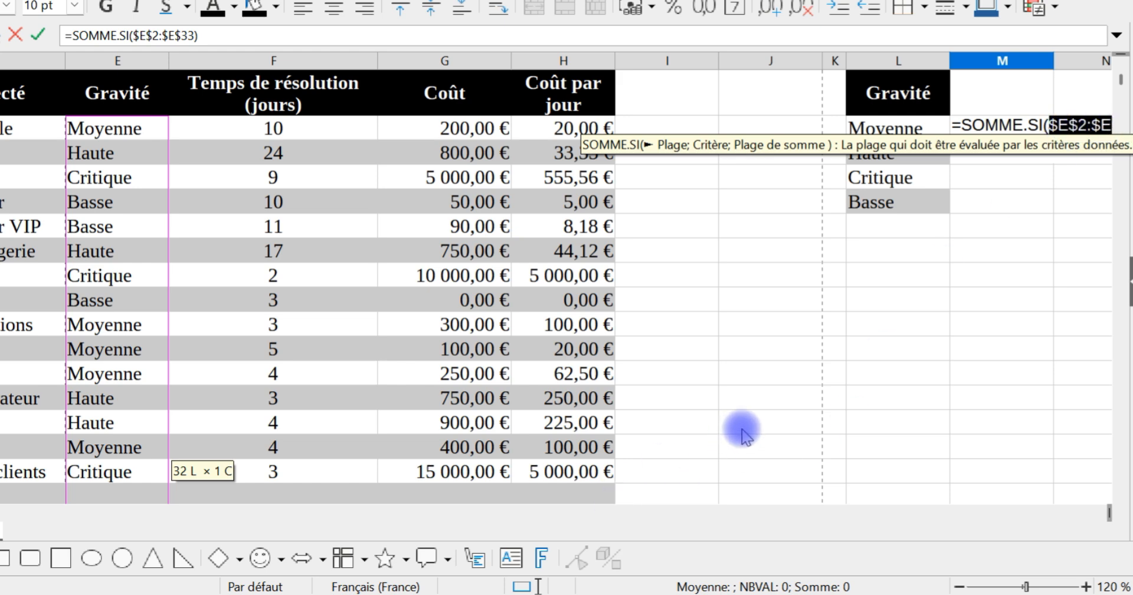
scroll(742, 429, "right", 2)
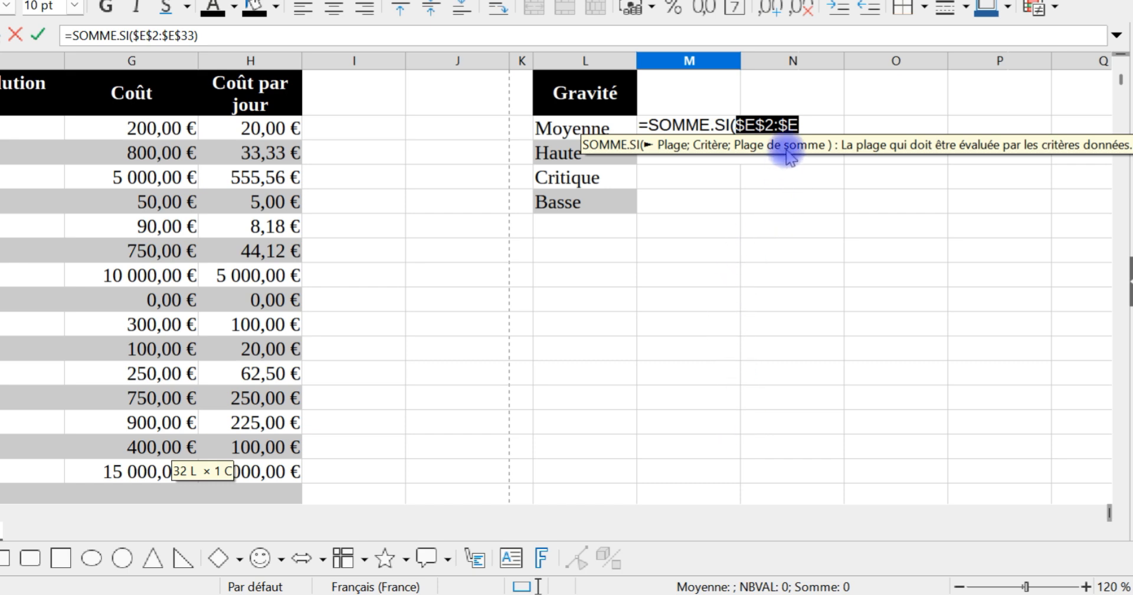
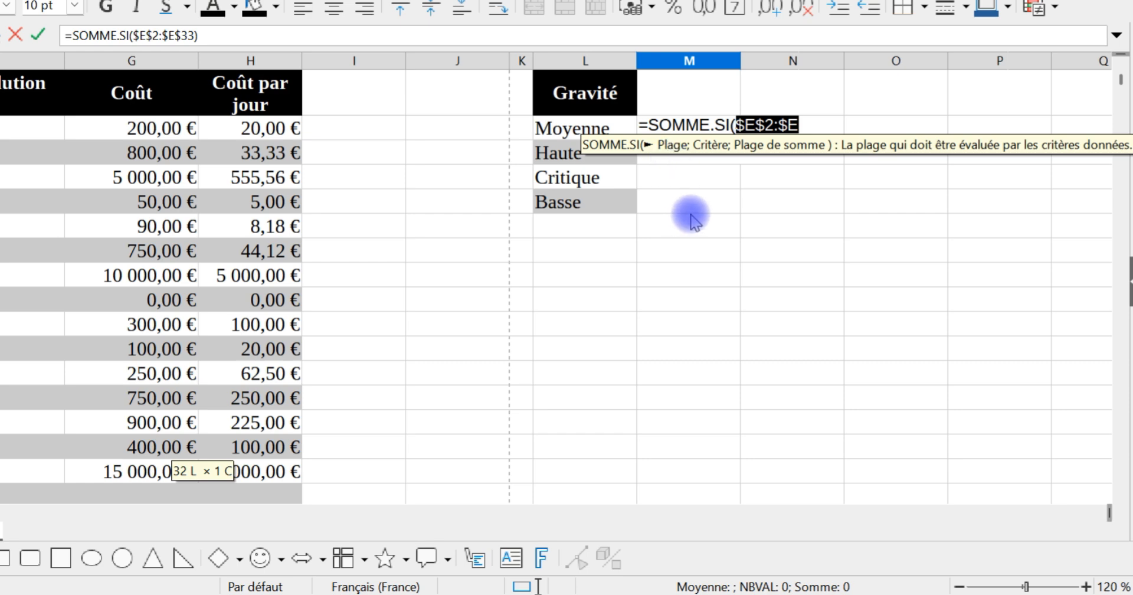
Step: Complete the SOMME.SI formula with L2 as the criterion and $G$2:$G$33 as the absolute sum range
type(";")
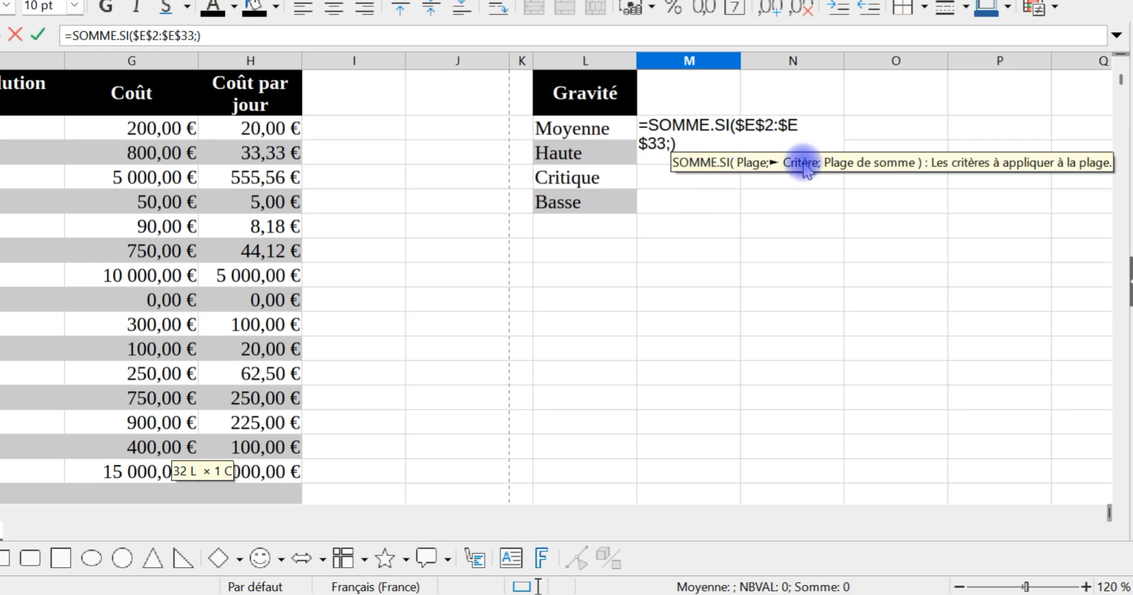
left_click(608, 130)
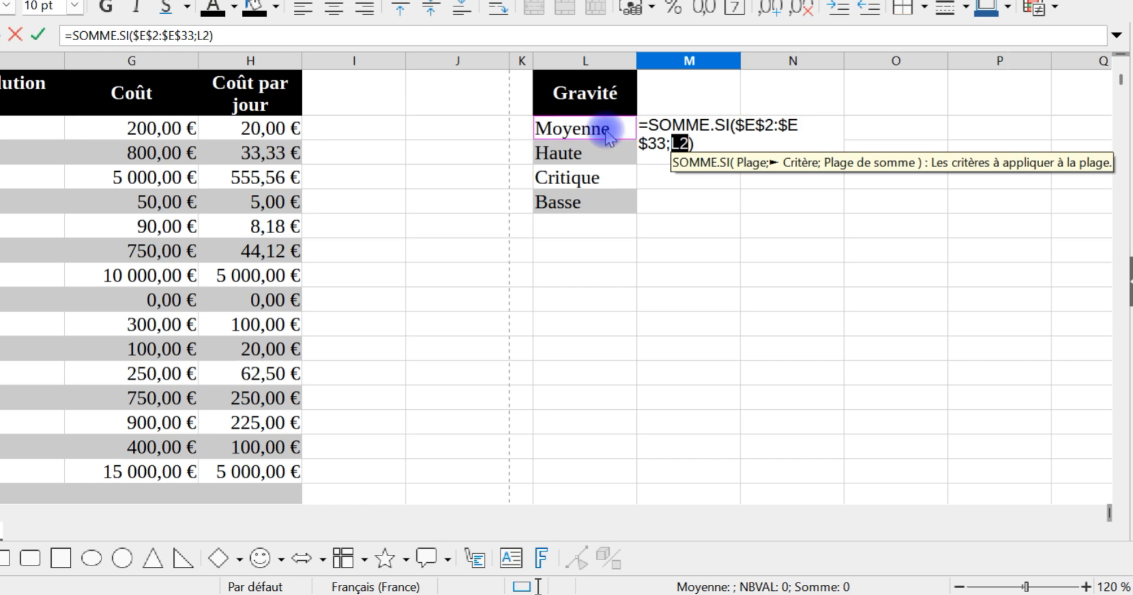
type(";")
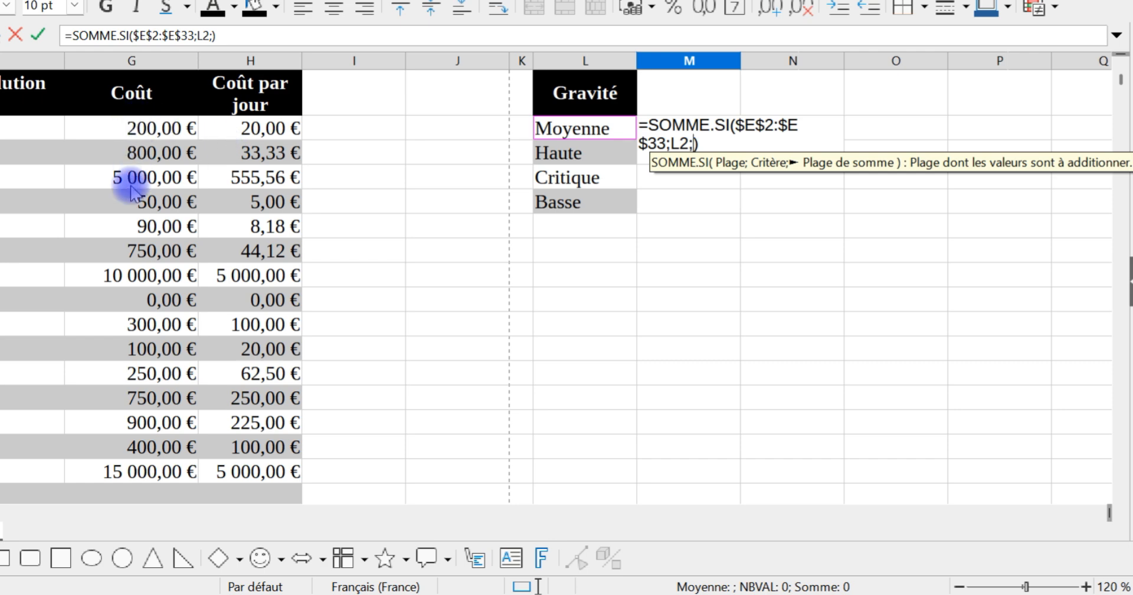
scroll(136, 188, "down", 10)
scroll(177, 236, "up", 2)
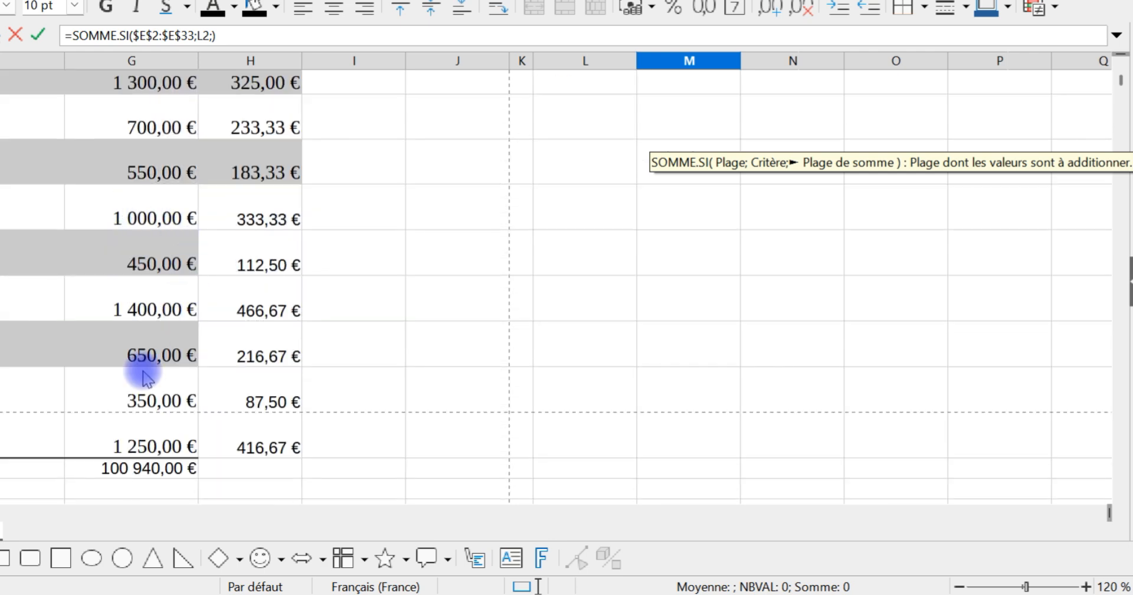
left_click_drag(145, 442, 118, 145)
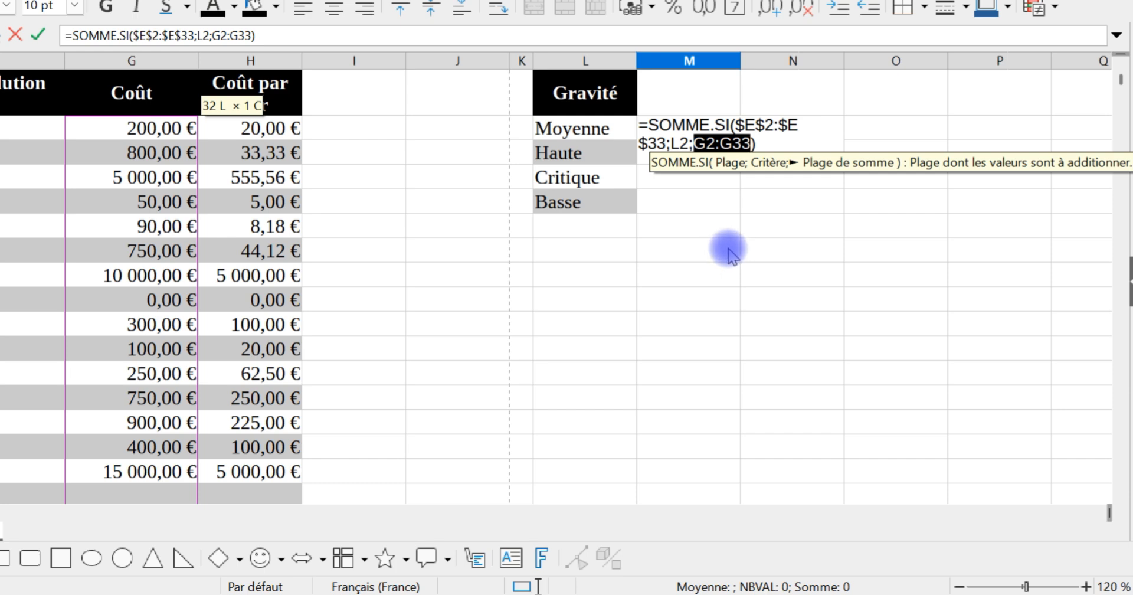
key("F4")
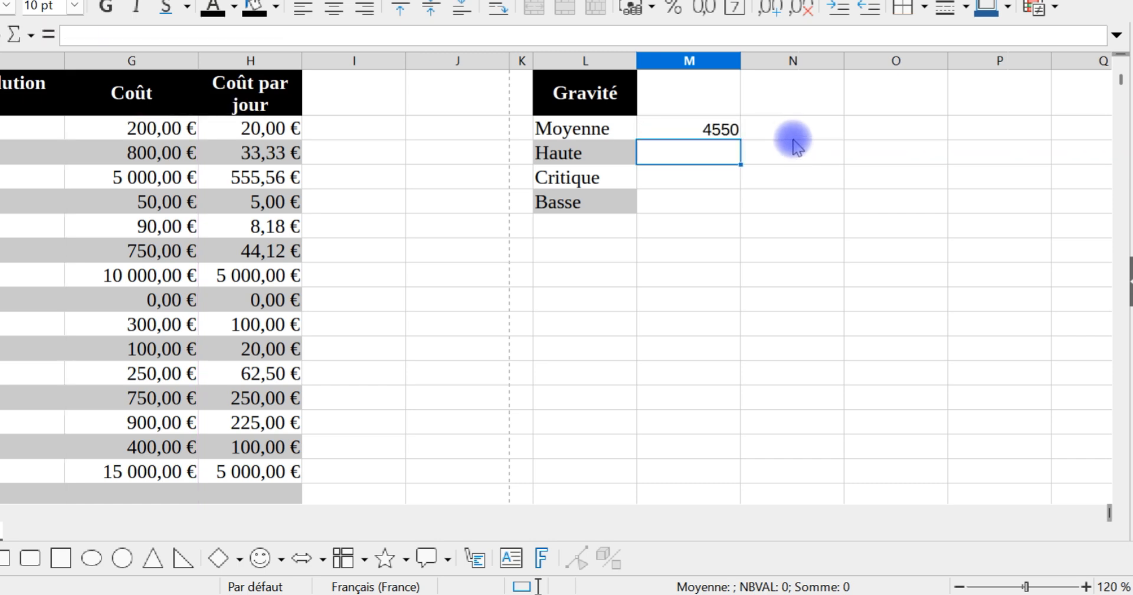
Step: Fill the SOMME.SI formula from M2 down to M5 for the remaining severity levels
left_click(693, 125)
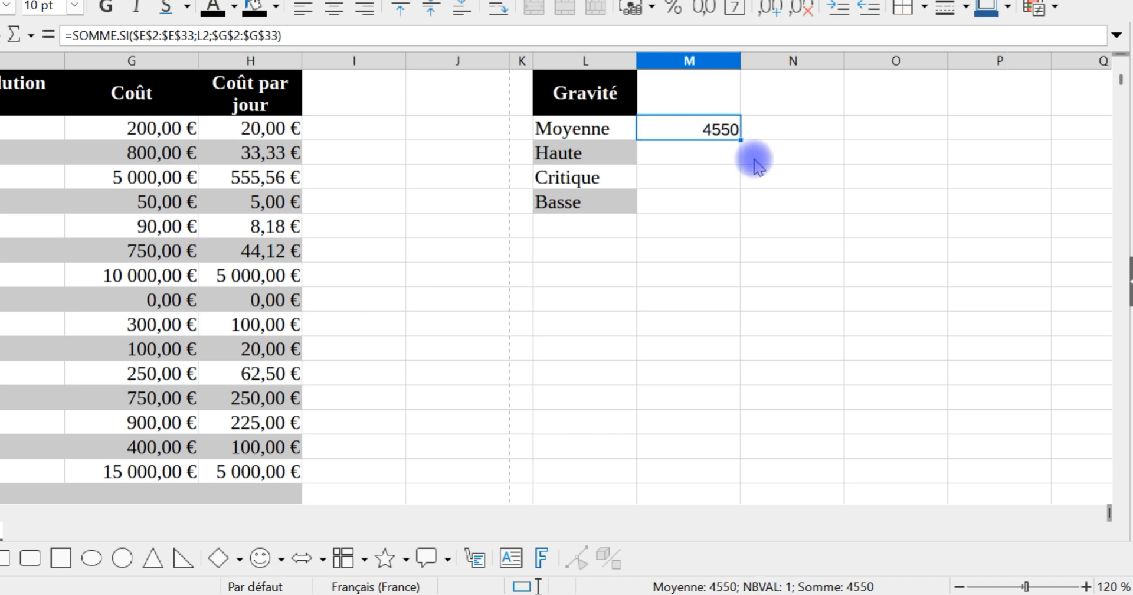
left_click_drag(743, 140, 728, 208)
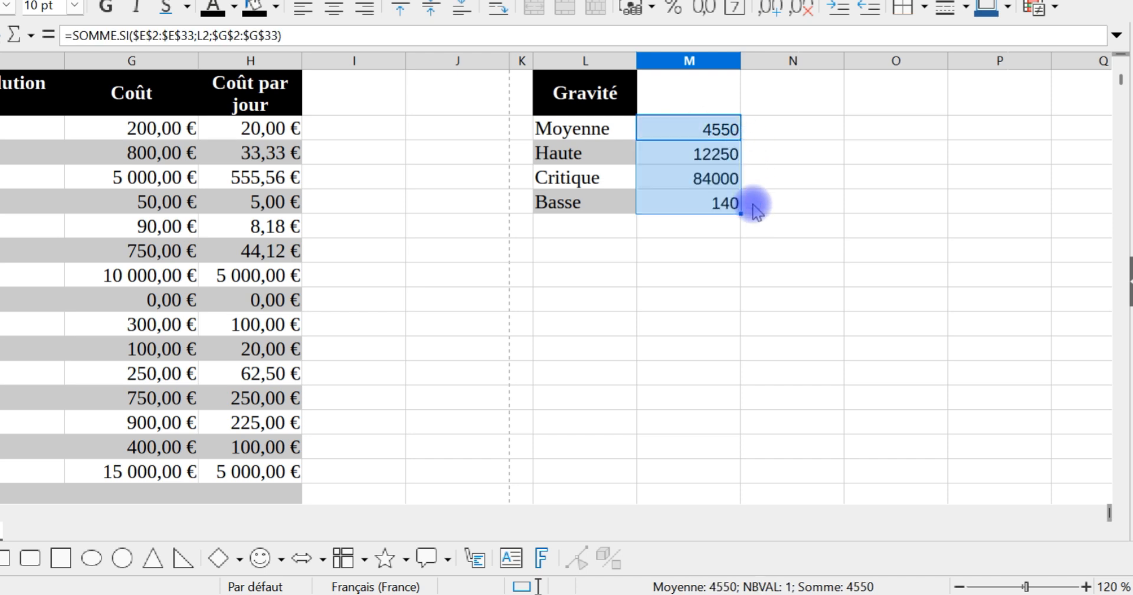
left_click(697, 204)
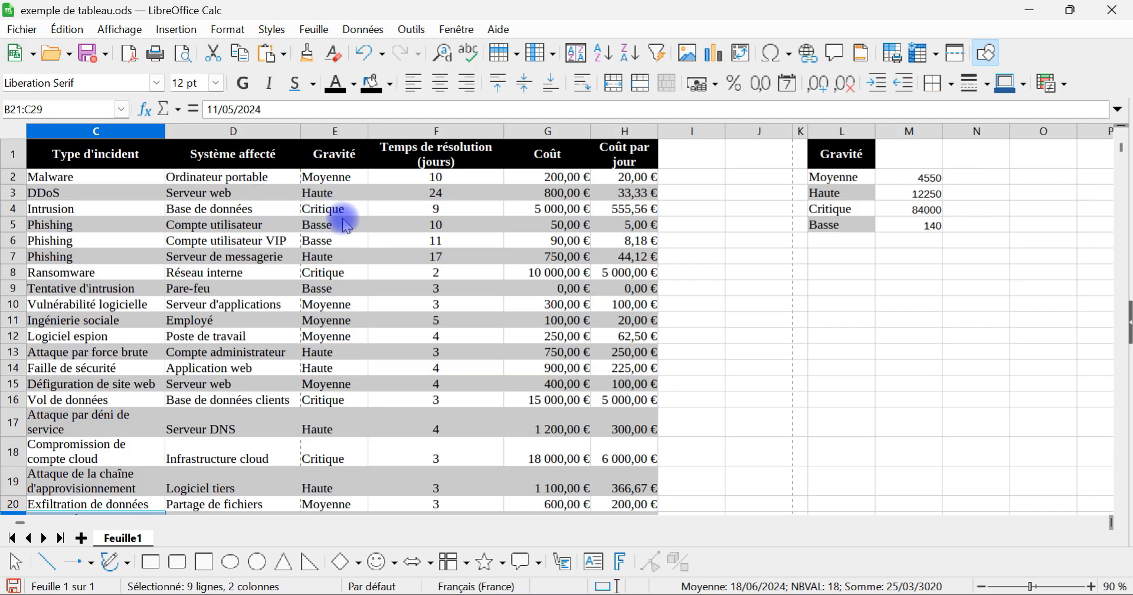
Step: Select the Basse cells E5, E6 and E9 with their costs in G5, G6 and G9 to check their sum
left_click(324, 225)
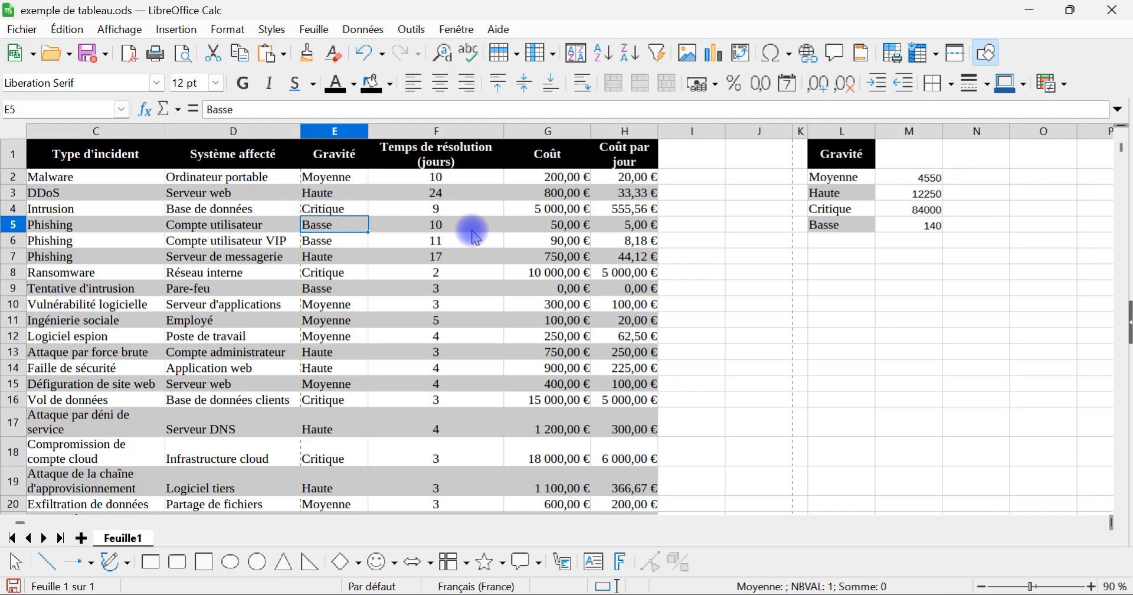
left_click(543, 225, "ctrl")
left_click(318, 242, "ctrl")
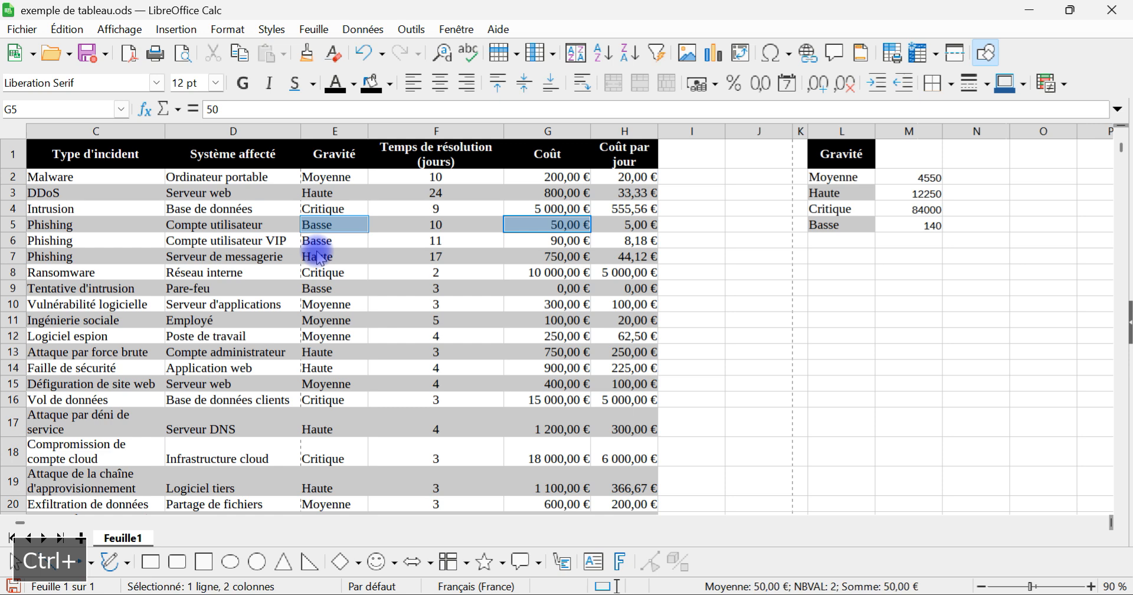
left_click(558, 241, "ctrl")
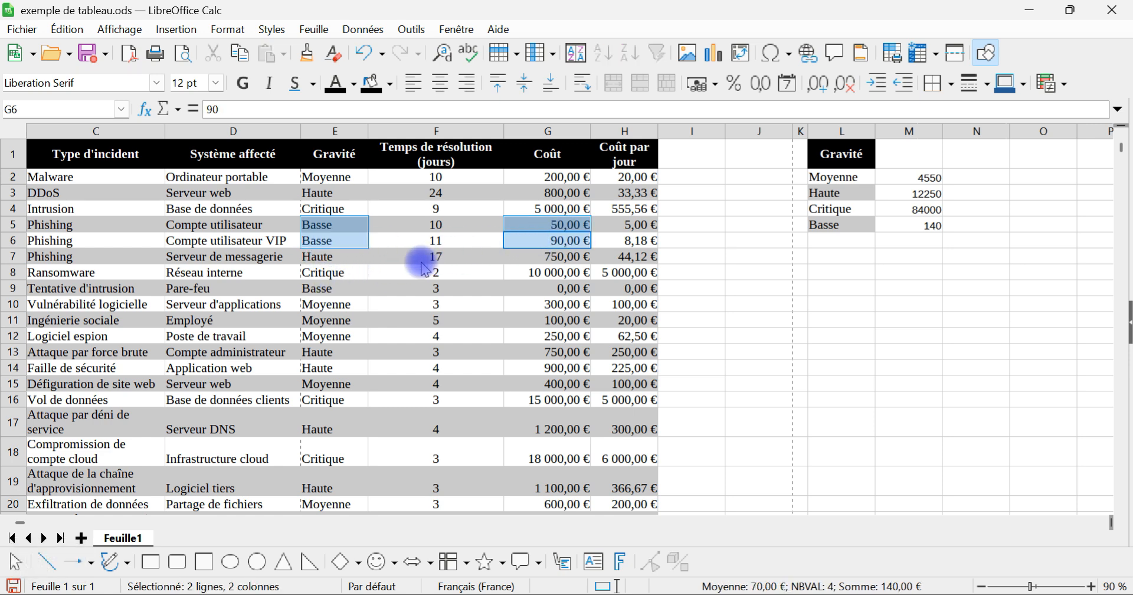
left_click(330, 288, "ctrl")
left_click(549, 288, "ctrl")
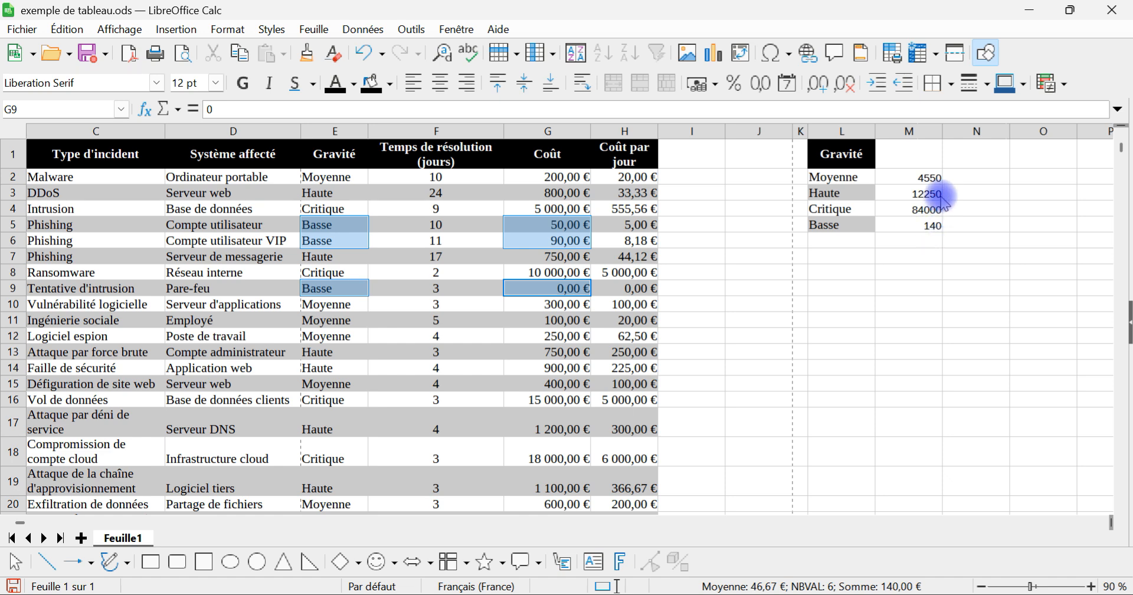
Step: Copy the text of the SOMME.SI formula in M2 and paste it into N2 without changing its references
left_click(930, 178)
double_click(930, 178)
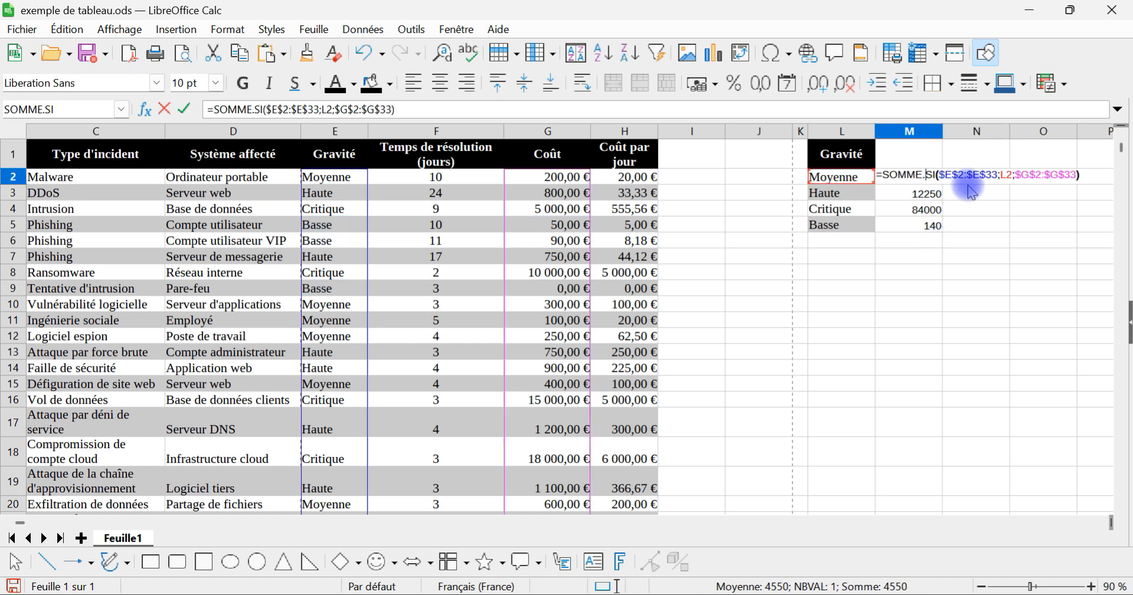
triple_click(923, 175)
key("ctrl+c")
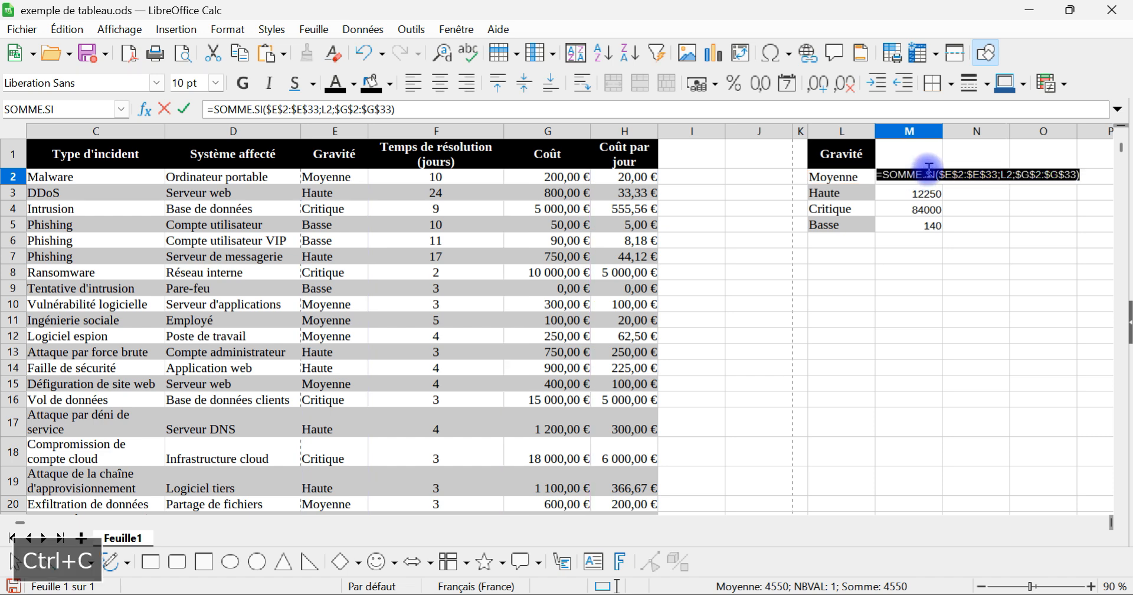
key("Escape")
key("Right")
left_click(391, 108)
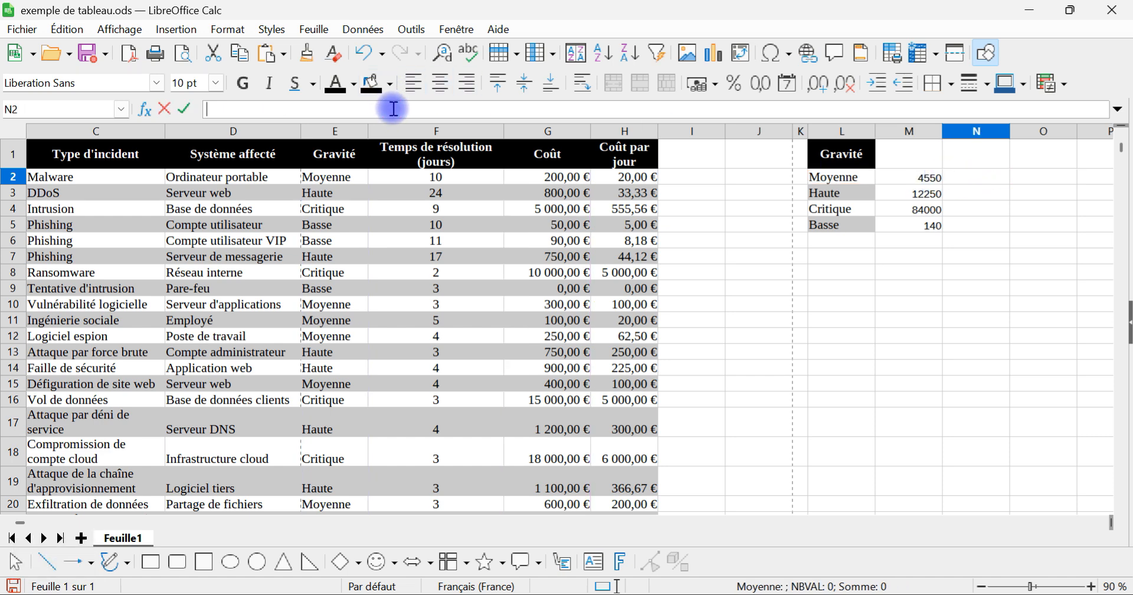
key("ctrl+v")
Step: Switch the evaluated range in the N2 formula from absolute to relative references as E2:E33
left_click(290, 108)
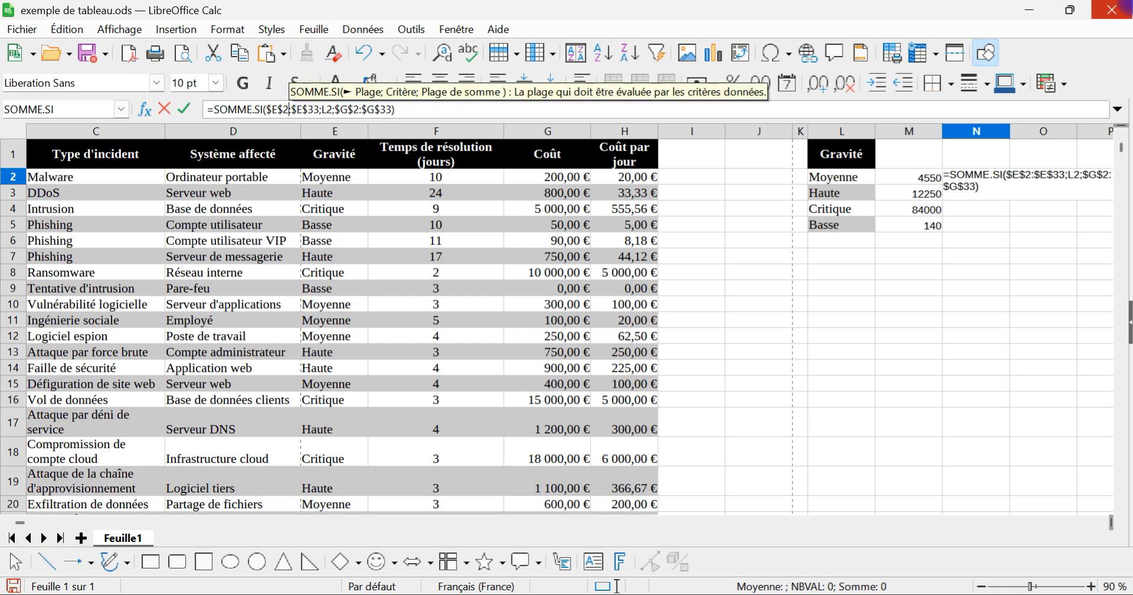
key("Right")
key("Right")
key("Right")
key("Right")
key("Right")
key("Right")
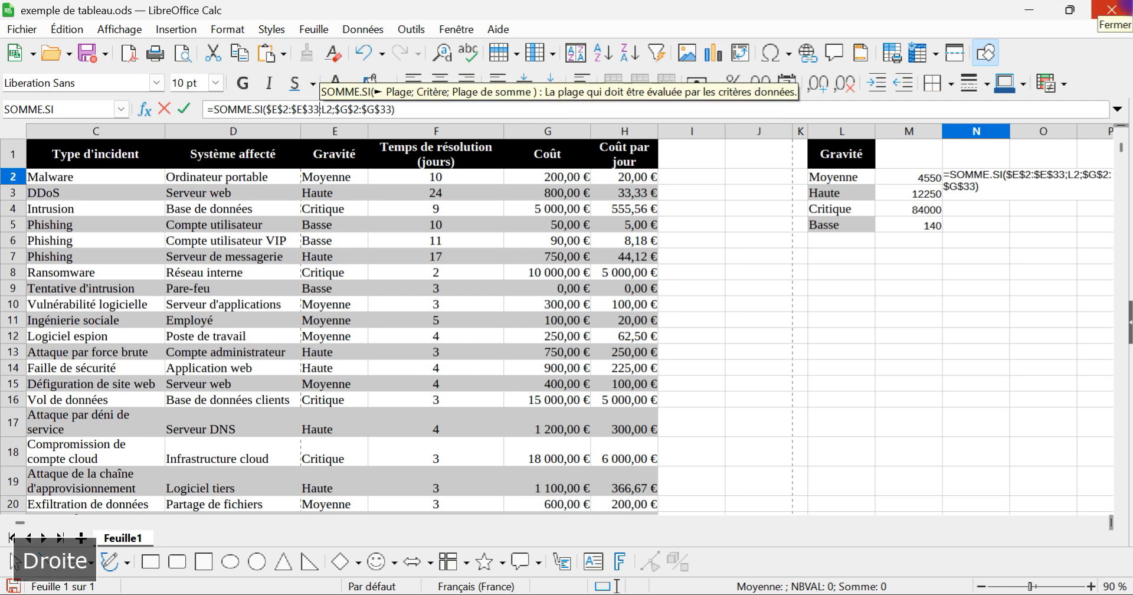
key("shift+Left")
key("shift+Left")
key("shift+Left")
key("shift+Left")
key("shift+Left")
key("shift+Left")
key("shift+Left")
key("shift+Left")
key("shift+Left")
key("shift+Left")
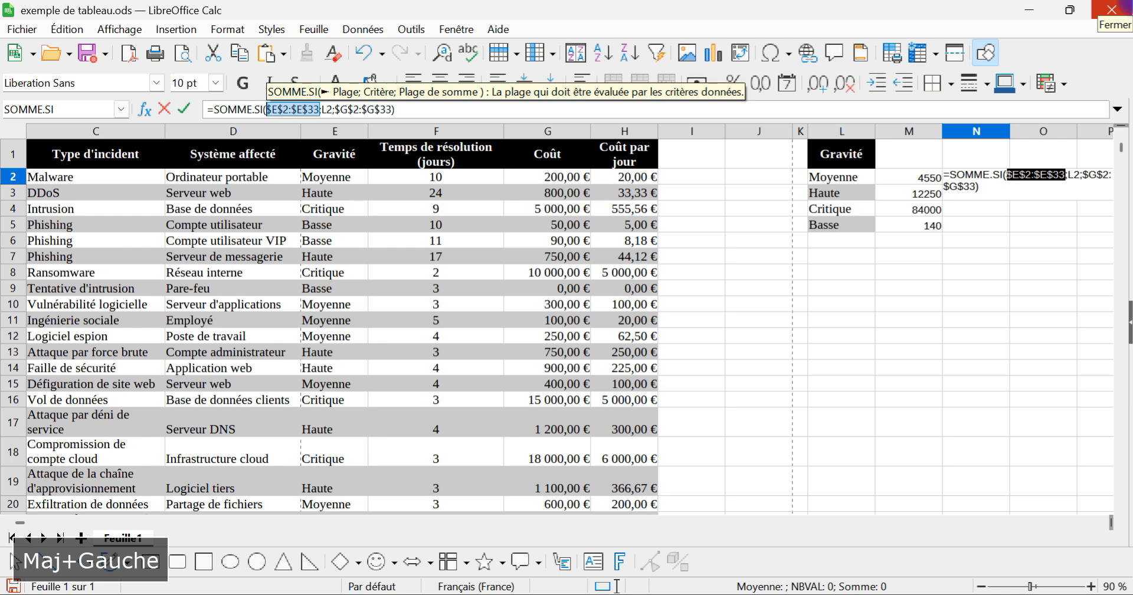
key("F4")
key("F4")
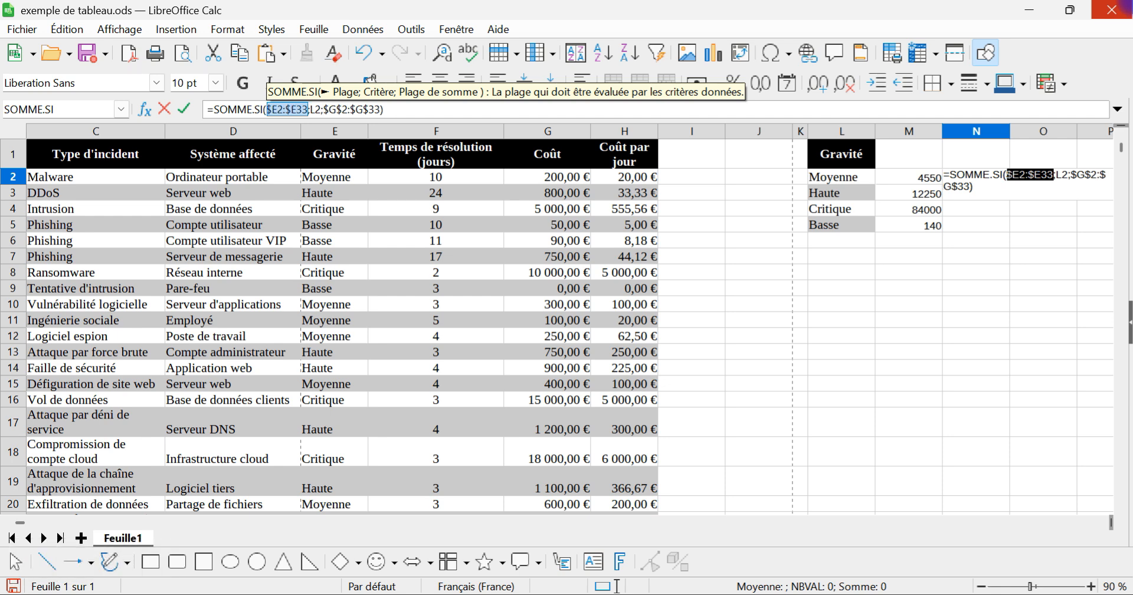
key("F4")
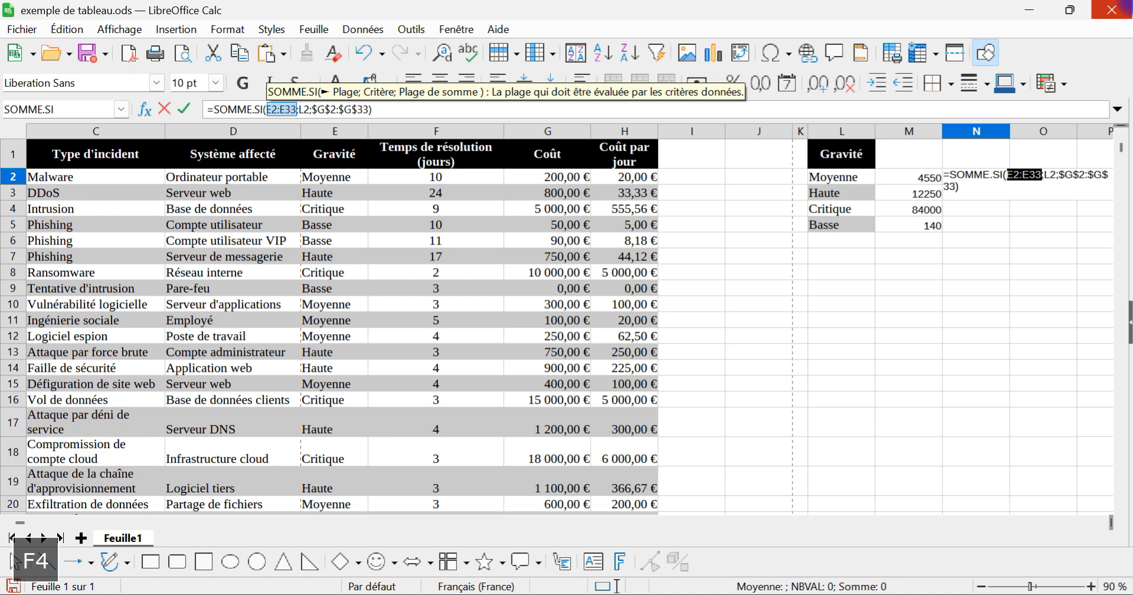
key("F4")
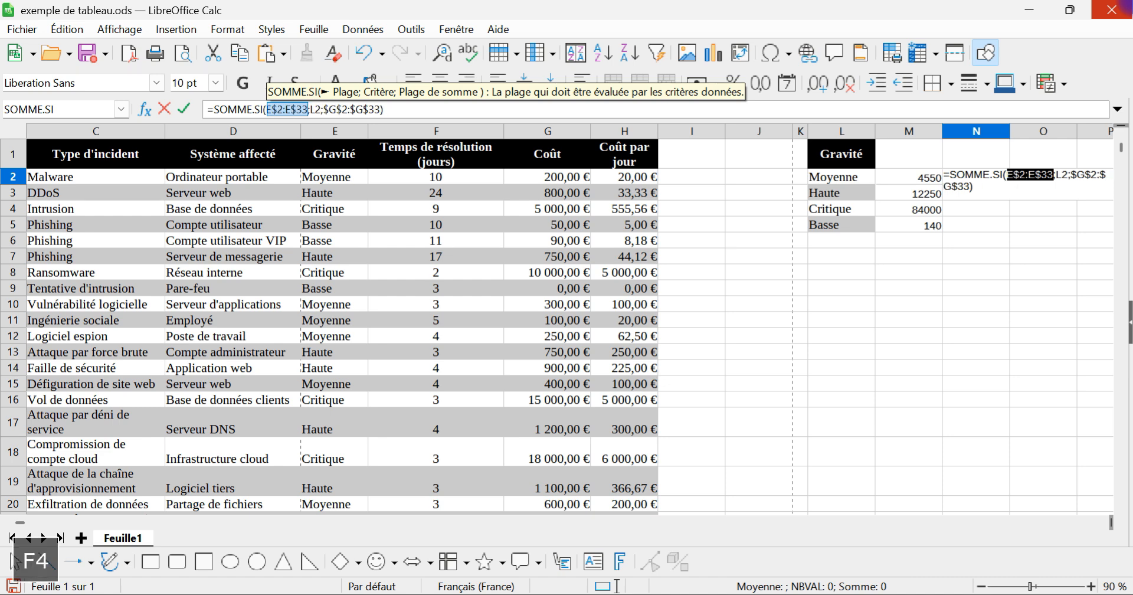
key("F4")
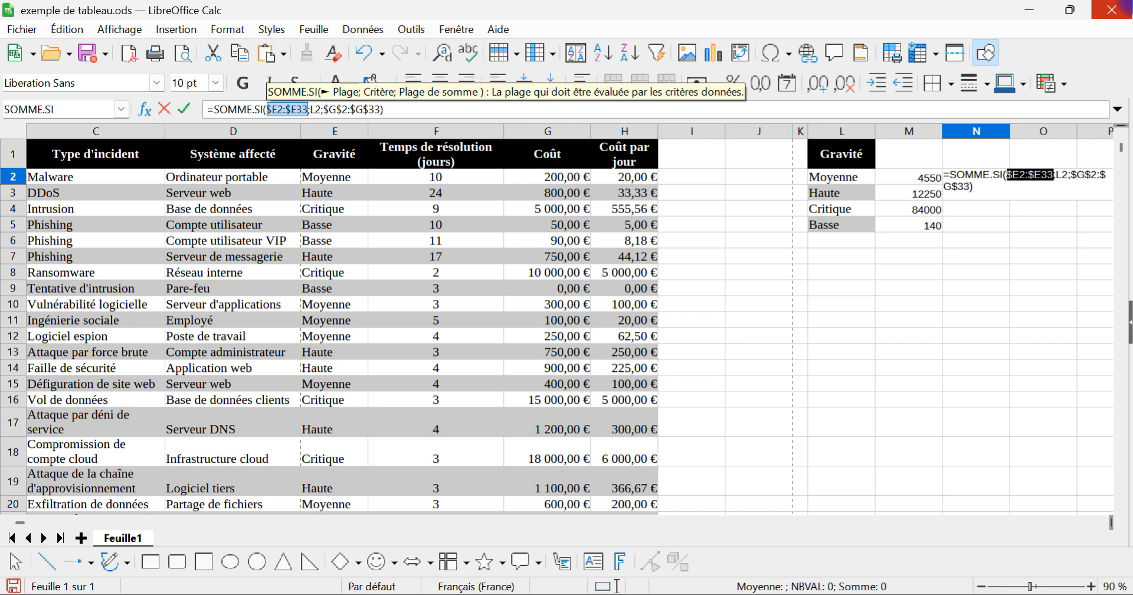
key("F4")
Step: Make the sum range in the N2 formula relative as G2:G33 and fill the formula down to N5
key("Right")
key("Right")
key("Right")
key("Right")
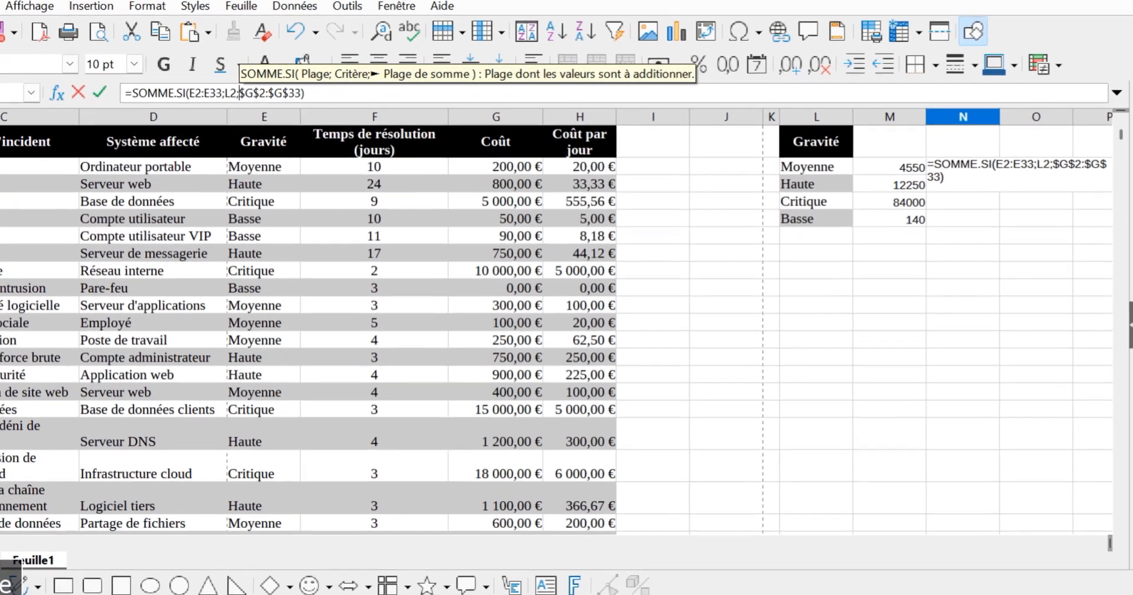
key("shift+Right")
key("shift+Right")
key("shift+Right")
key("shift+Right")
key("shift+Right")
key("shift+Right")
key("shift+Right")
key("shift+Right")
key("shift+Right")
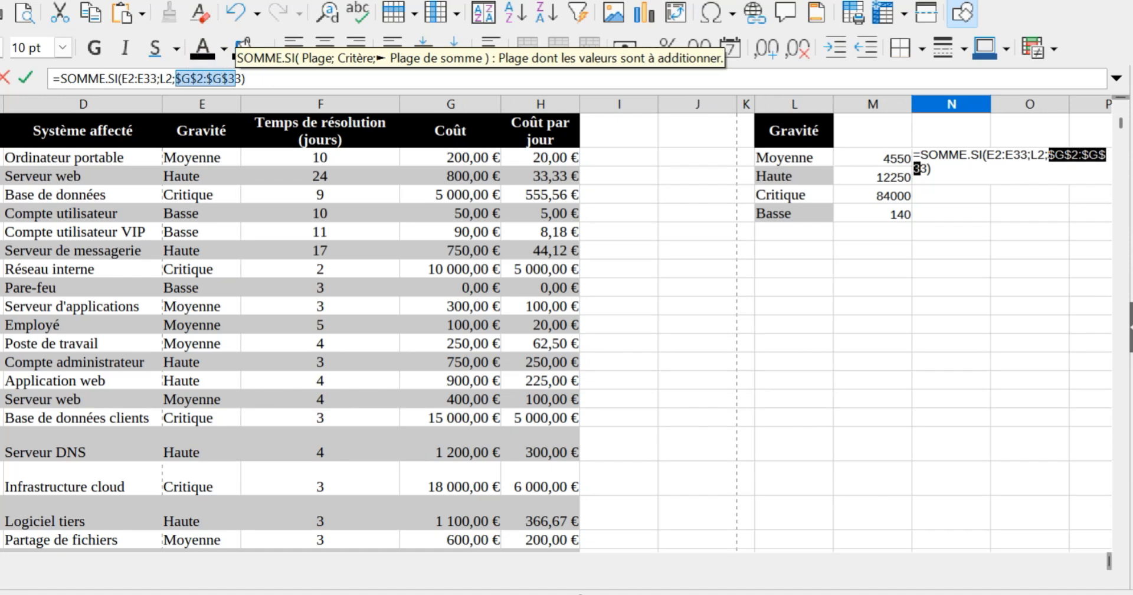
key("shift+Right")
key("F4")
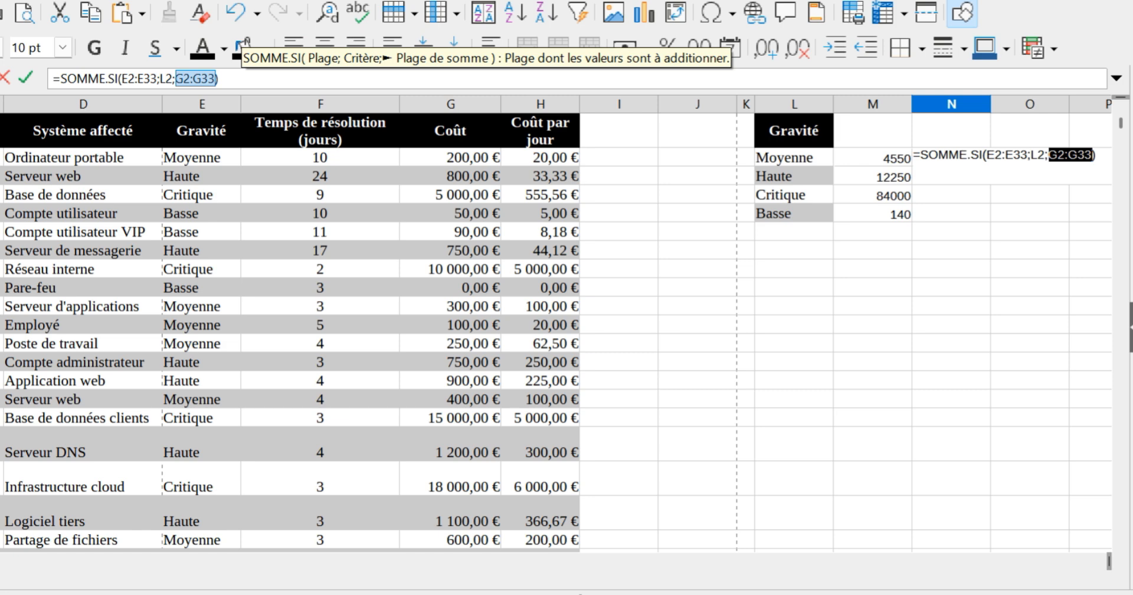
key("Return")
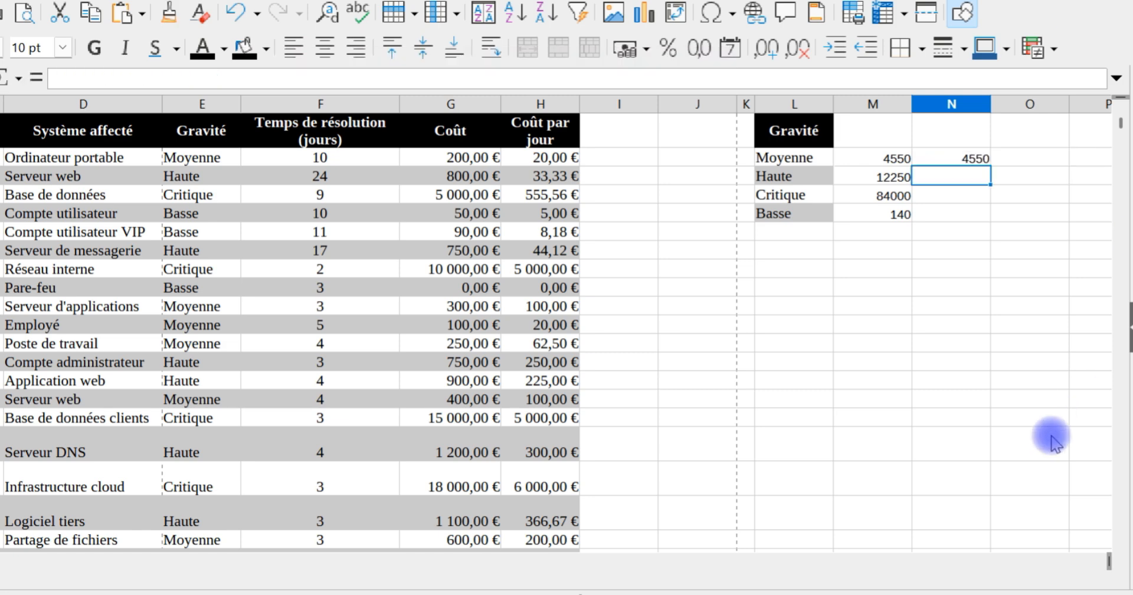
left_click(964, 158)
left_click_drag(992, 170, 984, 222)
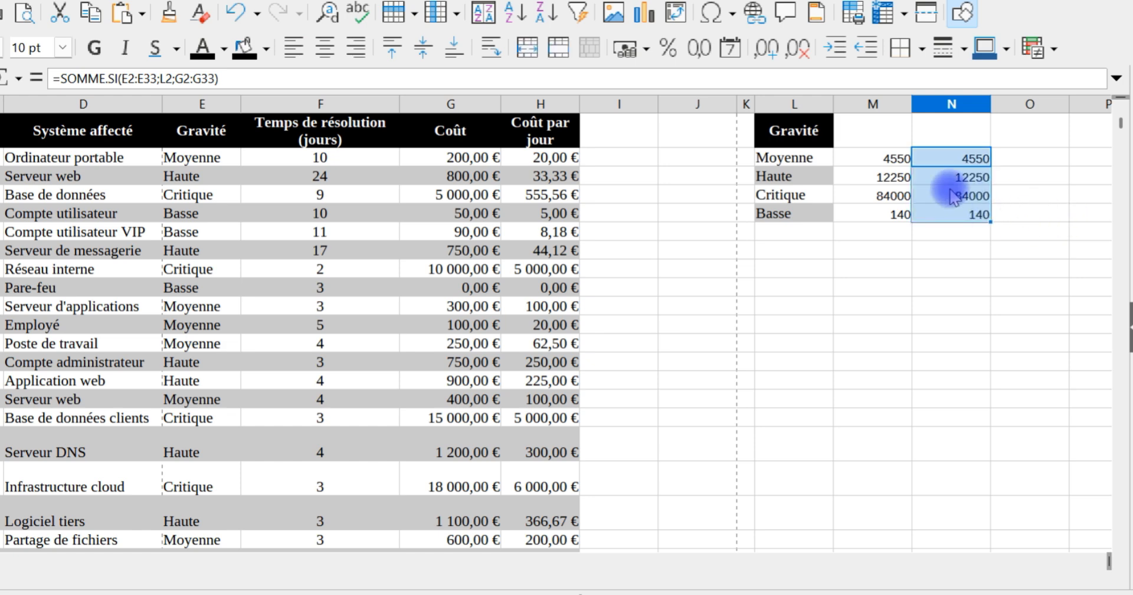
Step: Inspect the formulas in N3, N4 and N5 to see which ranges each one references
left_click(967, 177)
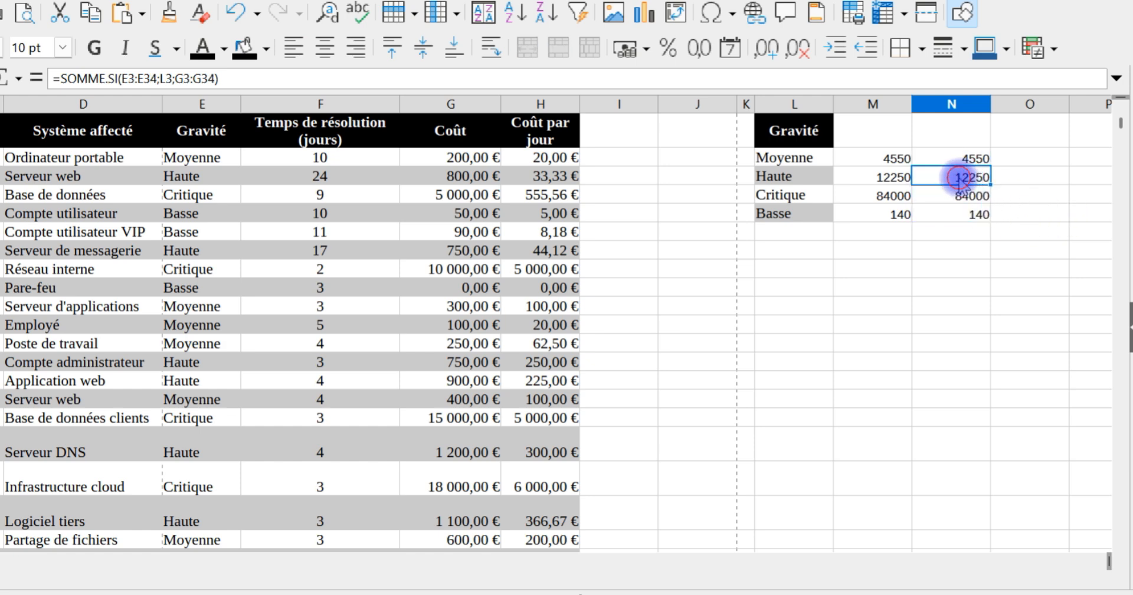
double_click(959, 178)
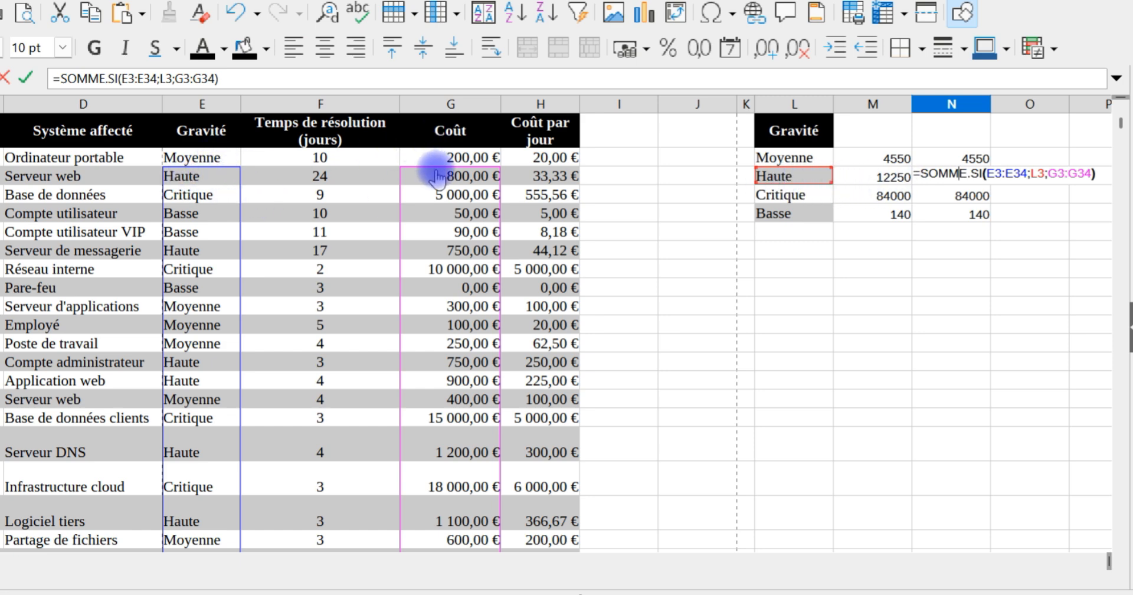
key("Return")
double_click(978, 193)
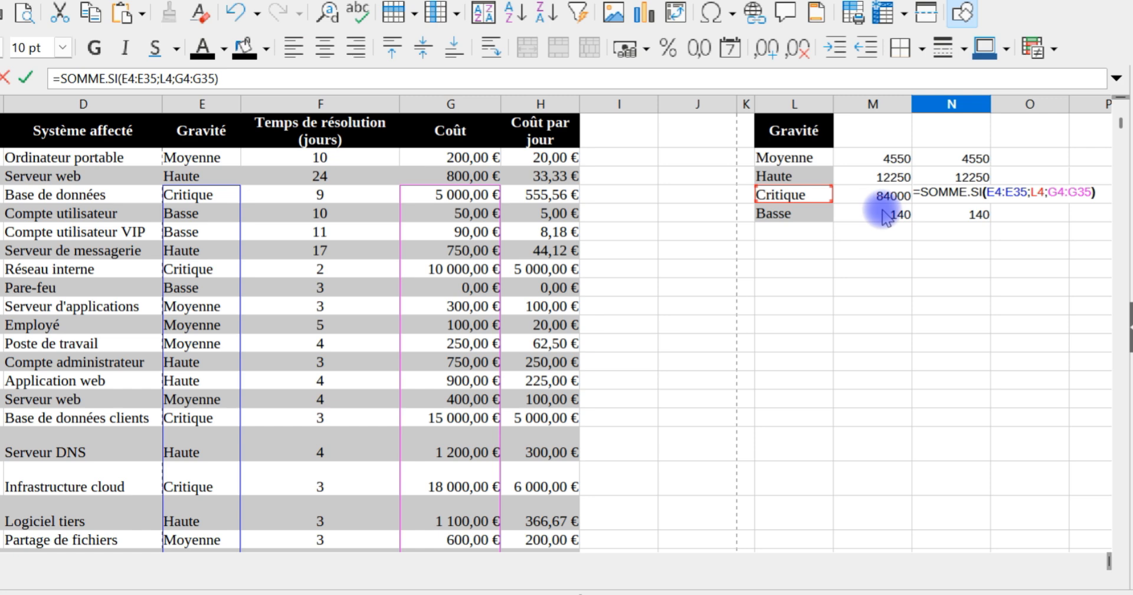
left_click(962, 216)
double_click(962, 211)
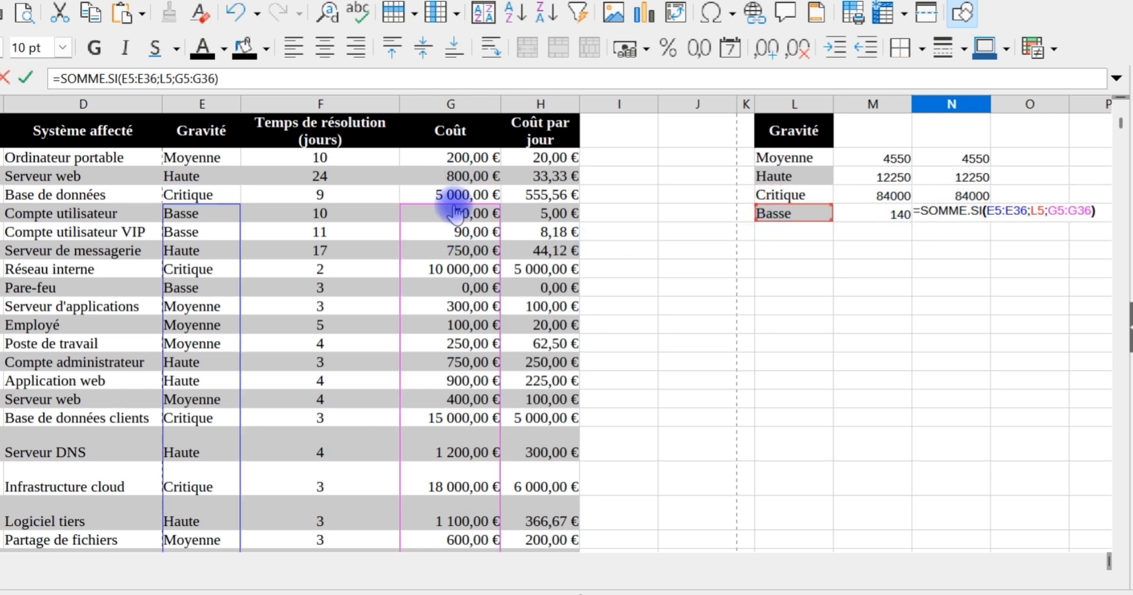
key("Return")
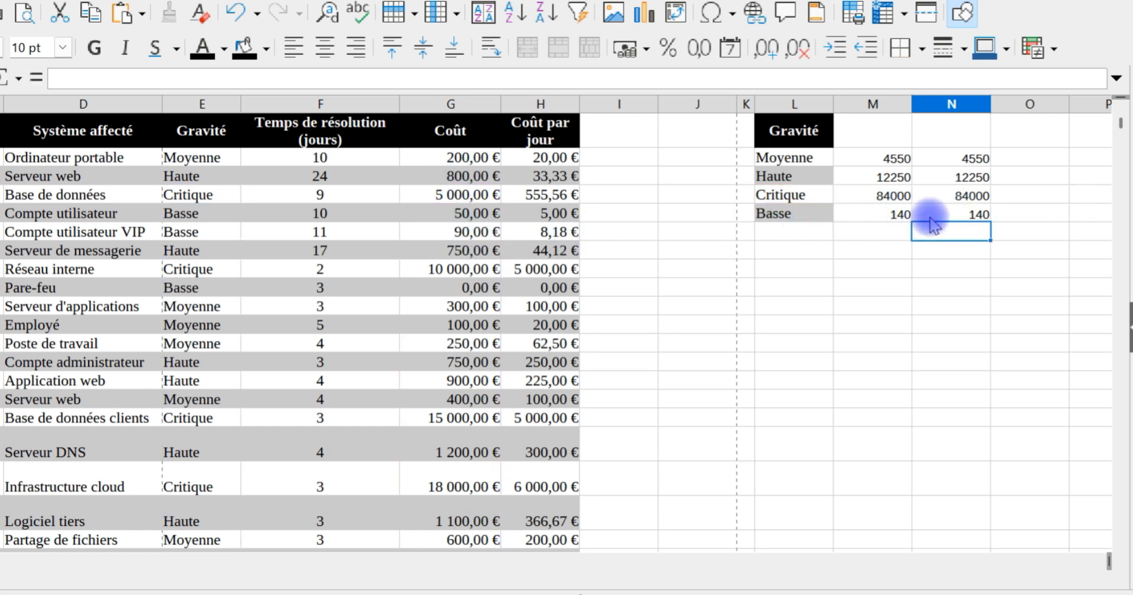
Step: Clear the relative-reference formulas in column N by filling the empty cell N1 down to N7
left_click(895, 216)
left_click(944, 133)
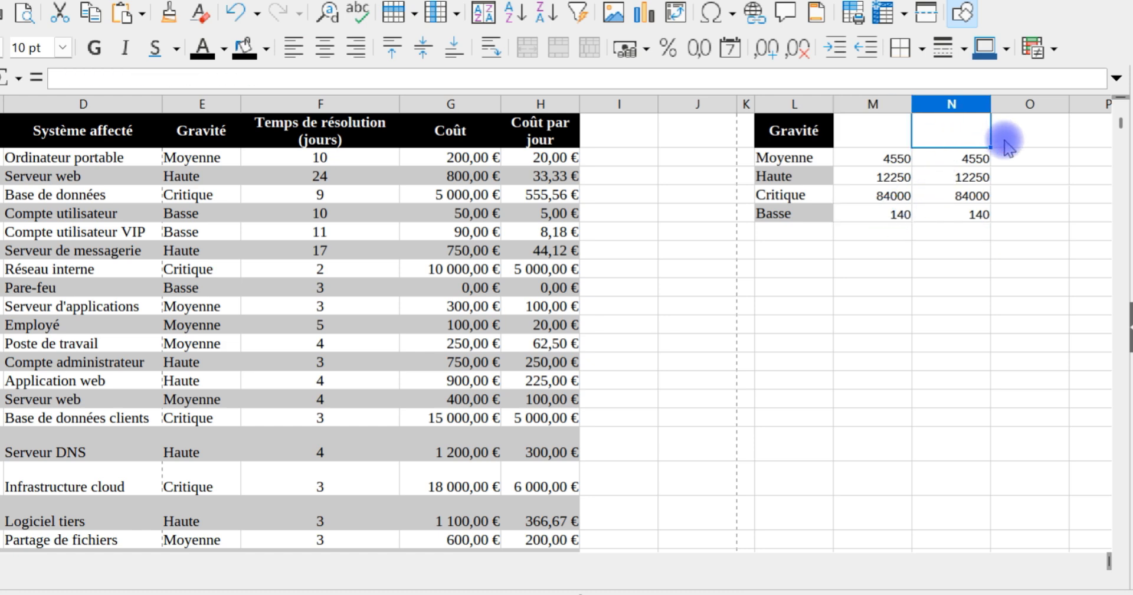
left_click_drag(991, 147, 981, 260)
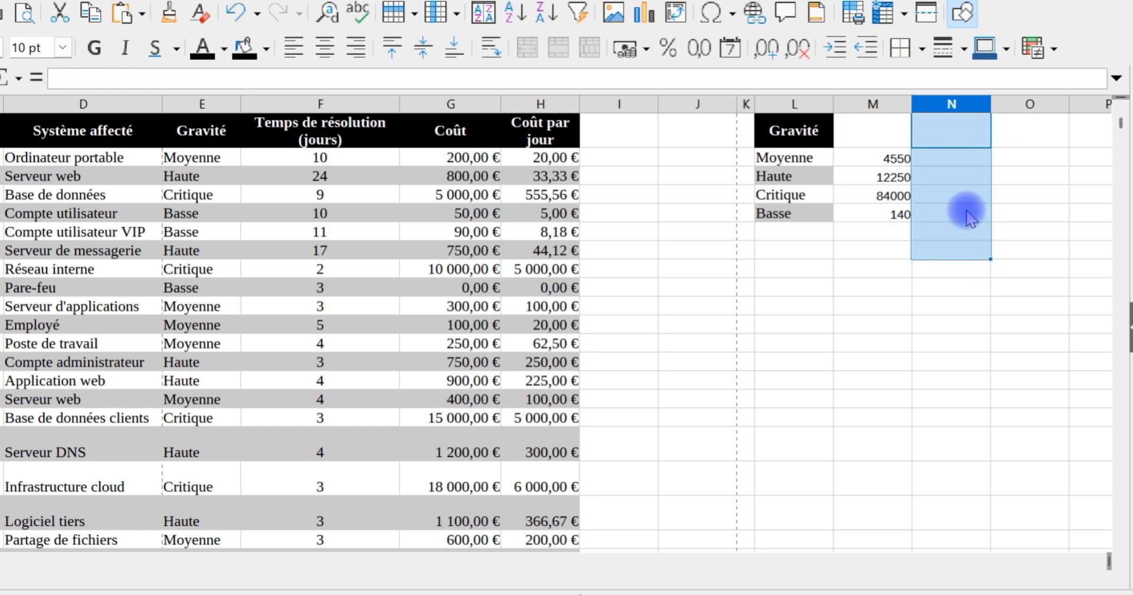
Step: Change the evaluated range in M2's SOMME.SI formula to the row-locked references E$2:E$33
double_click(892, 161)
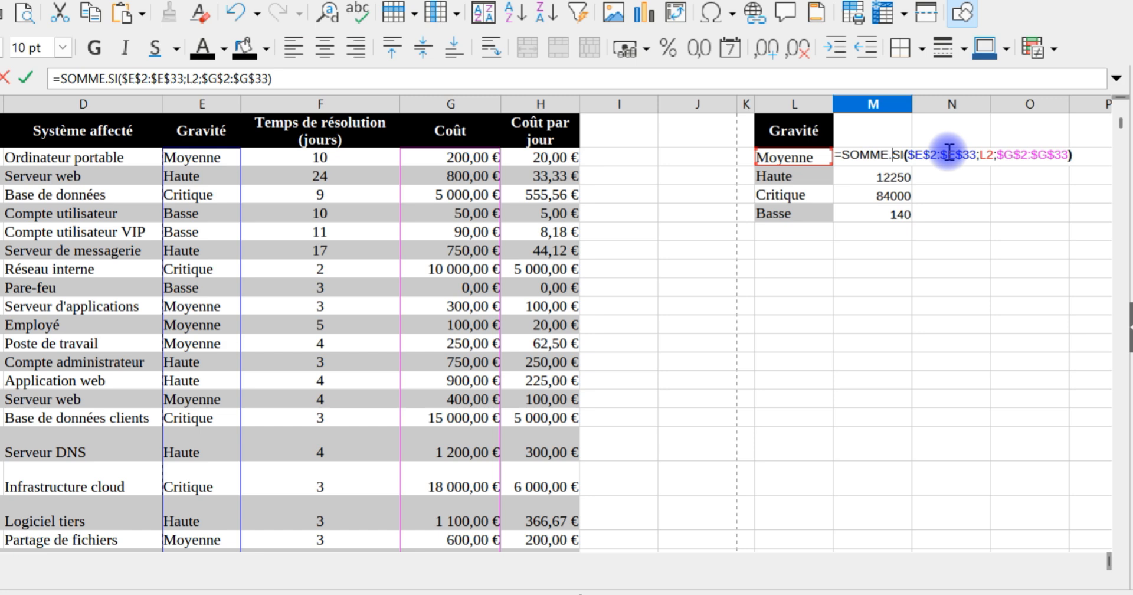
left_click(924, 154)
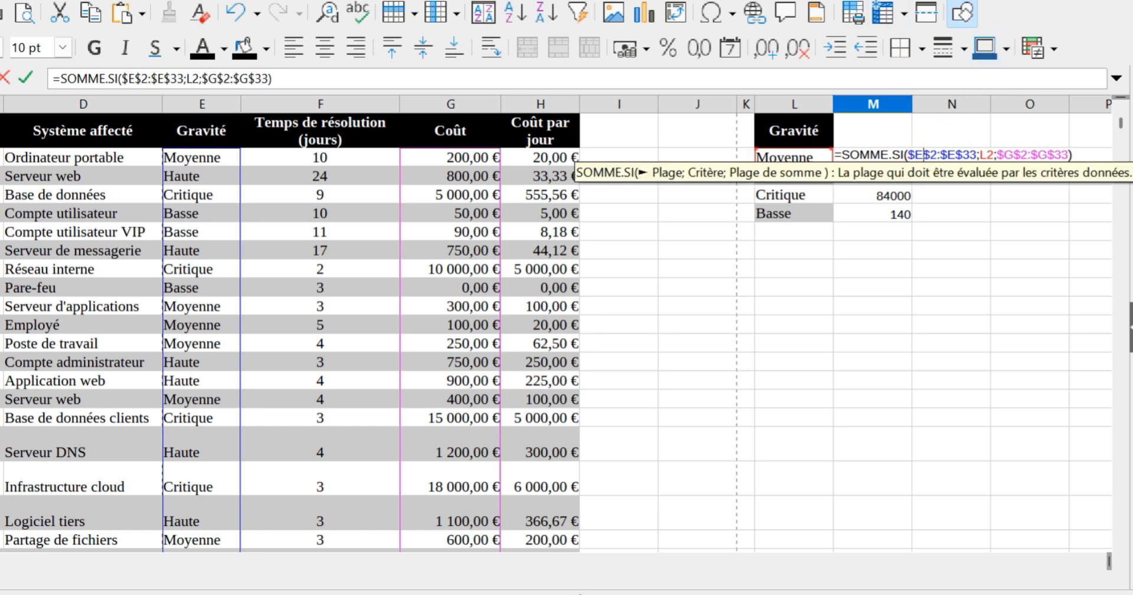
key("Left")
key("Left")
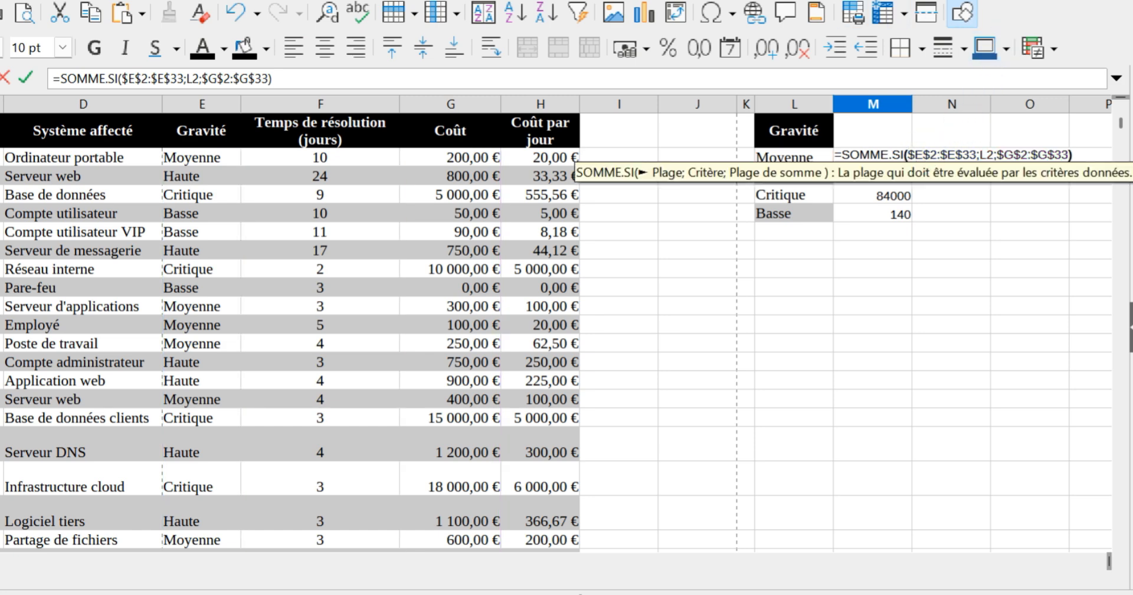
key("Delete")
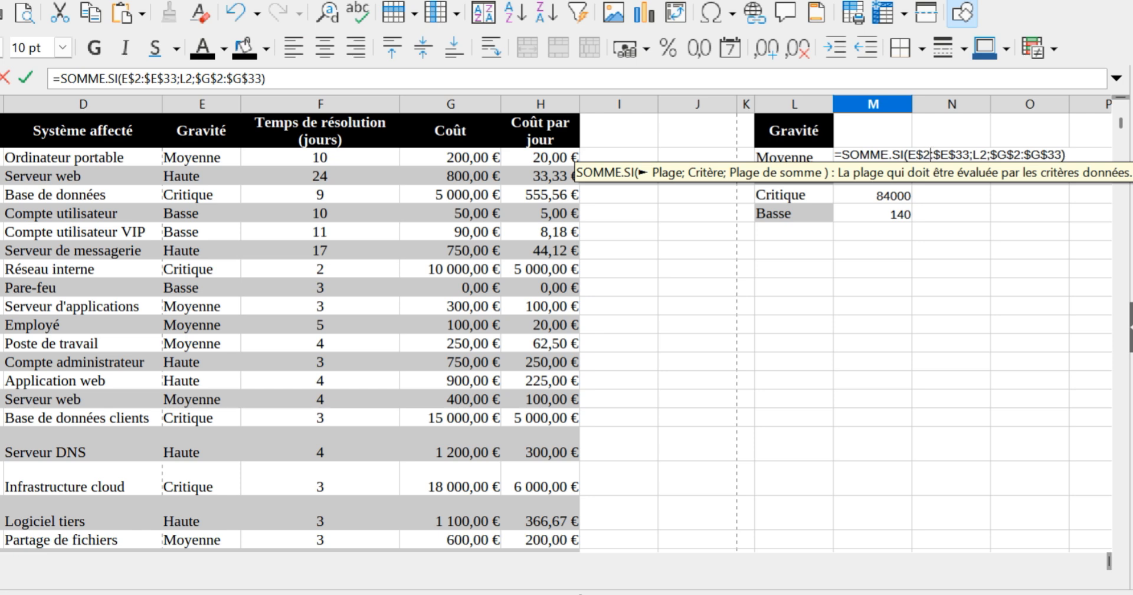
key("Delete")
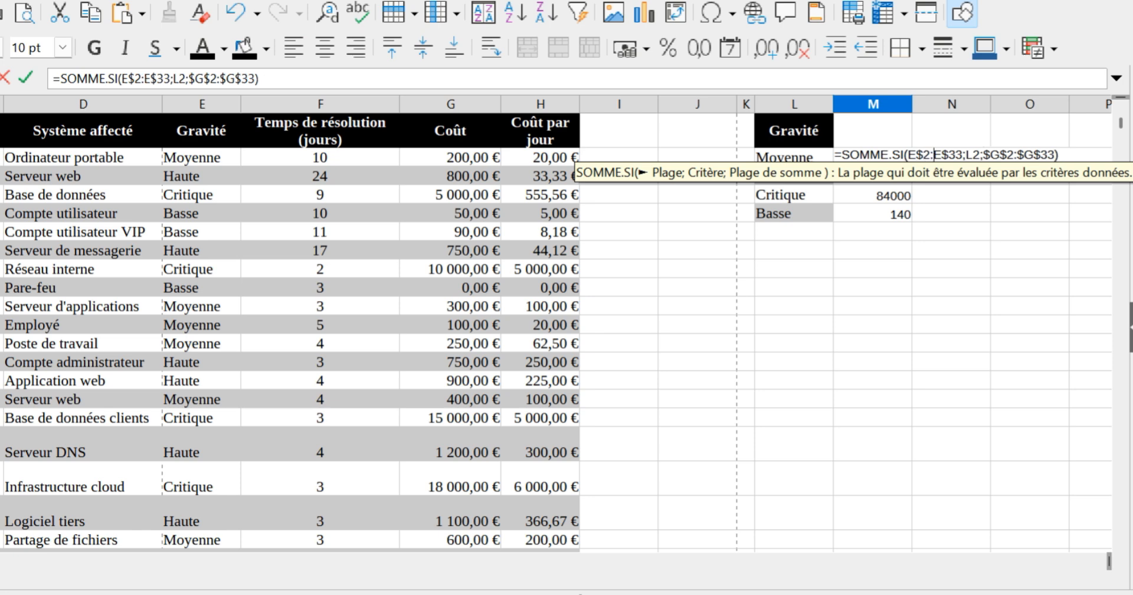
Step: Change the sum range in the M2 formula to G$2:G$33 and fill the formula down to M5
key("Right")
key("Right")
key("Right")
key("Right")
key("Delete")
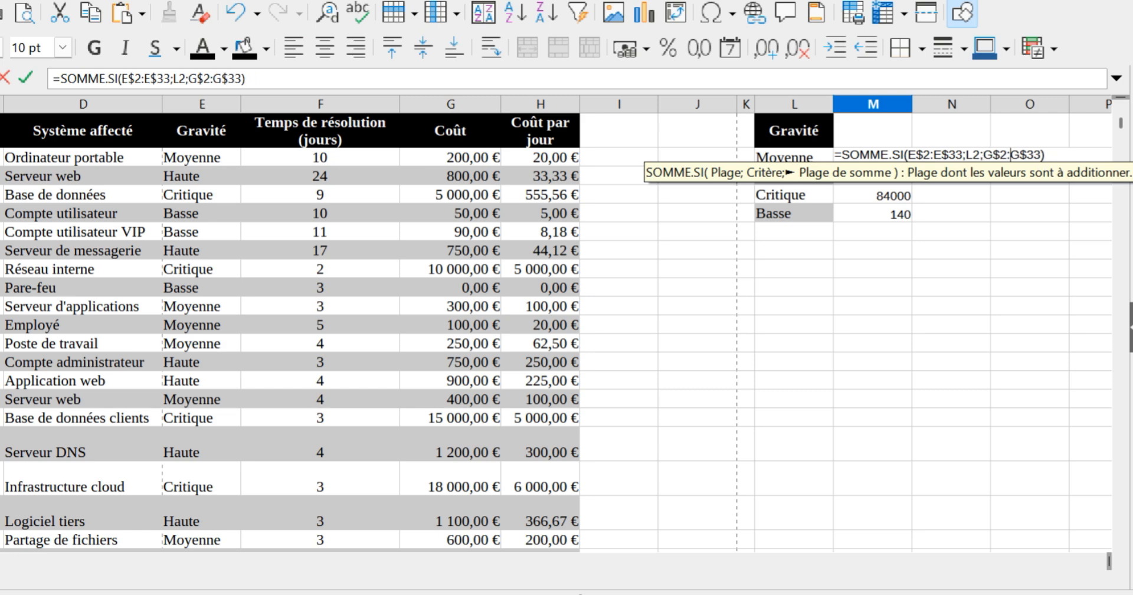
key("Return")
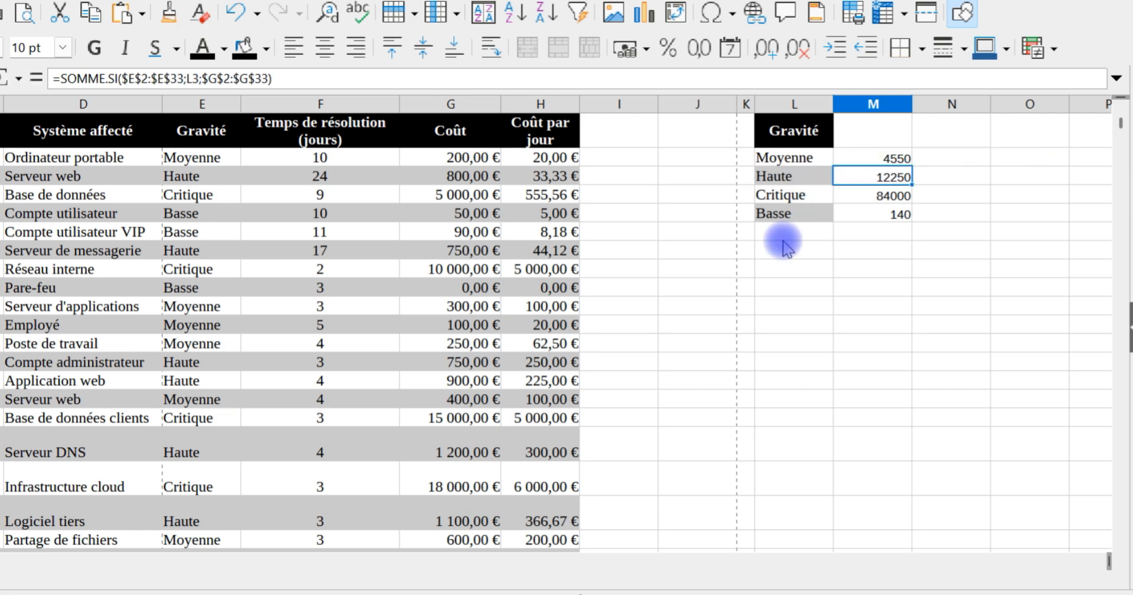
left_click(903, 160)
left_click_drag(910, 166, 903, 227)
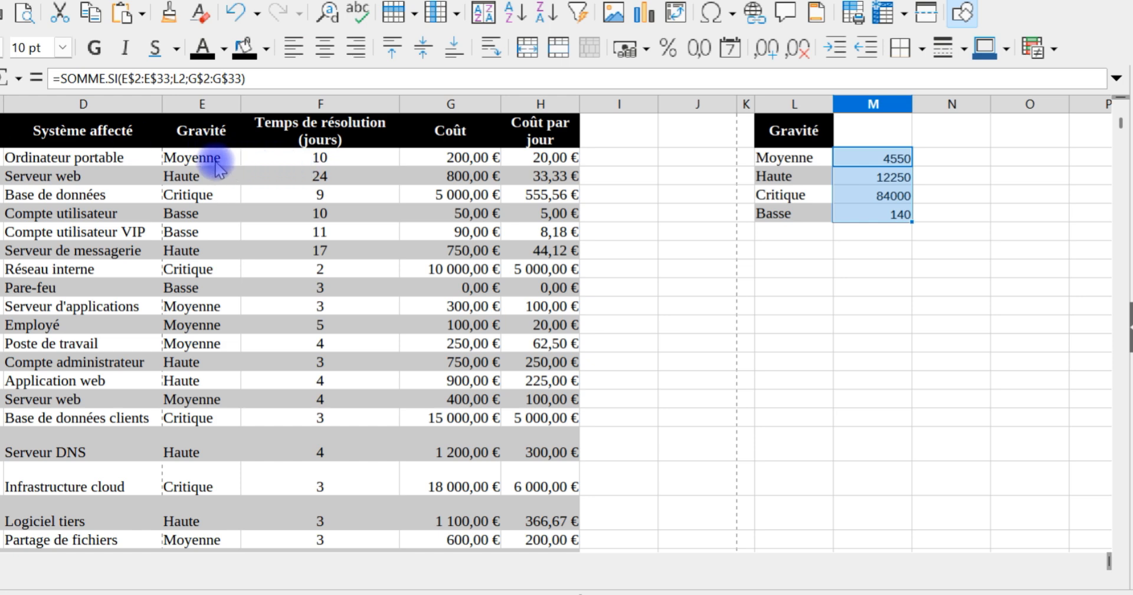
Step: Select the resolution times from F2 to F33 in the incident table
left_click(302, 160)
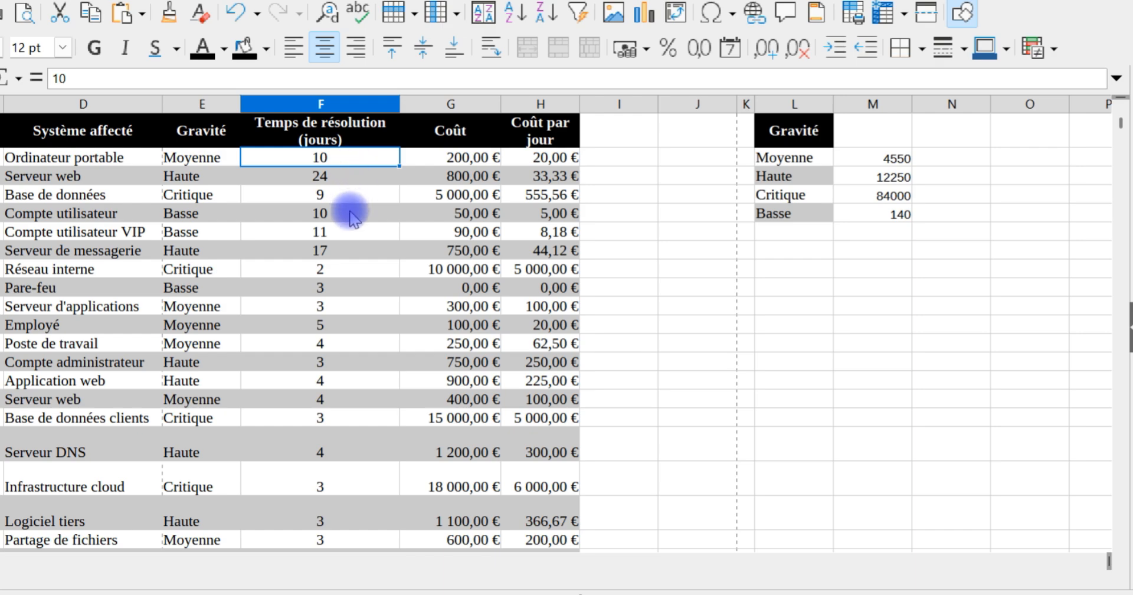
scroll(353, 224, "down", 4)
scroll(348, 248, "down", 4)
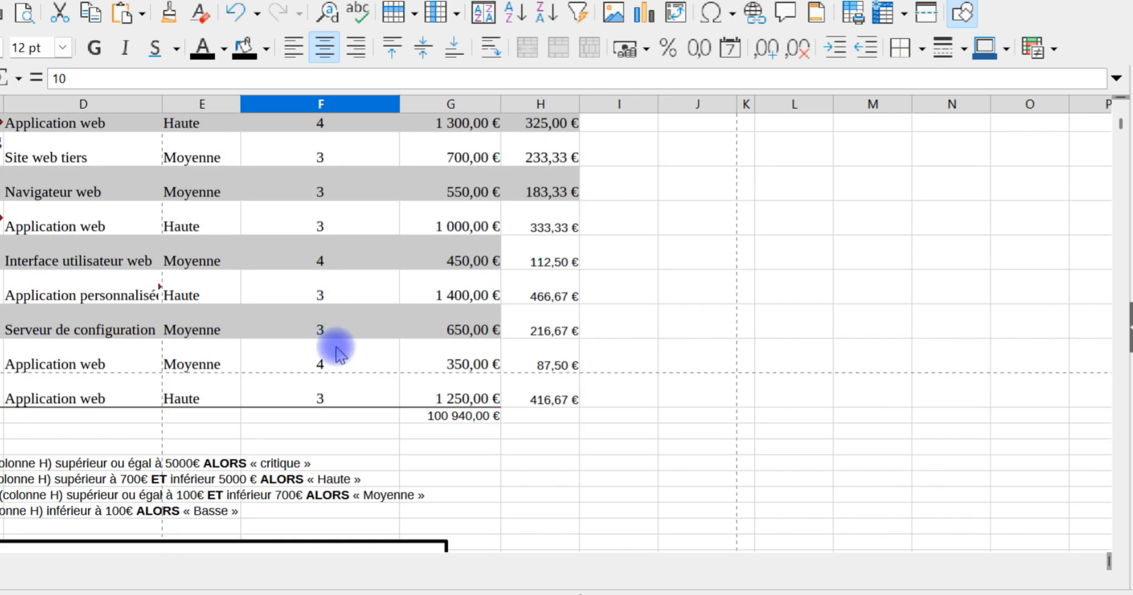
left_click(324, 392, "shift")
scroll(506, 260, "up", 8)
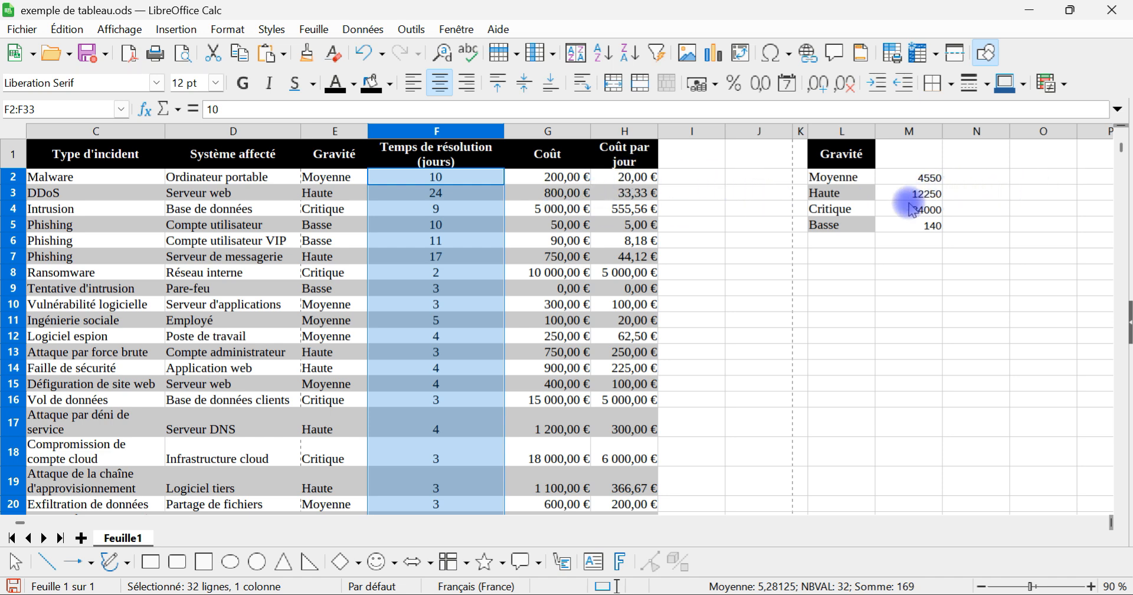
Step: Copy the severity list with its header from L1:L5 and paste it starting at L9
left_click(815, 254)
left_click_drag(853, 157, 856, 224)
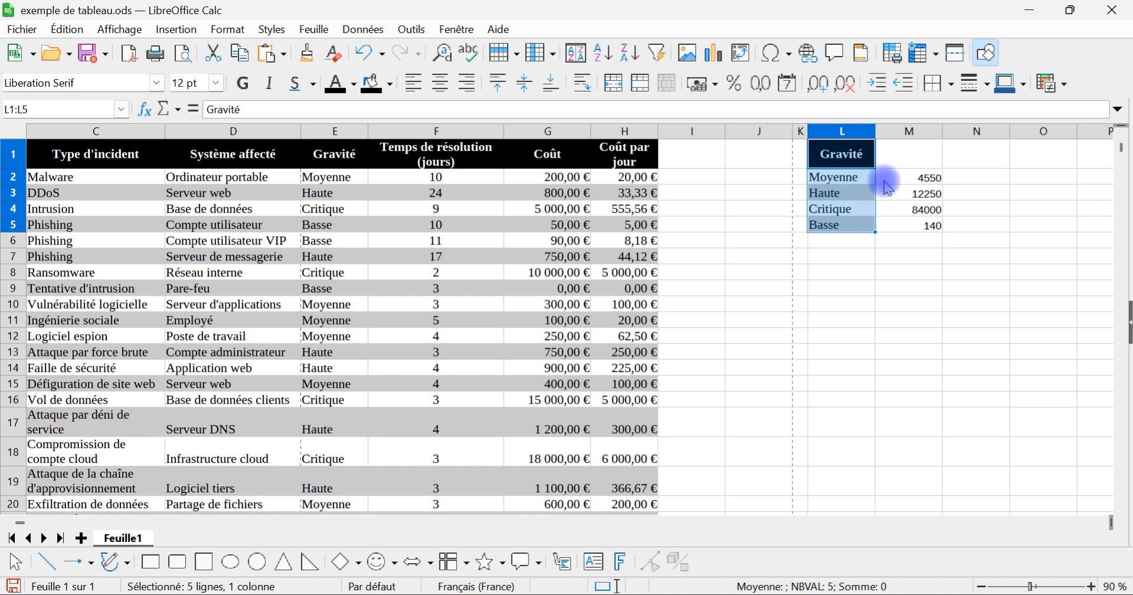
key("ctrl+c")
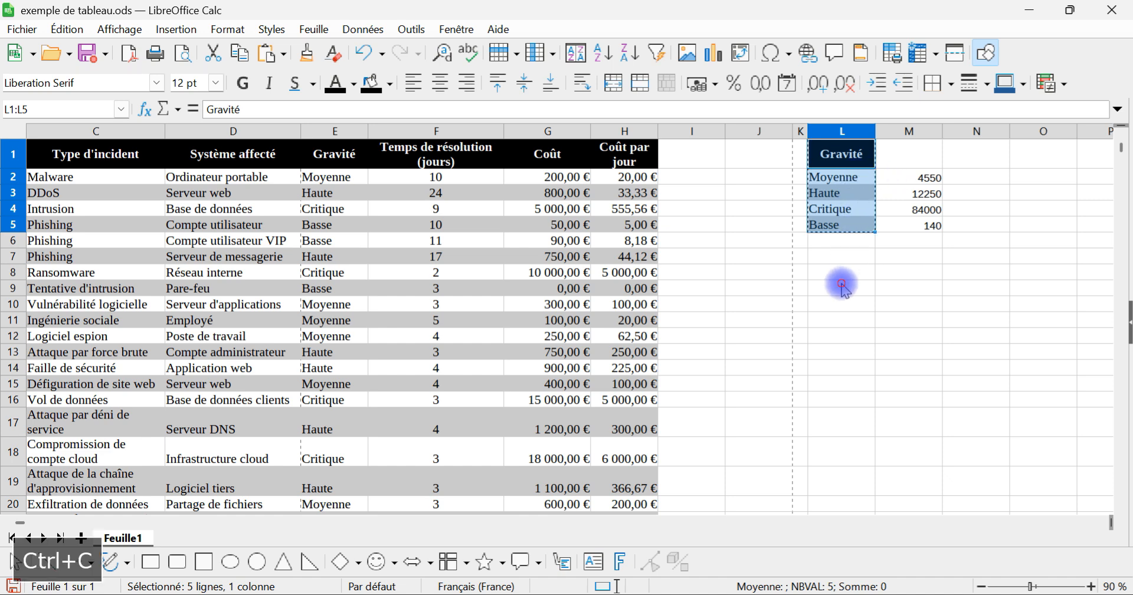
left_click(843, 286)
key("ctrl+v")
Step: Start an NB.SI formula in M10 with the severity column as its absolute range, $E$2:$E$33
left_click(903, 302)
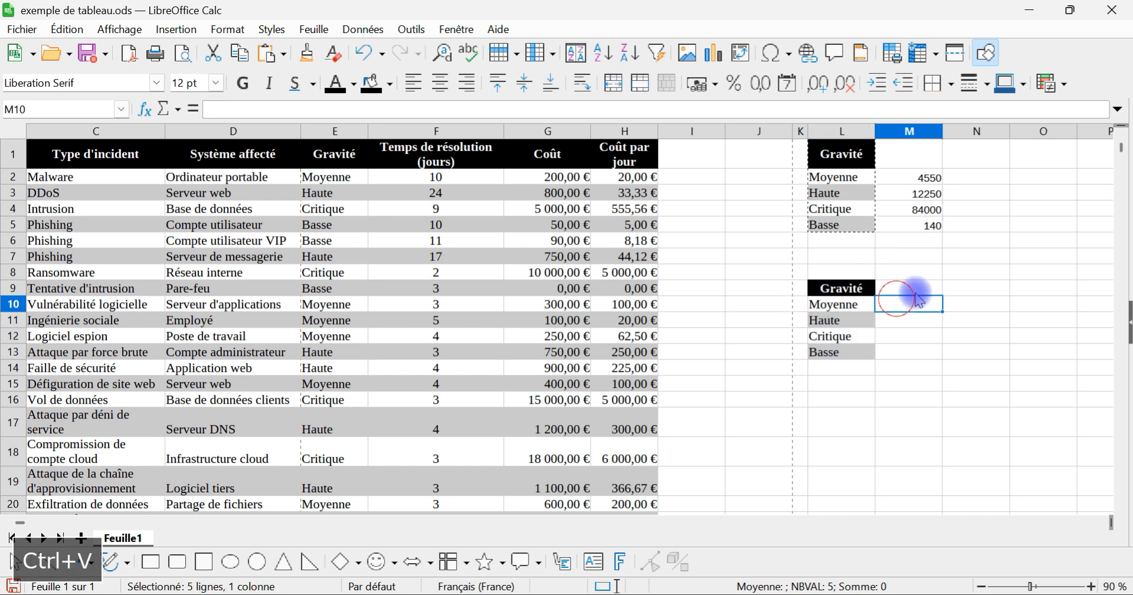
type("=")
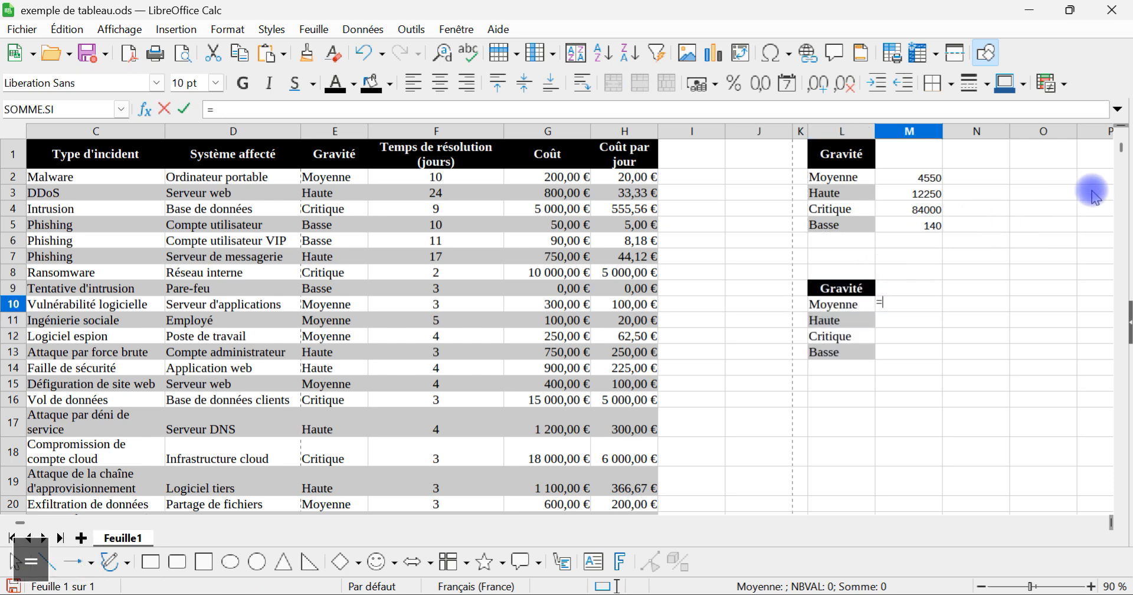
type("nb")
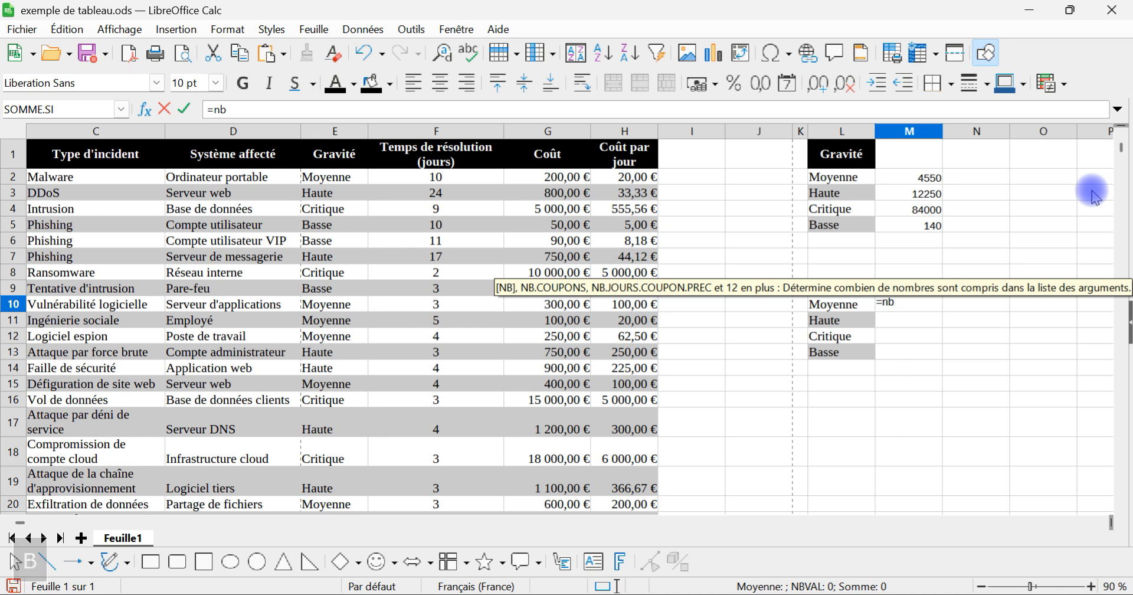
type(".si")
key("Return")
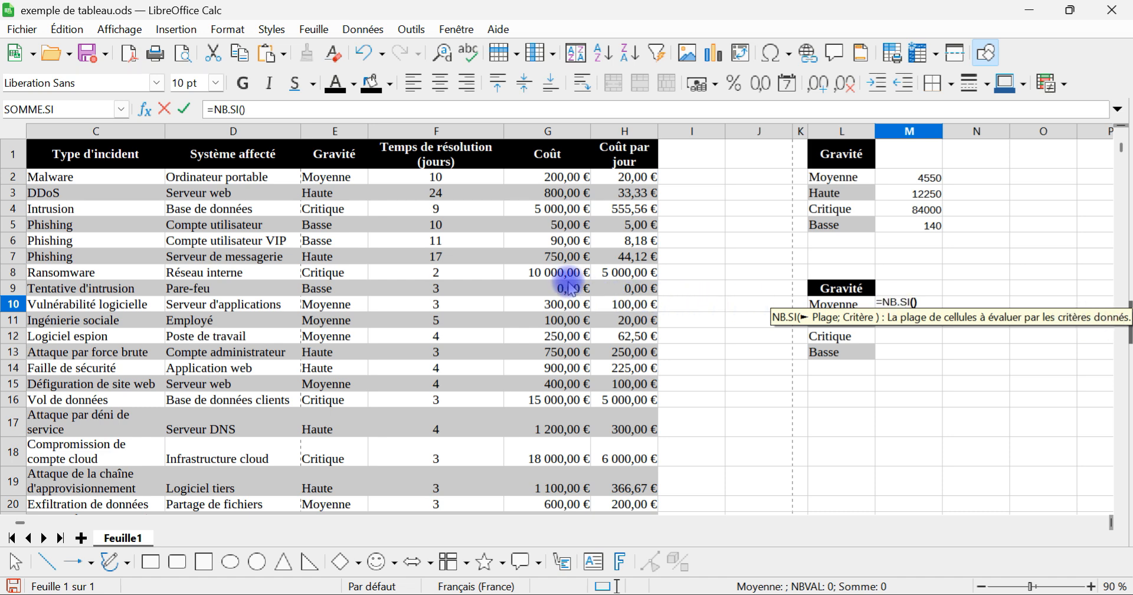
scroll(413, 331, "down", 6)
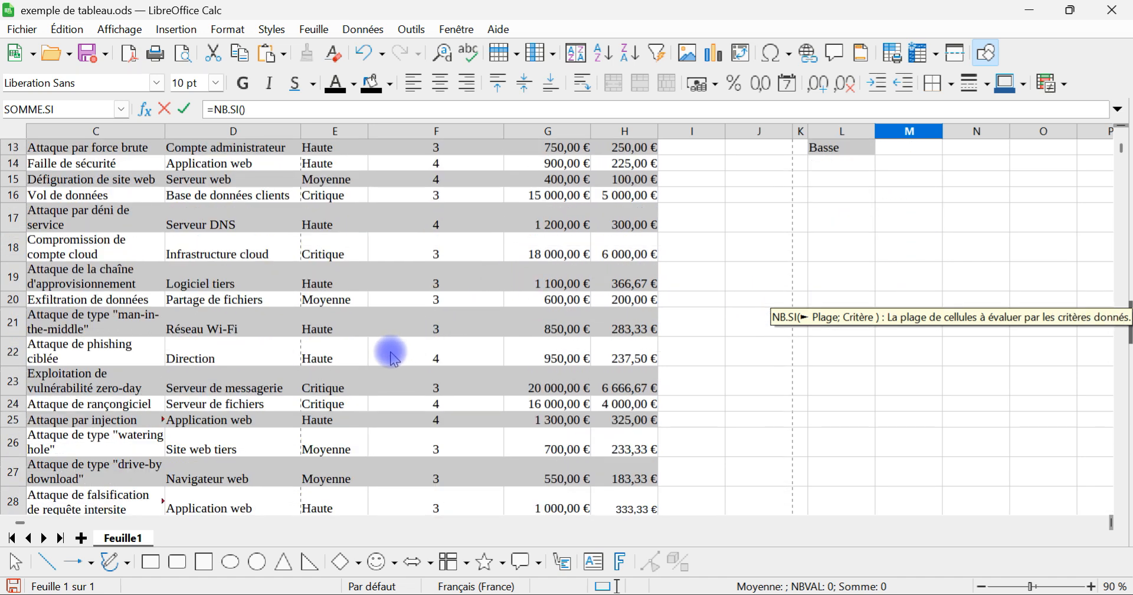
scroll(317, 477, "down", 3)
scroll(329, 430, "up", 2)
left_click_drag(328, 452, 401, 186)
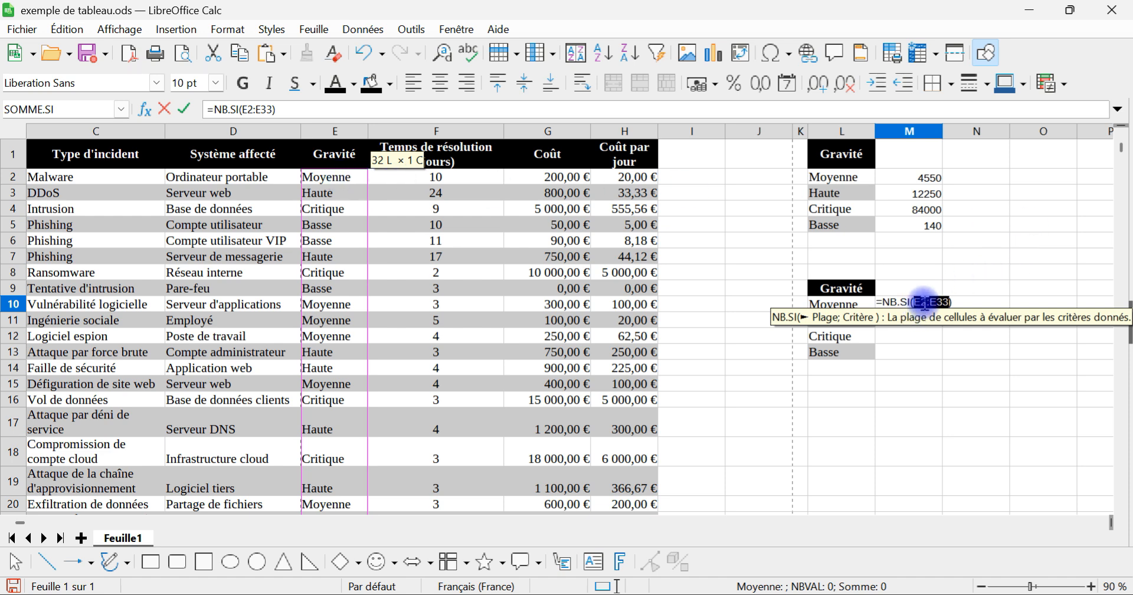
key("F4")
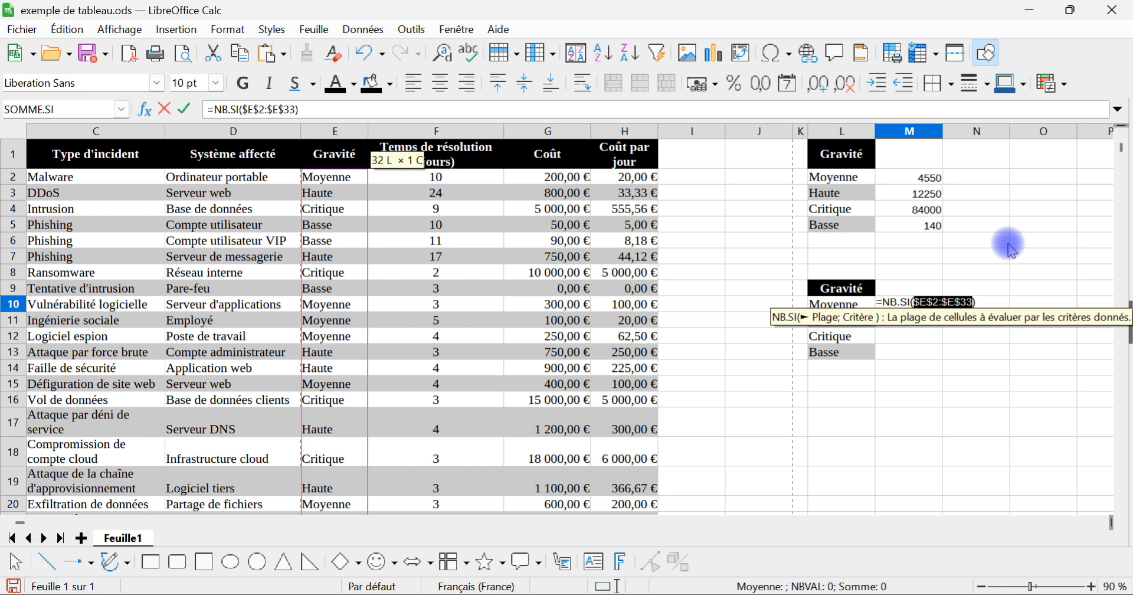
Step: Use the severity label in L10 as the NB.SI criterion and complete the formula
type(";")
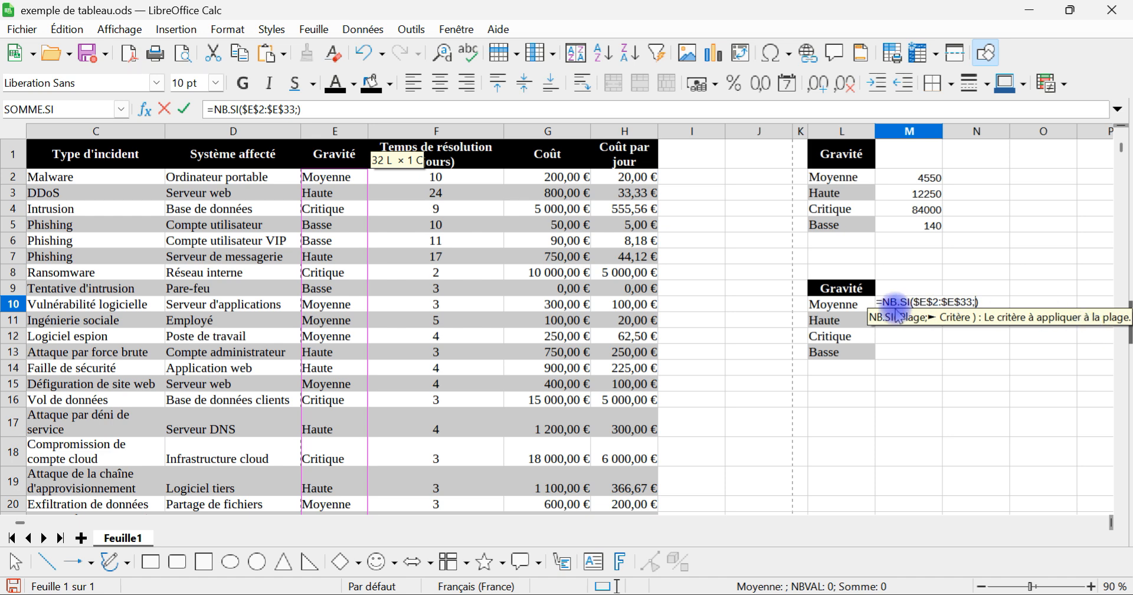
left_click(845, 308)
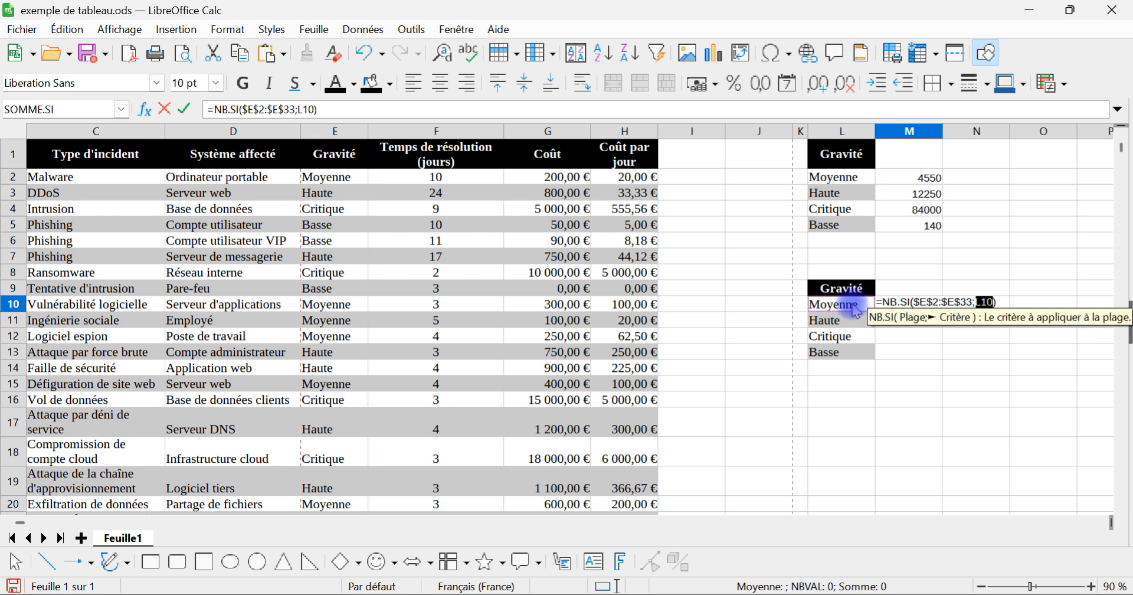
key("Return")
Step: Review the NB.SI formula in M10 and fill it down to M13
left_click(931, 301)
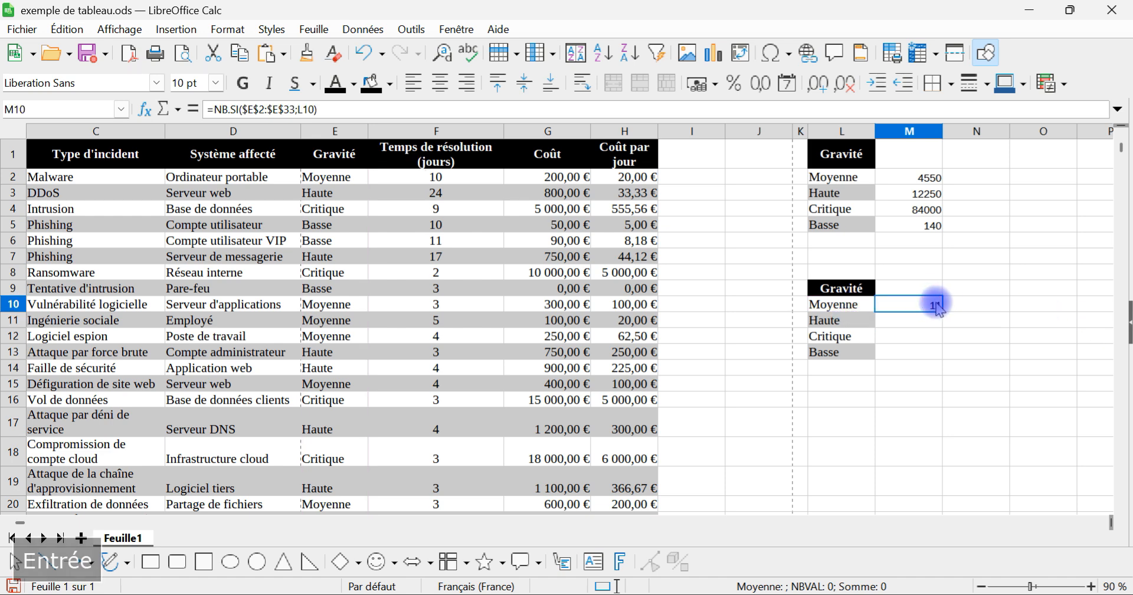
double_click(926, 303)
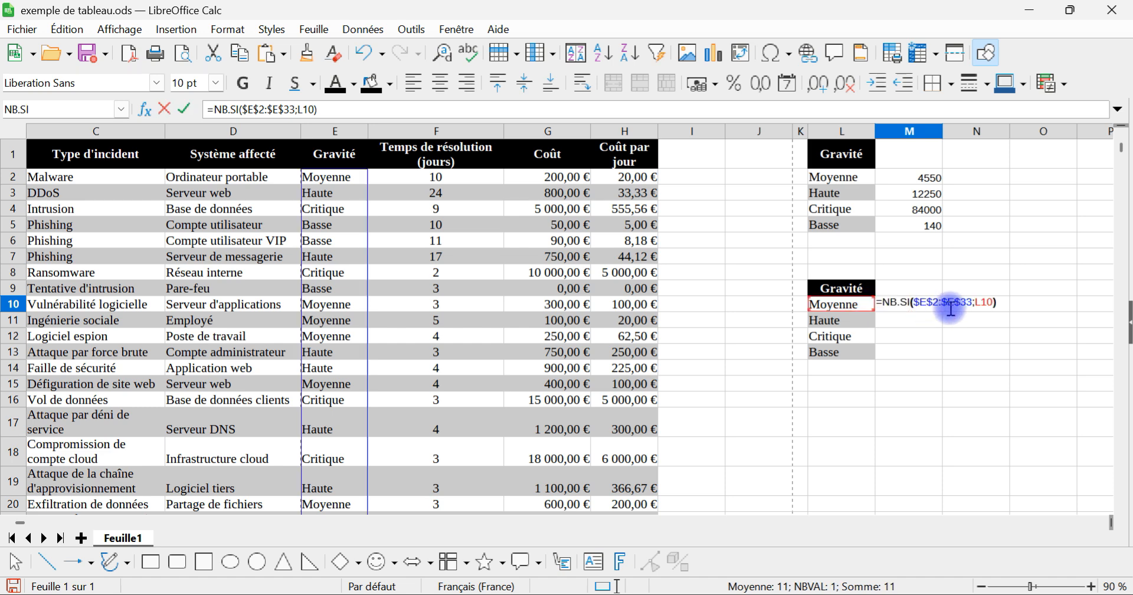
key("Return")
left_click(939, 306)
left_click_drag(942, 314, 929, 353)
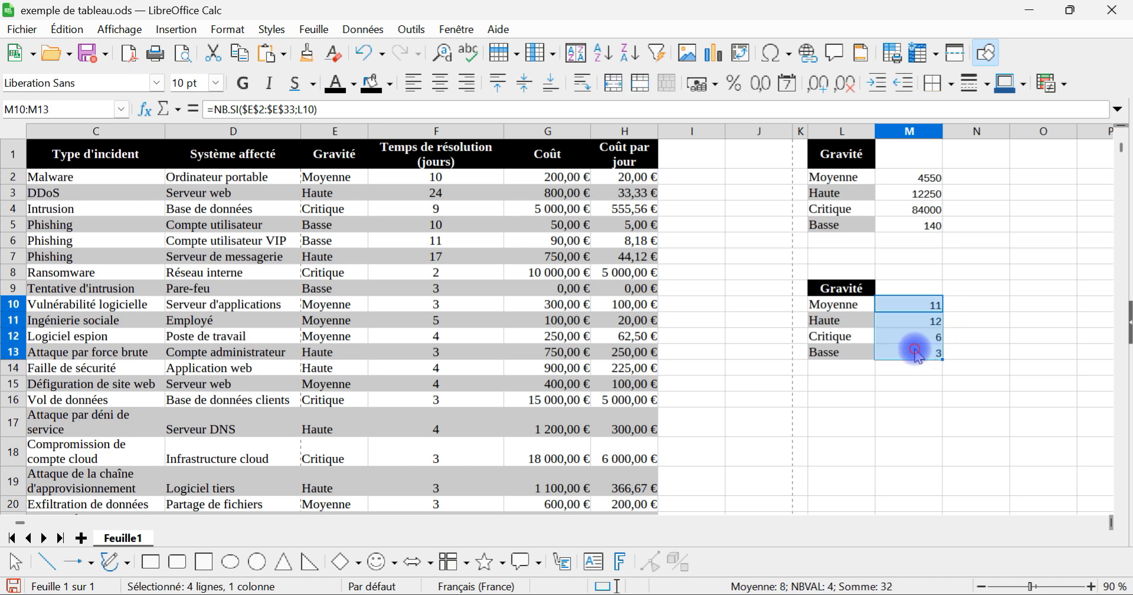
Step: Inspect the filled NB.SI formulas in M13 and M11 to check their range and criterion references
double_click(914, 352)
key("Return")
left_click(910, 319)
double_click(910, 319)
key("Return")
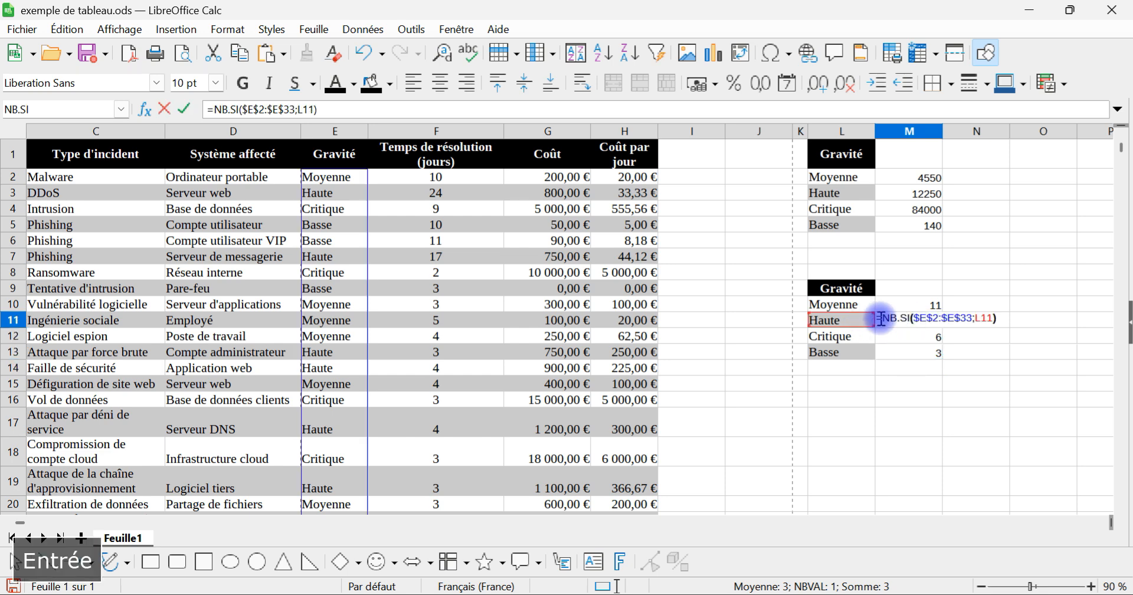
Step: Total the severity counts in M14 with the formula =SOMME(M10:M13)
left_click(920, 369)
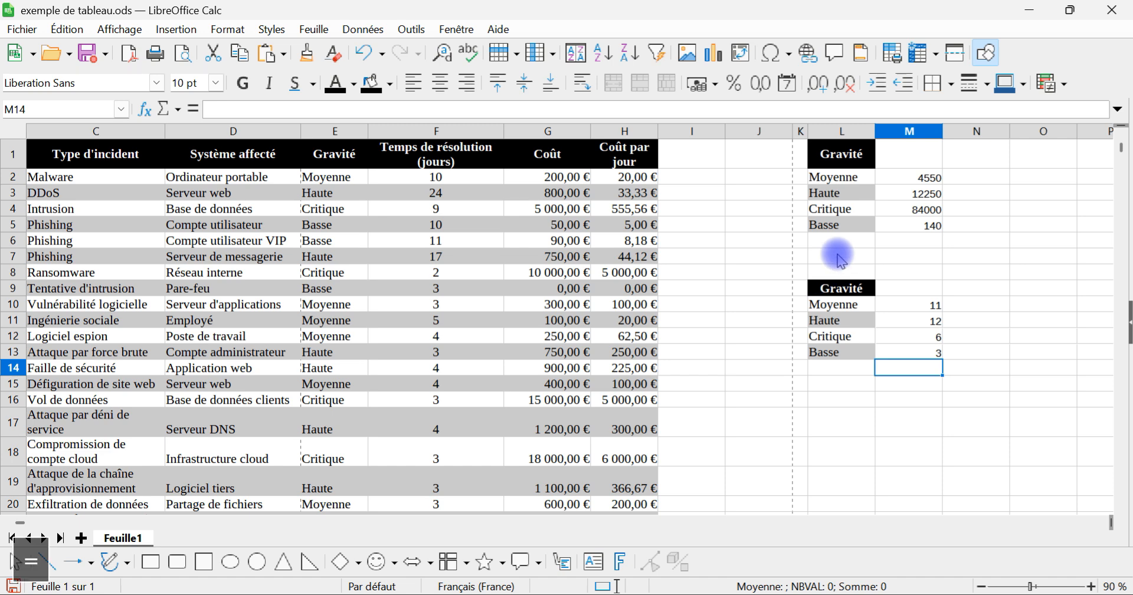
type("=somme")
key("Return")
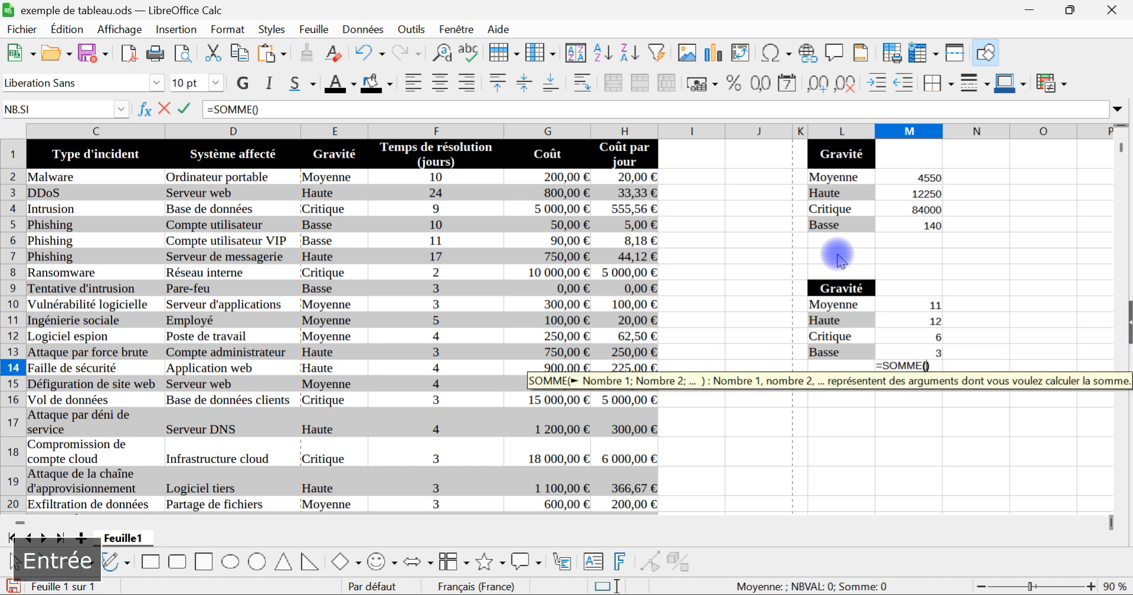
left_click_drag(885, 353, 896, 315)
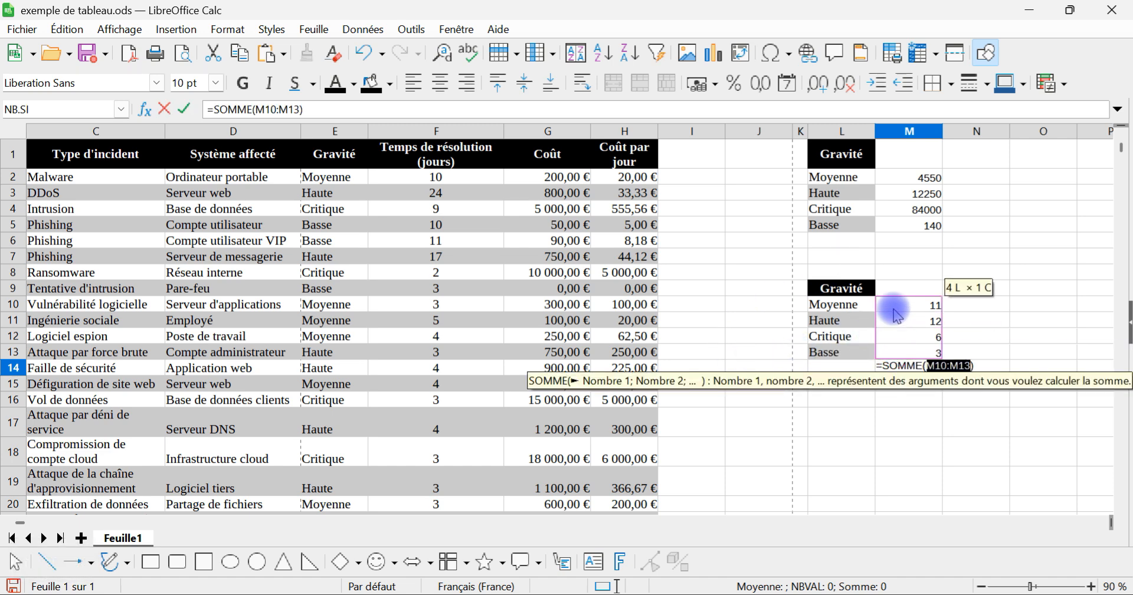
key("Return")
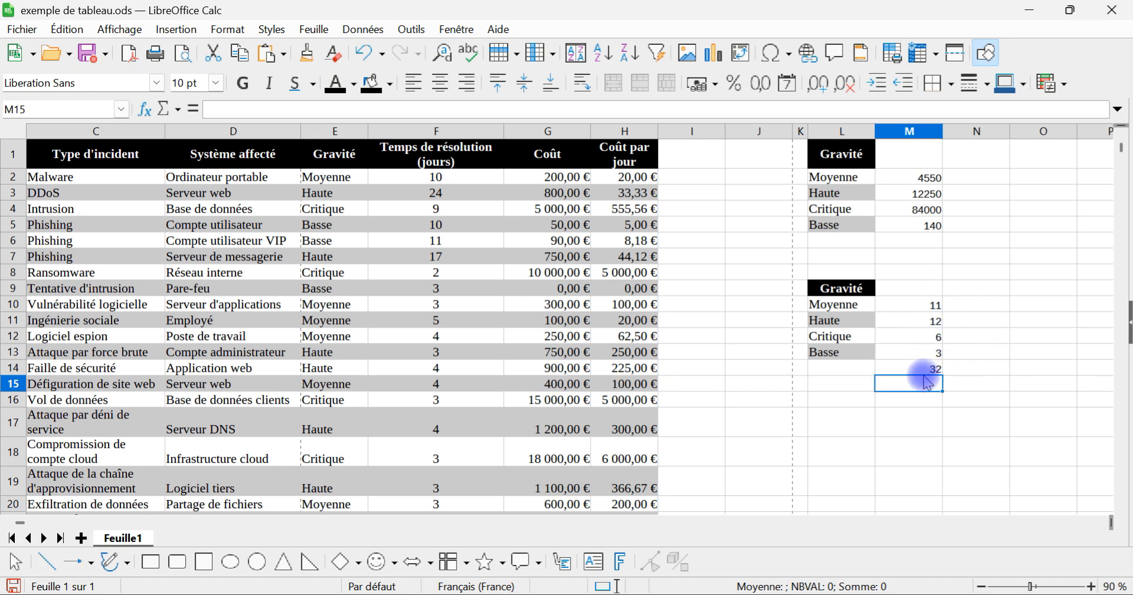
Step: Apply full outer and inner borders to the severity tables in L9:M14 and L1:M5
left_click_drag(915, 286, 856, 364)
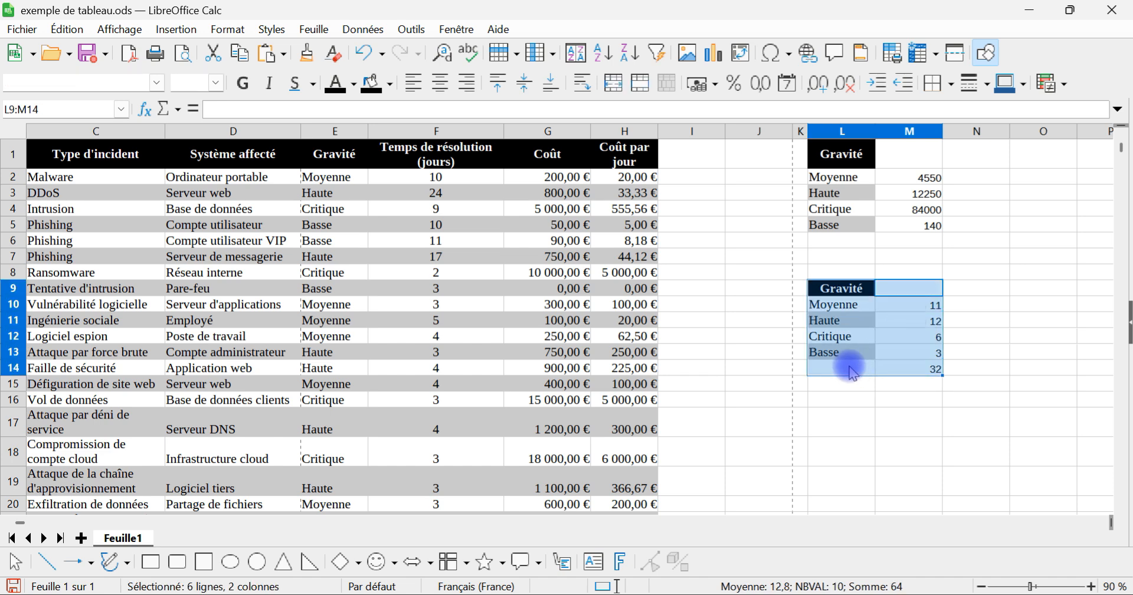
left_click(951, 83)
left_click(998, 175)
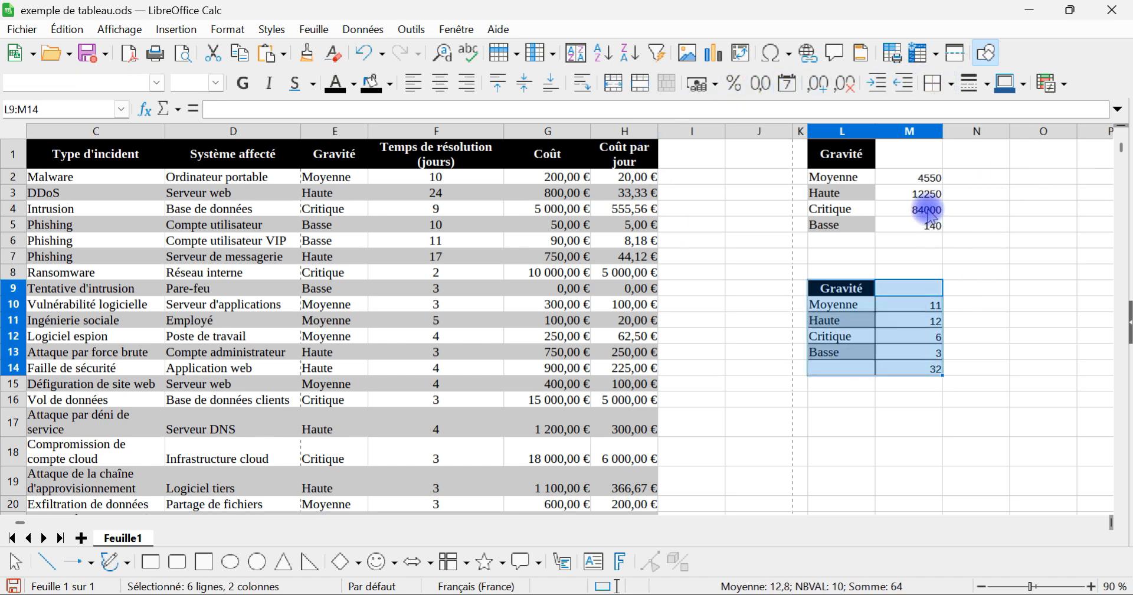
left_click_drag(925, 230, 848, 153)
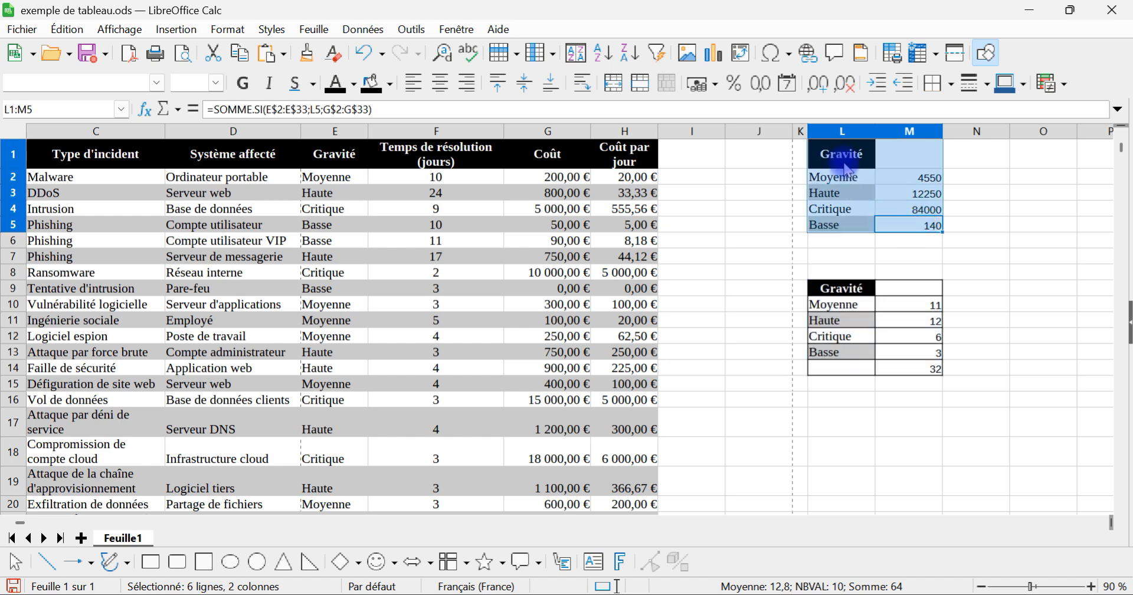
left_click(951, 83)
left_click(998, 174)
left_click(912, 383)
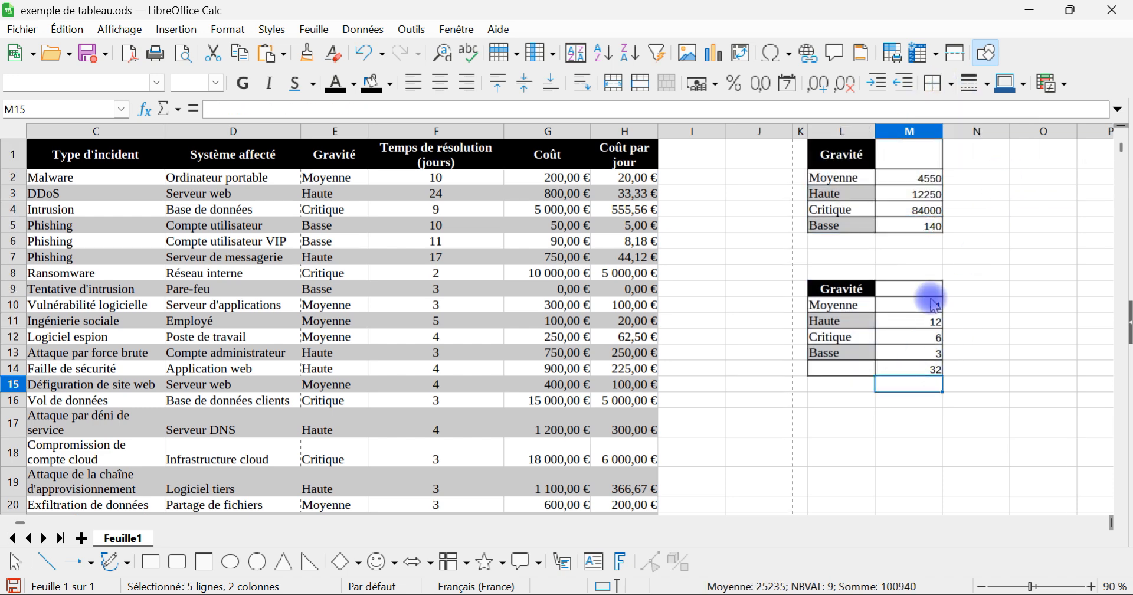
left_click(931, 257)
left_click(966, 269)
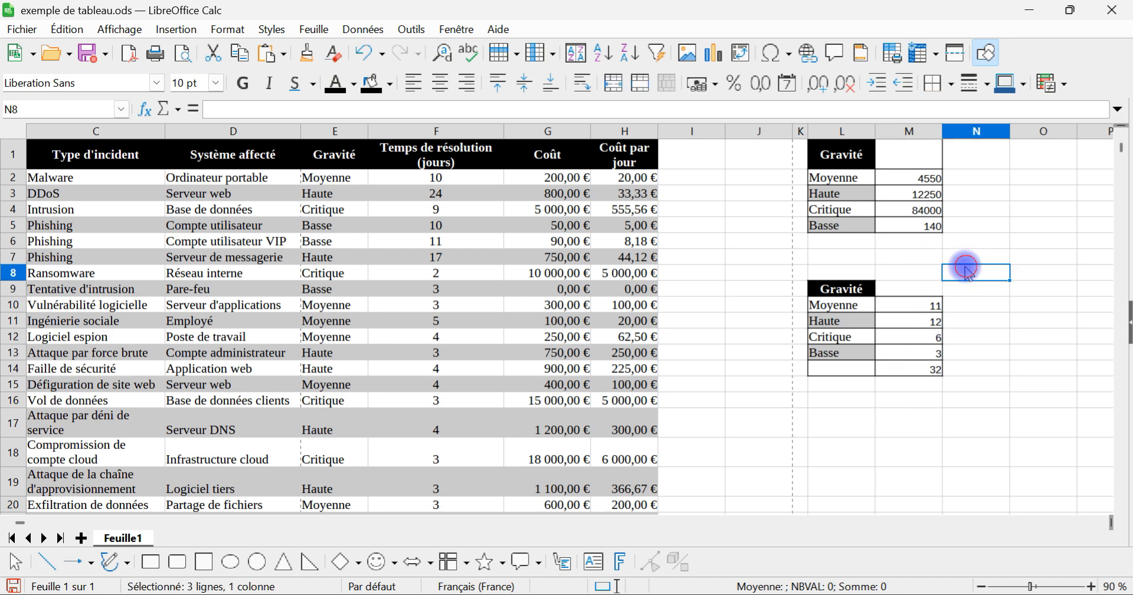
Step: Review the NB.SI formula in M10, the SOMME formula in M14 and the SOMME.SI formula in M4 with their referenced ranges
left_click(985, 156)
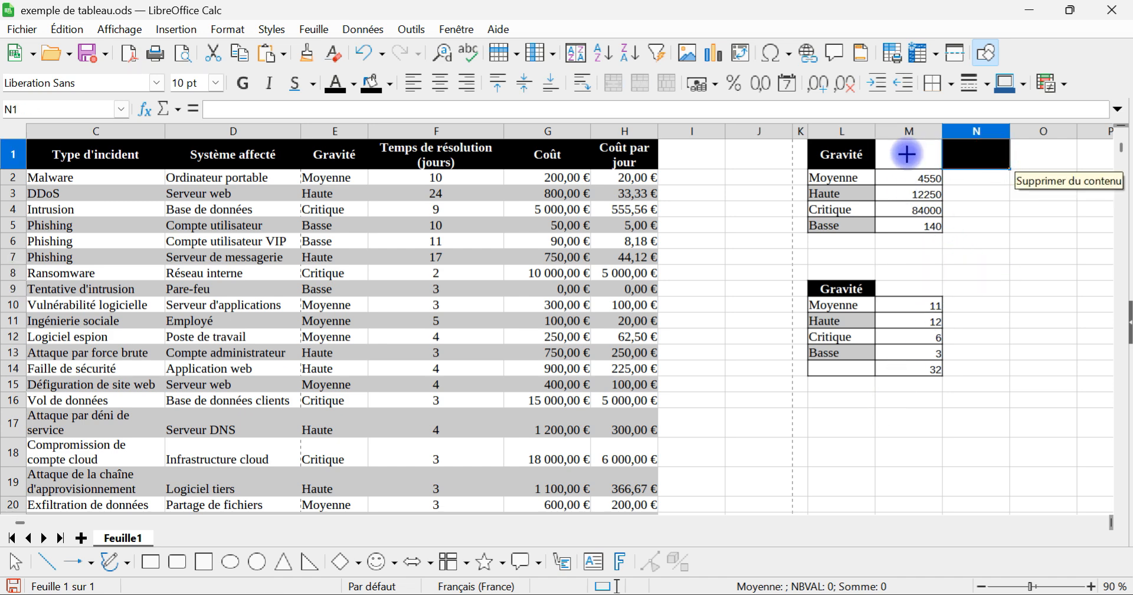
left_click(903, 252)
left_click(911, 303)
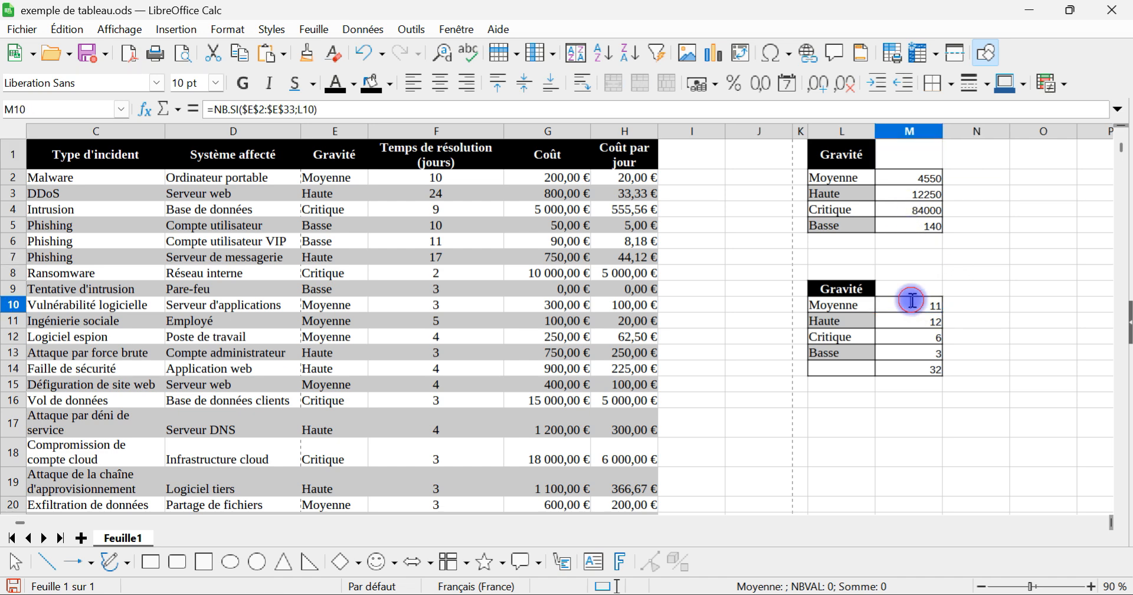
double_click(921, 305)
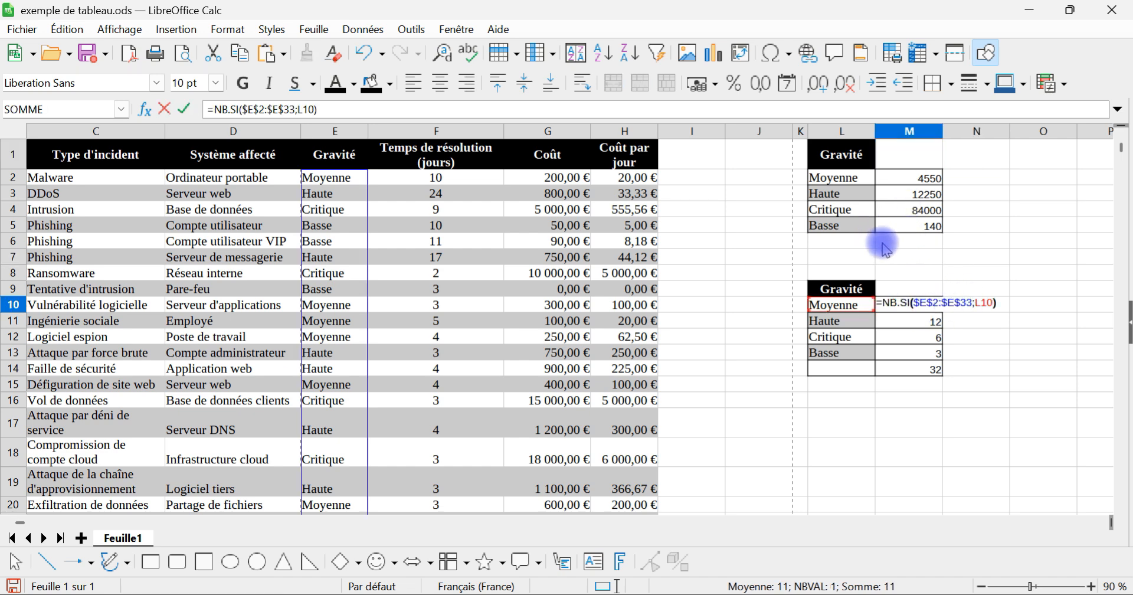
key("Return")
double_click(917, 367)
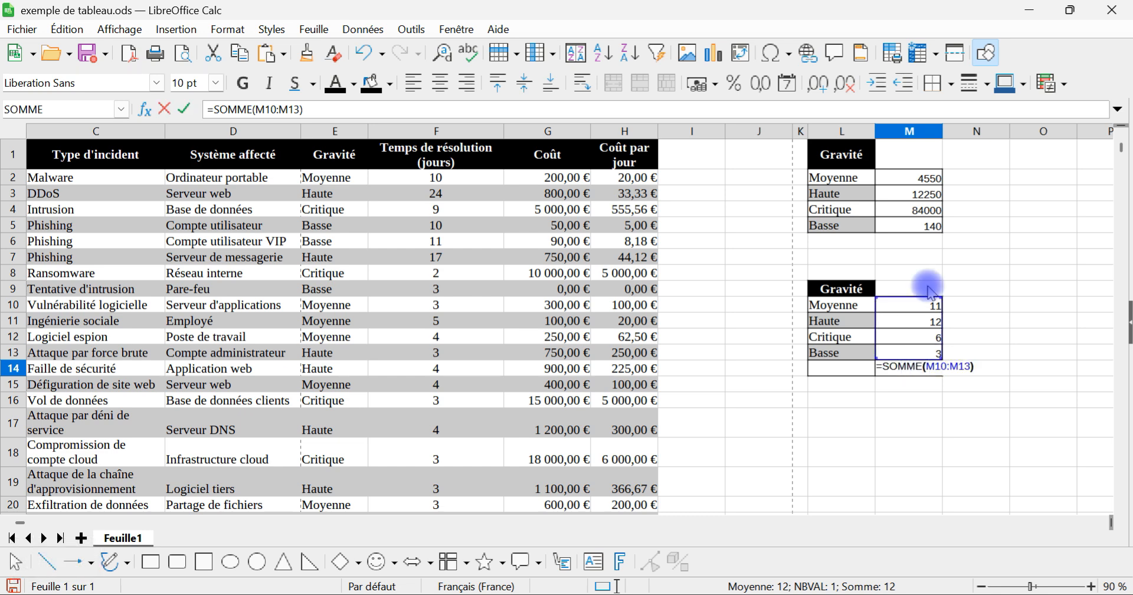
key("Return")
double_click(916, 211)
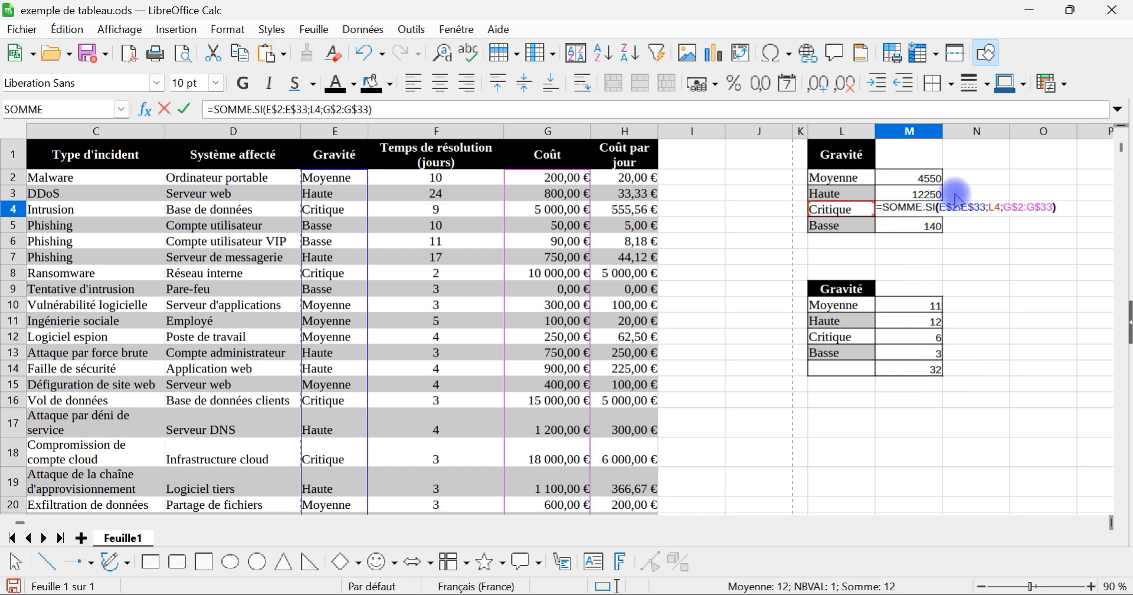
key("Return")
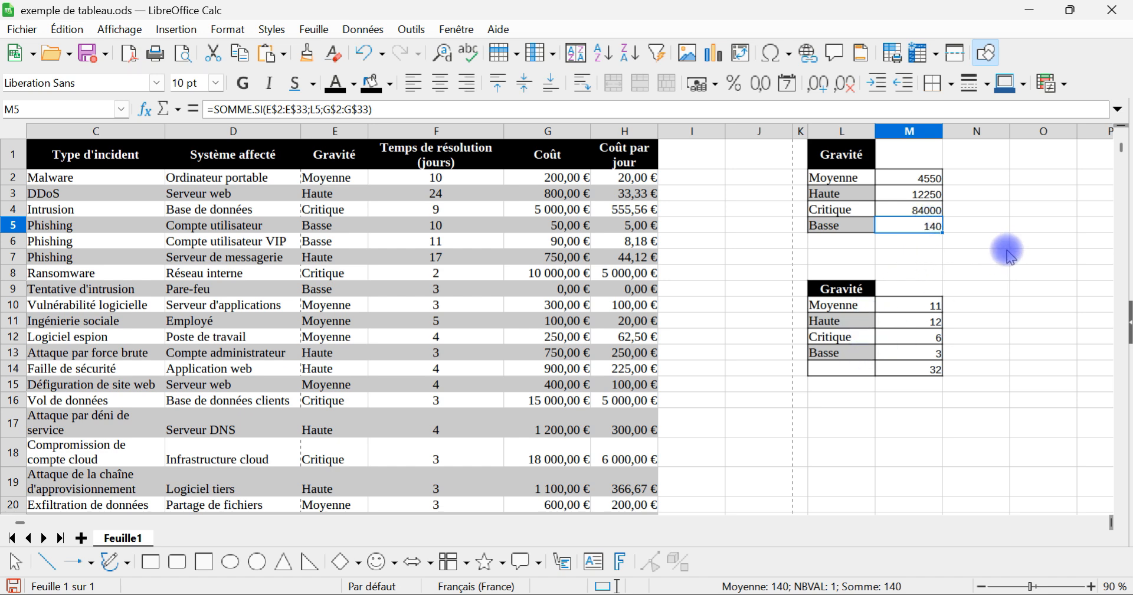
left_click(859, 420)
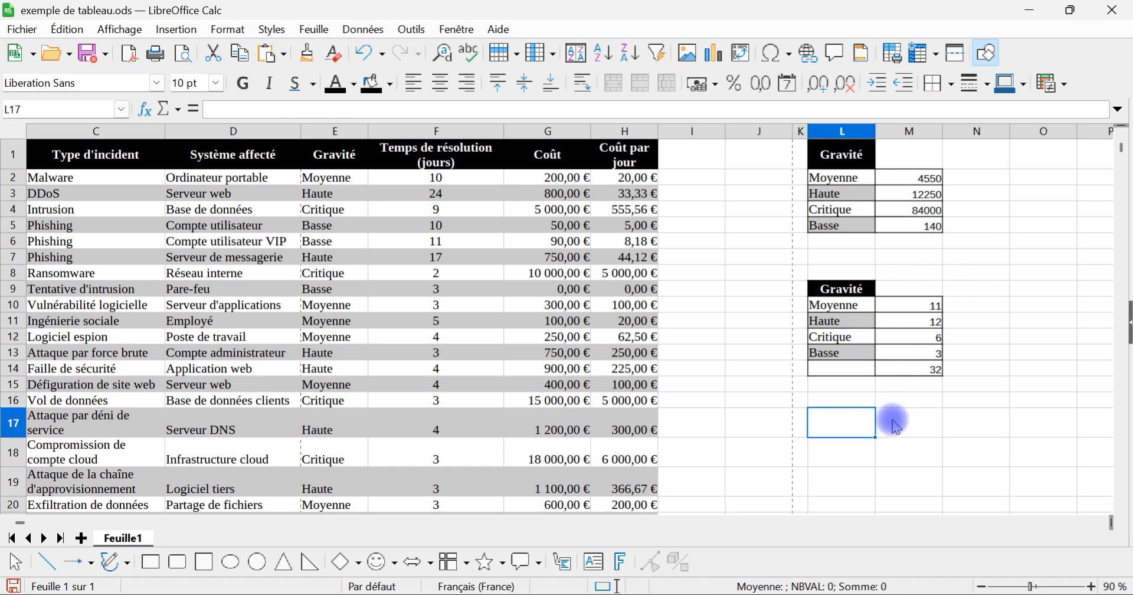
type("co^^ût")
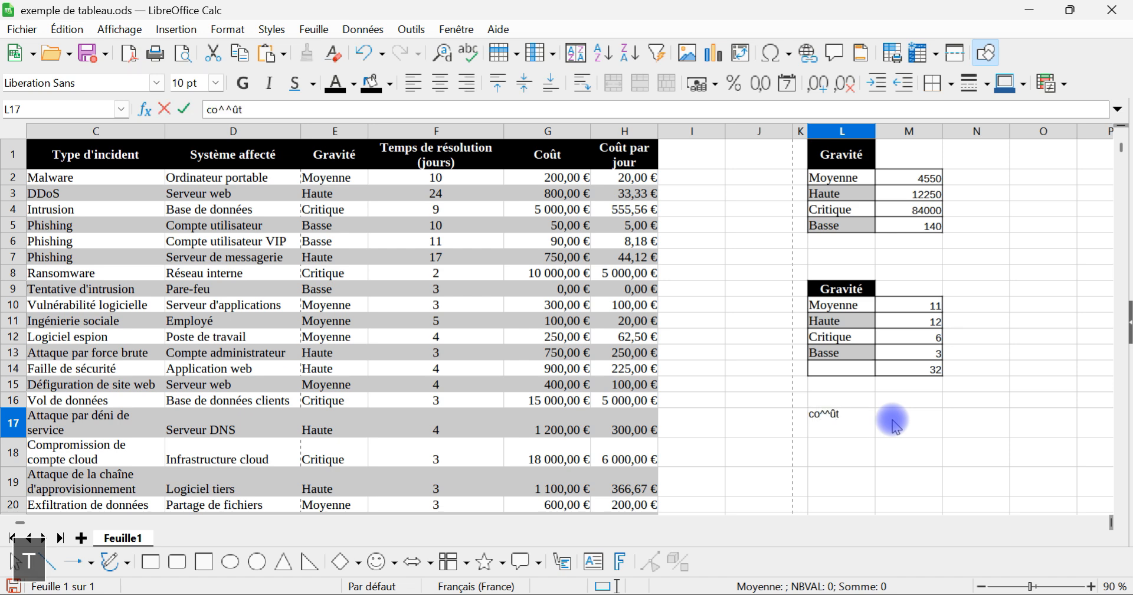
key("BackSpace")
key("BackSpace")
key("Escape")
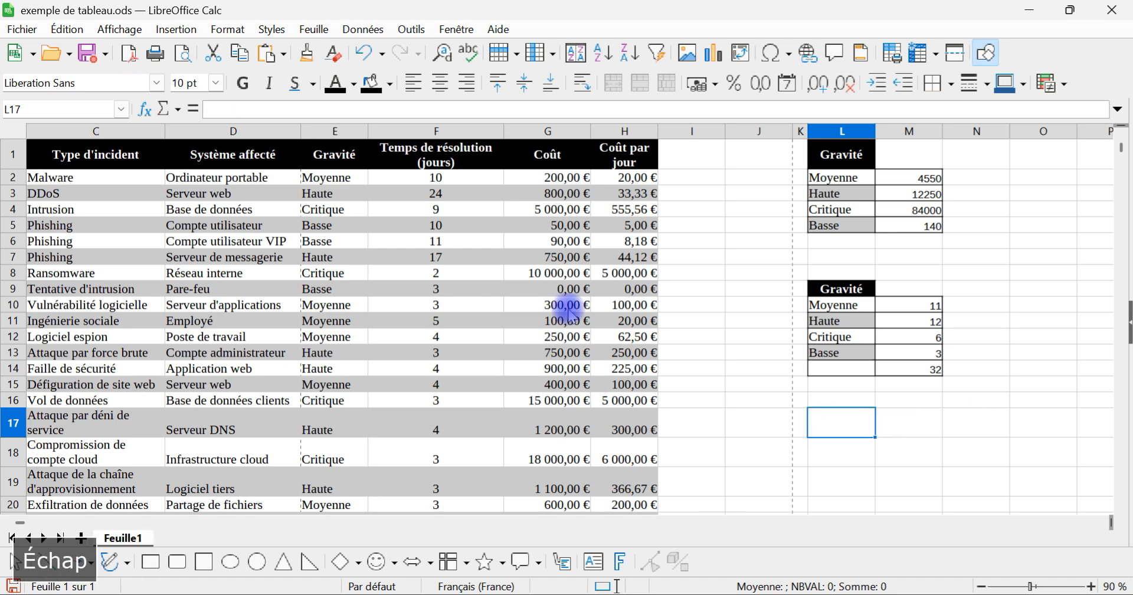
Step: Copy the "Coût" header from G1 to L17 and change its text to "Coût max"
left_click(537, 156)
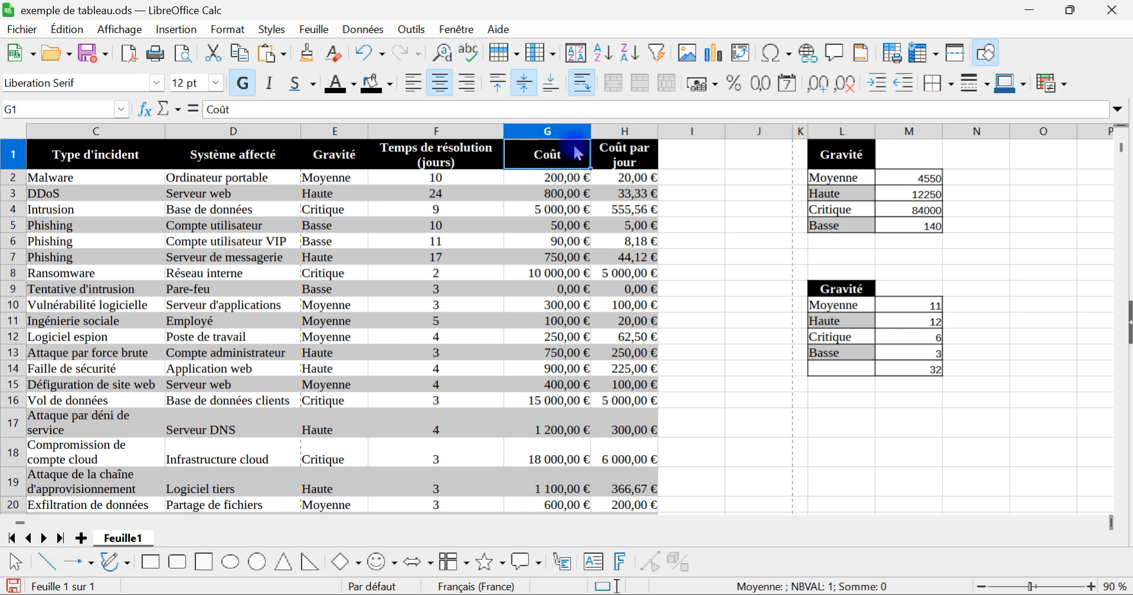
key("ctrl+c")
left_click(844, 422)
key("ctrl+v")
double_click(851, 426)
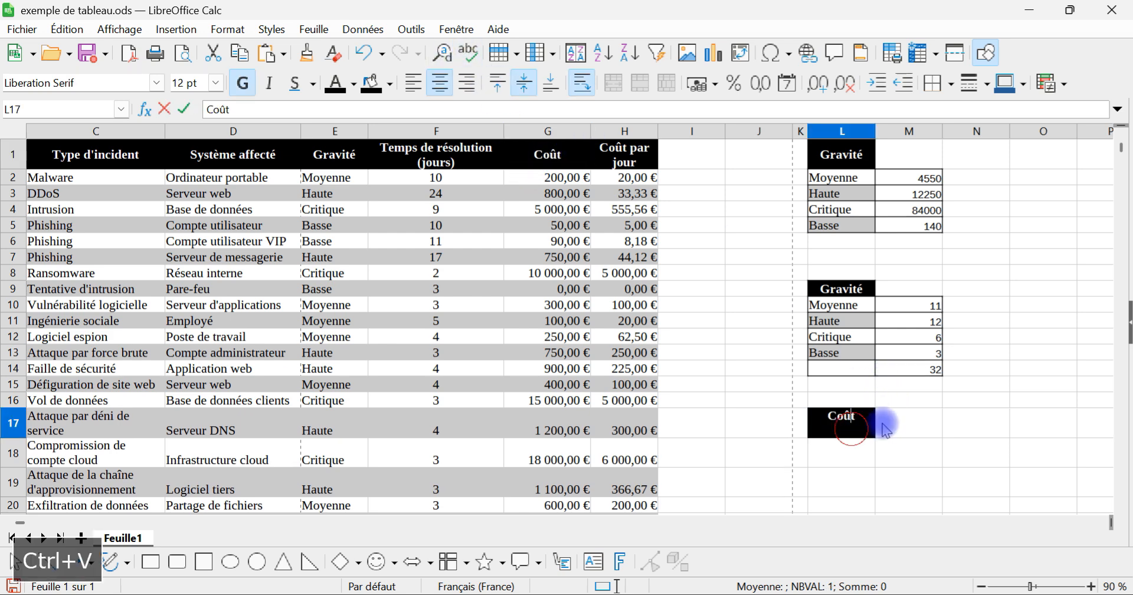
type("max")
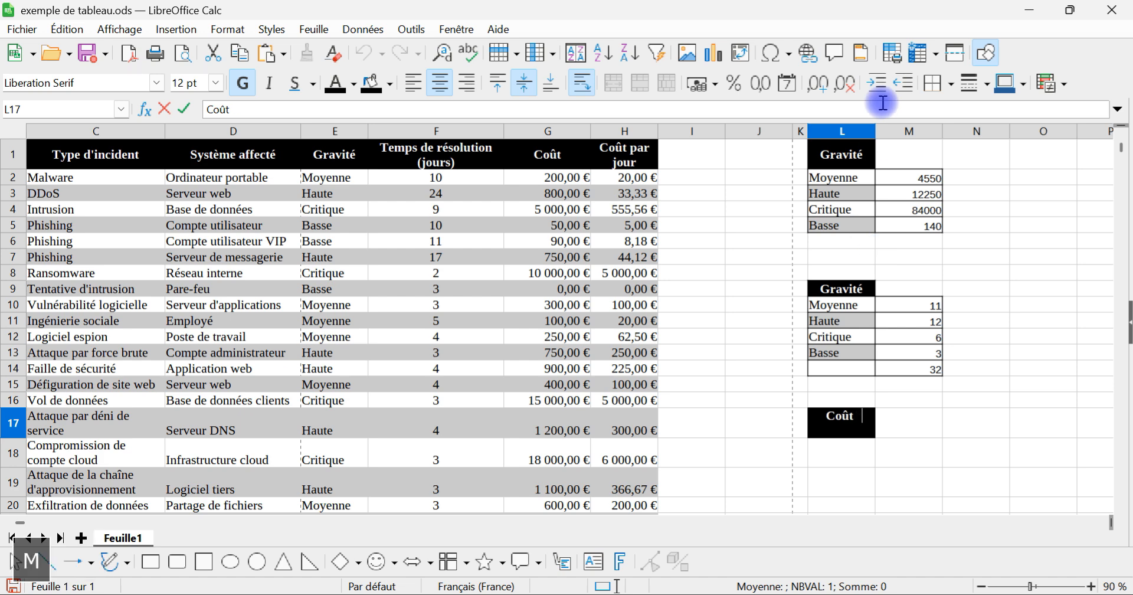
type("i")
key("BackSpace")
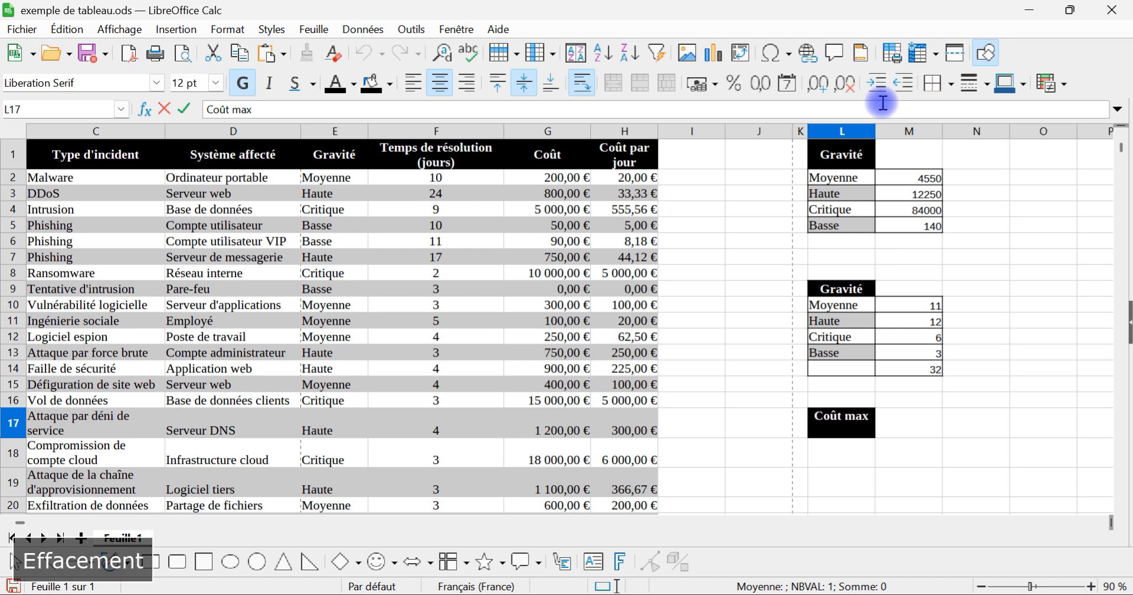
key("Return")
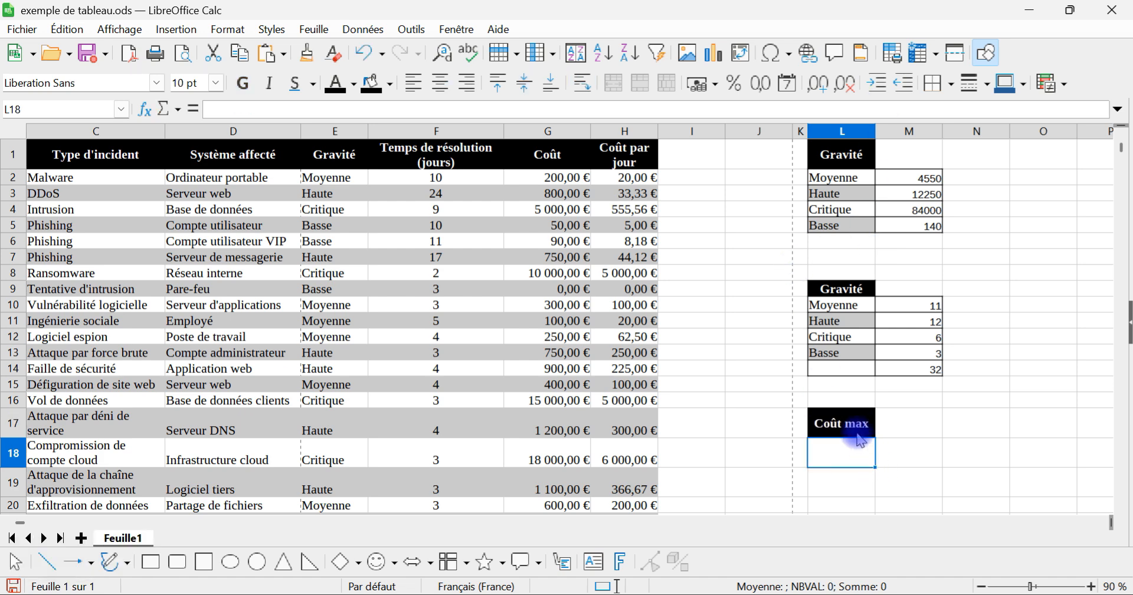
Step: Add matching header cells below it, with "Coût minimum" in L18 and "Coût moyenne" in L19
left_click(857, 433)
left_click_drag(874, 437, 865, 463)
triple_click(867, 448)
type("Coût minimum")
key("Return")
key("ctrl+v")
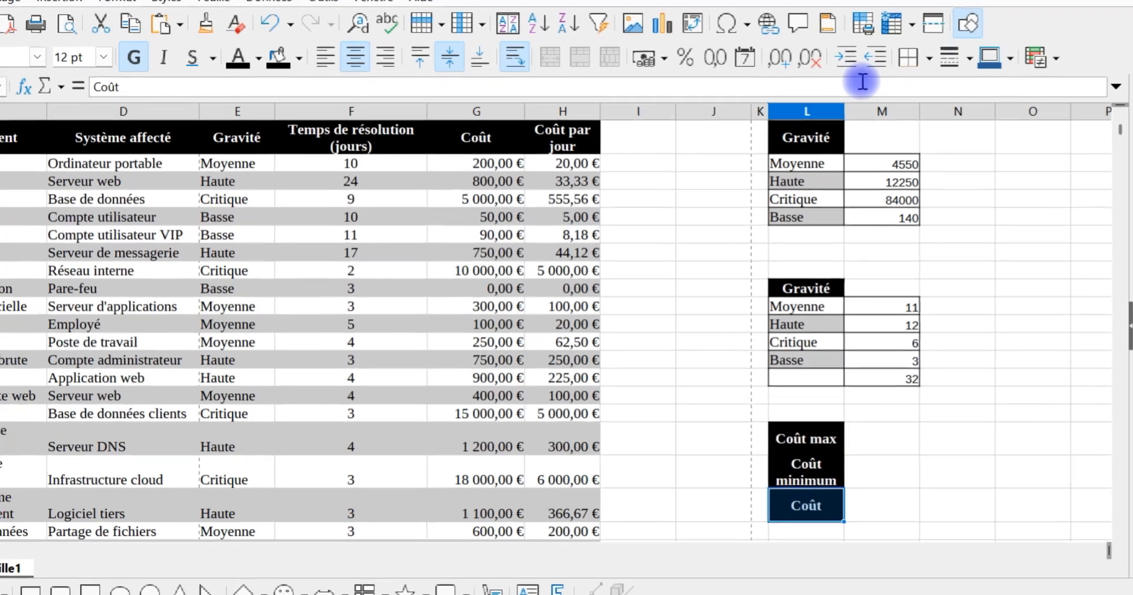
key("F2")
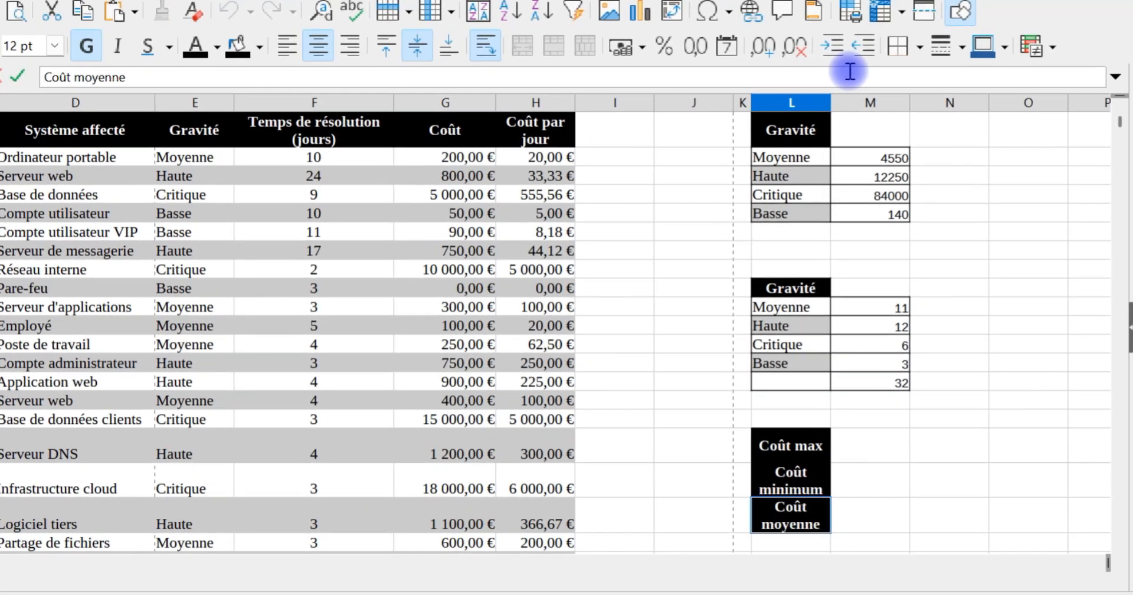
key("Return")
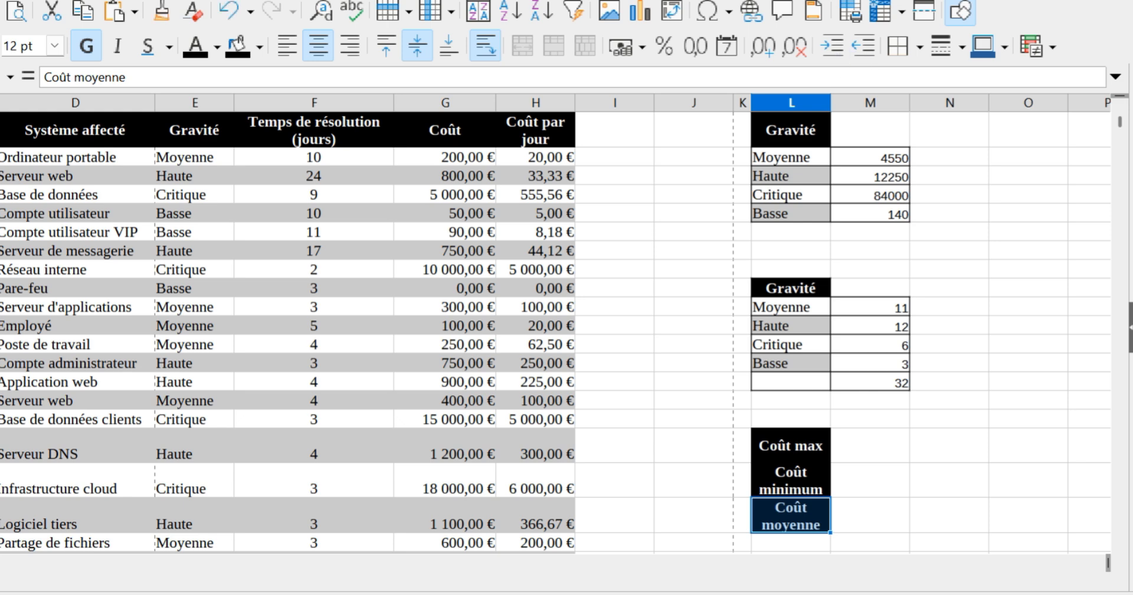
Step: Calculate the highest cost in M17 with the formula =MAX($G$2:$G$33), using absolute references
left_click(861, 451)
type("=max")
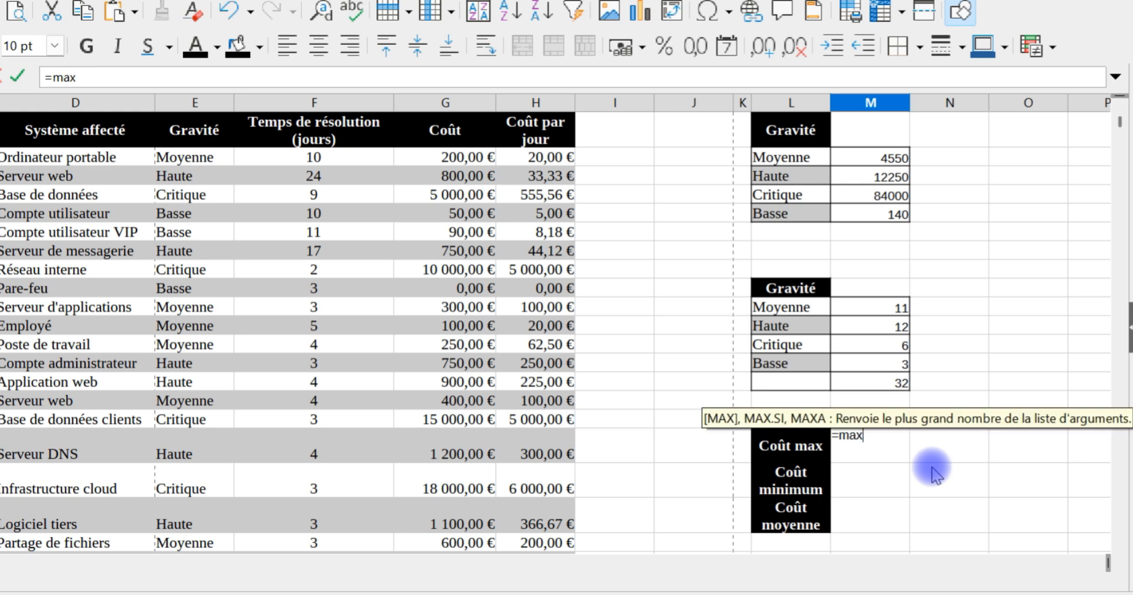
key("Return")
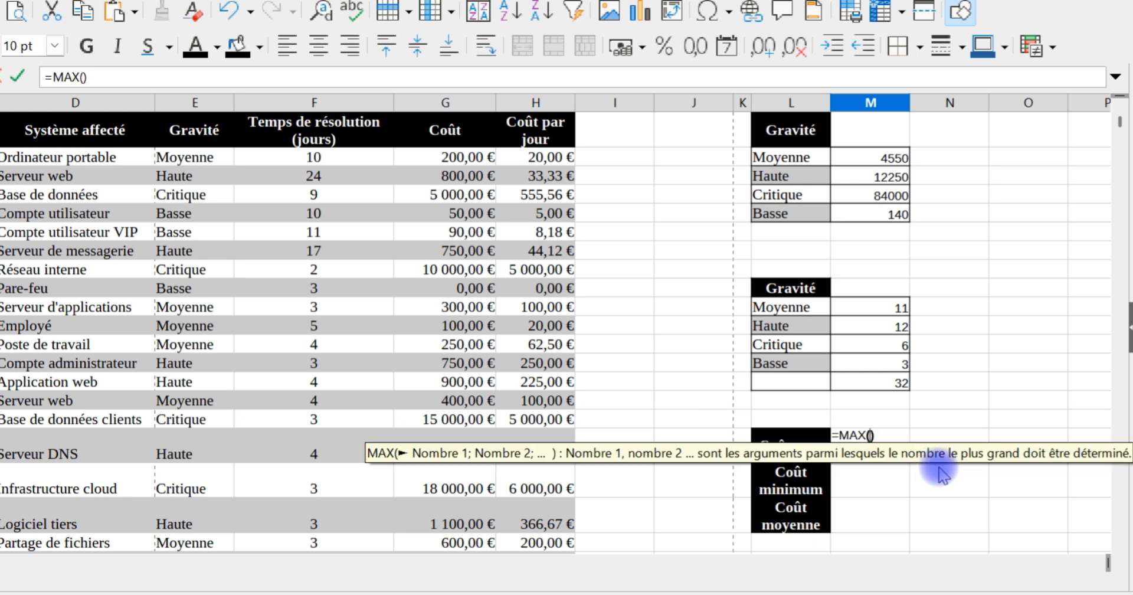
scroll(431, 260, "down", 6)
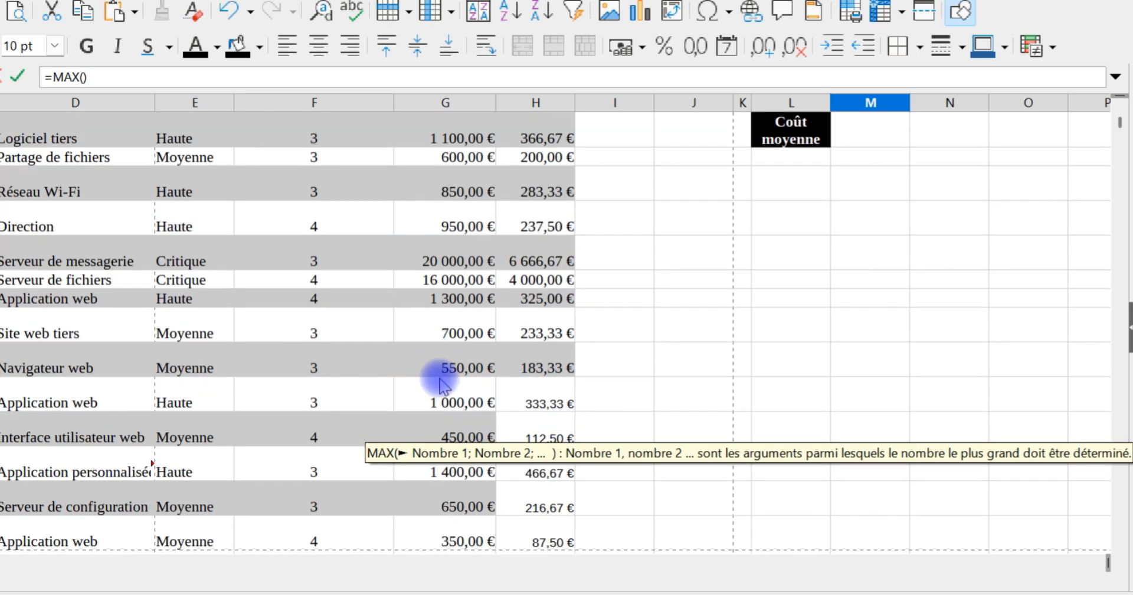
scroll(442, 383, "down", 3)
left_click_drag(457, 401, 446, 163)
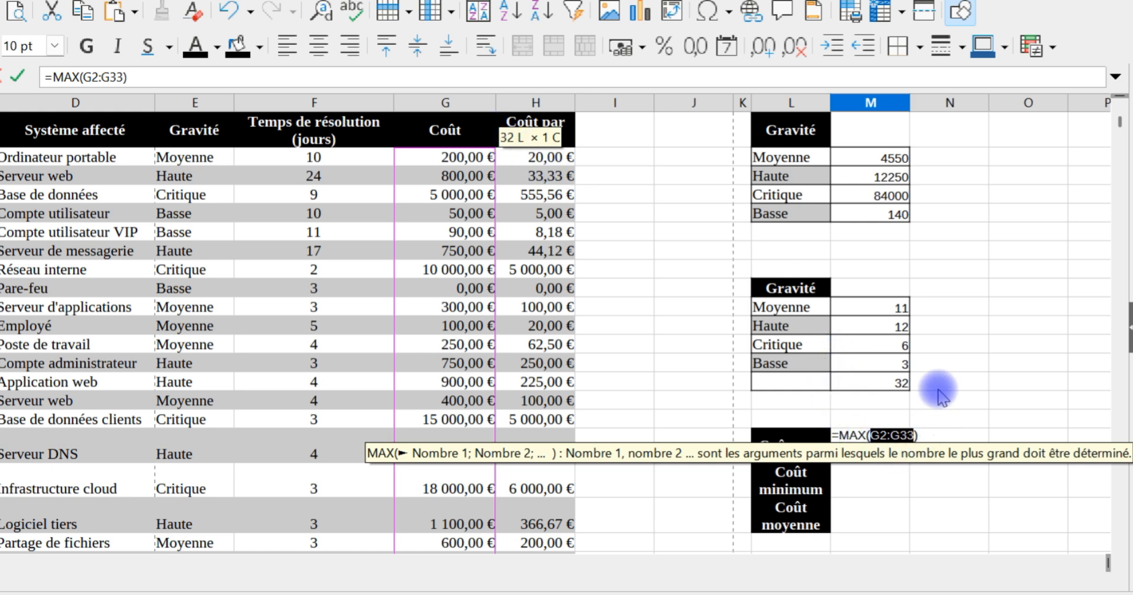
key("F4")
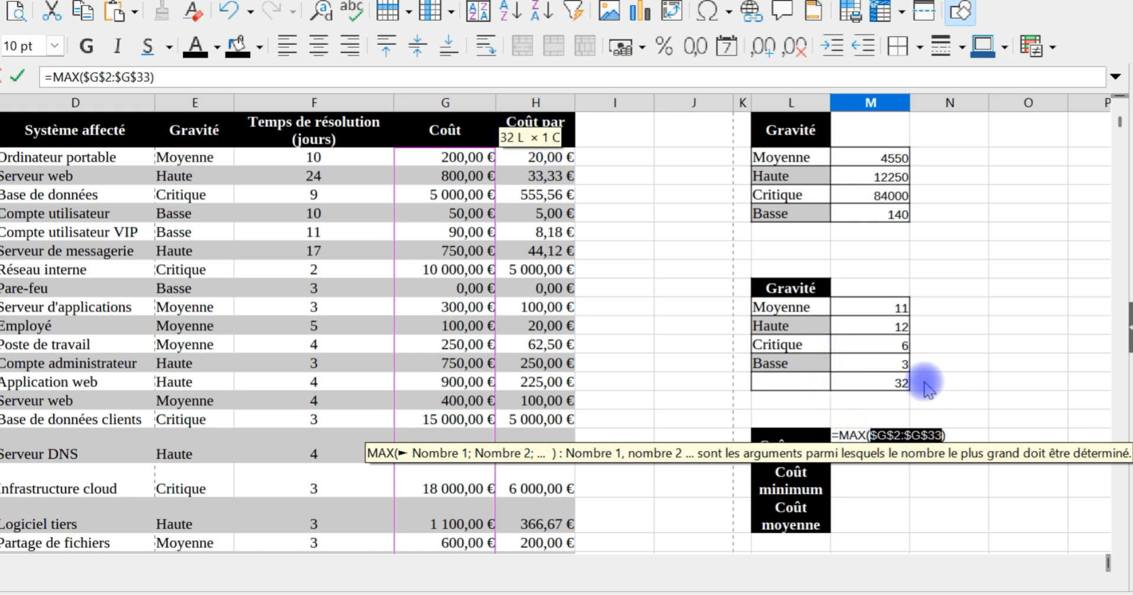
key("Return")
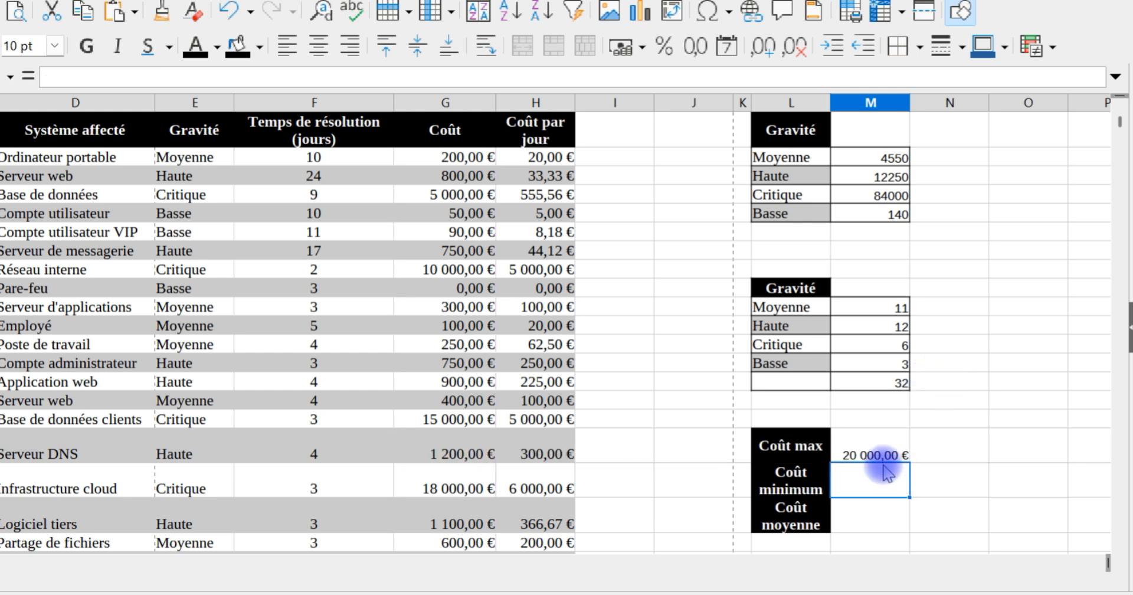
Step: Fill the MAX formula from M17 down to M19 and change M18 to =MIN($G$2:$G$33)
left_click(891, 455)
left_click_drag(914, 466, 912, 528)
left_click(877, 490)
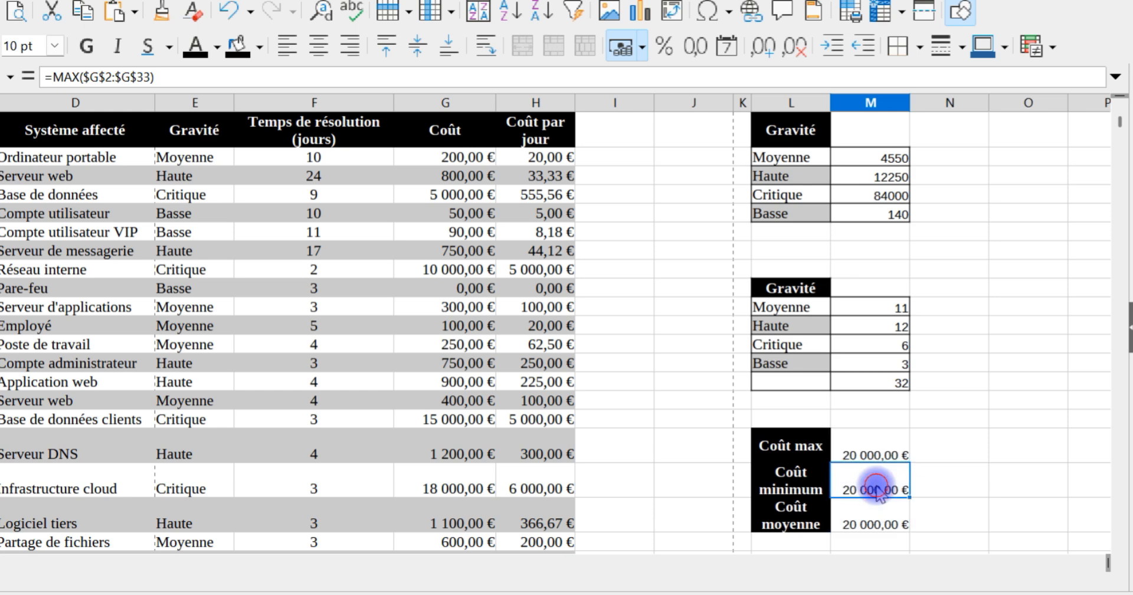
double_click(855, 470)
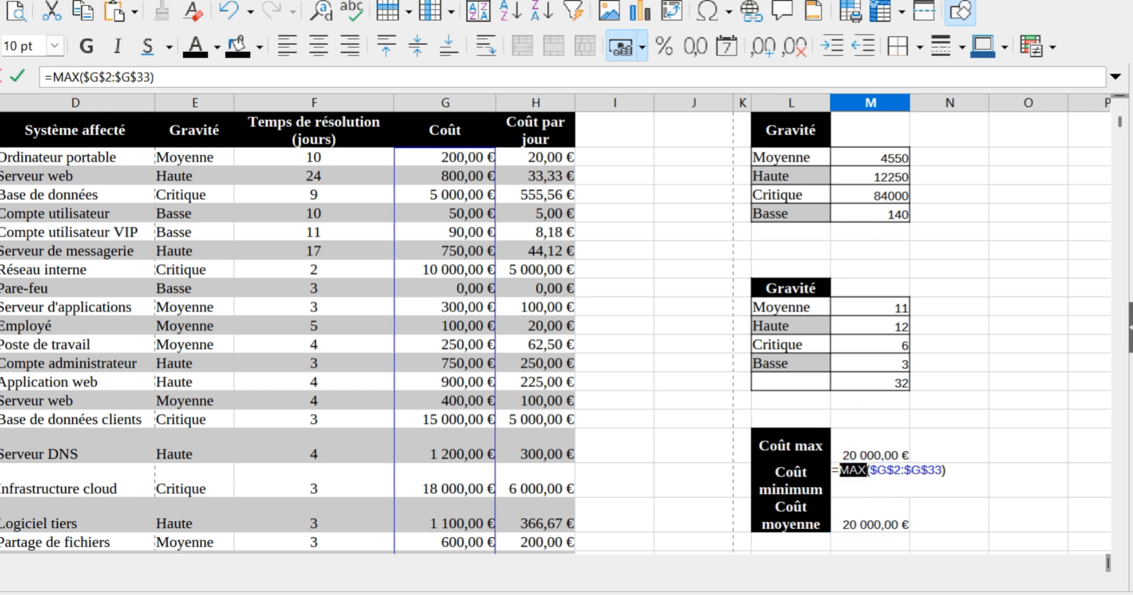
type("MIN")
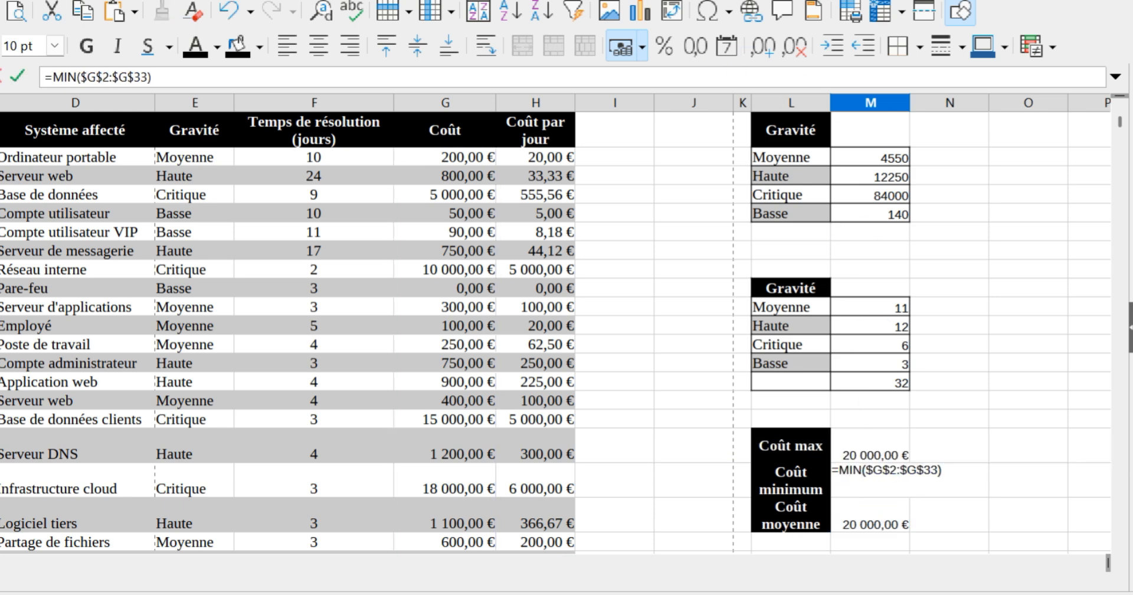
key("Return")
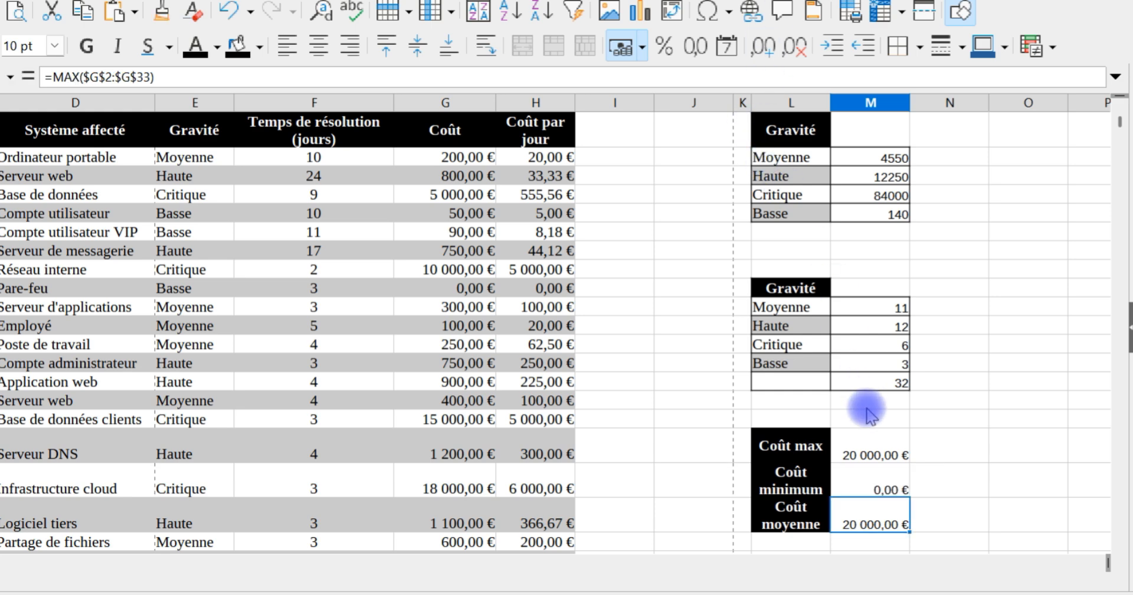
left_click(873, 490)
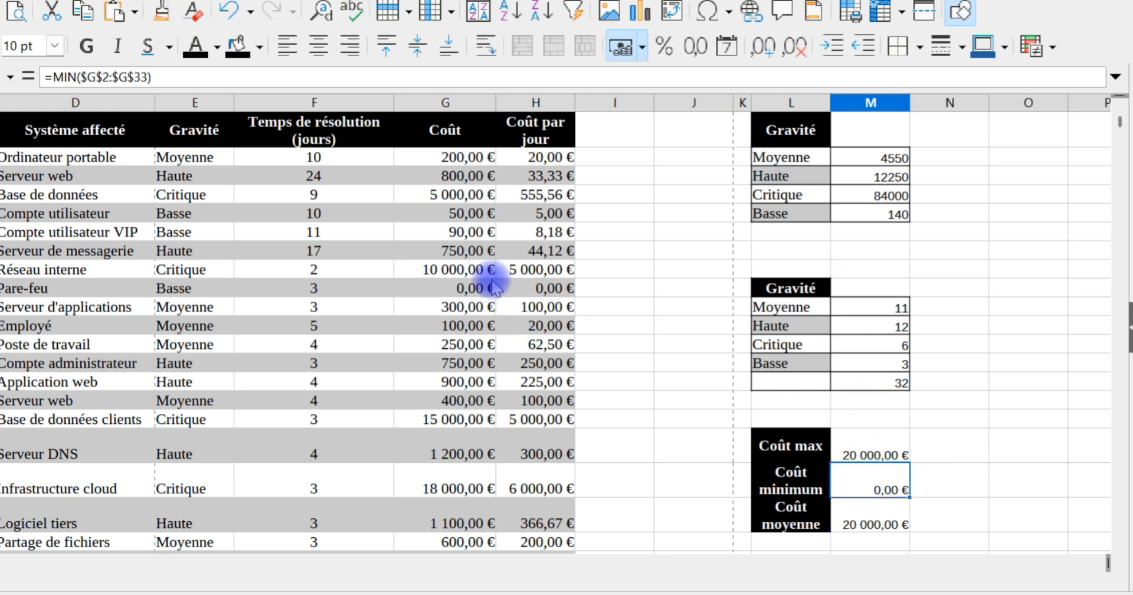
left_click(448, 287)
Step: Change the formula in M19 to =MOYENNE($G$2:$G$33) to calculate the average cost
left_click(873, 519)
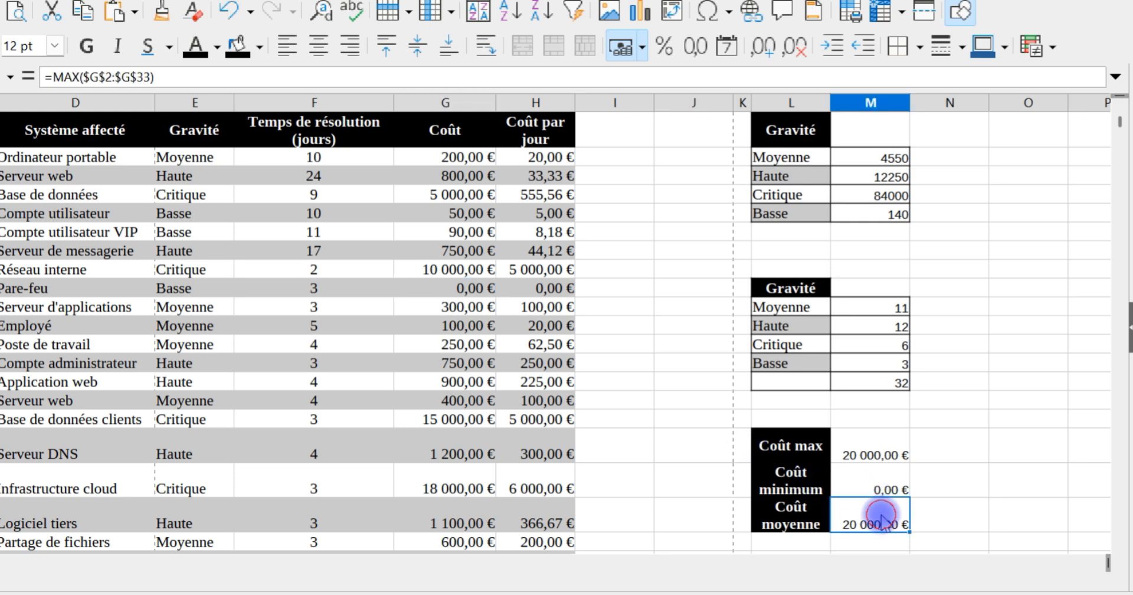
double_click(888, 502)
double_click(854, 505)
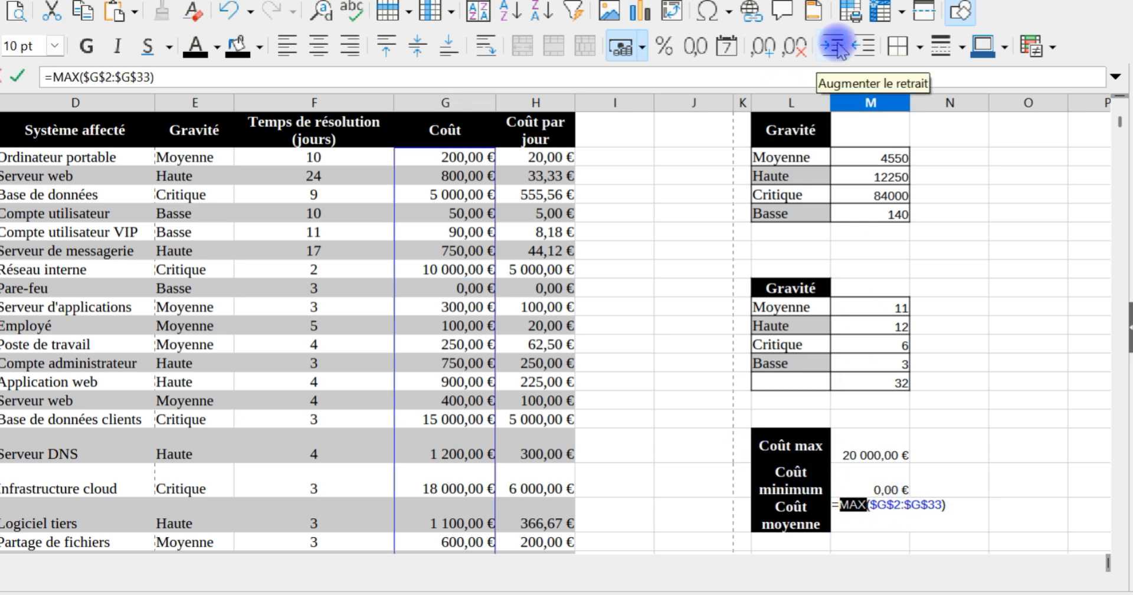
type("moyenne")
key("Return")
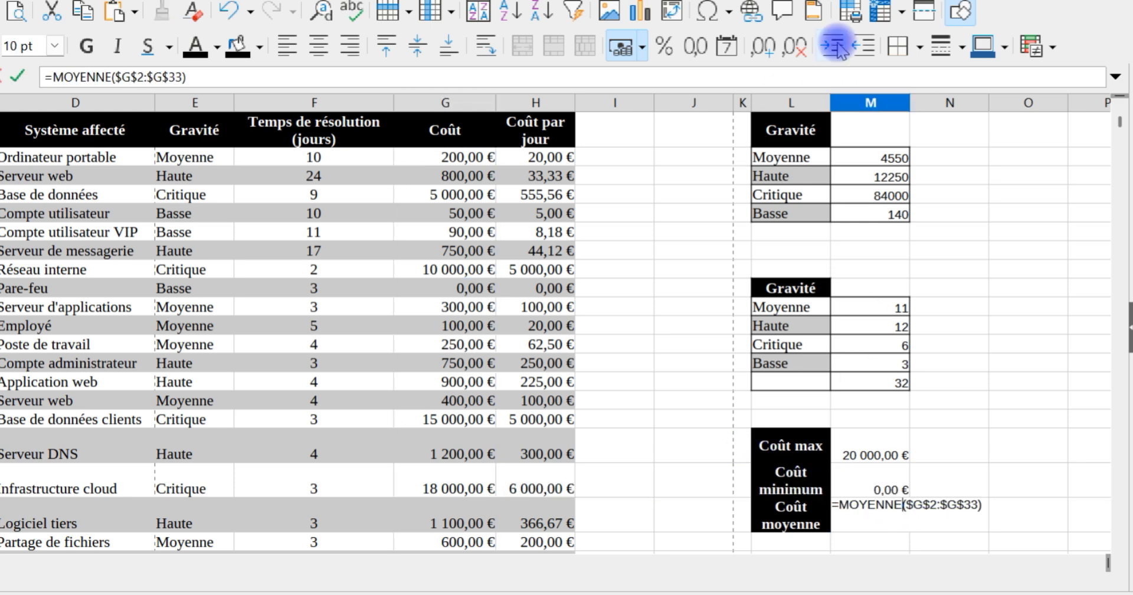
key("Return")
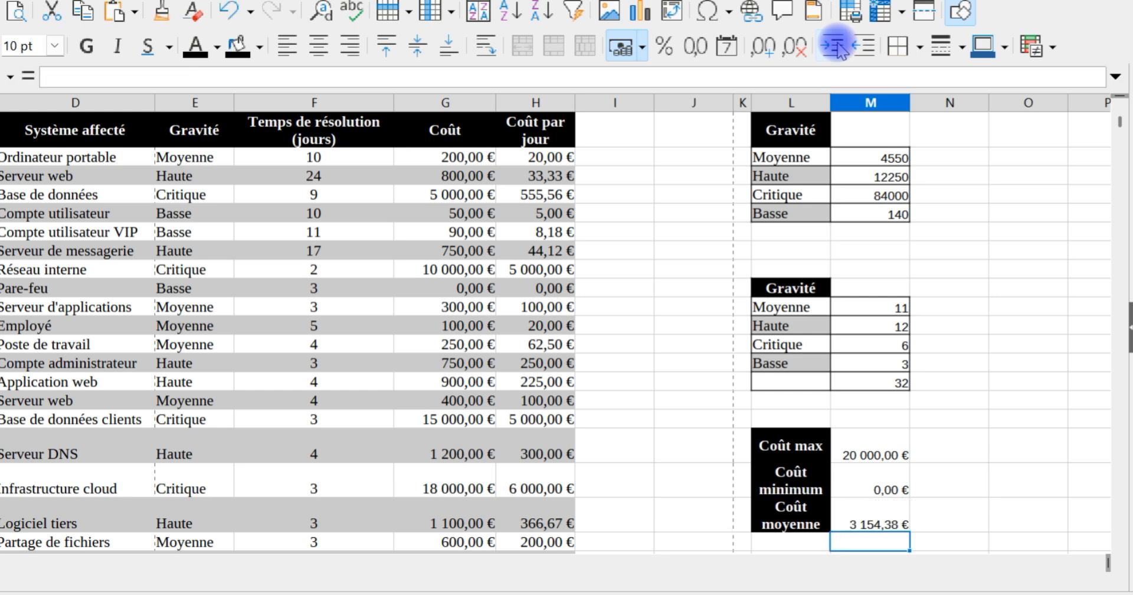
Step: Centre the results in M17:M19 vertically and apply full outer and inner borders to them
left_click_drag(859, 522, 863, 464)
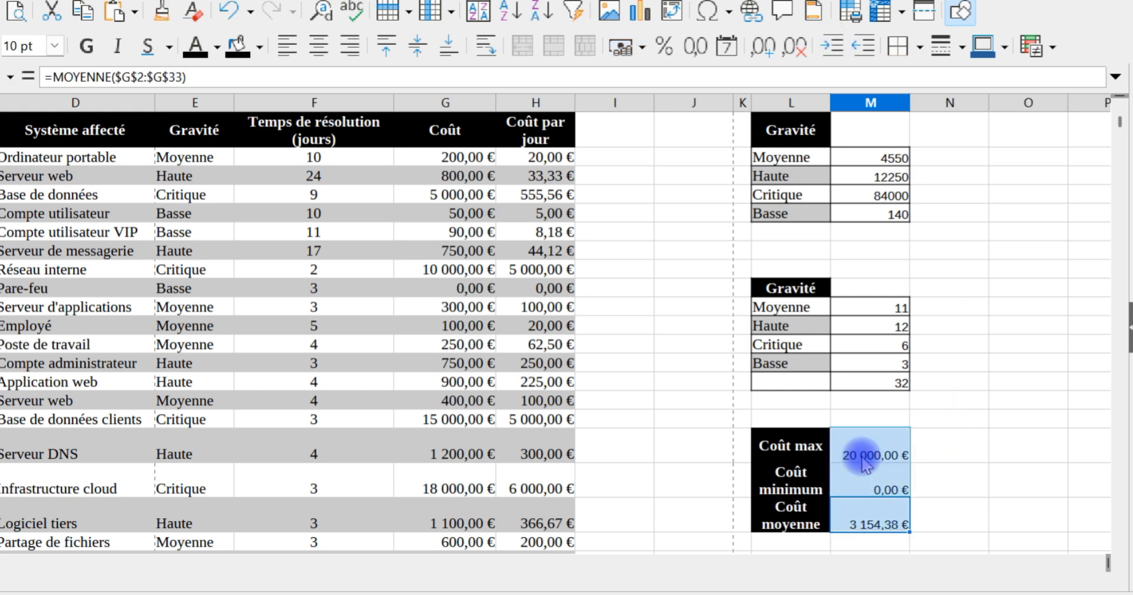
left_click(417, 46)
left_click(897, 47)
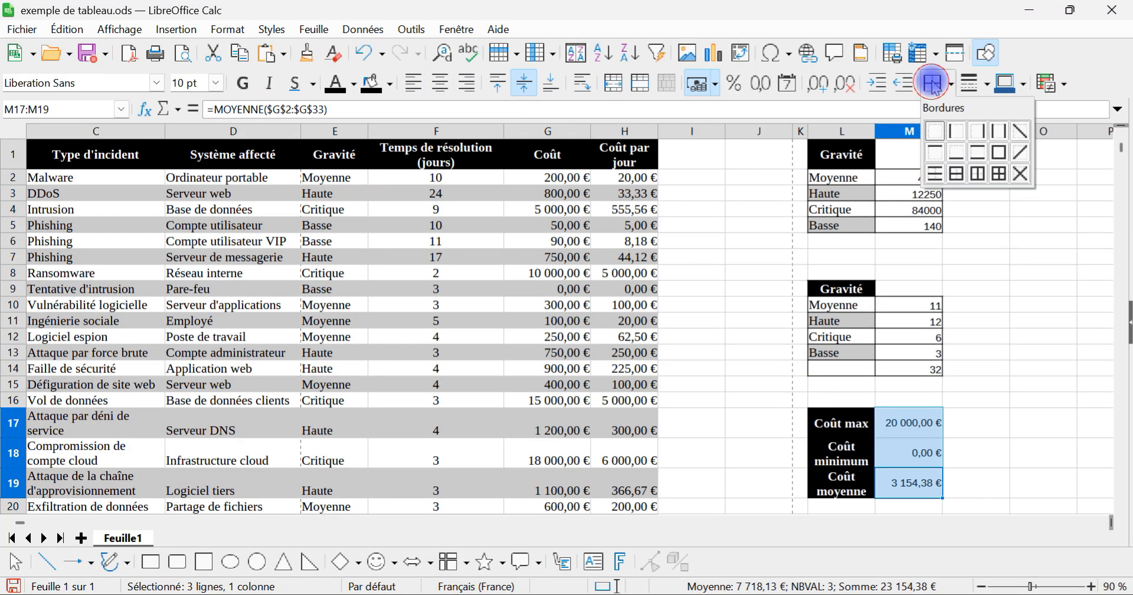
left_click(998, 174)
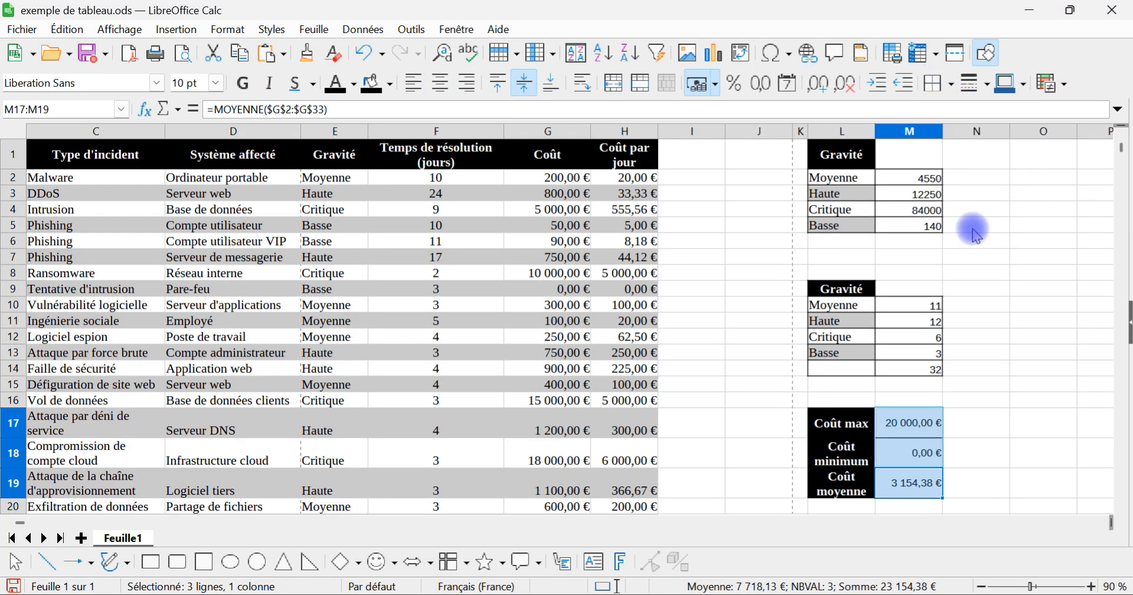
Step: Copy the Gravité header from L9 into M9 and change its text to "nombre"
left_click(928, 322)
left_click(862, 291)
left_click_drag(875, 295, 909, 297)
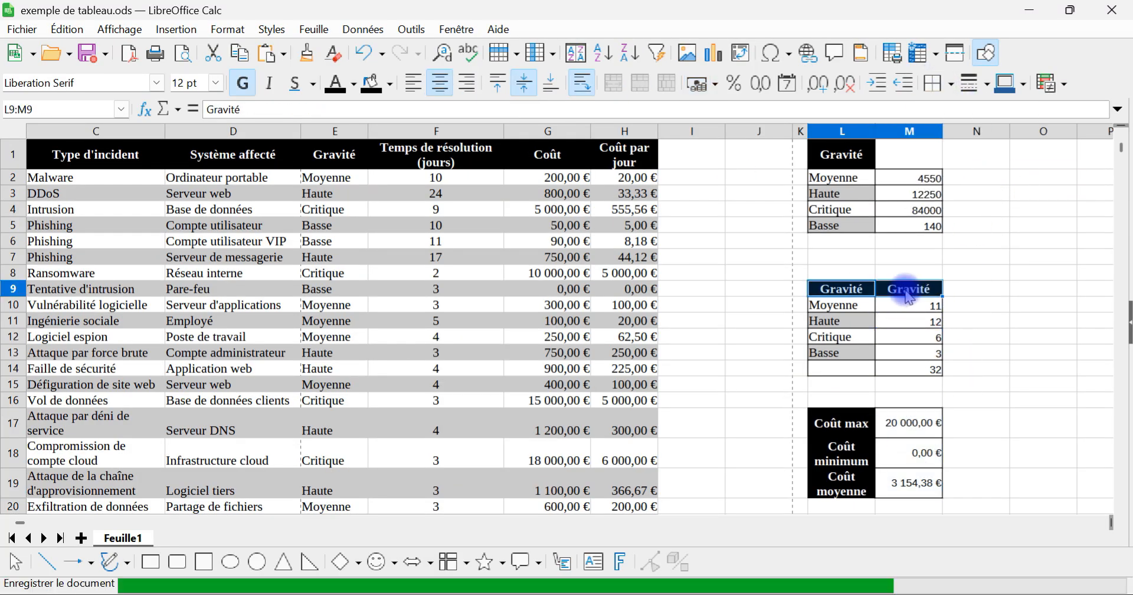
double_click(909, 292)
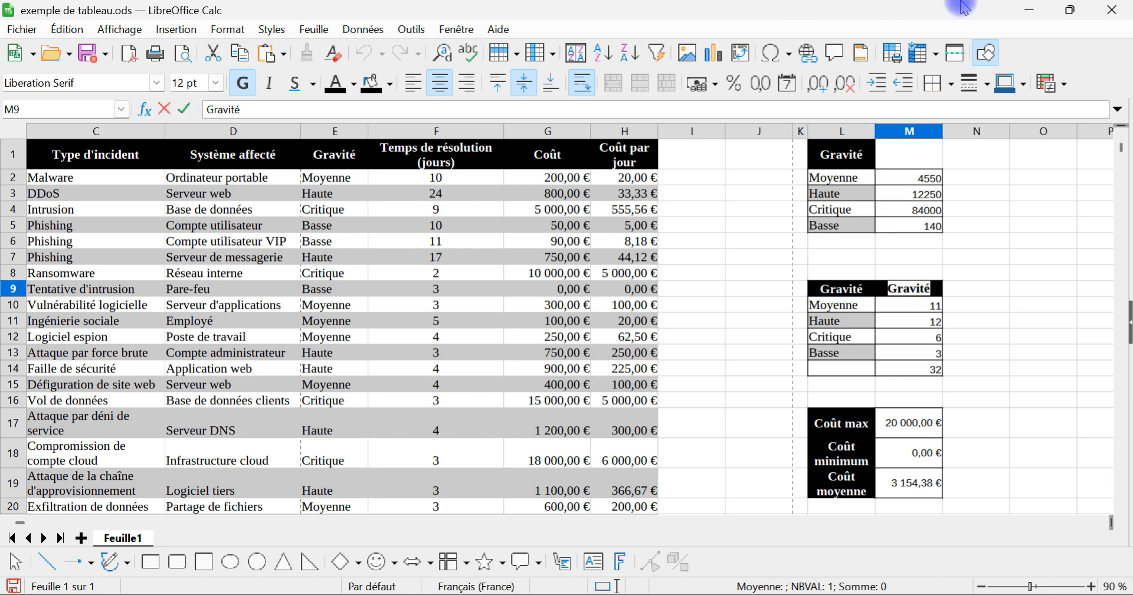
type("nombre")
key("Return")
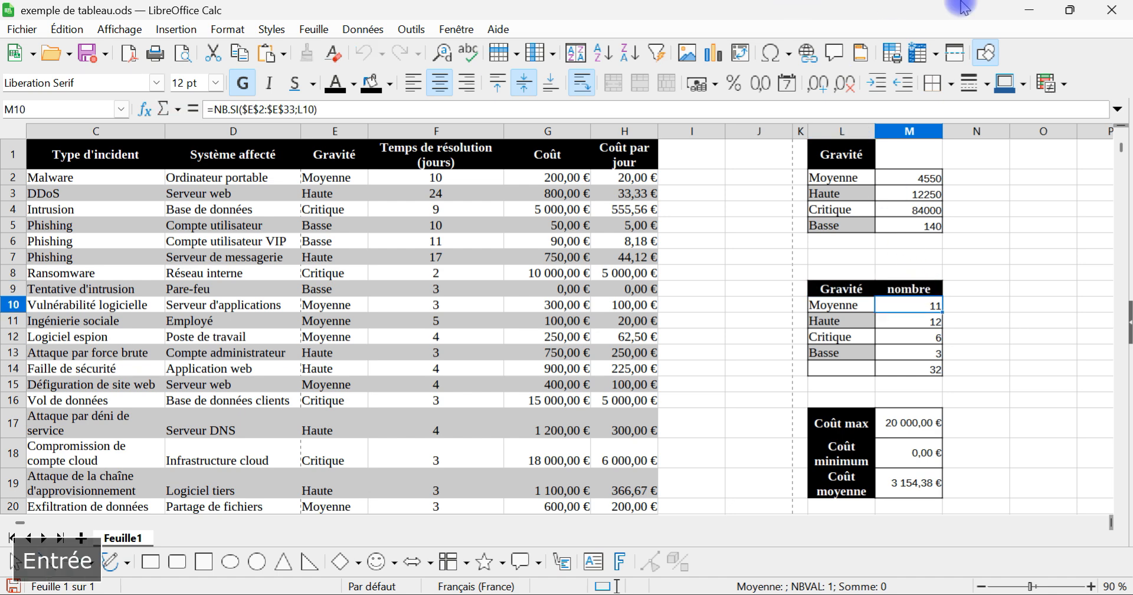
Step: Extend the L1 header formatting to M1 and replace its text by pasting the Coût header from G1
left_click(843, 156)
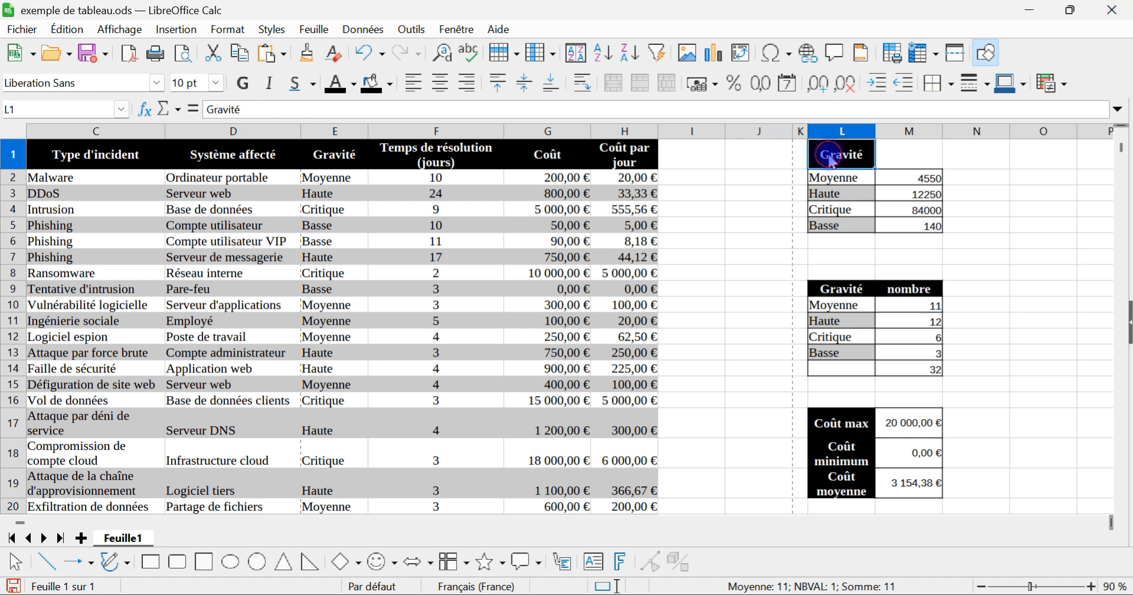
left_click_drag(875, 168, 939, 158)
double_click(909, 148)
key("Escape")
left_click(531, 154)
key("ctrl+c")
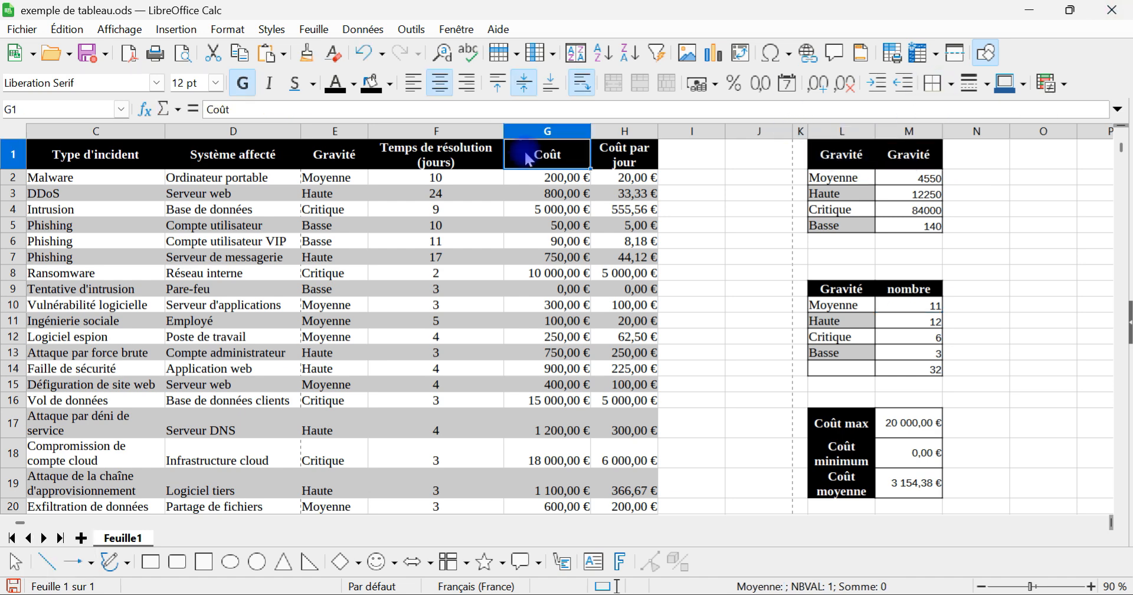
left_click(909, 154)
key("ctrl+v")
left_click(750, 259)
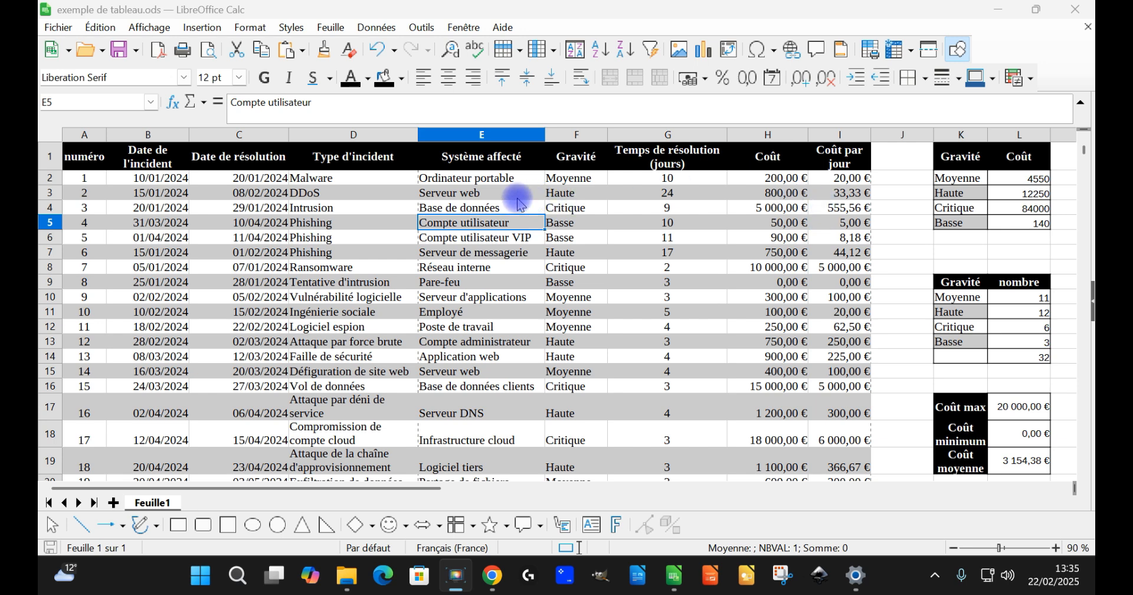
Step: Examine the severity levels in the Gravité column alongside the matching amounts in the Coût column
left_click(882, 178)
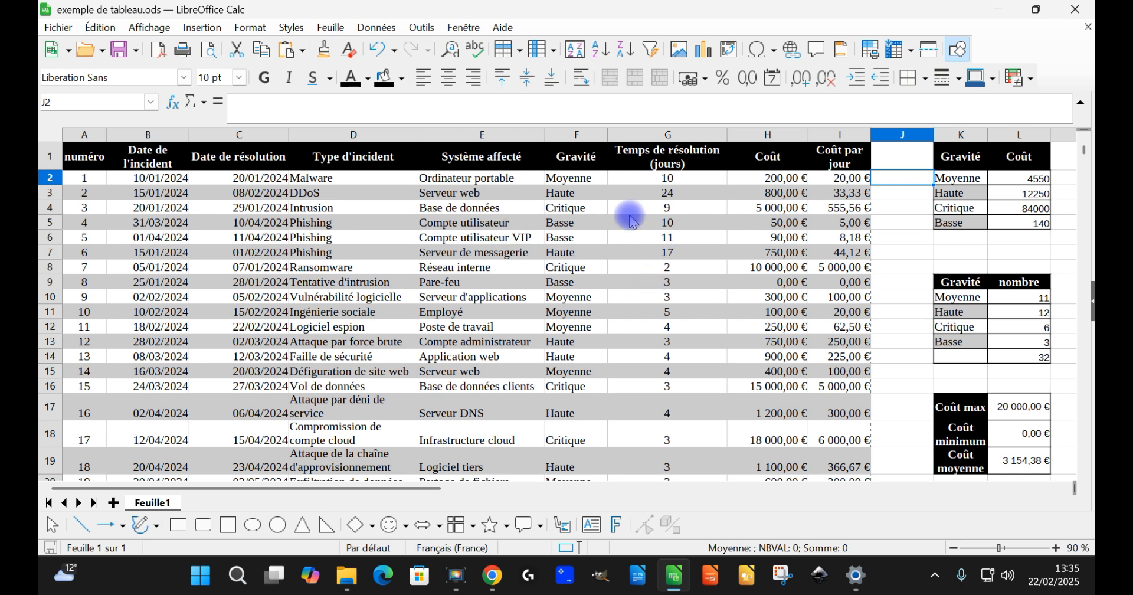
left_click(587, 178)
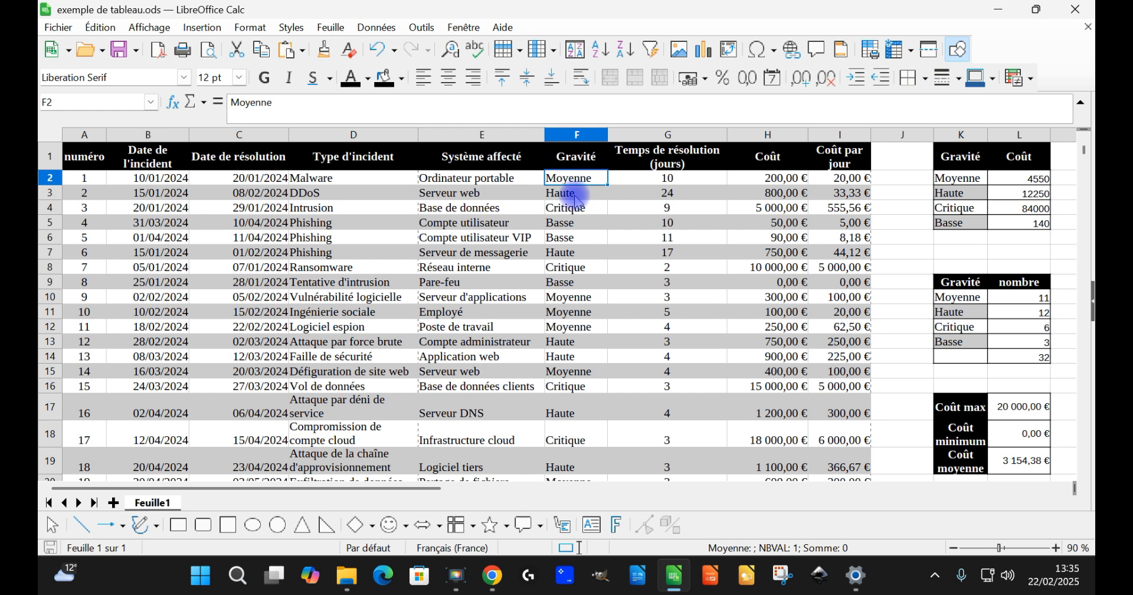
left_click(583, 141)
left_click(585, 180)
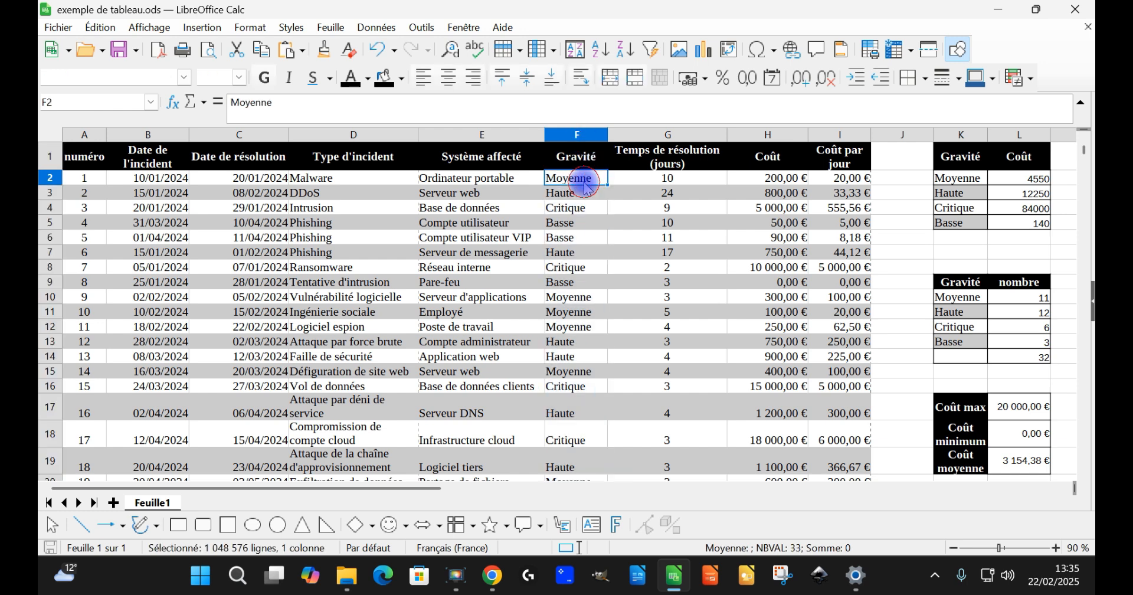
left_click(583, 193)
left_click(583, 221)
left_click(588, 253)
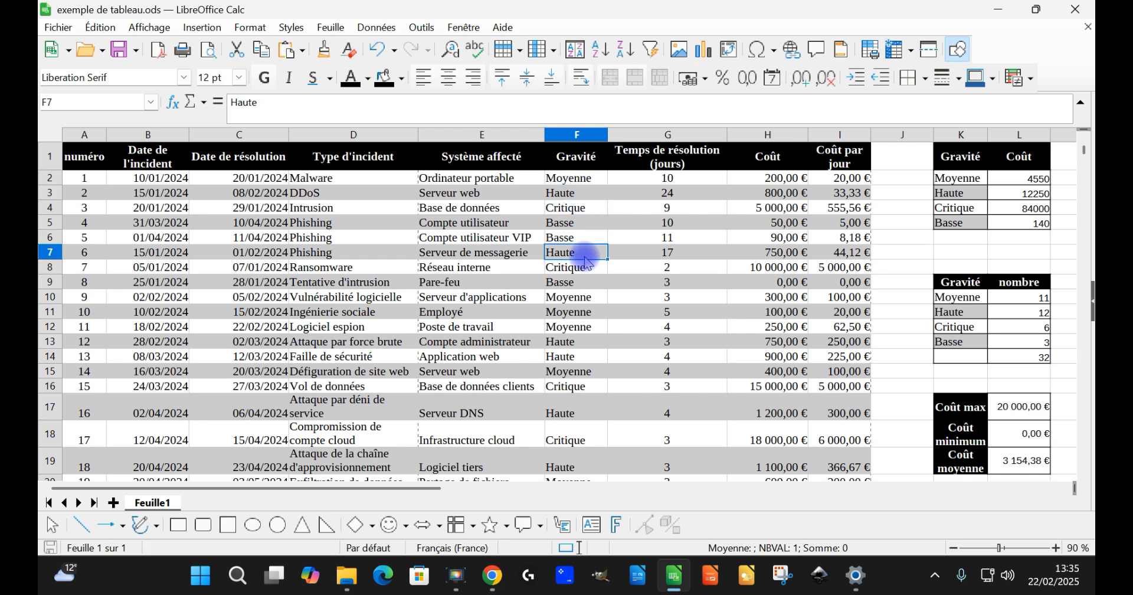
left_click(586, 178)
left_click(586, 193)
left_click(584, 221)
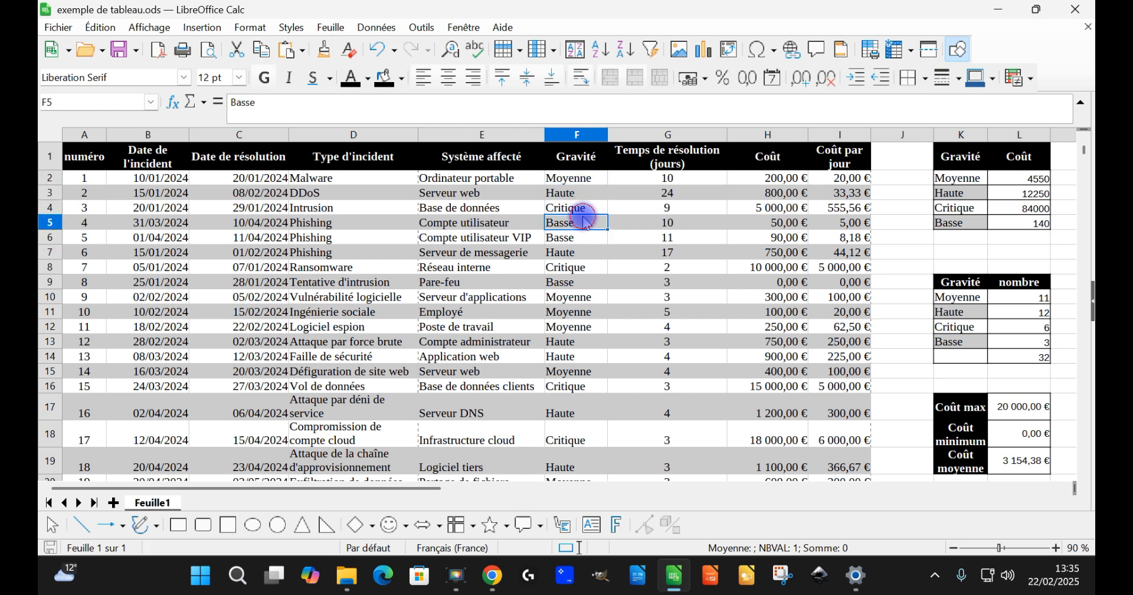
left_click(746, 227, "ctrl")
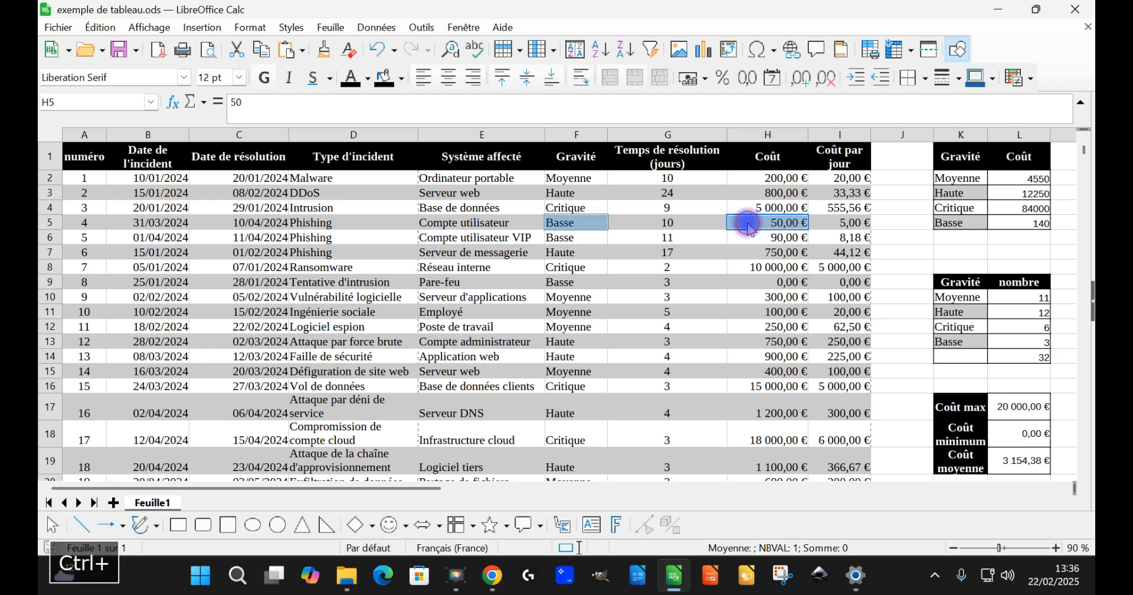
left_click(767, 177, "ctrl")
Step: Read the cost-based severity rules in J35:J38 and the threshold diagram beneath them
scroll(1015, 260, "down", 10)
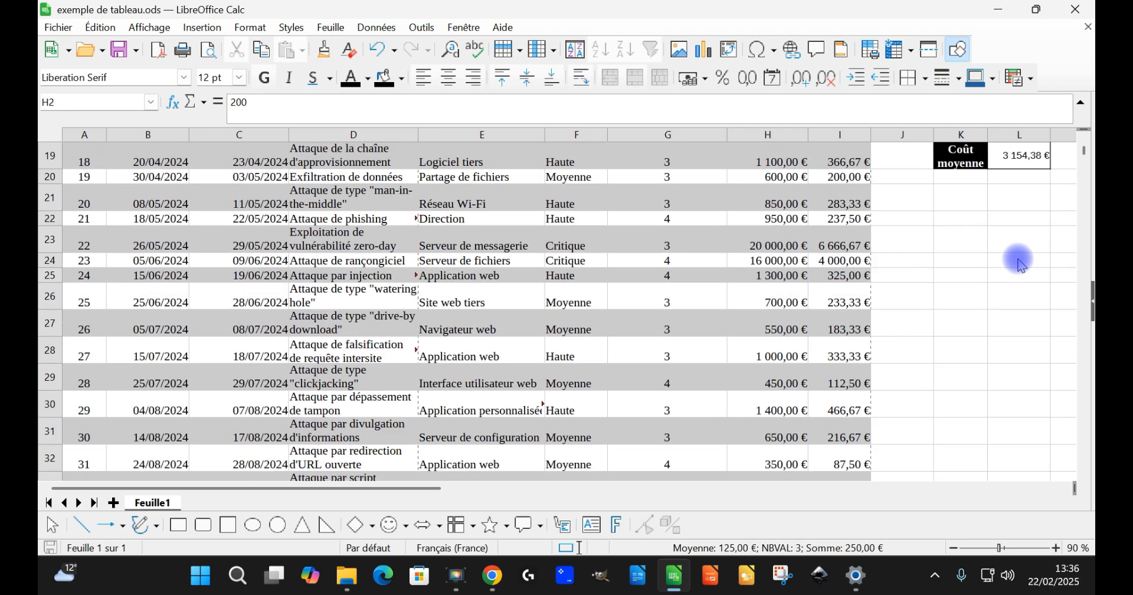
scroll(997, 283, "right", 2)
scroll(996, 284, "right", 2)
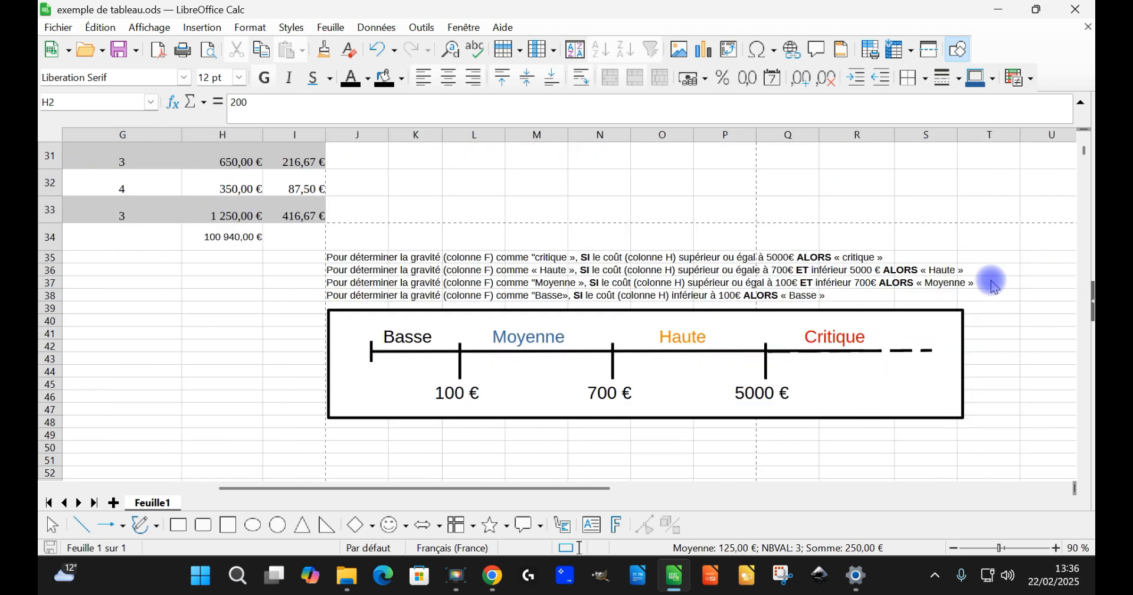
left_click(361, 257)
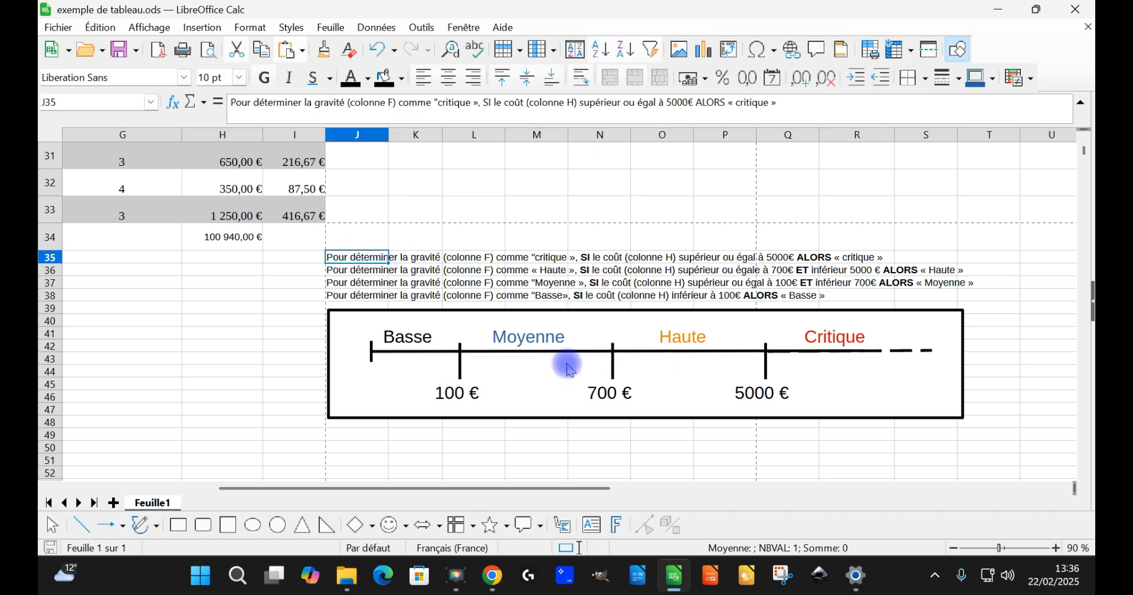
scroll(664, 295, "up", 10)
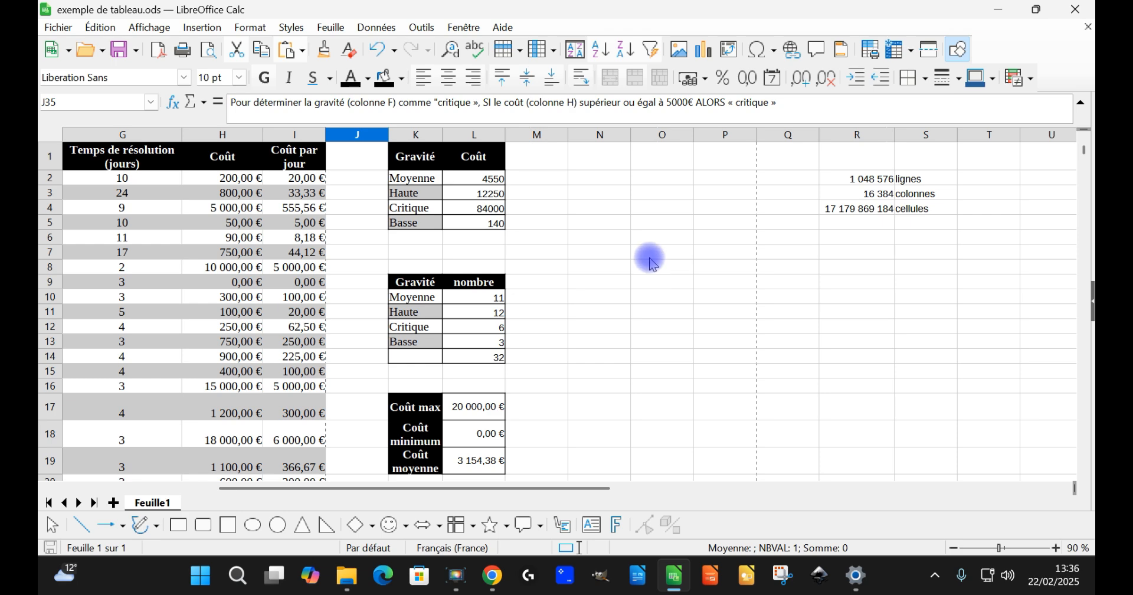
scroll(650, 280, "down", 10)
scroll(585, 298, "up", 10)
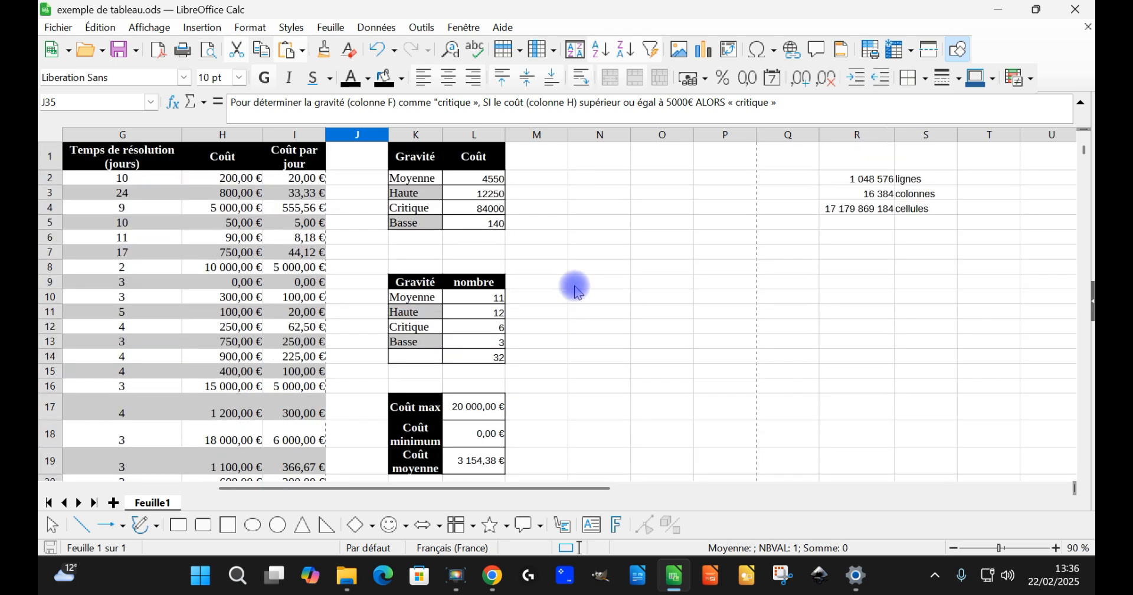
scroll(544, 264, "down", 8)
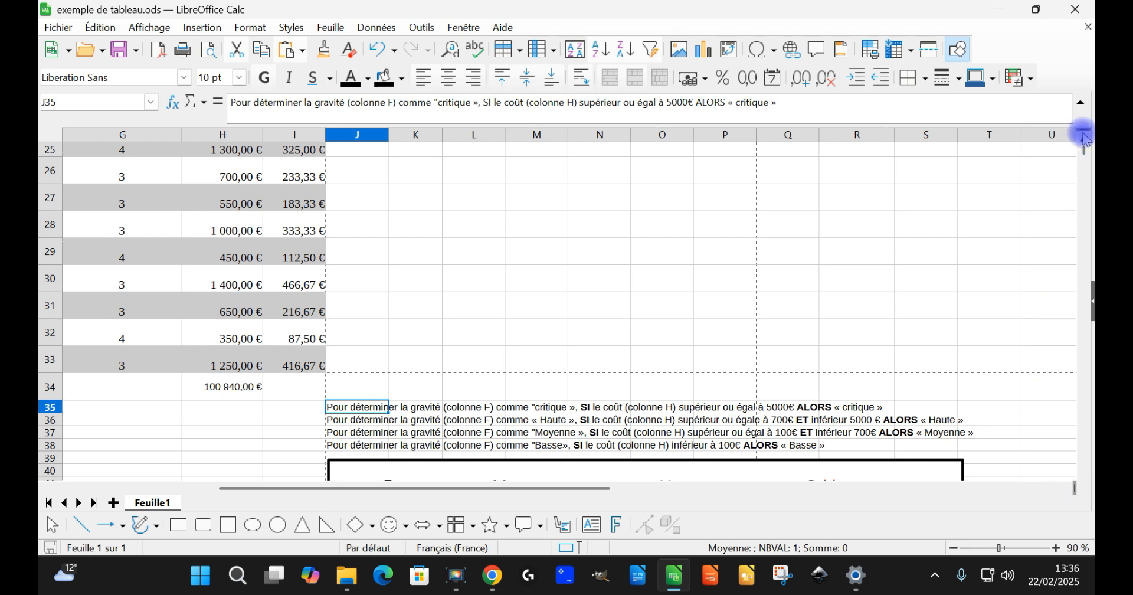
Step: Split the sheet view horizontally, with the start of the table above and the severity rules and diagram below
left_click_drag(1085, 130, 1088, 315)
scroll(514, 383, "down", 4)
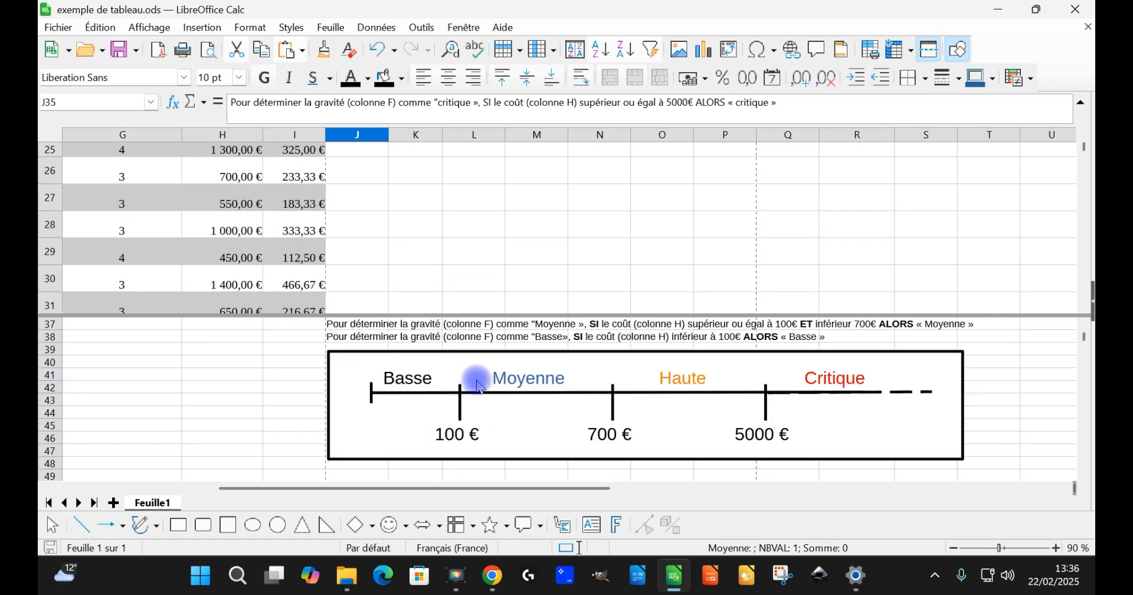
scroll(472, 379, "up", 1)
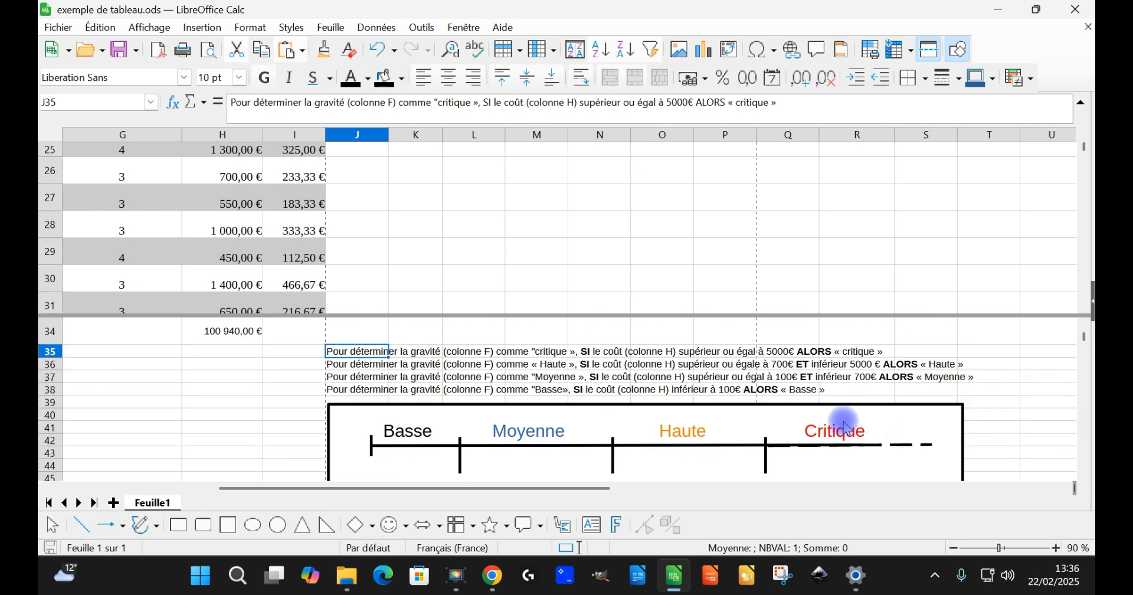
left_click_drag(1086, 316, 1084, 290)
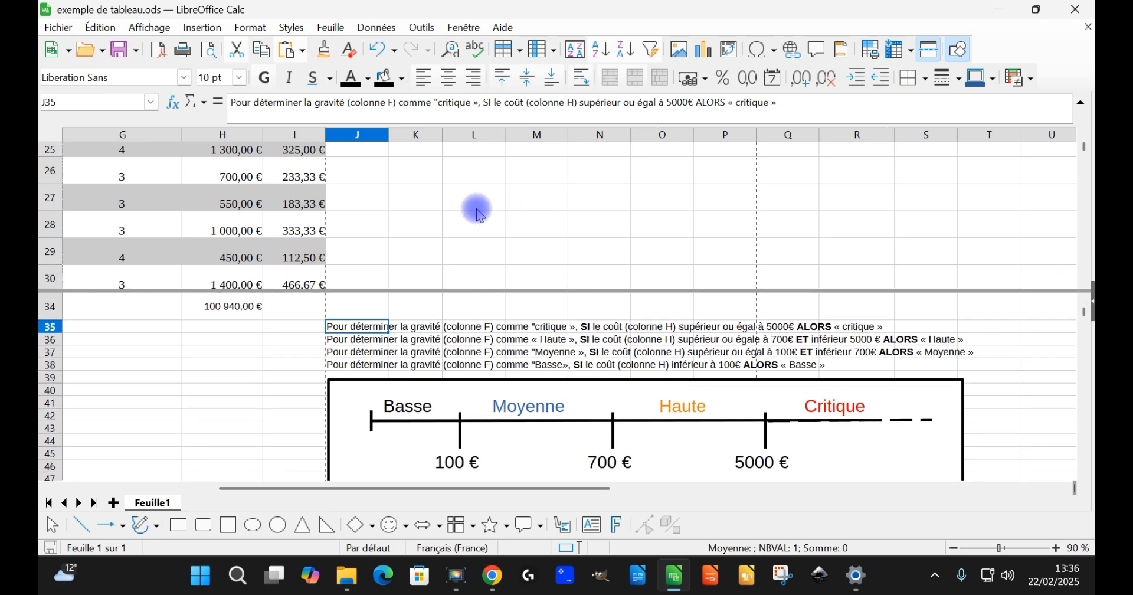
scroll(488, 211, "up", 4)
scroll(488, 210, "up", 4)
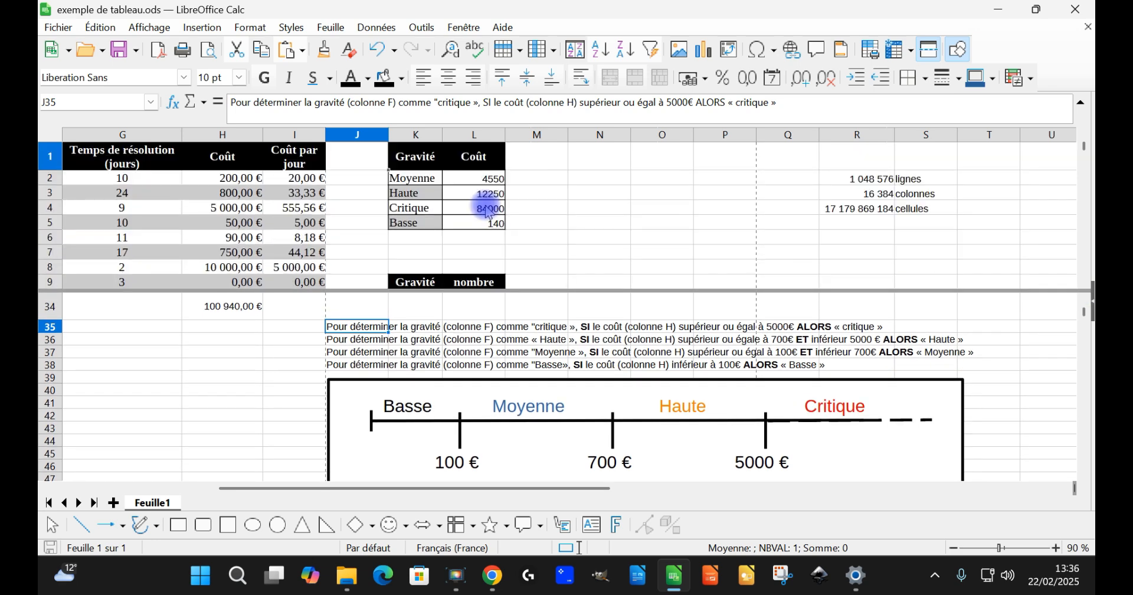
Step: Compare the table's Gravité and Coût columns with each of the four severity conditions in J35:J38
left_click(350, 182)
scroll(307, 198, "left", 1)
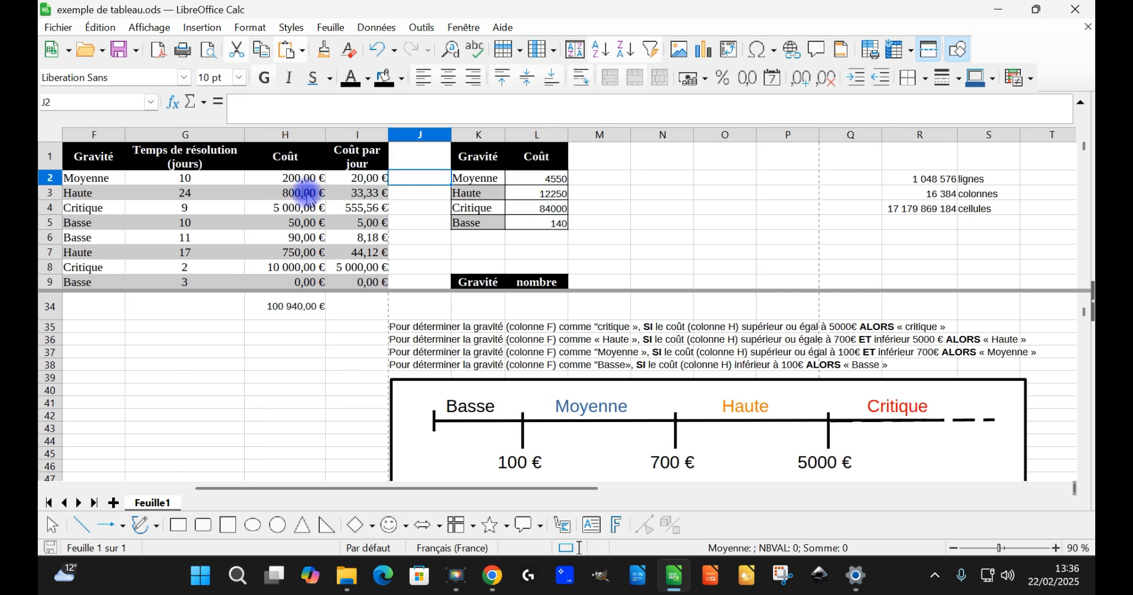
scroll(306, 198, "left", 1)
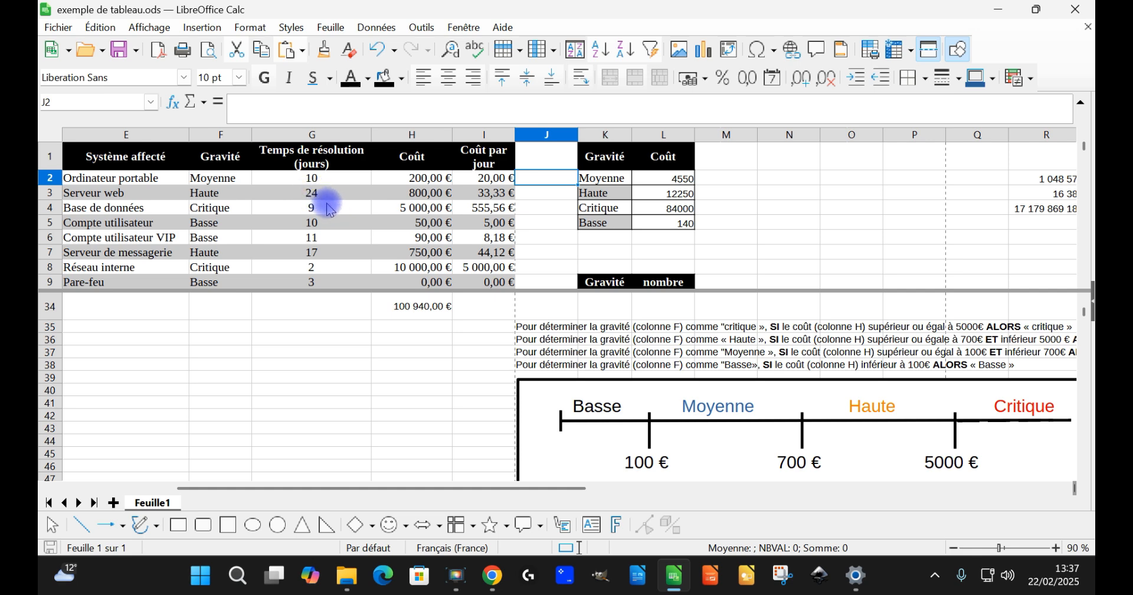
scroll(329, 208, "right", 1)
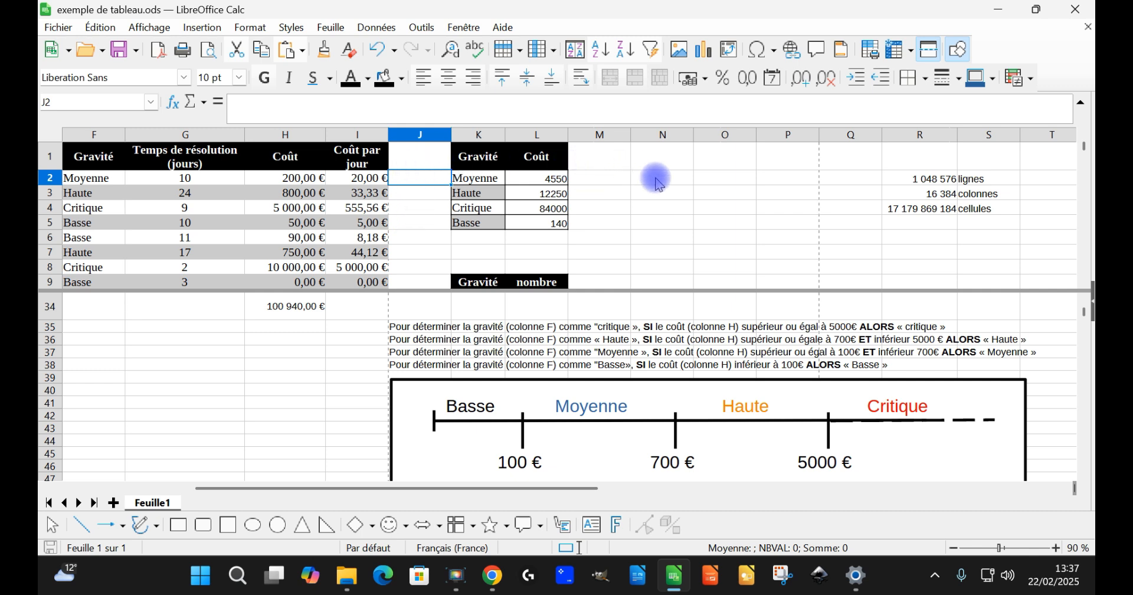
left_click(438, 328)
left_click(436, 339)
left_click(435, 353)
left_click(435, 366)
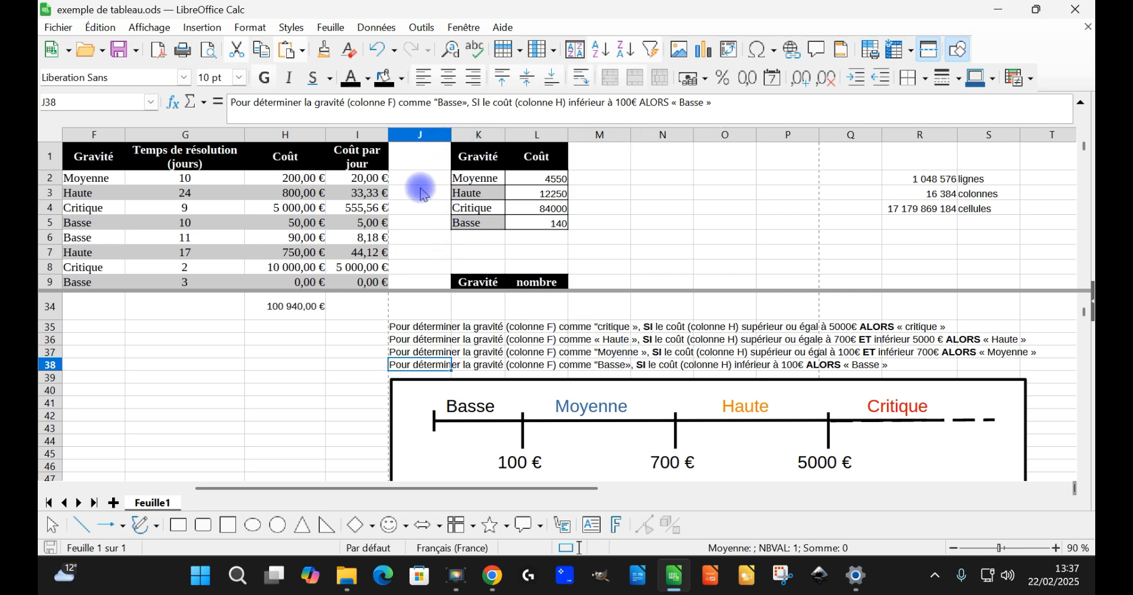
Step: Insert blank cells over J1:J34, the full height of the table, shifting the existing cells right
left_click(430, 138)
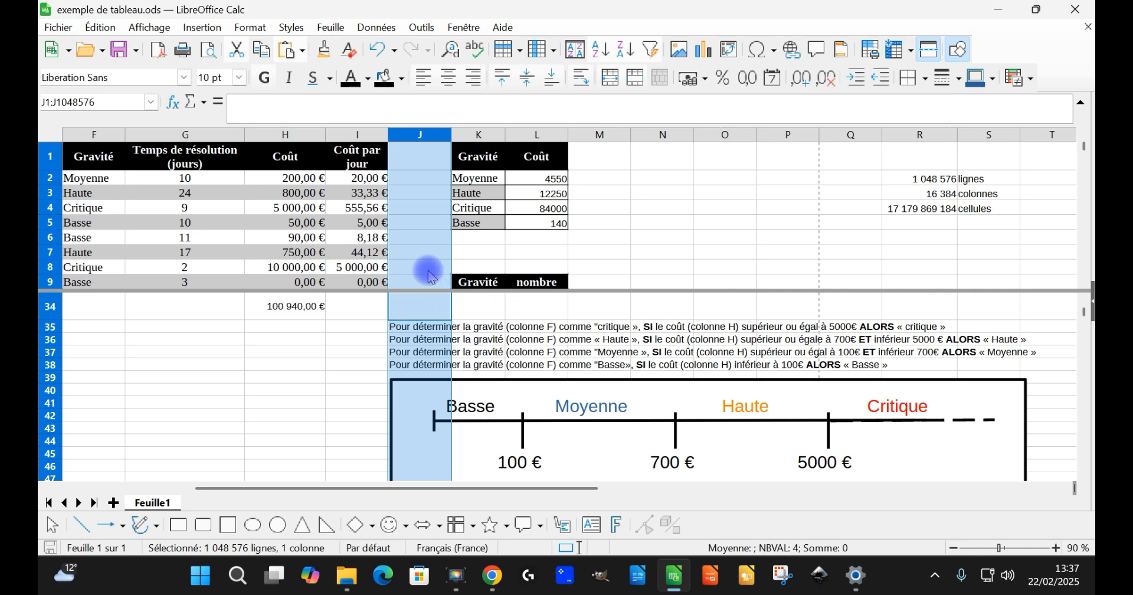
scroll(728, 226, "down", 4)
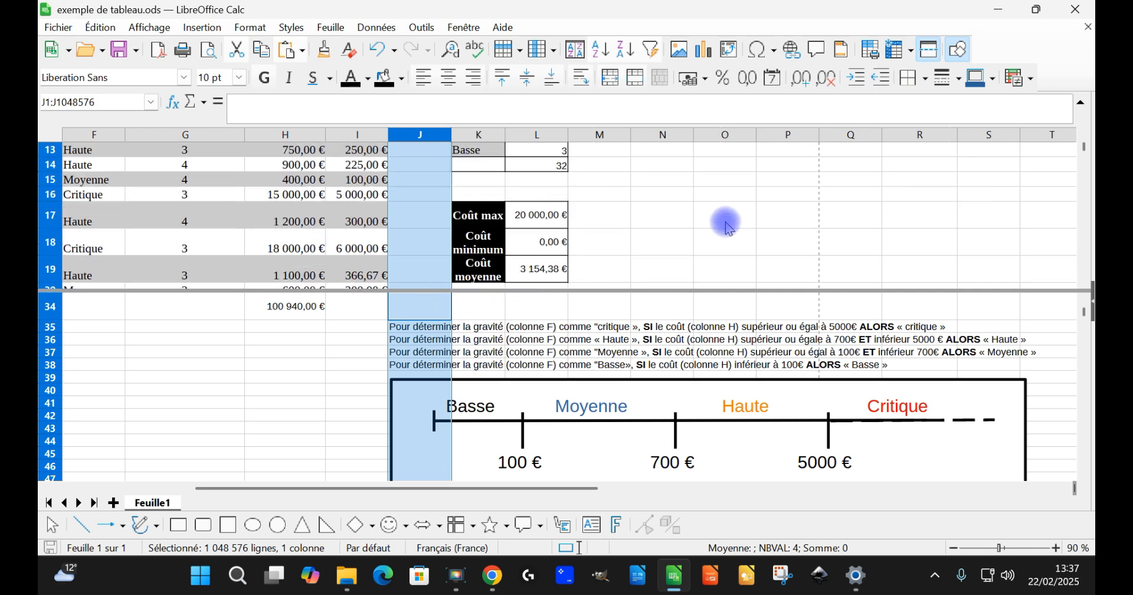
scroll(726, 227, "down", 6)
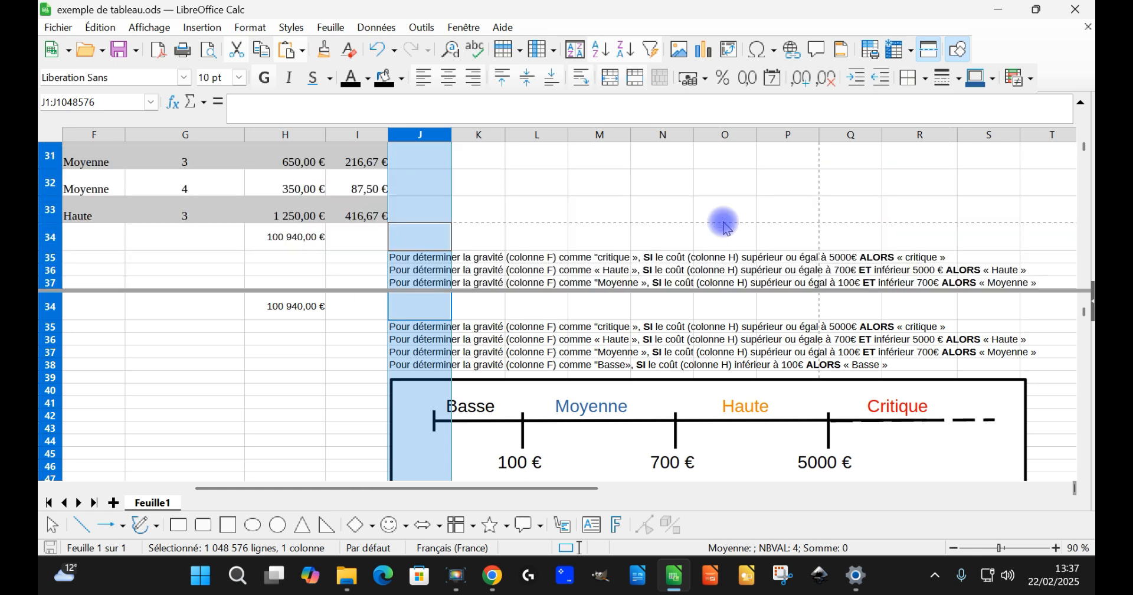
left_click(424, 238)
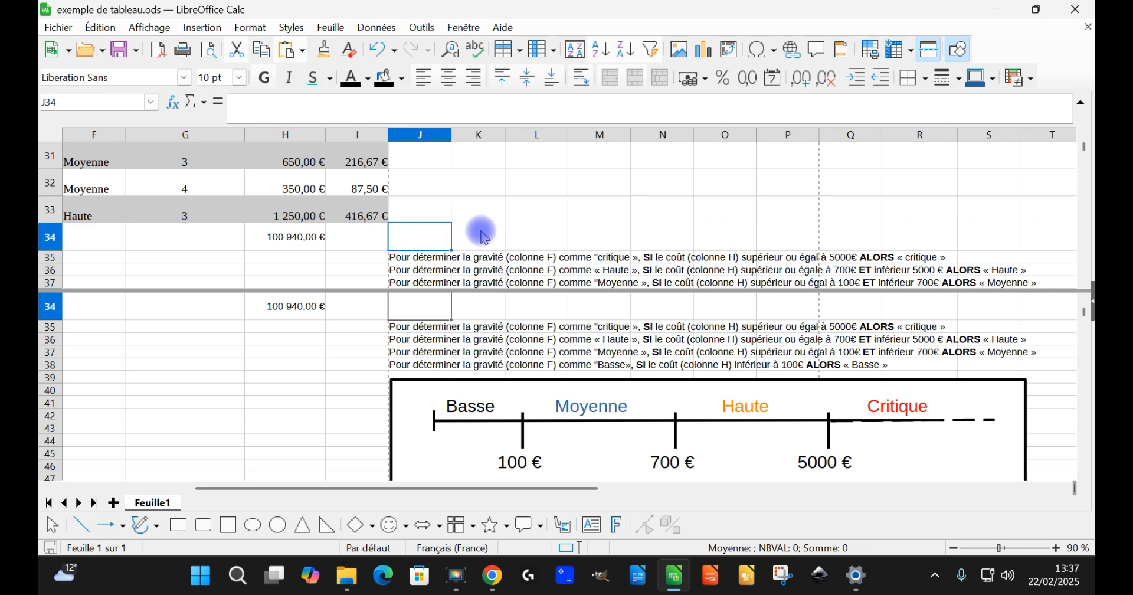
scroll(478, 230, "up", 10)
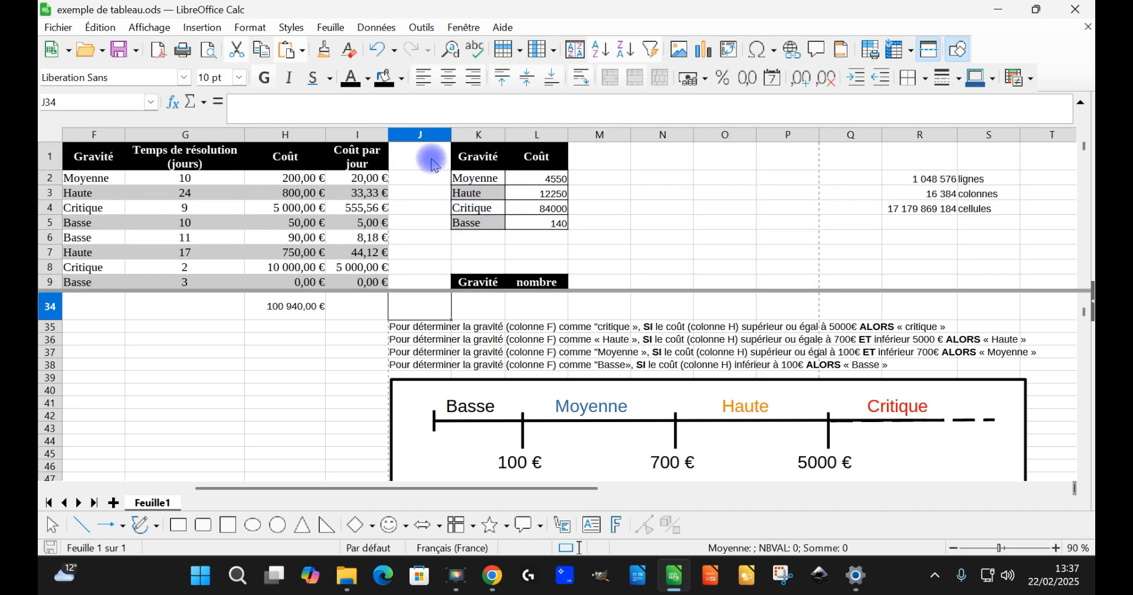
left_click(434, 166, "shift")
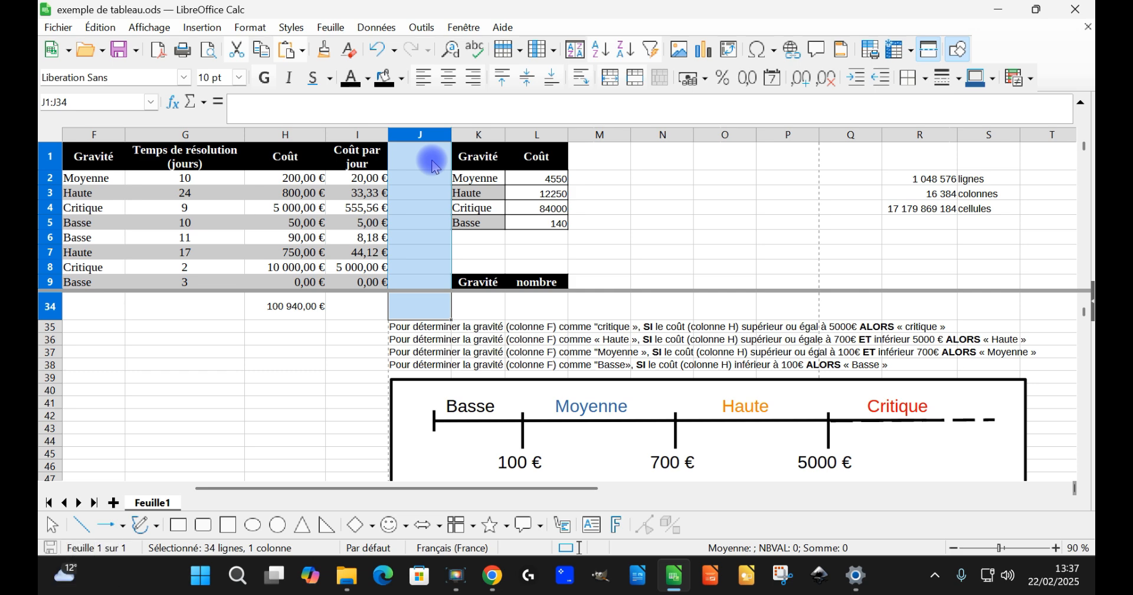
right_click(434, 166)
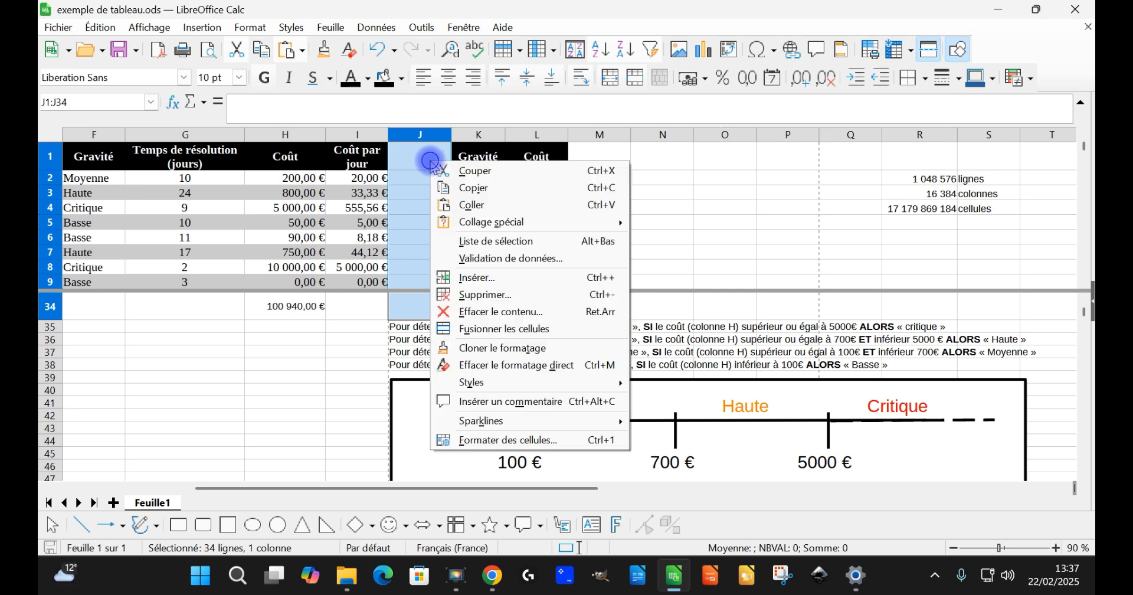
left_click(542, 284)
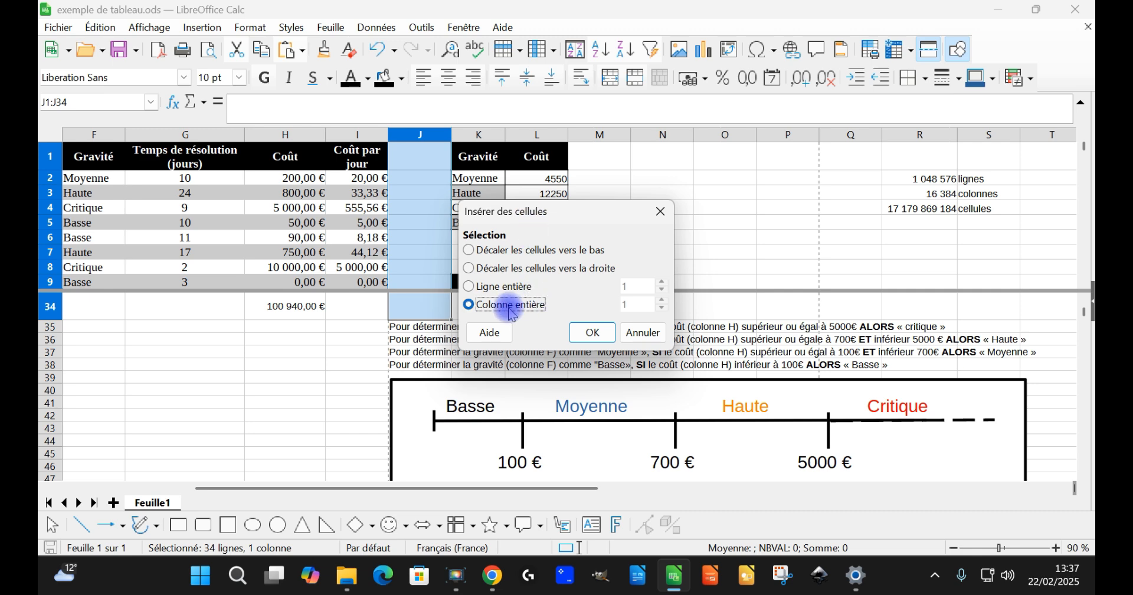
left_click(516, 269)
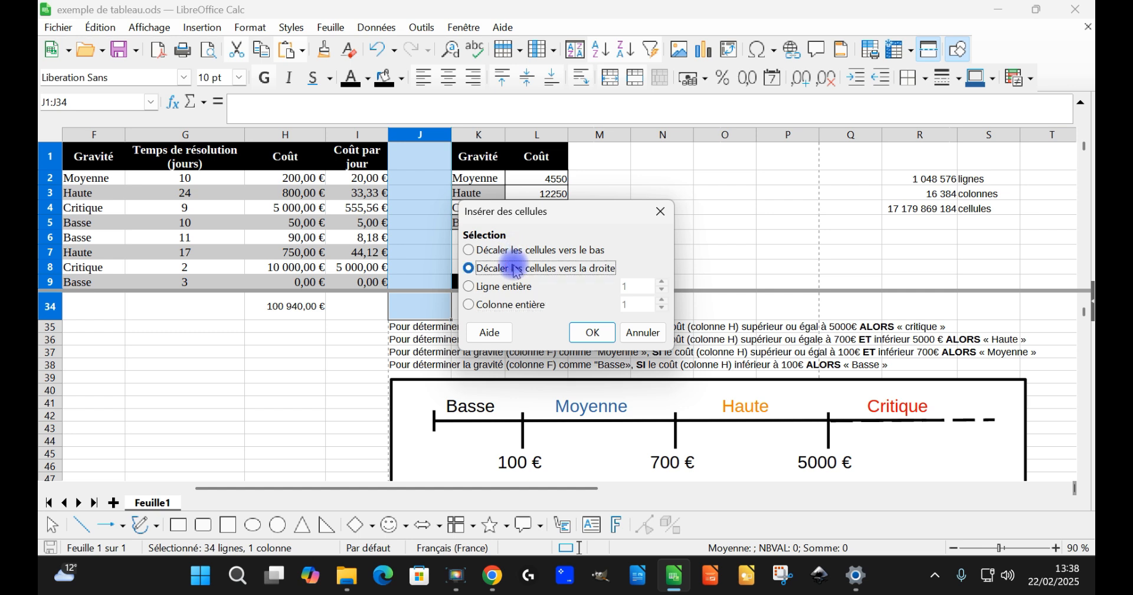
left_click(594, 333)
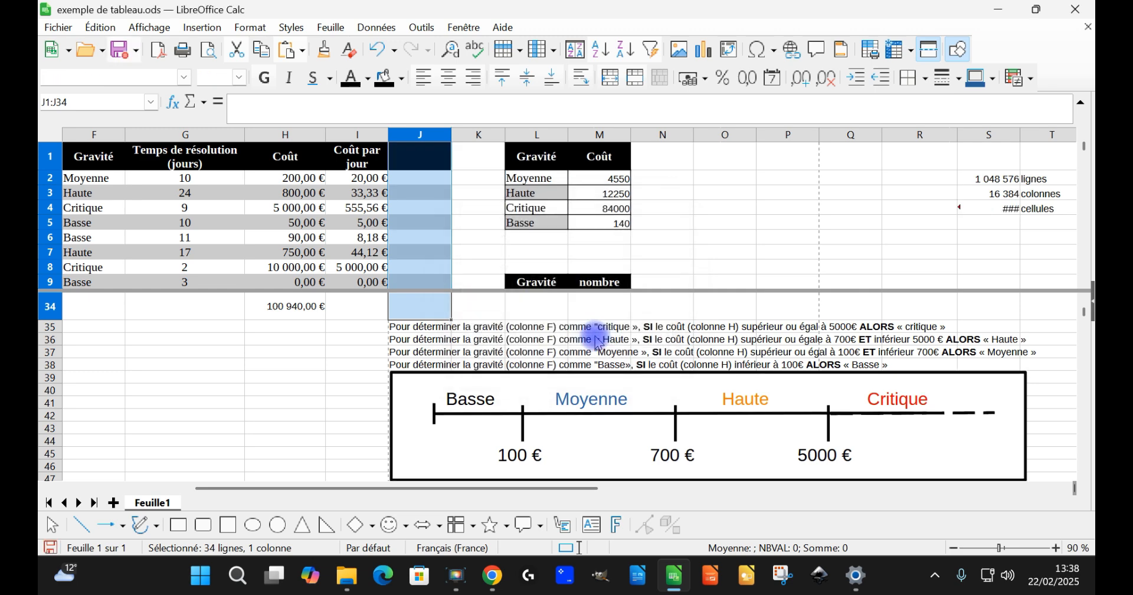
Step: Add three more blank columns of cells over rows 1 to 34 starting at column J, shifting the existing cells right
right_click(441, 199)
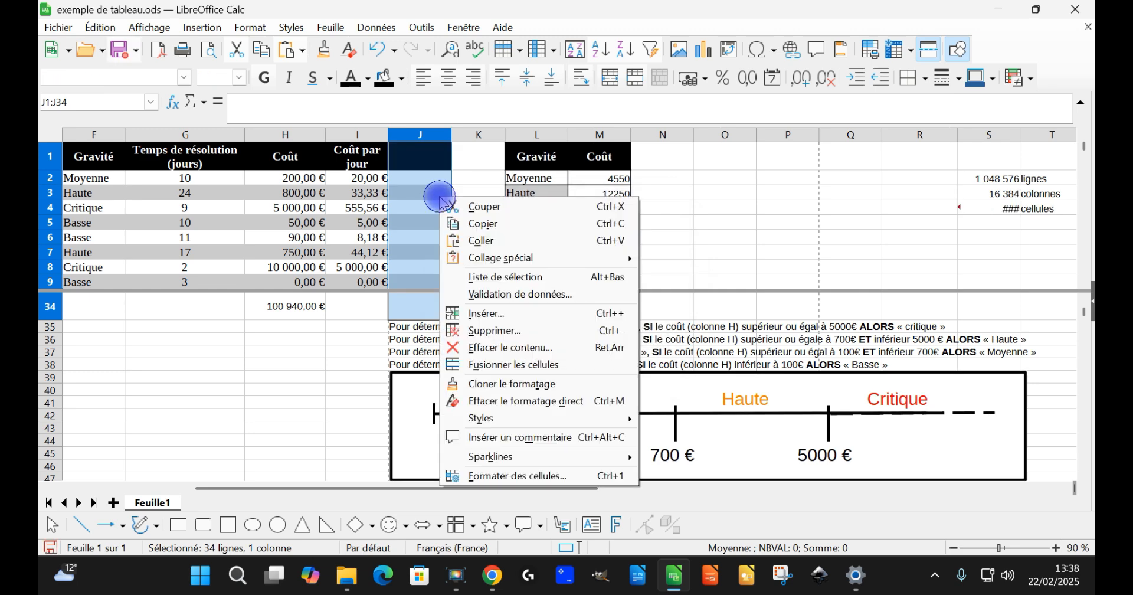
left_click(514, 314)
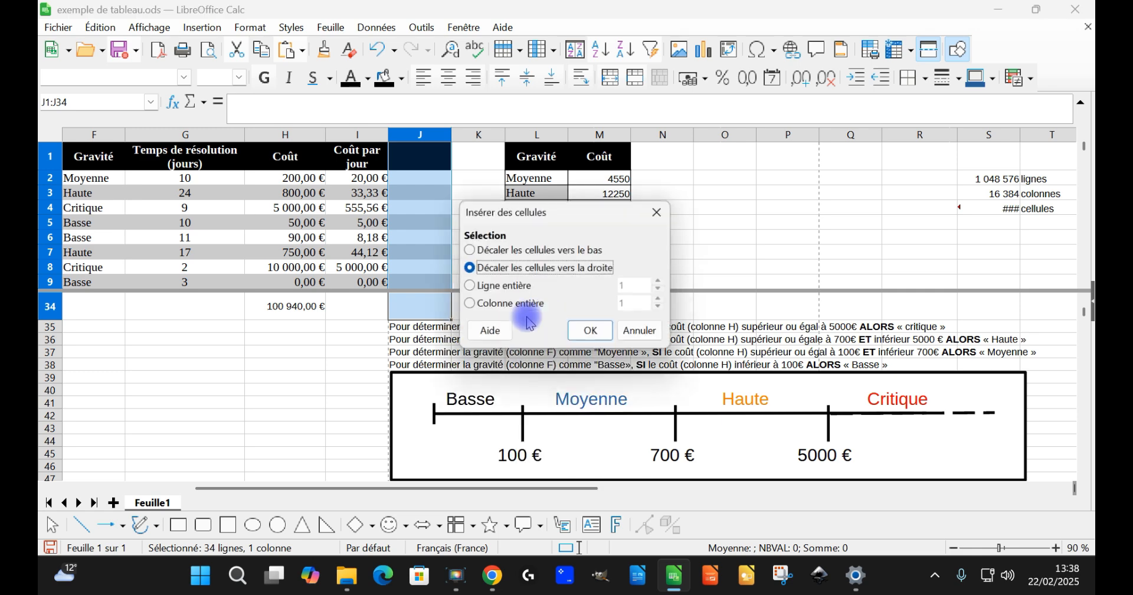
left_click(593, 333)
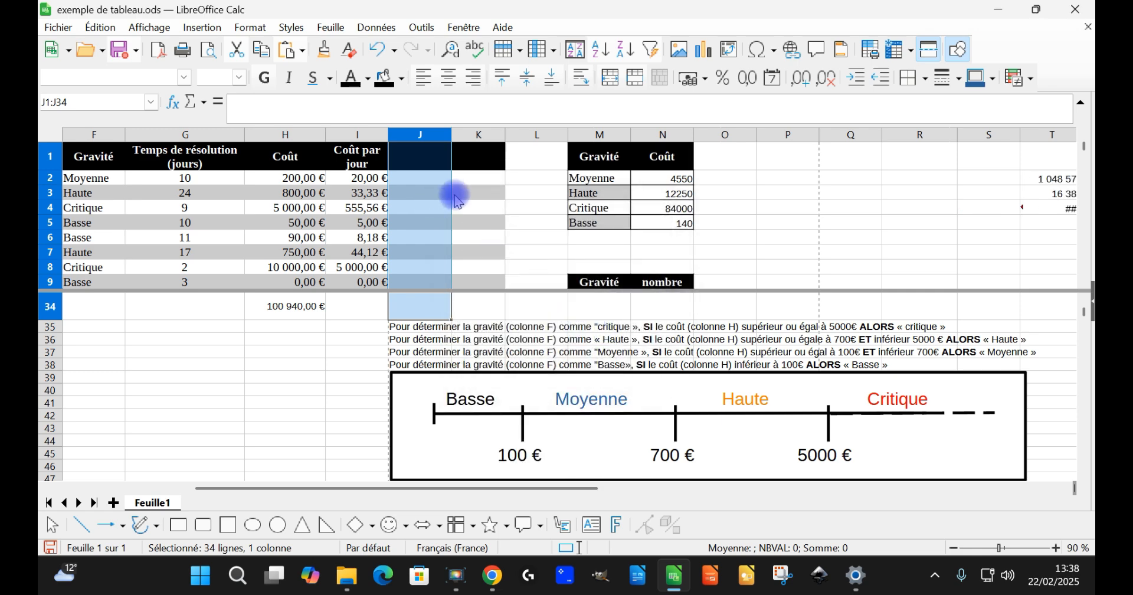
left_click(483, 164, "shift")
right_click(482, 163)
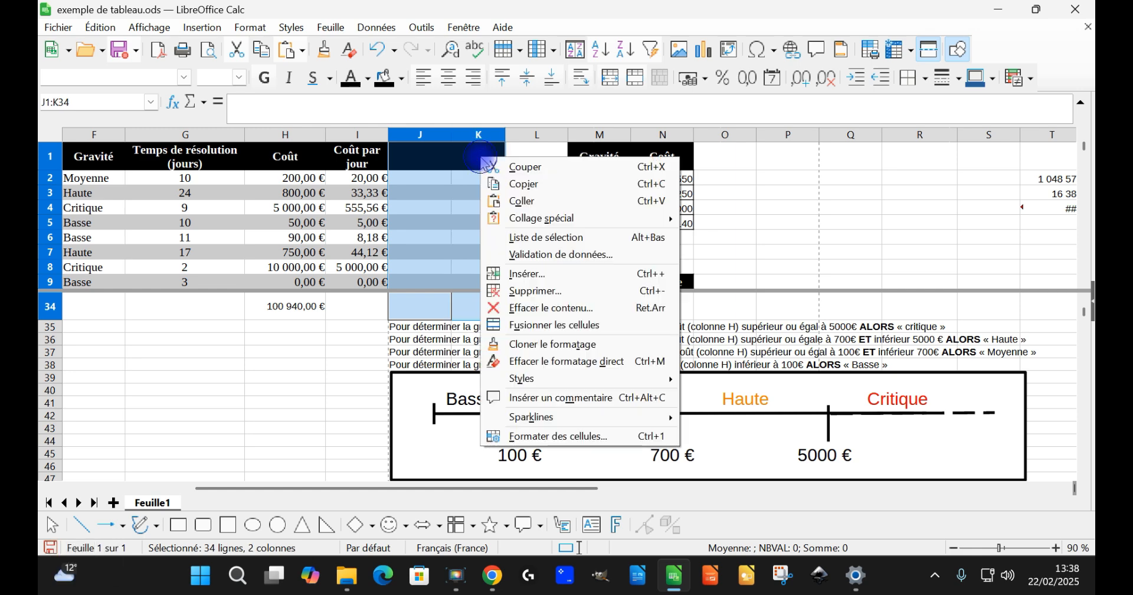
left_click(555, 275)
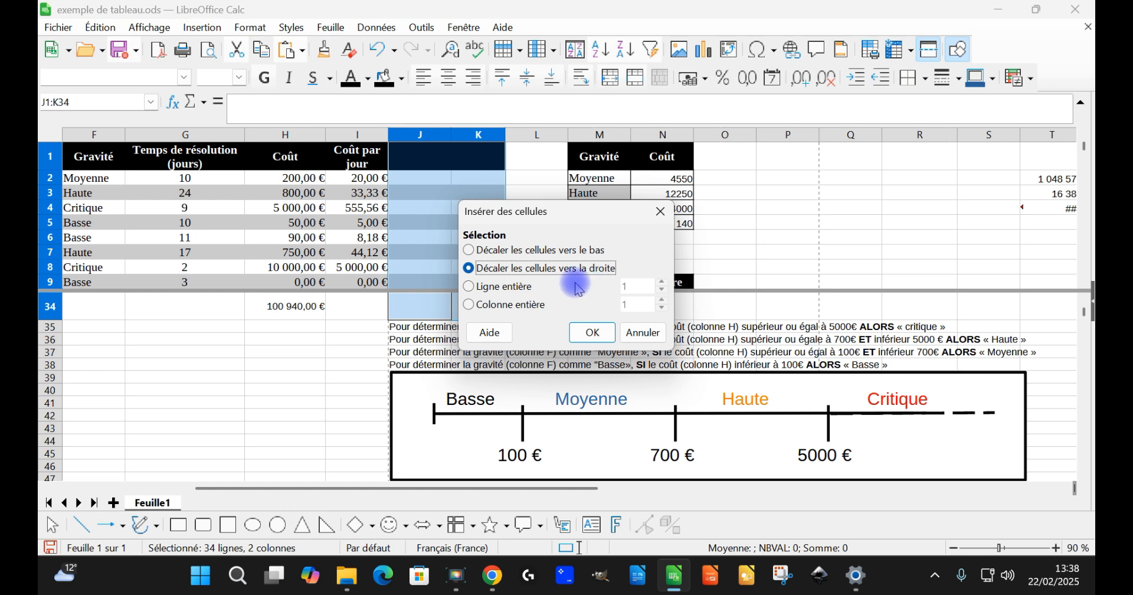
left_click(595, 330)
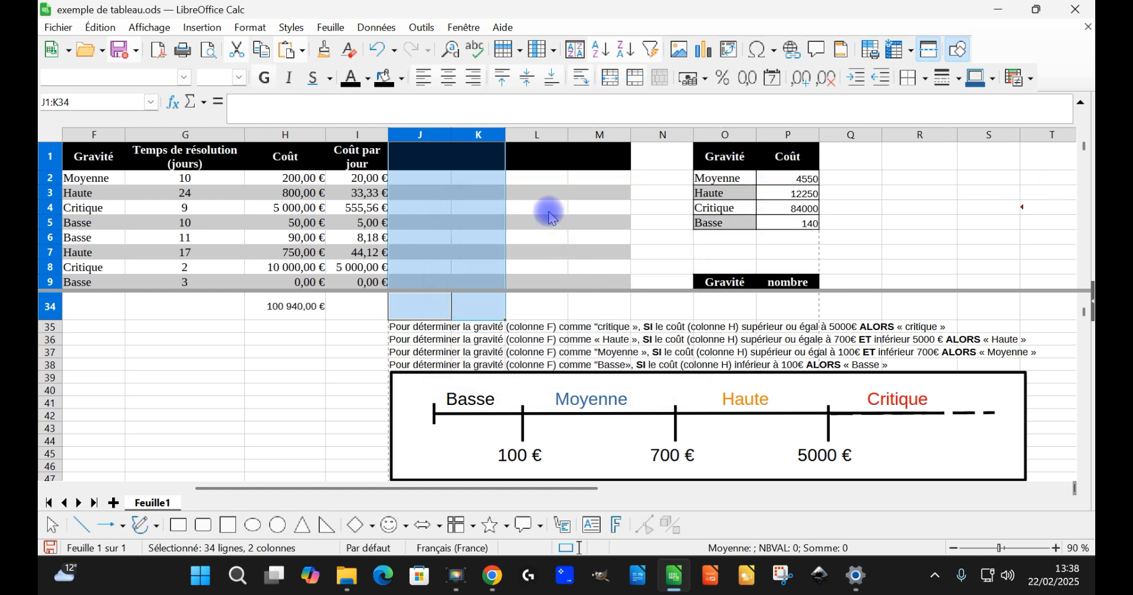
left_click(549, 208)
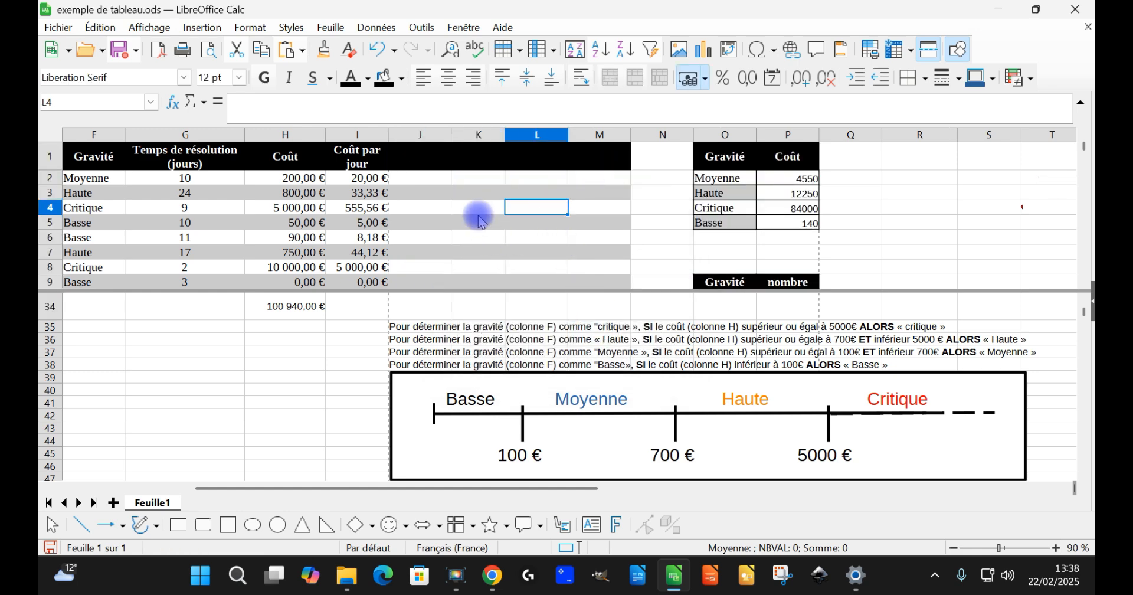
Step: Enter the headers Critique, Haute, Moyenne and Basse in J1 through M1
left_click(438, 162)
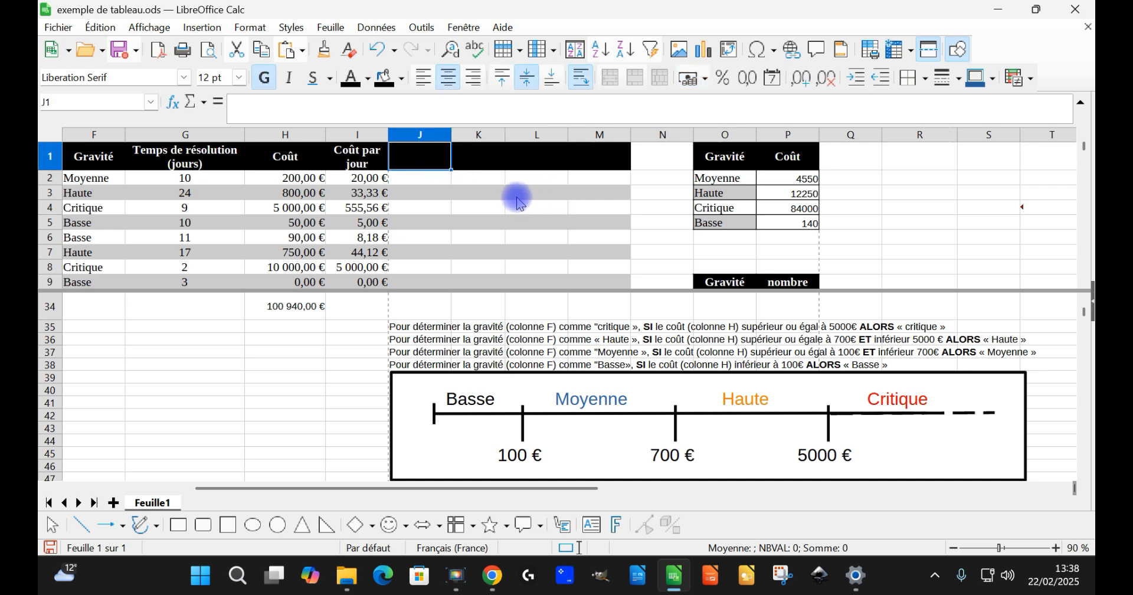
type("C")
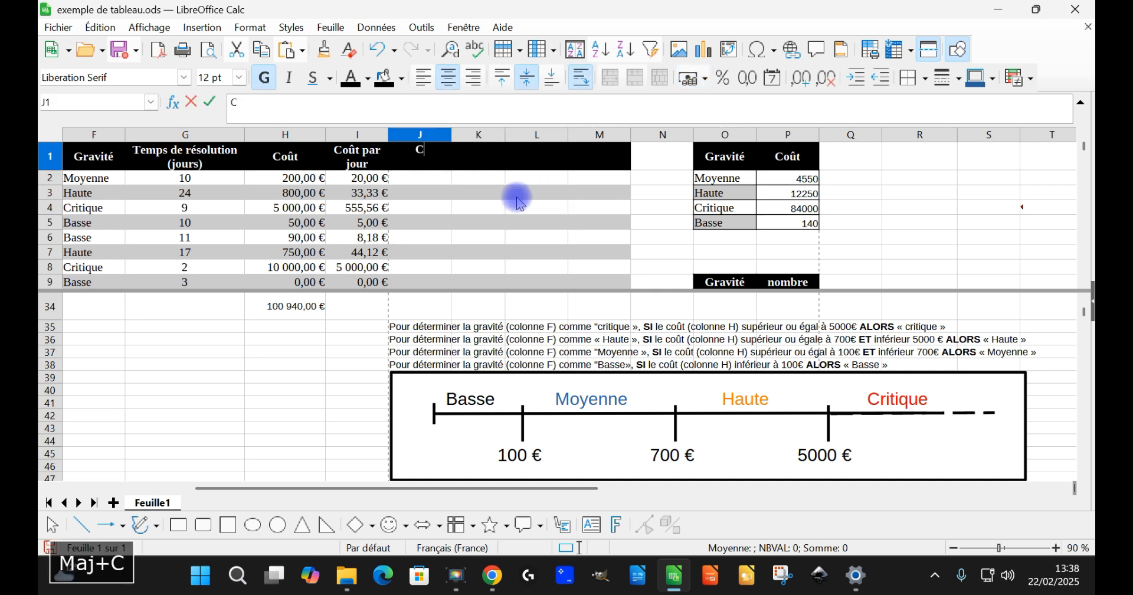
type("rite")
key("BackSpace")
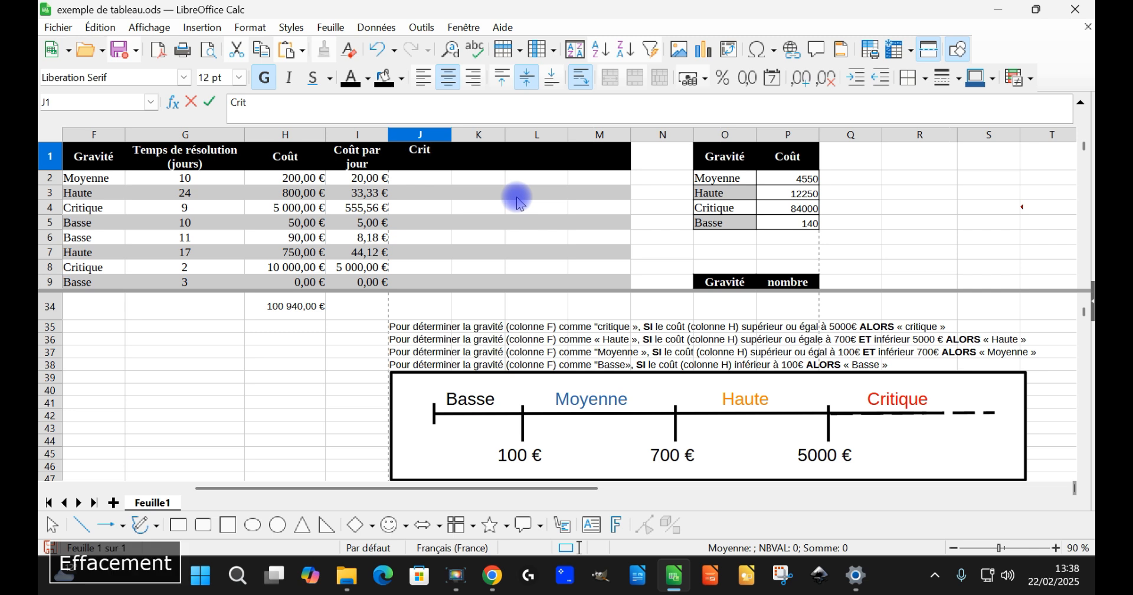
type("ique")
key("Right")
type("Haute")
key("Right")
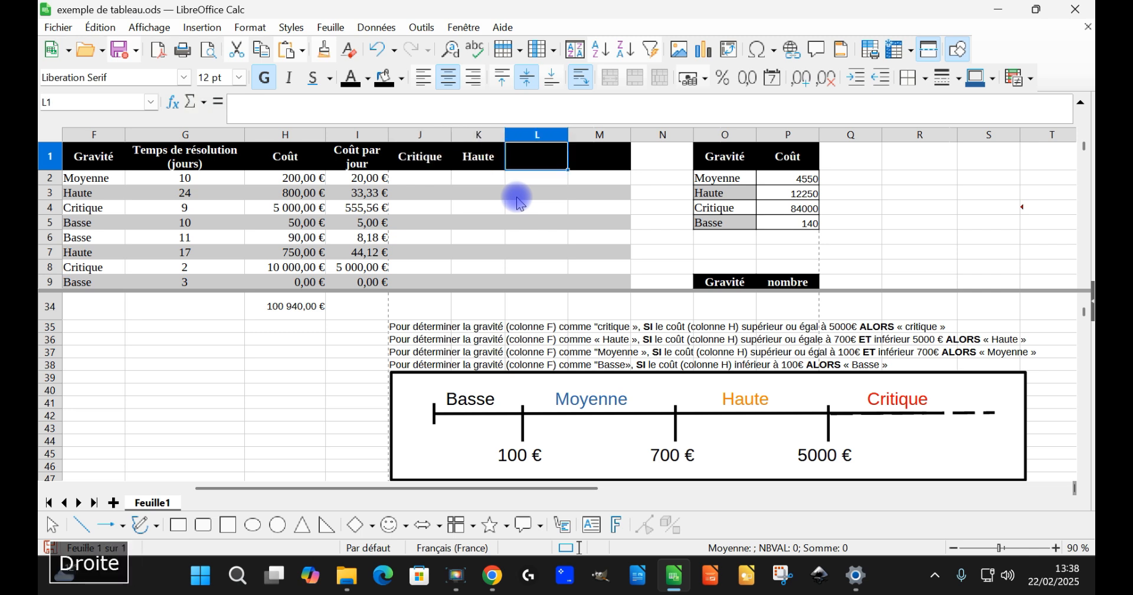
type("M")
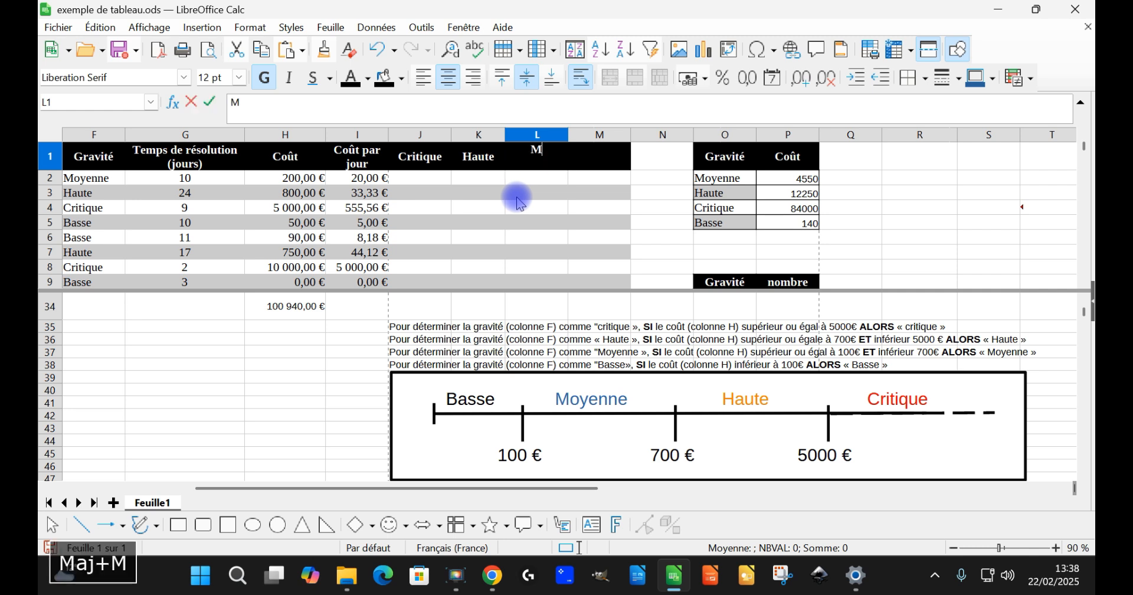
type("oyenne")
key("Right")
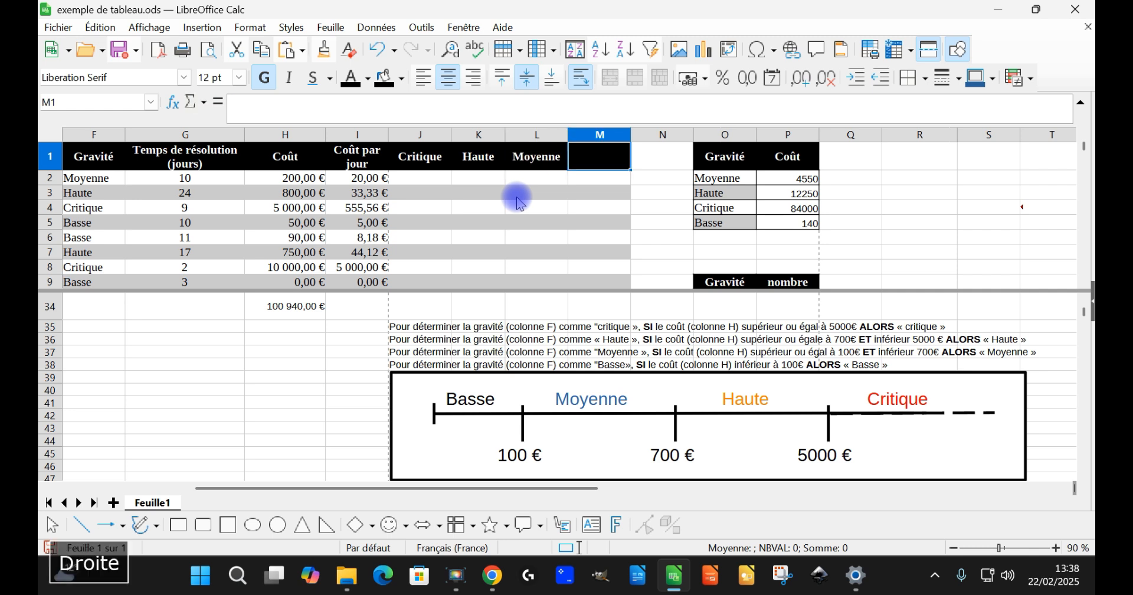
type("Ba")
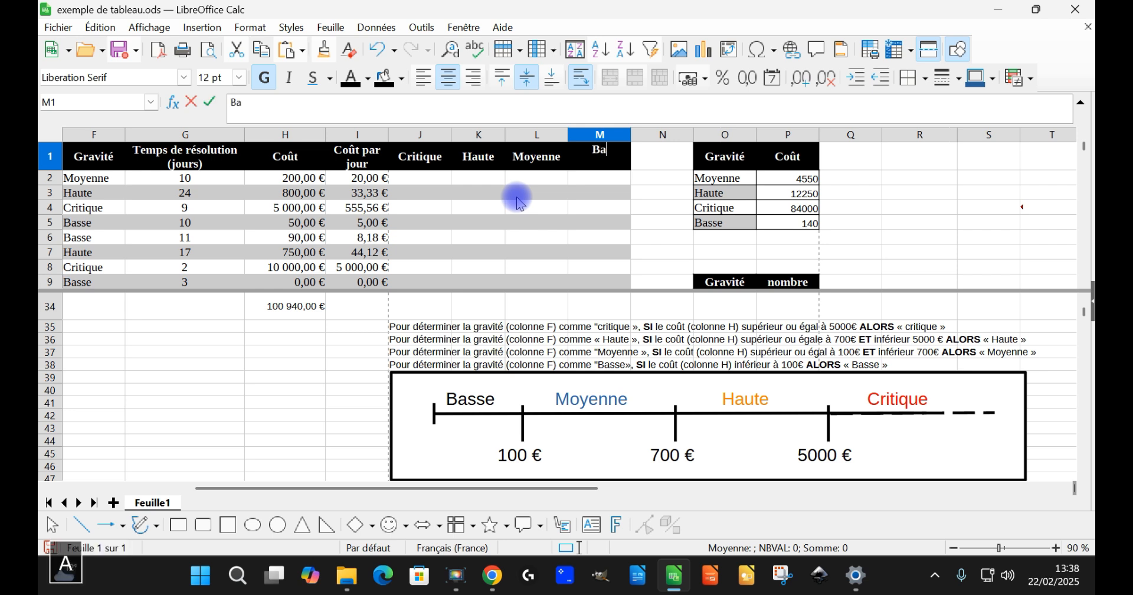
key("Down")
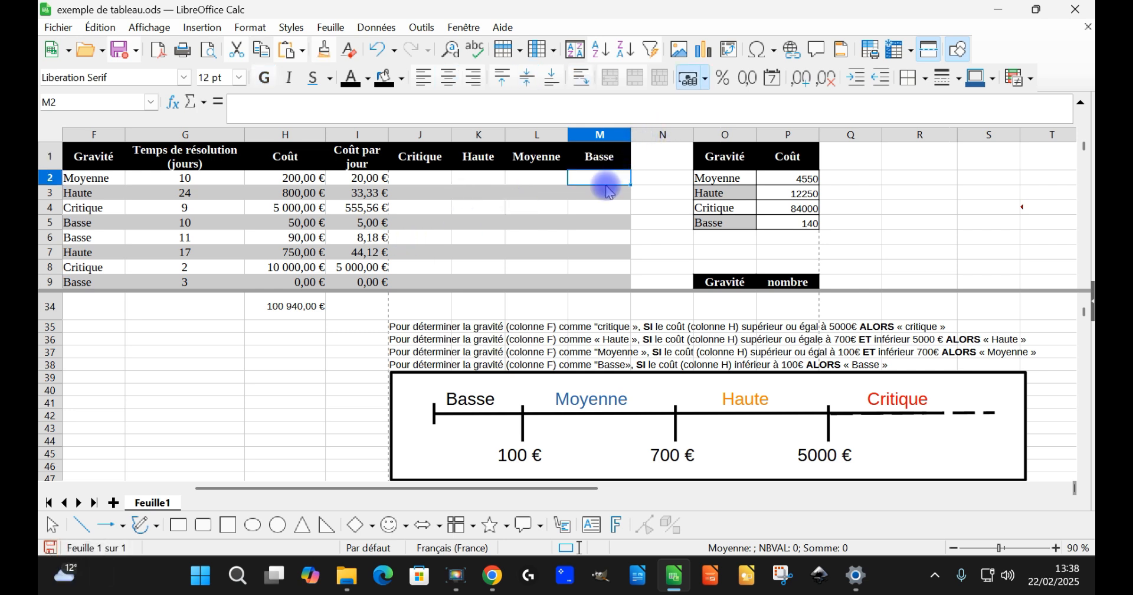
Step: Insert two entire columns before column N, beside the Basse column
left_click(660, 135)
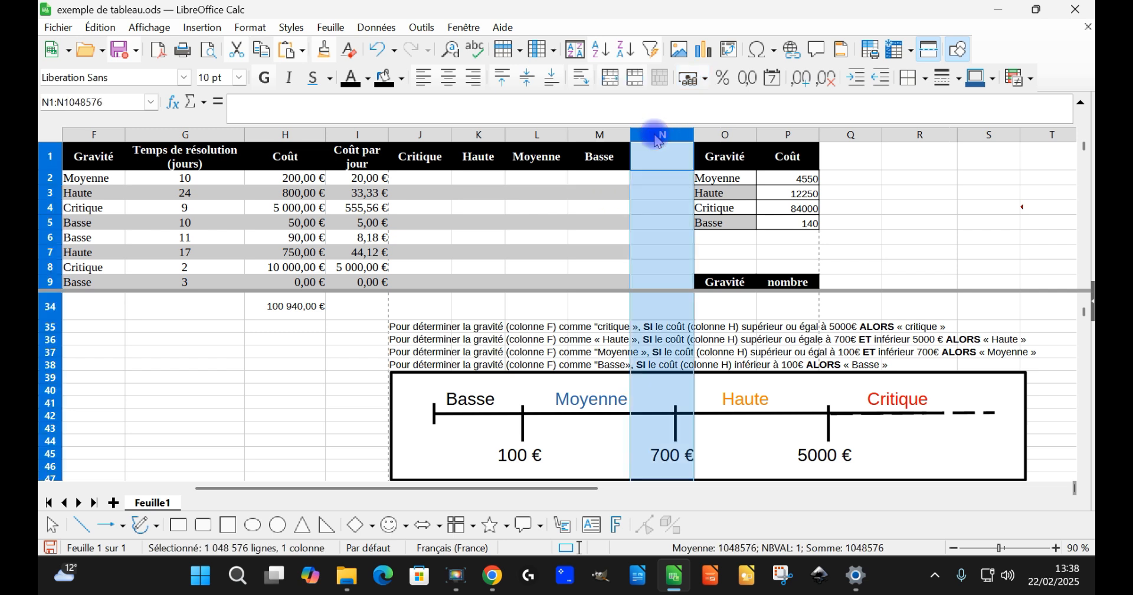
right_click(658, 140)
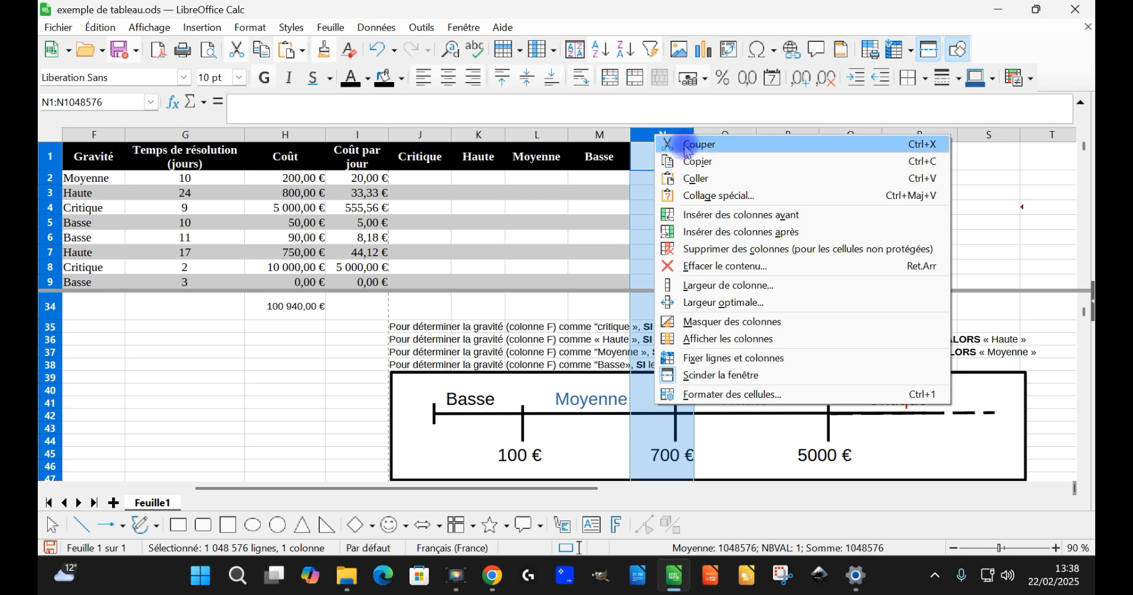
left_click(736, 221)
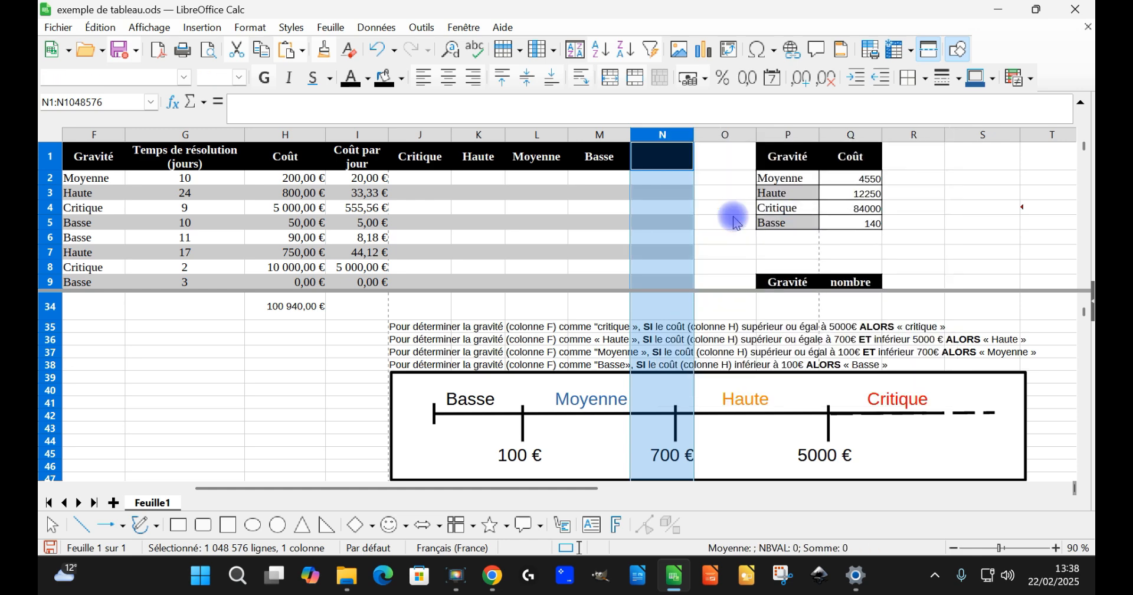
right_click(663, 135)
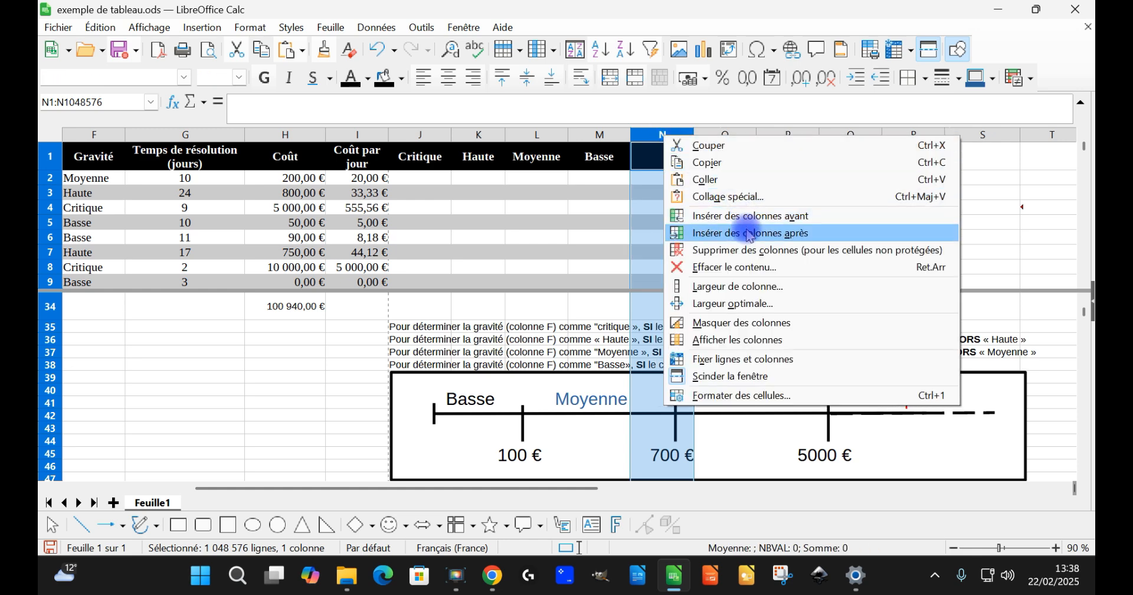
left_click(747, 216)
Step: Enter the header Fusion 1 in N1, fill it across to O1 as Fusion 2, and select J2 under Critique
left_click(663, 157)
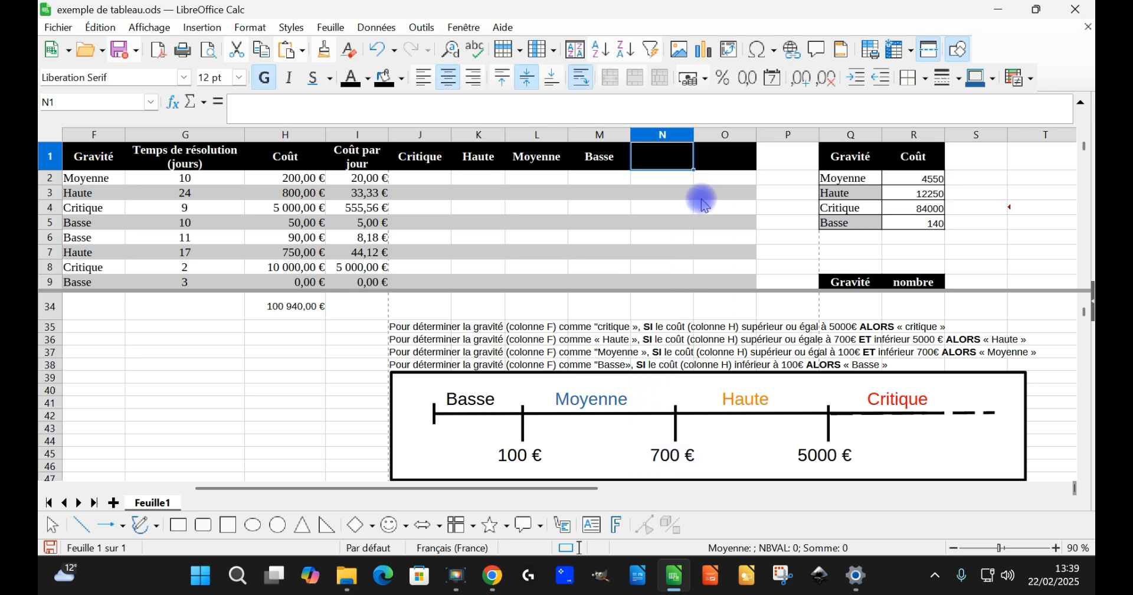
type("fusionn")
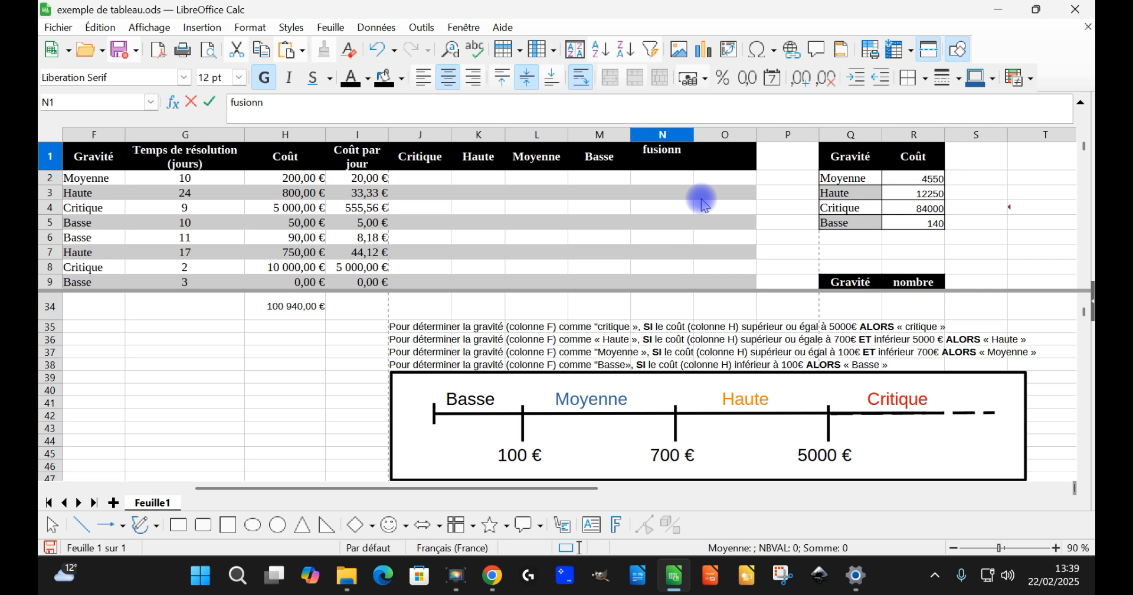
key("BackSpace")
type("1")
key("Return")
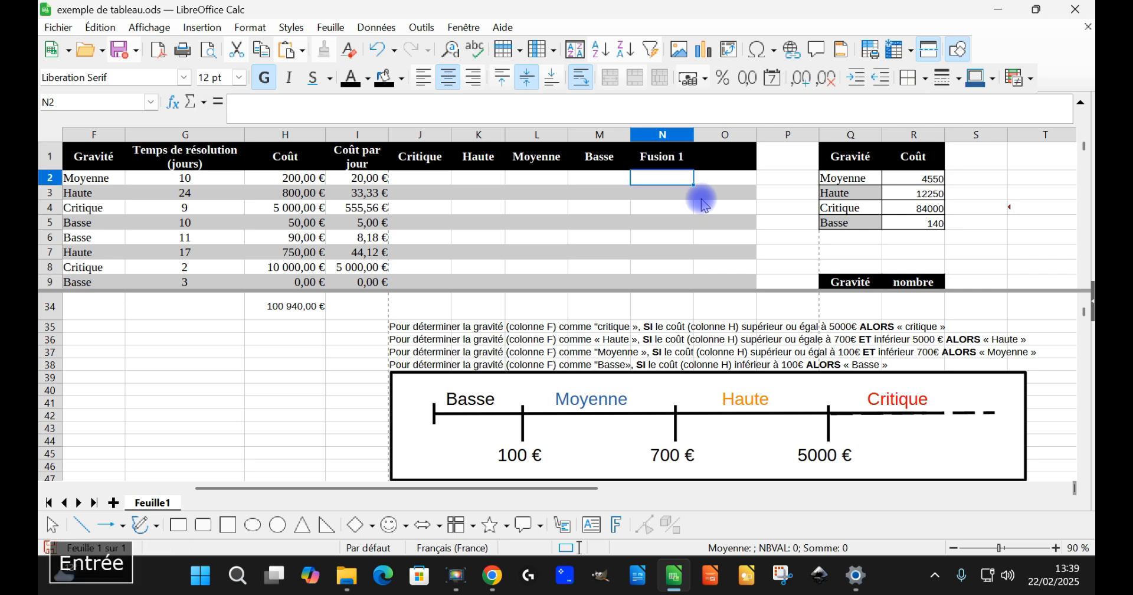
left_click(664, 157)
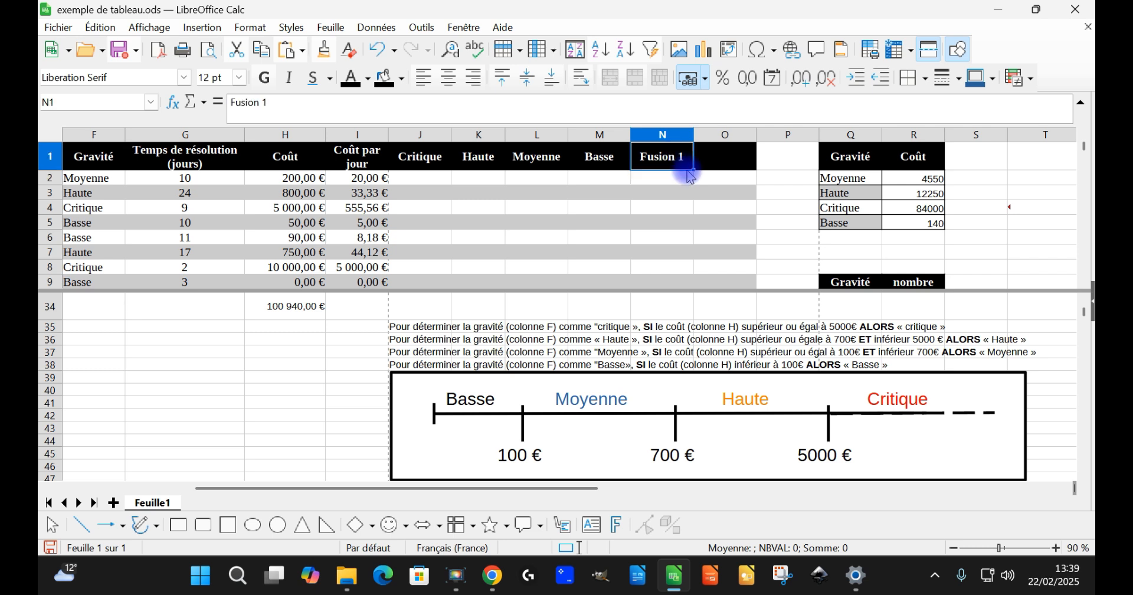
left_click_drag(694, 170, 747, 169)
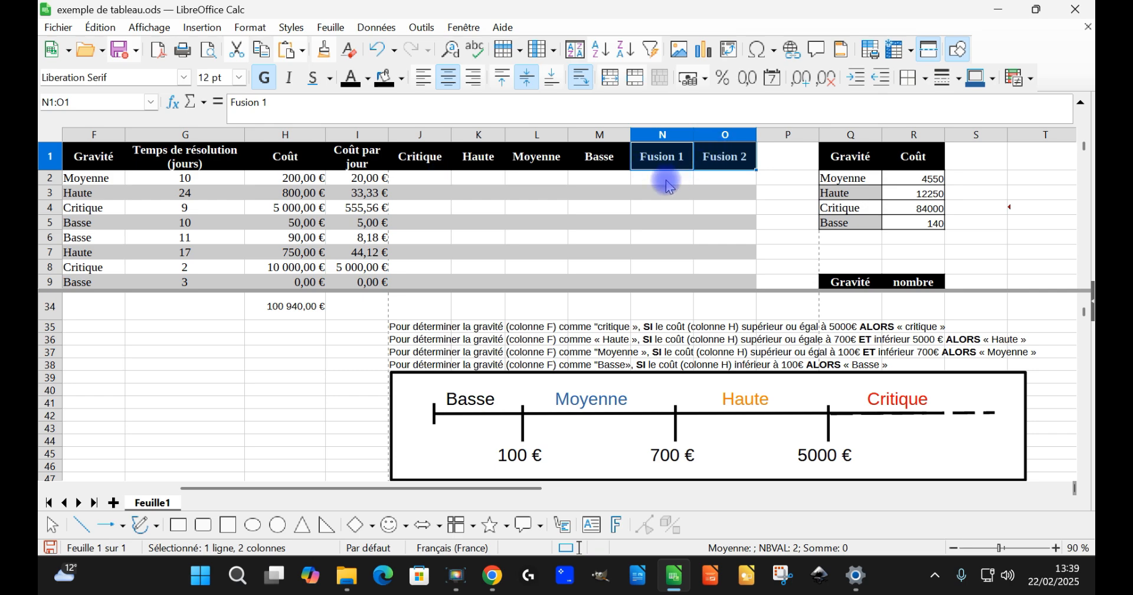
left_click(428, 185)
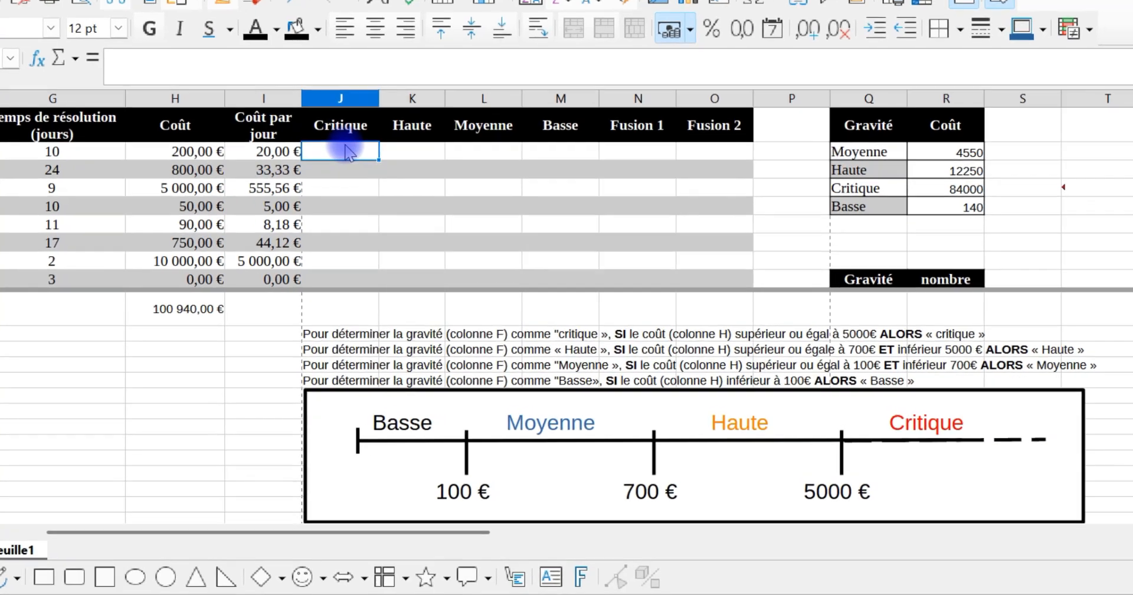
Step: Enter the formula =SI(H2>=5000;"Critique";"") in J2, under the Critique header
left_click(149, 153)
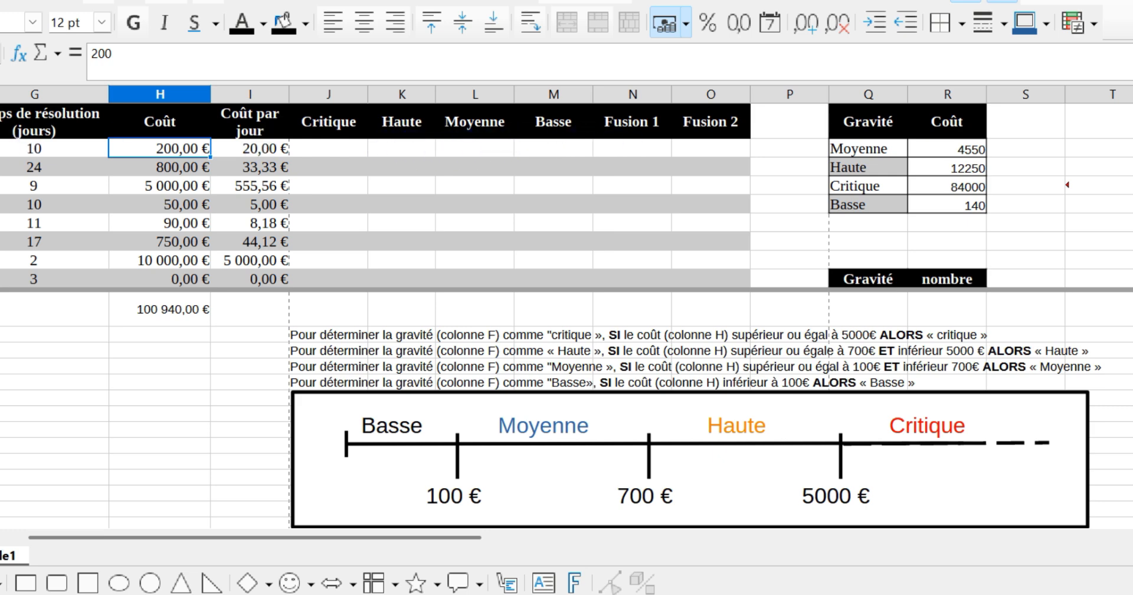
left_click(464, 148)
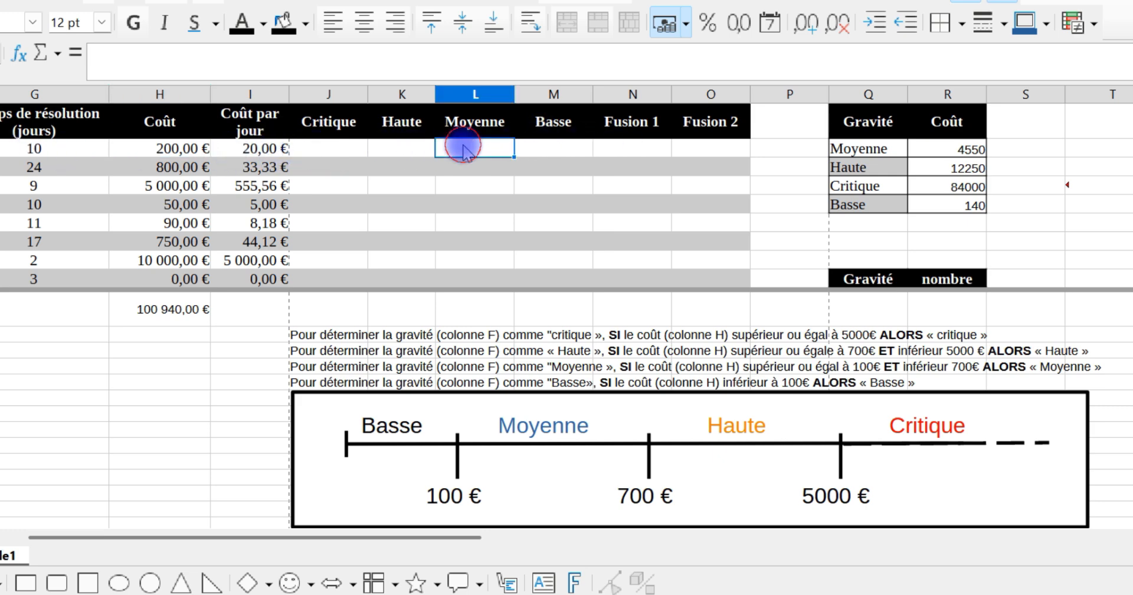
left_click(355, 151)
type("=")
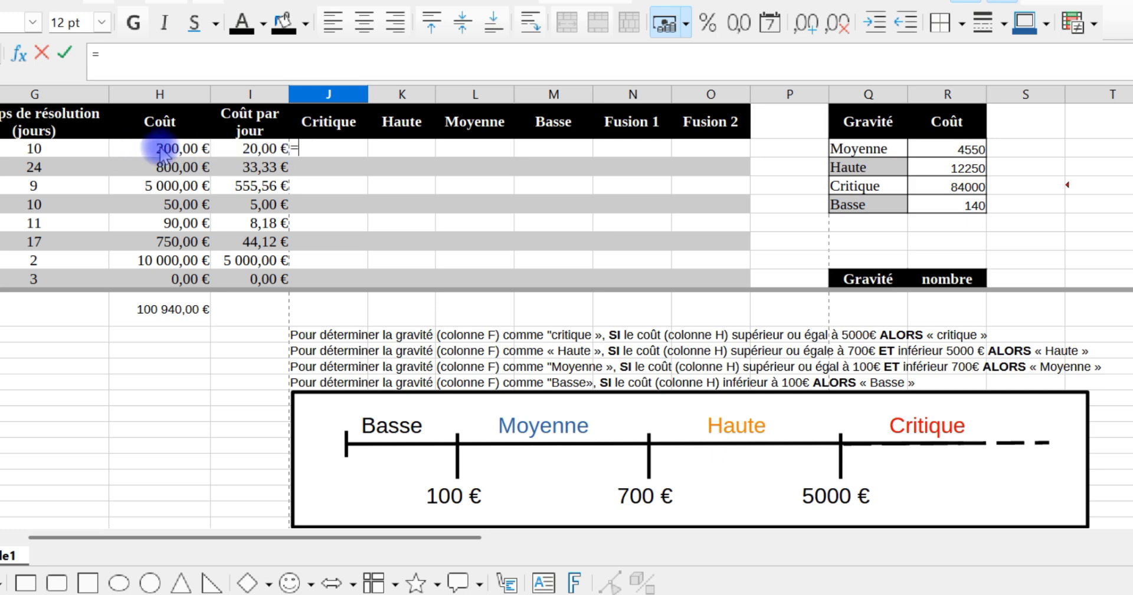
type("si")
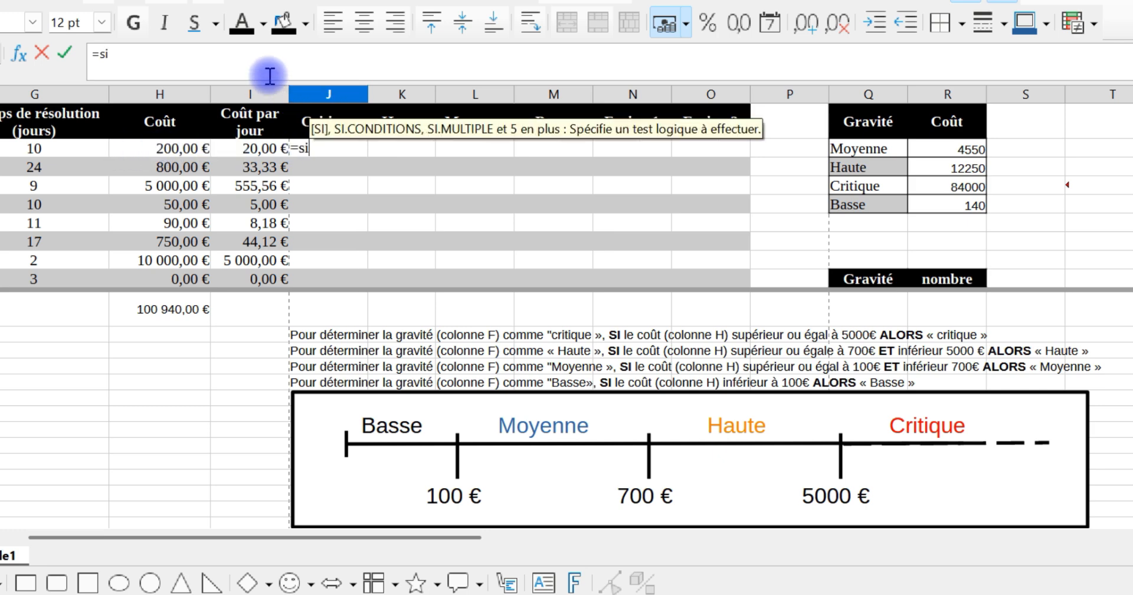
key("Return")
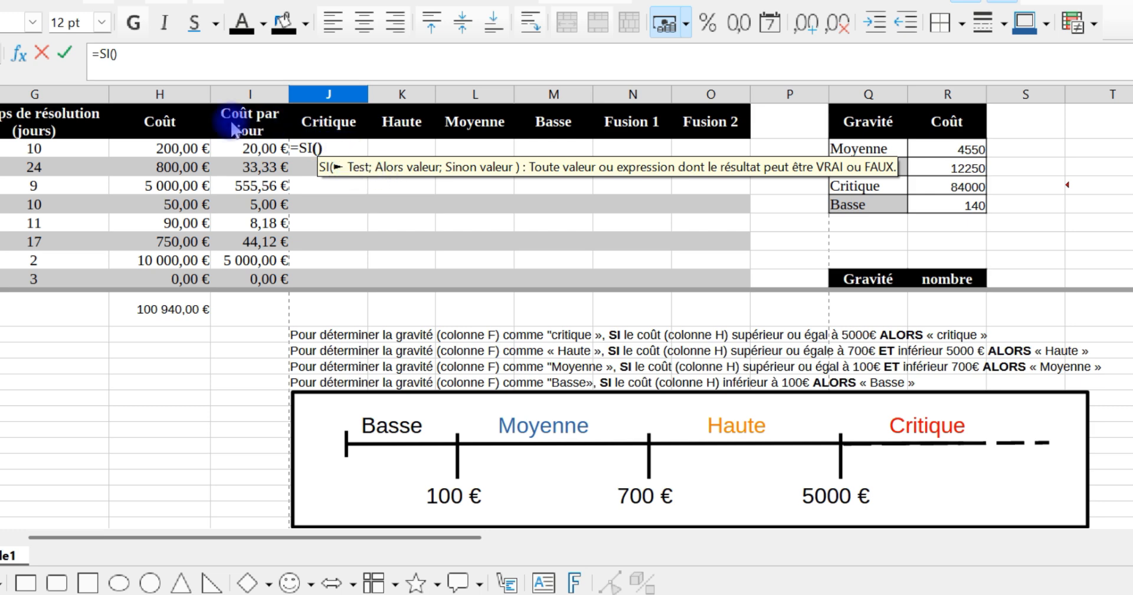
left_click(154, 157)
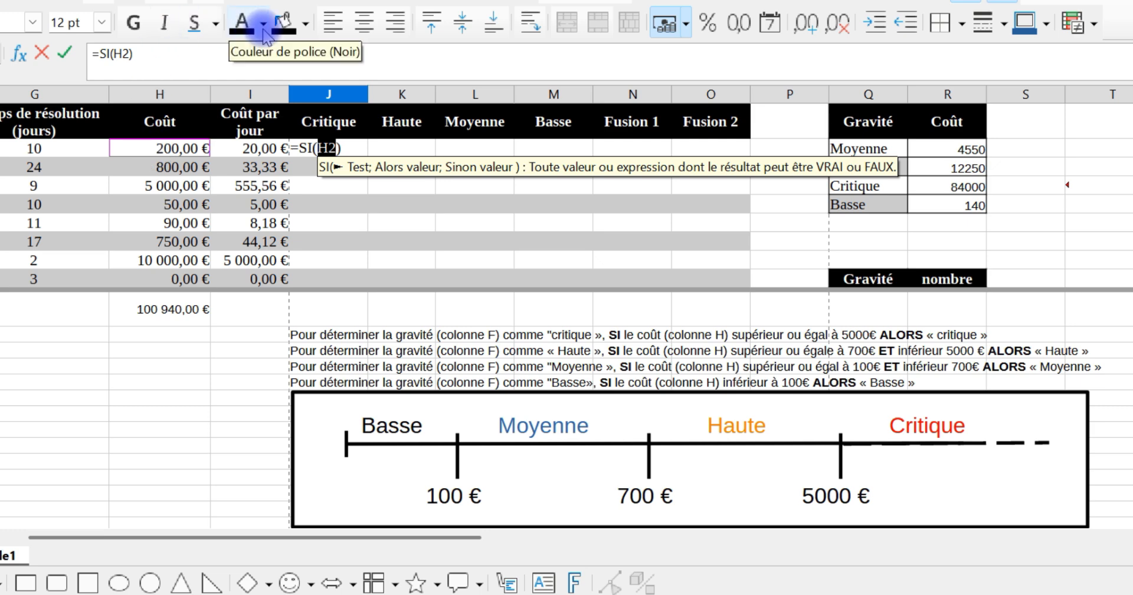
type(">")
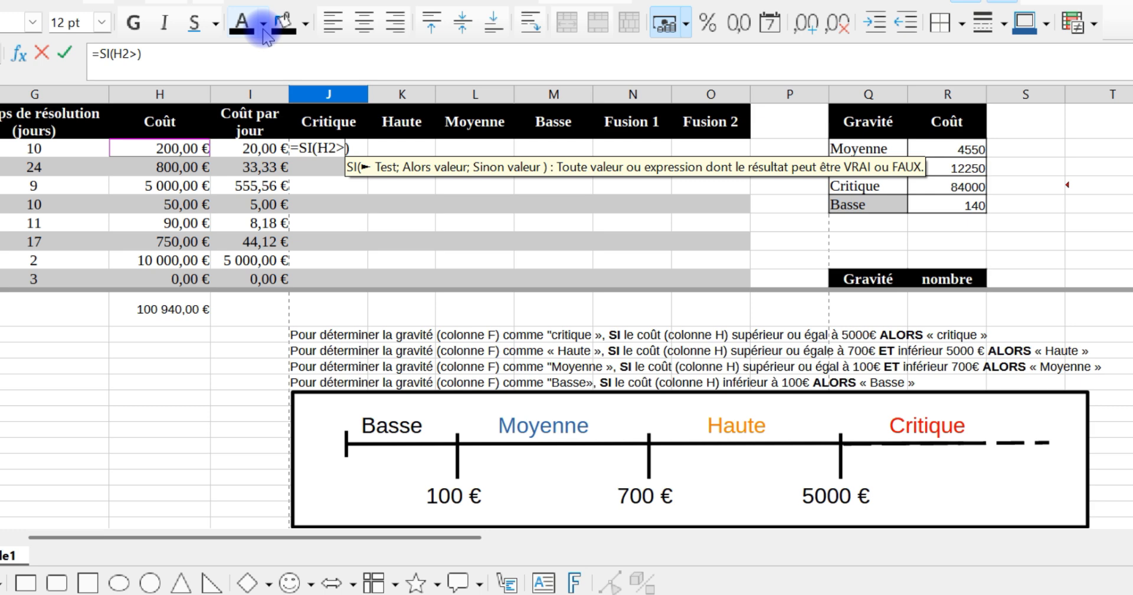
type("=")
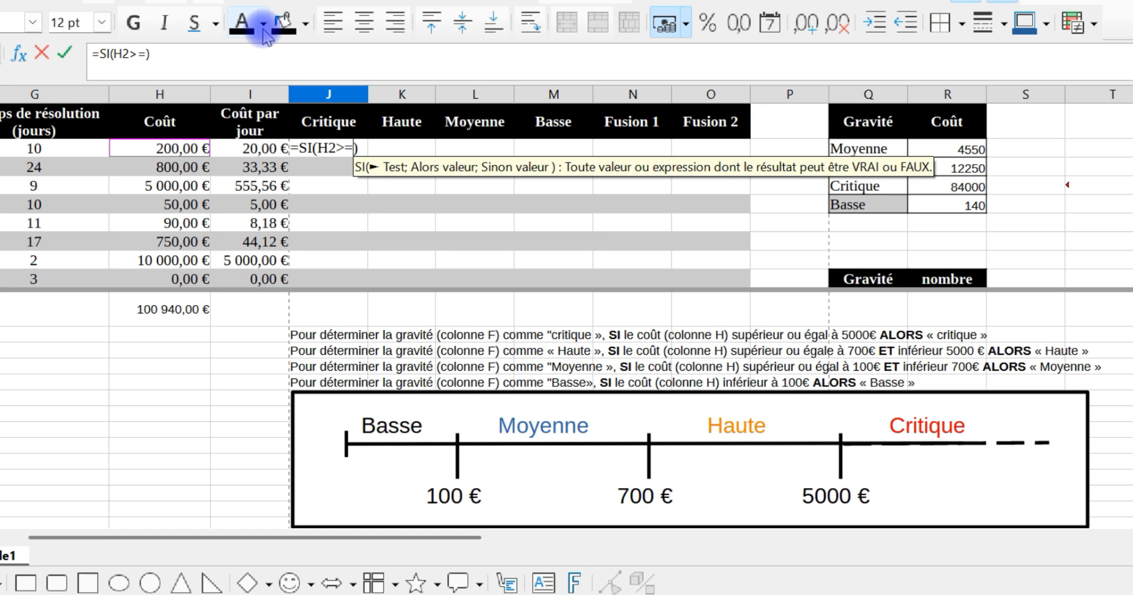
type("5000")
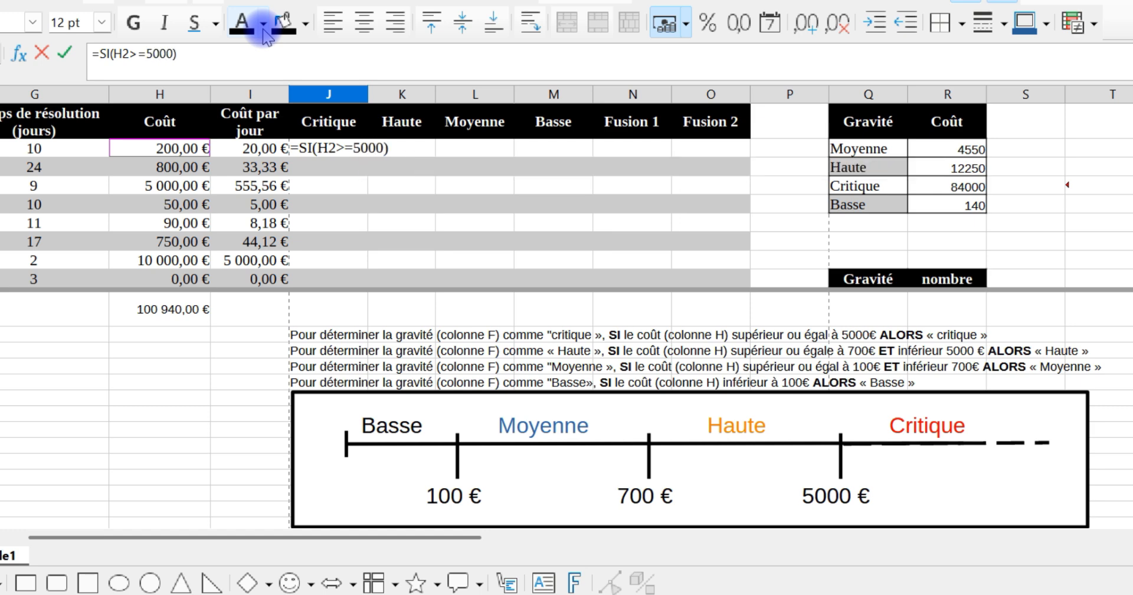
type(";")
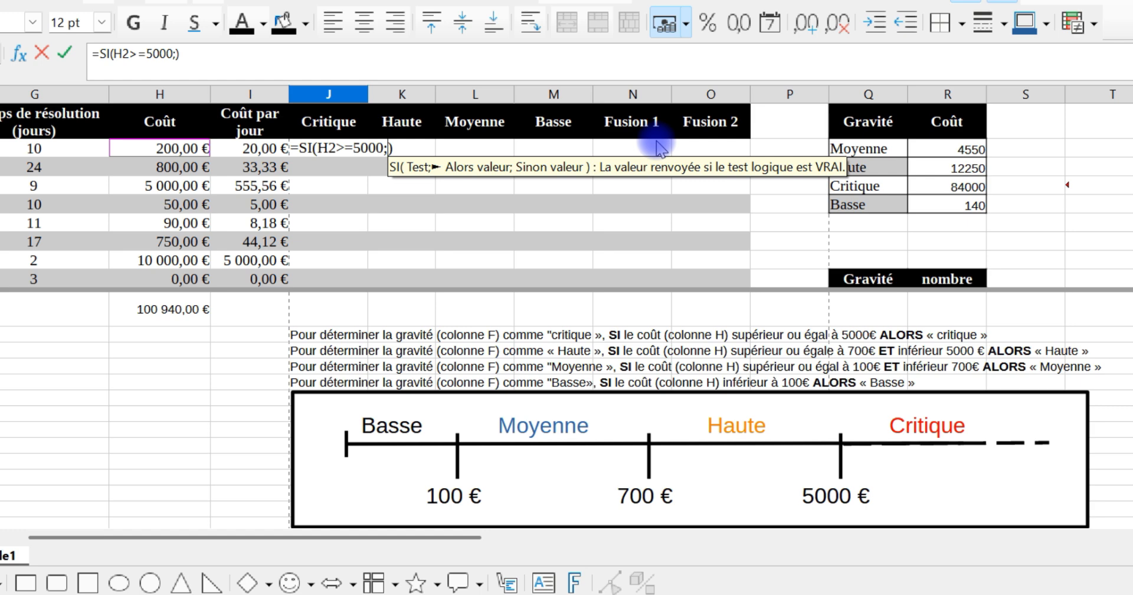
type("\"")
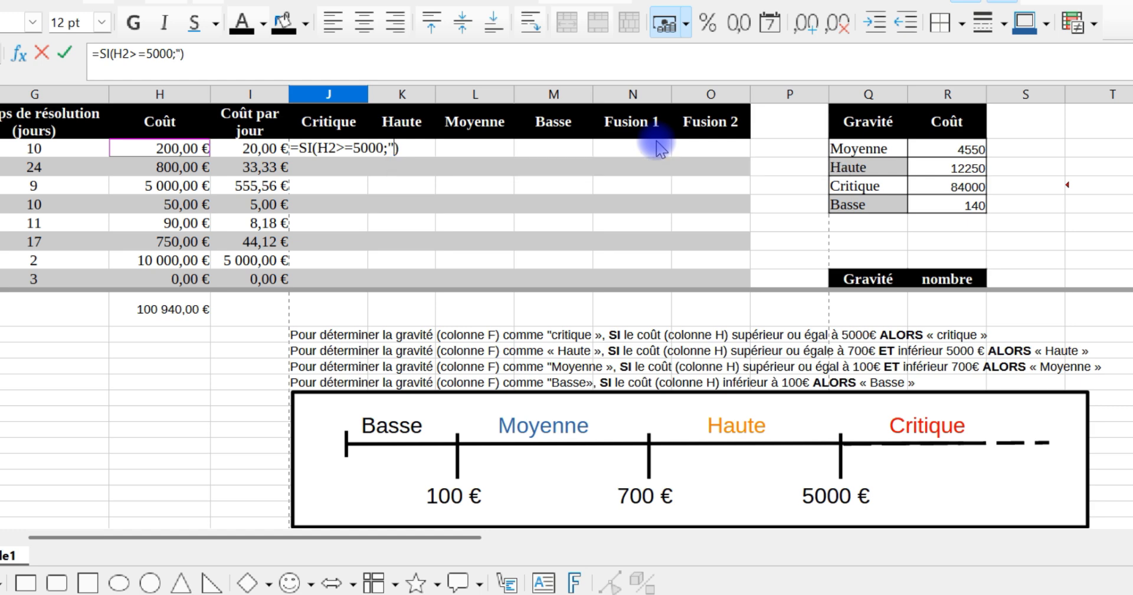
type("Critique")
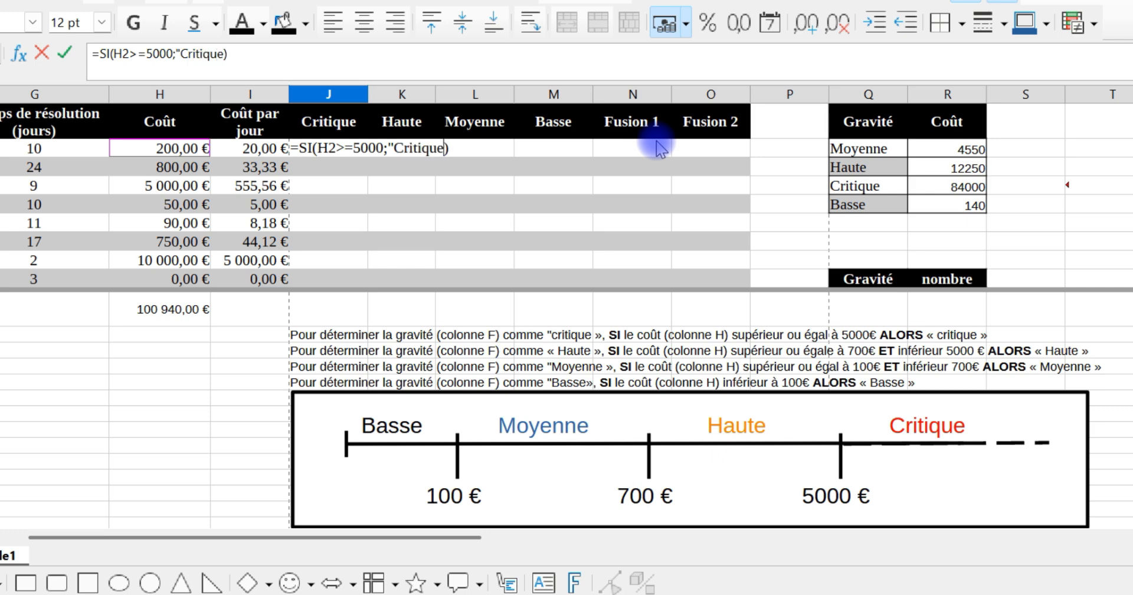
type("\"")
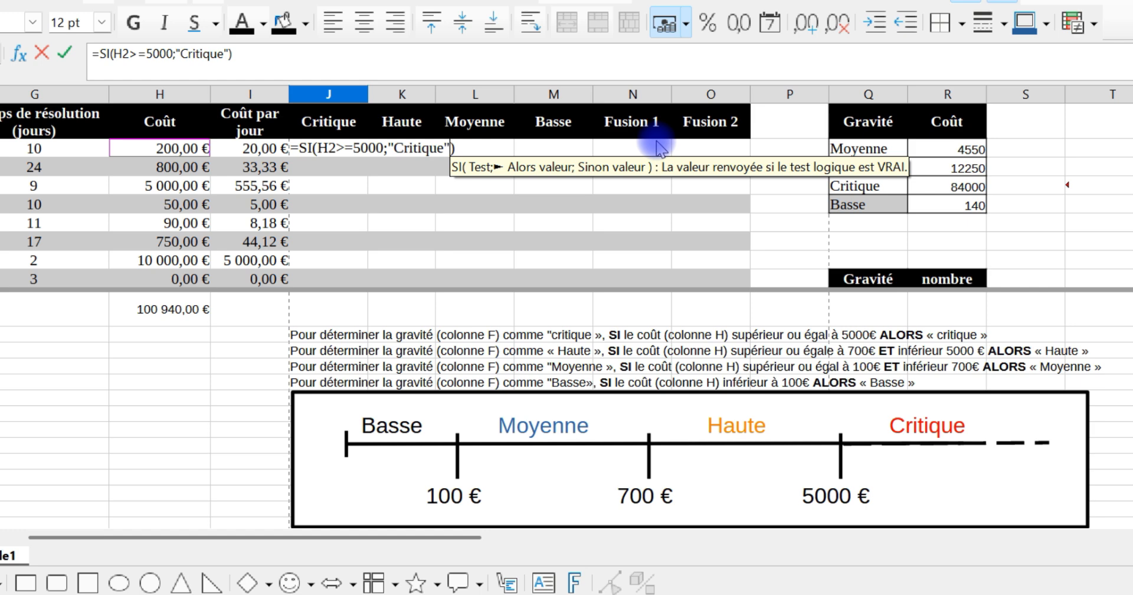
type(";")
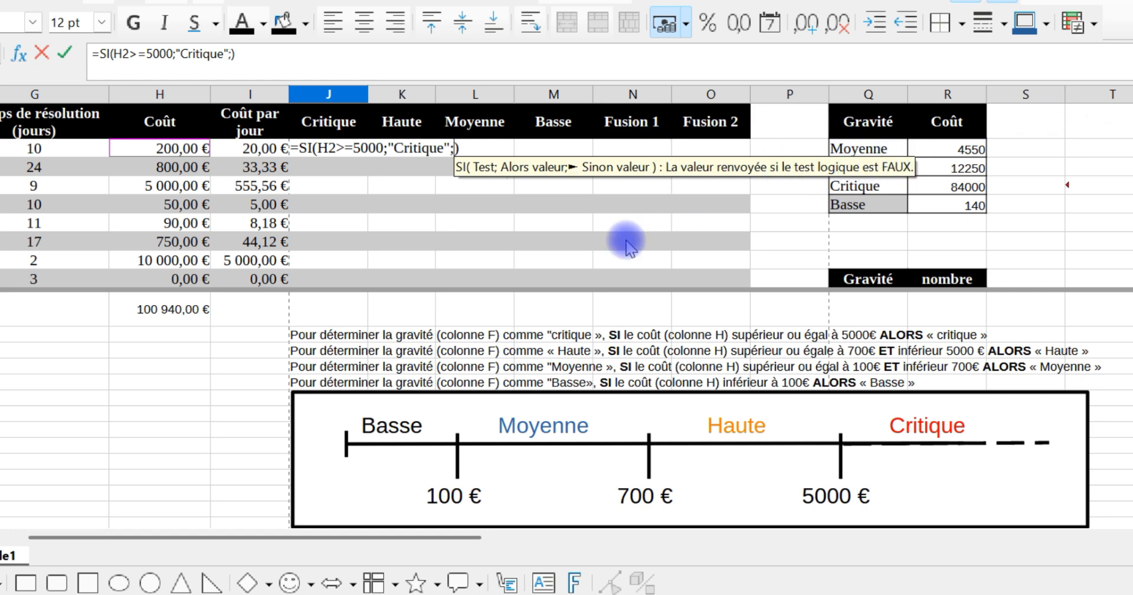
type("\"\"")
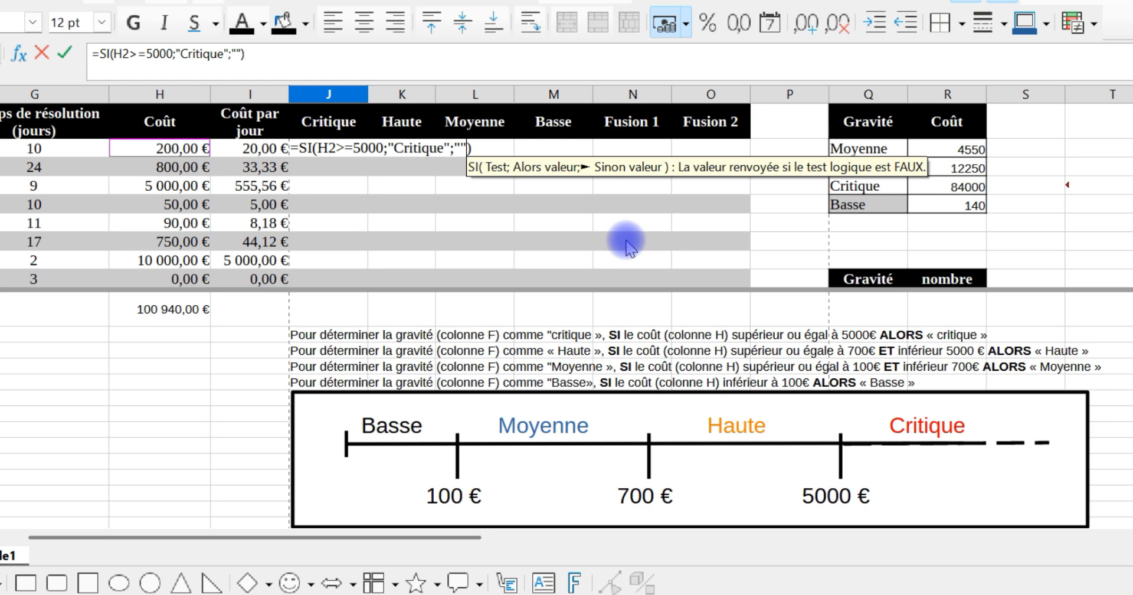
key("Return")
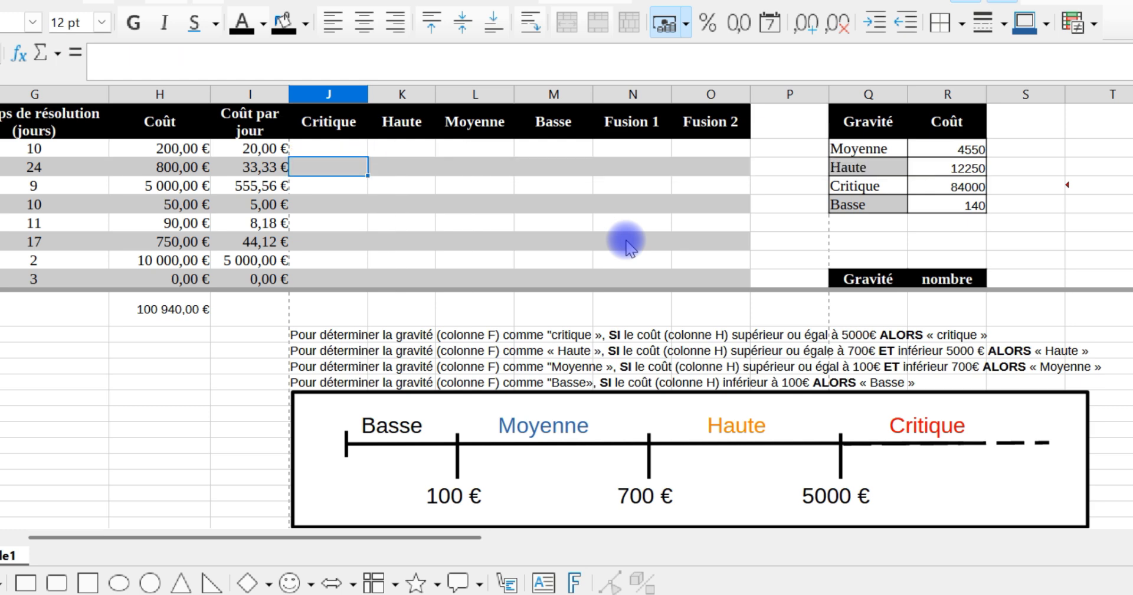
Step: Enter the formula =SI(ET(H2>=700;H2<5000);"Haute";"") in K2, under the Haute header
left_click(391, 150)
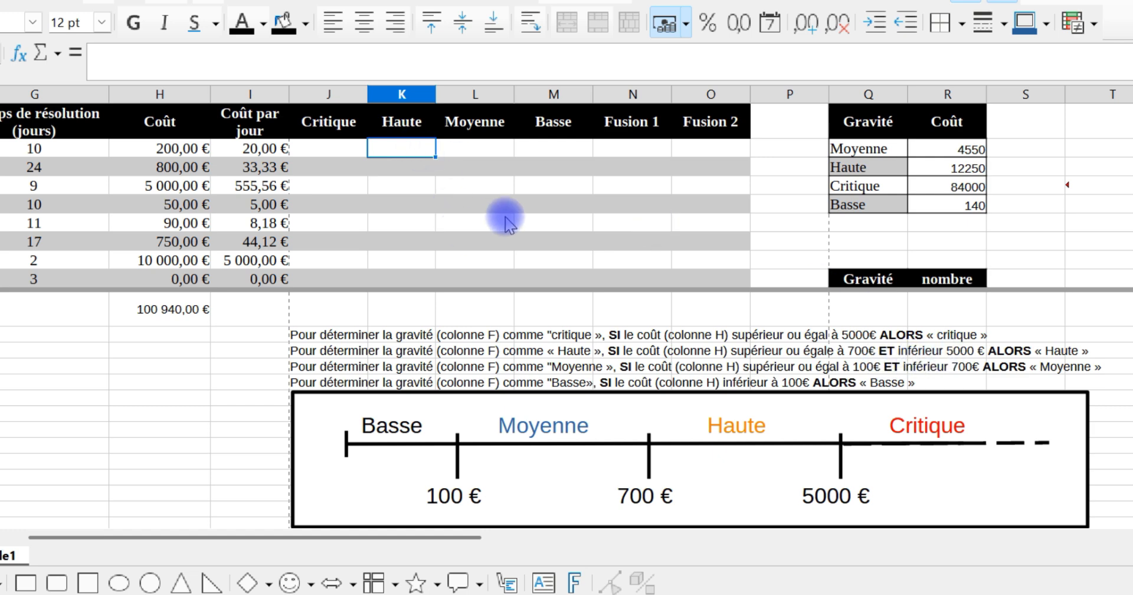
type("=")
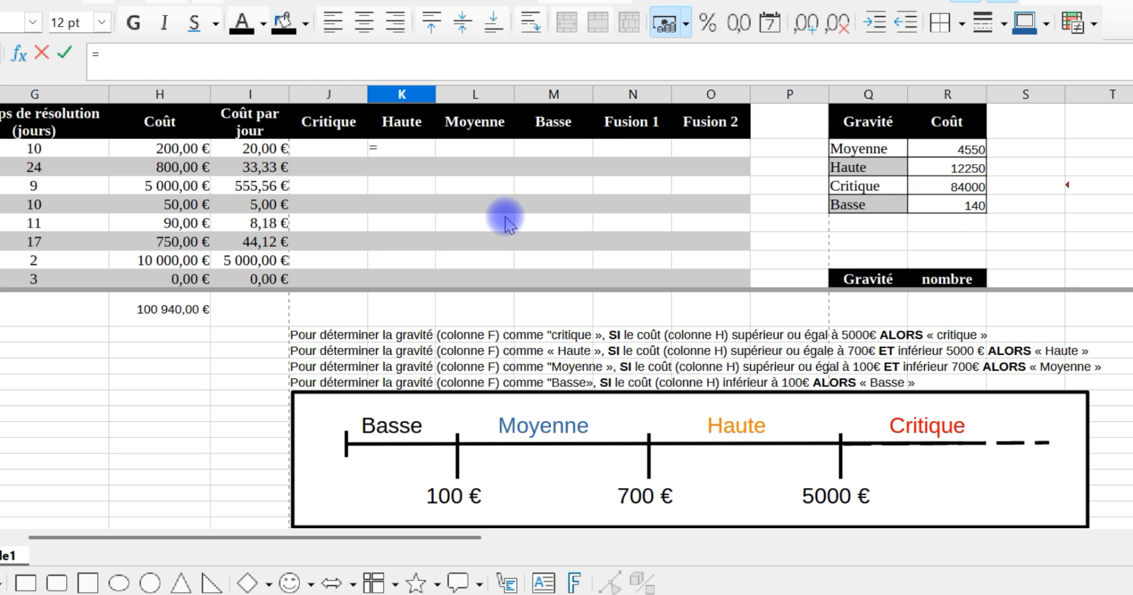
type("si")
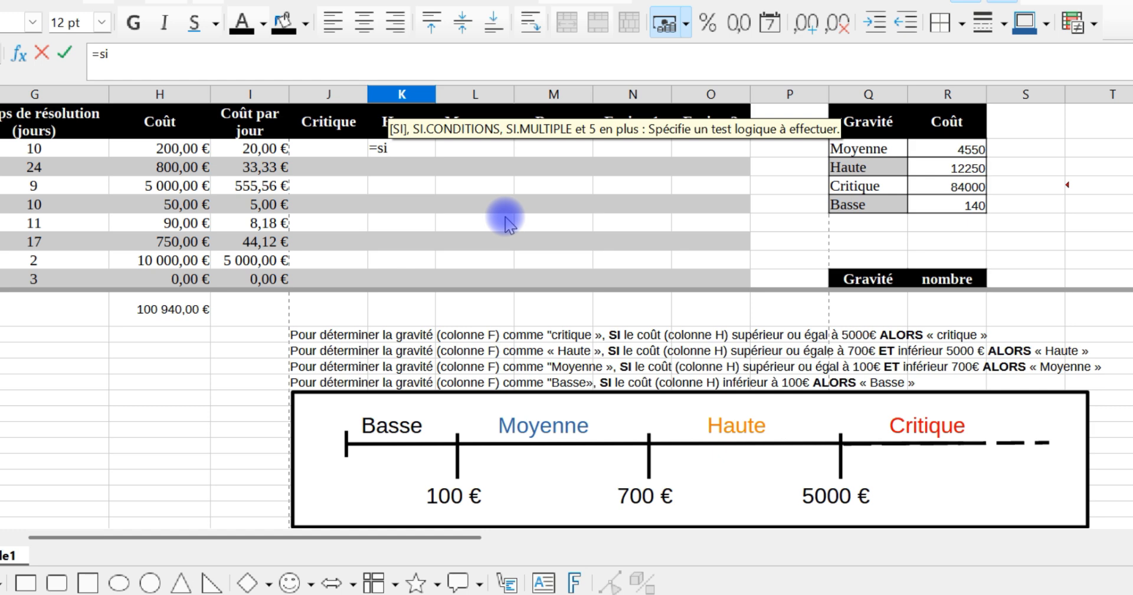
type("(")
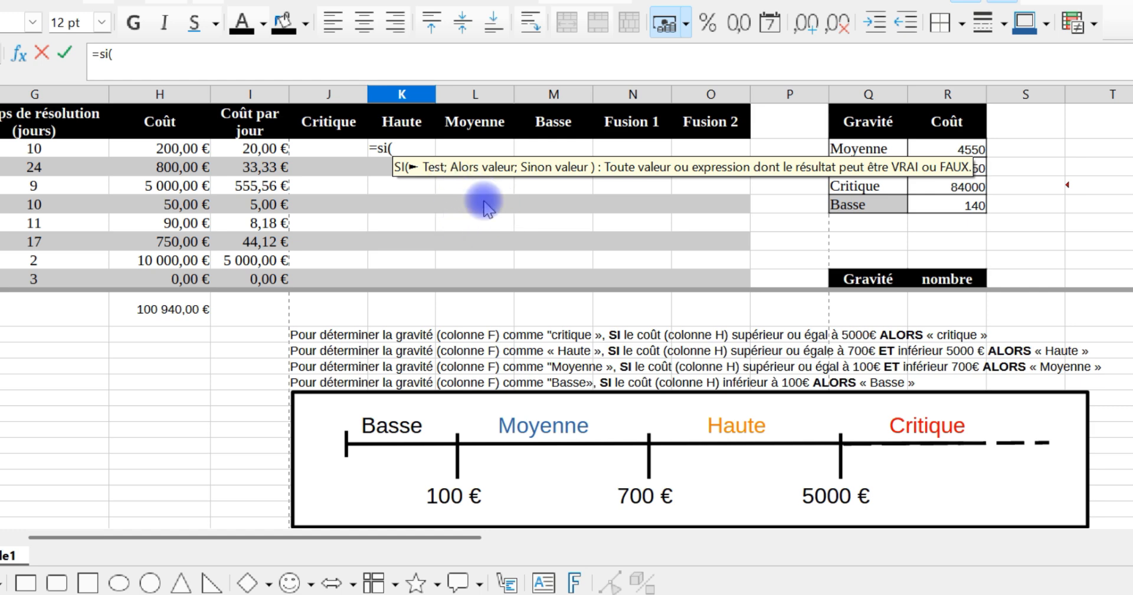
type("et(")
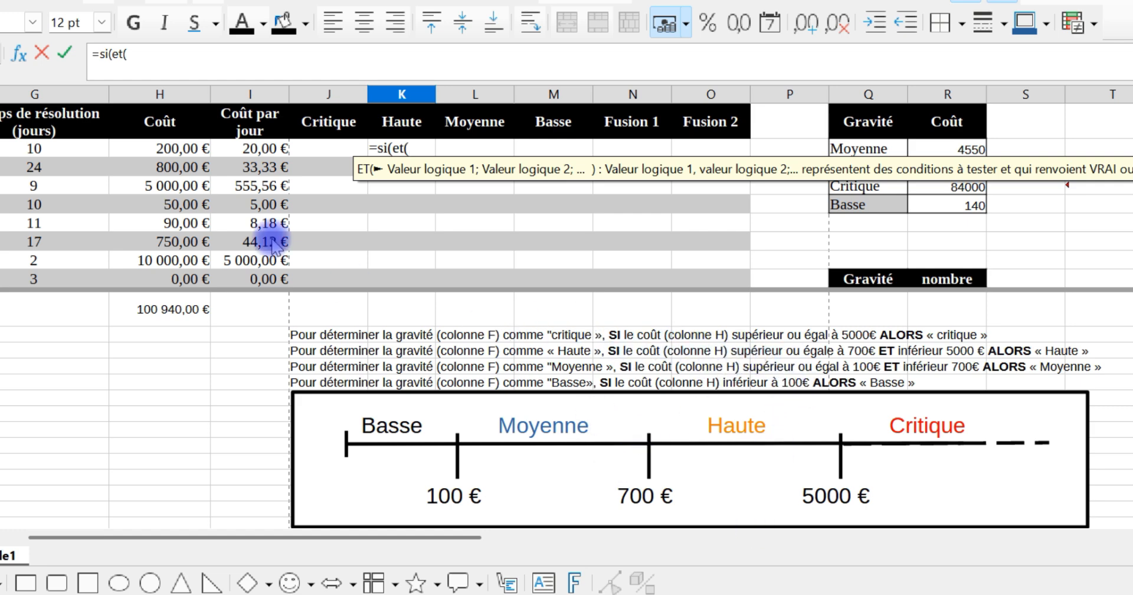
left_click(176, 151)
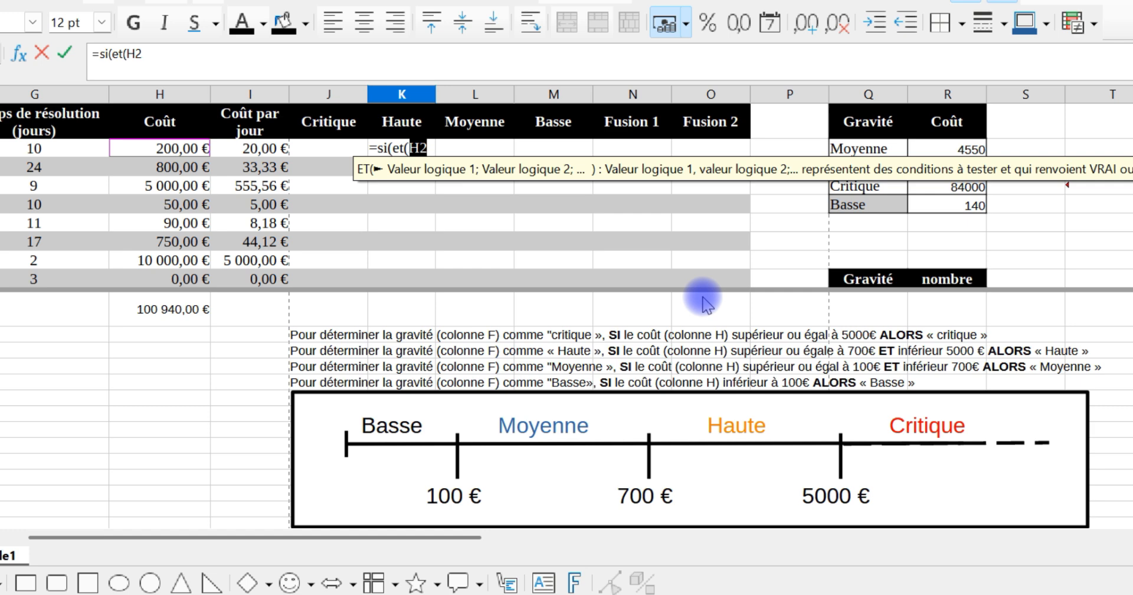
type(">=700")
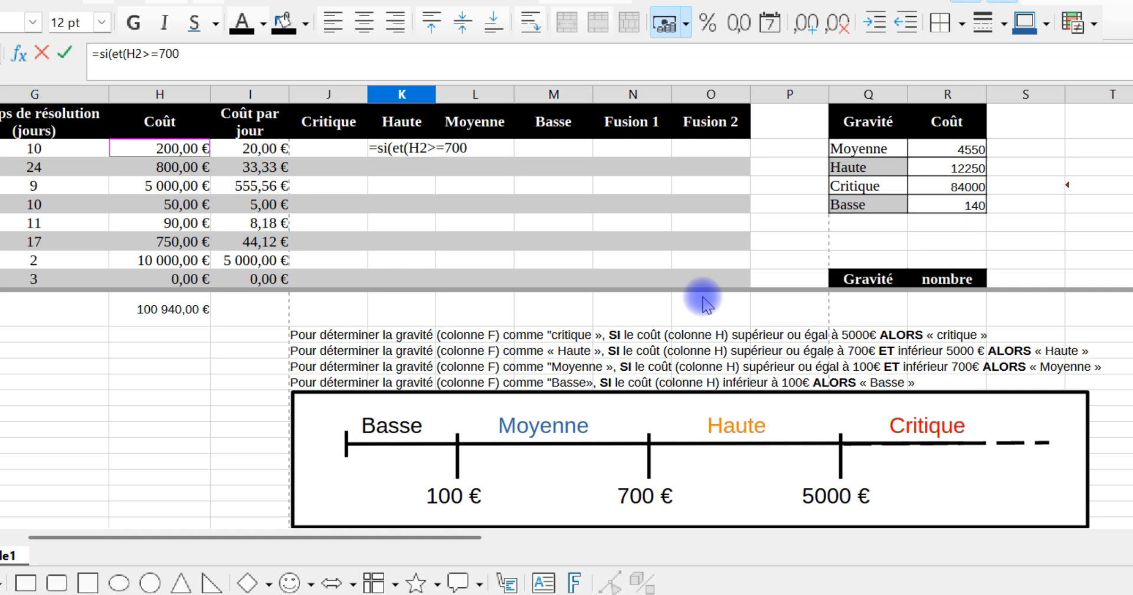
type(";")
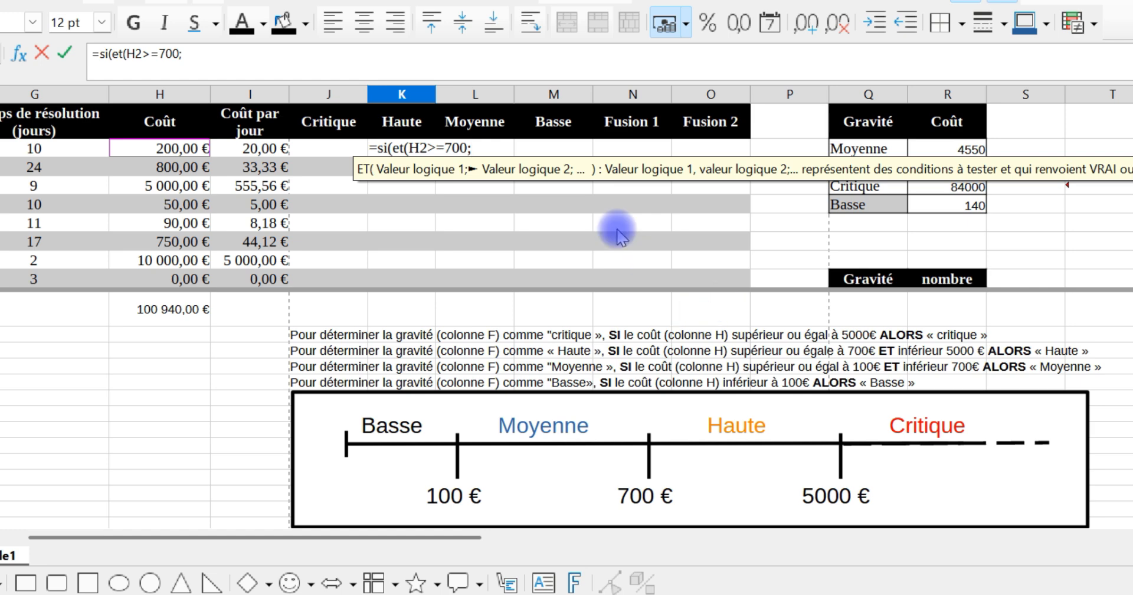
left_click(181, 150)
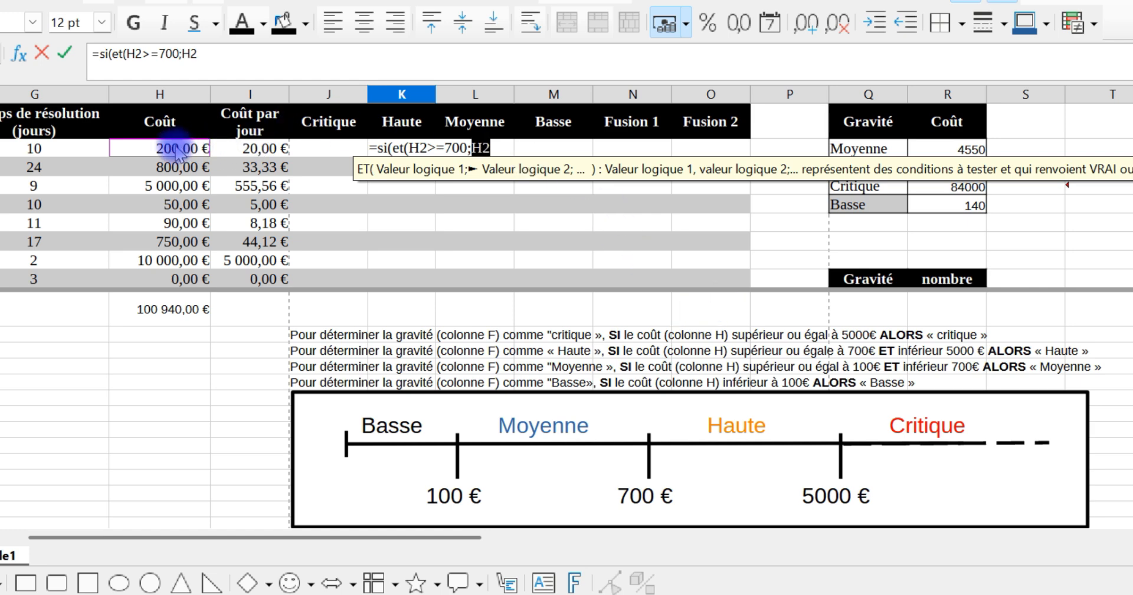
type("<5000)")
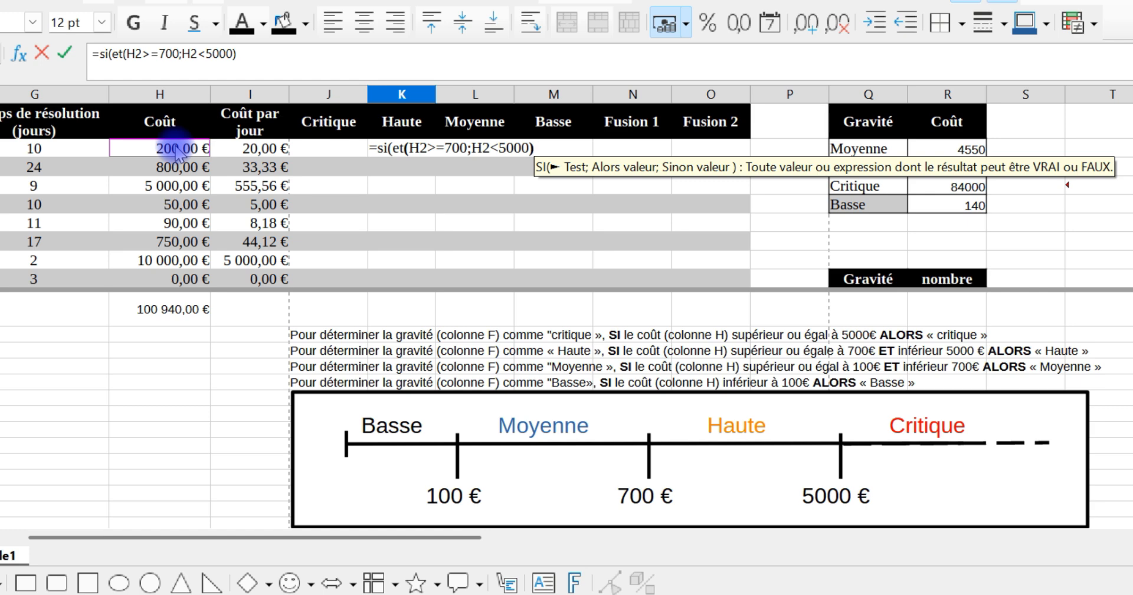
type(";")
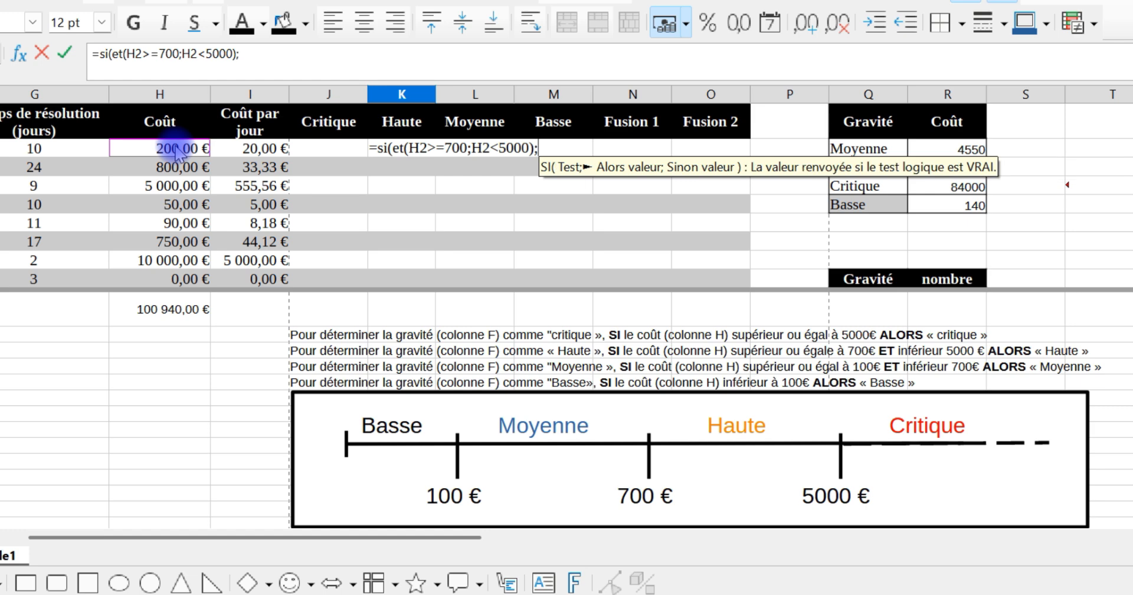
type("\"")
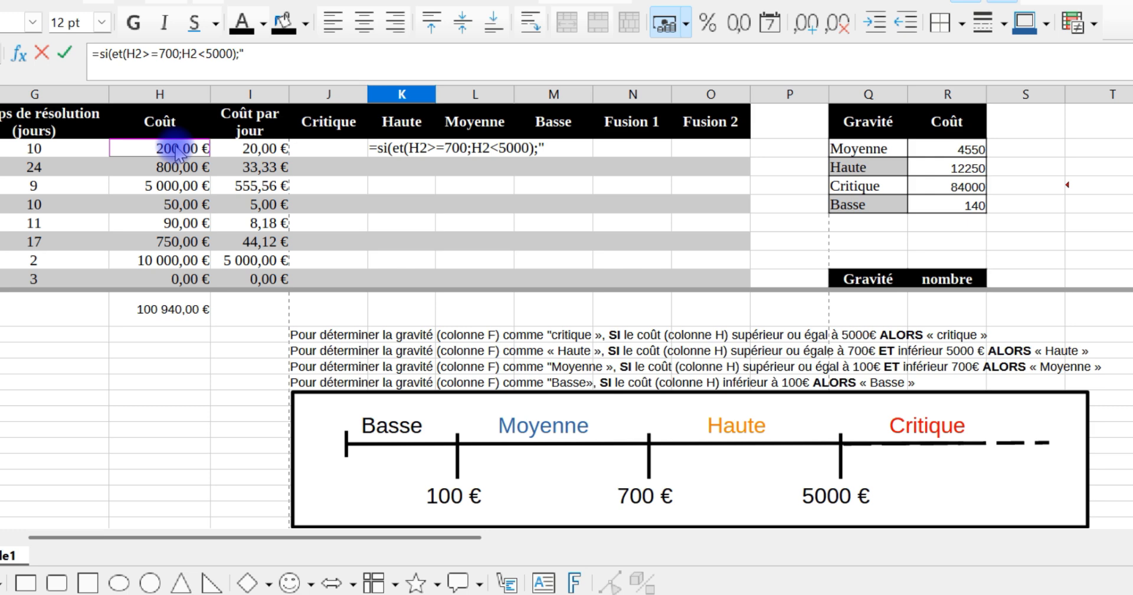
type("Haute\"")
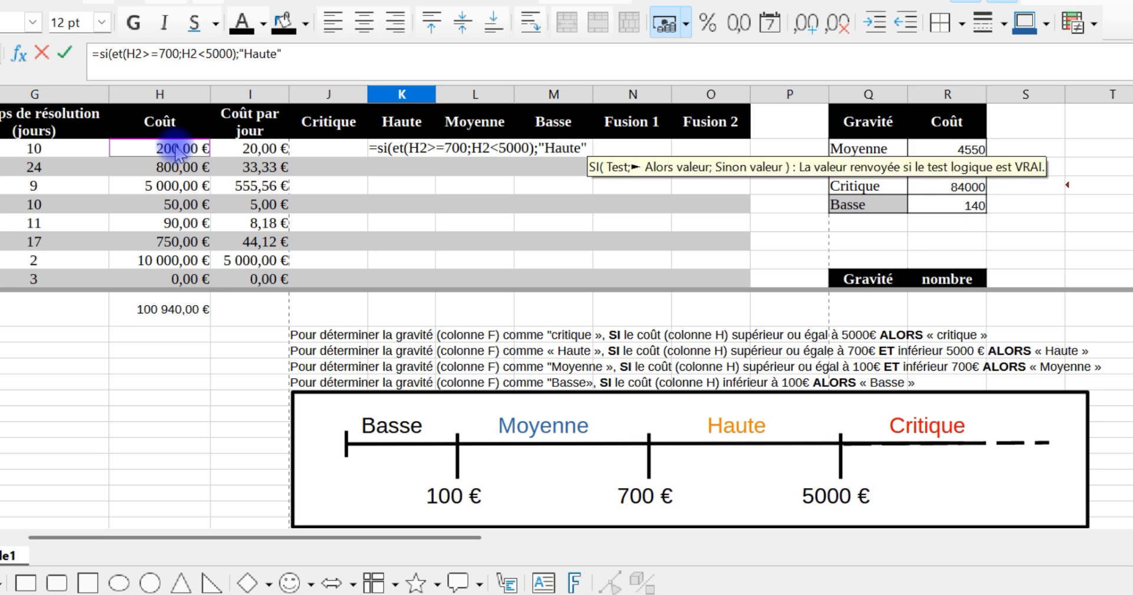
type(";")
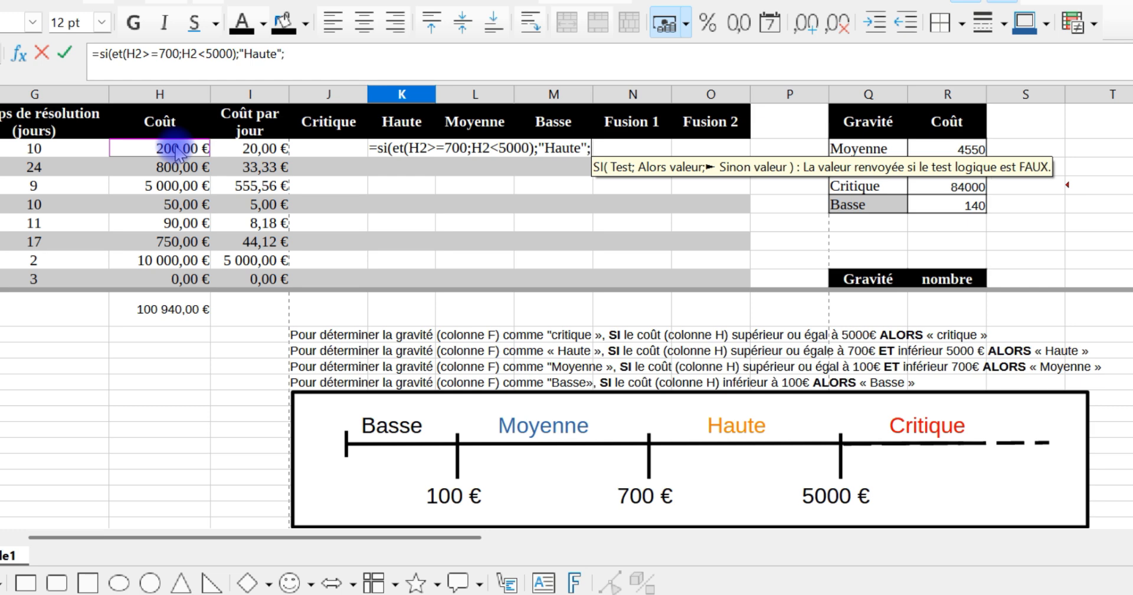
type("\"\"")
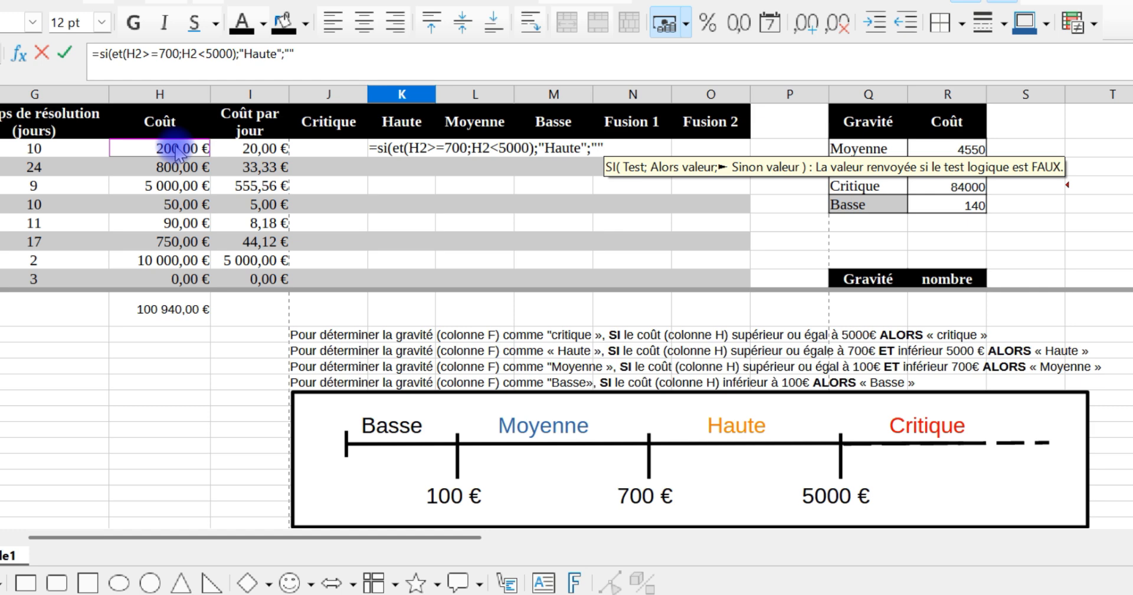
type(")")
key("Return")
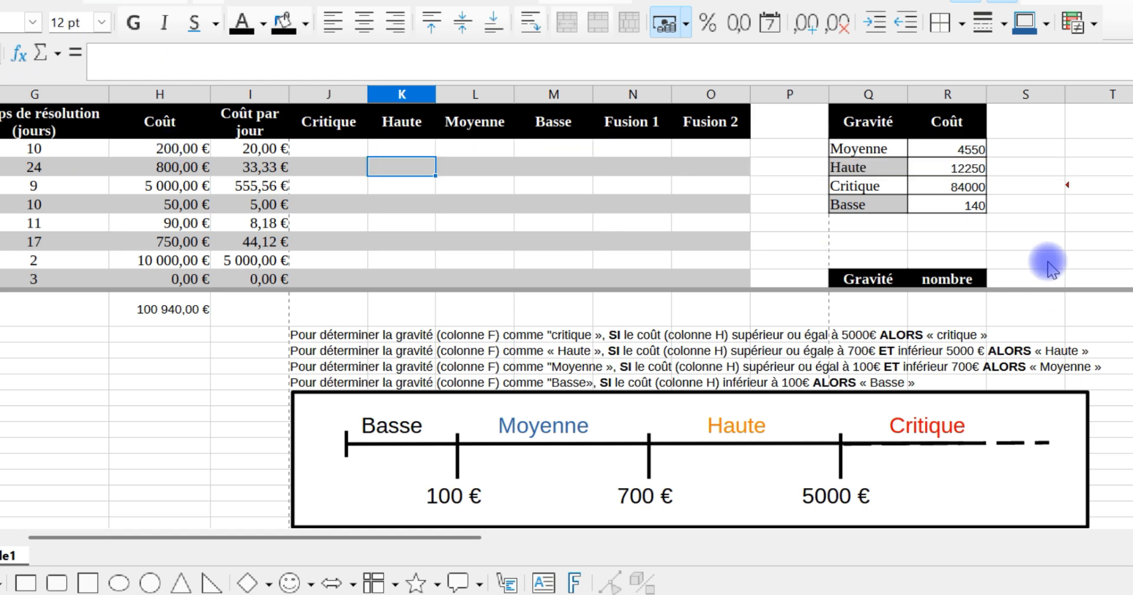
Step: Start a SI function in L2, under the Moyenne header, by searching all function categories for Si in the function wizard
left_click(487, 157)
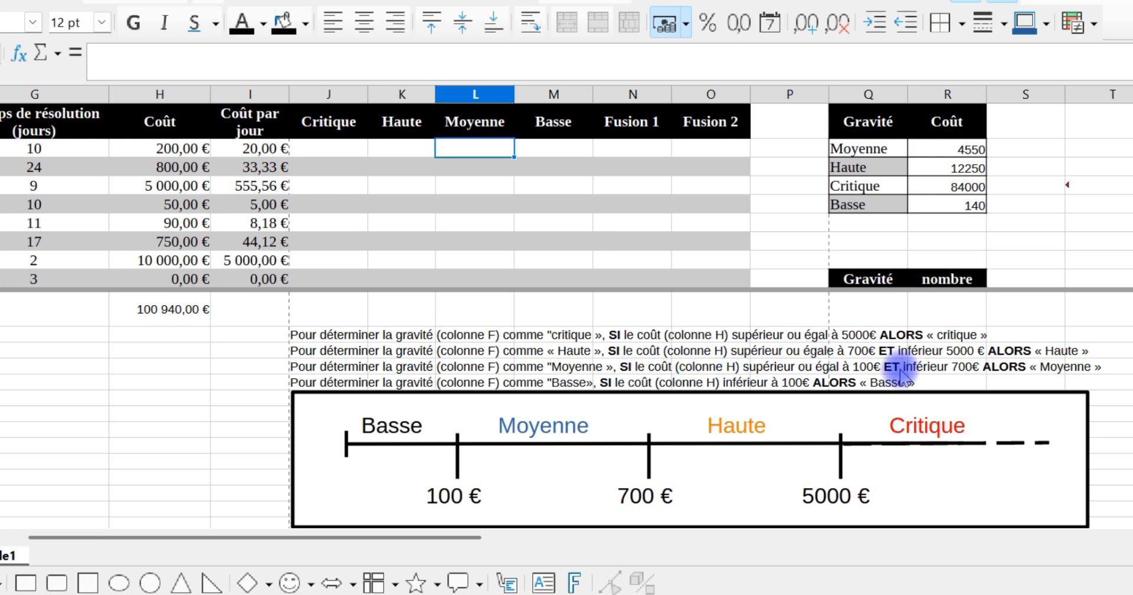
left_click(18, 57)
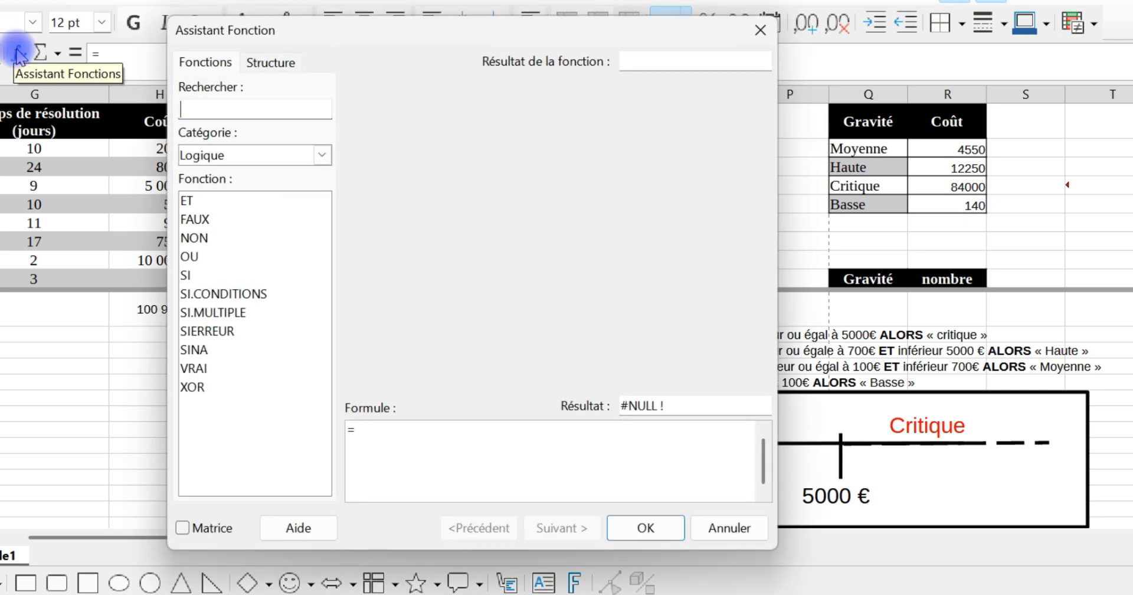
left_click(252, 155)
left_click(253, 192)
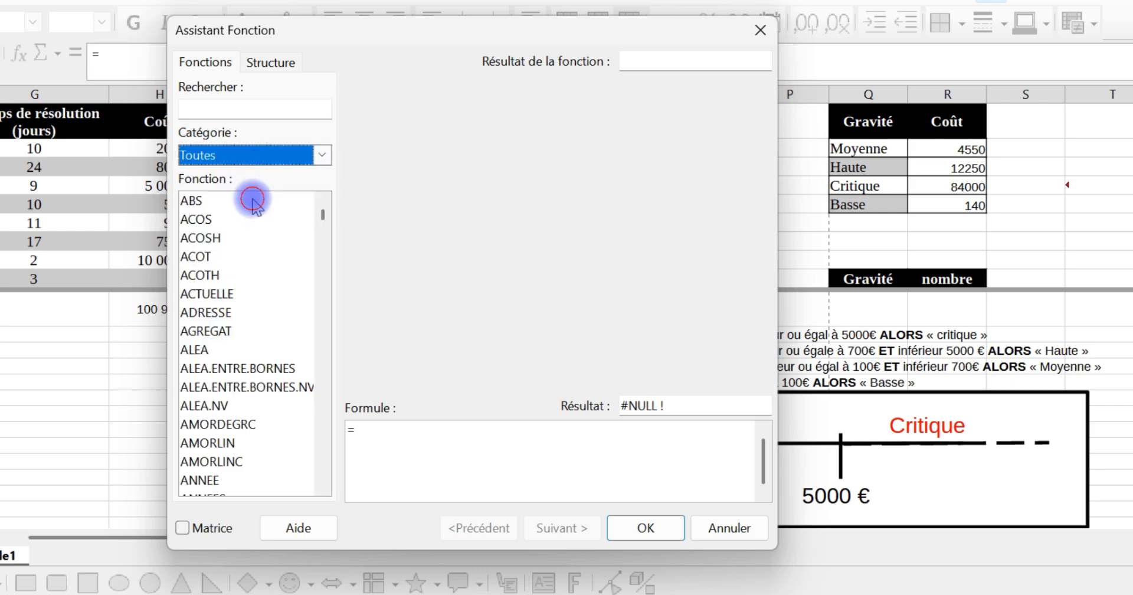
left_click(228, 108)
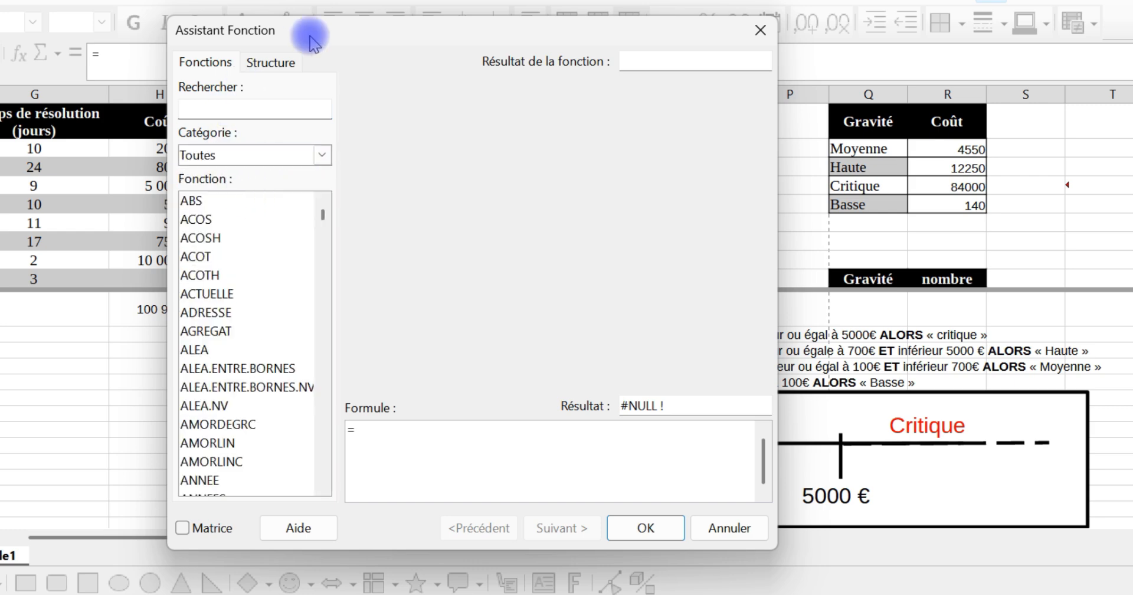
type("Si")
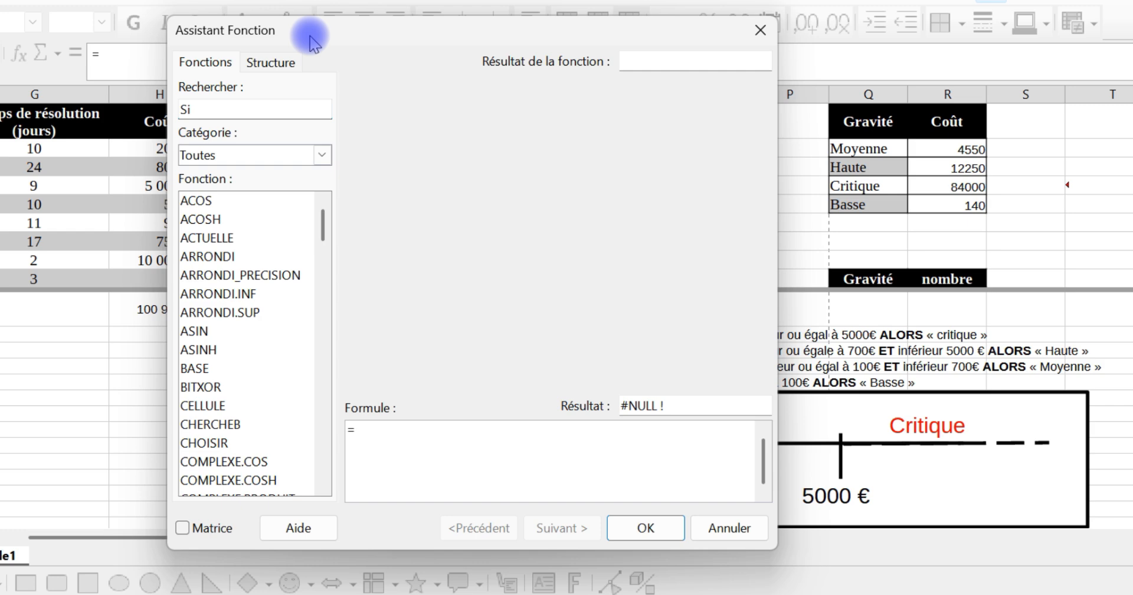
left_click_drag(322, 225, 324, 455)
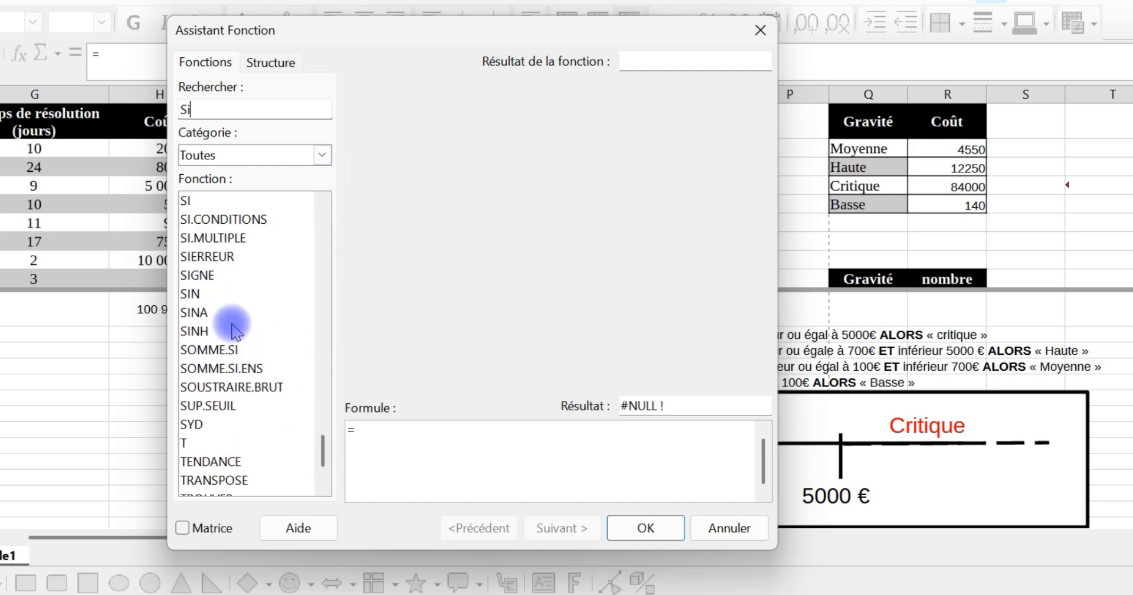
left_click(200, 204)
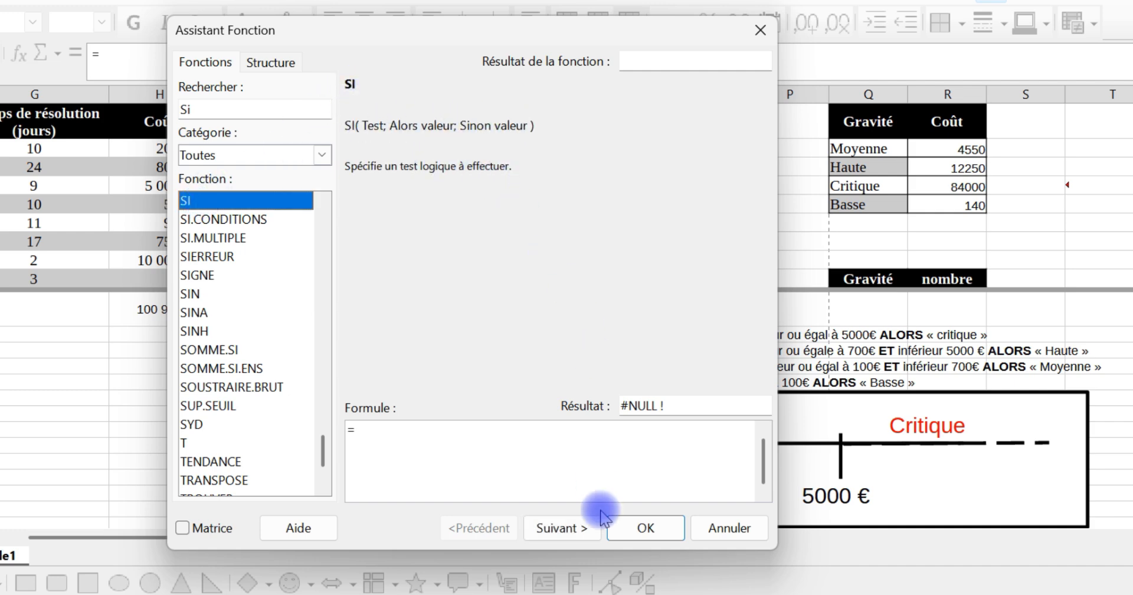
left_click(565, 529)
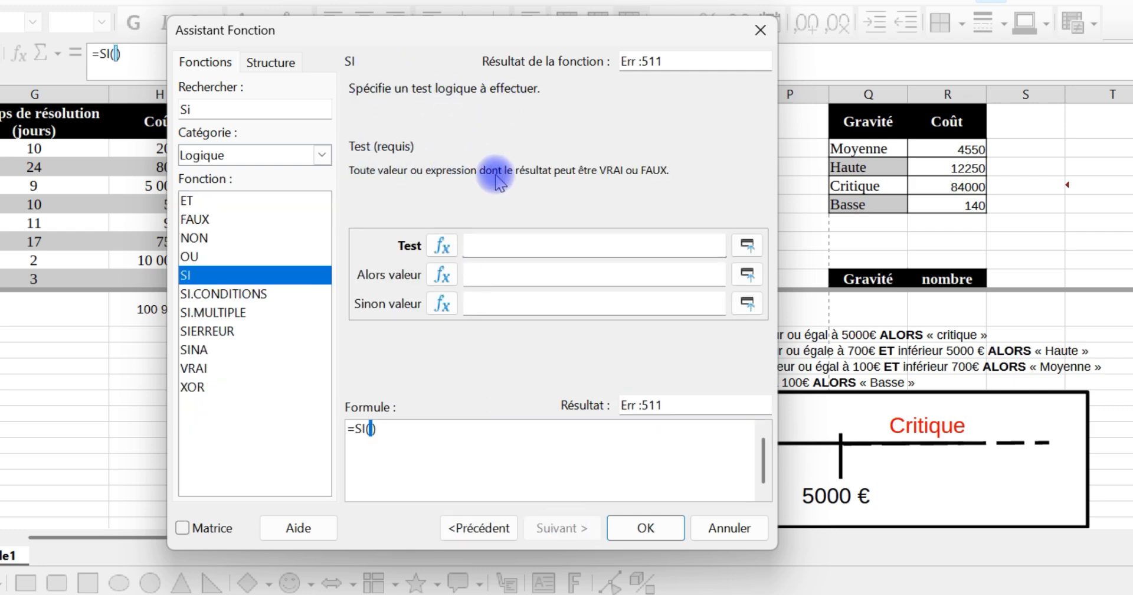
Step: Nest an ET function as the Test argument of the SI function
left_click(514, 246)
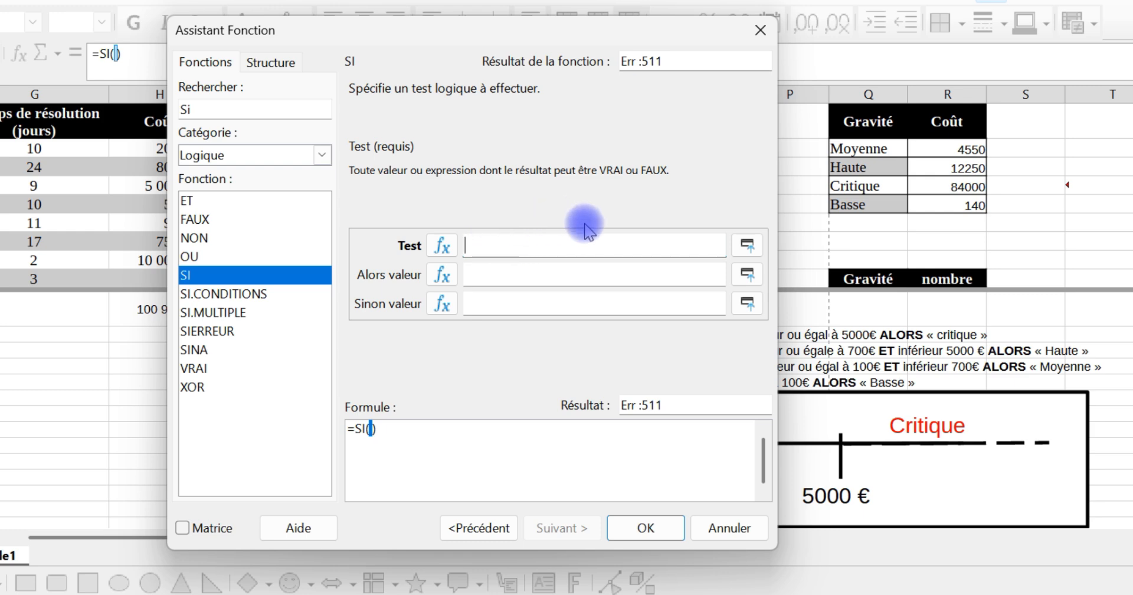
left_click(444, 247)
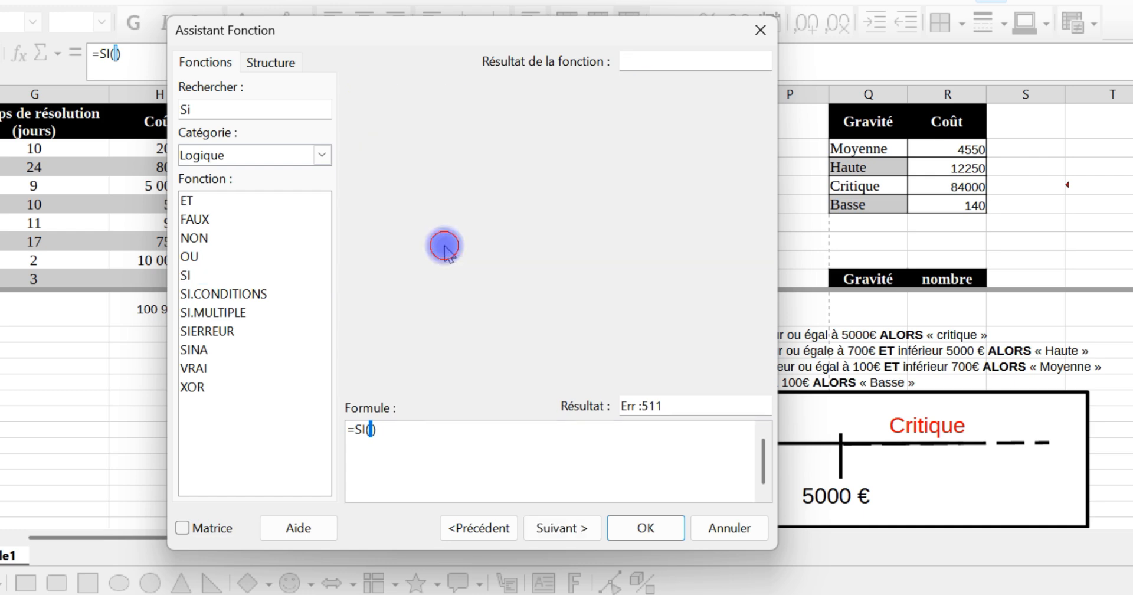
left_click(197, 202)
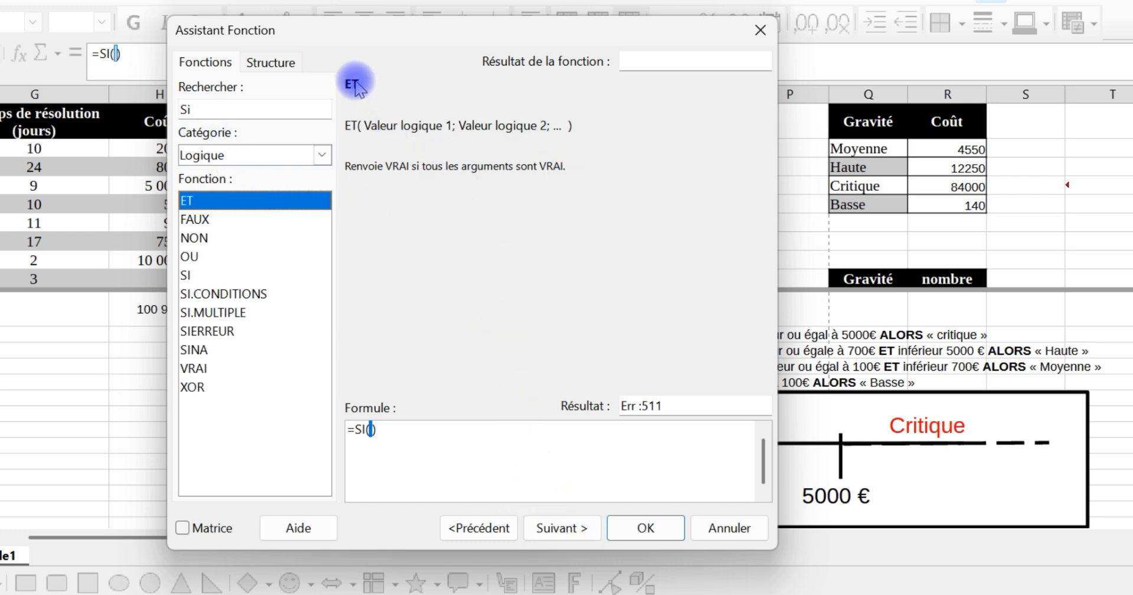
left_click(571, 524)
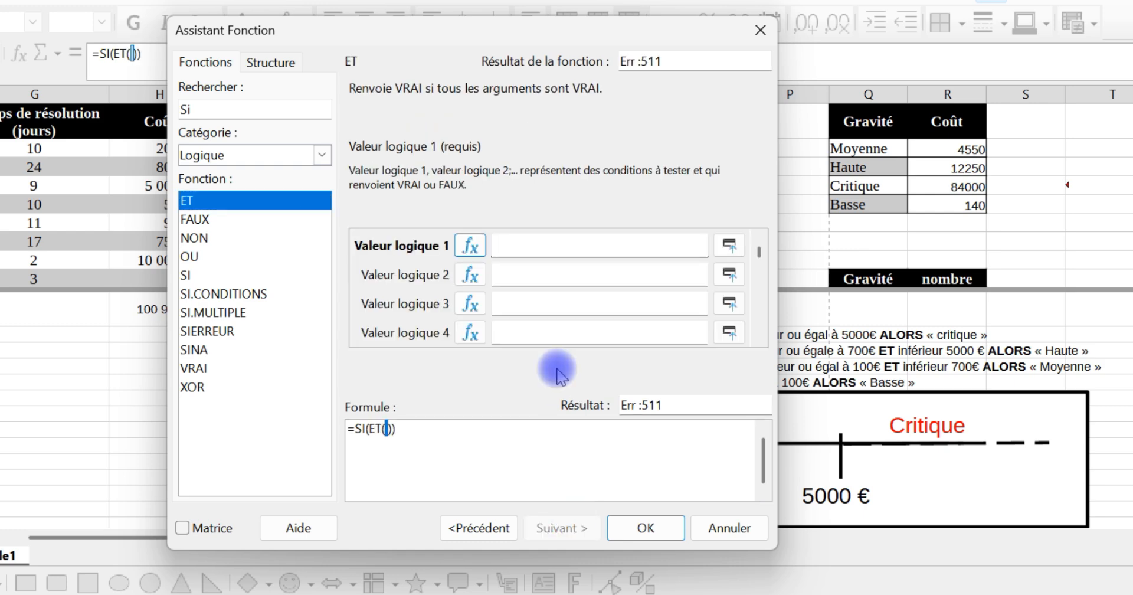
Step: Set the first logical condition of ET to H2>=100, picking H2 from the sheet
left_click(730, 250)
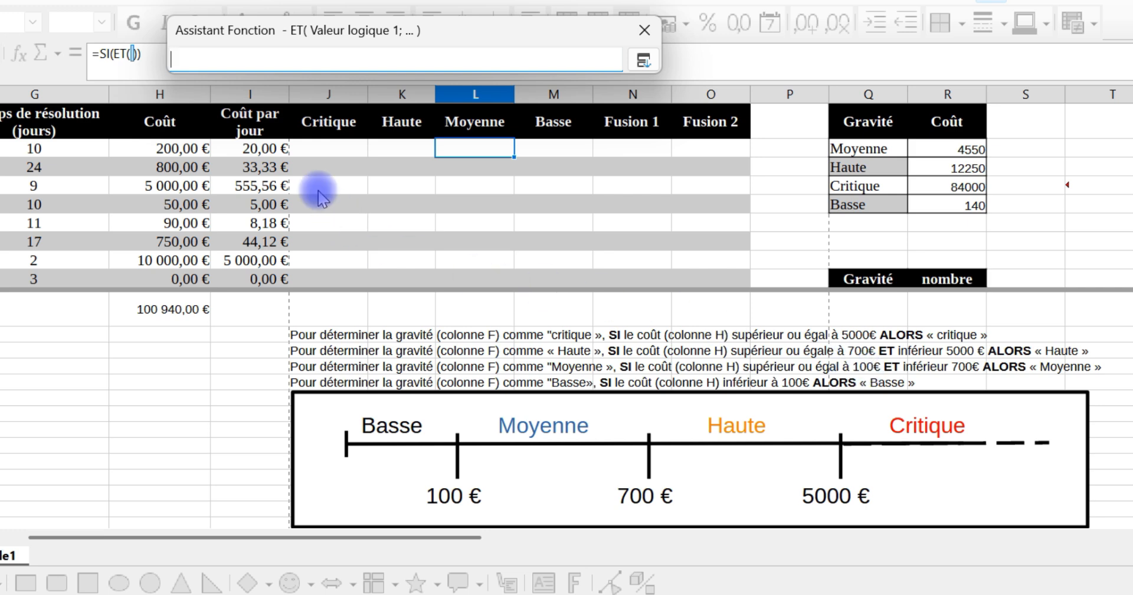
left_click(190, 152)
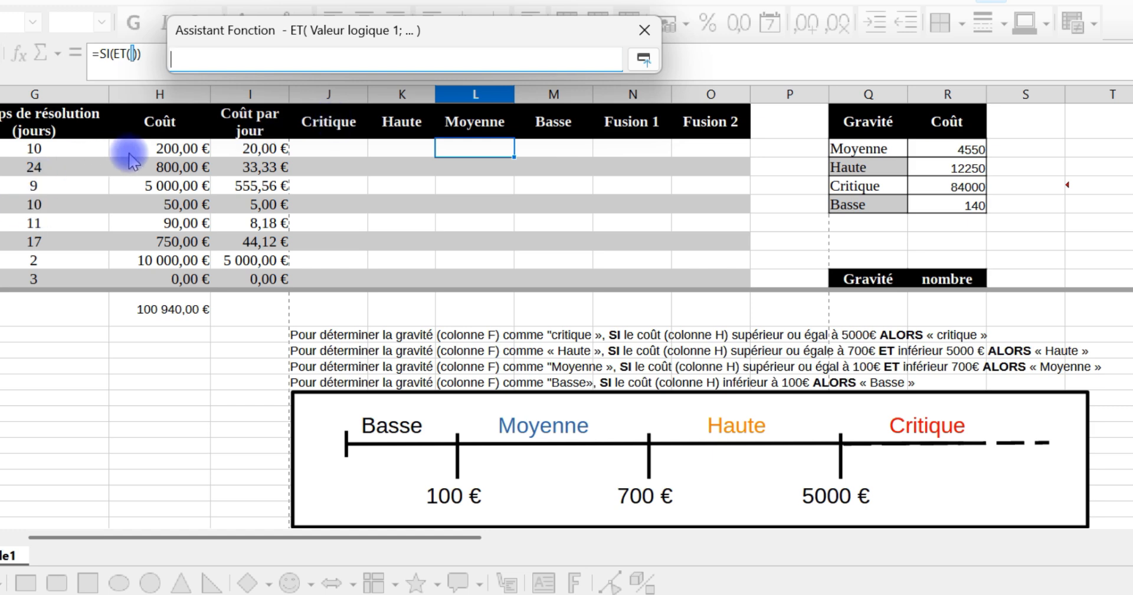
left_click(152, 154)
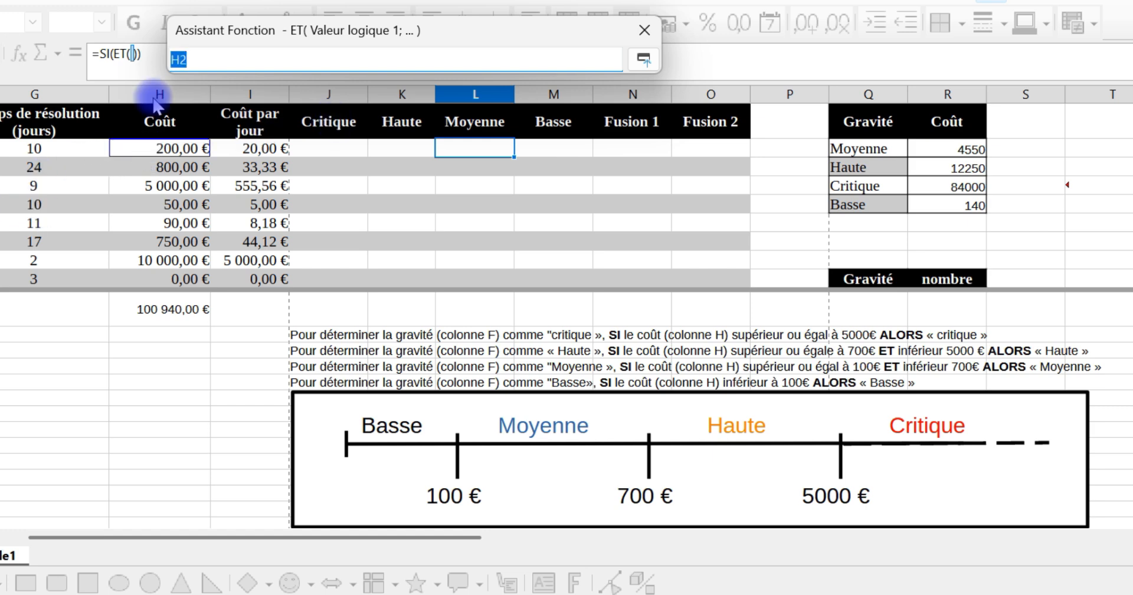
left_click(197, 59)
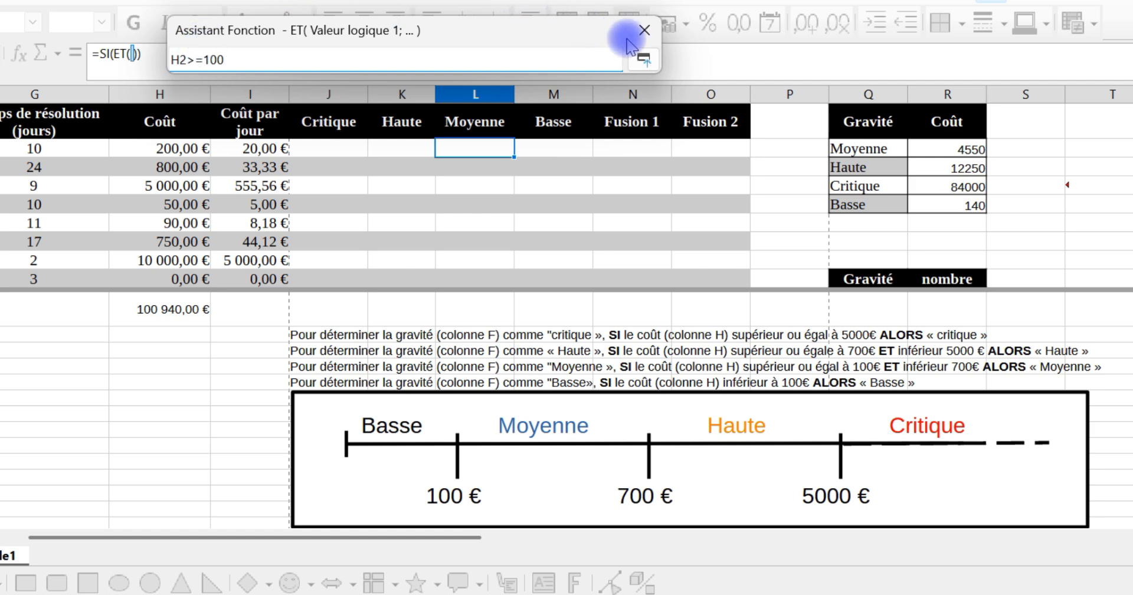
left_click(643, 59)
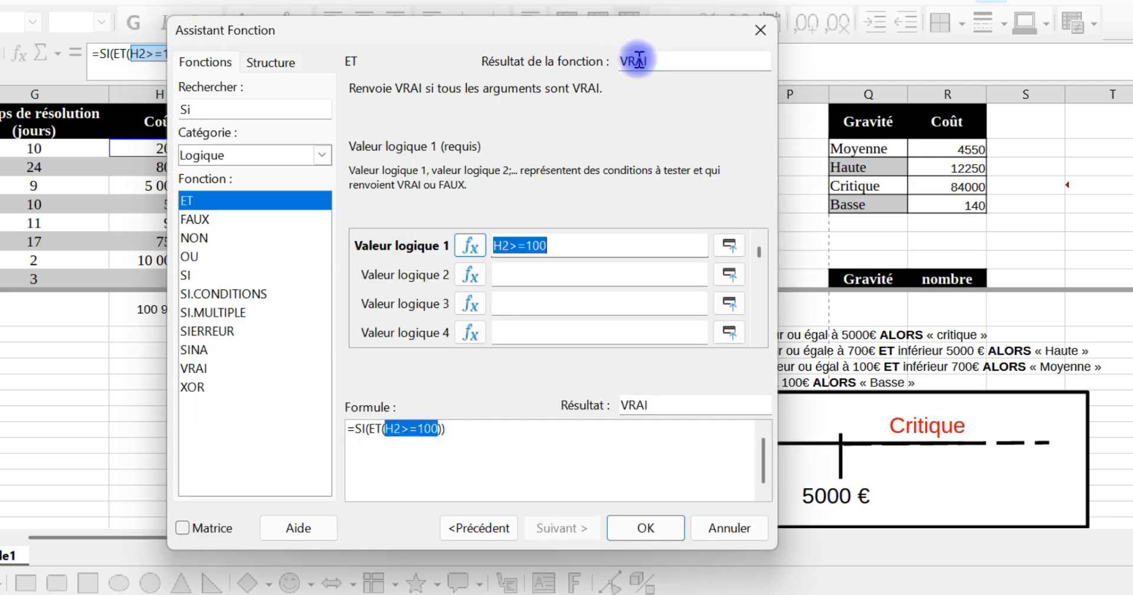
Step: Set the second logical condition of ET to H2<700, picking H2 from the sheet
left_click(561, 277)
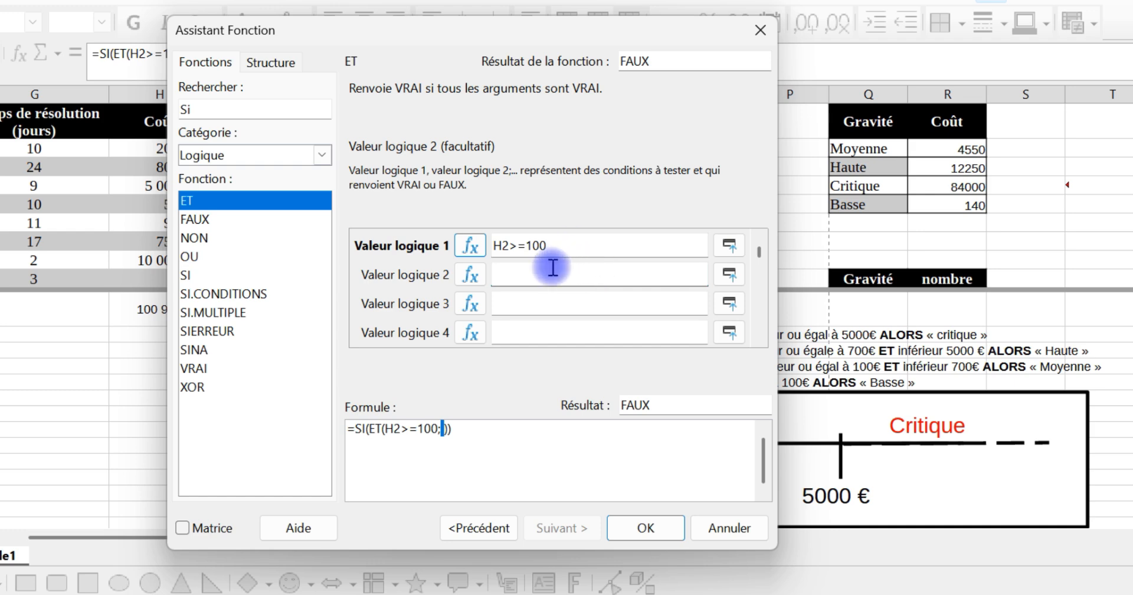
left_click(729, 274)
left_click(145, 148)
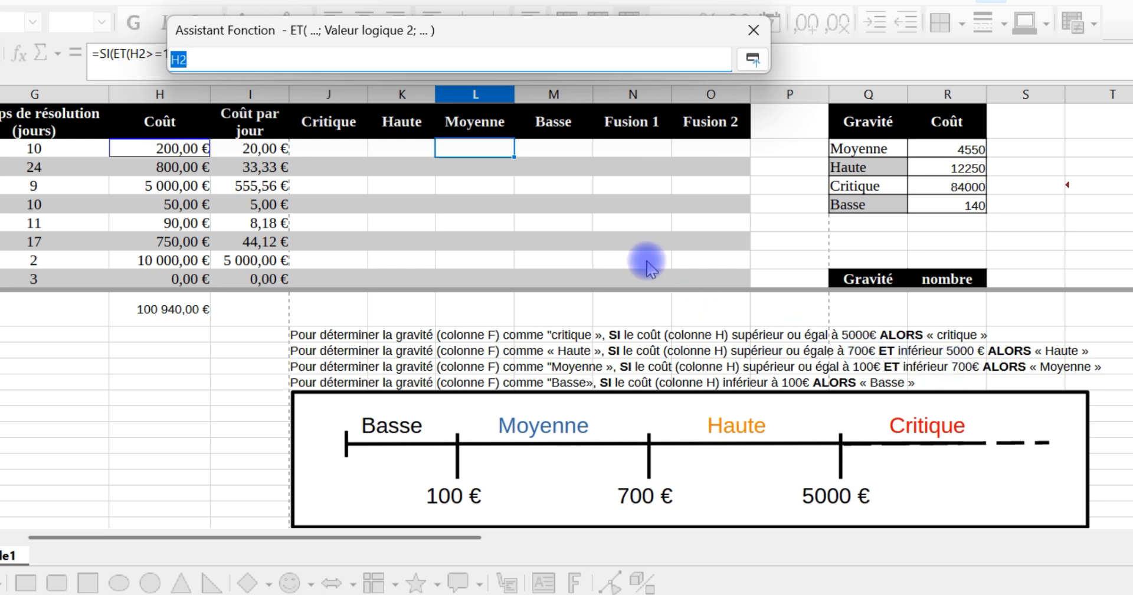
left_click(187, 59)
type("<700")
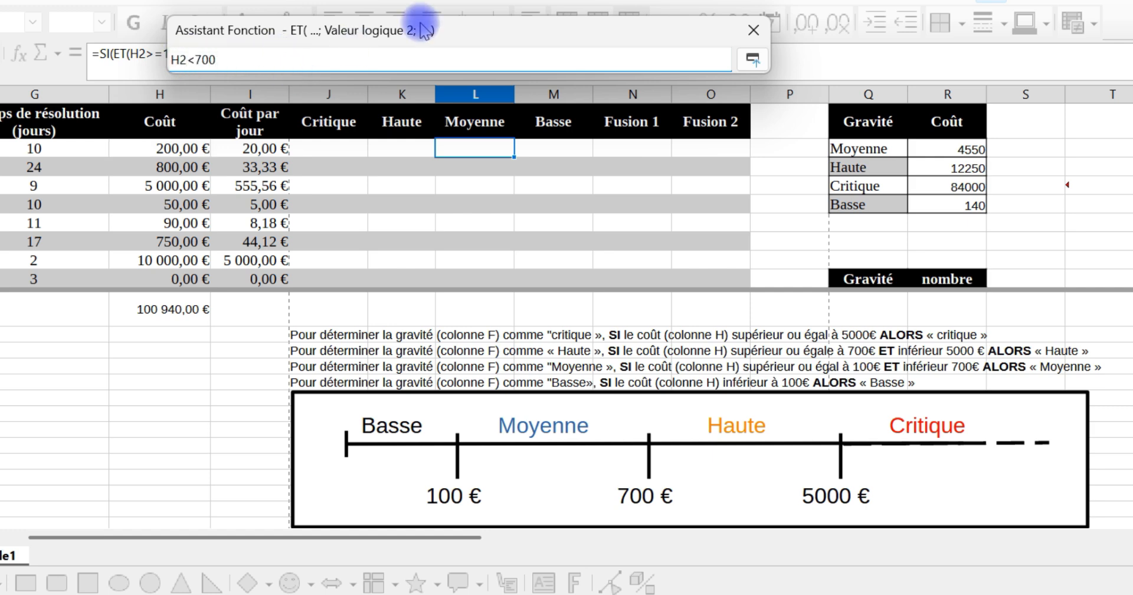
left_click(752, 60)
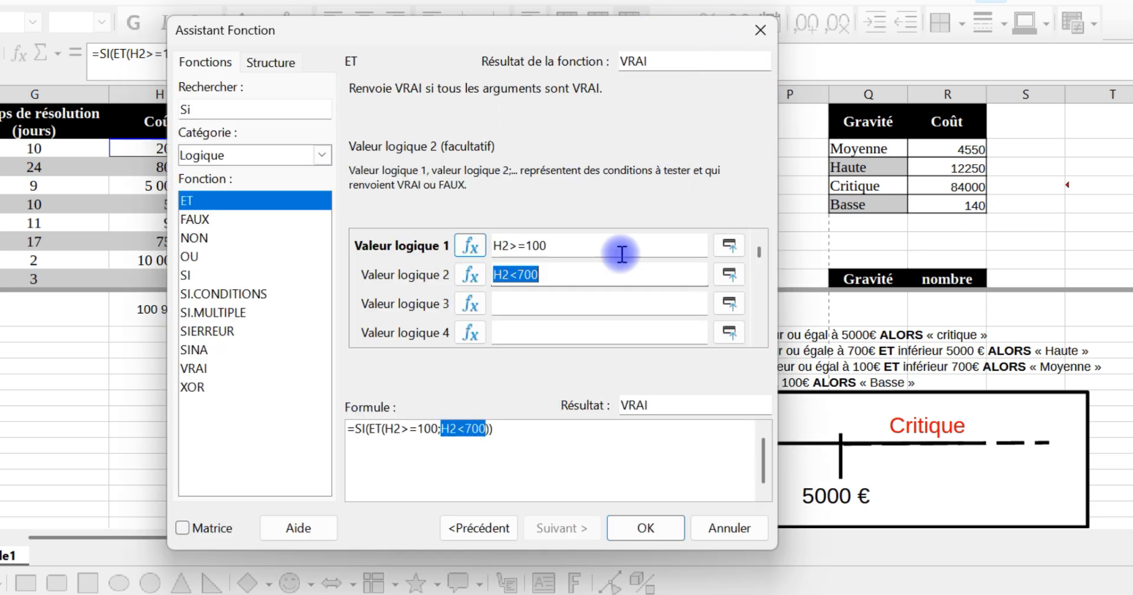
left_click(527, 274)
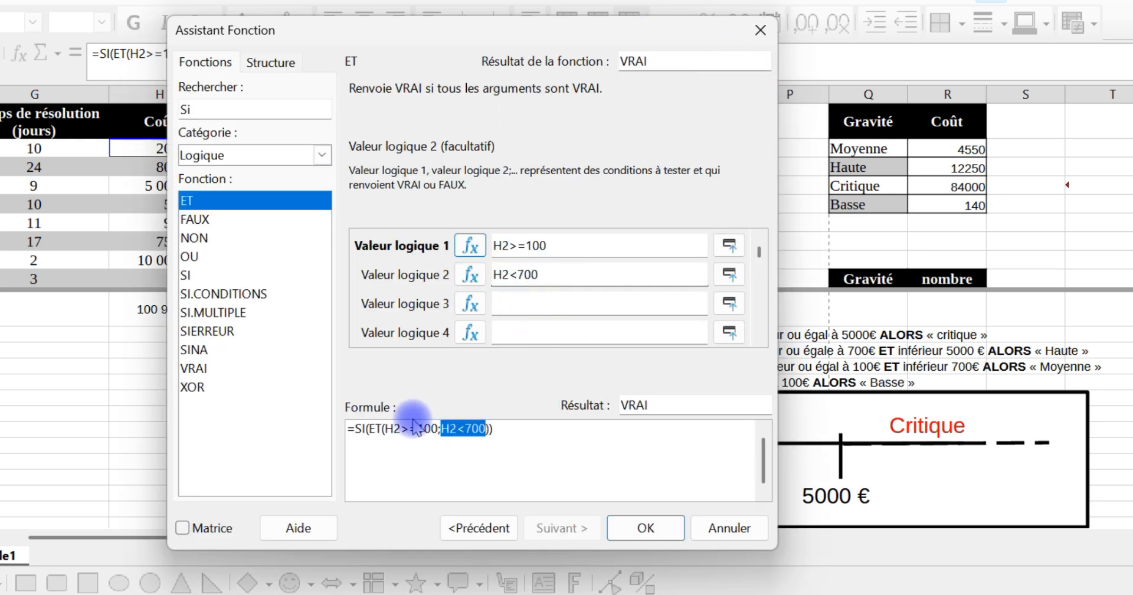
Step: Return to the SI arguments, set the Alors value to "Moyenne" and the Sinon value to "", and insert the formula in L2
left_click(360, 428)
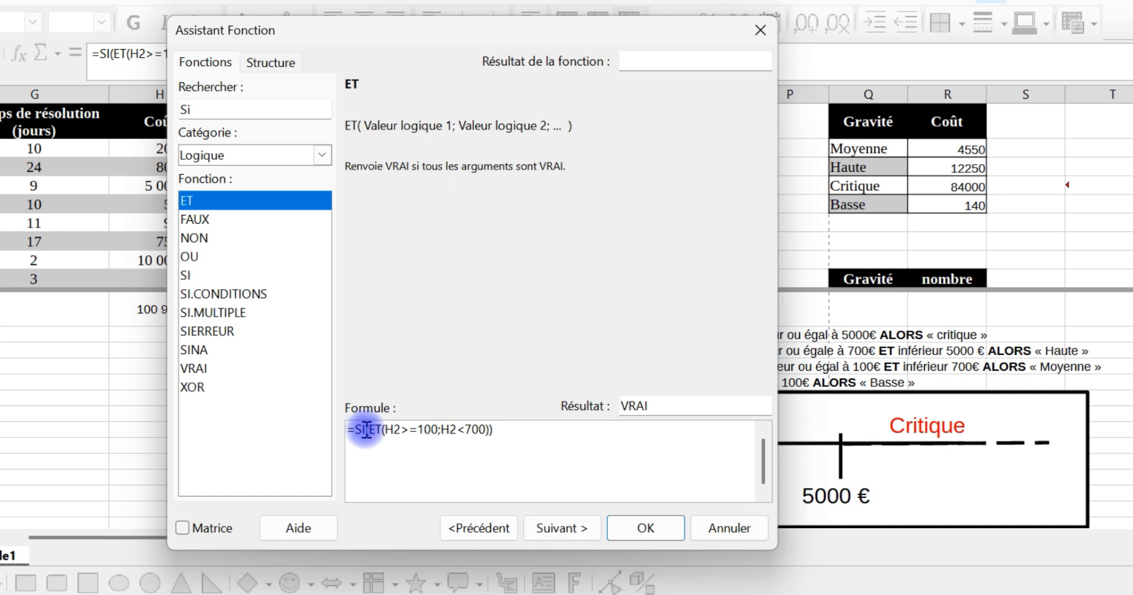
left_click(365, 428)
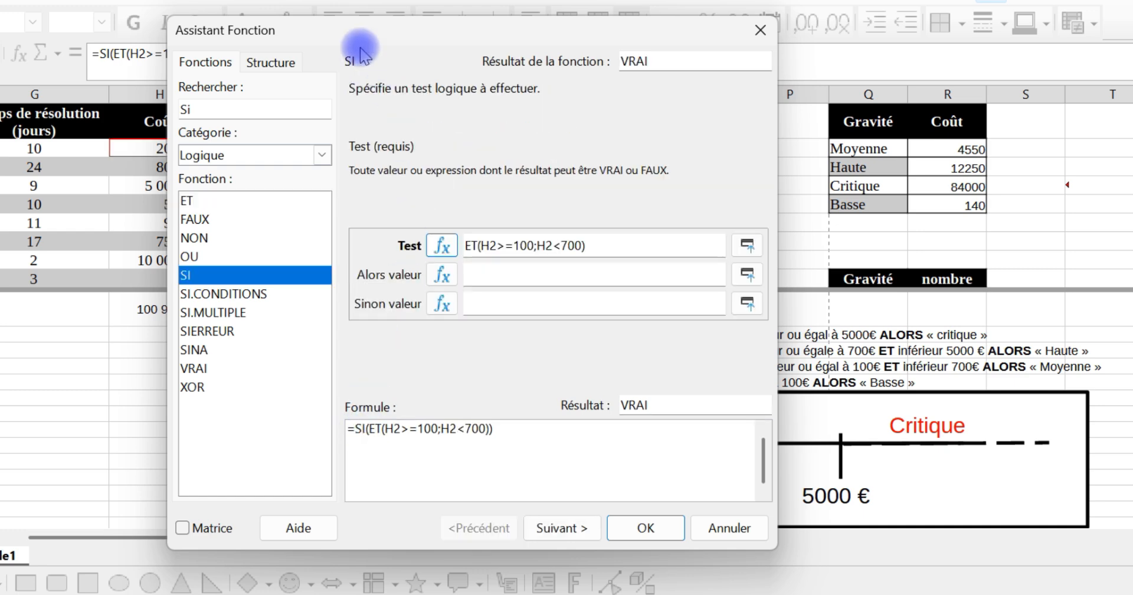
left_click(512, 270)
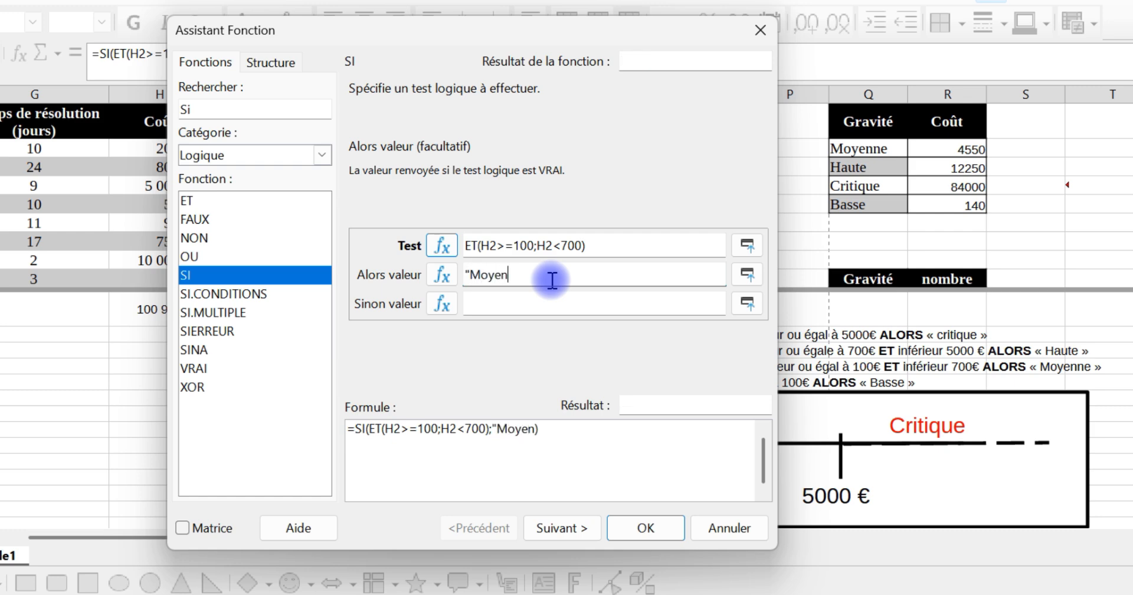
type("\"Moyenne\"")
left_click(534, 295)
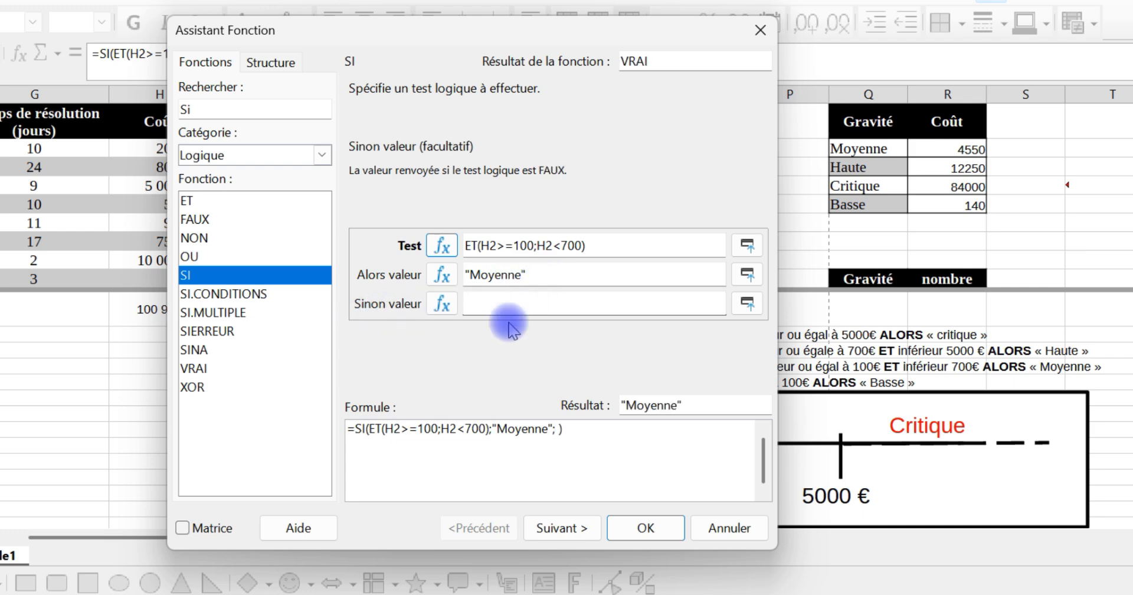
type("\"\"")
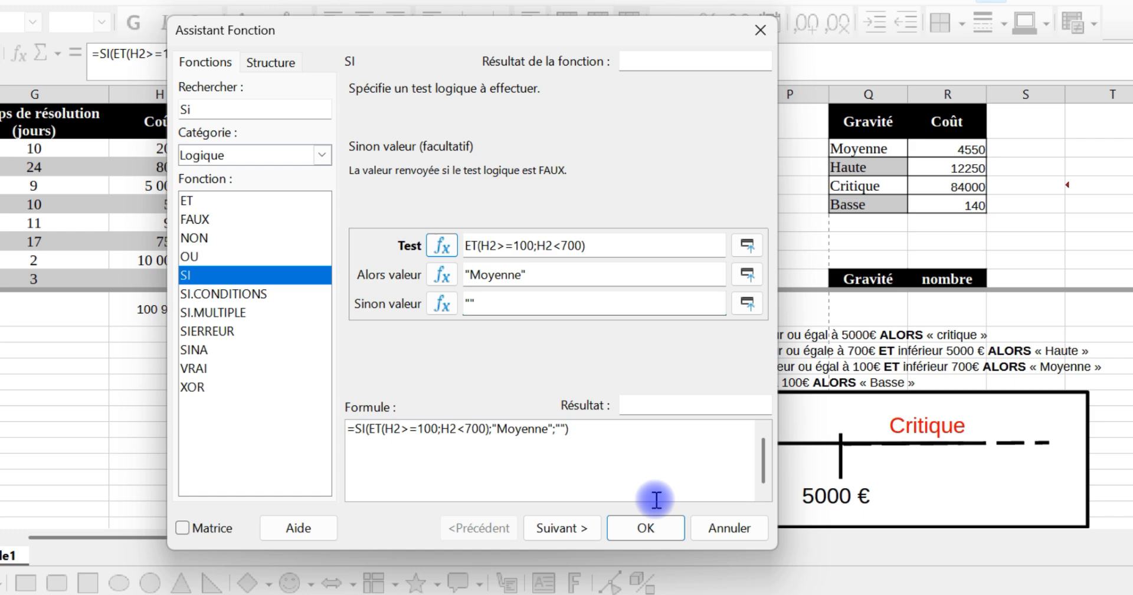
left_click(664, 531)
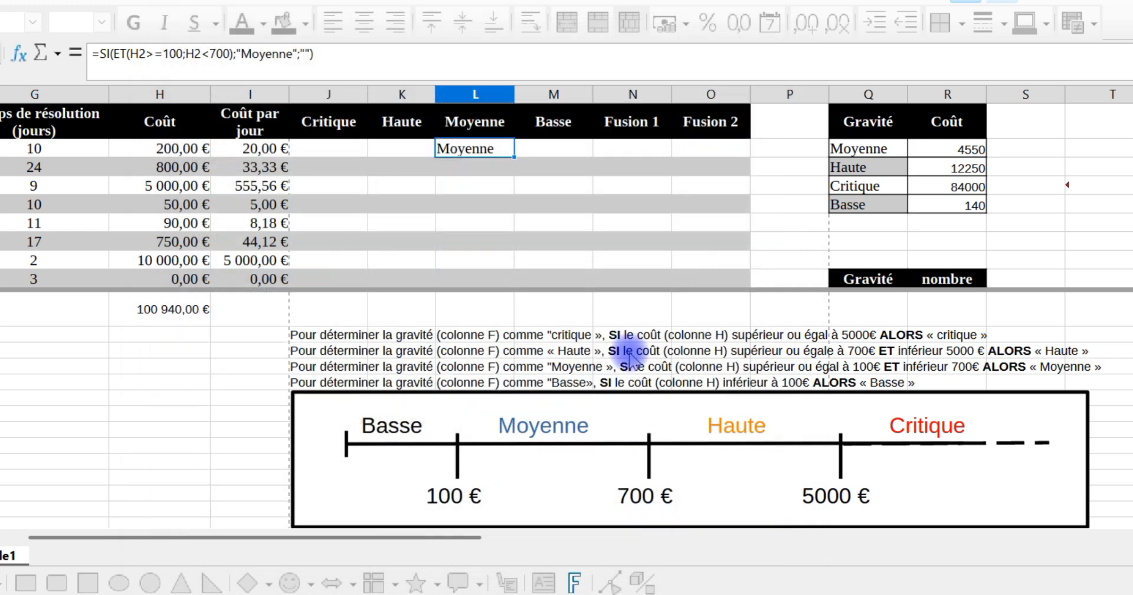
Step: Enter the formula =SI(H2<100;"Basse";"") in M2, picking H2 from the sheet
left_click(540, 155)
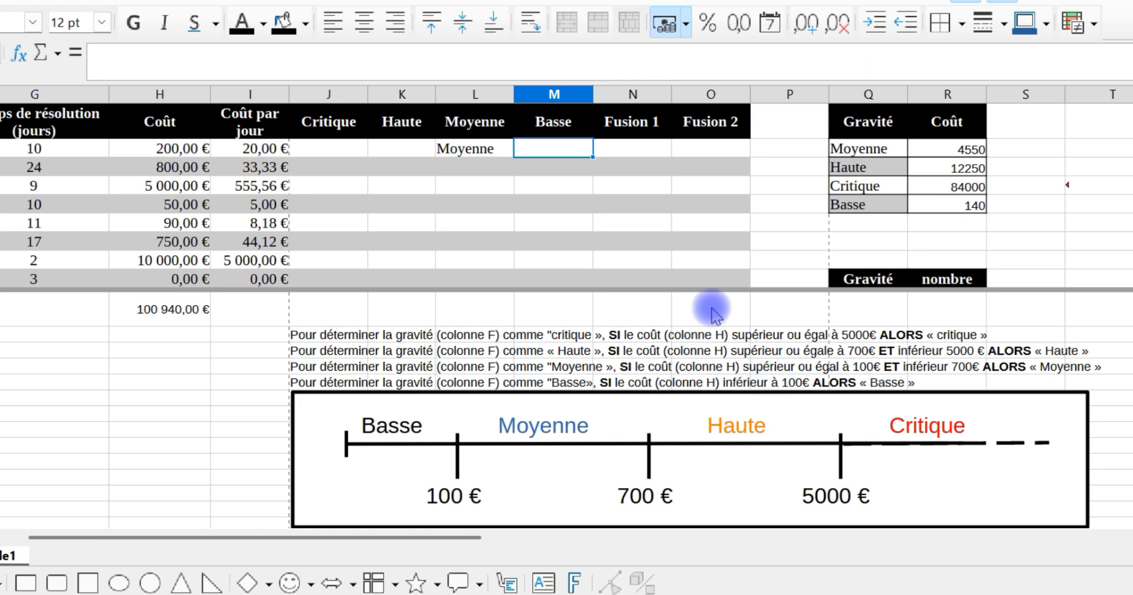
type("=")
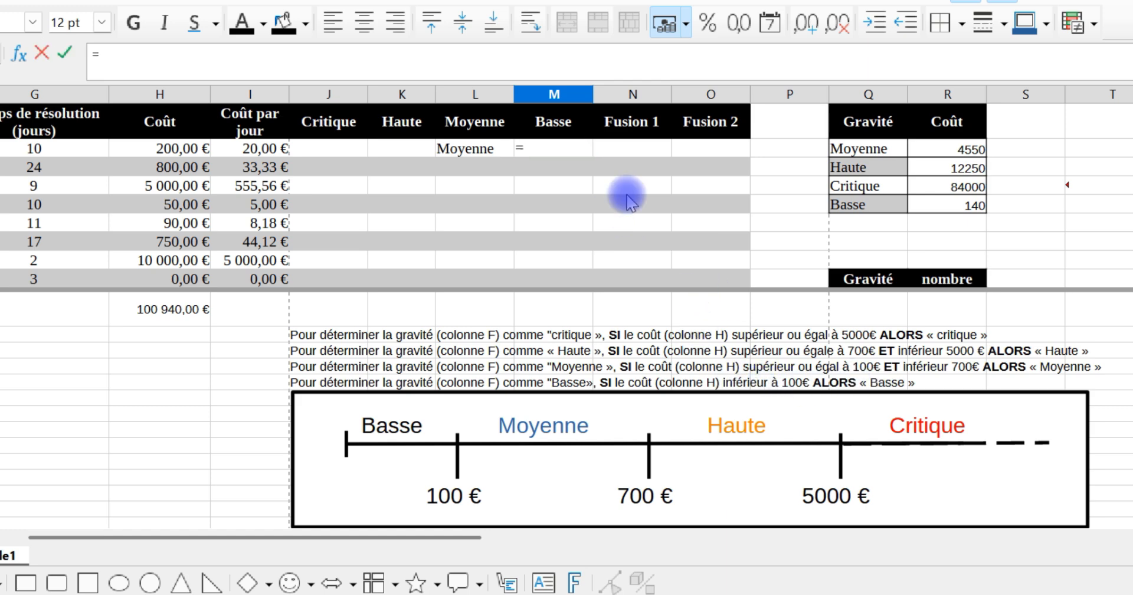
type("si")
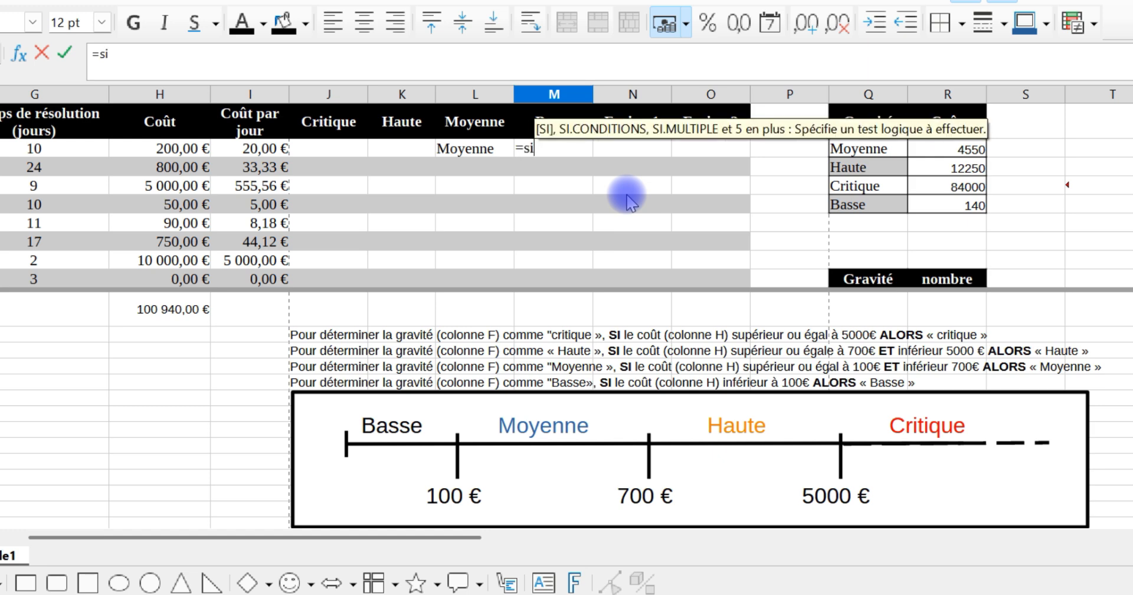
key("Return")
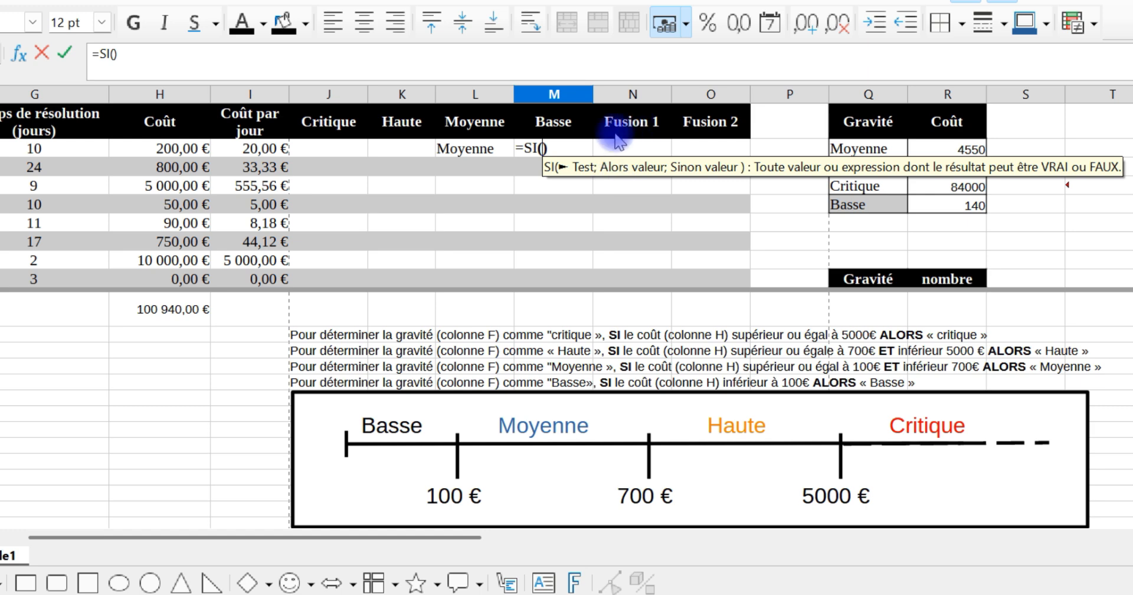
left_click(145, 151)
type("<")
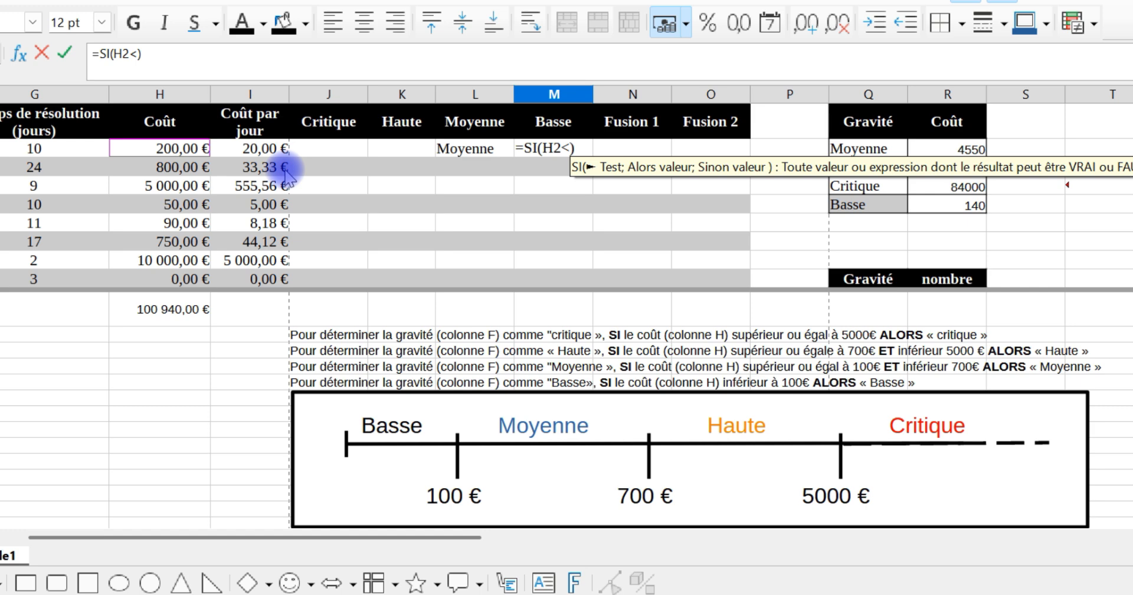
type("100;\"")
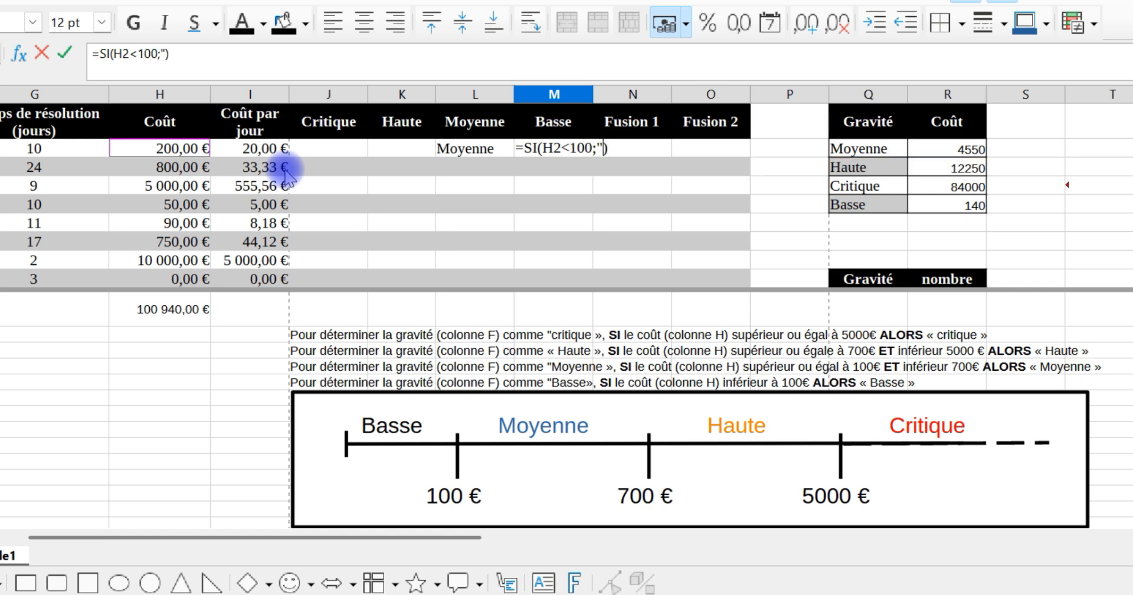
type("Basse")
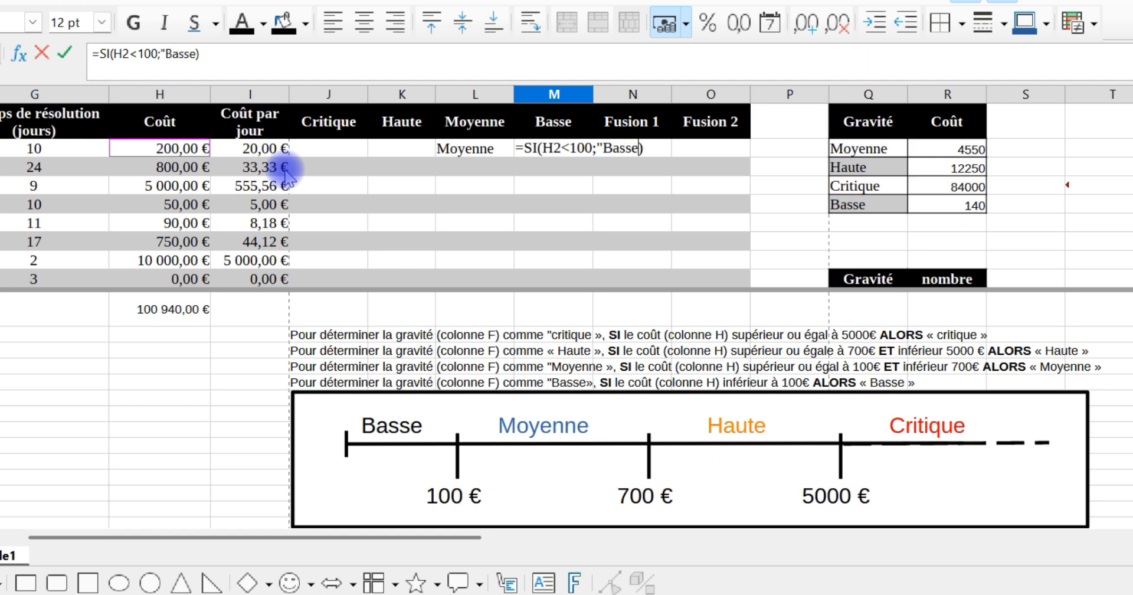
type("\";\"\"")
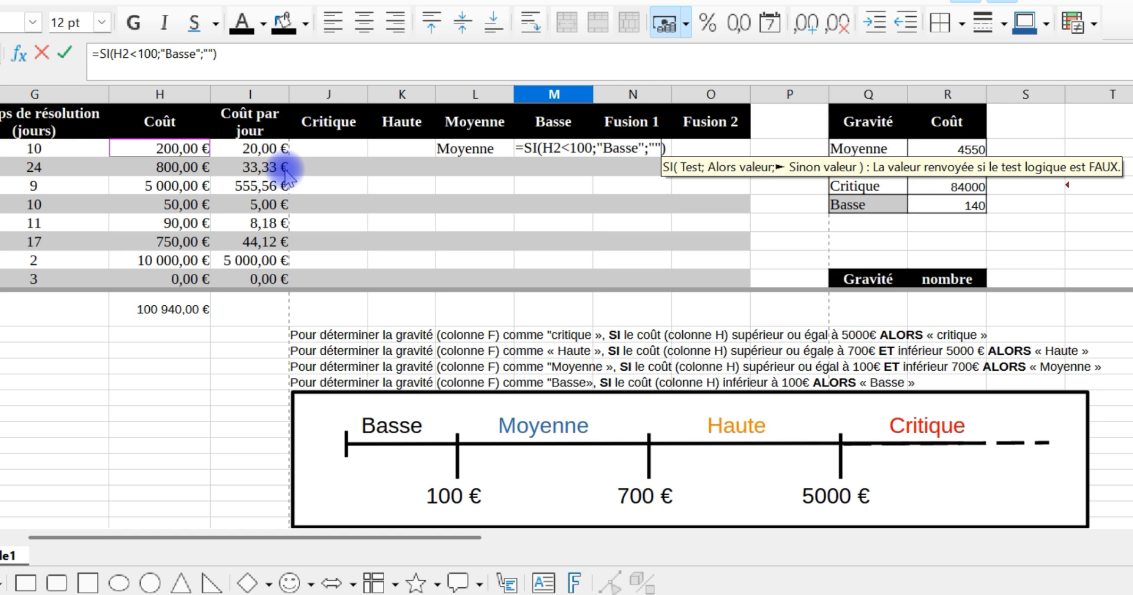
key("Return")
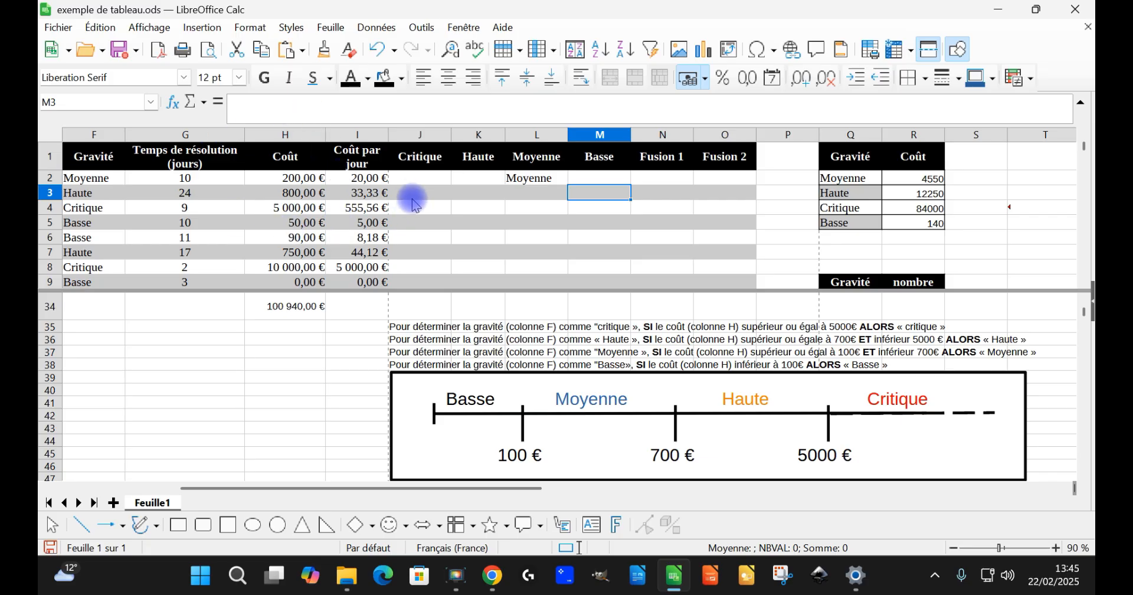
Step: Copy J2:M2 and paste special into J3:M33 with only Formules included and Transposer off
left_click_drag(309, 148, 510, 157)
left_click_drag(567, 188, 630, 188)
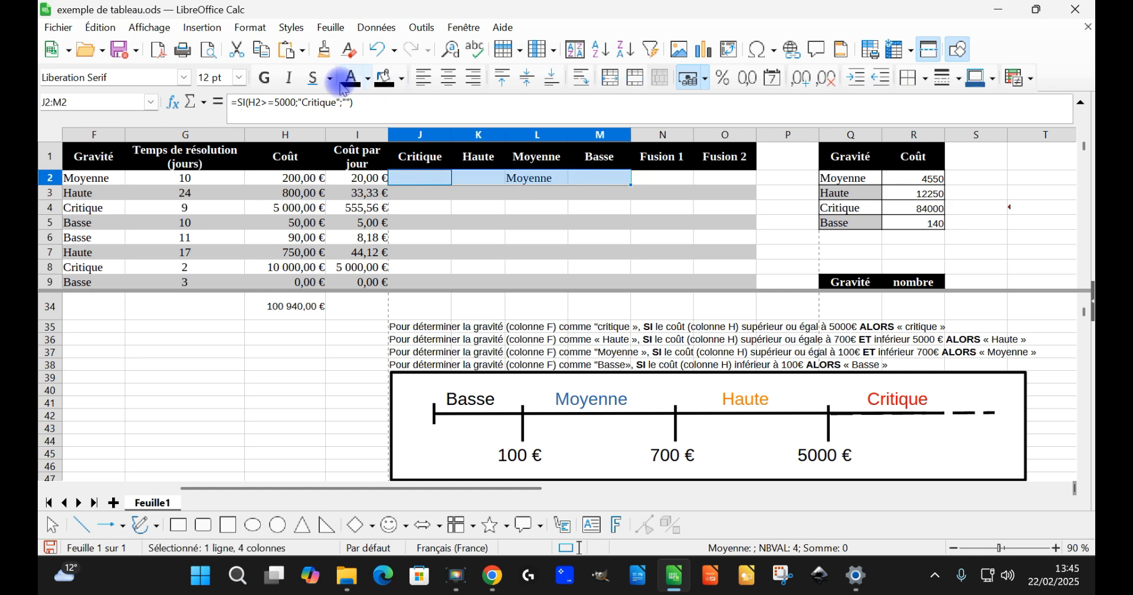
left_click(264, 51)
left_click_drag(408, 193, 586, 187)
scroll(649, 165, "up", 10)
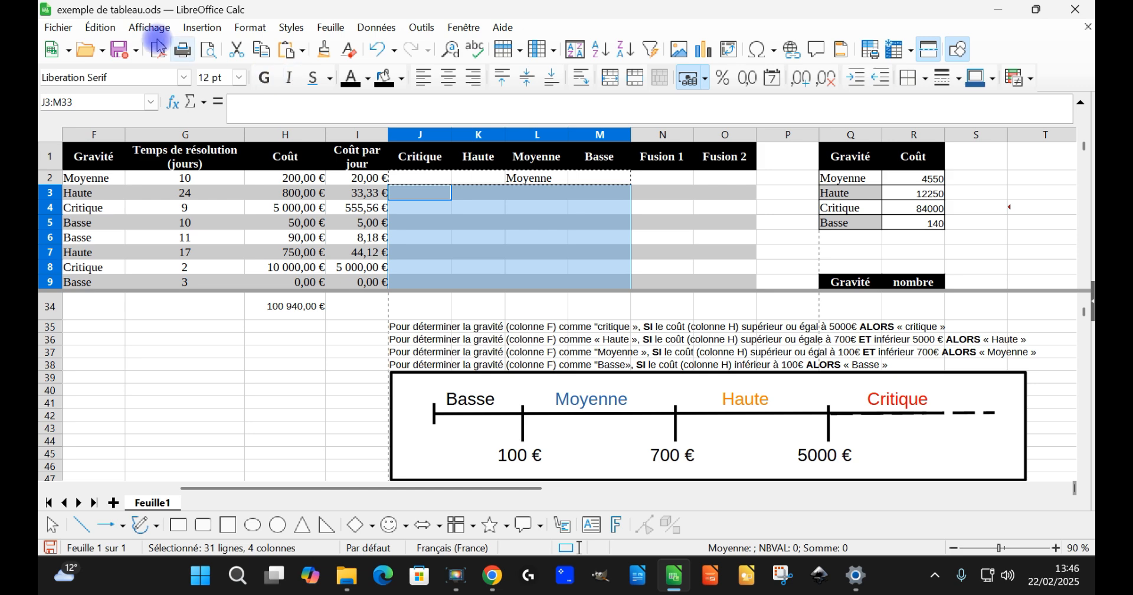
left_click(110, 29)
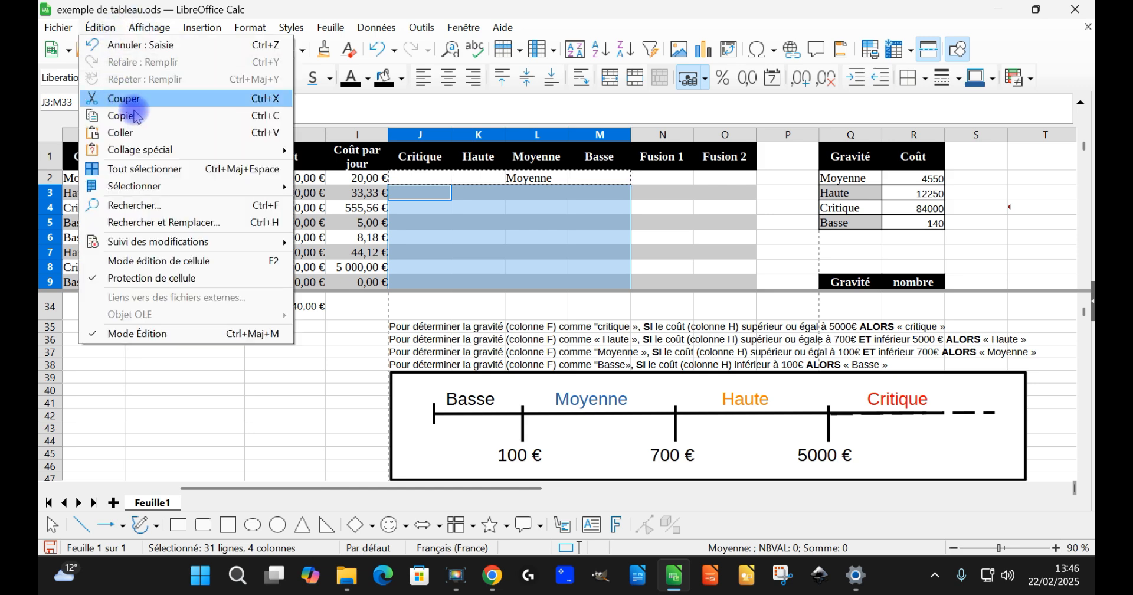
mouse_move(189, 149)
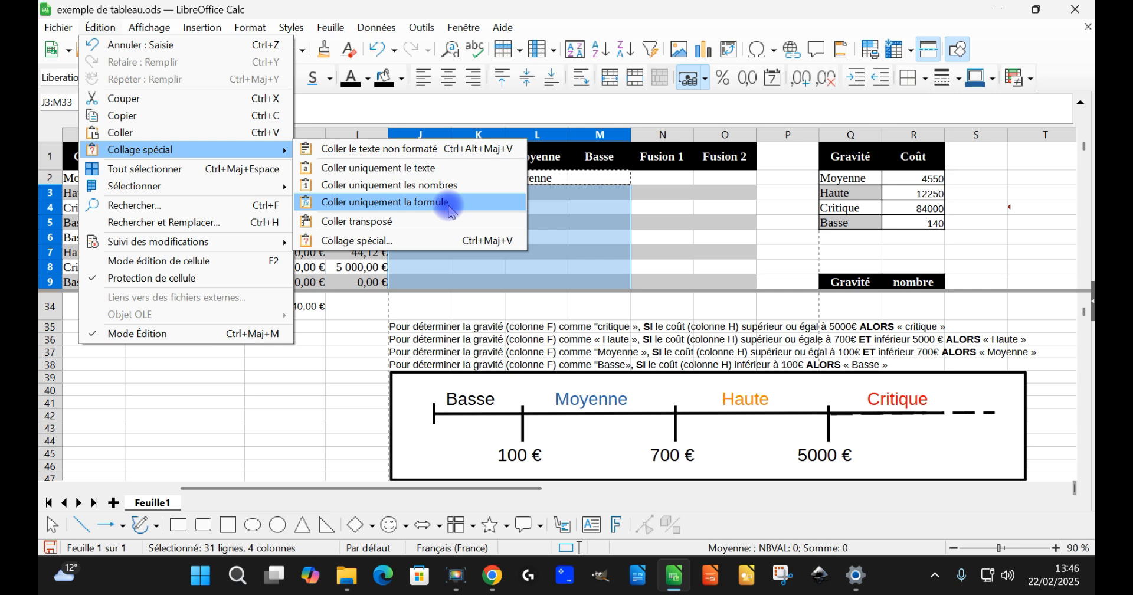
left_click(411, 240)
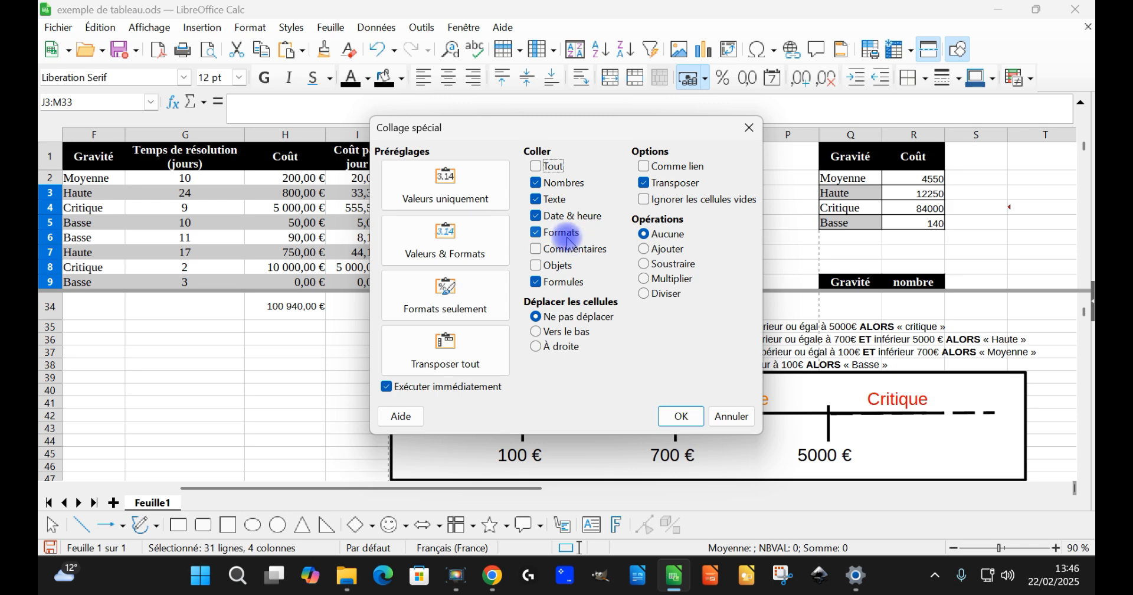
left_click(539, 232)
left_click(538, 217)
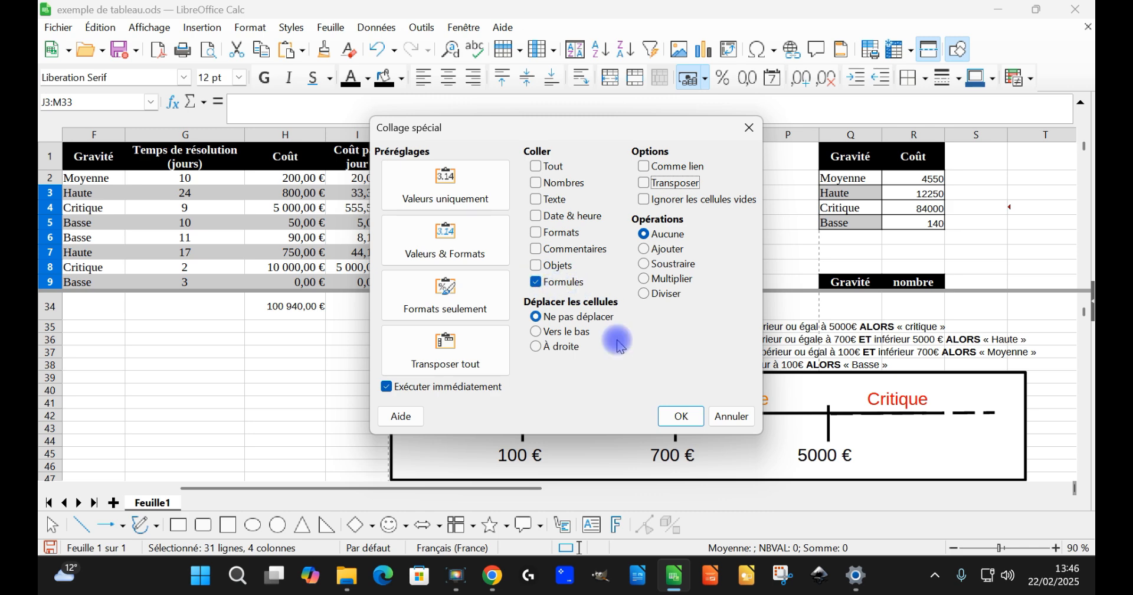
left_click(680, 416)
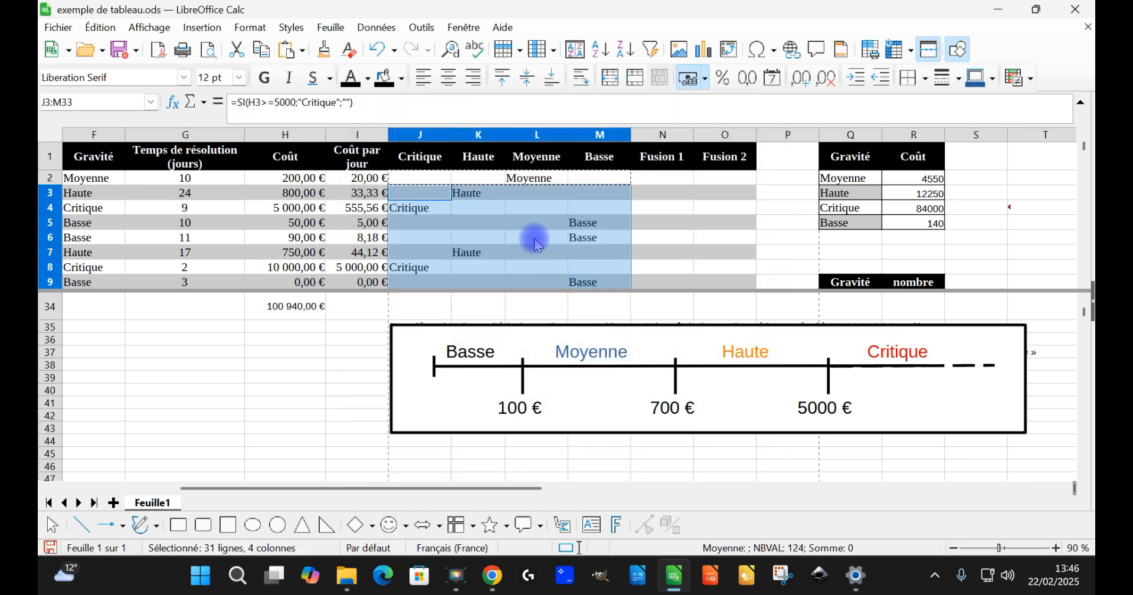
Step: Review the severity columns down to row 33 and check the row 2 formulas under Haute and Moyenne
scroll(537, 242, "down", 3)
scroll(528, 224, "down", 6)
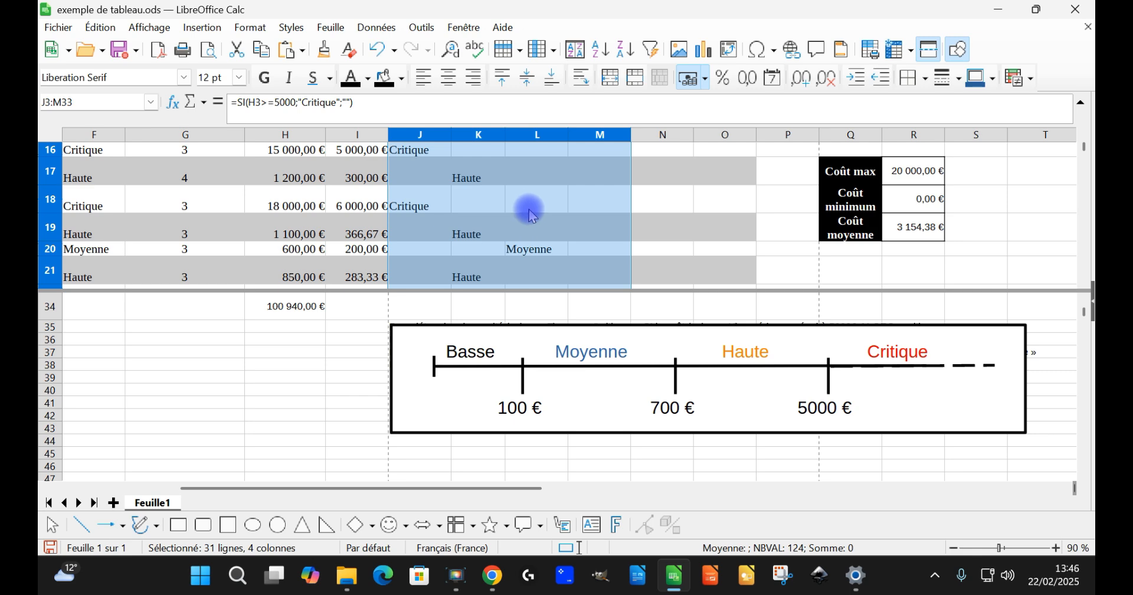
scroll(546, 204, "down", 1)
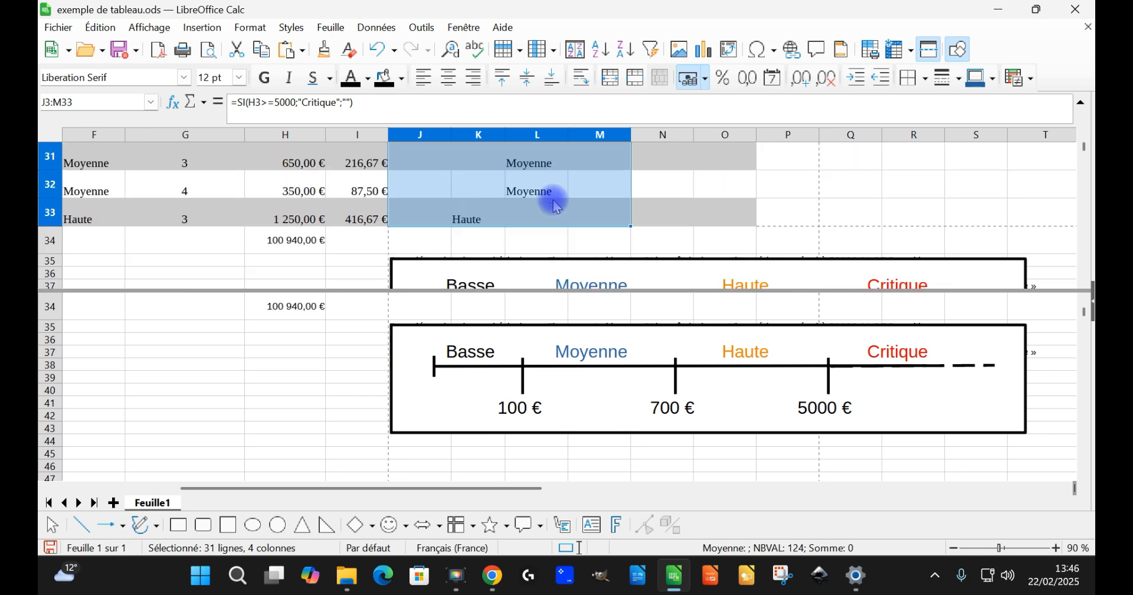
scroll(576, 189, "up", 10)
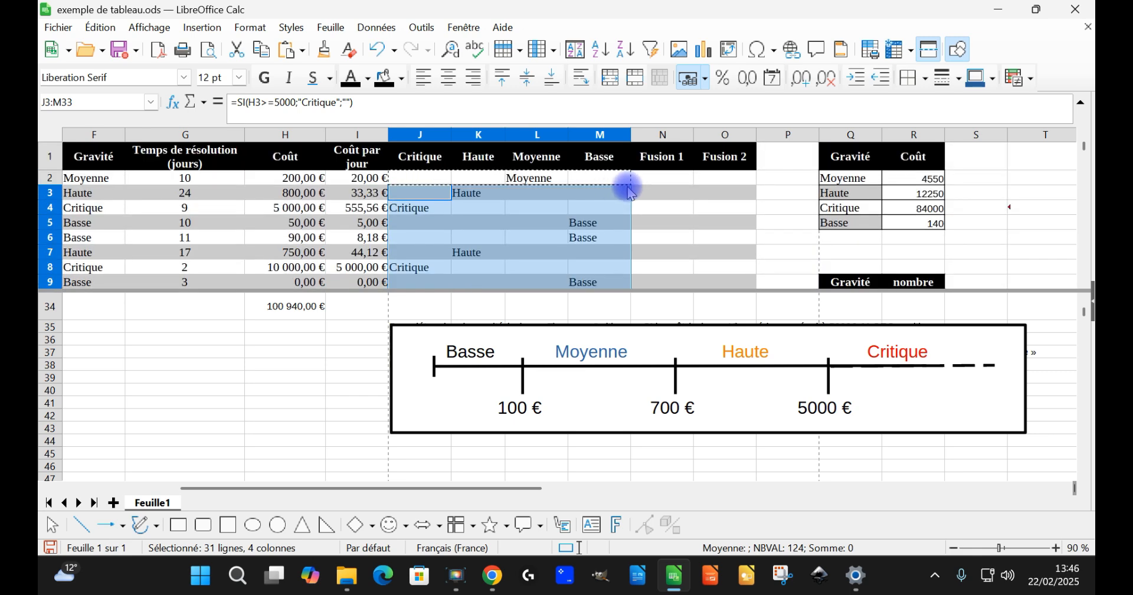
left_click(450, 178)
left_click(479, 178)
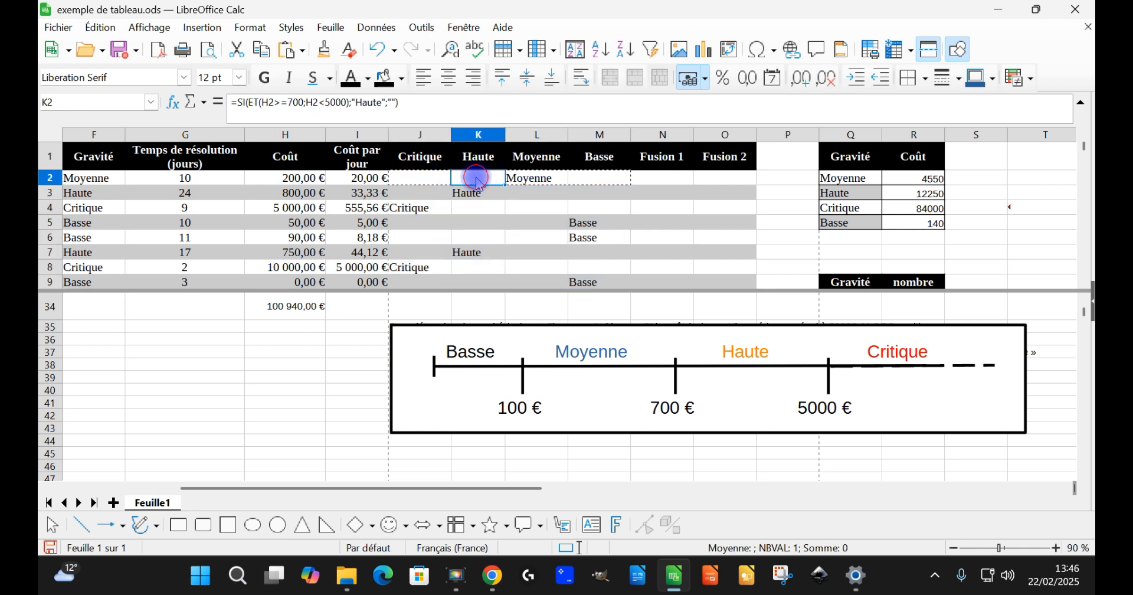
left_click(520, 179)
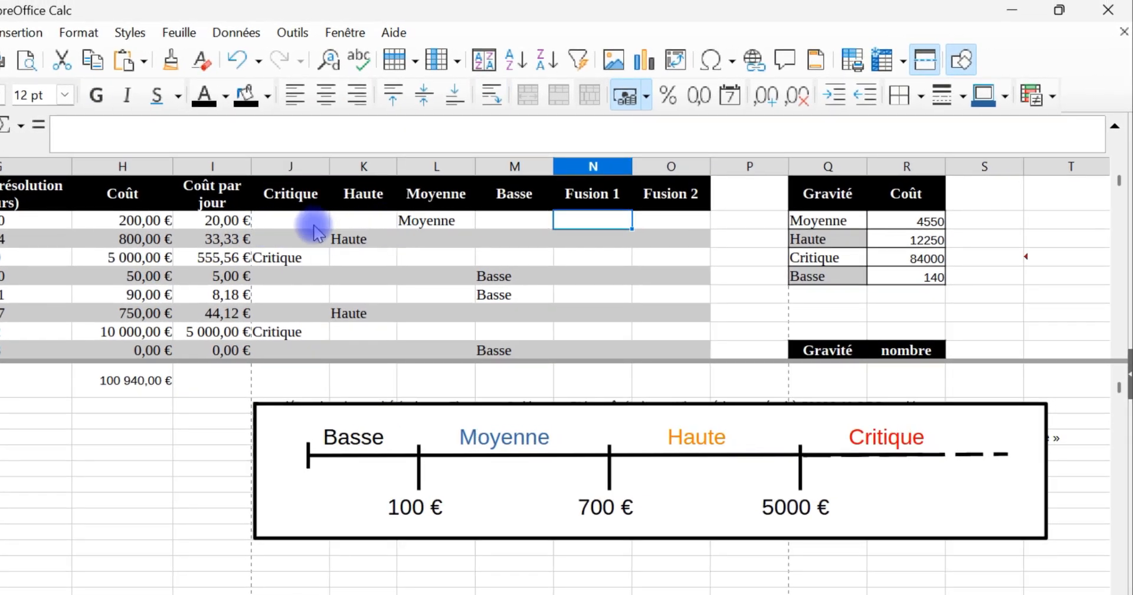
Step: Examine the empty Sinon value in the Critique formula in J2
left_click(308, 223)
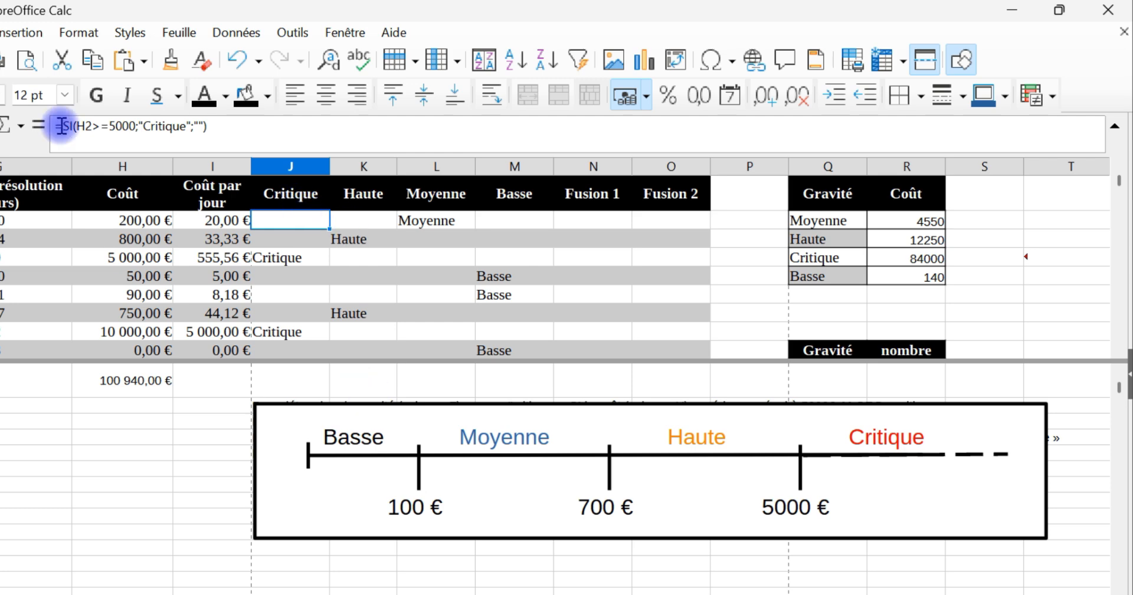
double_click(199, 126)
left_click(200, 126)
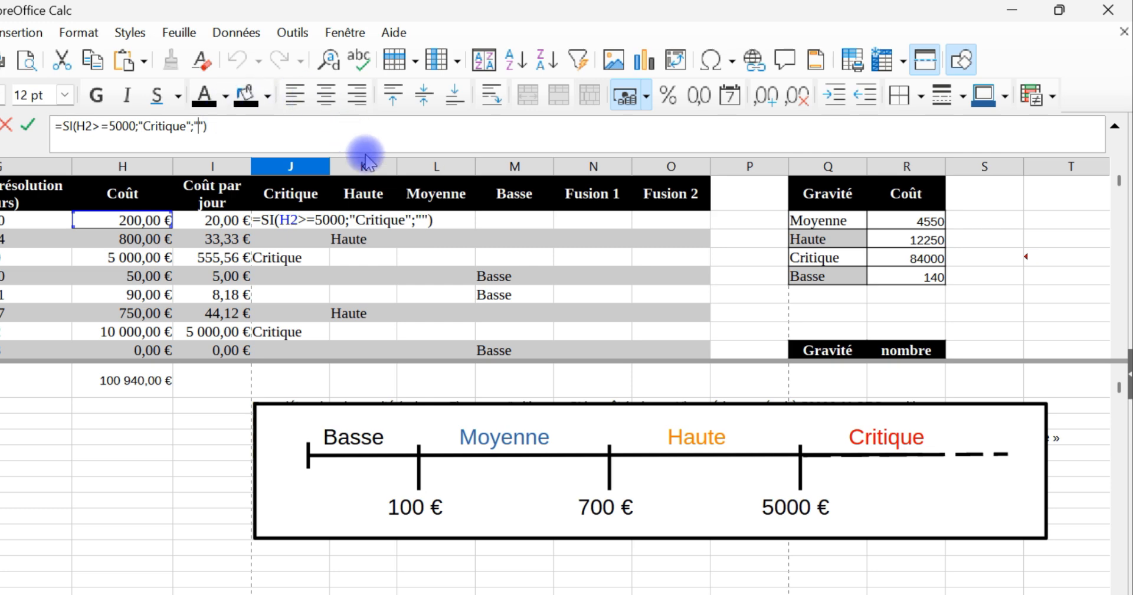
key("Return")
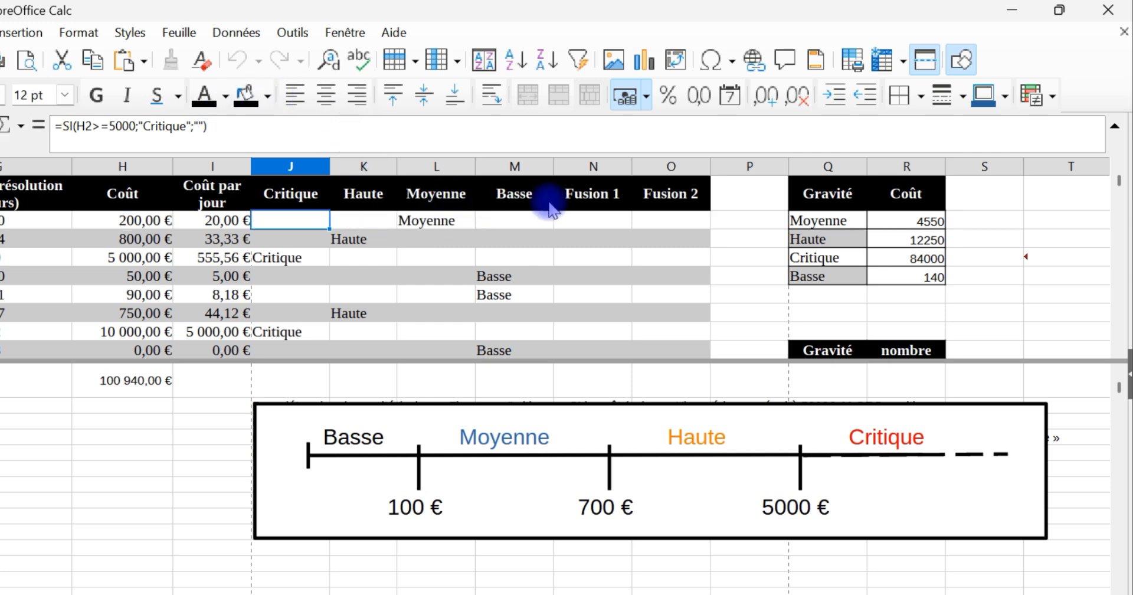
Step: Copy the full text of the formula =SI(H2>=5000;"Critique";"") from J2 into N2 under Fusion 1
double_click(129, 126)
triple_click(128, 126)
key("ctrl+c")
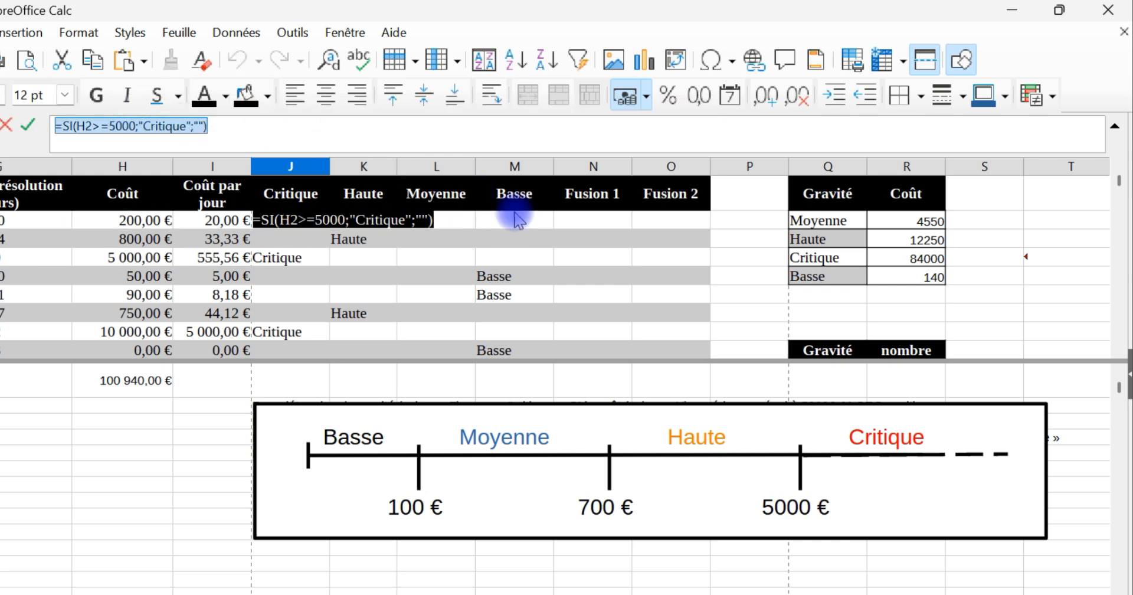
key("Escape")
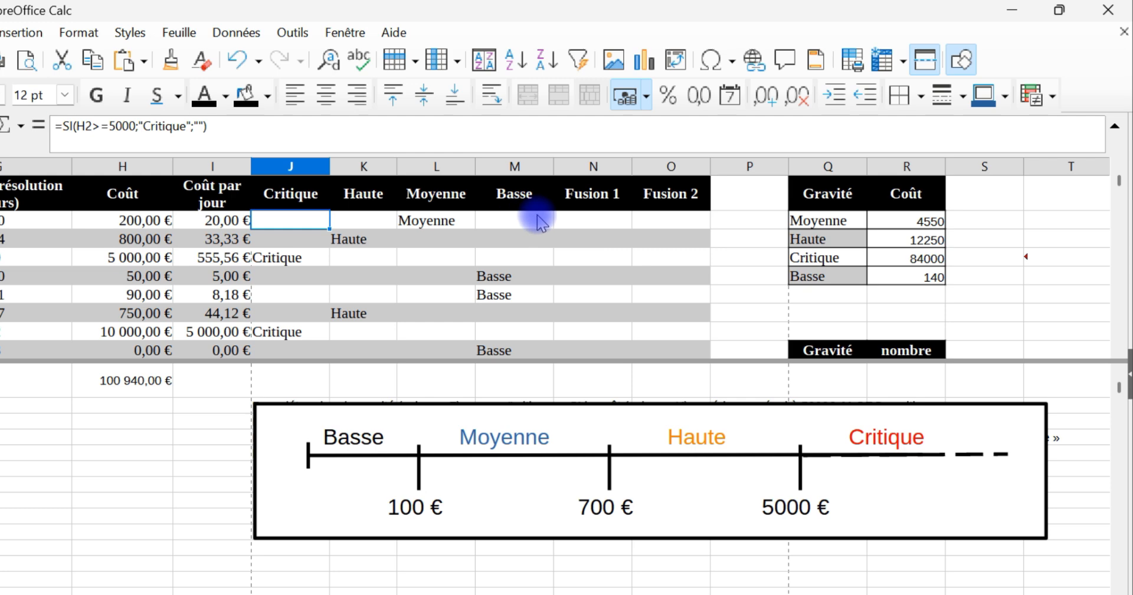
left_click(570, 222)
left_click(354, 131)
key("ctrl+v")
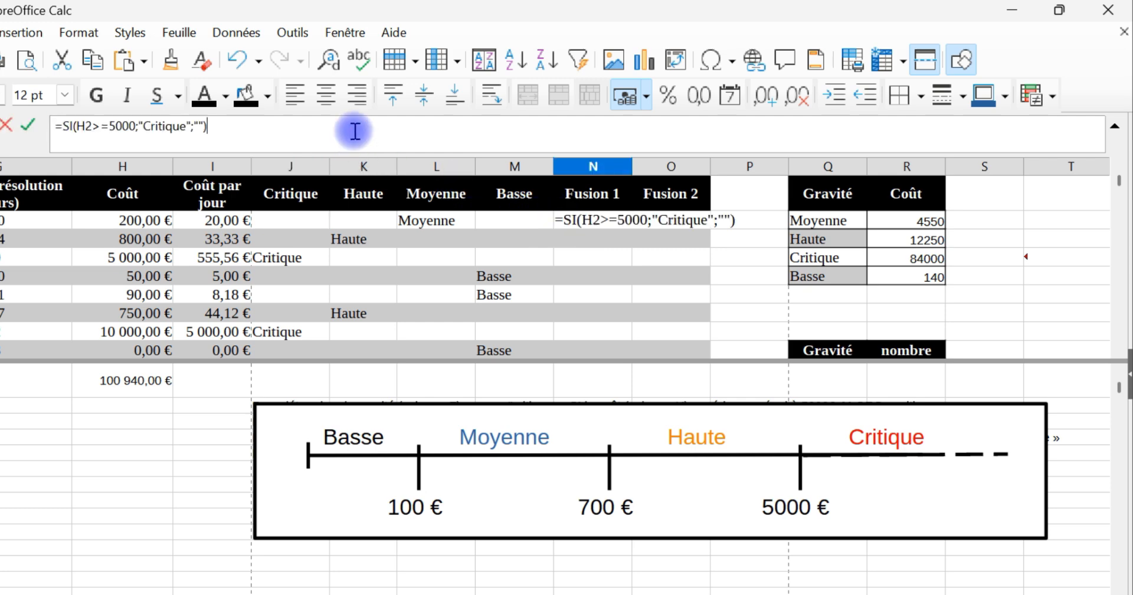
key("Return")
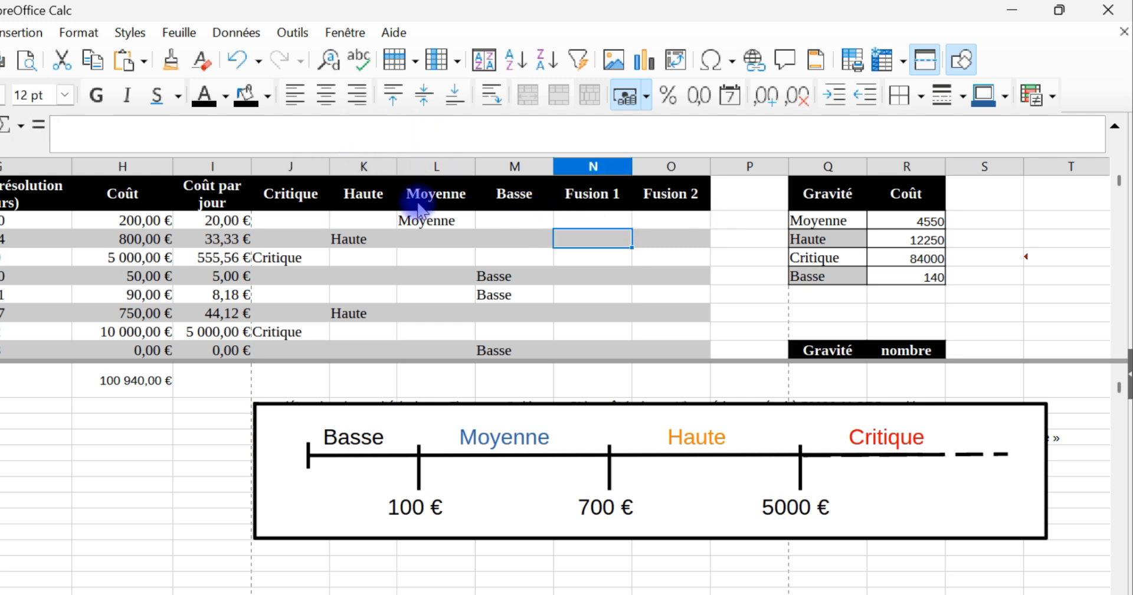
Step: Replace the empty Sinon value in N2 with K2's formula copied without its equals sign, SI(ET(H2>=700;H2<5000);"Haute";"")
left_click(370, 222)
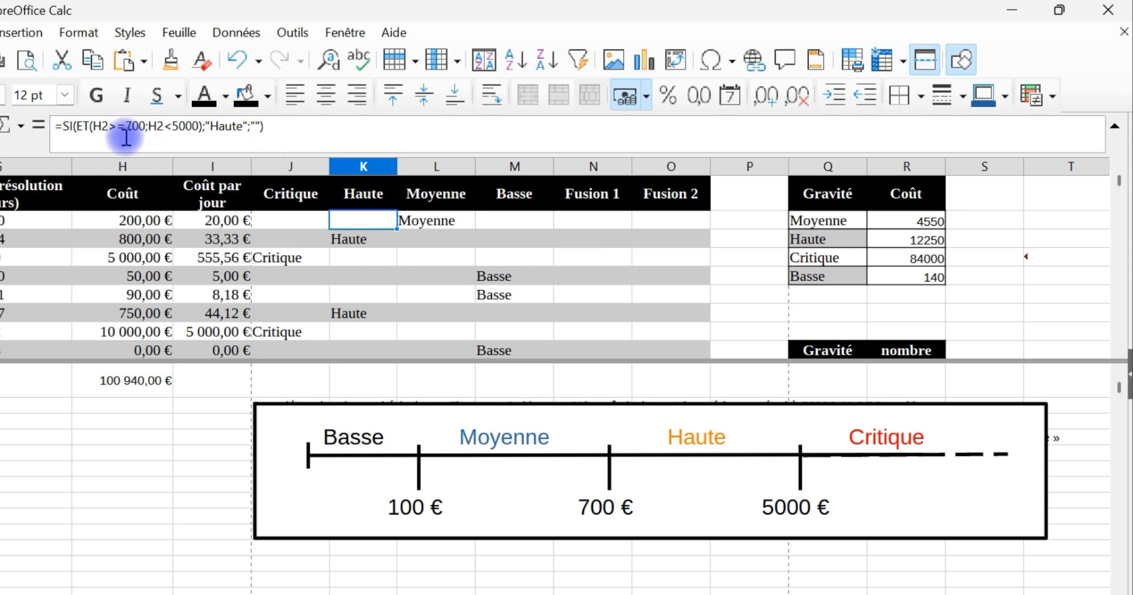
left_click_drag(66, 126, 319, 123)
key("ctrl+c")
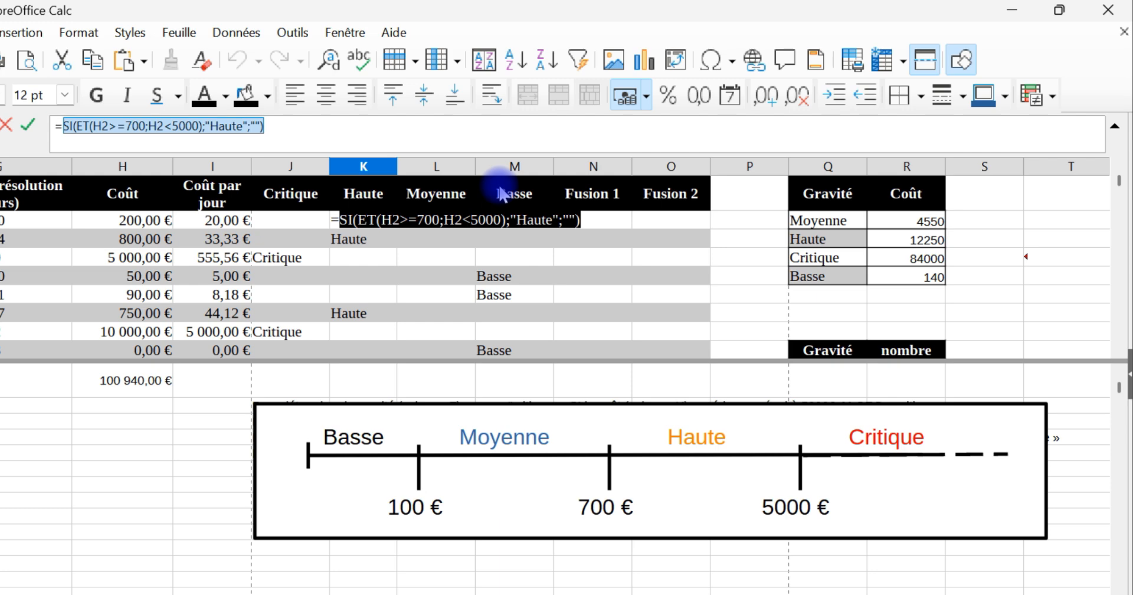
key("Escape")
left_click(567, 222)
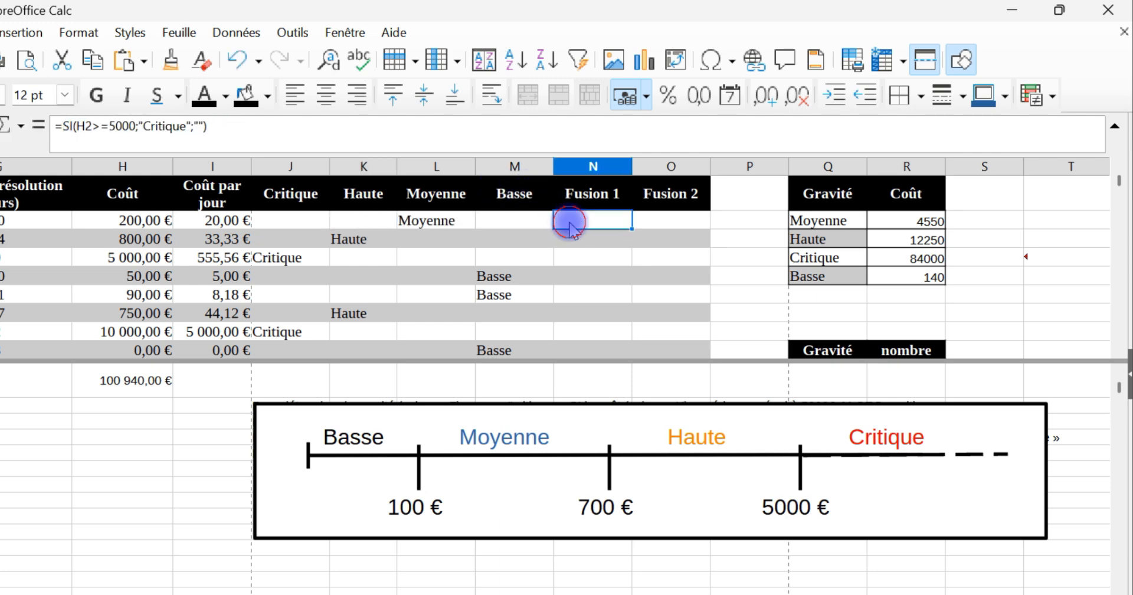
left_click(193, 127)
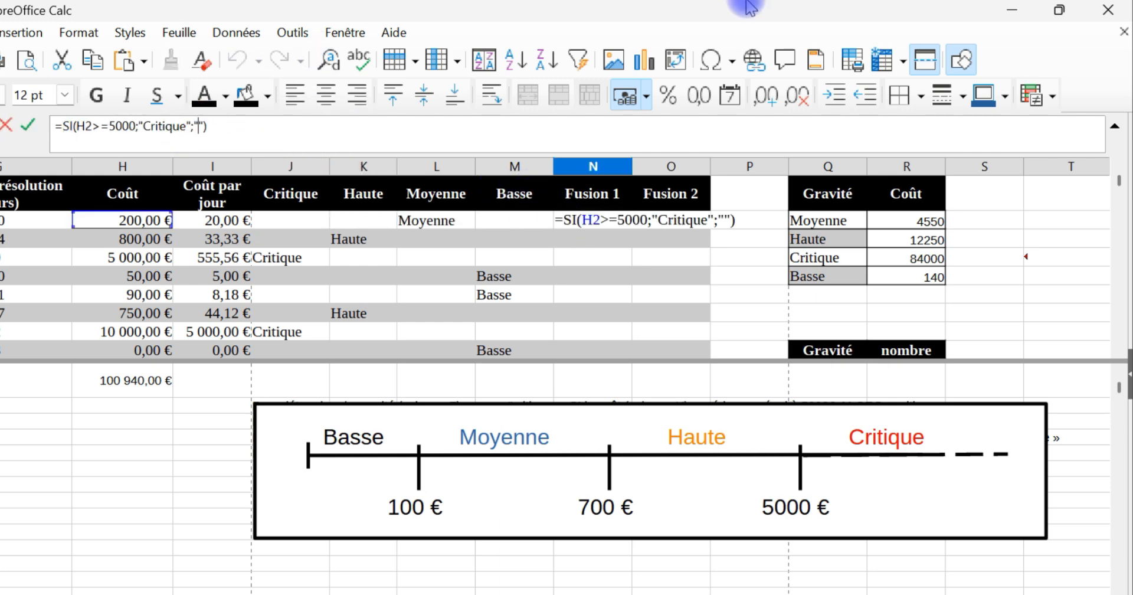
key("shift+Right")
key("shift+Right")
key("ctrl+v")
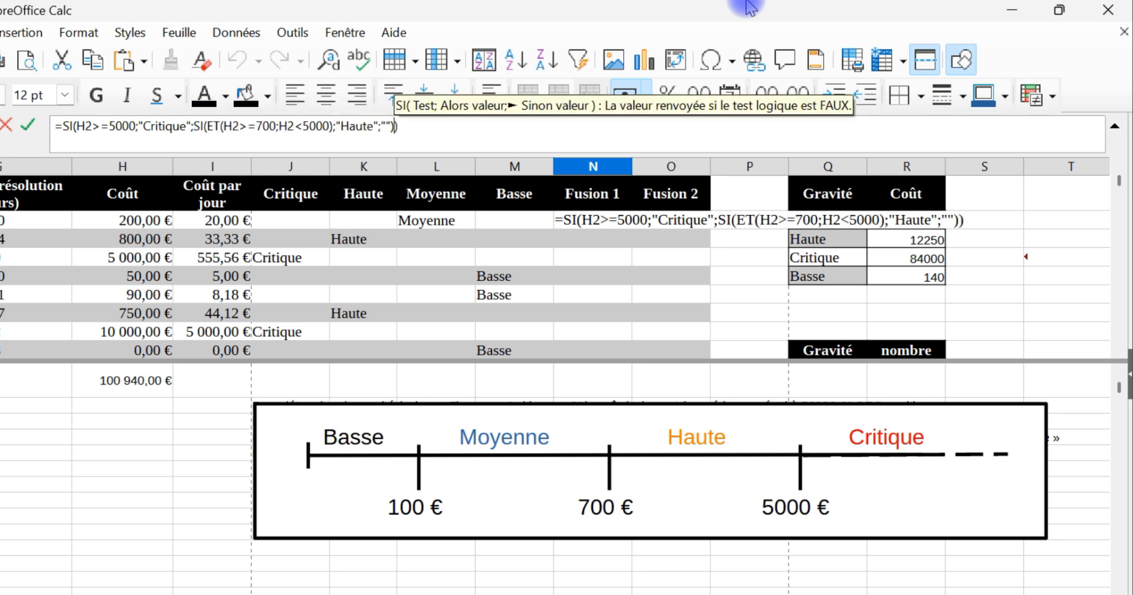
key("Return")
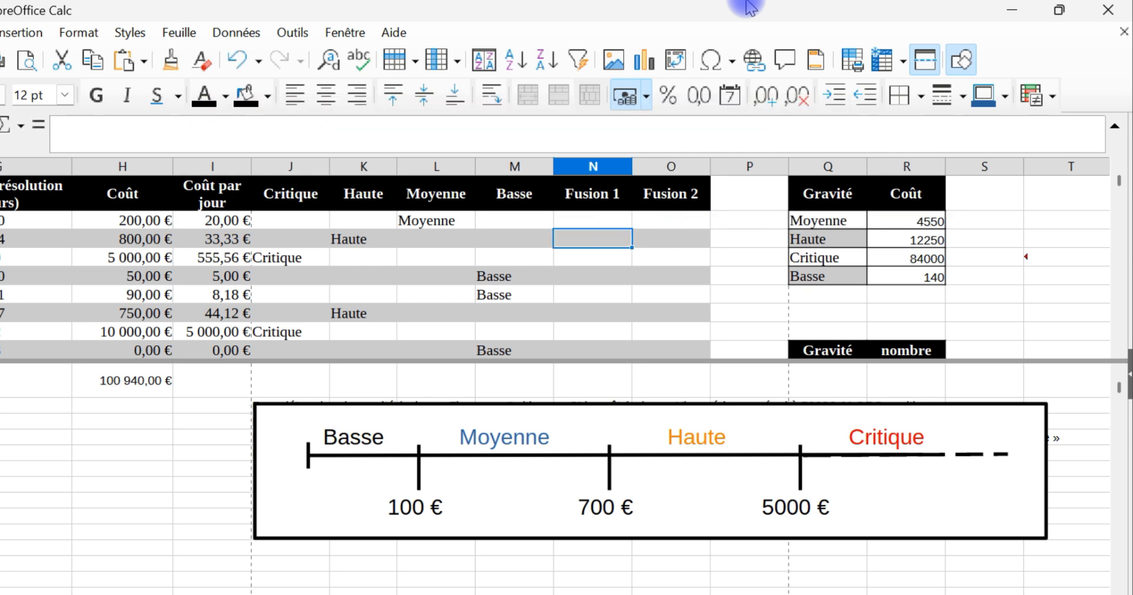
Step: Replace the empty Sinon value in N2 with L2's formula copied without its equals sign, SI(ET(H2>=100;H2<700);"Moyenne";"")
left_click(433, 226)
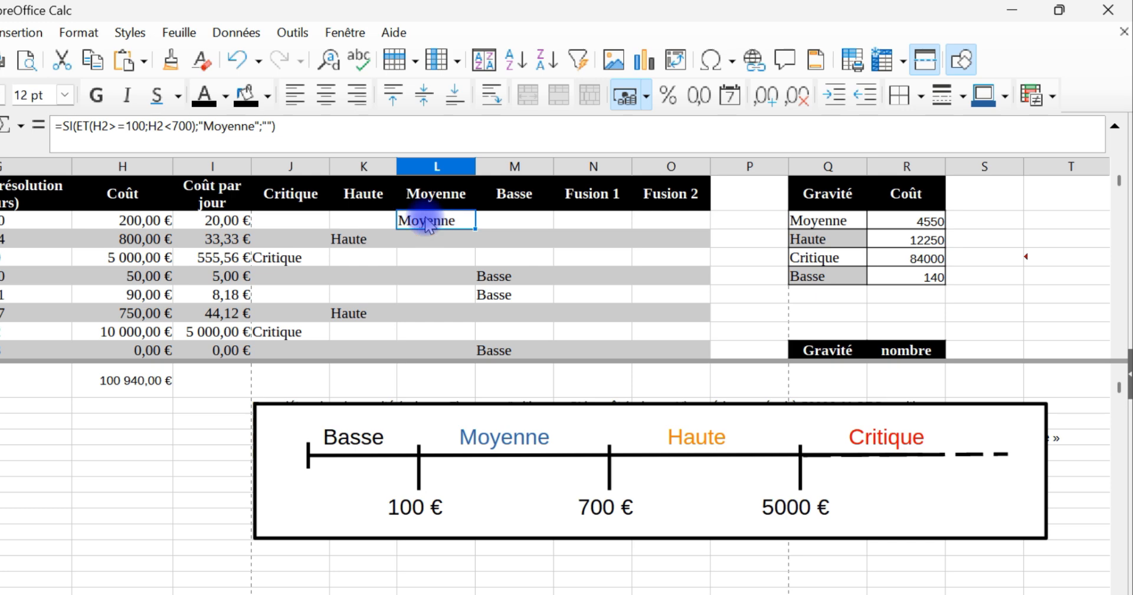
left_click_drag(64, 126, 352, 123)
key("ctrl+c")
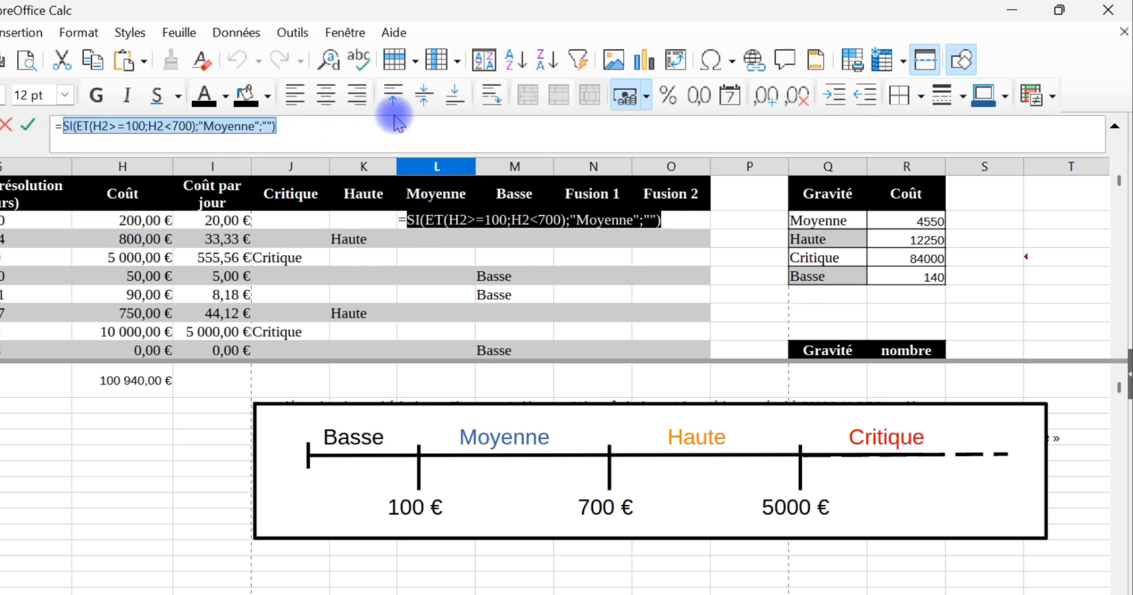
key("Return")
left_click(590, 222)
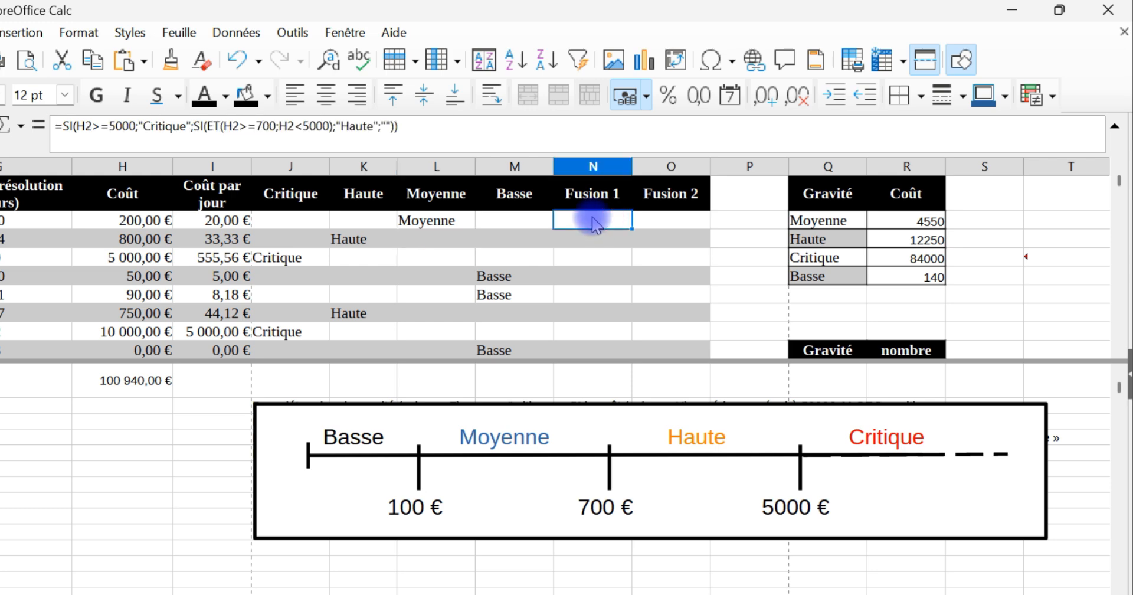
left_click(383, 126)
key("shift+Right")
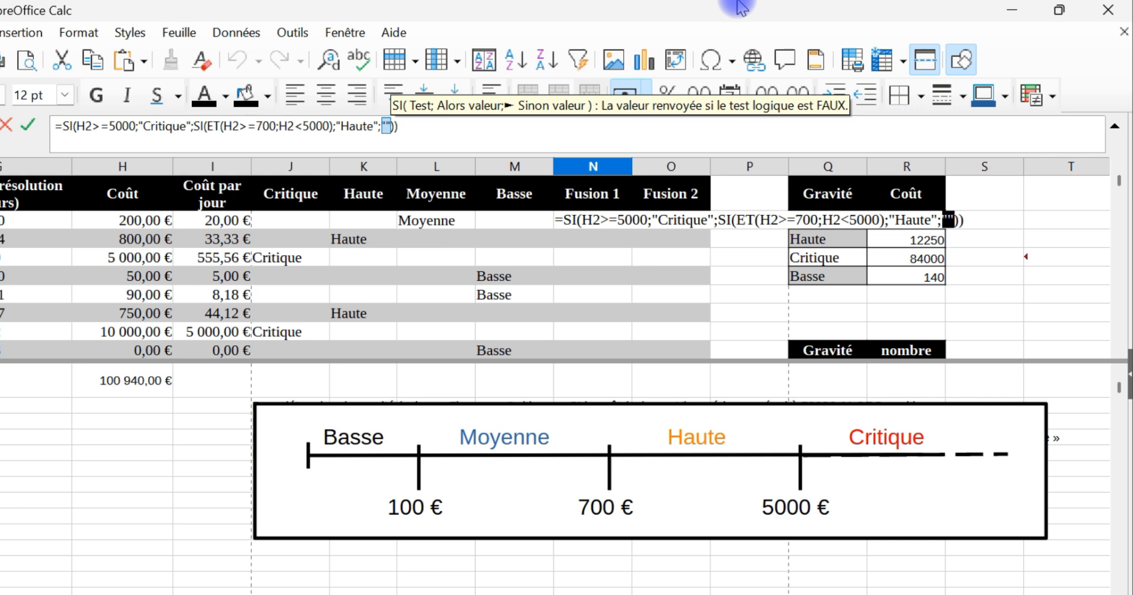
key("ctrl+v")
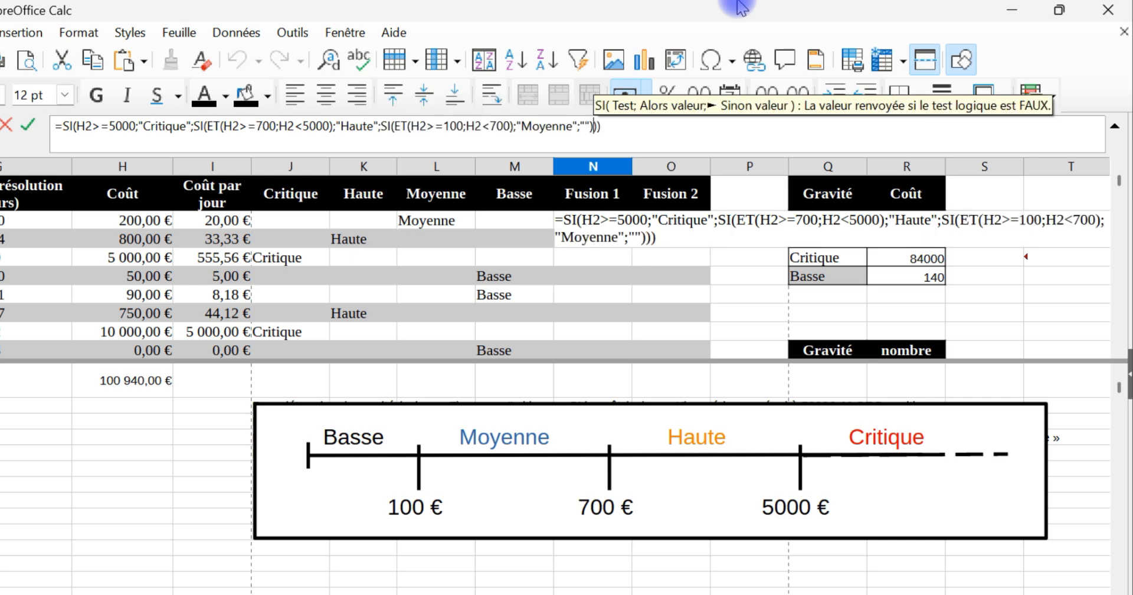
key("Return")
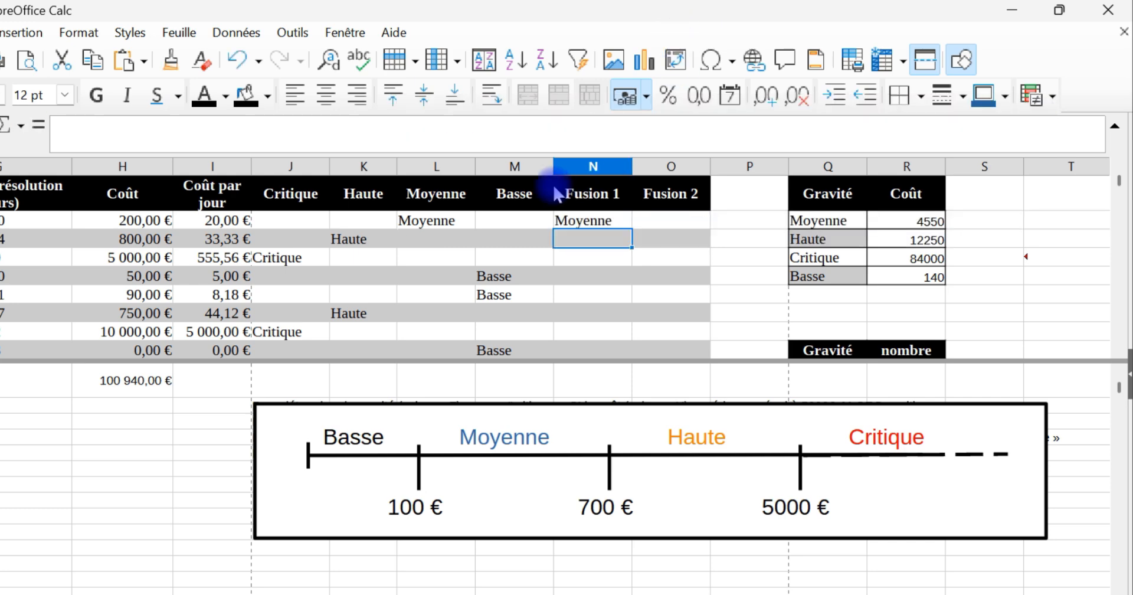
Step: Replace the innermost empty Sinon value in N2 with M2's formula copied without its equals sign, SI(H2<100;"Basse";"")
left_click(503, 220)
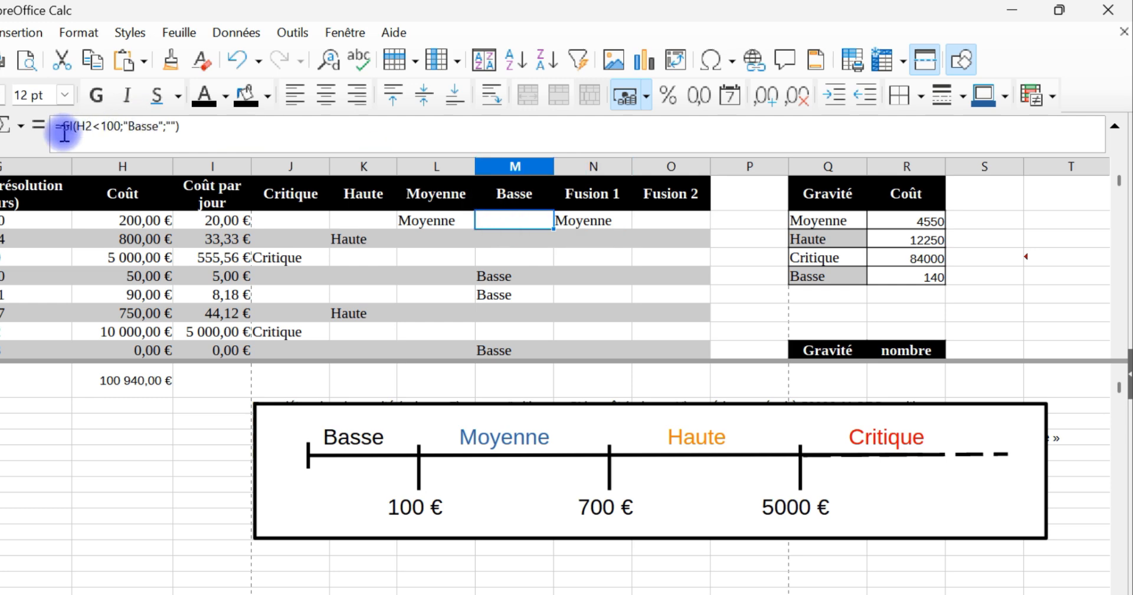
left_click_drag(63, 126, 220, 121)
key("ctrl+c")
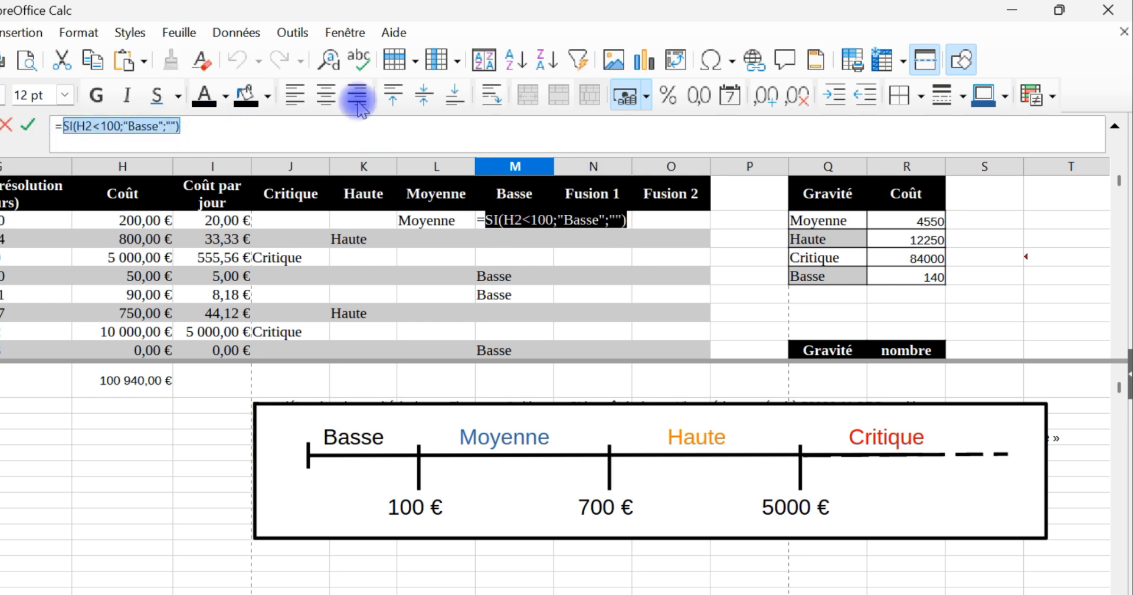
key("Return")
left_click(611, 221)
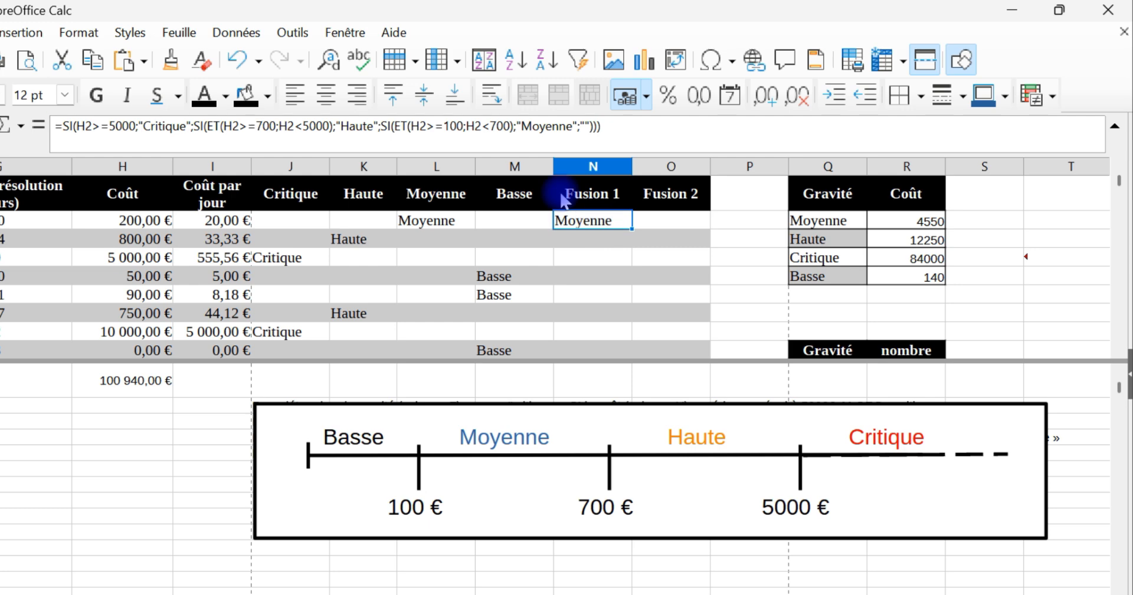
left_click(584, 127)
key("Left")
key("shift+Right")
key("shift+Right")
key("ctrl+v")
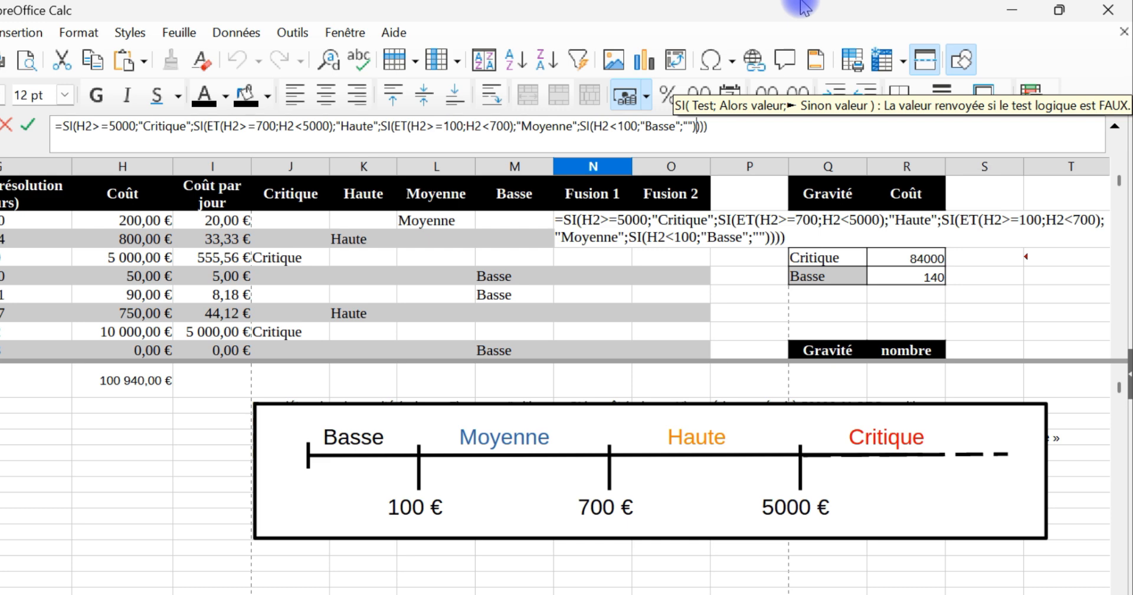
key("Return")
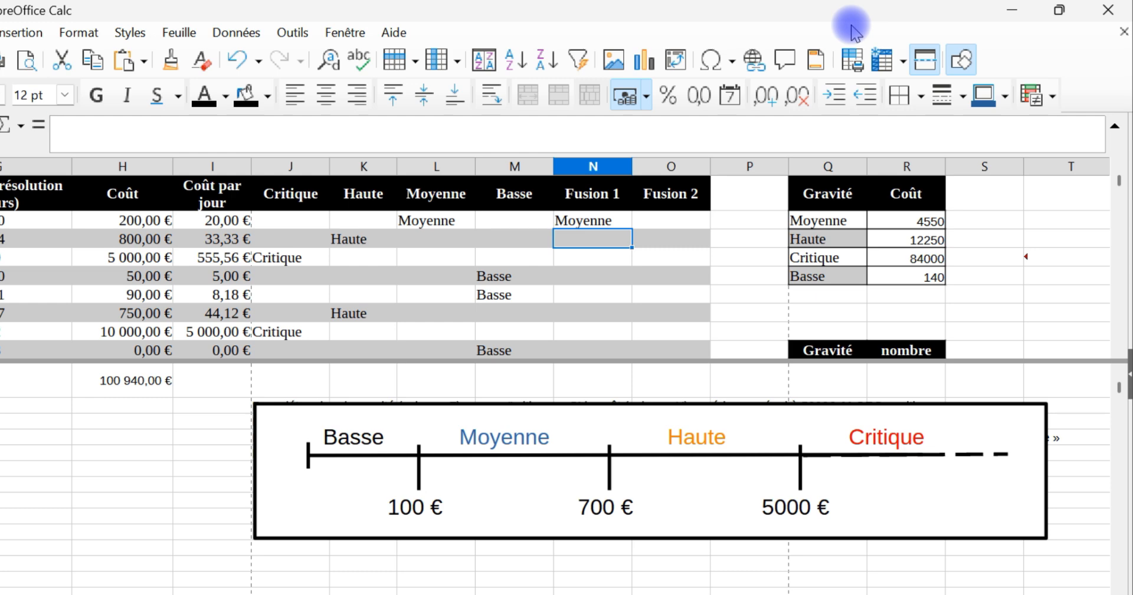
Step: Delete the redundant test SI(H2<100; before "Basse" in the nested formula in N2
left_click(596, 227)
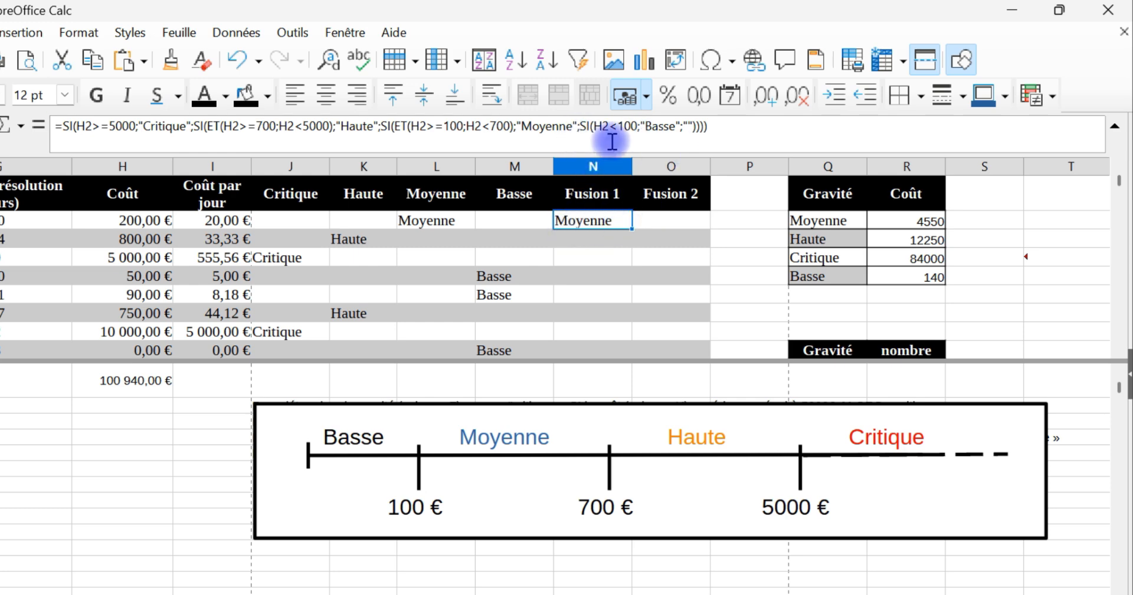
left_click(573, 129)
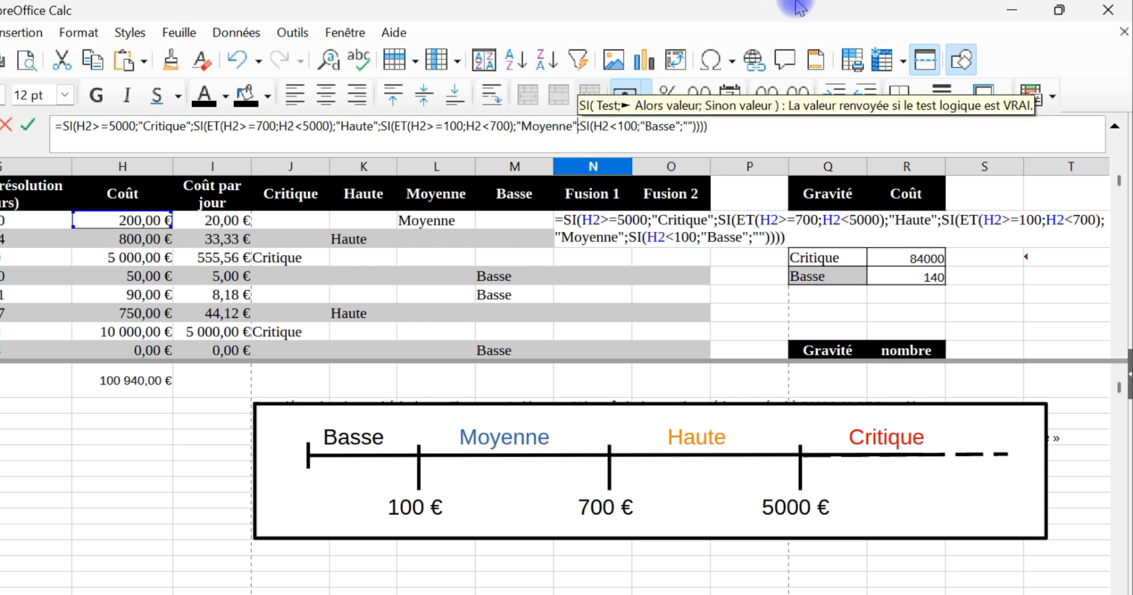
key("Left")
key("Right")
key("Right")
key("Left")
key("Right")
key("shift+Right")
key("shift+Right")
key("shift+Right")
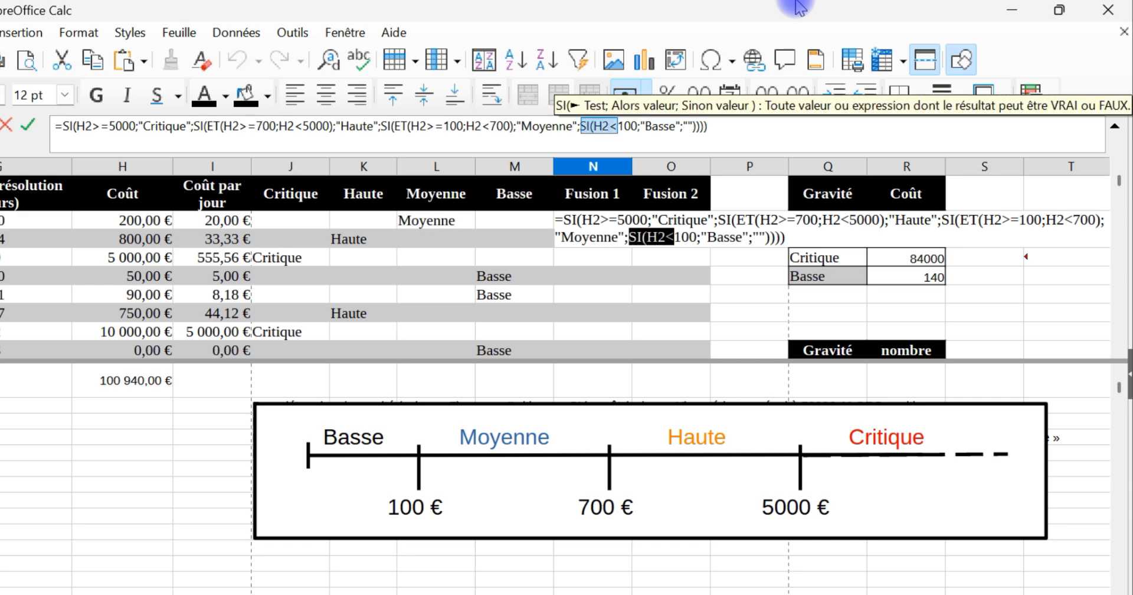
key("shift+Right")
key("shift+Right")
key("shift+Right")
key("shift+Right")
key("Delete")
Step: Remove the ;"" after "Basse" and one surplus closing parenthesis from the N2 formula, then validate it
key("Right")
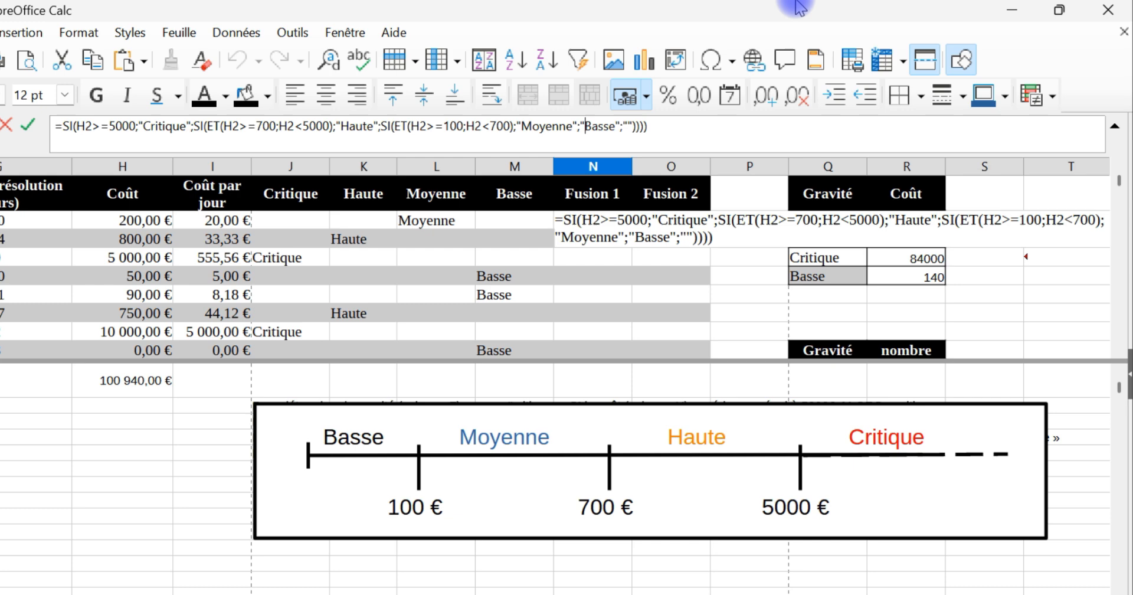
key("Right")
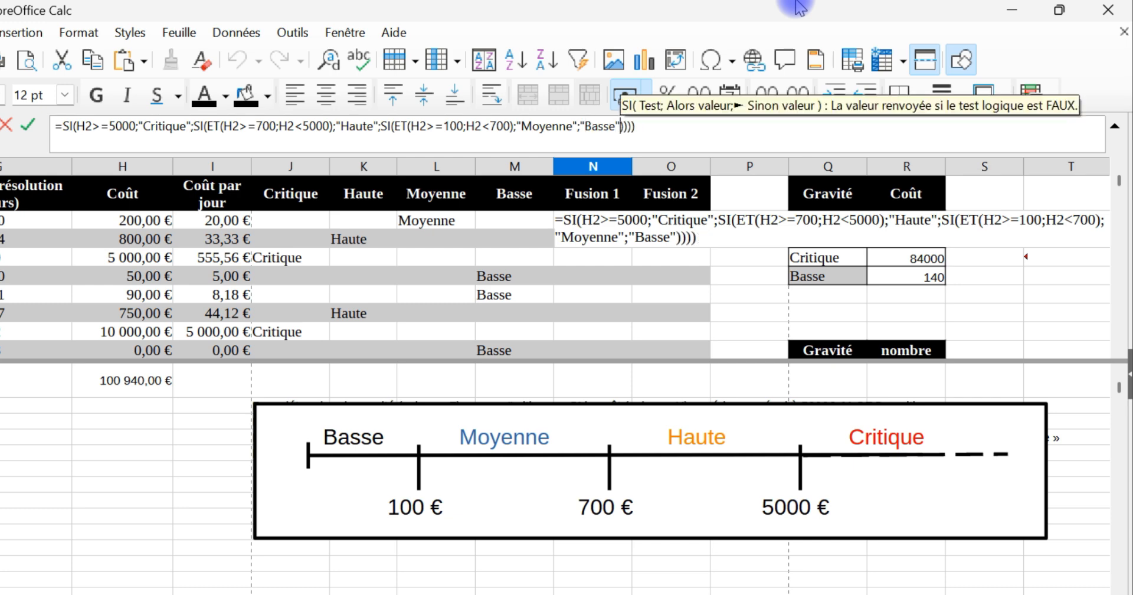
key("shift+Right")
key("shift+Right")
key("shift+Right")
key("shift+Right")
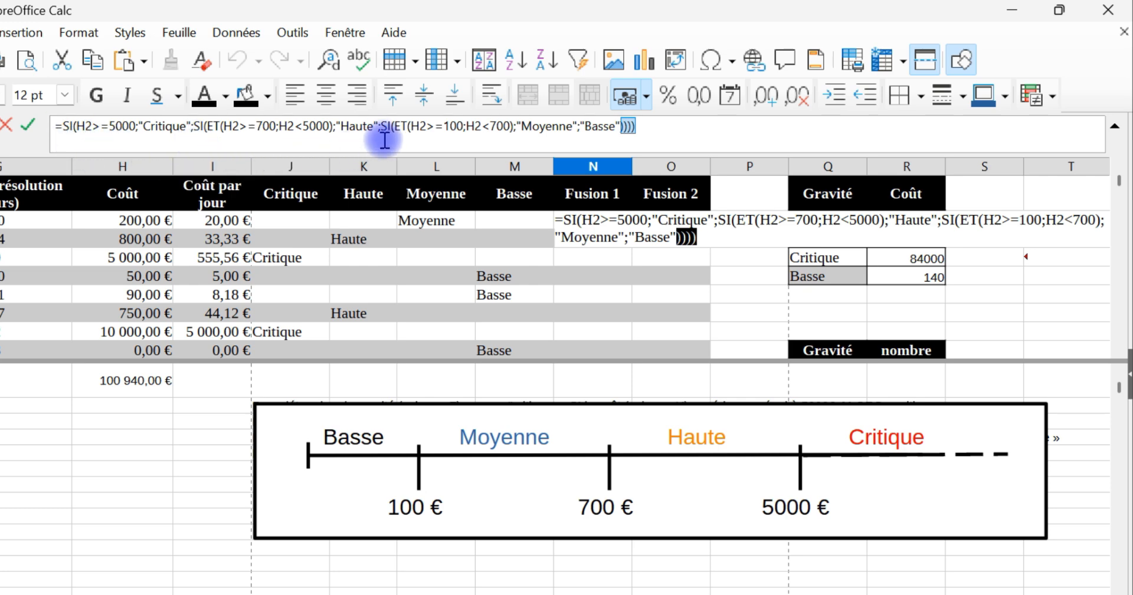
left_click(644, 126)
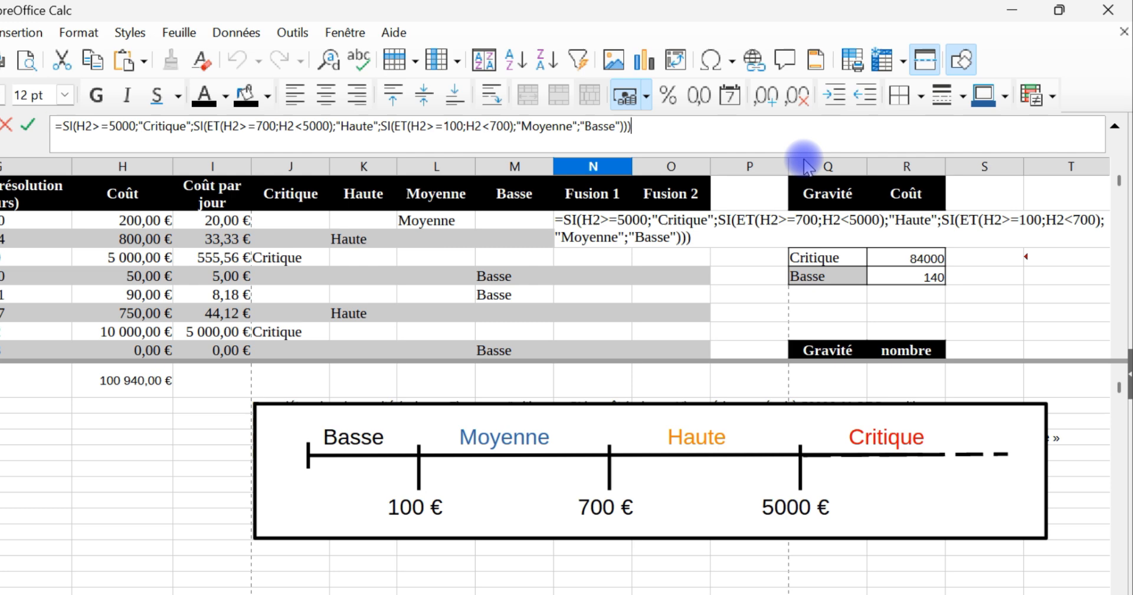
key("Return")
Step: Copy the Fusion 1 formula from N2 into N3:N33, pasting formulas only
left_click(607, 222)
left_click(92, 60)
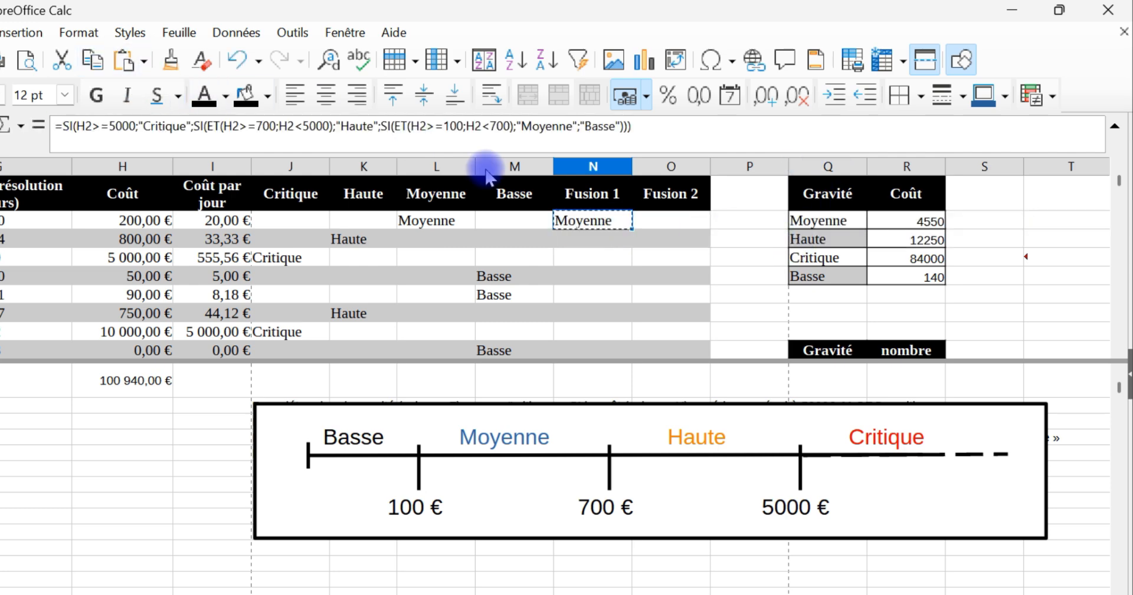
left_click(593, 239)
scroll(637, 283, "down", 4)
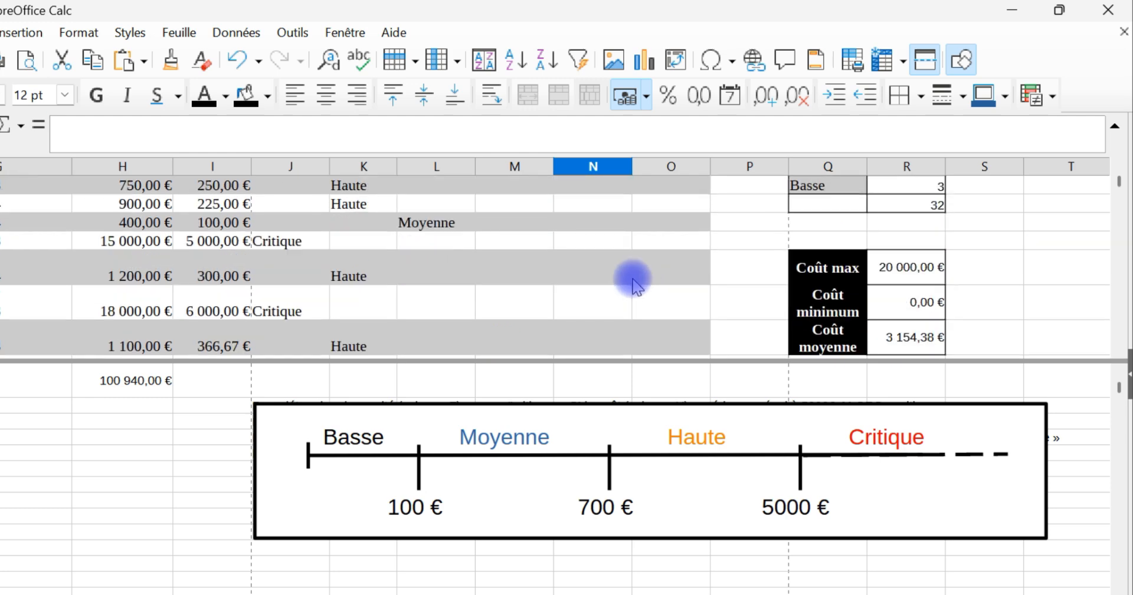
scroll(633, 284, "down", 6)
scroll(631, 270, "up", 2)
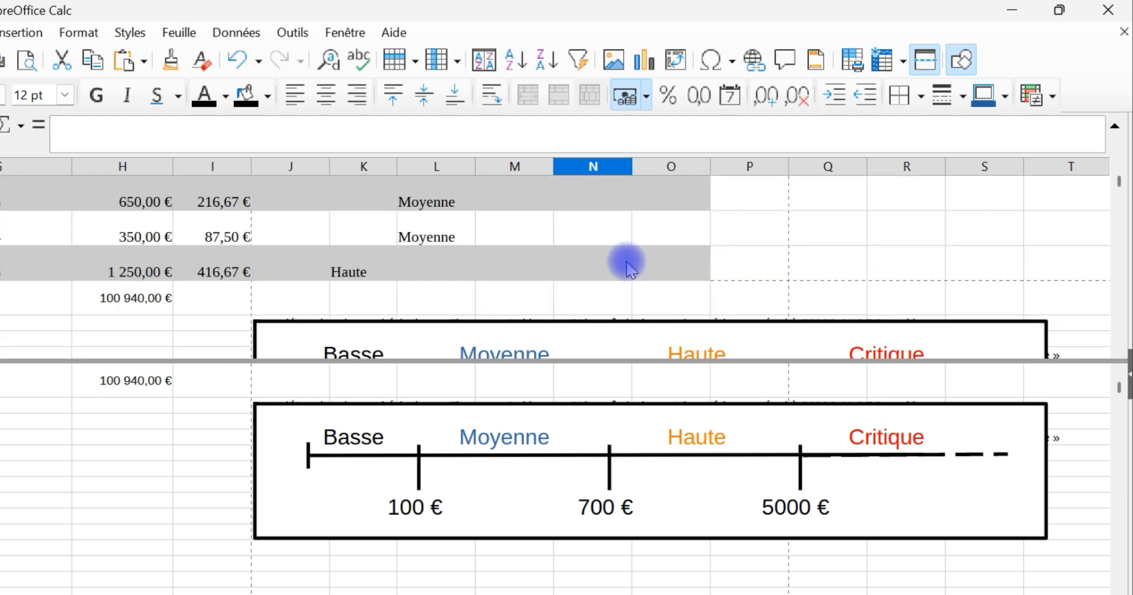
left_click(597, 274, "shift")
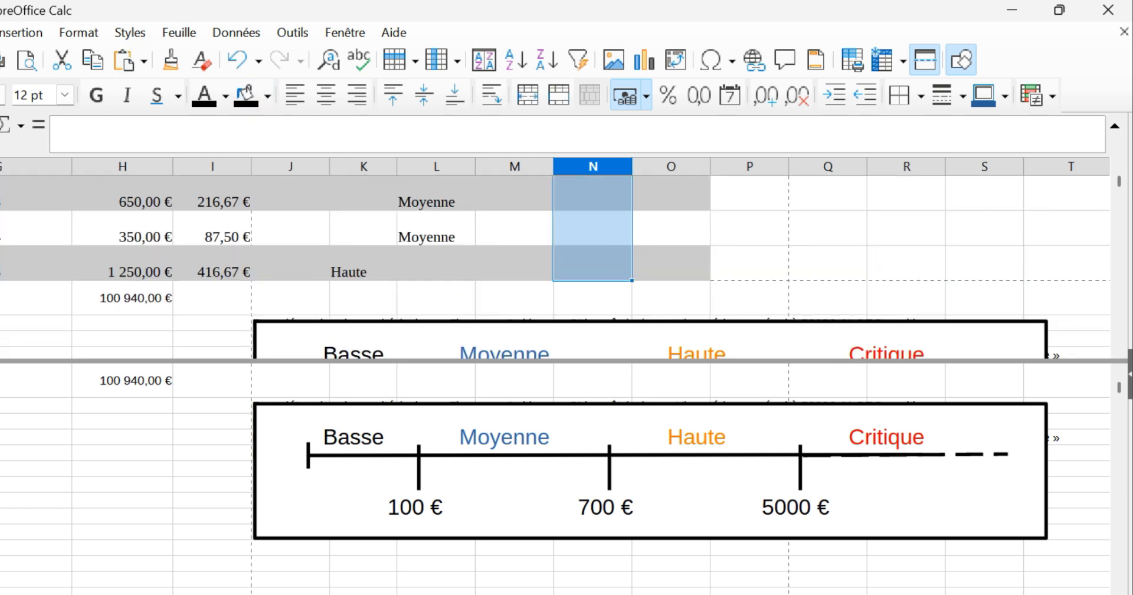
left_click(0, 32)
mouse_move(69, 187)
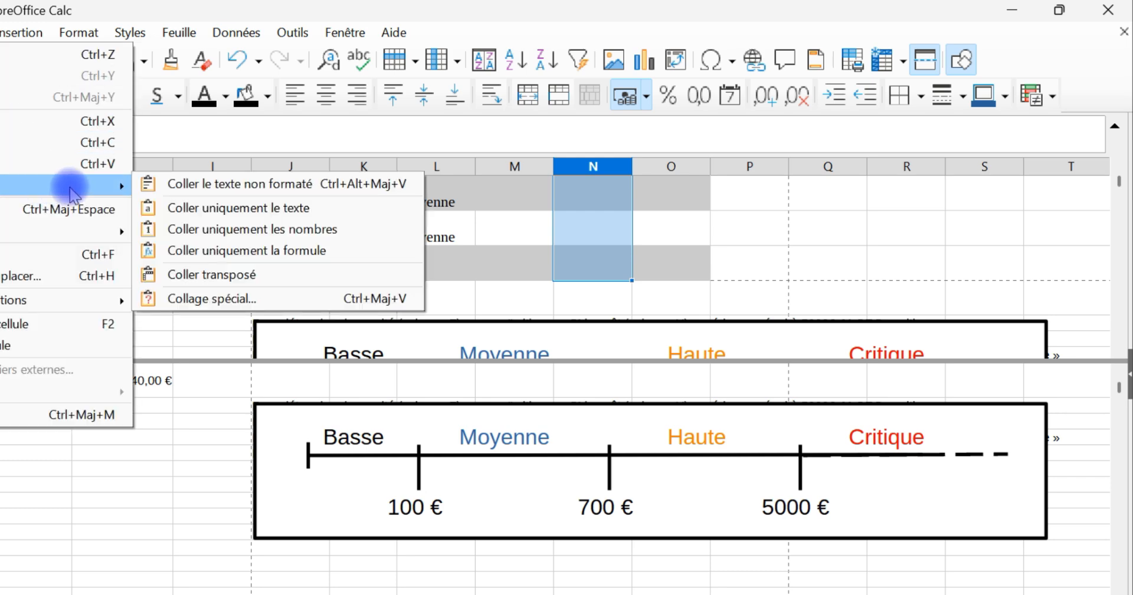
left_click(260, 300)
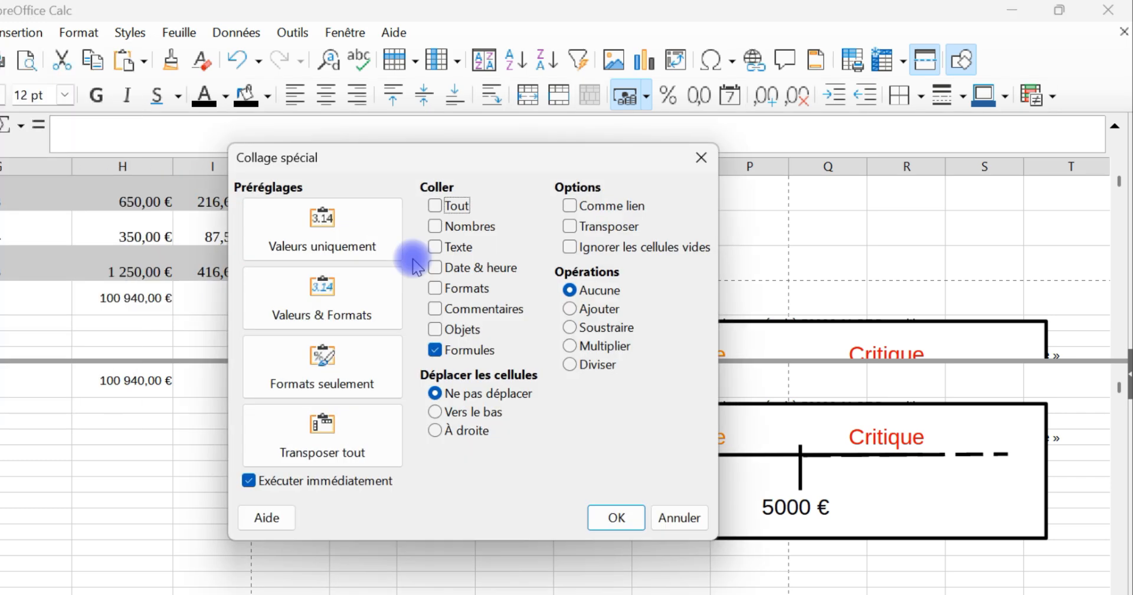
left_click(614, 520)
scroll(651, 249, "up", 1)
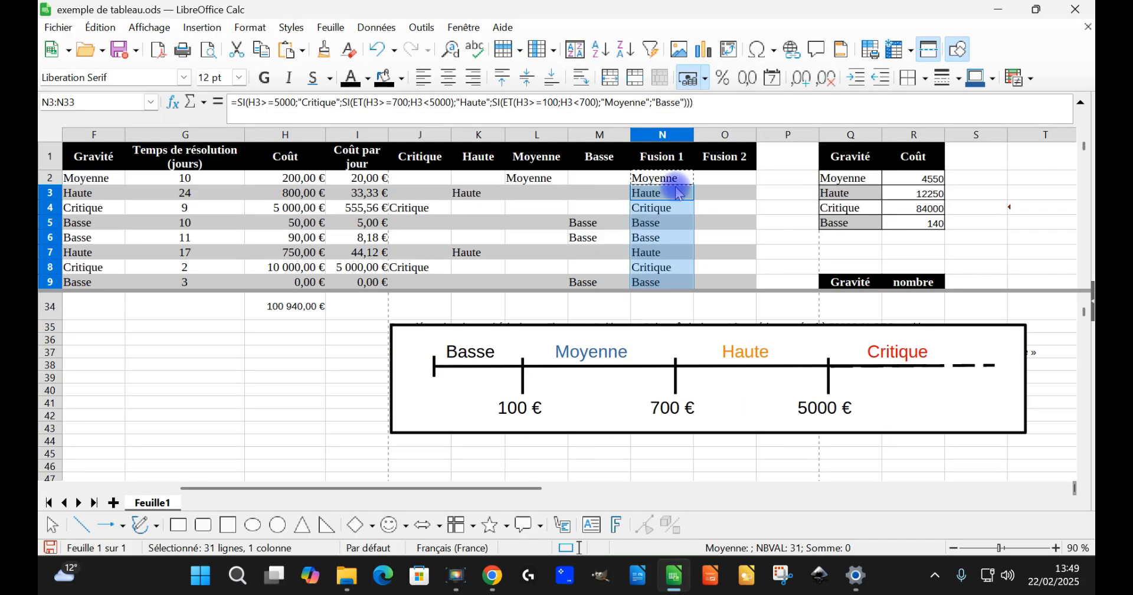
Step: Collapse the formula bar to a single line and select N2 under Fusion 1
left_click(678, 181)
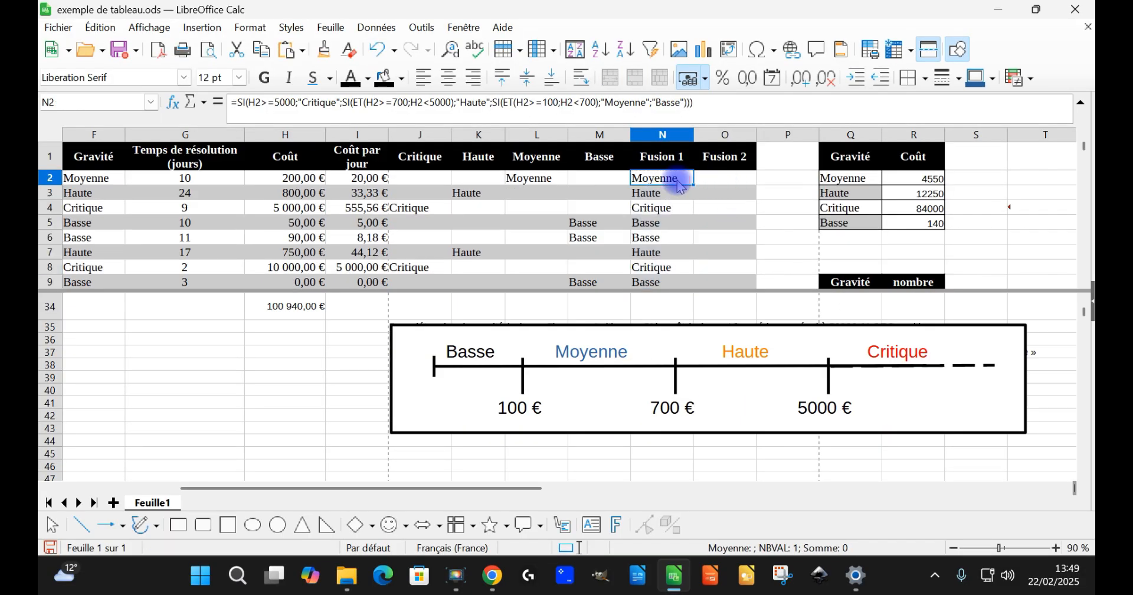
left_click(1082, 102)
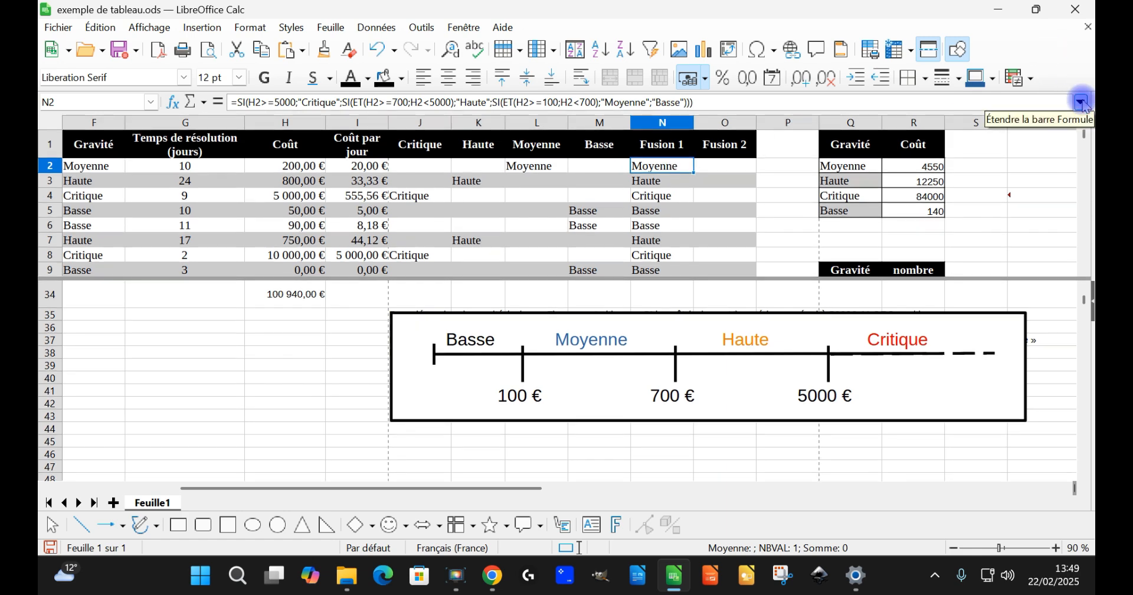
left_click(1081, 102)
left_click(1082, 102)
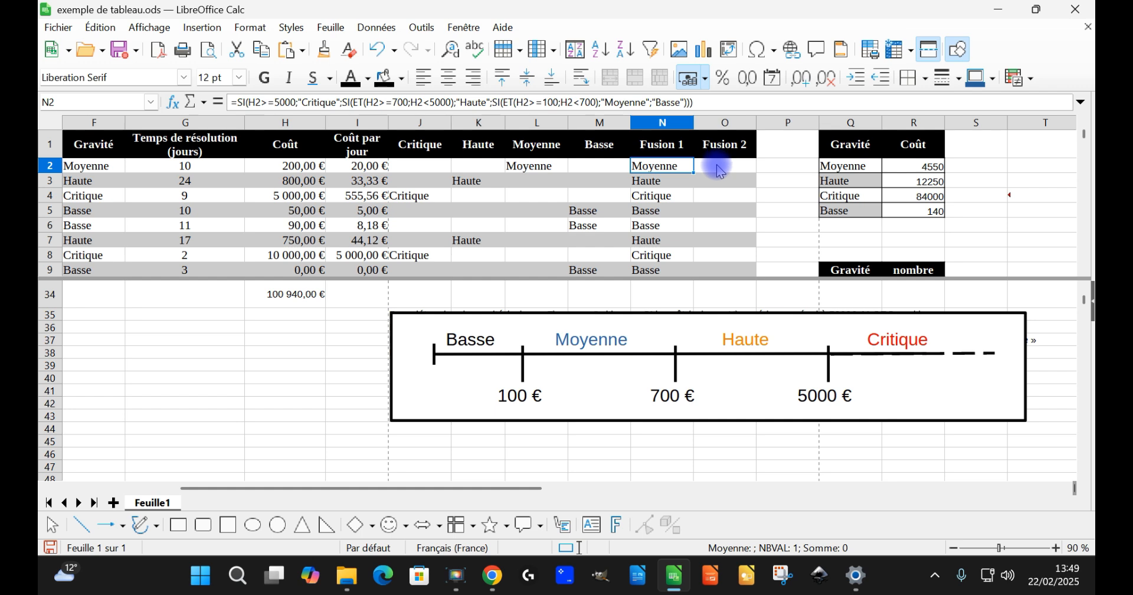
left_click(718, 171)
left_click(680, 171)
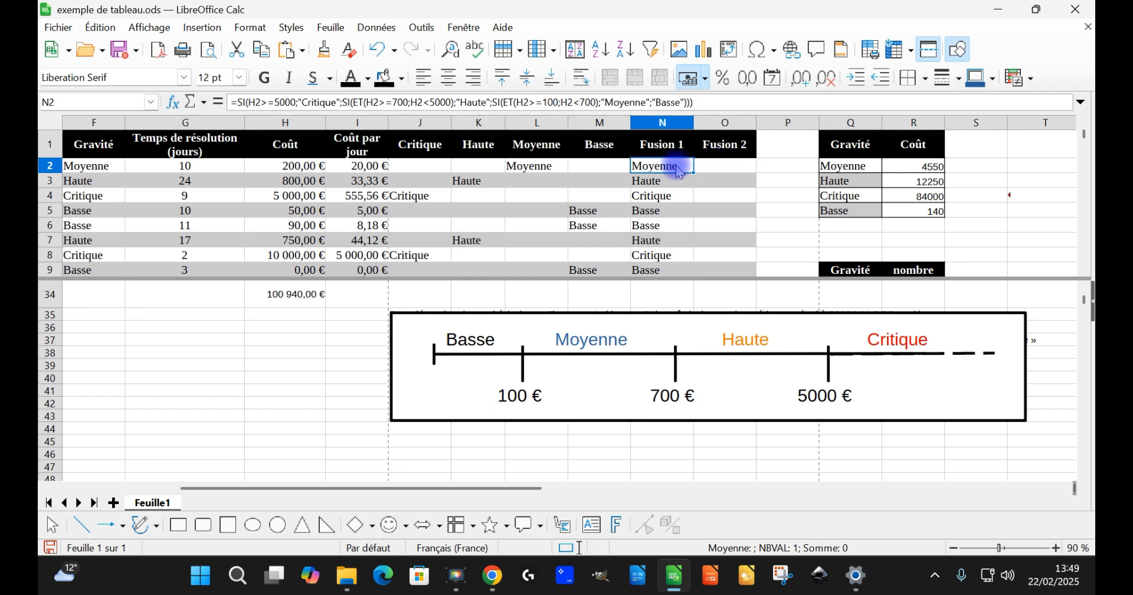
key("Escape")
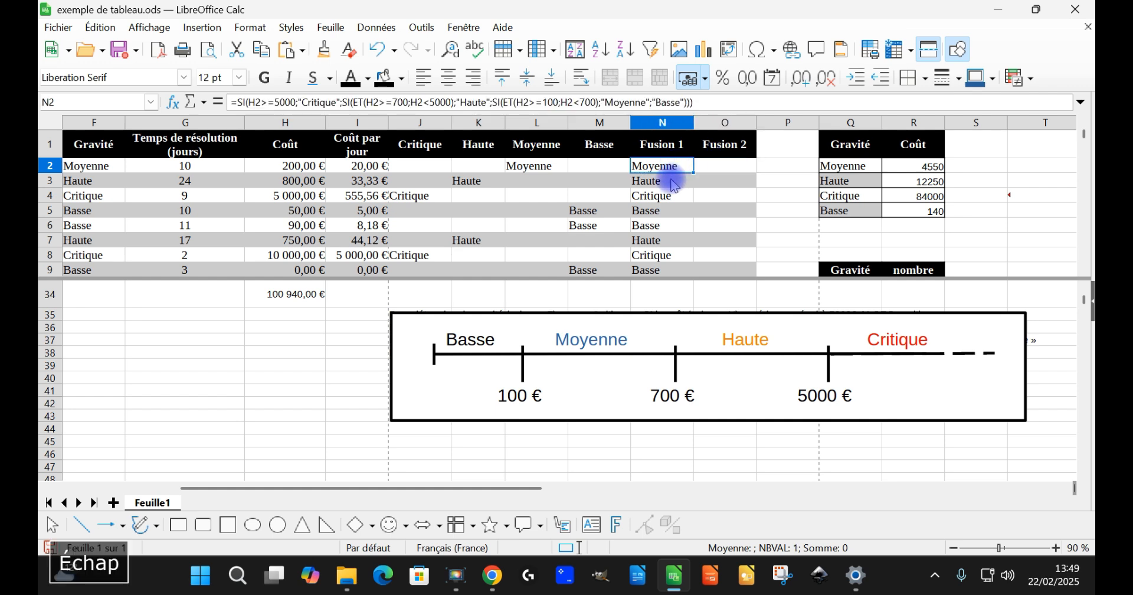
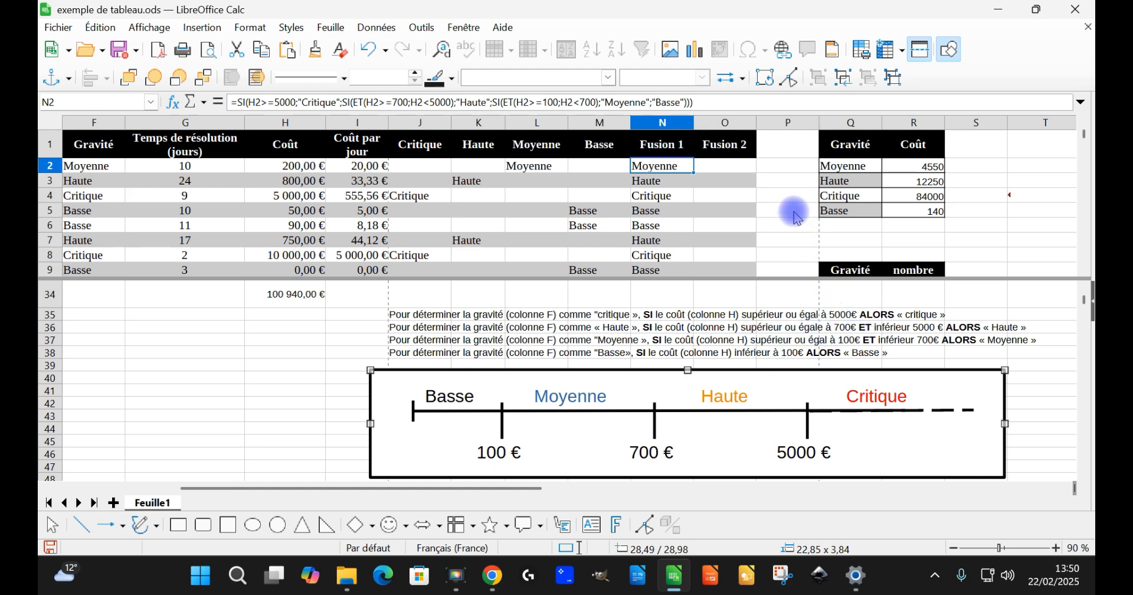
Step: Start a SI formula in O2 under Fusion 2 that tests H2>=5000 and returns "Critique"
left_click(721, 165)
left_click(413, 99)
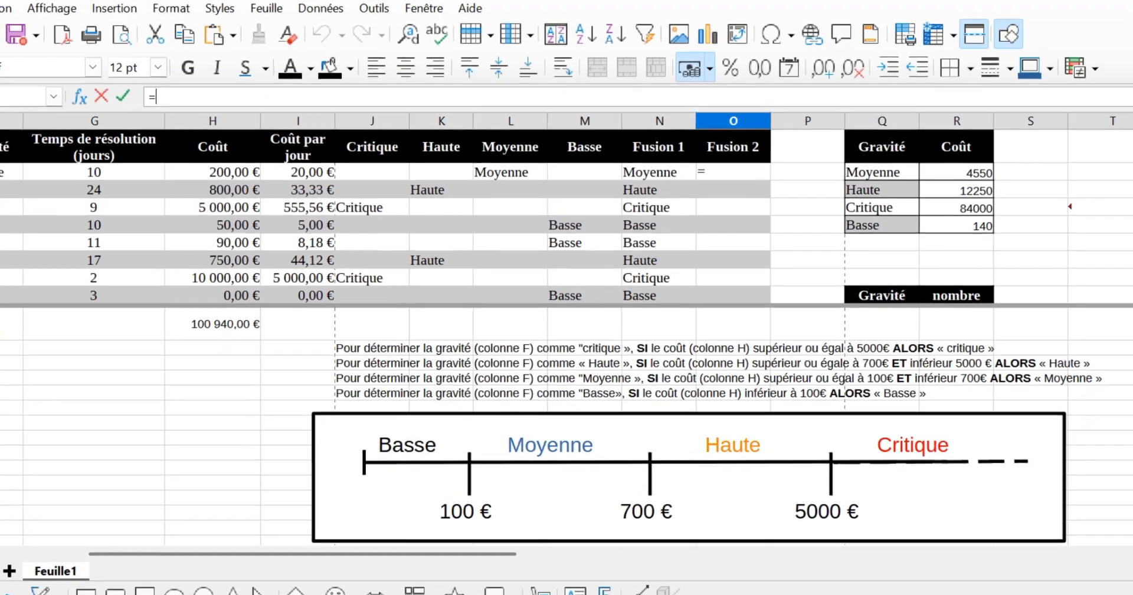
type("=si")
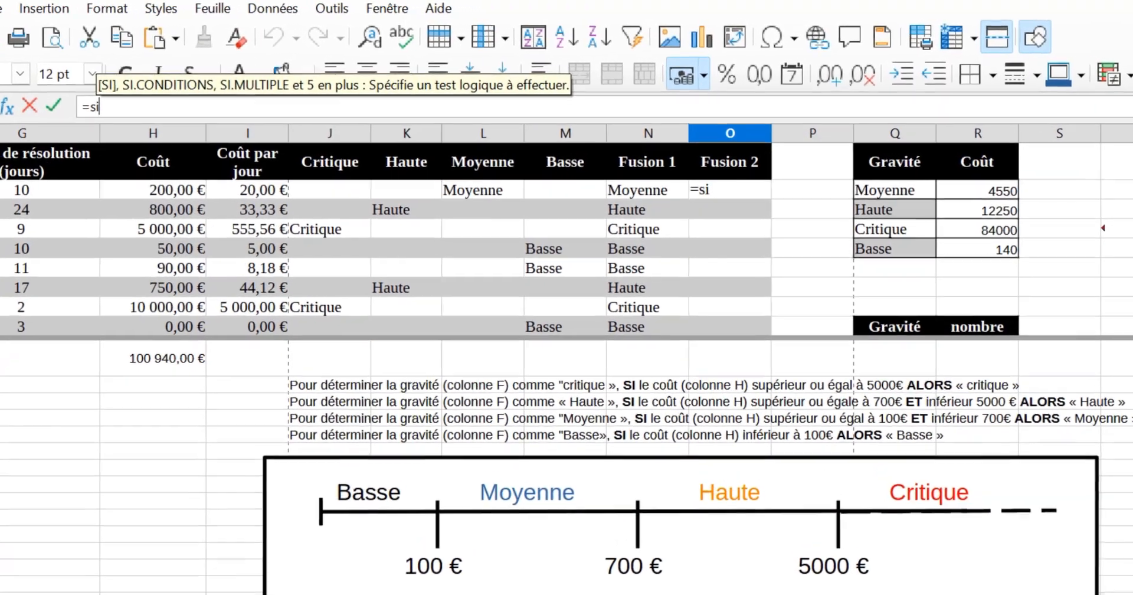
key("Return")
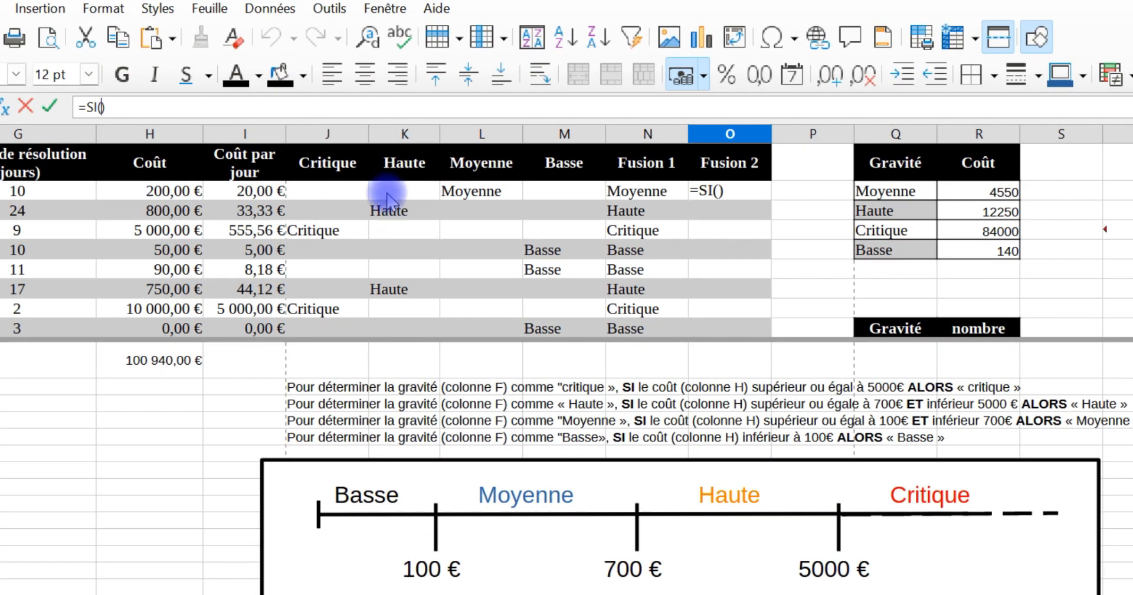
left_click(177, 191)
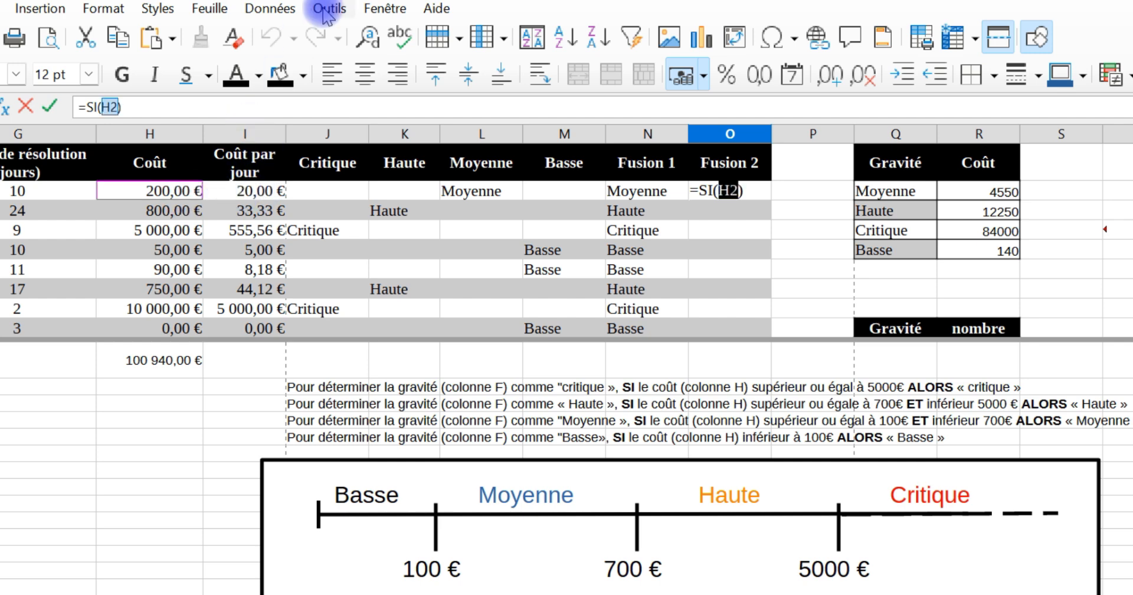
type(">=5000")
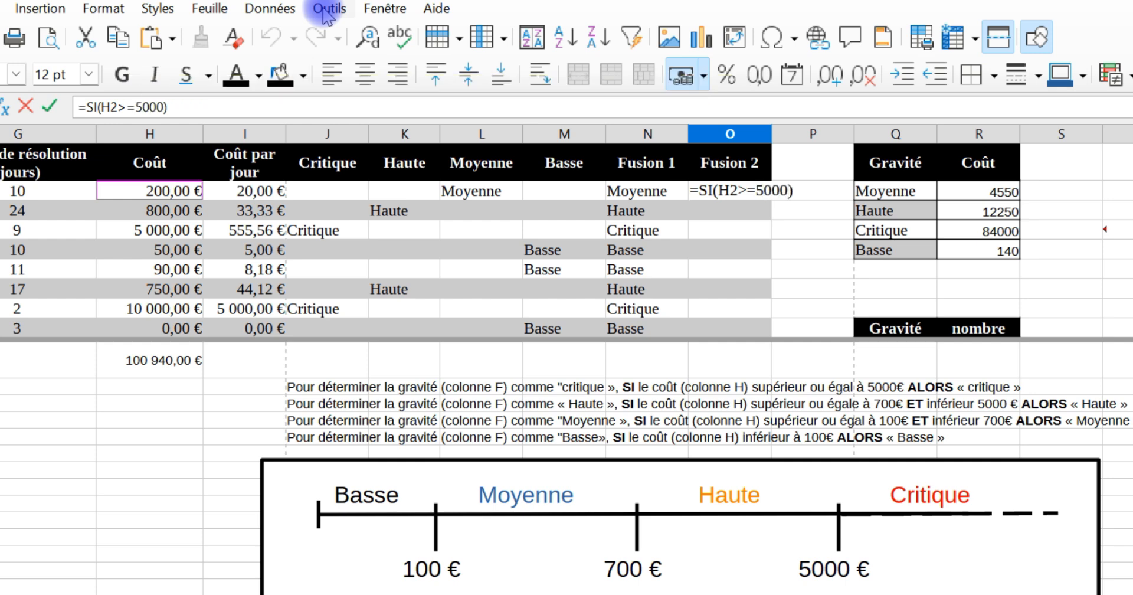
type(";\"Crit")
type("ique")
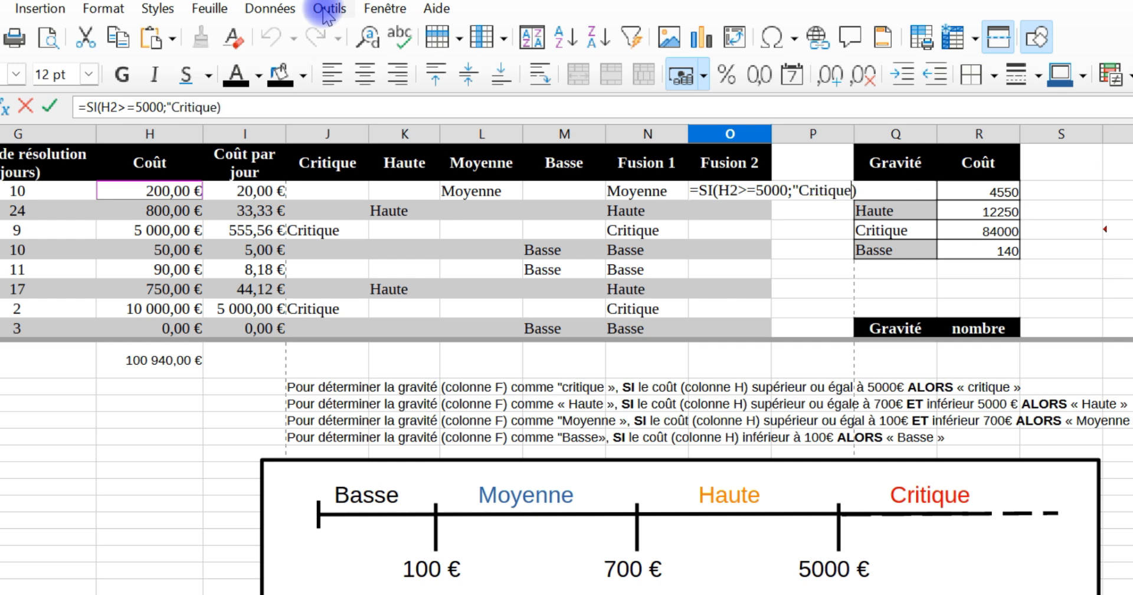
type("\"")
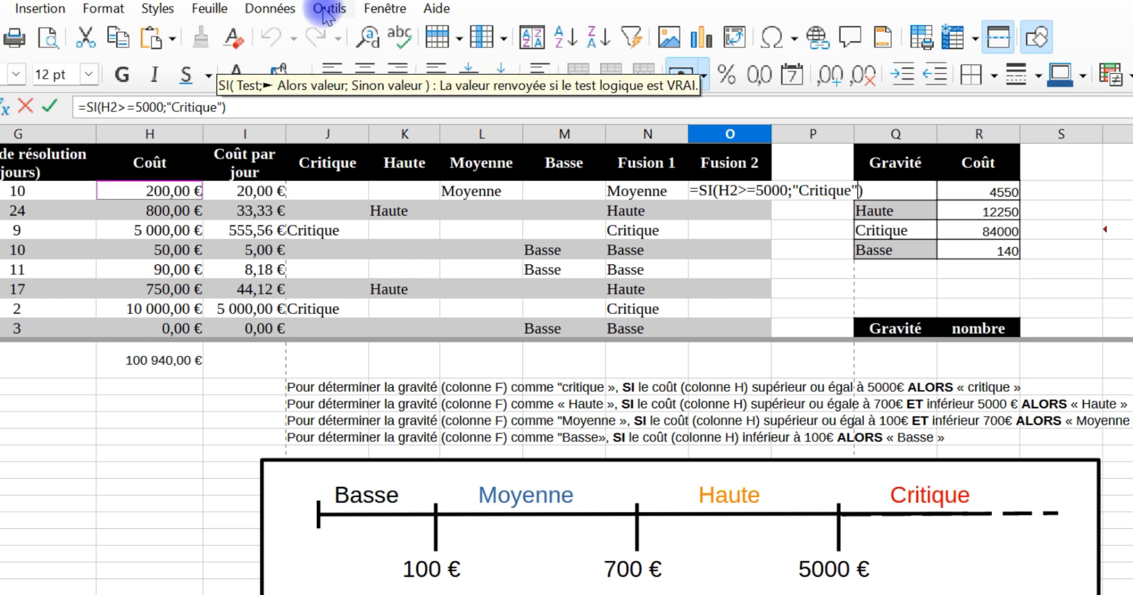
type(";")
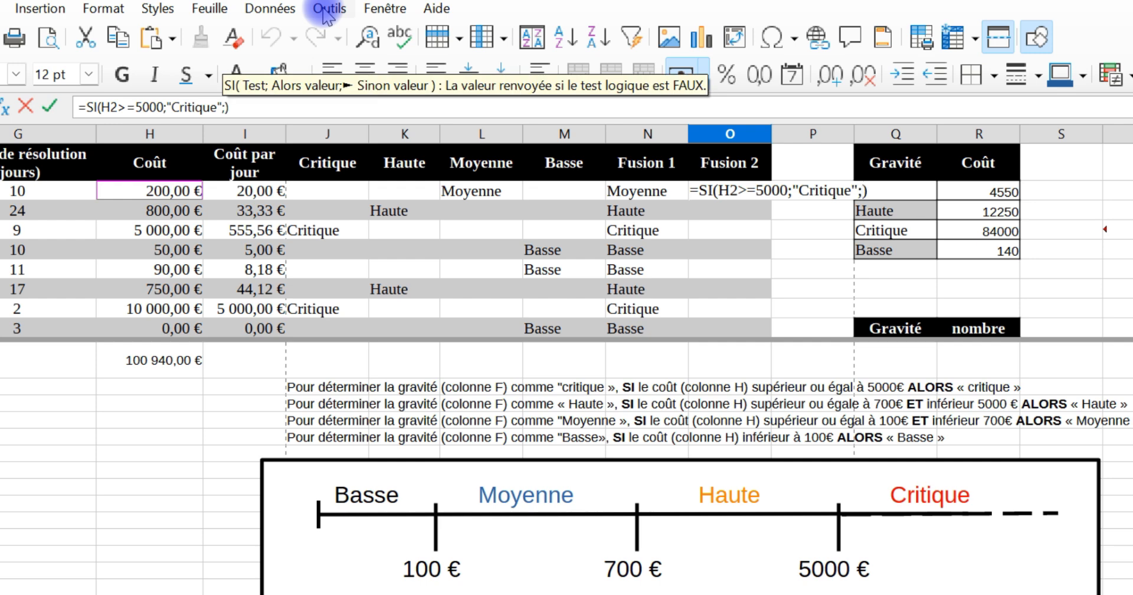
type("si")
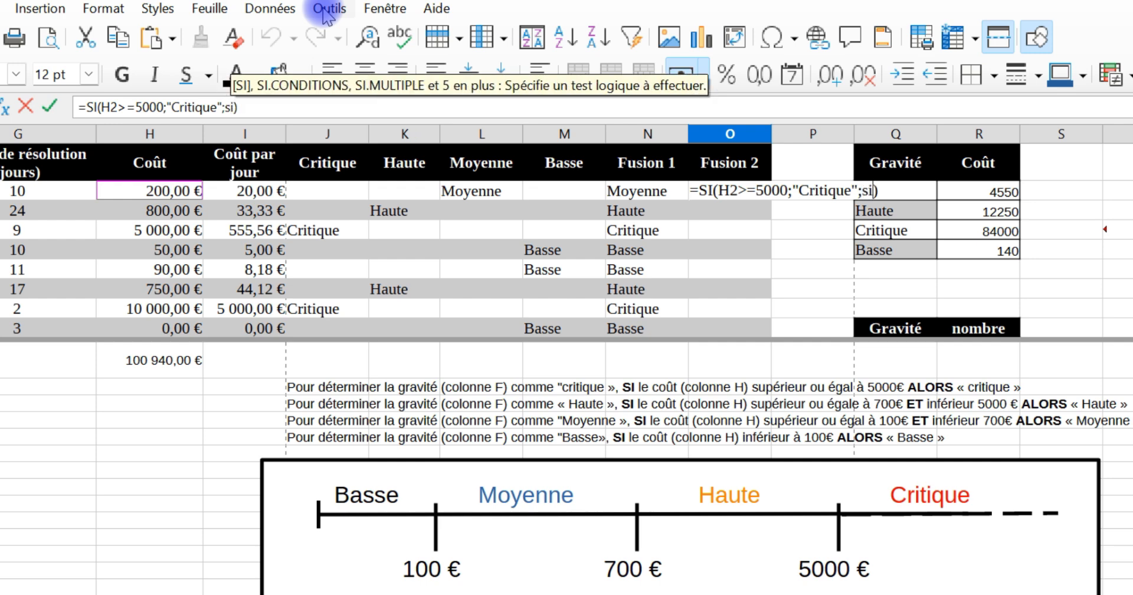
type("(")
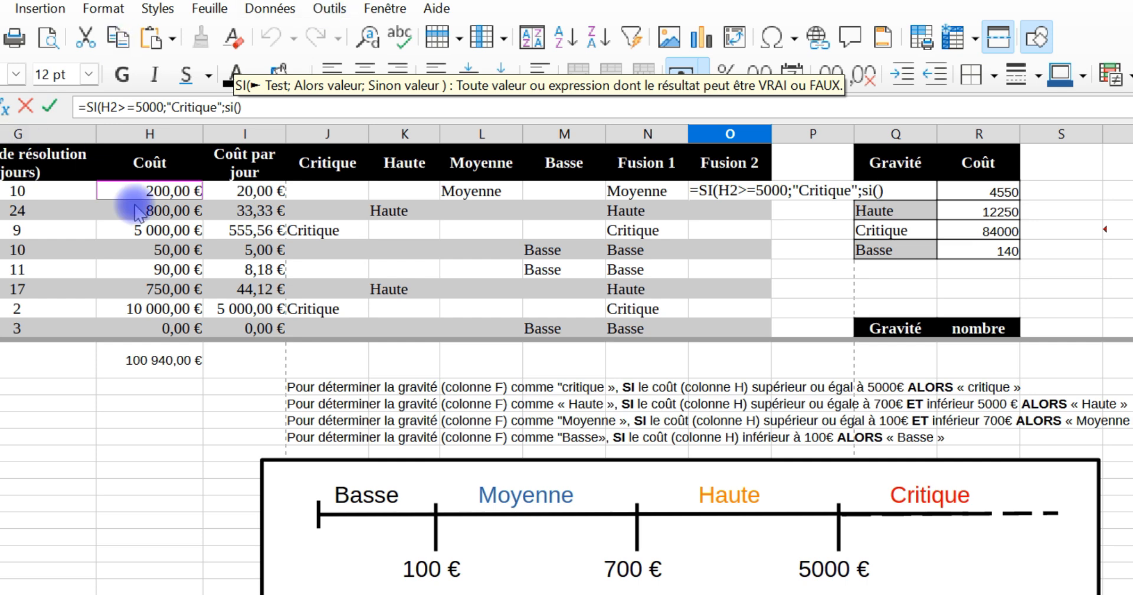
Step: Nest a second SI as the otherwise value in the O2 formula, testing H2>=700 and returning "Haute"
left_click(159, 192)
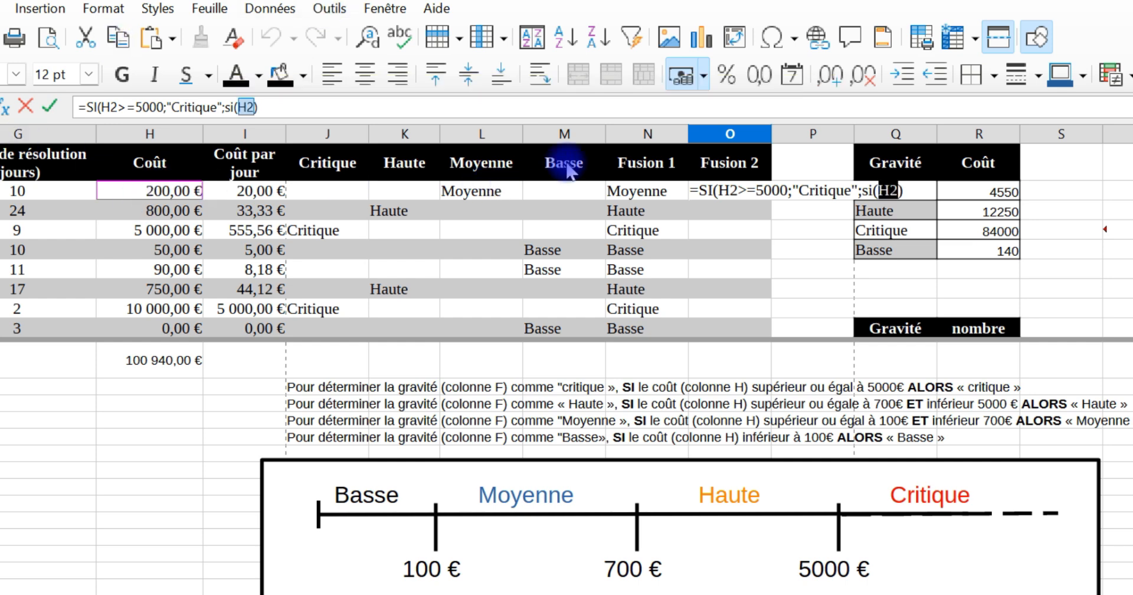
type("<")
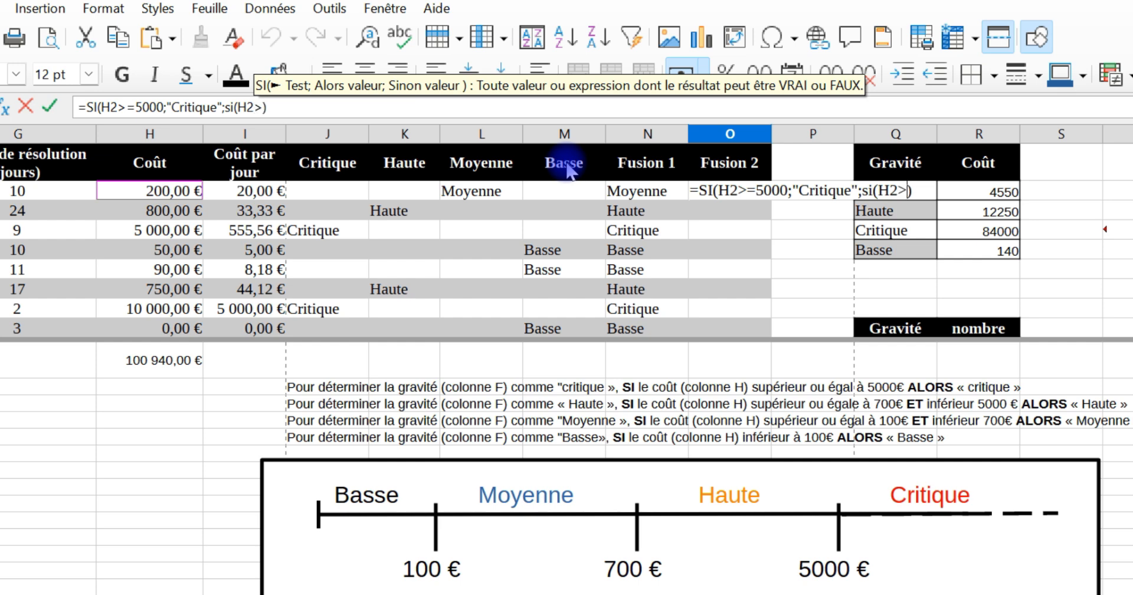
type("=")
type("700")
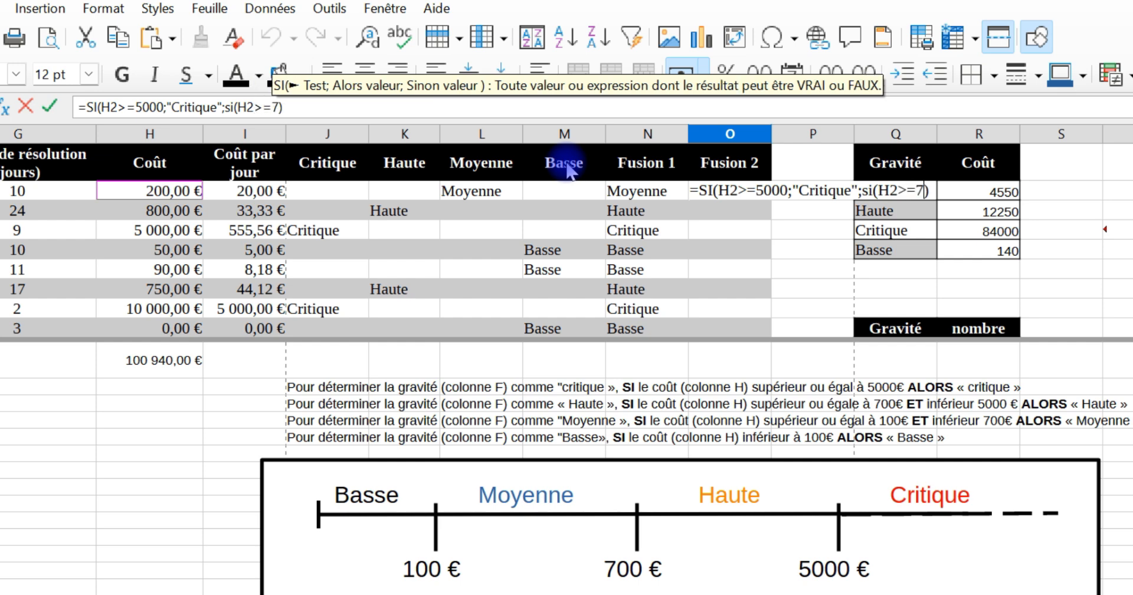
type(";")
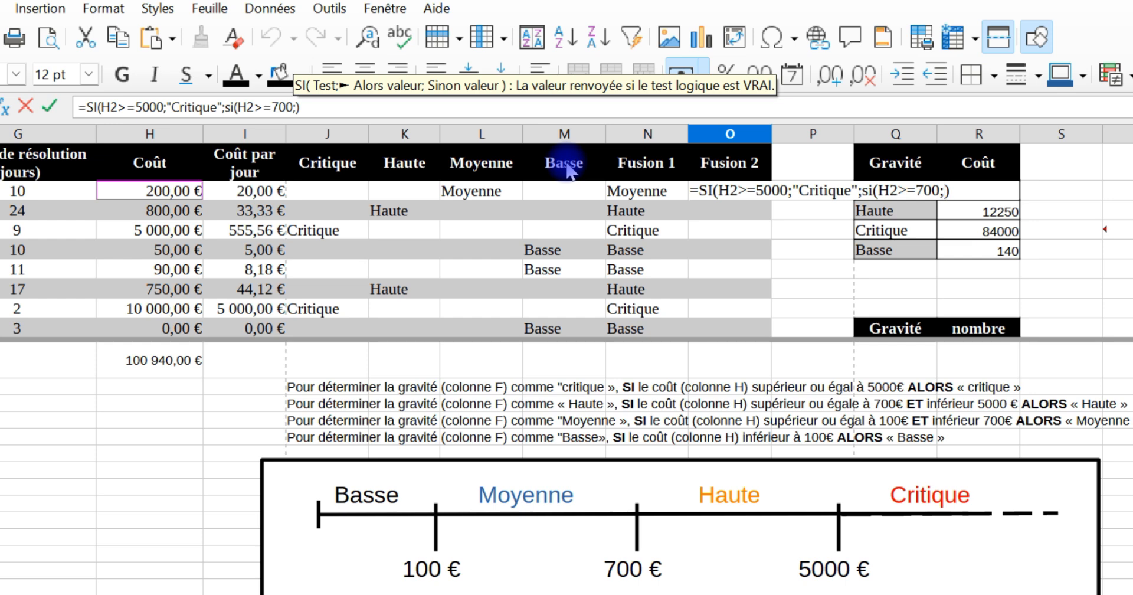
type("\"Haute\"")
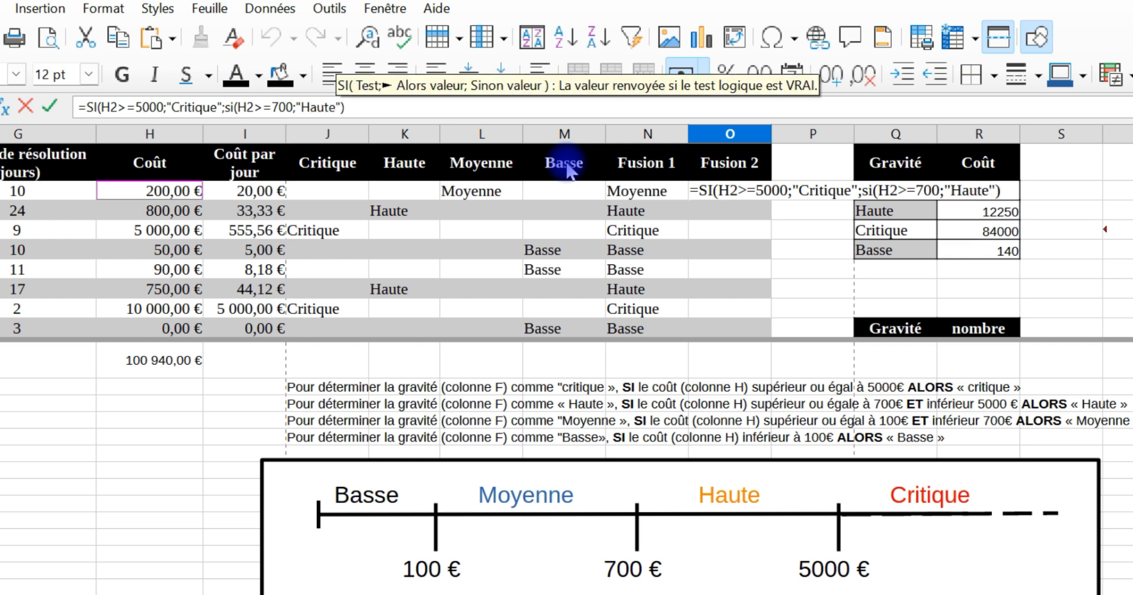
type(";")
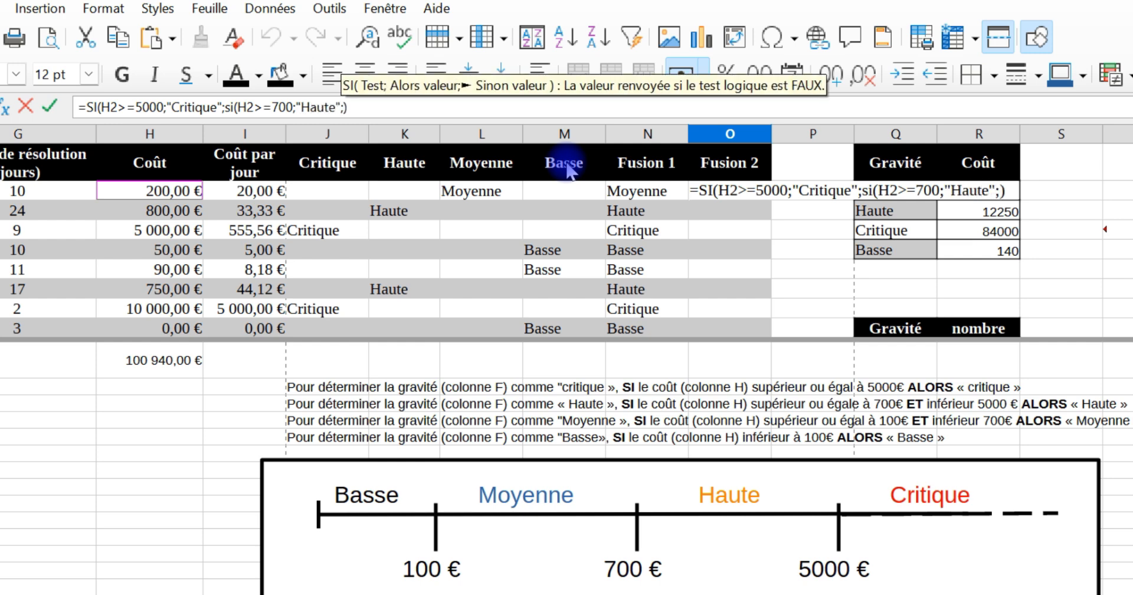
type("si")
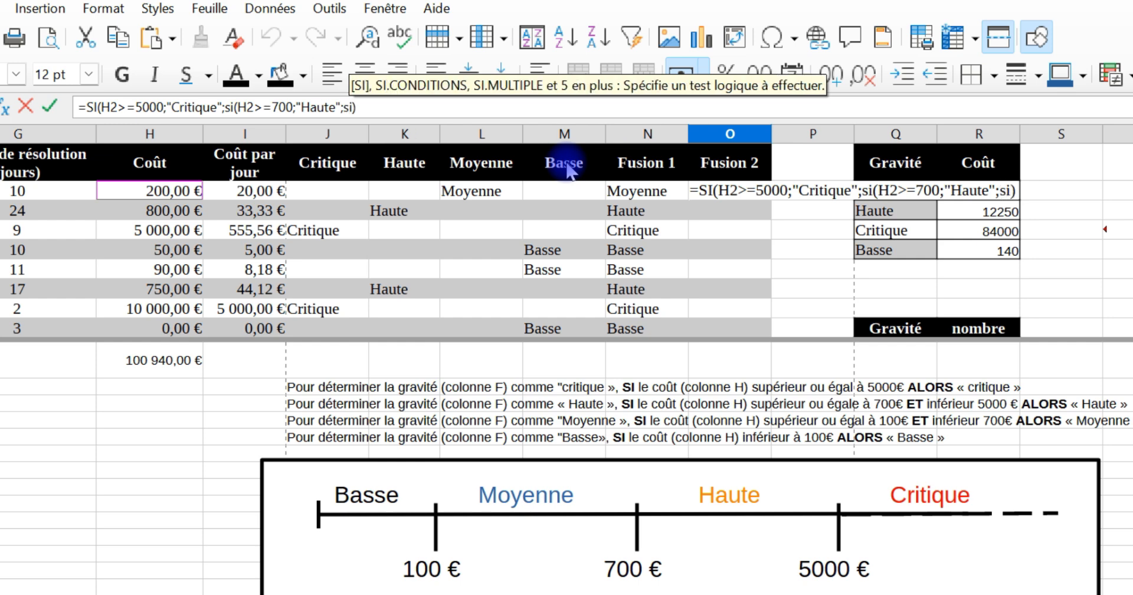
Step: Nest a third SI after "Haute" in the O2 formula with the test H2>=100 and a separator after it
key("Return")
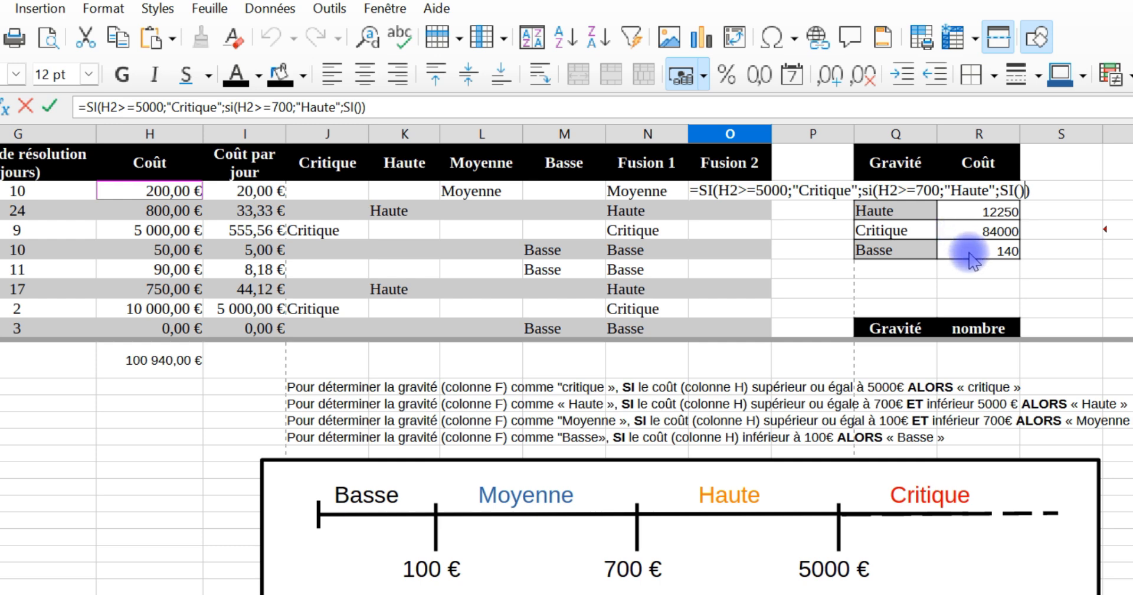
left_click(1020, 190)
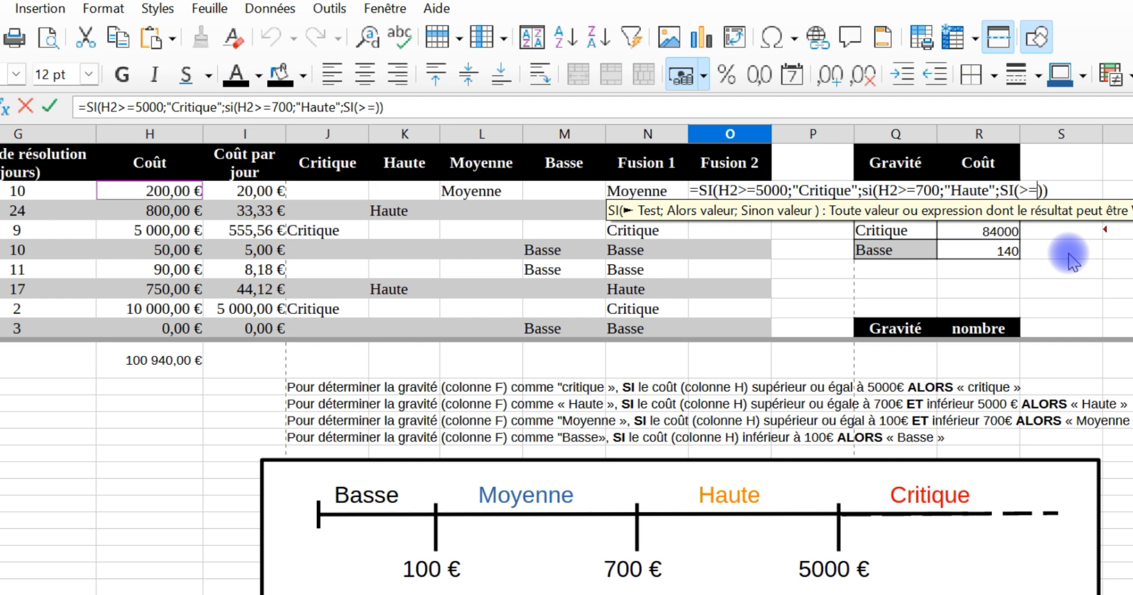
type("100")
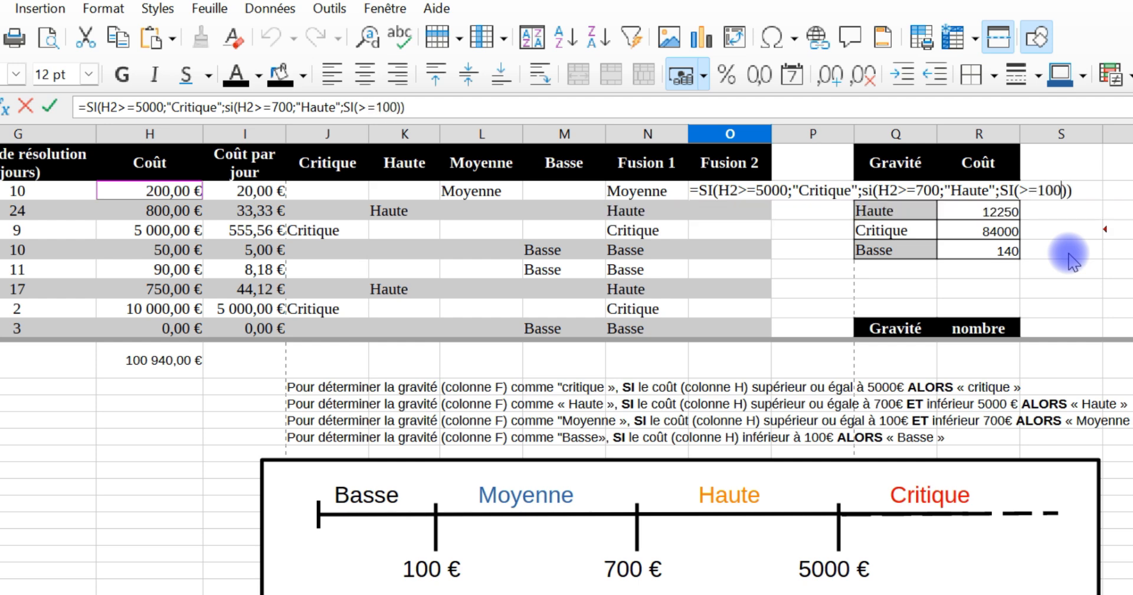
left_click(1019, 190)
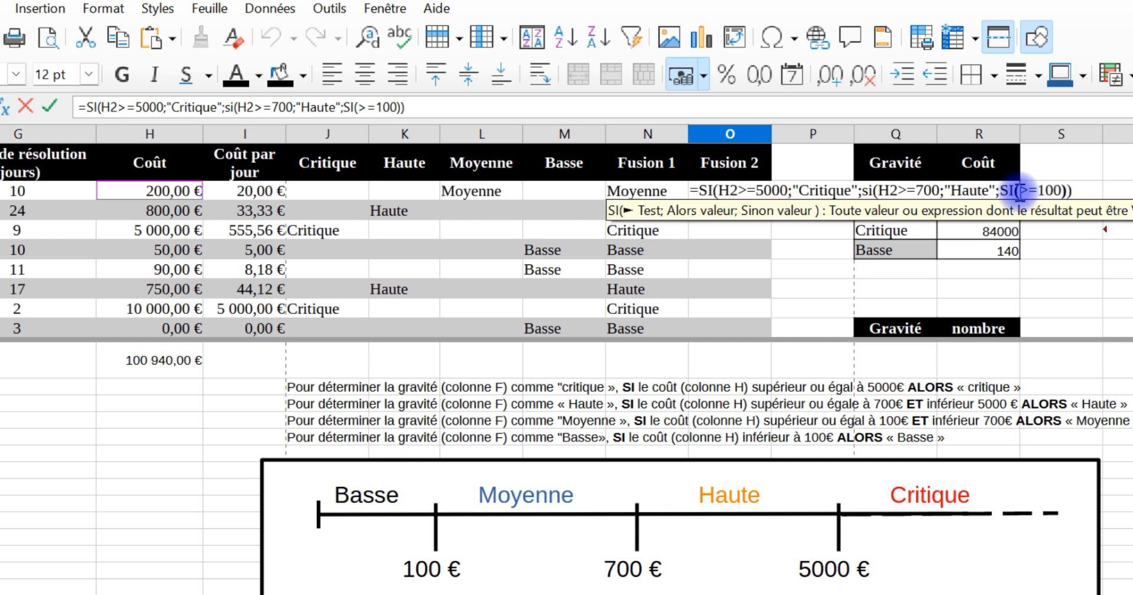
left_click(194, 192)
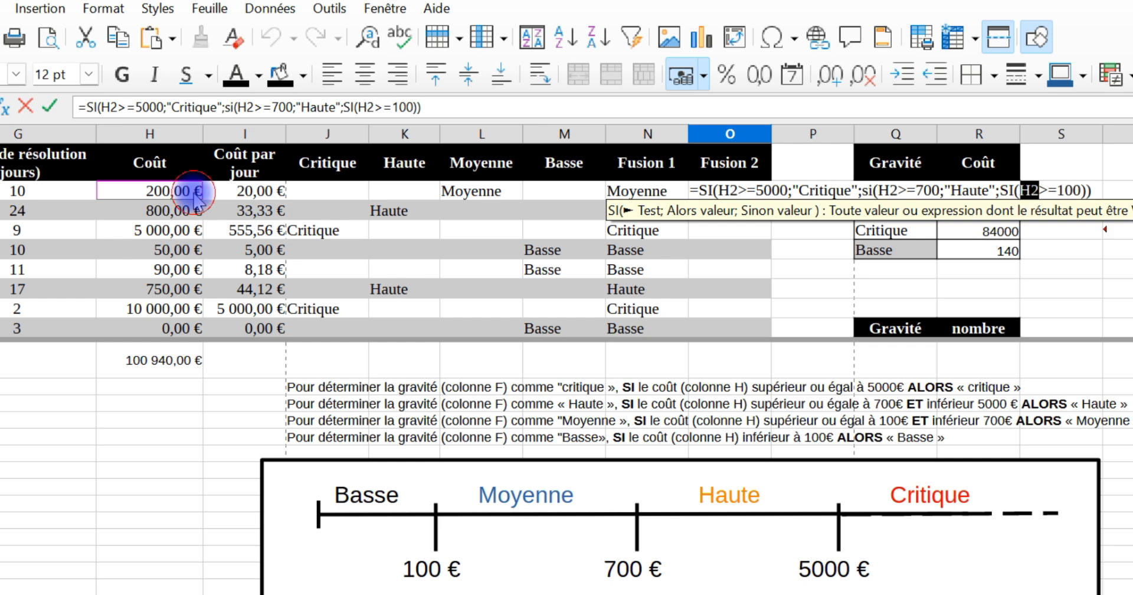
left_click(1079, 190)
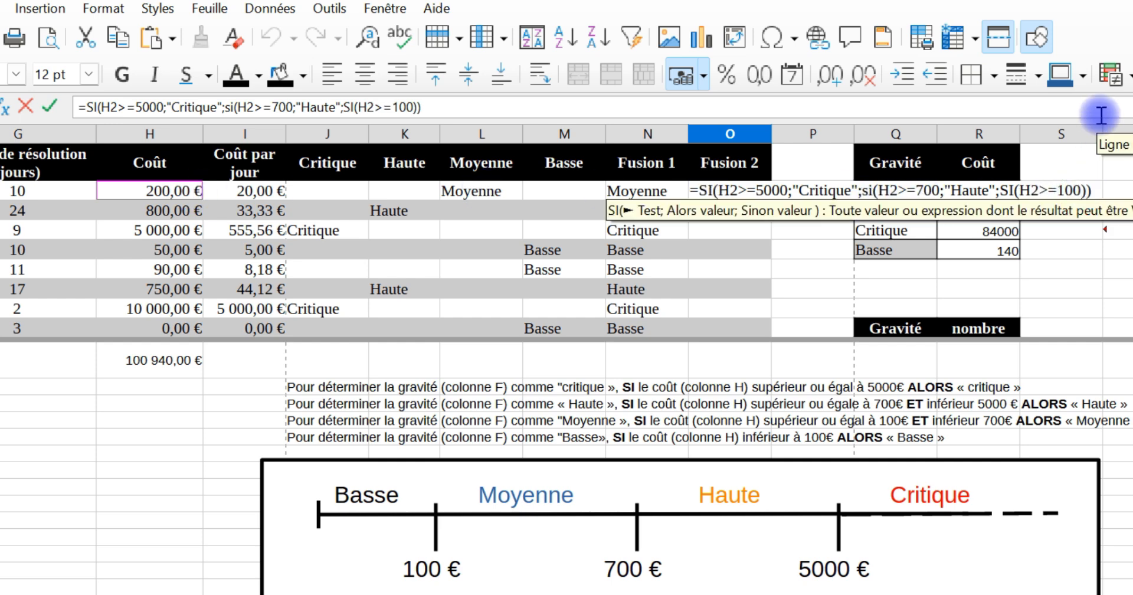
type(";")
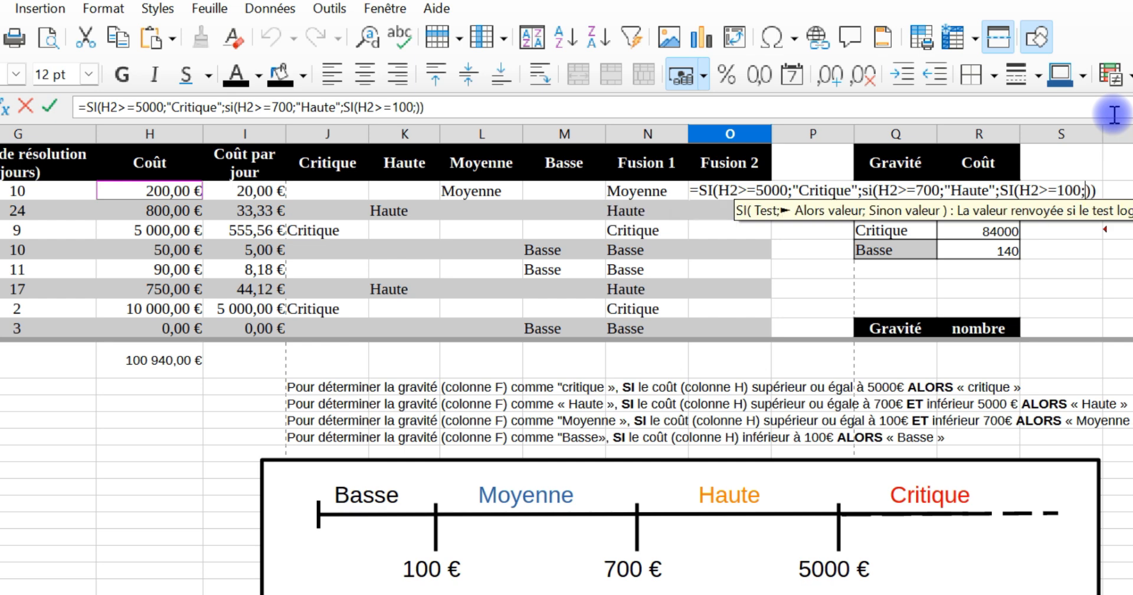
type("\"")
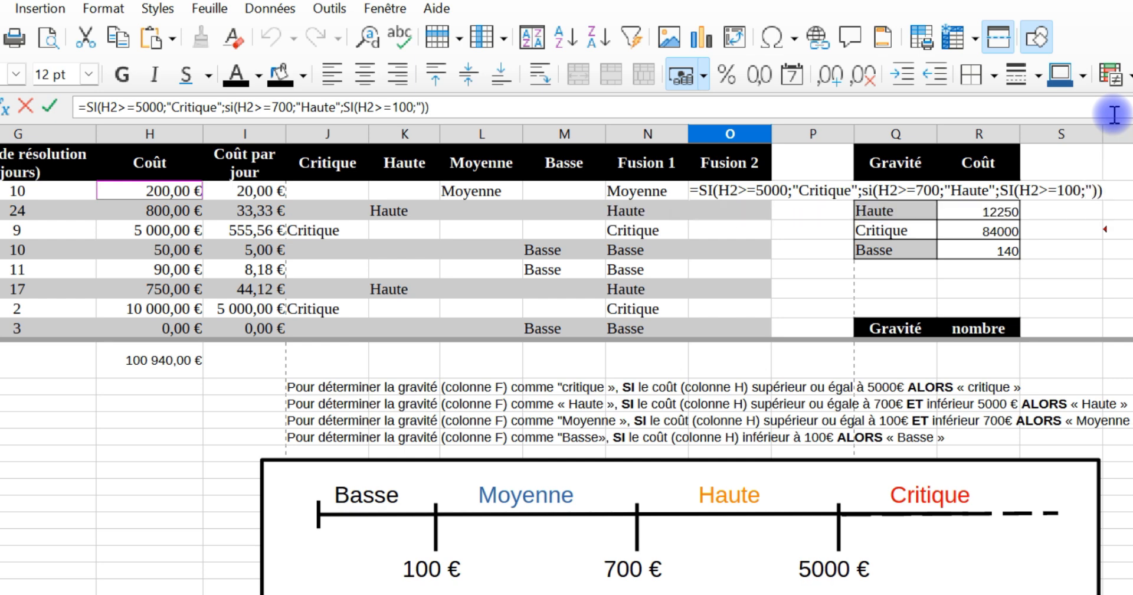
type("Basse\"")
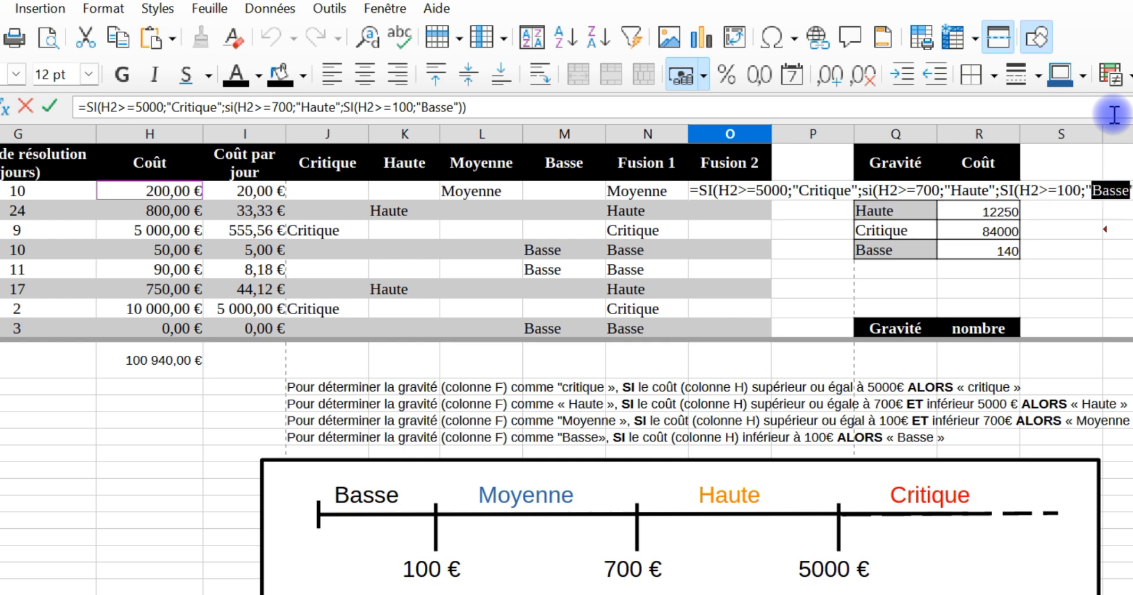
key("BackSpace")
key("BackSpace")
key("Delete")
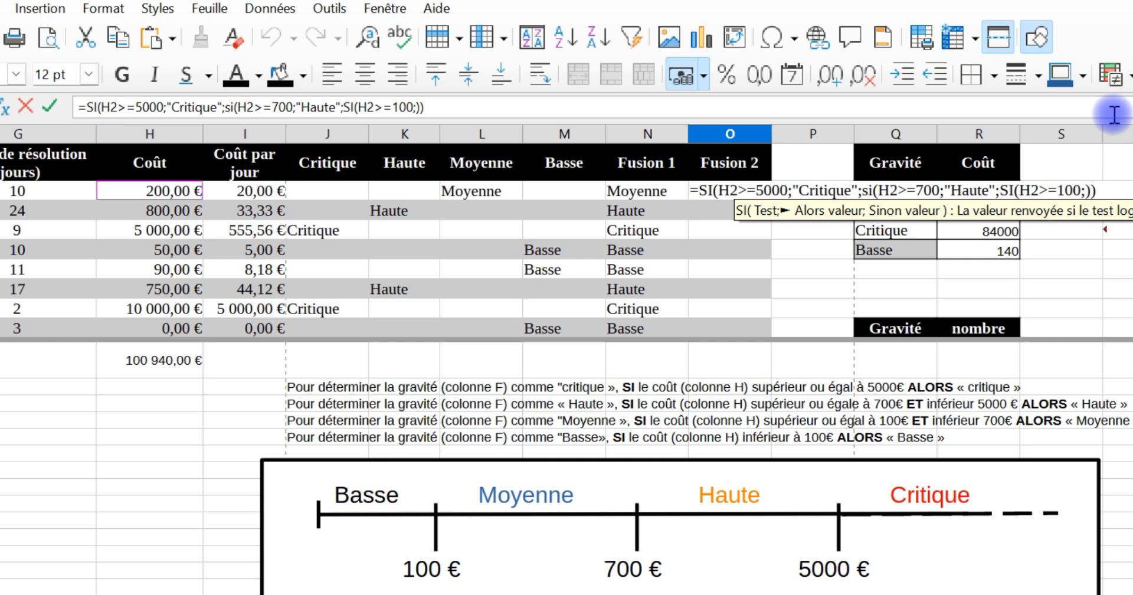
Step: Give the H2>=100 test the results "Moyenne" and otherwise "Basse", close all parentheses and validate the O2 formula
type("\"")
type("Moye")
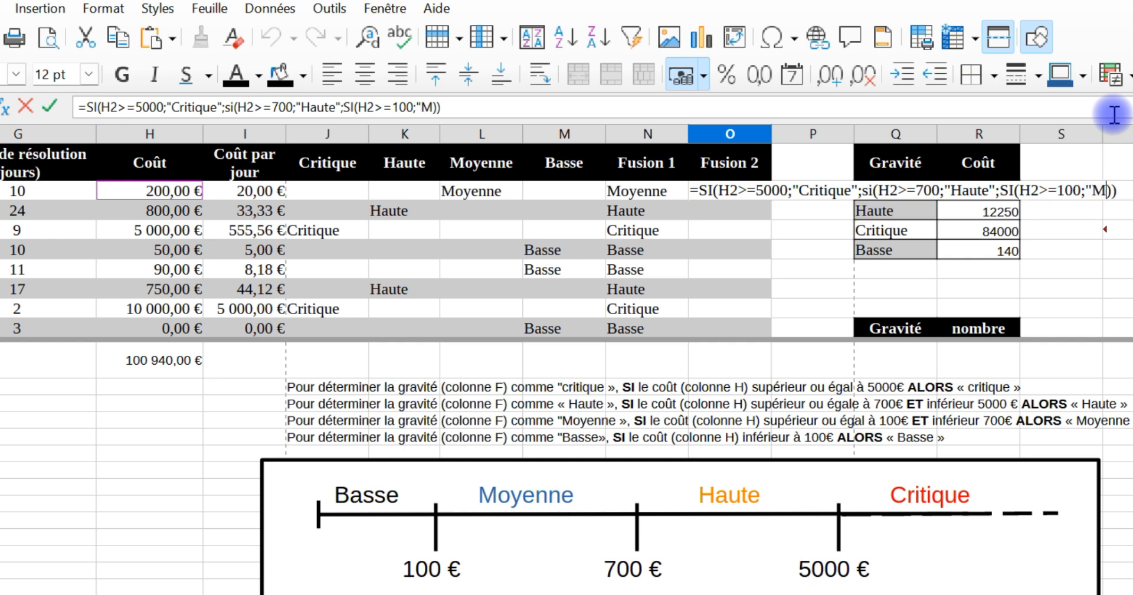
type("nne\";")
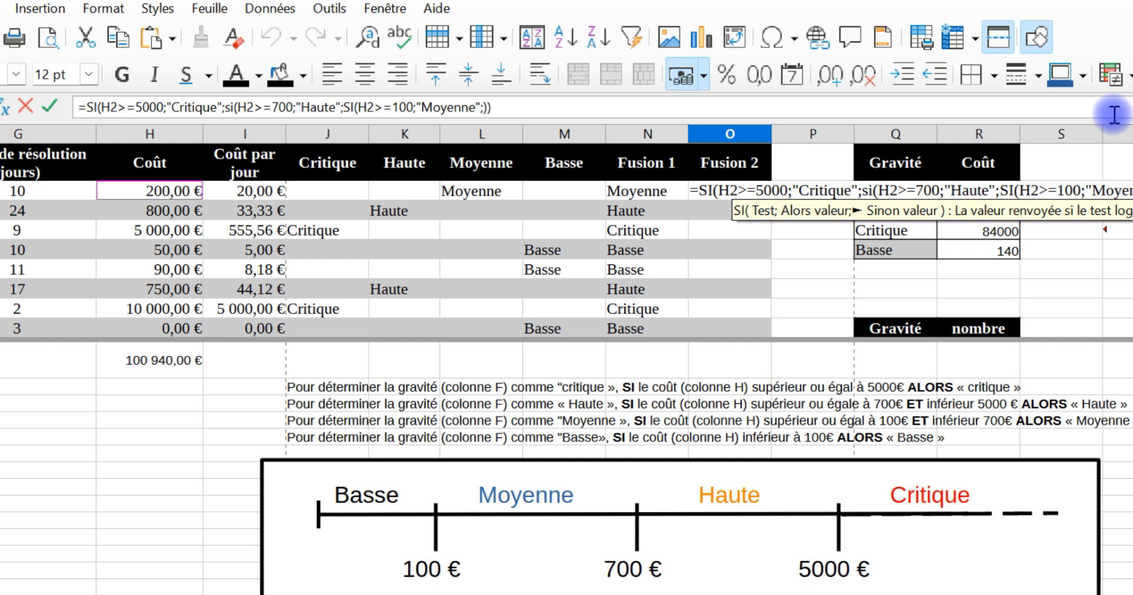
type("\"Basse")
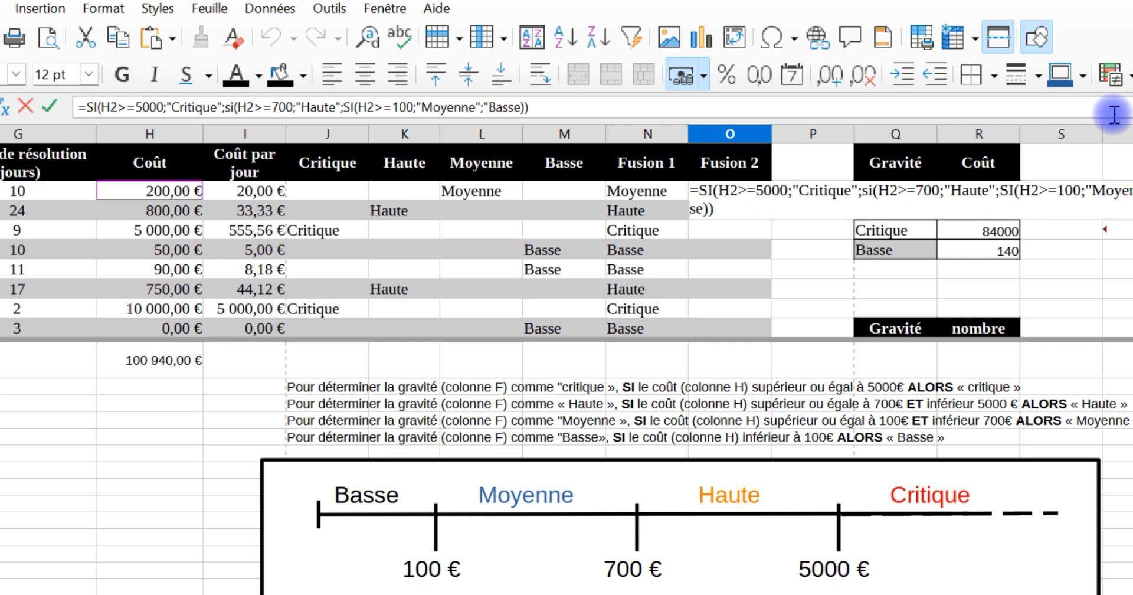
type("\"")
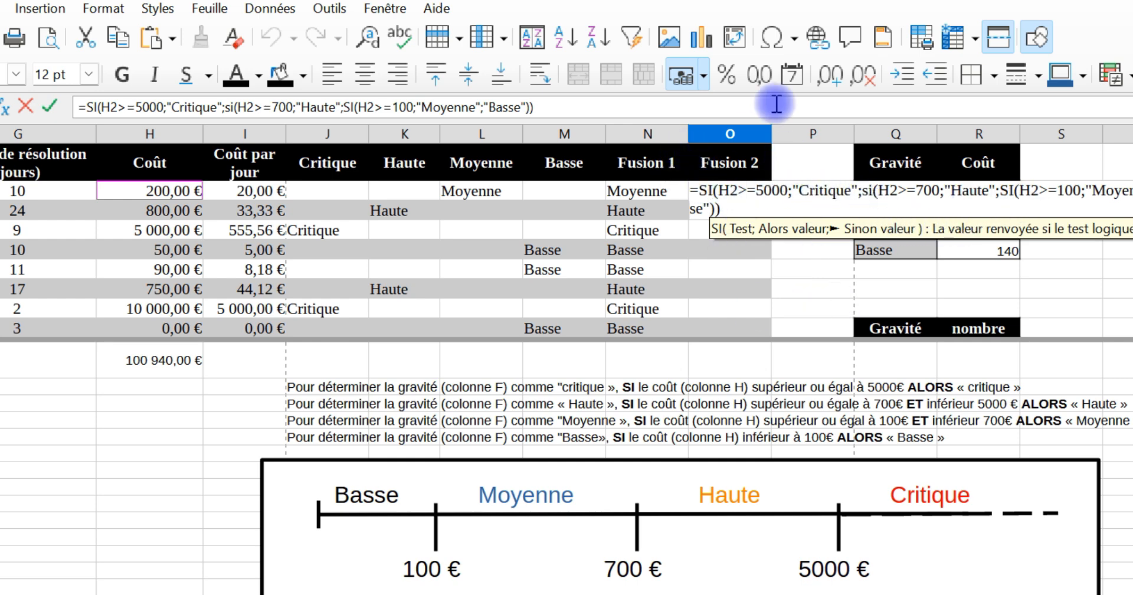
type(")")
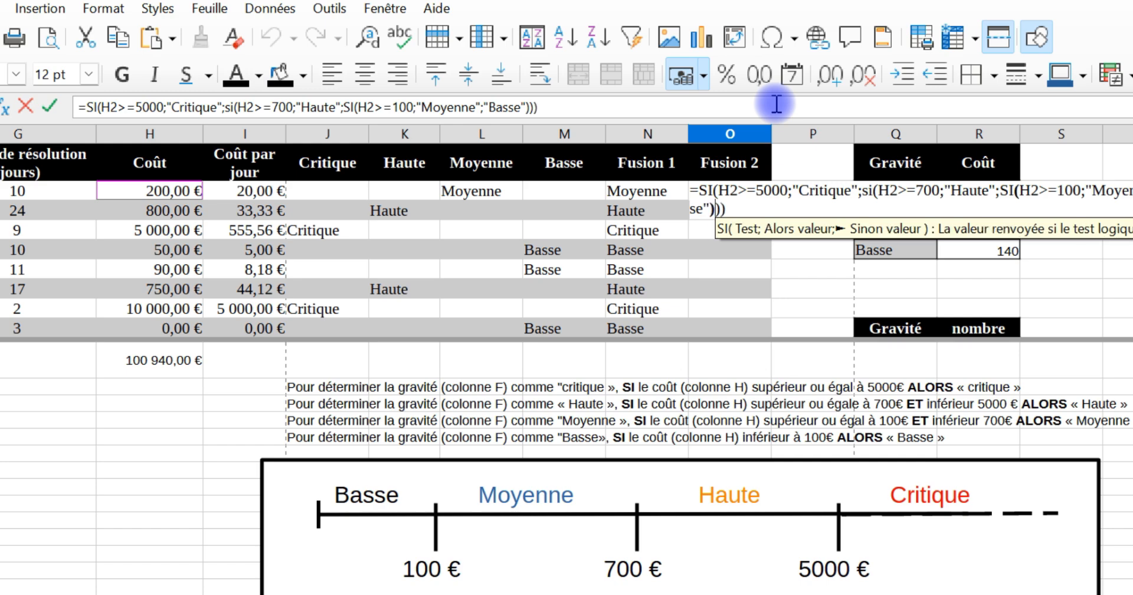
key("Return")
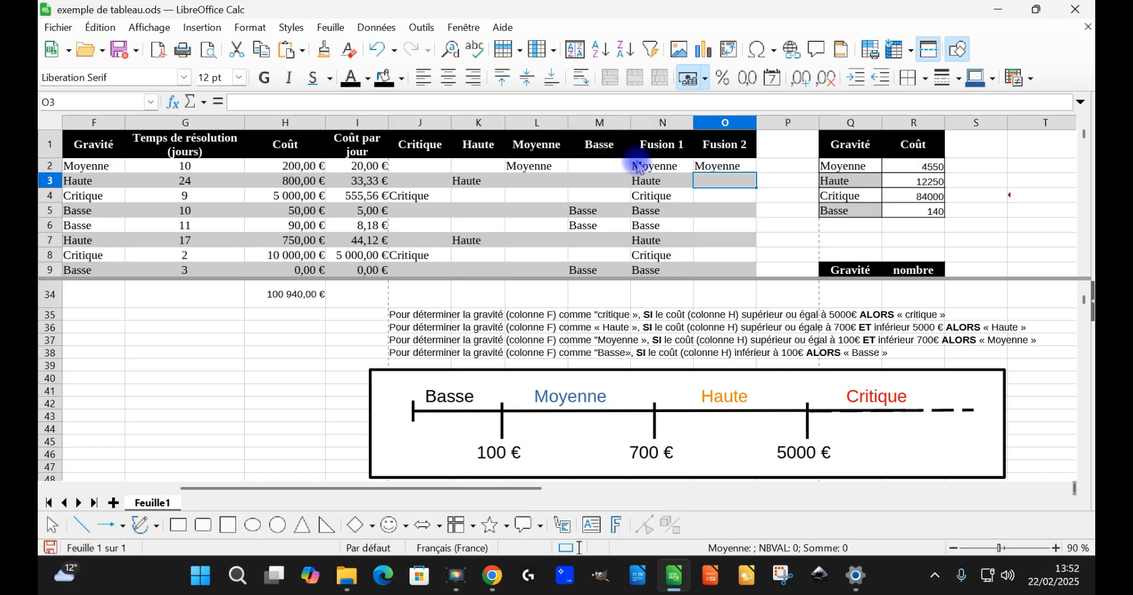
Step: Copy the O2 formula and paste only the formula into O3:O33 under Fusion 2
left_click(717, 167)
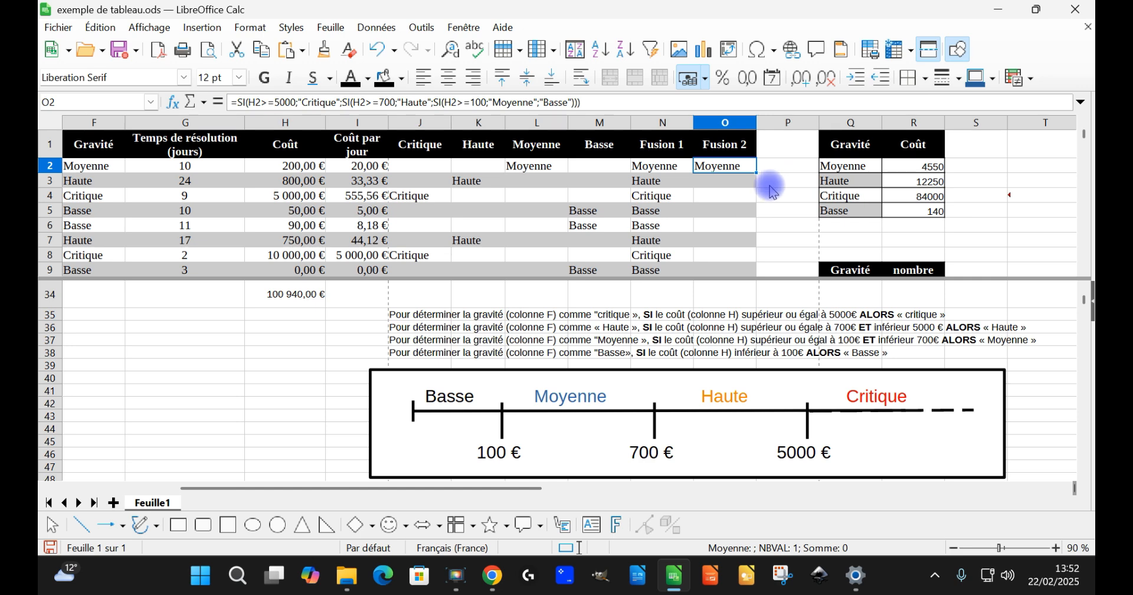
key("ctrl+c")
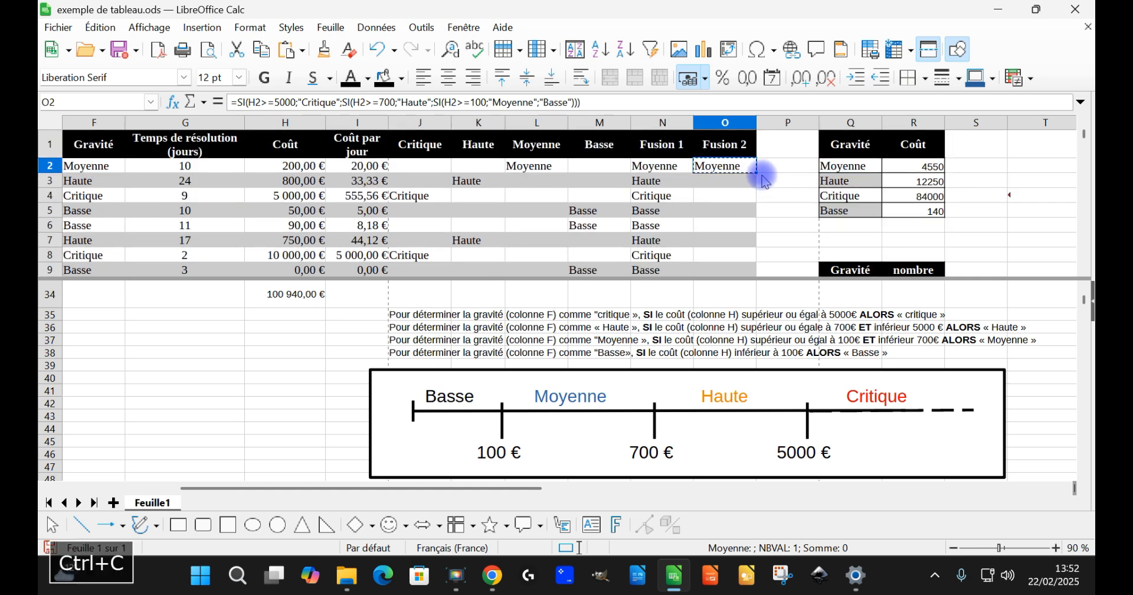
left_click(728, 189)
scroll(735, 204, "down", 8)
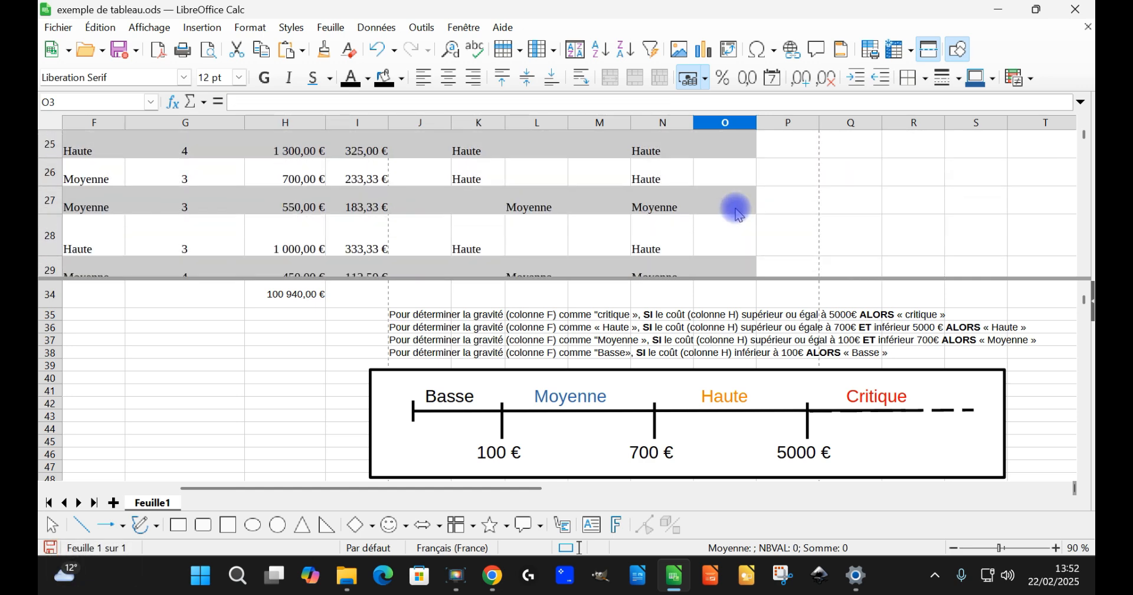
scroll(735, 207, "down", 2)
left_click(731, 202, "shift")
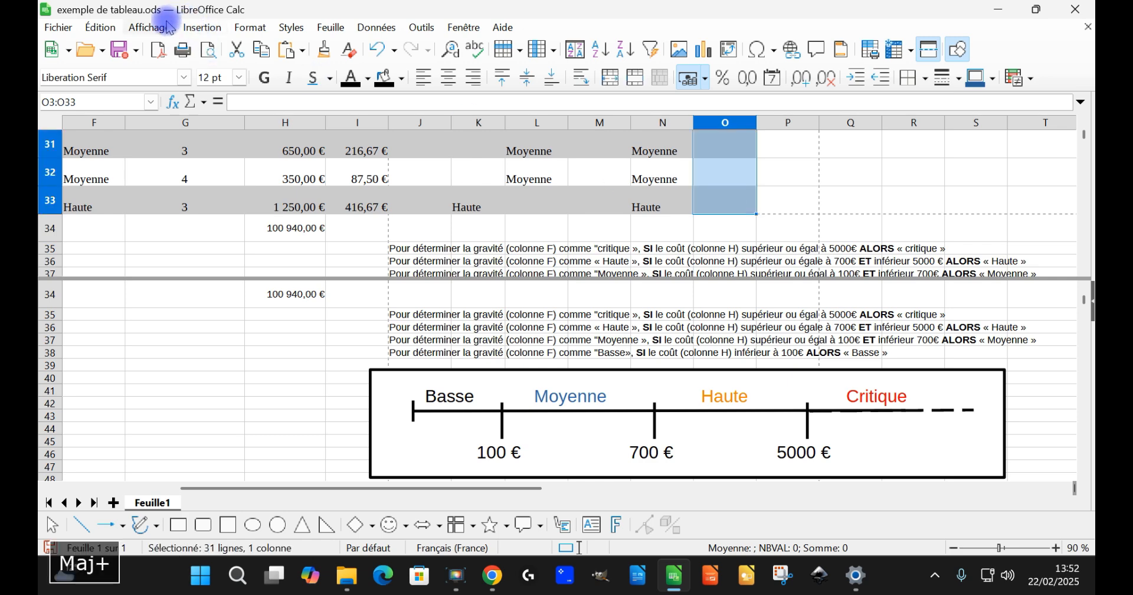
left_click(100, 27)
mouse_move(201, 149)
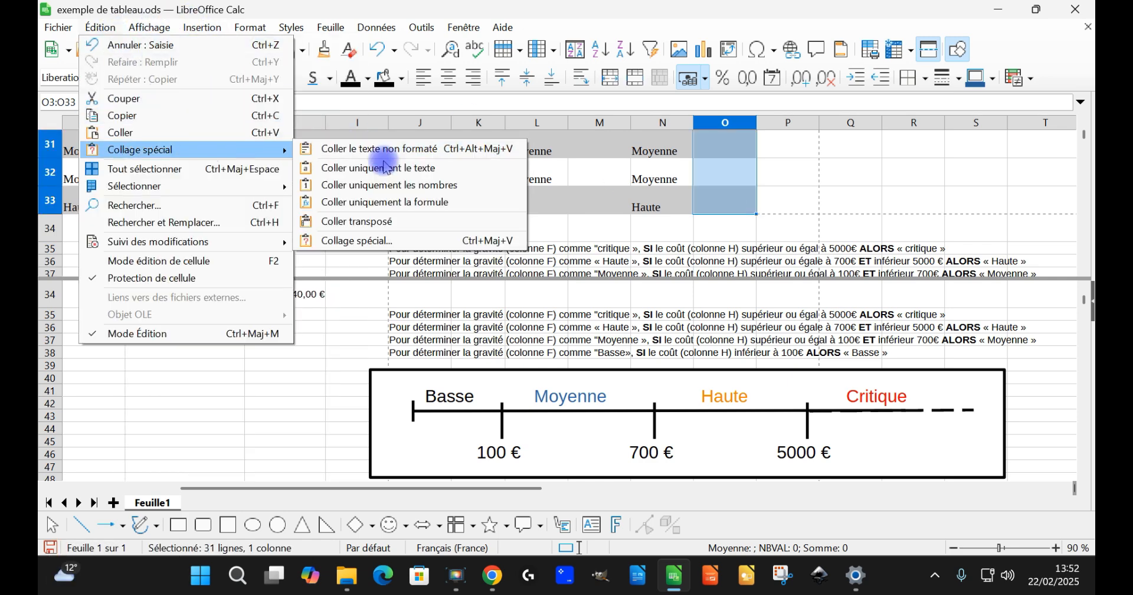
left_click(425, 202)
scroll(735, 195, "up", 2)
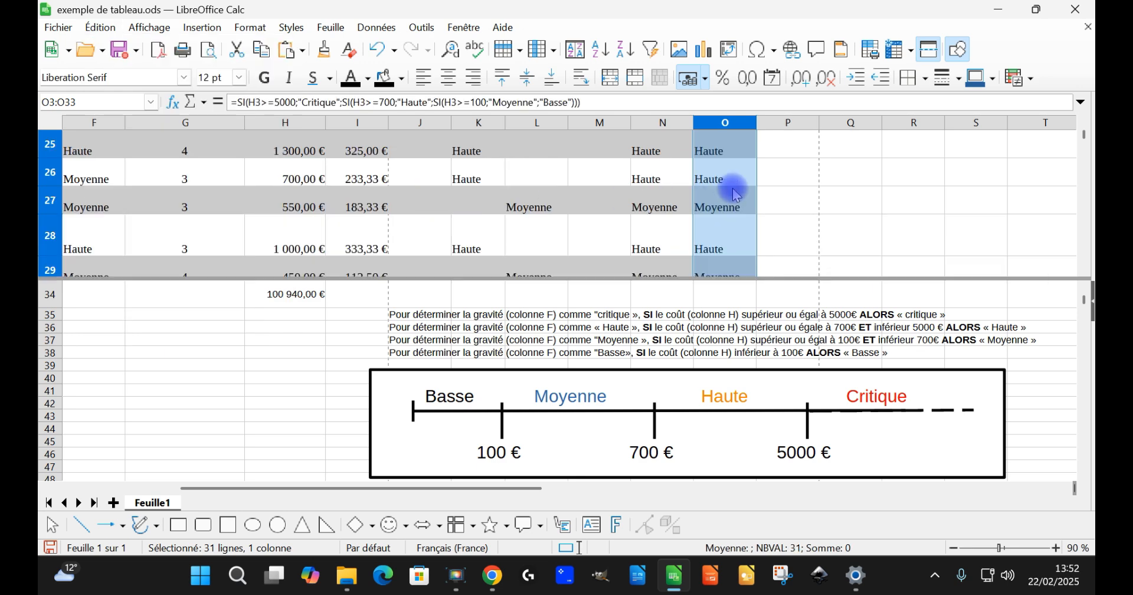
scroll(735, 191, "up", 8)
left_click(636, 197)
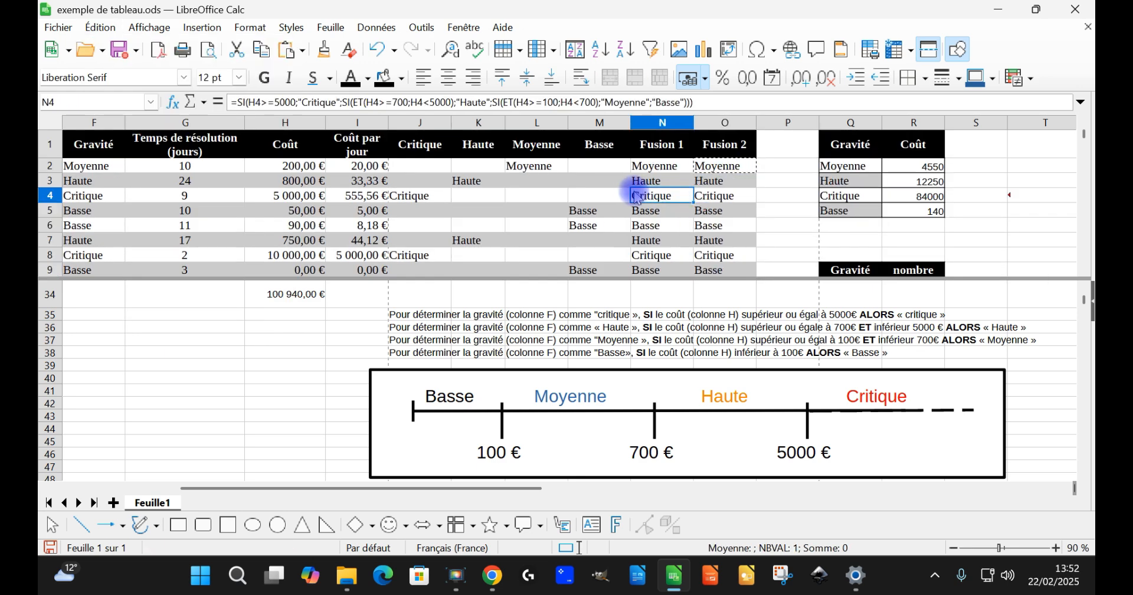
Step: Delete the Critique, Haute, Moyenne and Basse cells J1:M33, moving the remaining cells to the left
scroll(597, 183, "down", 1)
scroll(549, 180, "up", 1)
left_click_drag(417, 153, 599, 225)
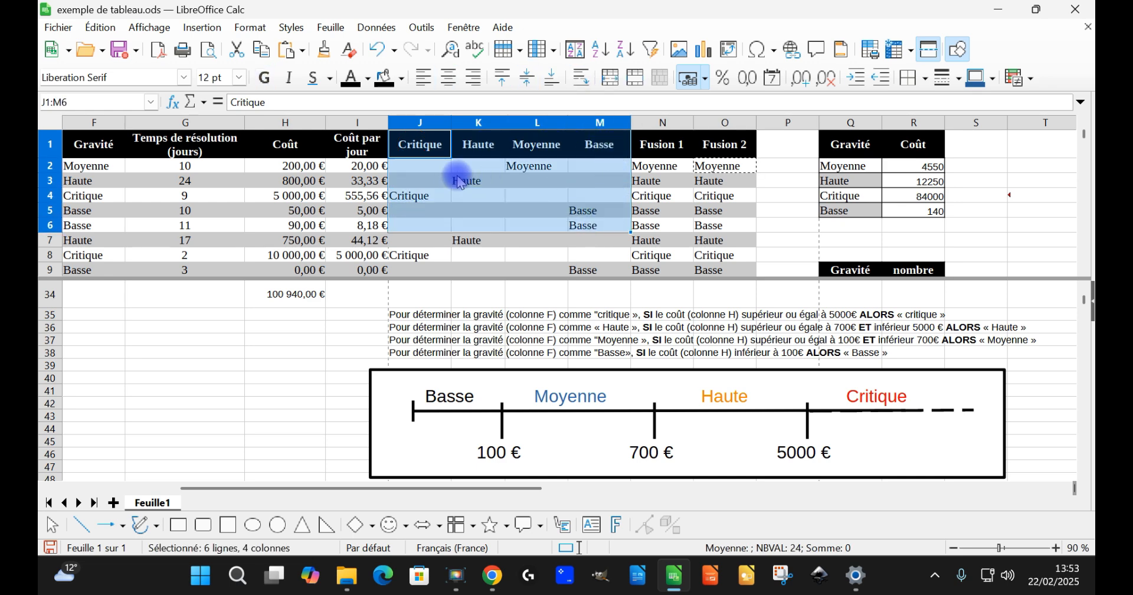
left_click(430, 167)
scroll(584, 201, "down", 1)
scroll(588, 177, "up", 1)
scroll(590, 171, "down", 7)
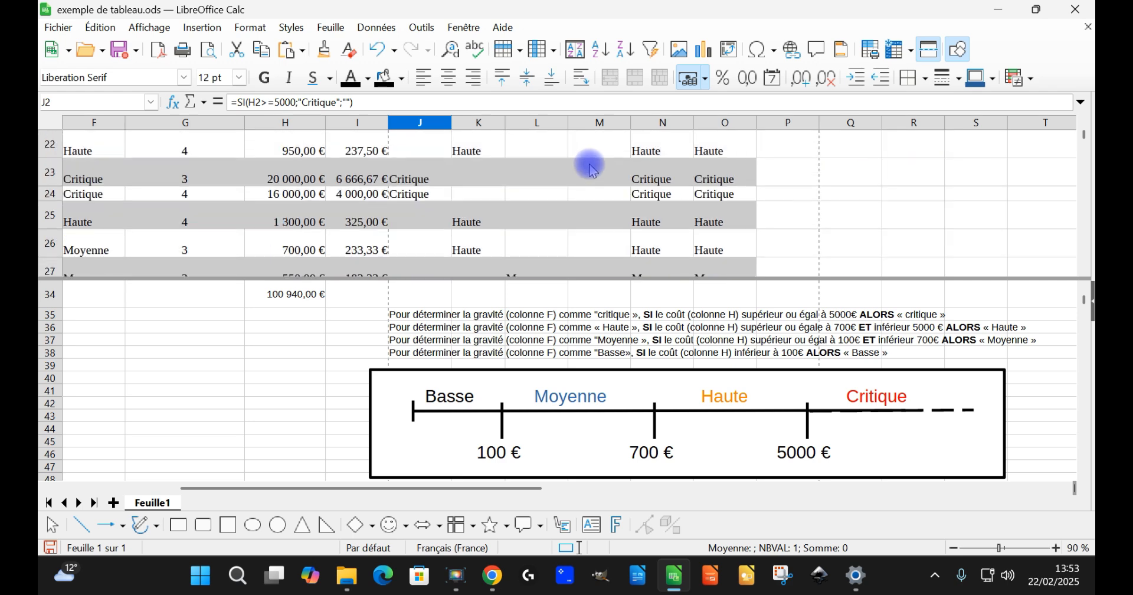
scroll(592, 170, "down", 4)
scroll(617, 158, "up", 1)
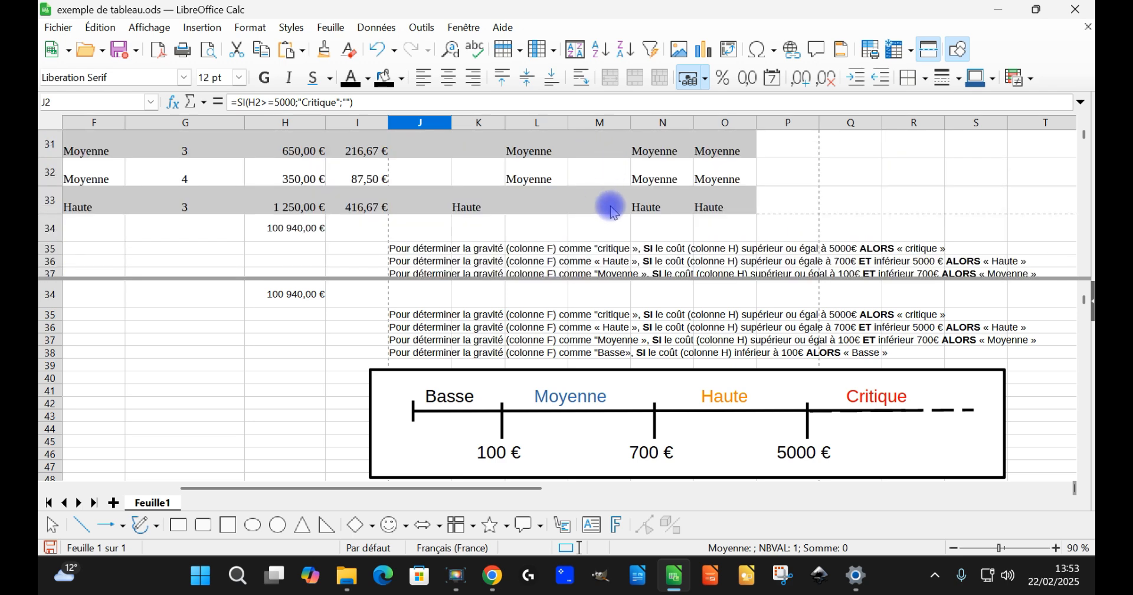
left_click_drag(614, 210, 433, 155)
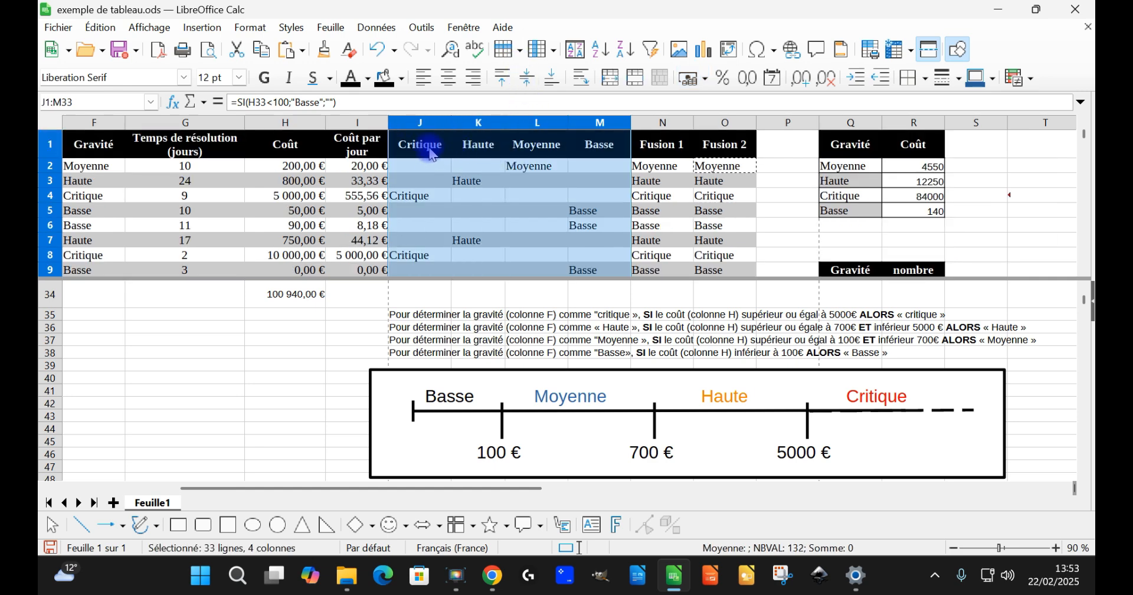
right_click(445, 170)
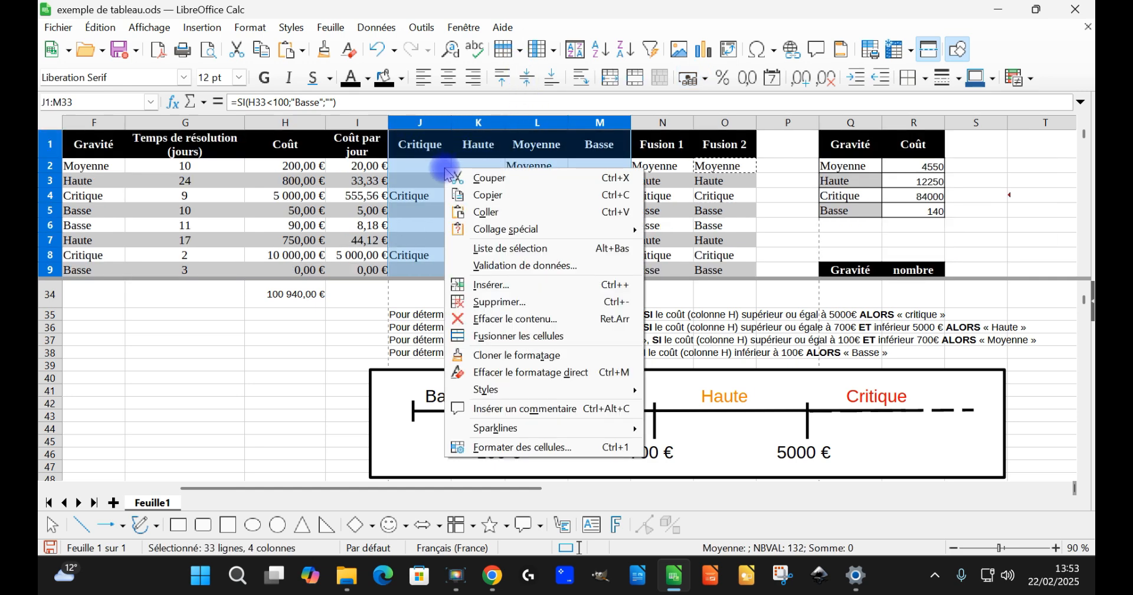
left_click(568, 302)
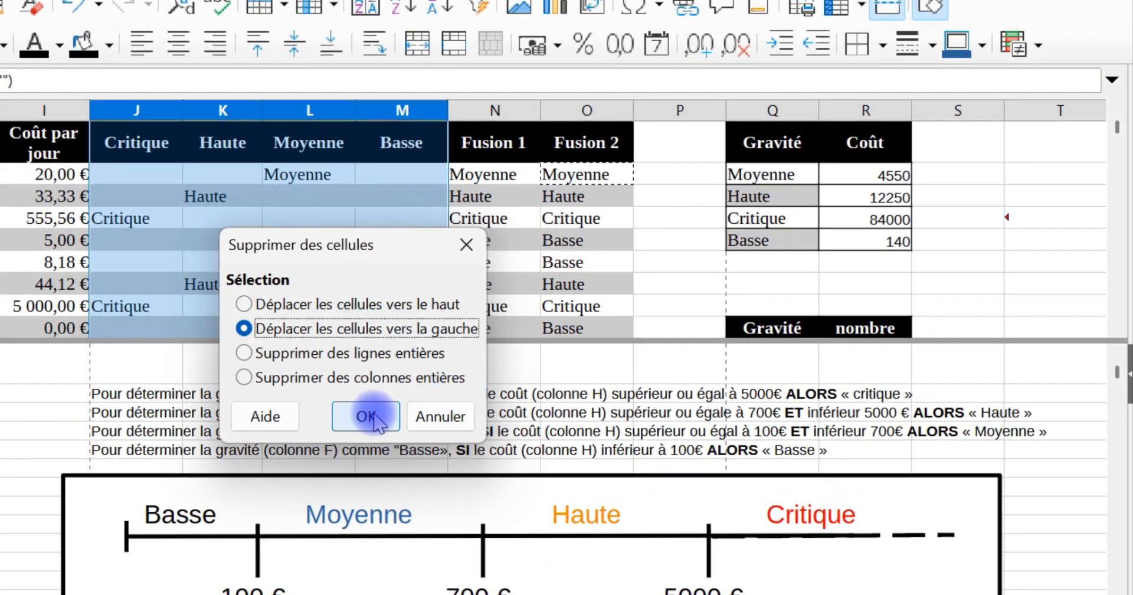
left_click(366, 417)
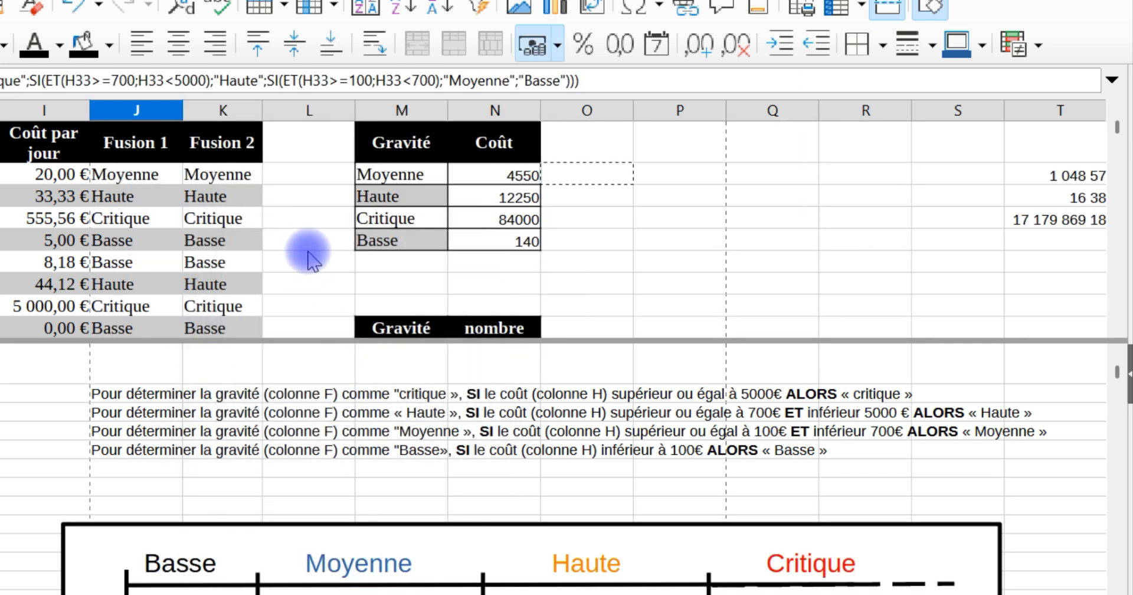
Step: Remove the horizontal window split so the sheet shows in a single pane
left_click(1115, 345)
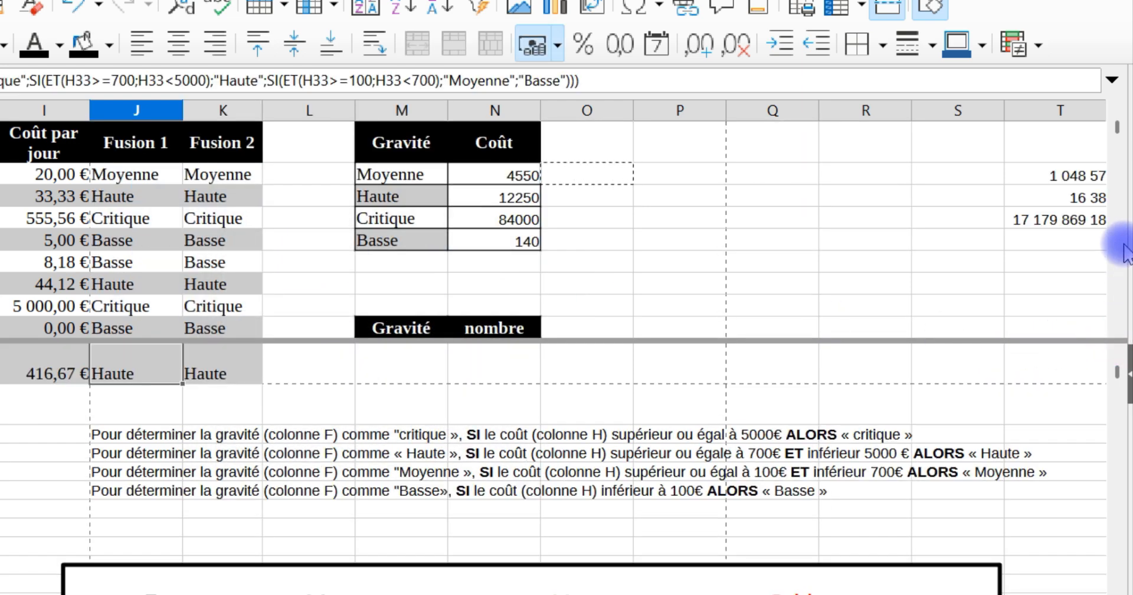
left_click_drag(1106, 338, 1108, 55)
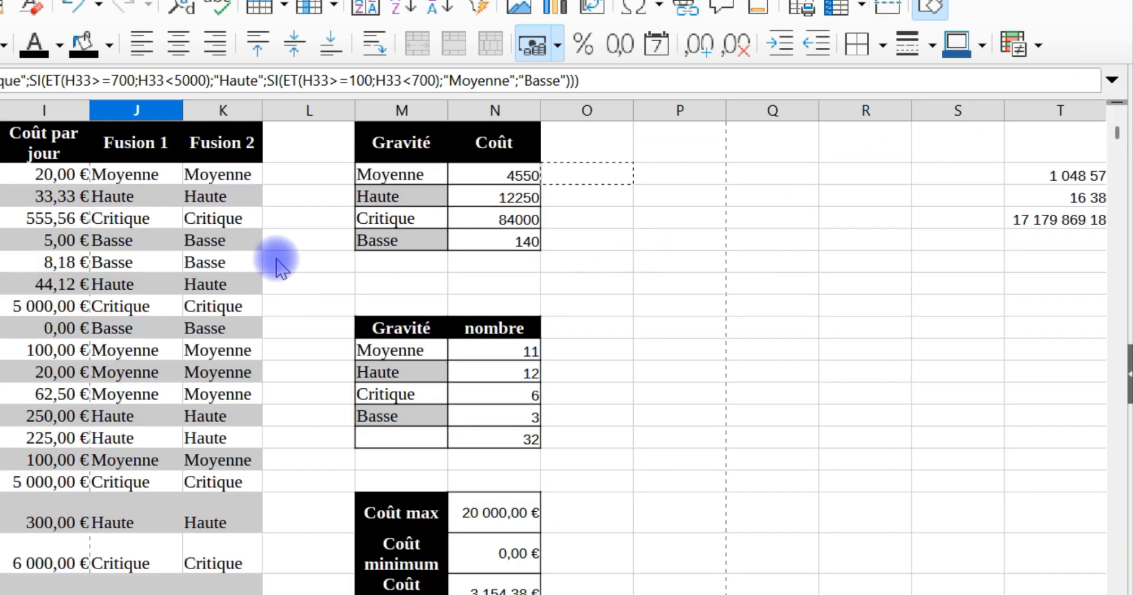
scroll(286, 221, "down", 2)
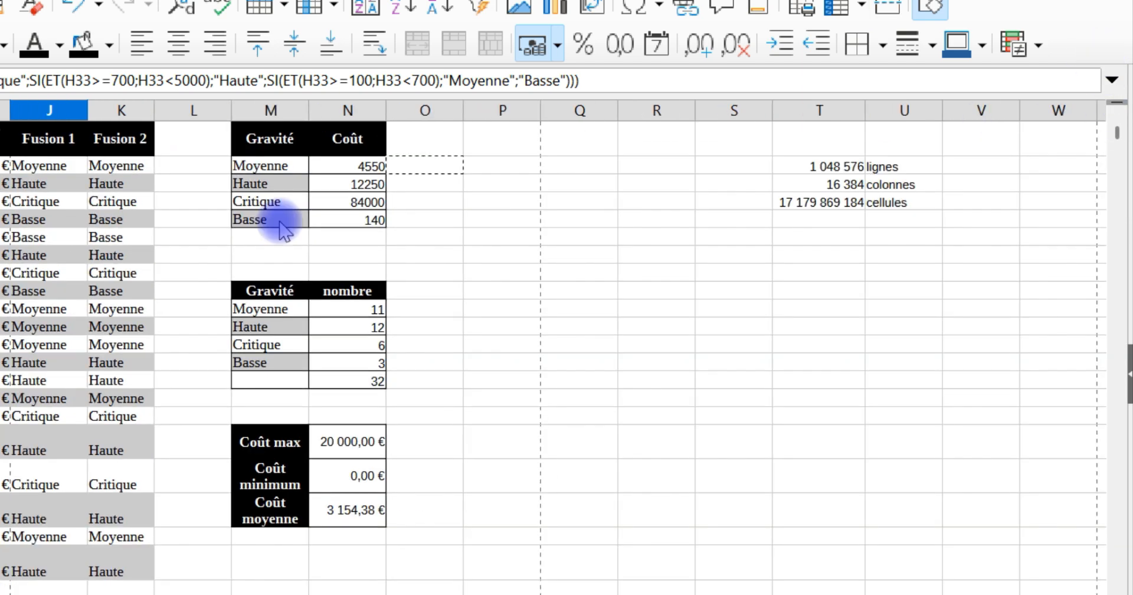
scroll(259, 224, "up", 2)
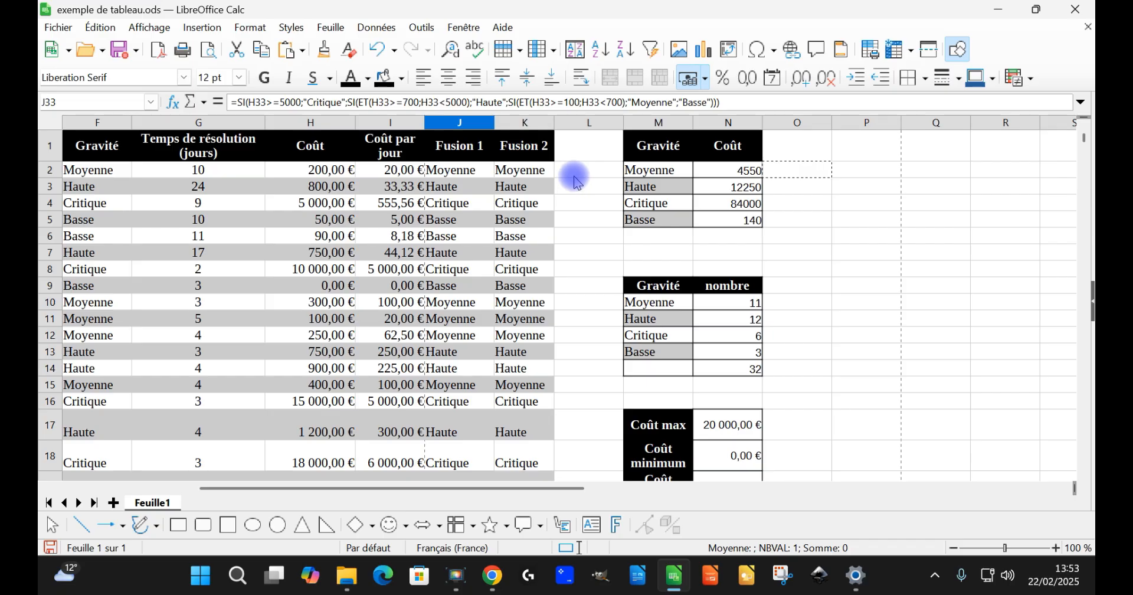
Step: Insert a new column before the empty column L beside Fusion 2
left_click(592, 125)
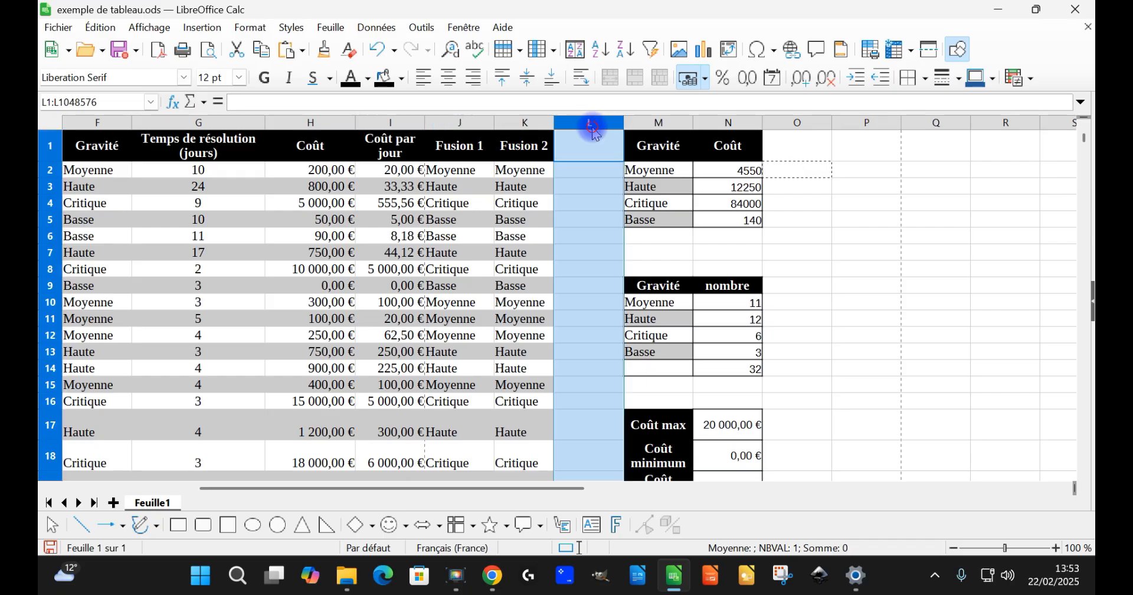
scroll(589, 298, "down", 14)
scroll(589, 298, "up", 7)
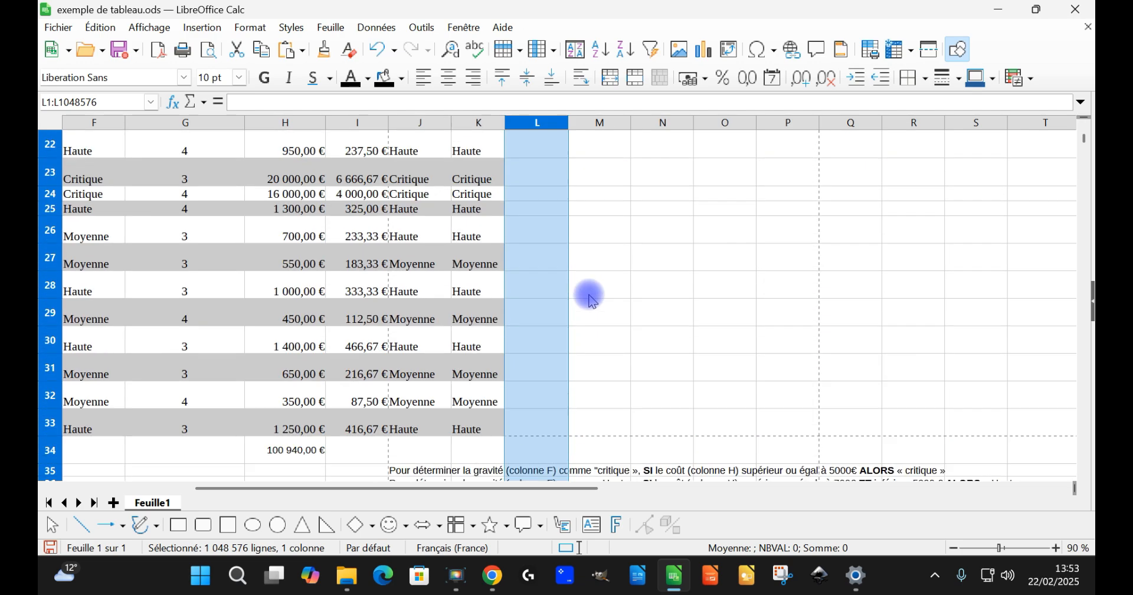
scroll(589, 299, "down", 2)
scroll(588, 284, "up", 9)
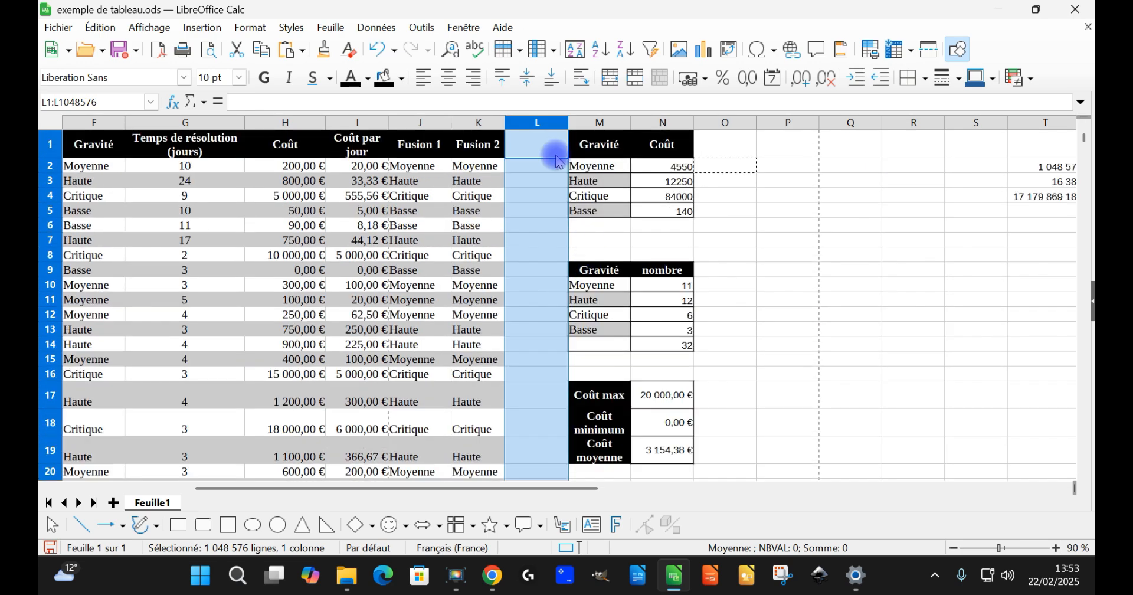
right_click(548, 124)
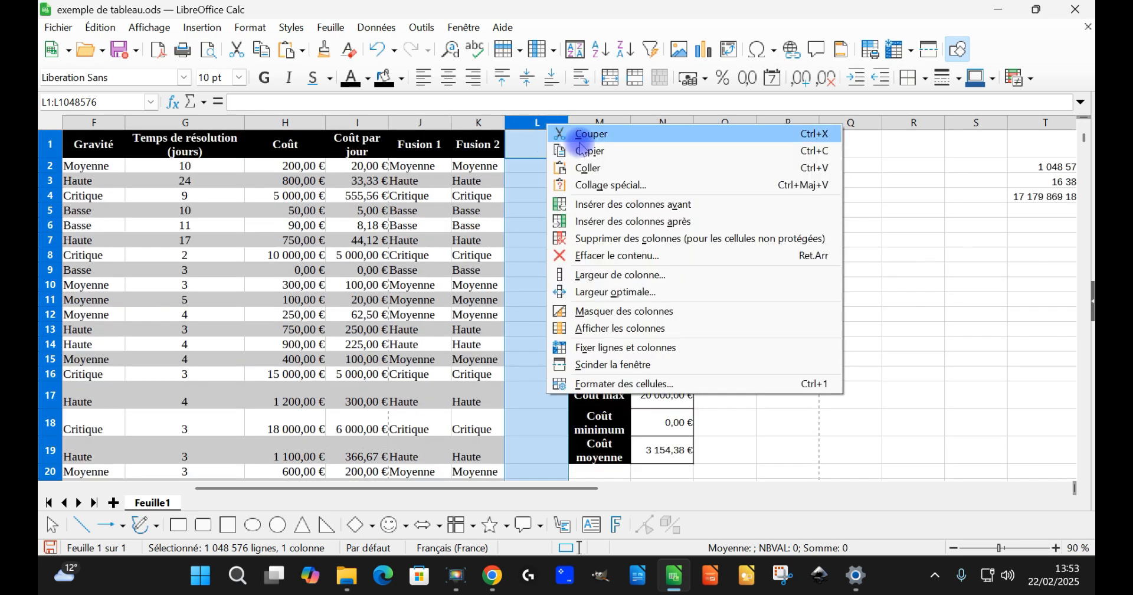
left_click(619, 206)
Step: Enter the comparison formula =K2=J2 in L2 to compare Fusion 2 with Fusion 1
left_click(546, 167)
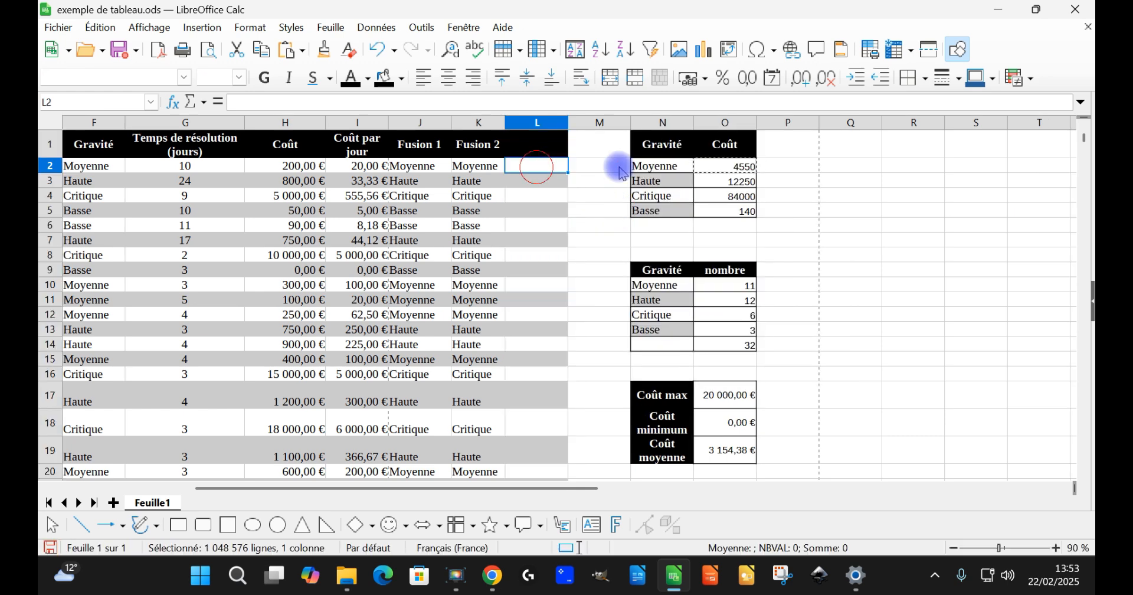
type("=")
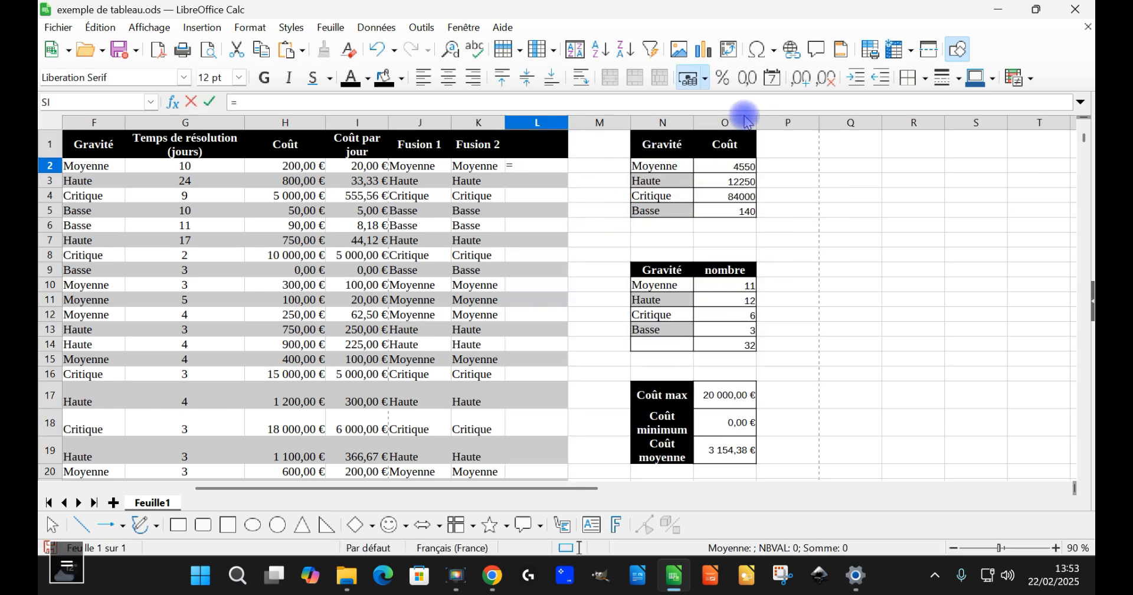
left_click(480, 167)
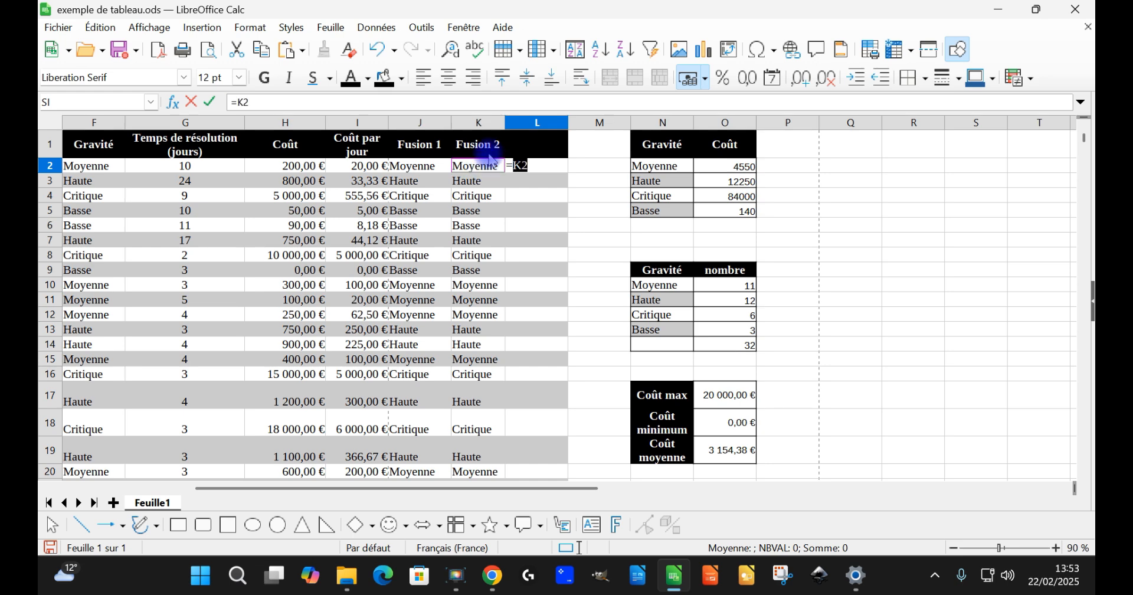
type("=")
left_click(425, 167)
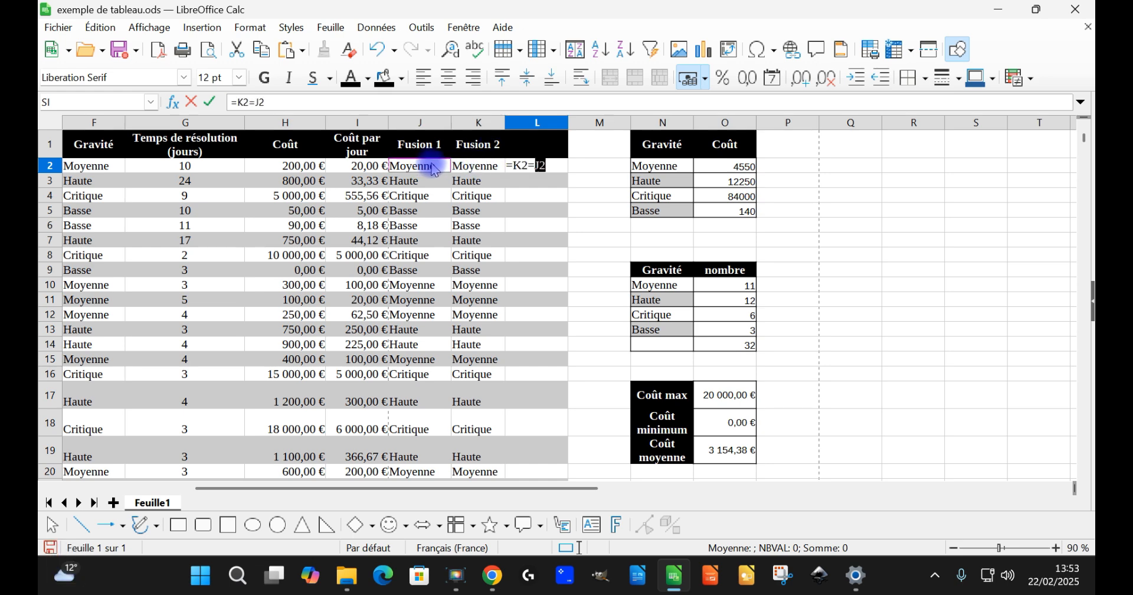
key("Return")
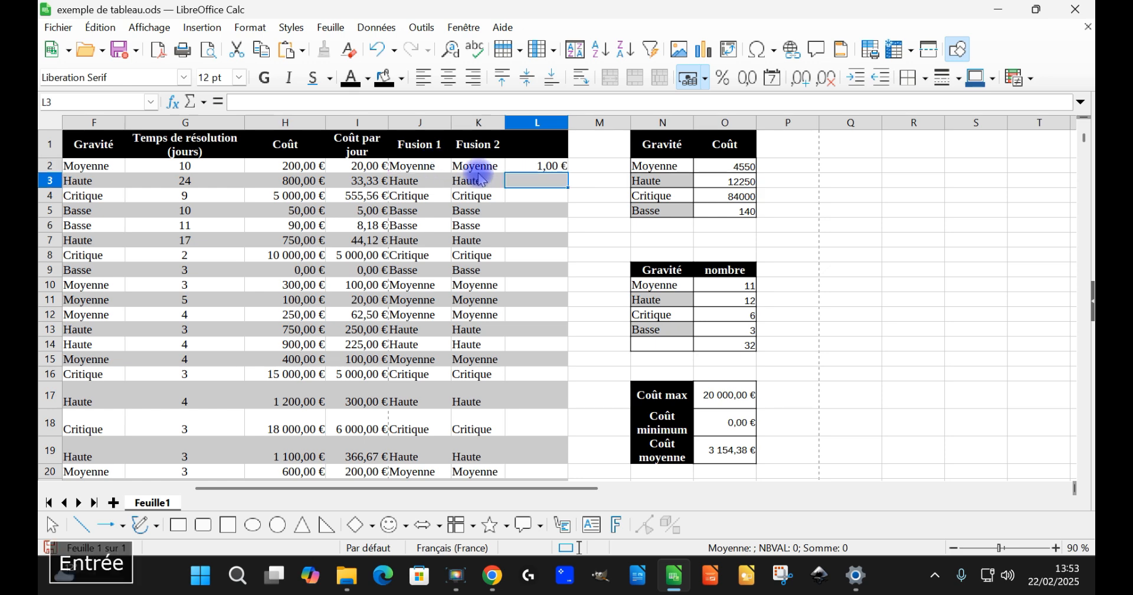
Step: Format cell L2 with the number category "Valeur logique"
left_click(552, 171)
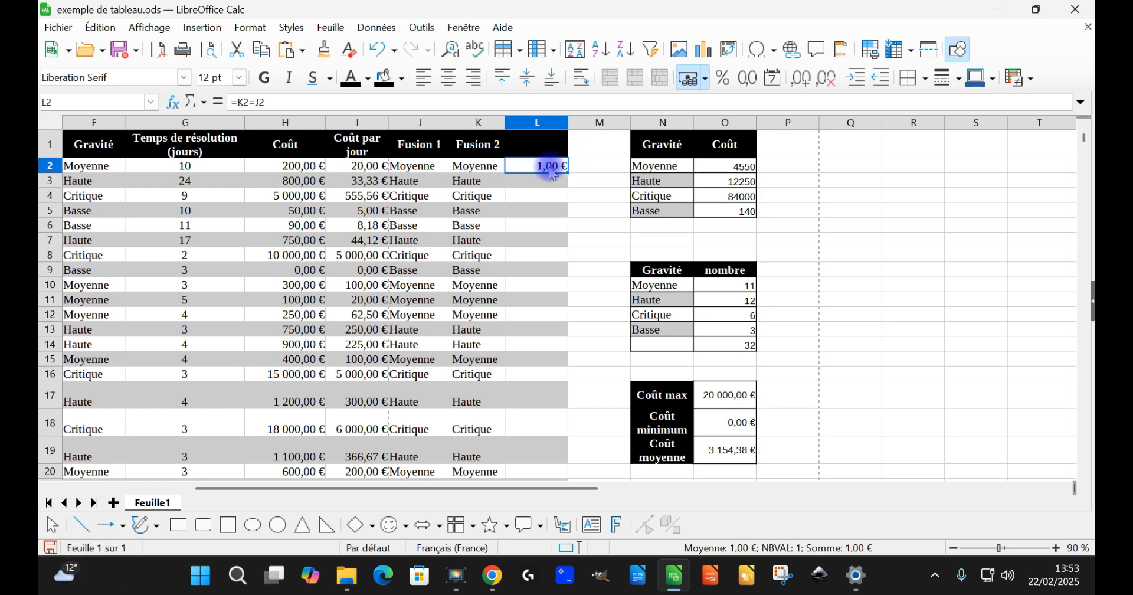
right_click(552, 171)
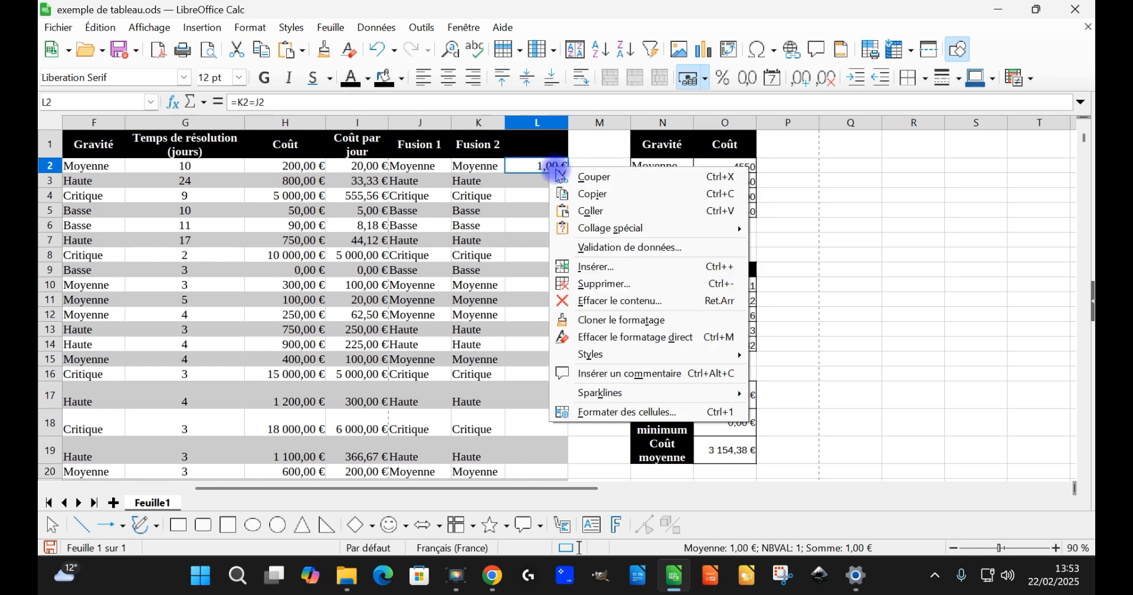
left_click(603, 413)
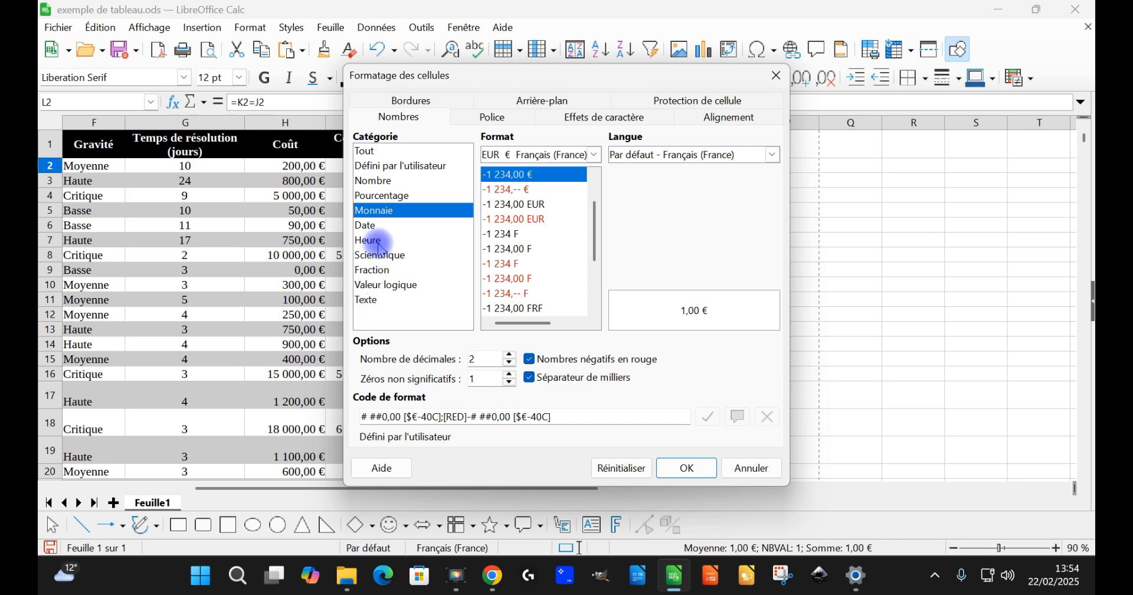
left_click(391, 286)
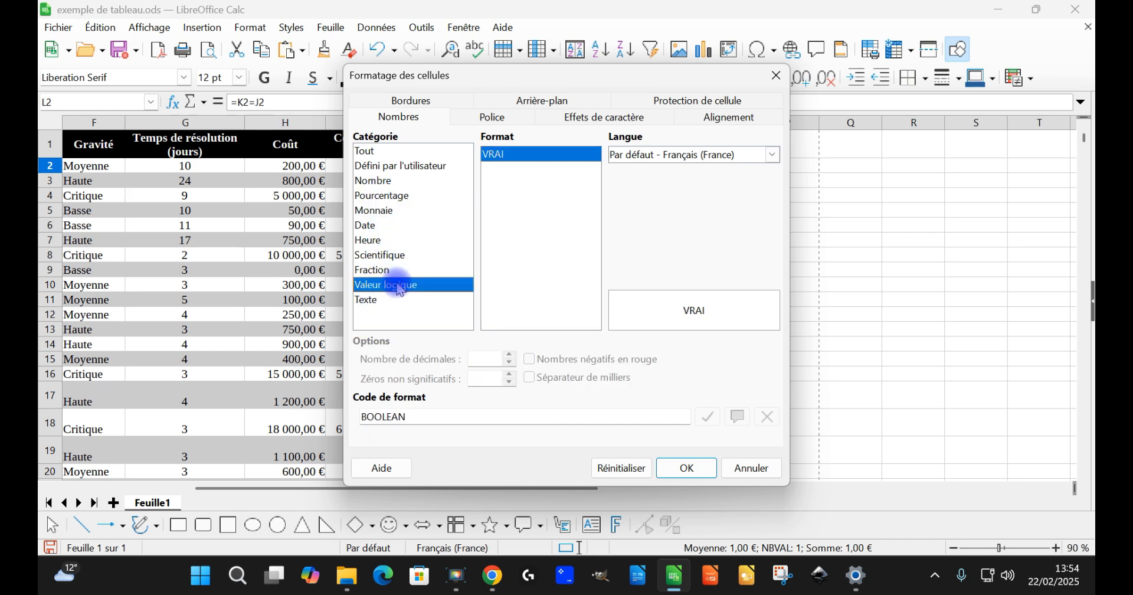
left_click(685, 467)
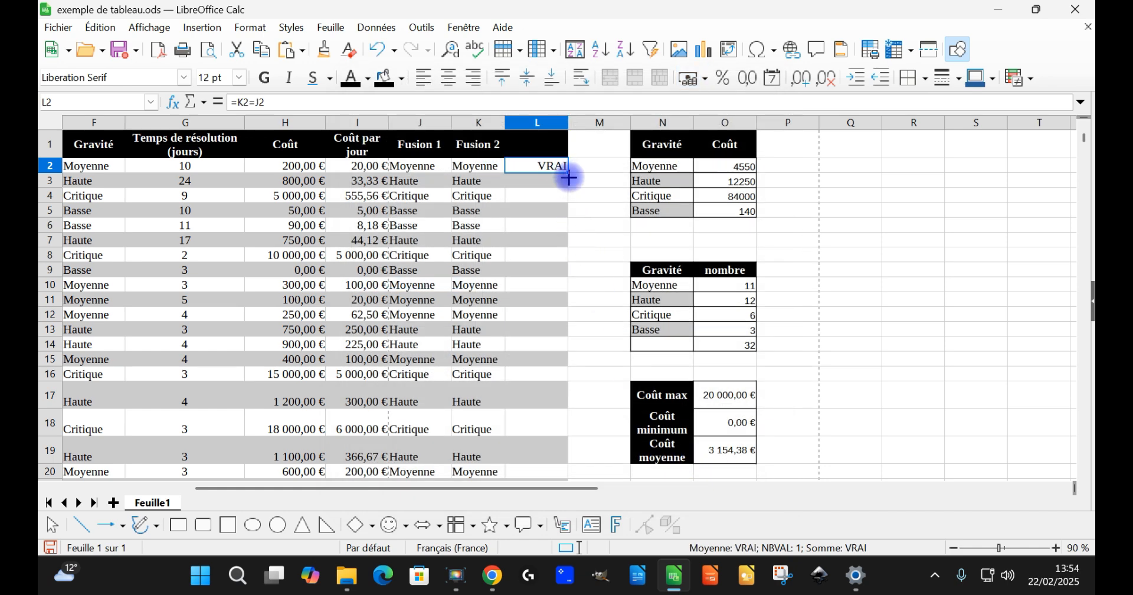
Step: Fill the L2 comparison formula down to L33 and check the results along the column
double_click(568, 173)
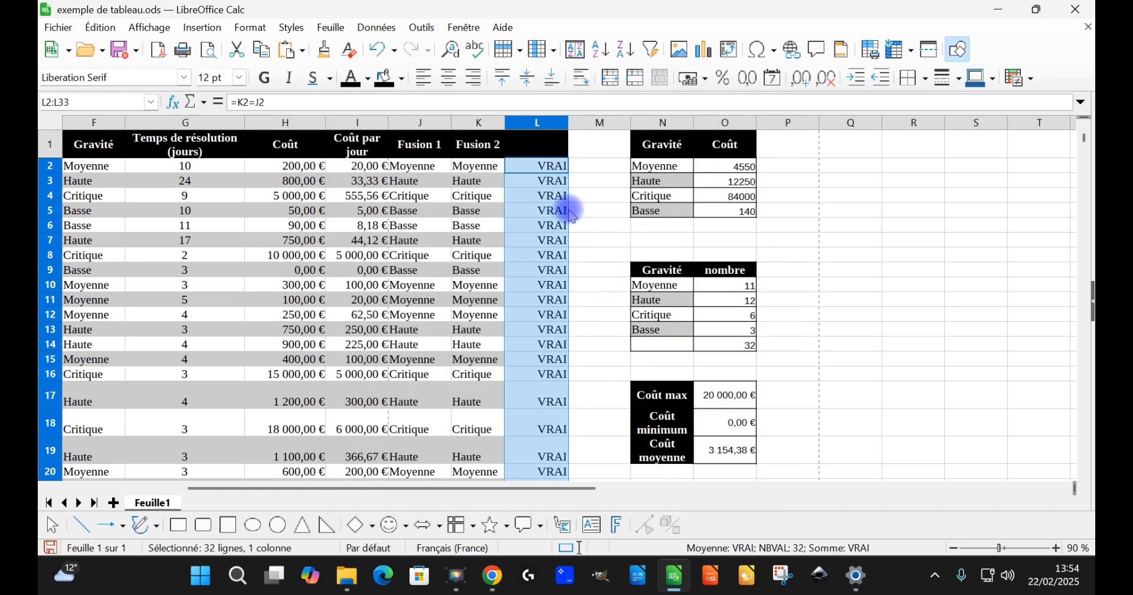
scroll(569, 230, "down", 5)
scroll(569, 242, "down", 3)
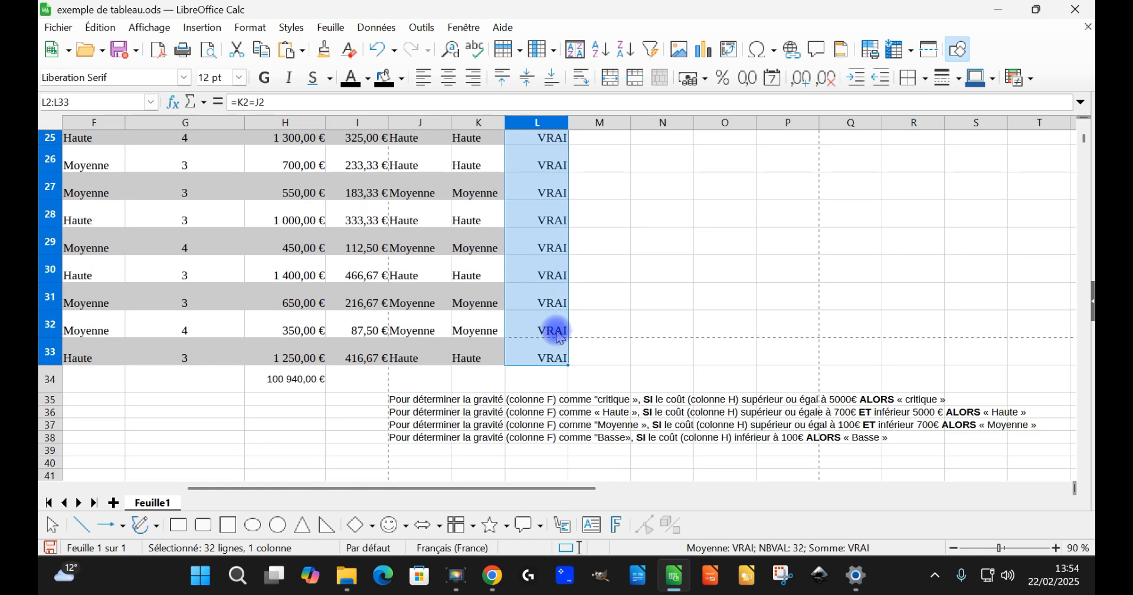
scroll(558, 242, "up", 8)
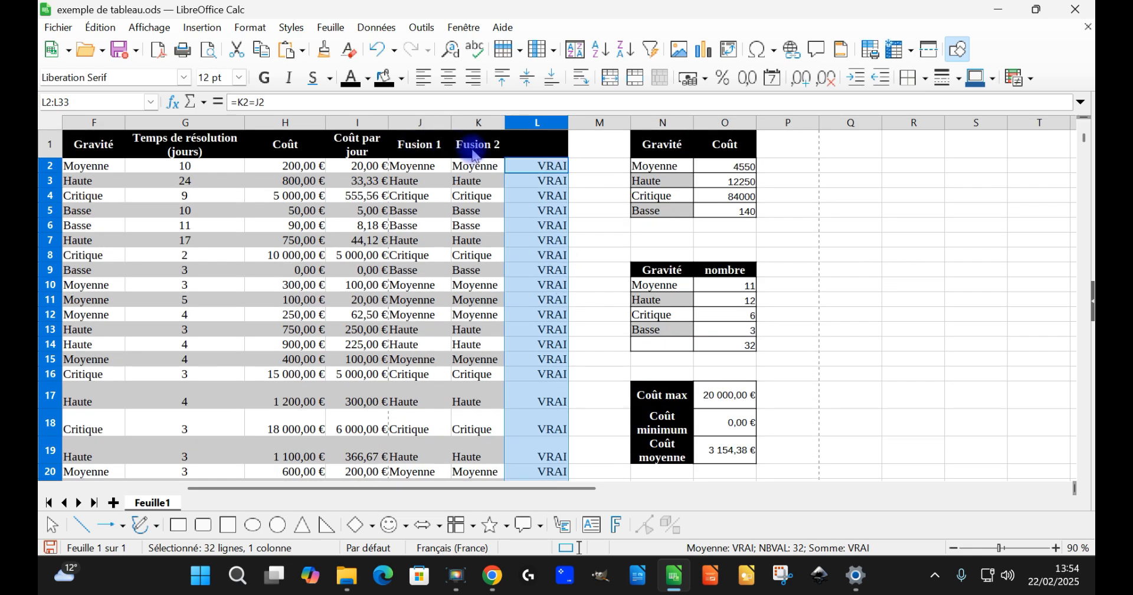
Step: Compare the Fusion 1 and Fusion 2 formulas in J2 and K2 with the severity threshold diagram below the table
left_click(479, 170)
left_click(438, 170)
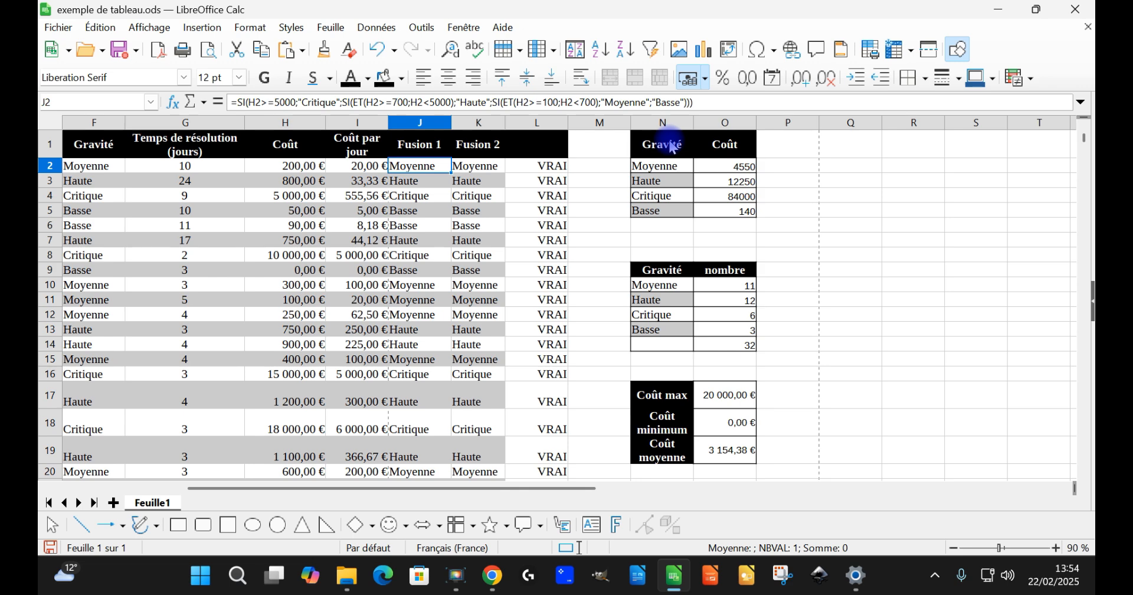
key("Right")
key("Left")
key("Right")
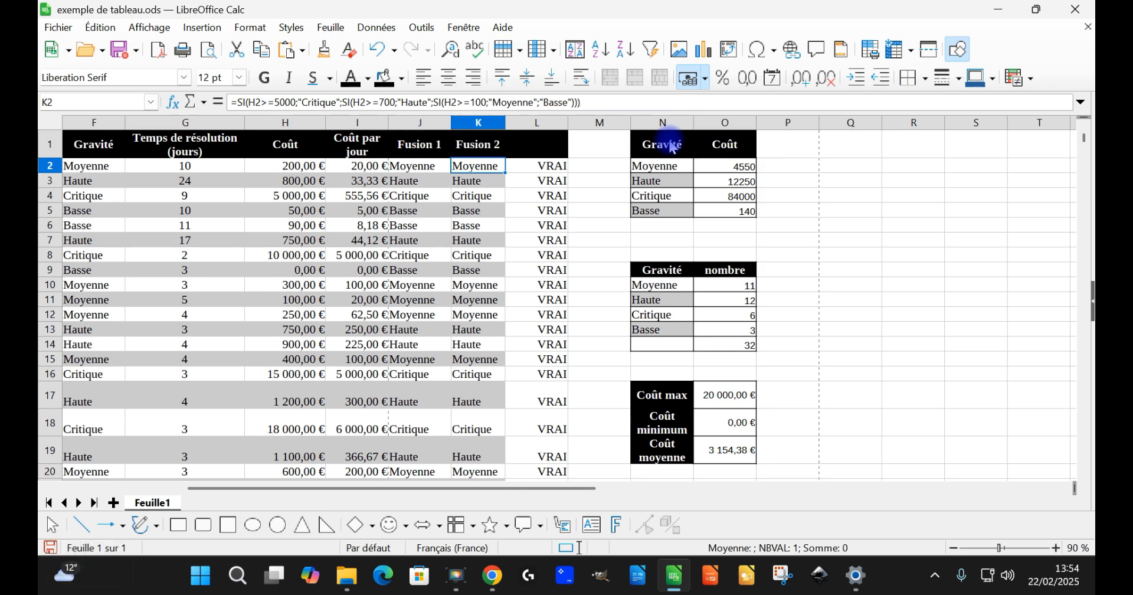
scroll(629, 267, "down", 4)
scroll(628, 267, "down", 6)
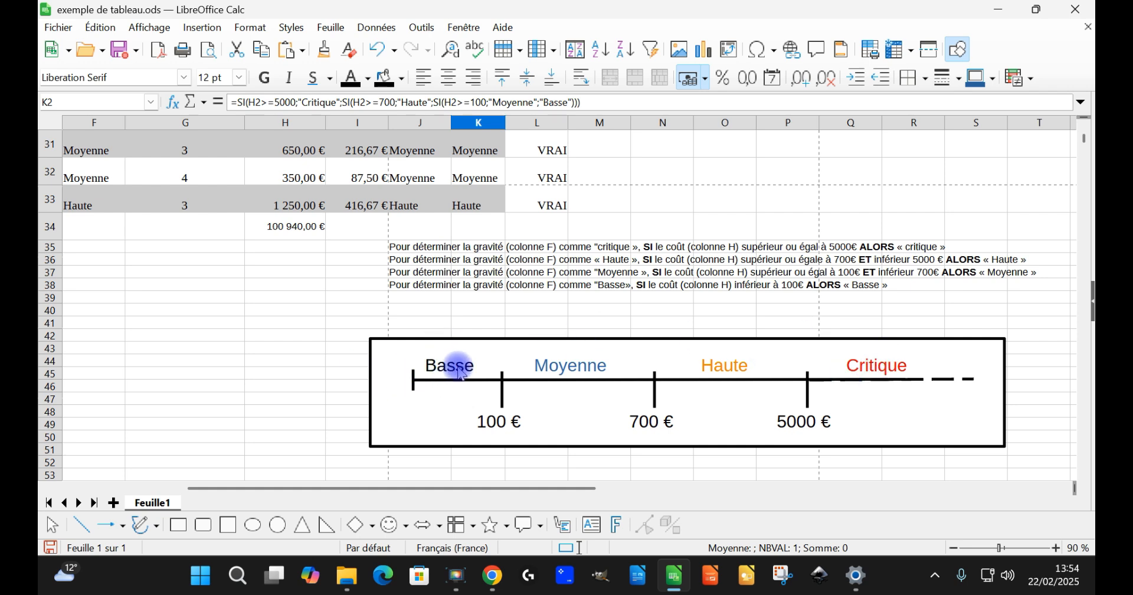
scroll(767, 237, "up", 10)
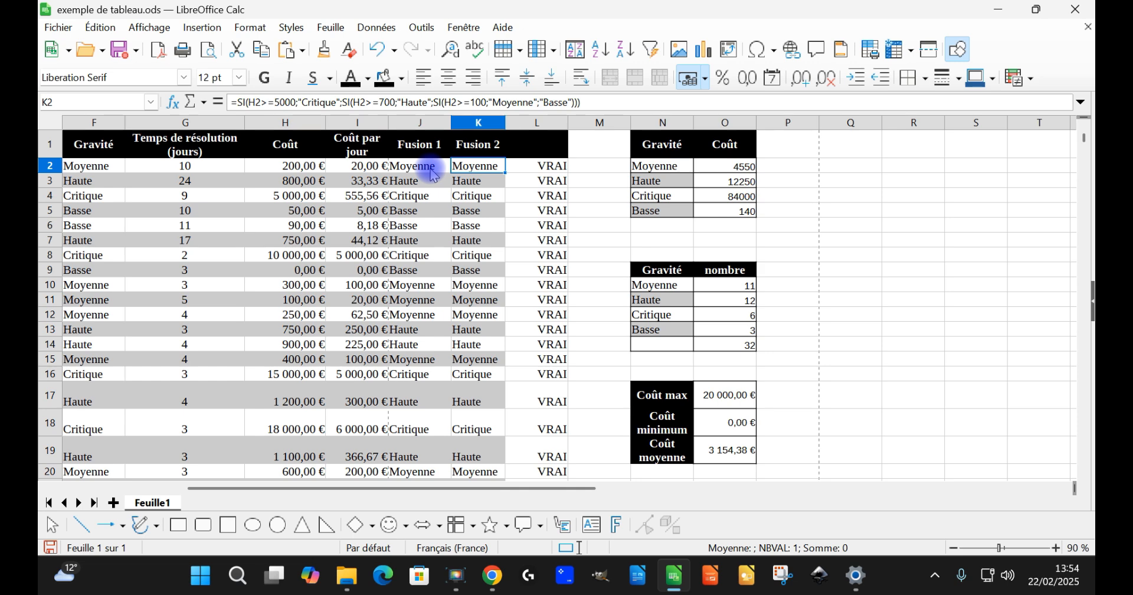
Step: Delete the Fusion 1 cells J1:J33 with the option "Déplacer les cellules vers la gauche"
left_click(475, 170)
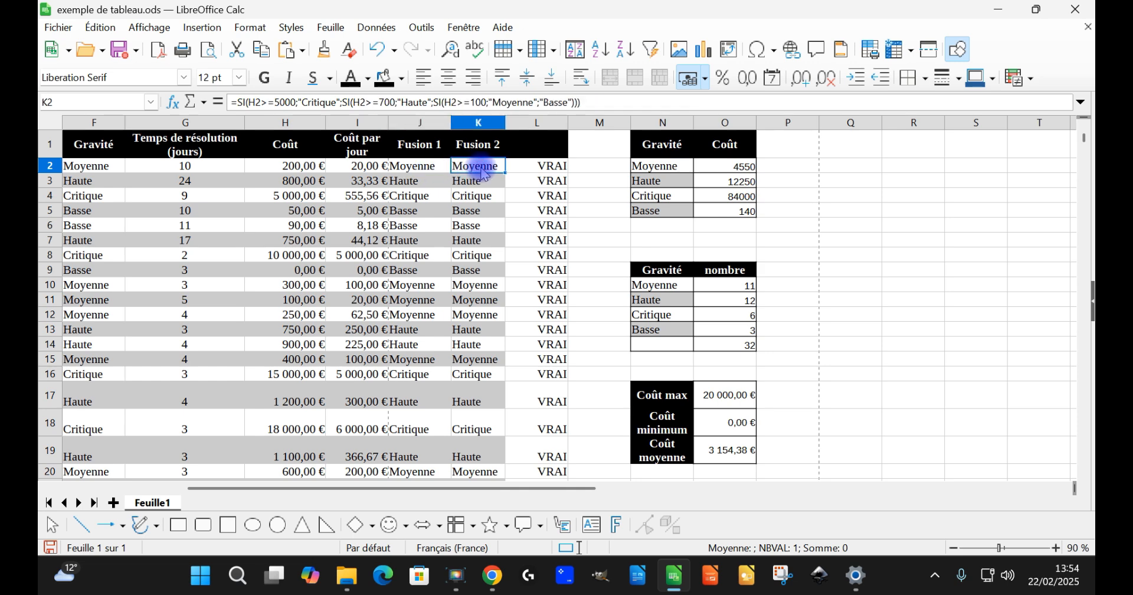
scroll(472, 174, "down", 6)
scroll(473, 175, "up", 6)
scroll(473, 175, "down", 8)
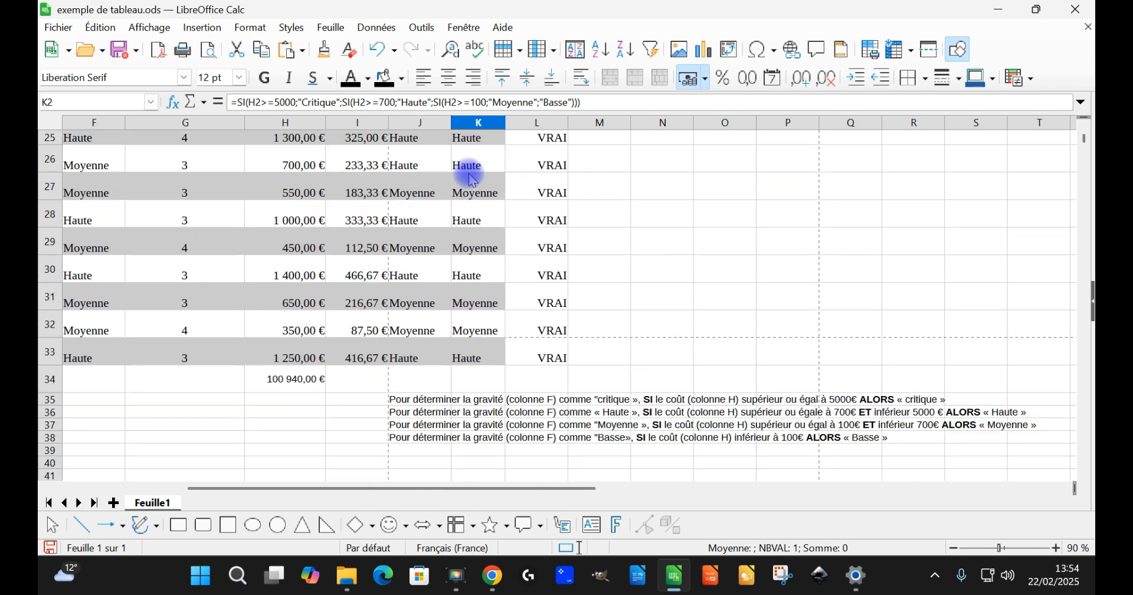
left_click_drag(406, 345, 427, 152)
right_click(427, 152)
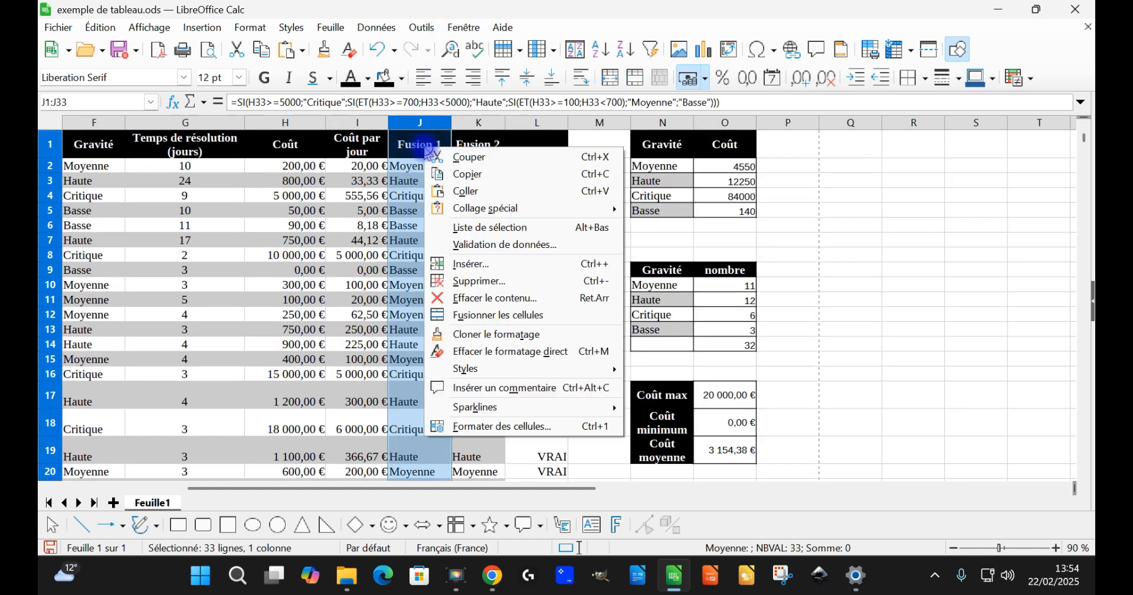
left_click(506, 280)
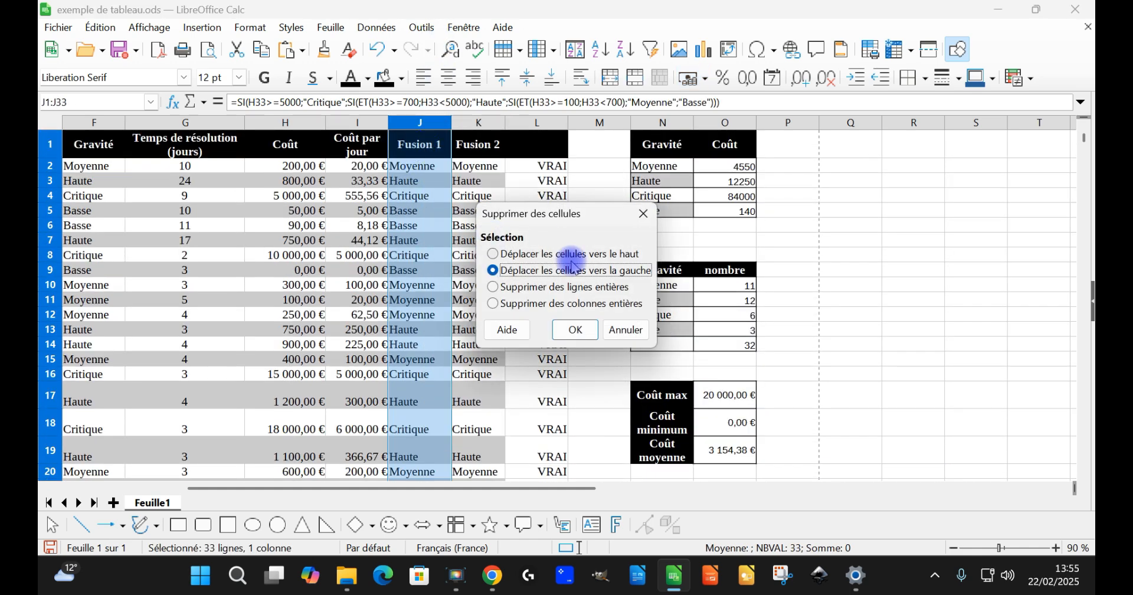
left_click(575, 329)
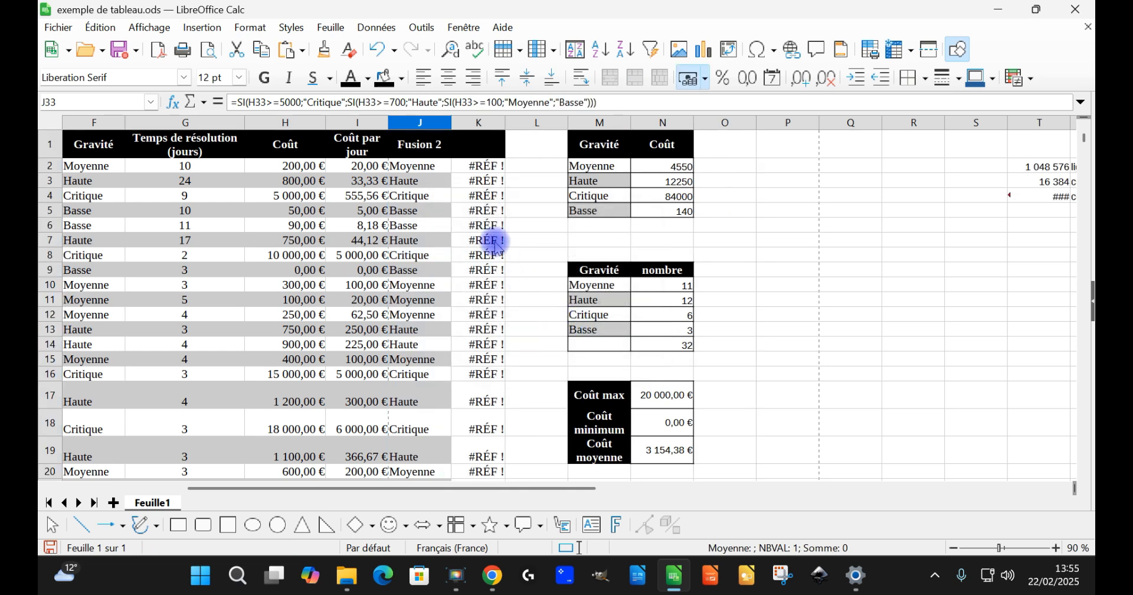
Step: Replace the broken formula in K2 with =J2=F2 to compare Fusion 2 with Gravité, and fill it down to K33
left_click(472, 168)
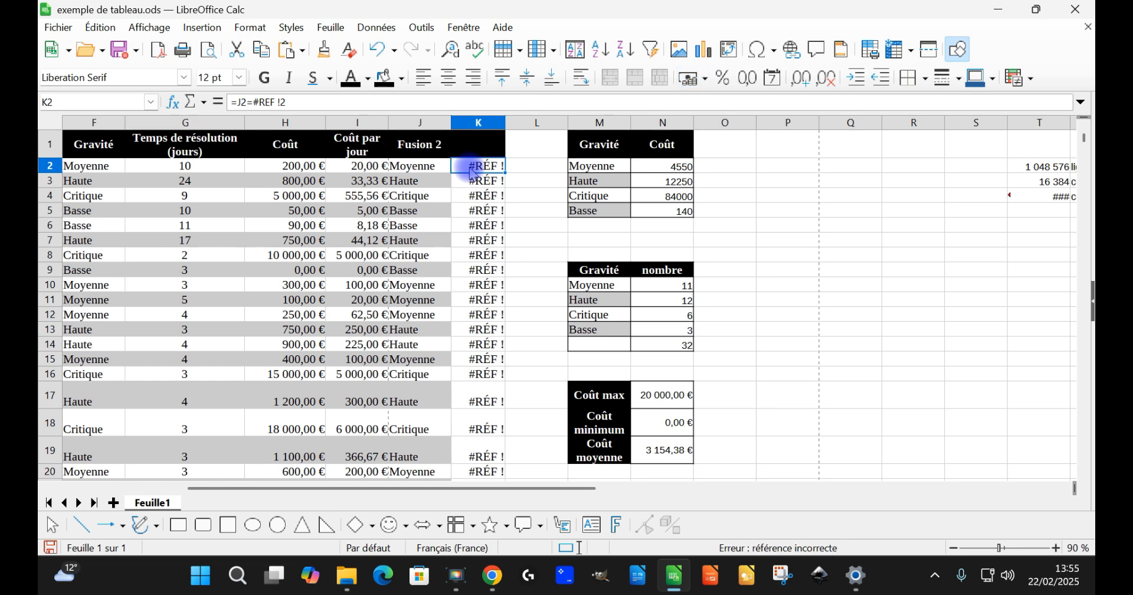
double_click(483, 168)
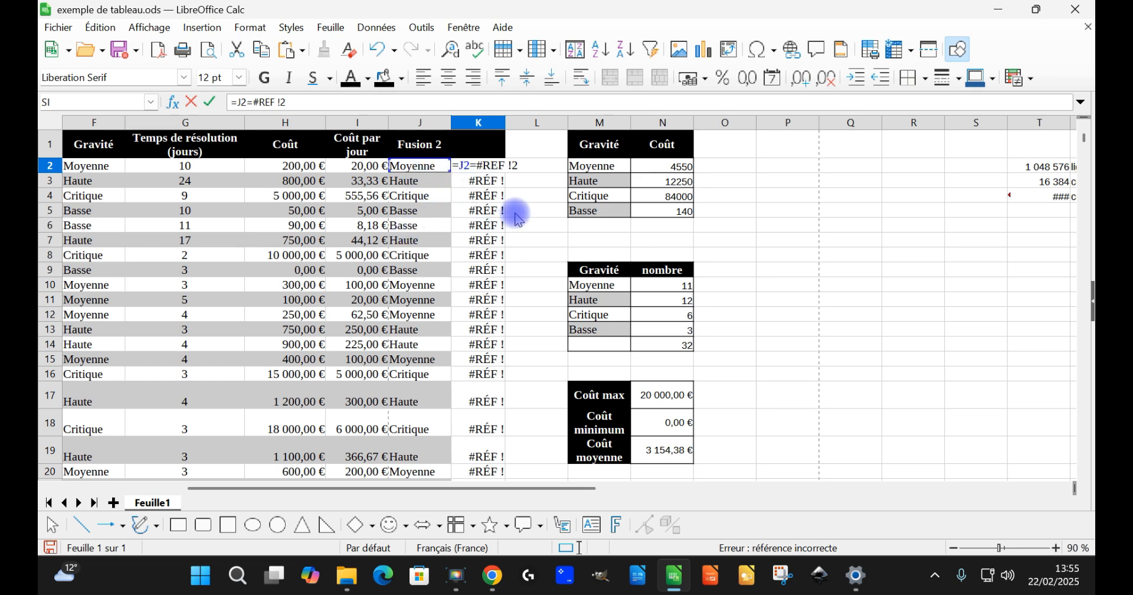
key("Escape")
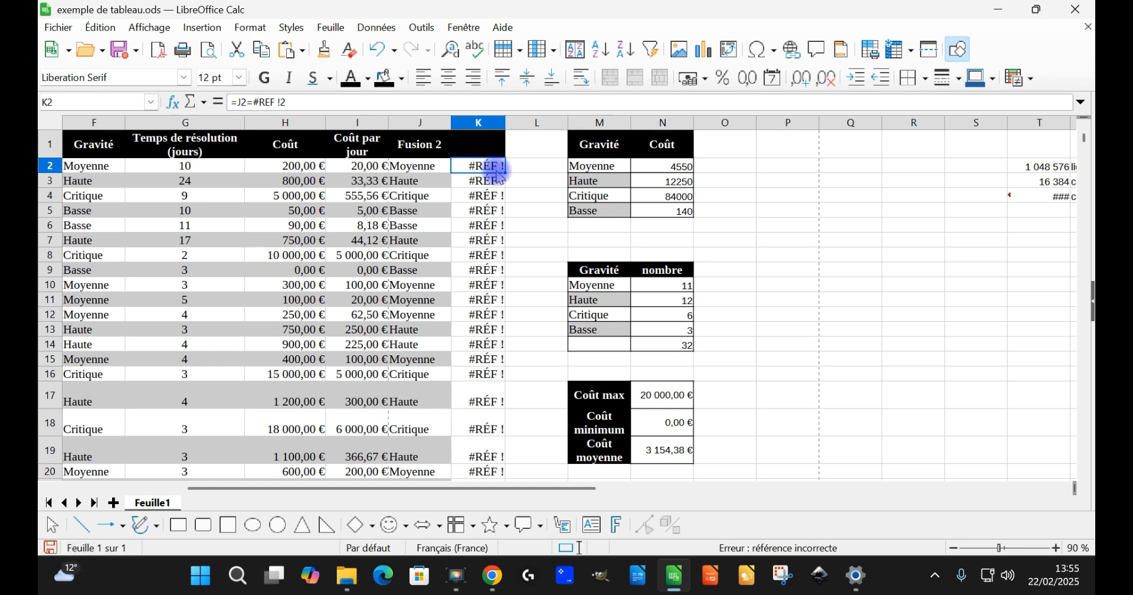
type("=J2")
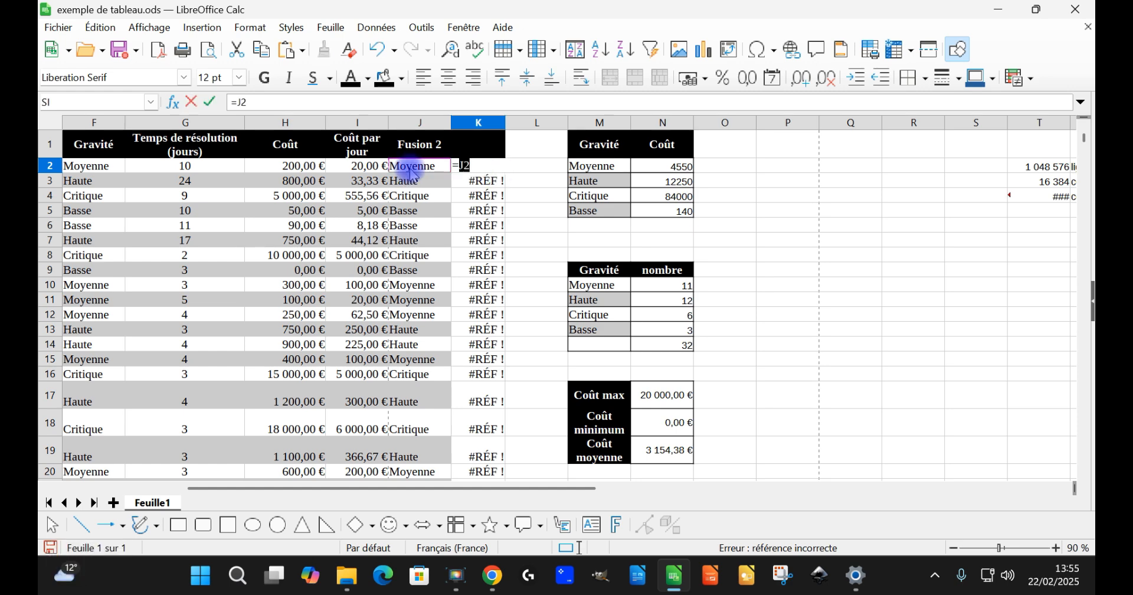
type("=")
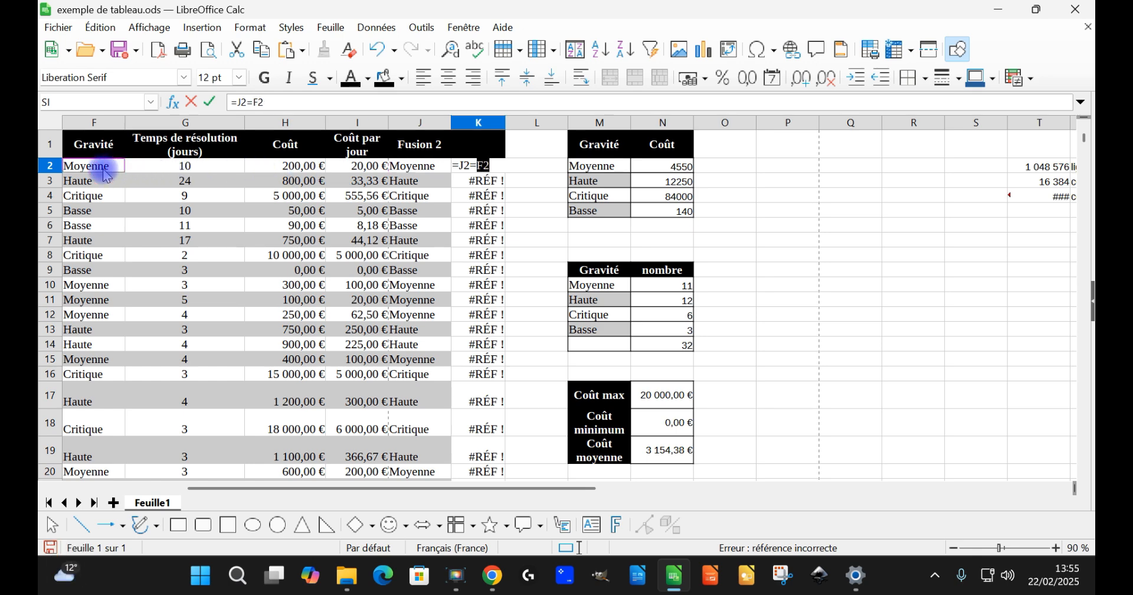
key("Return")
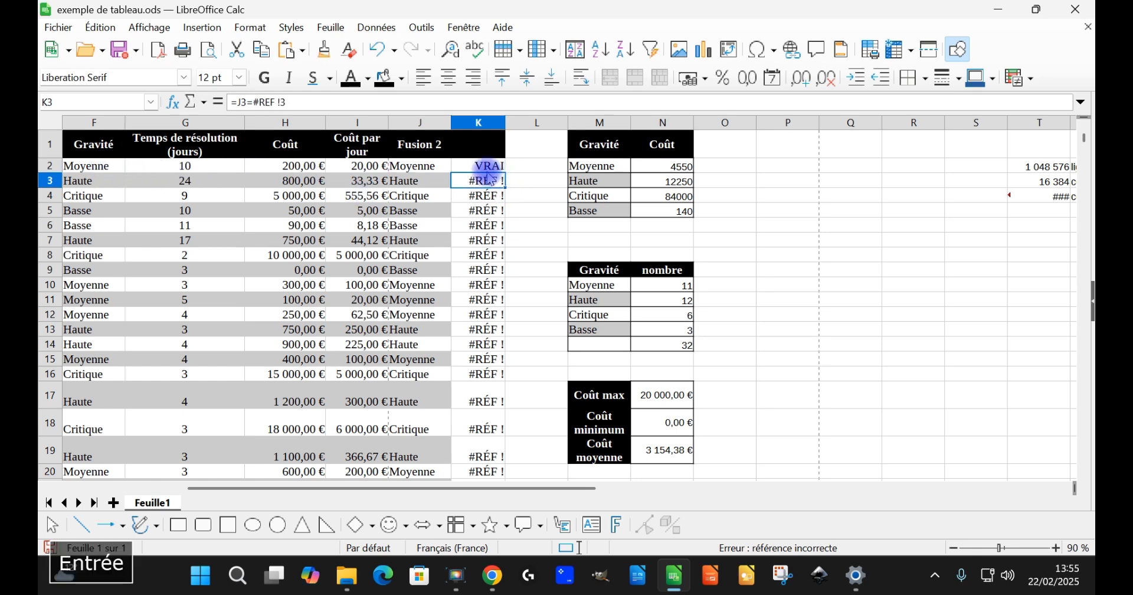
left_click(503, 171)
left_click_drag(505, 174, 510, 379)
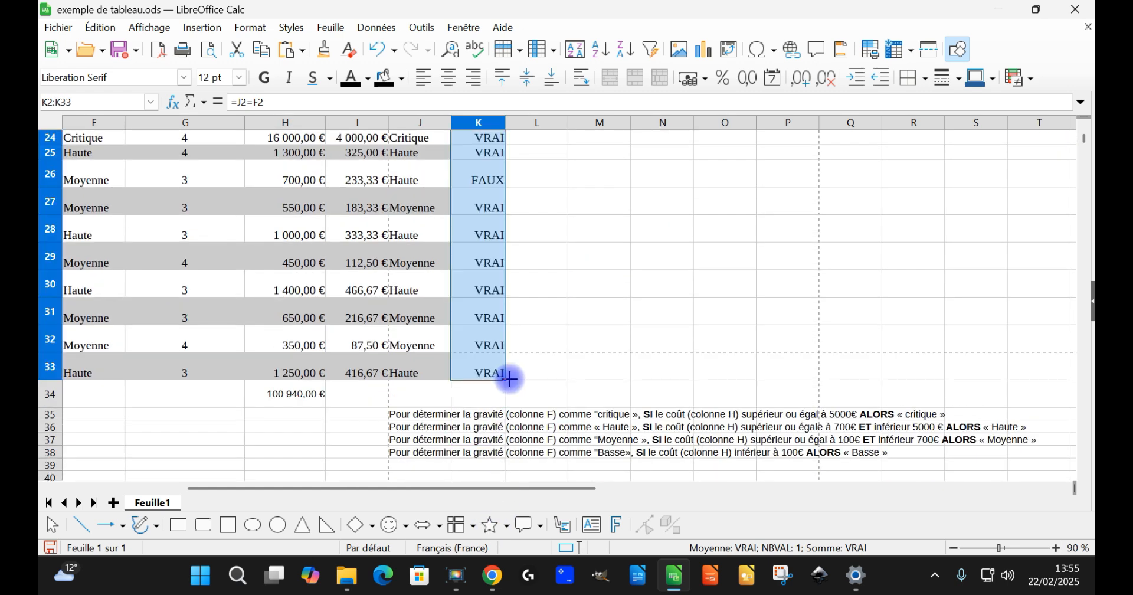
Step: Examine the comparison results along column K, checking row 26's Gravité, cost and Fusion 2 entries
left_click(468, 184)
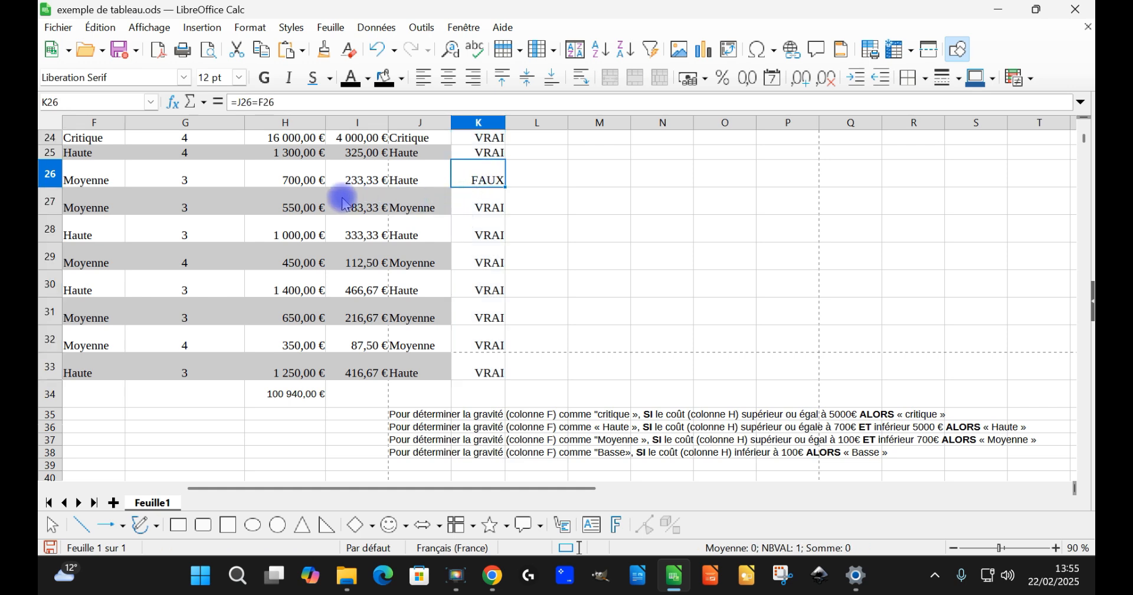
left_click(102, 186)
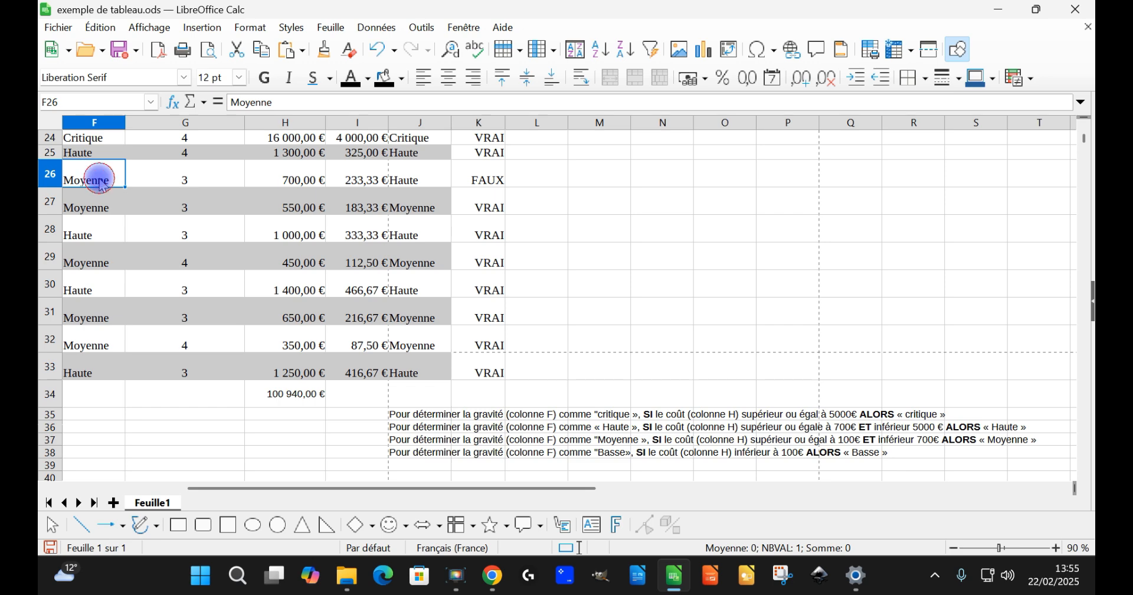
left_click(51, 173)
scroll(503, 378, "up", 2)
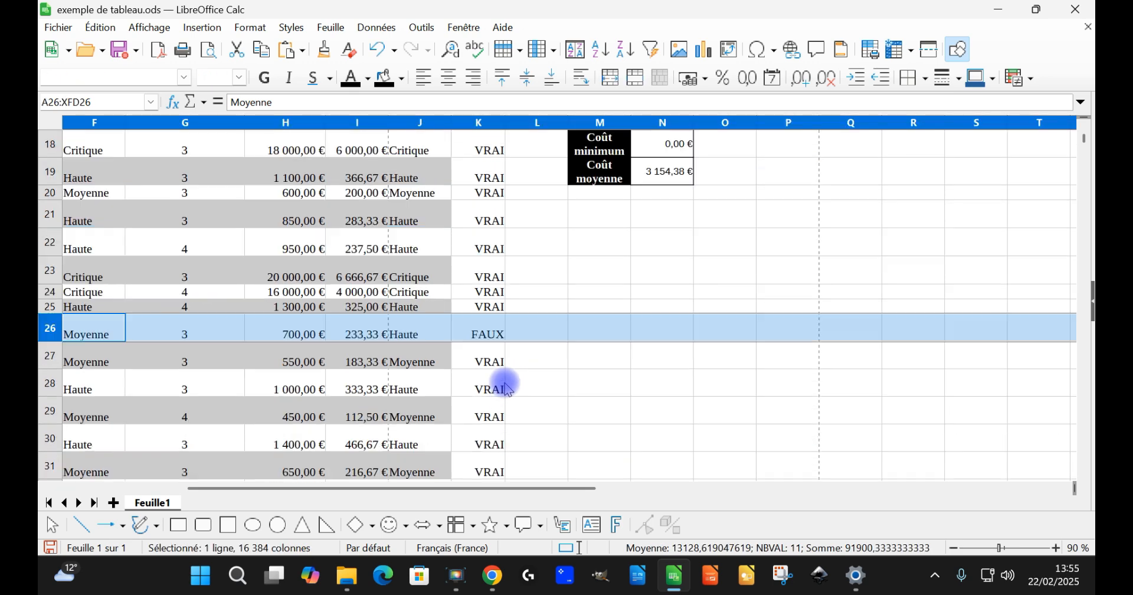
scroll(494, 347, "up", 6)
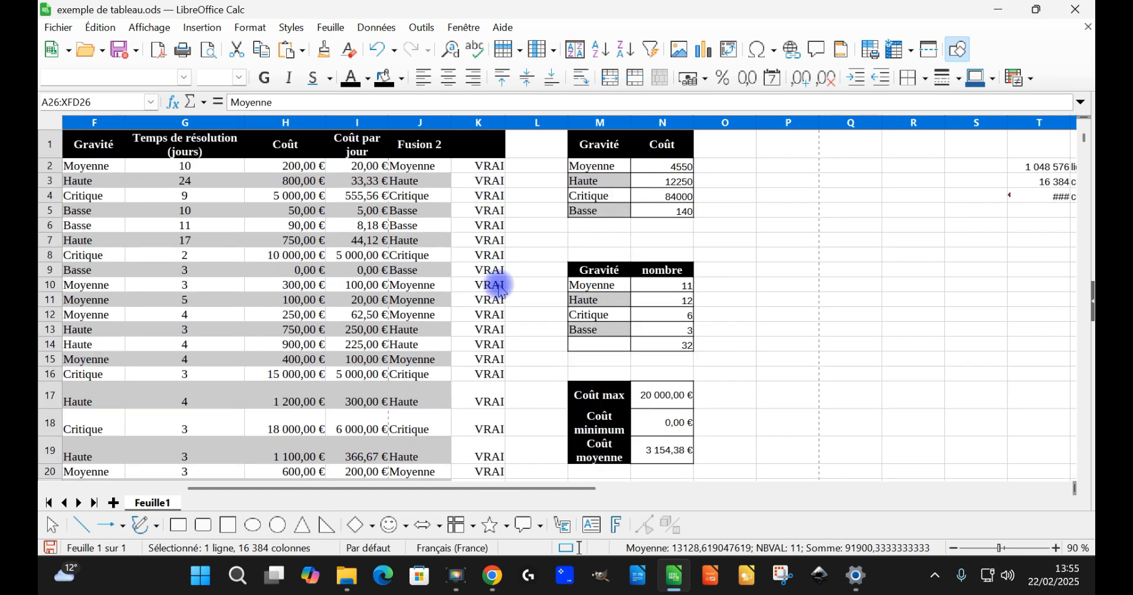
scroll(497, 284, "down", 4)
scroll(495, 293, "down", 2)
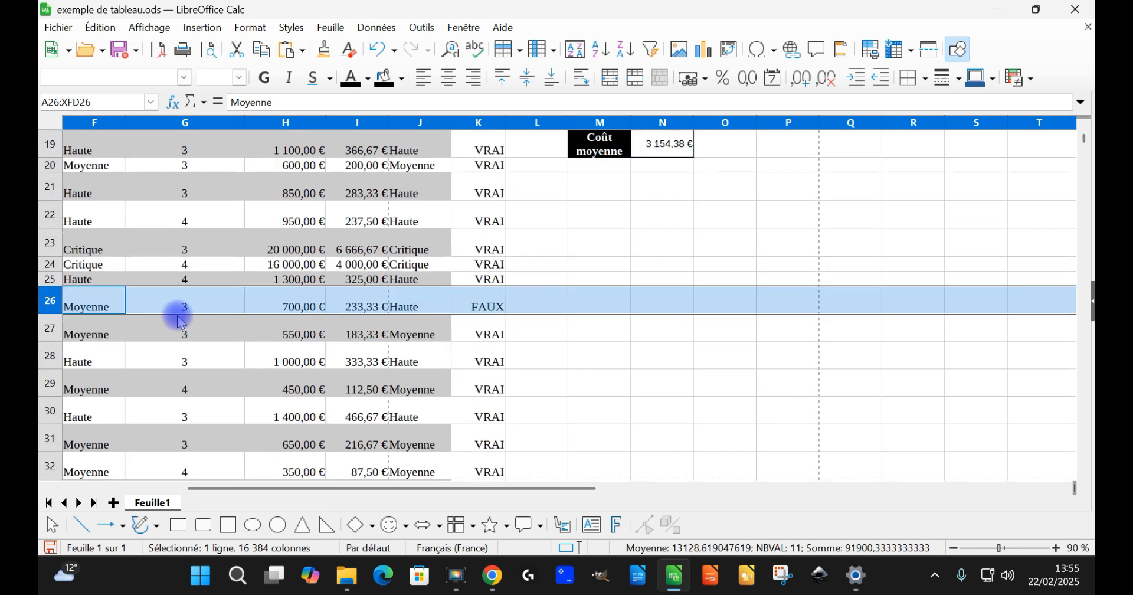
scroll(387, 313, "down", 2)
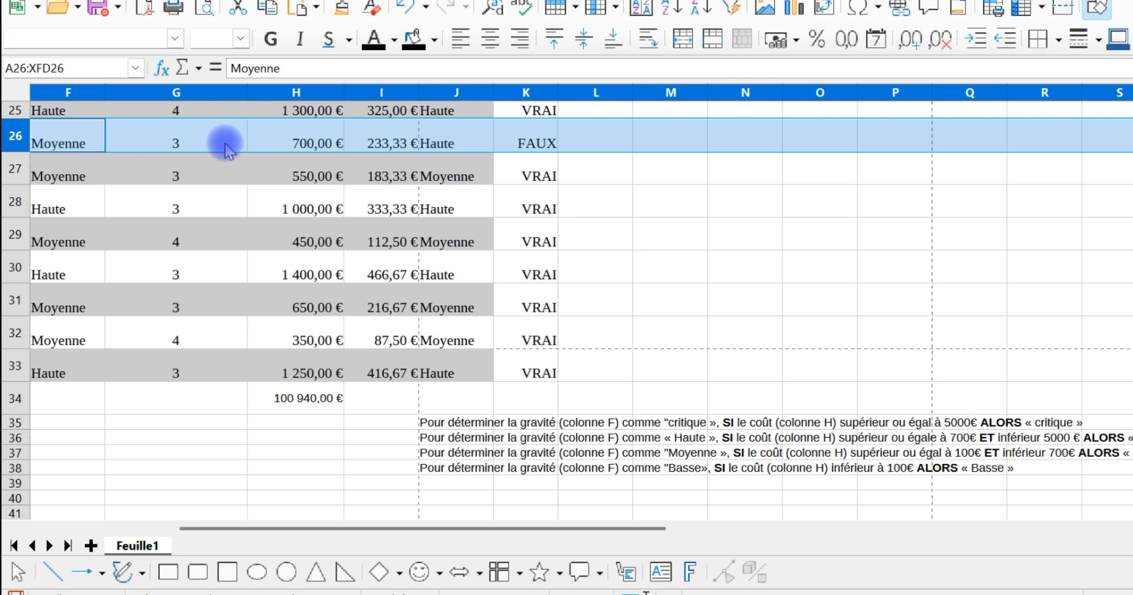
left_click(440, 151)
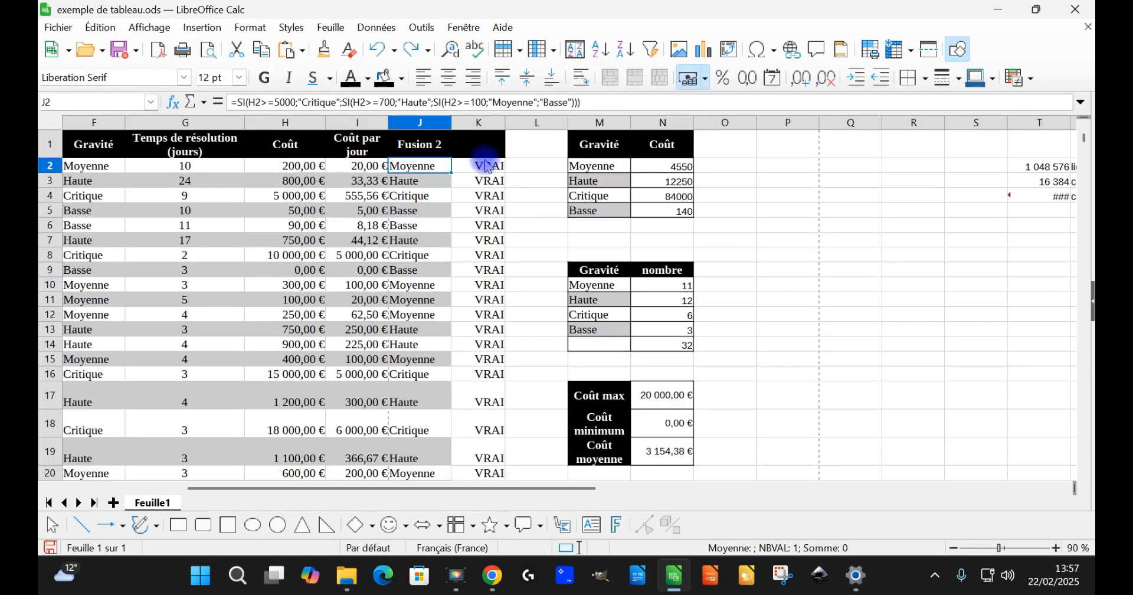
scroll(501, 231, "down", 10)
scroll(506, 239, "up", 3)
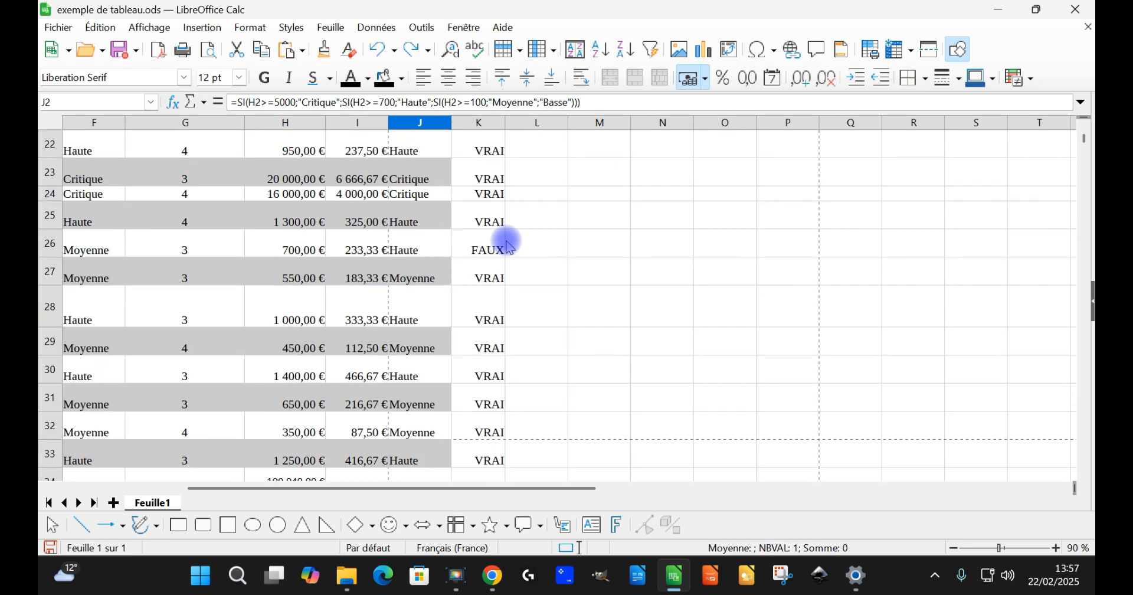
Step: Delete the comparison cells K1:K33 with the option "Déplacer les cellules vers la gauche"
left_click(506, 252)
scroll(498, 341, "down", 2)
left_click_drag(493, 298, 489, 146)
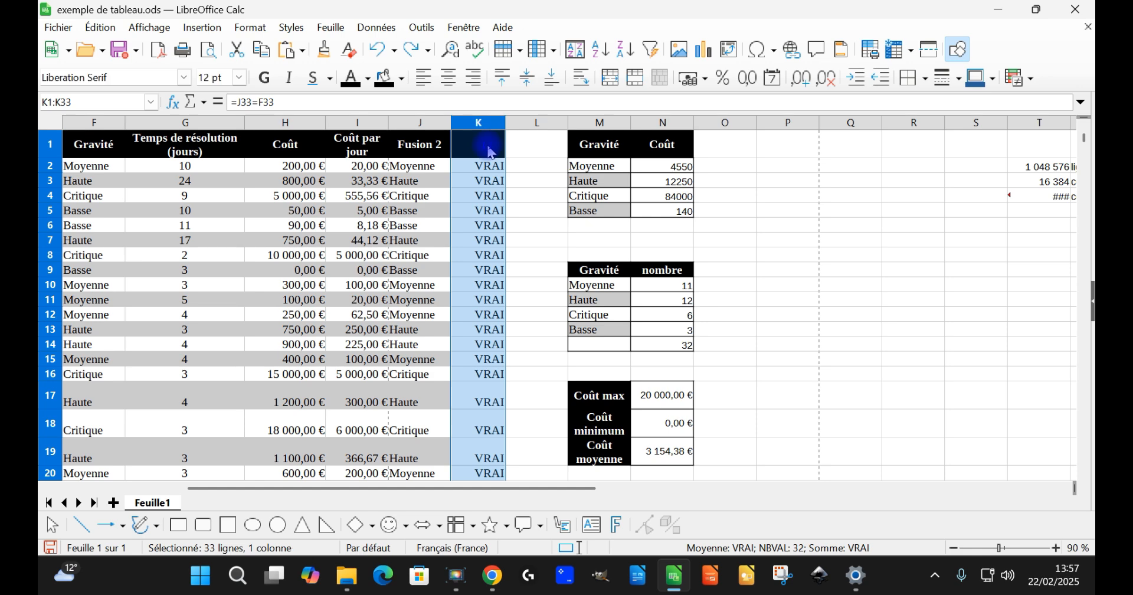
right_click(490, 150)
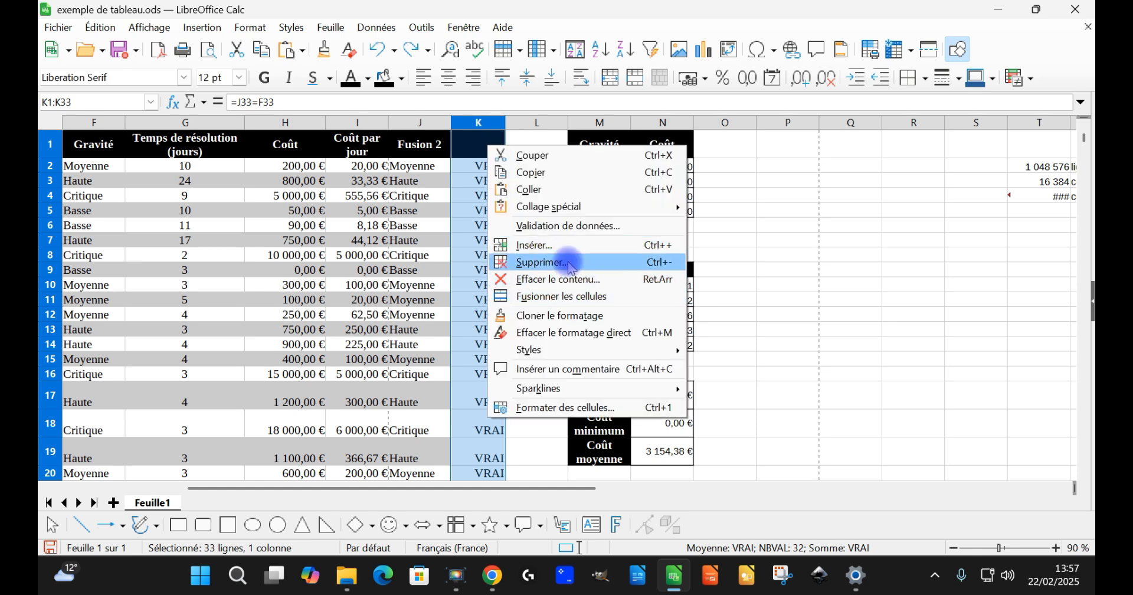
left_click(570, 265)
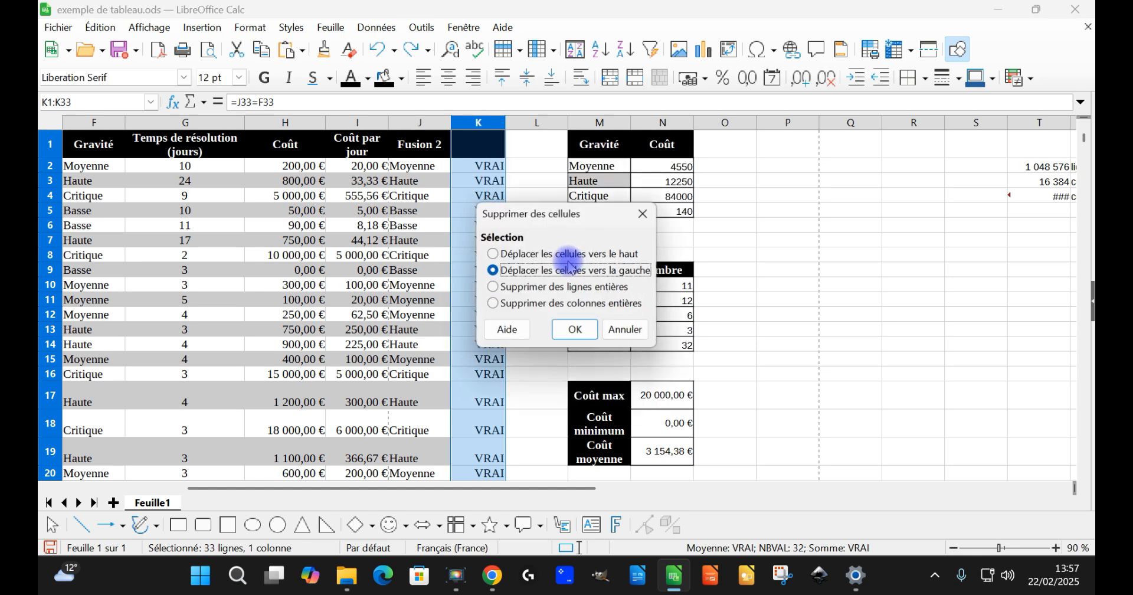
left_click(577, 331)
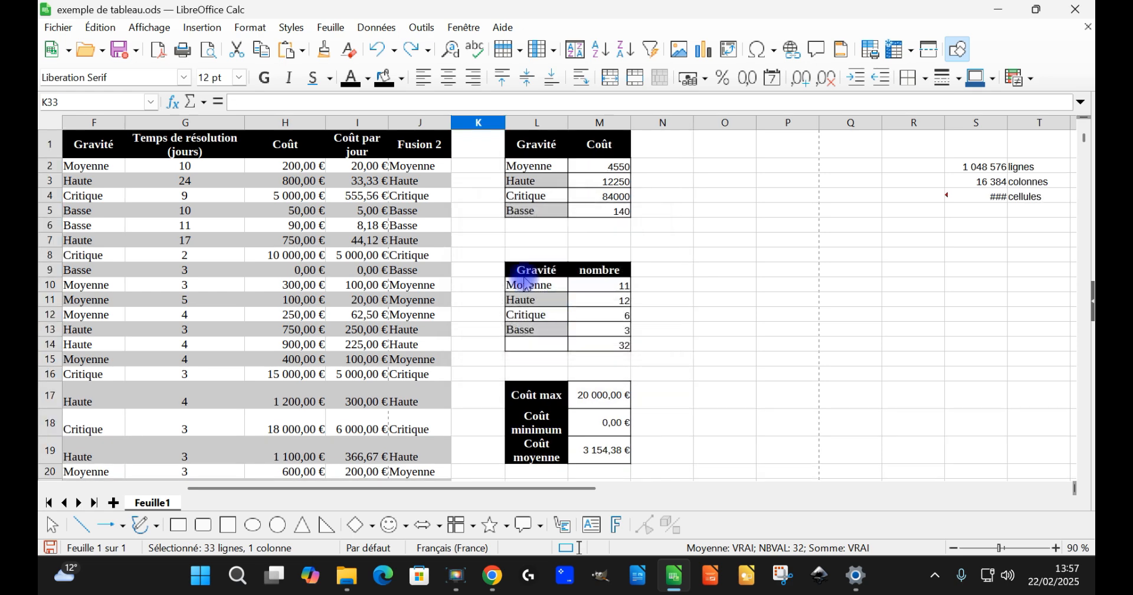
Step: Move the Fusion 2 formulas from J2:J33 onto the Gravité cells F2:F33, replacing the original entries
left_click(415, 166)
scroll(422, 224, "down", 9)
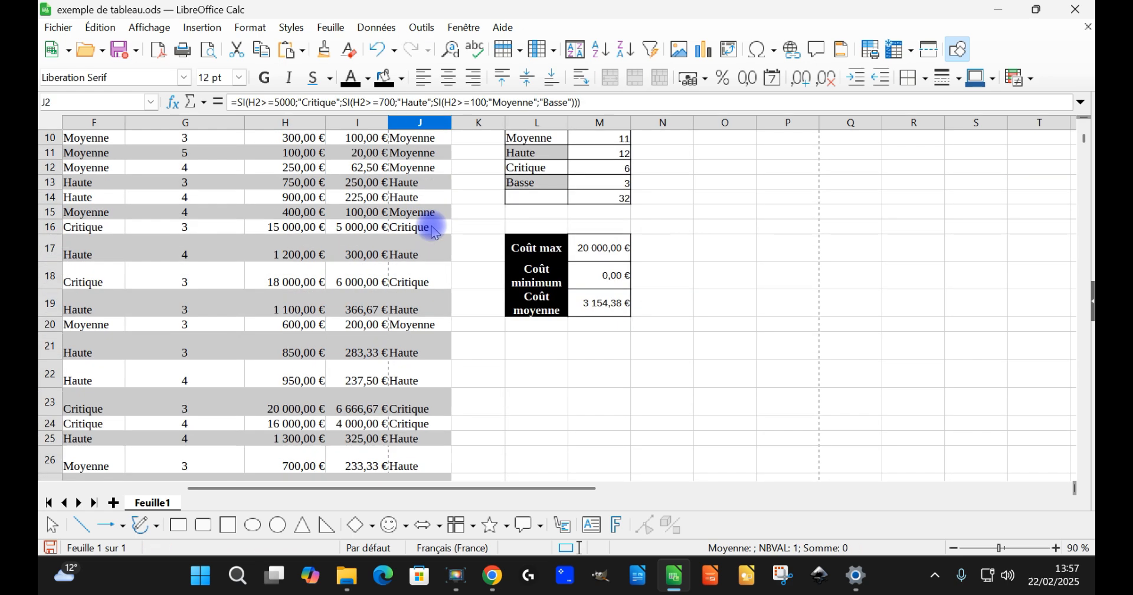
left_click(419, 294, "shift")
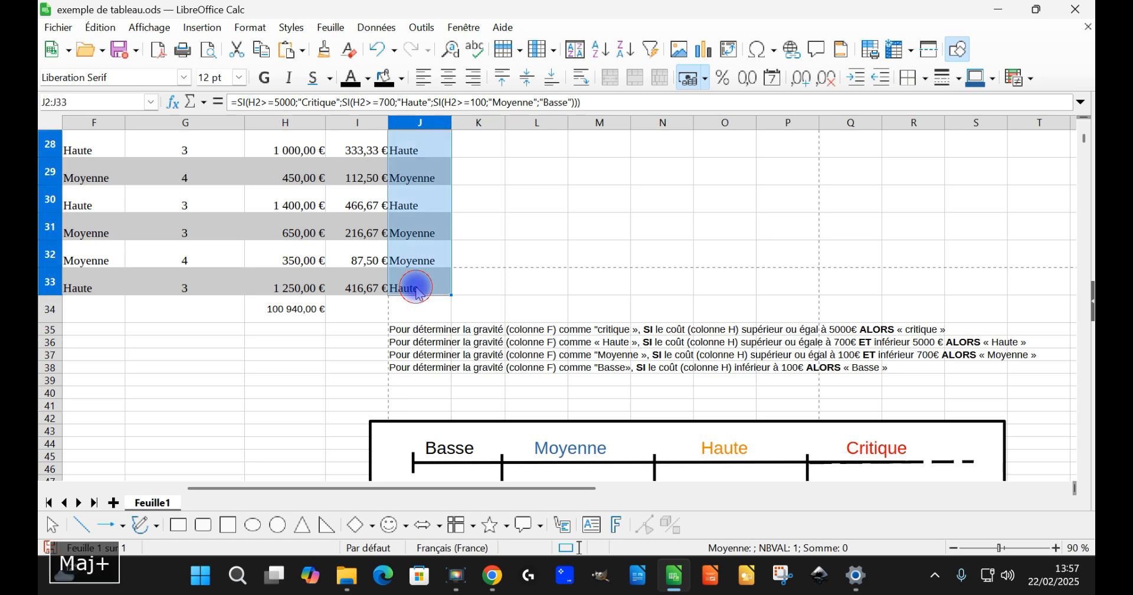
scroll(438, 243, "up", 9)
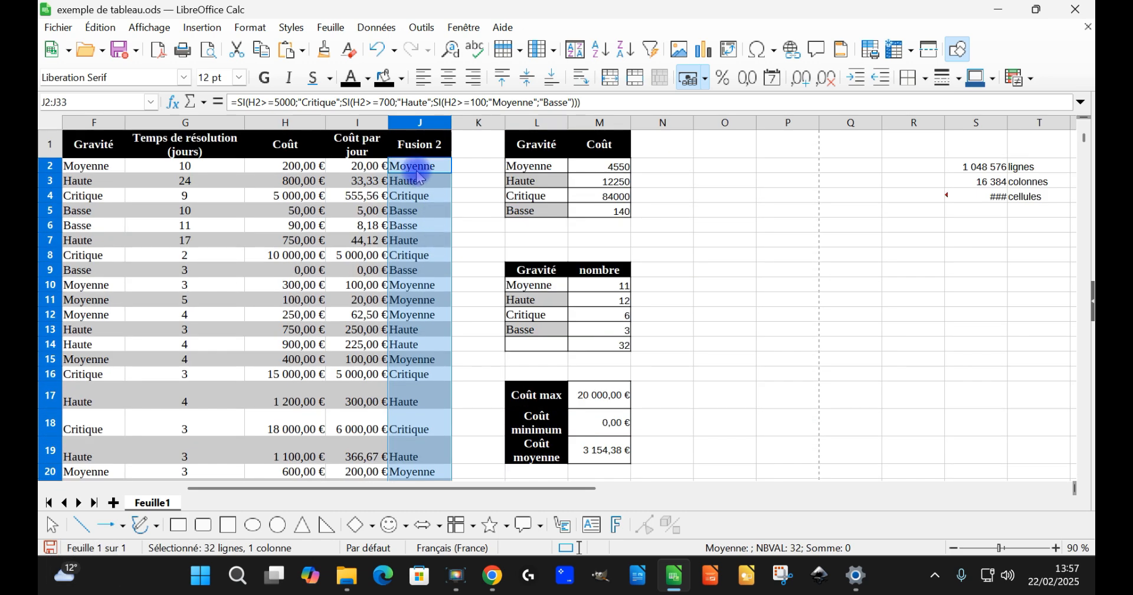
left_click_drag(420, 174, 121, 180)
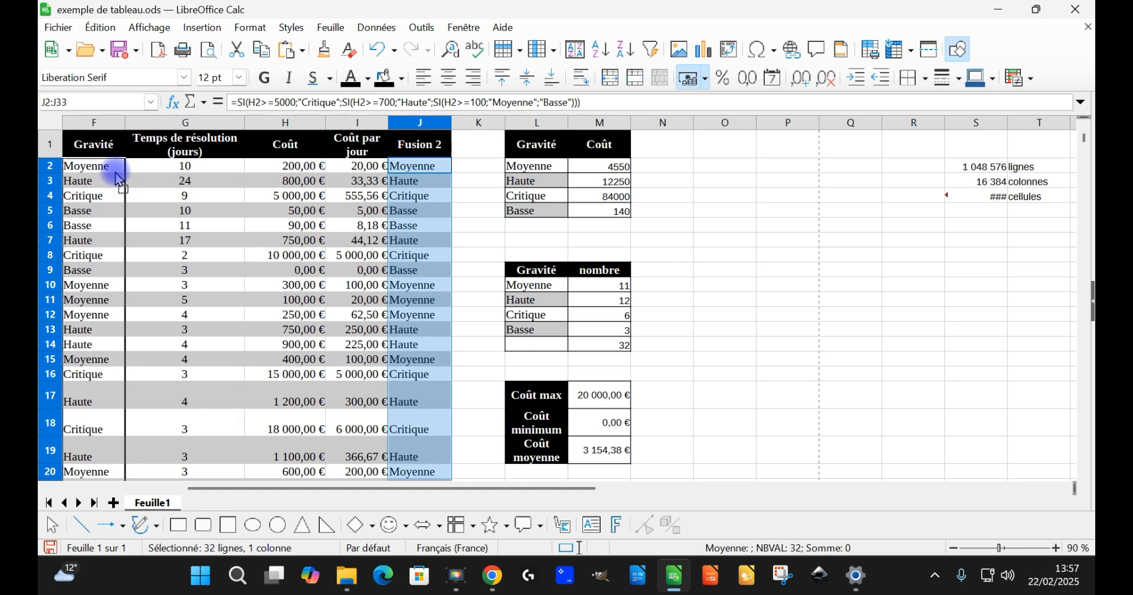
left_click_drag(120, 178, 119, 174)
left_click(116, 180)
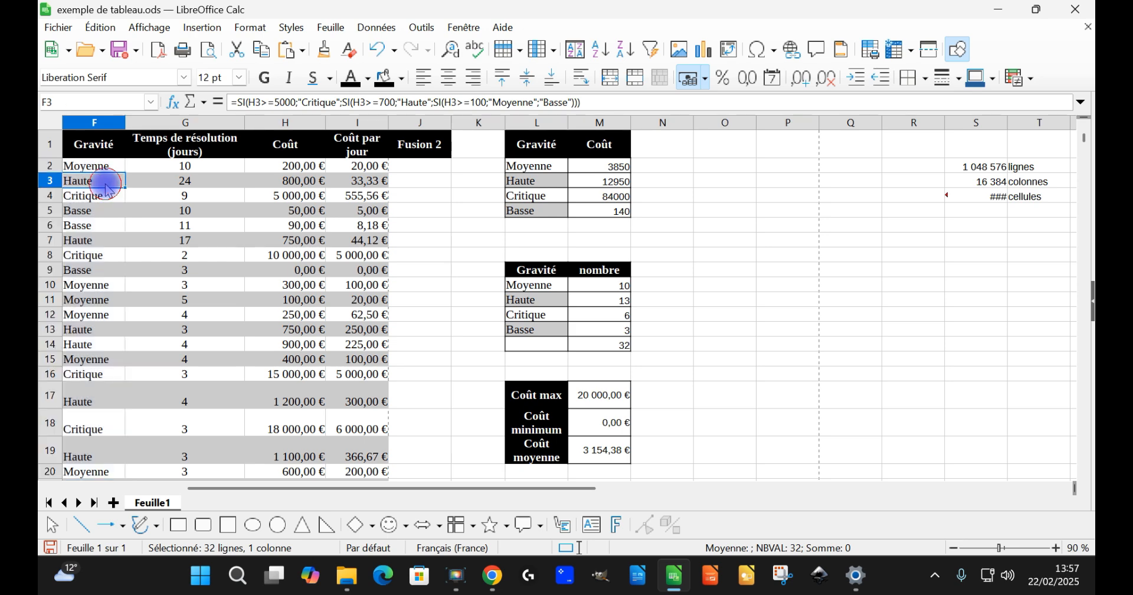
Step: Clear the Fusion 2 header in J1 and its formatting by filling the blank cell J2 upward over it
left_click(413, 145)
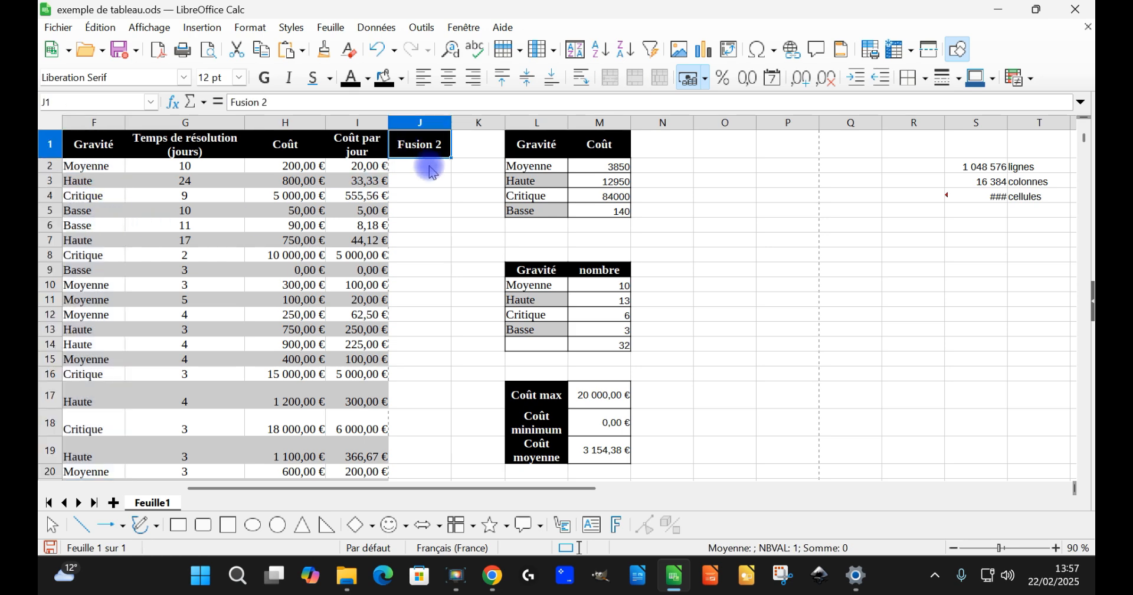
left_click(445, 172)
left_click_drag(451, 172, 452, 135)
left_click(438, 166)
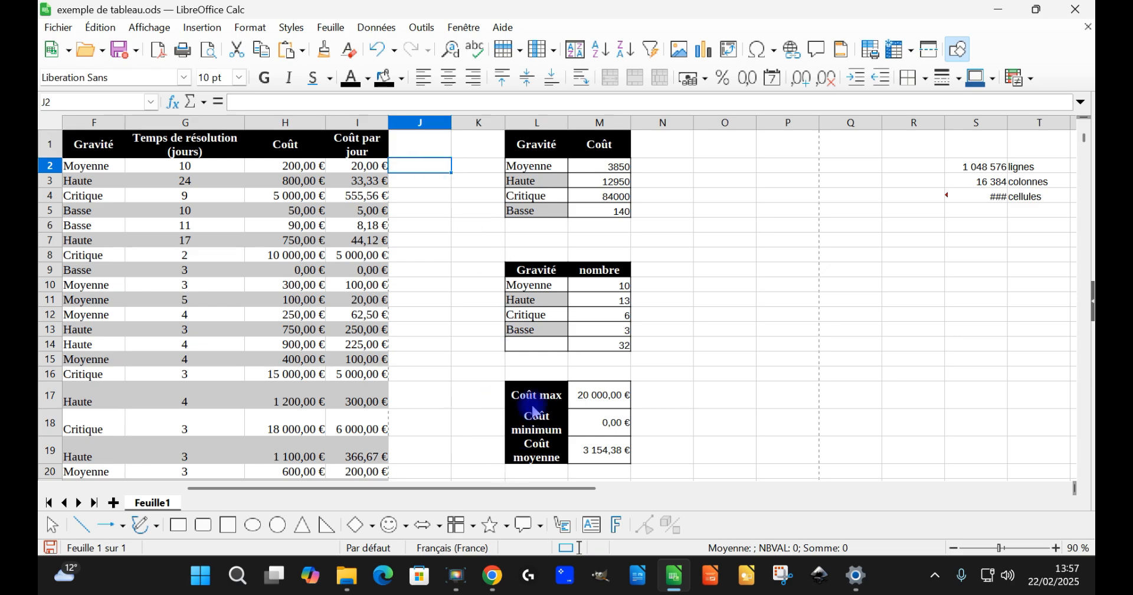
Step: Inspect the nested SI formula in the first Gravité cell, F2
scroll(534, 411, "down", 2)
scroll(677, 384, "down", 1)
scroll(682, 390, "up", 1)
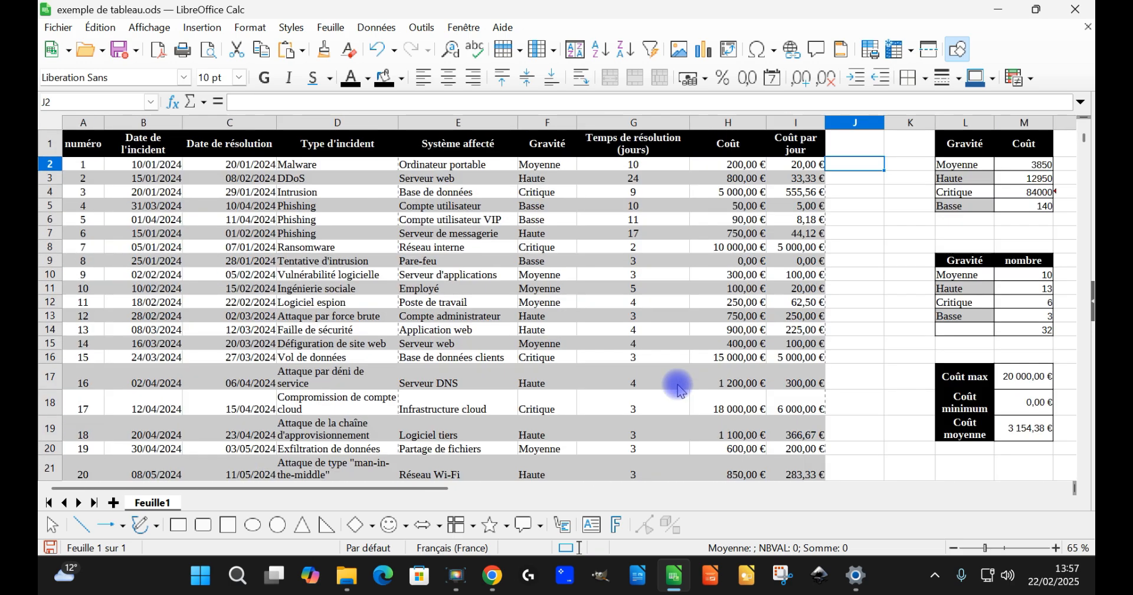
scroll(682, 390, "up", 2)
left_click(616, 168)
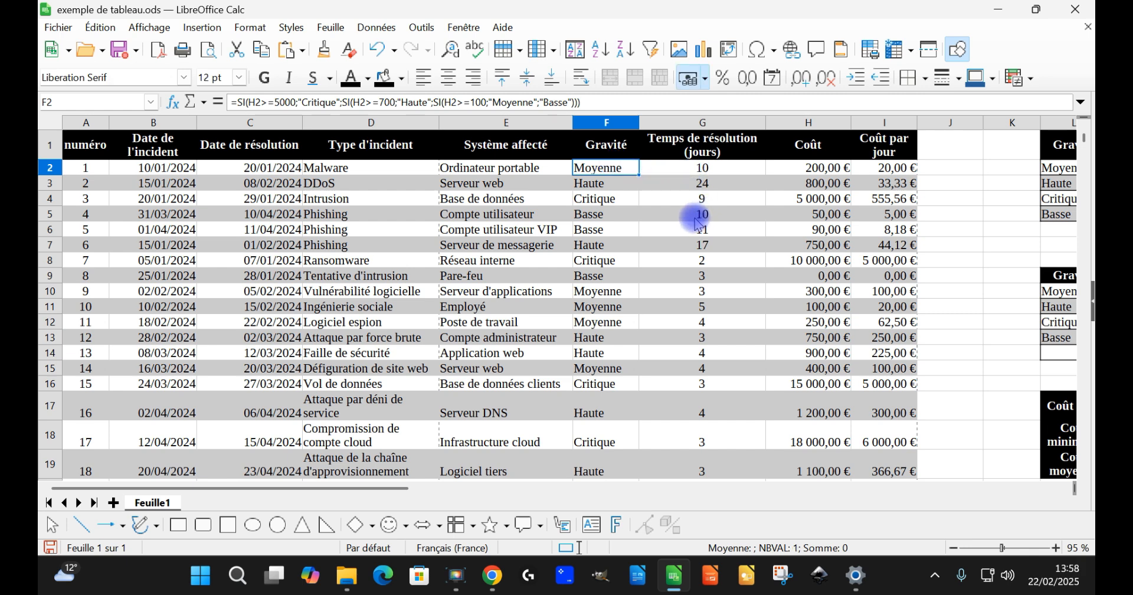
Step: Cut the severity condition texts and threshold diagram below the table, covering cells I38:T55
scroll(582, 361, "down", 2)
scroll(577, 357, "up", 3)
scroll(667, 311, "down", 2)
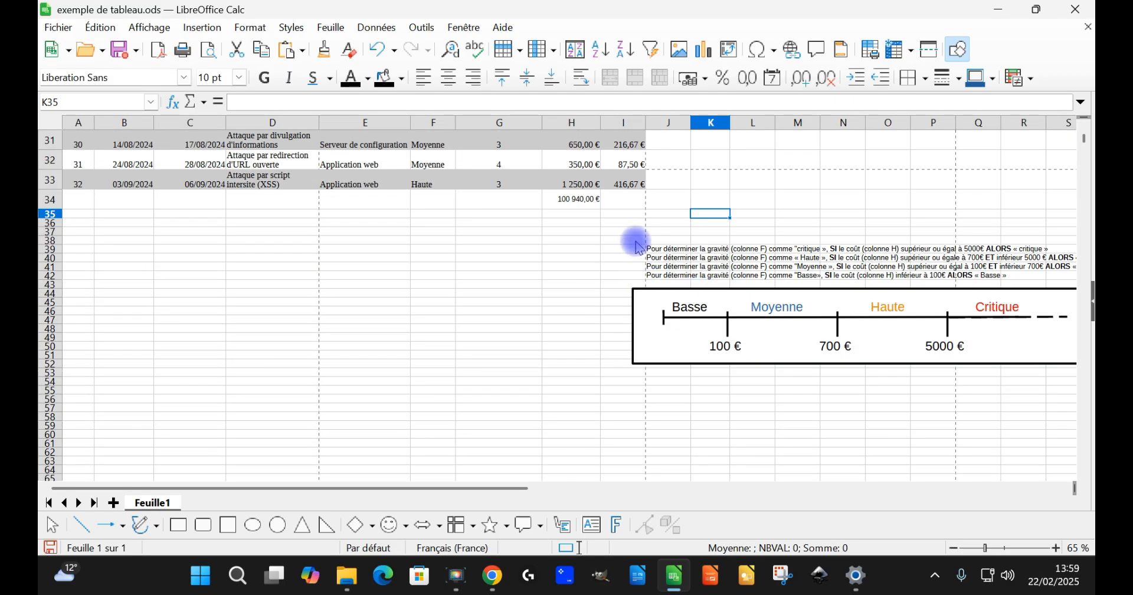
left_click_drag(636, 241, 1004, 379)
scroll(951, 390, "down", 2)
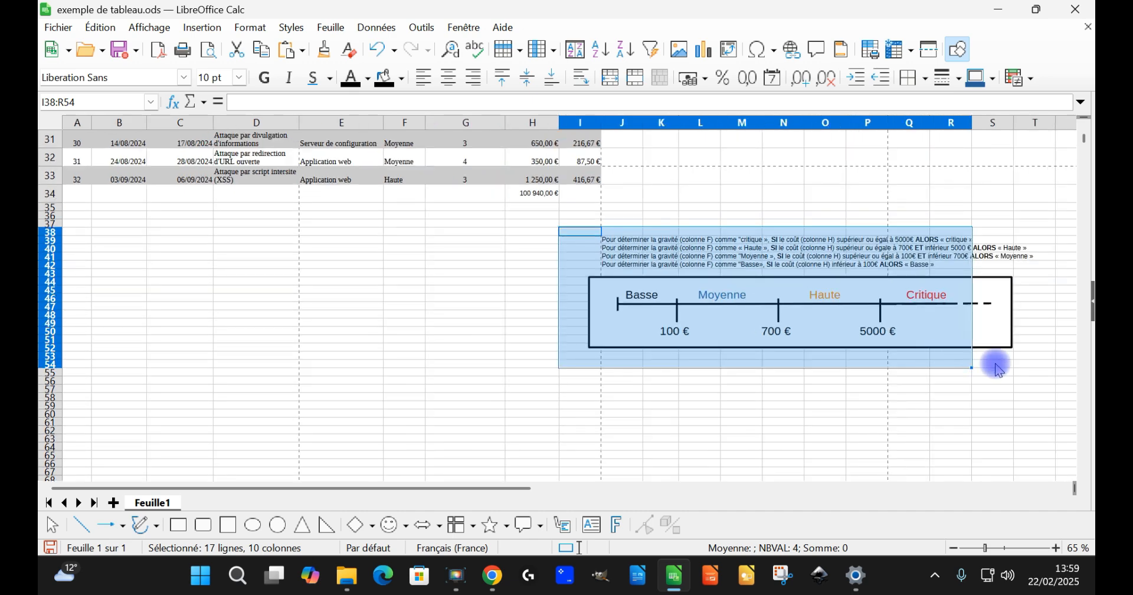
left_click(1040, 372, "shift")
key("ctrl+x")
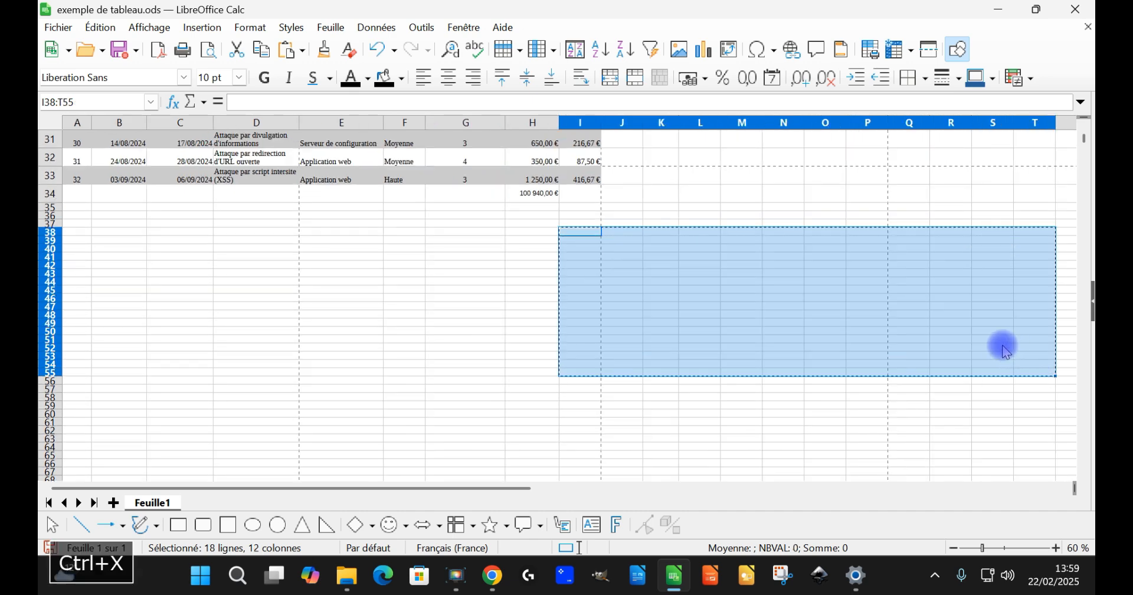
Step: Add a new sheet and rename it "conditions"
left_click(114, 502)
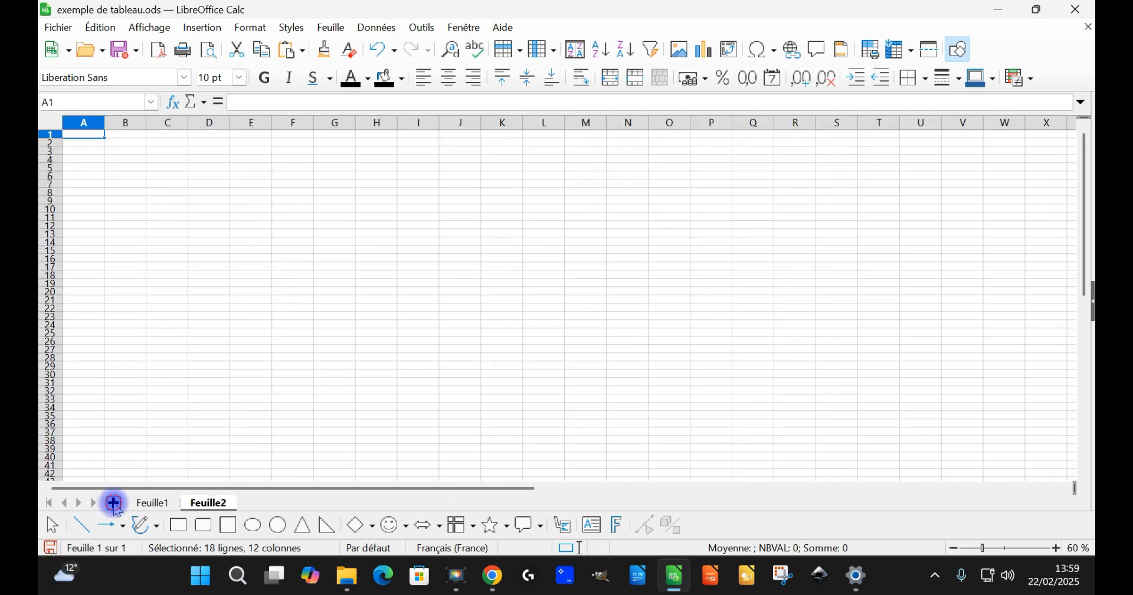
double_click(210, 503)
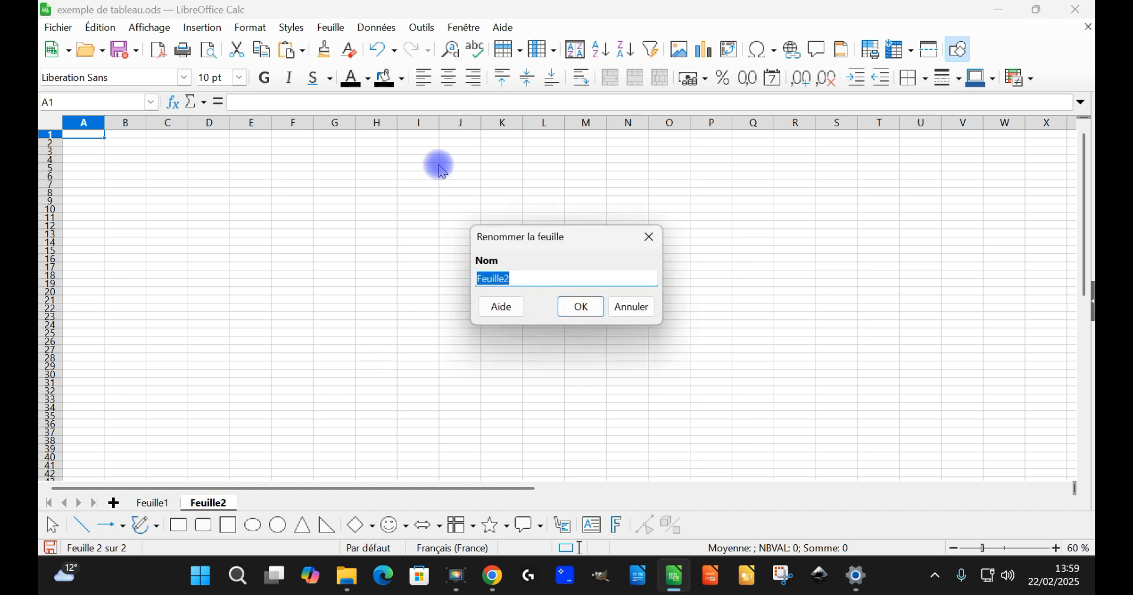
type("conditions")
key("Return")
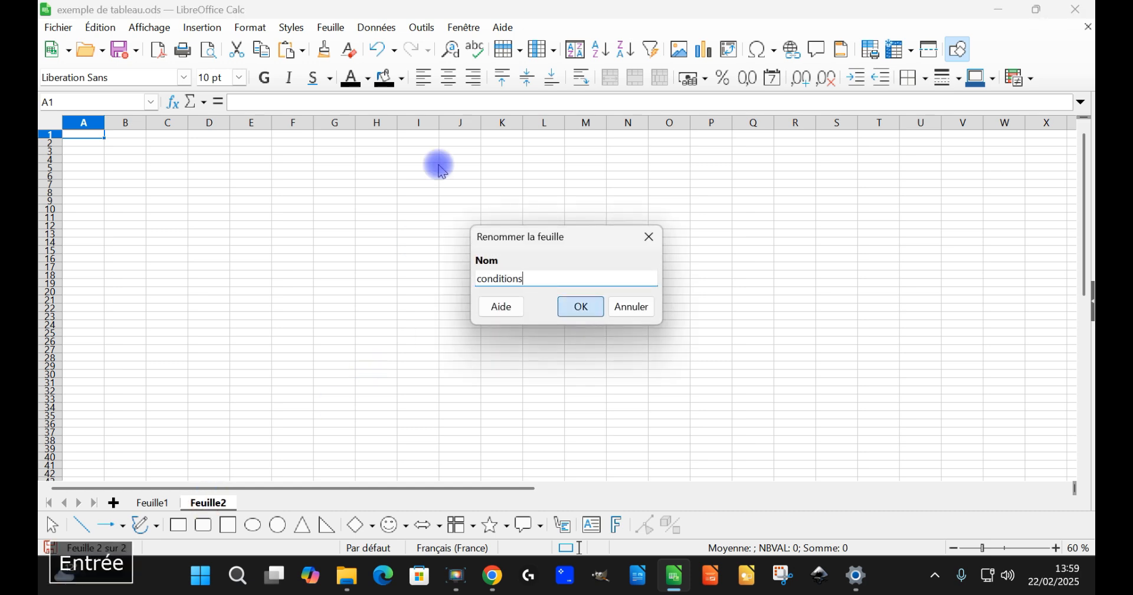
Step: Paste the cut condition texts and threshold diagram into the conditions sheet, starting at cell B3
left_click(126, 151)
key("ctrl+v")
left_click(181, 317)
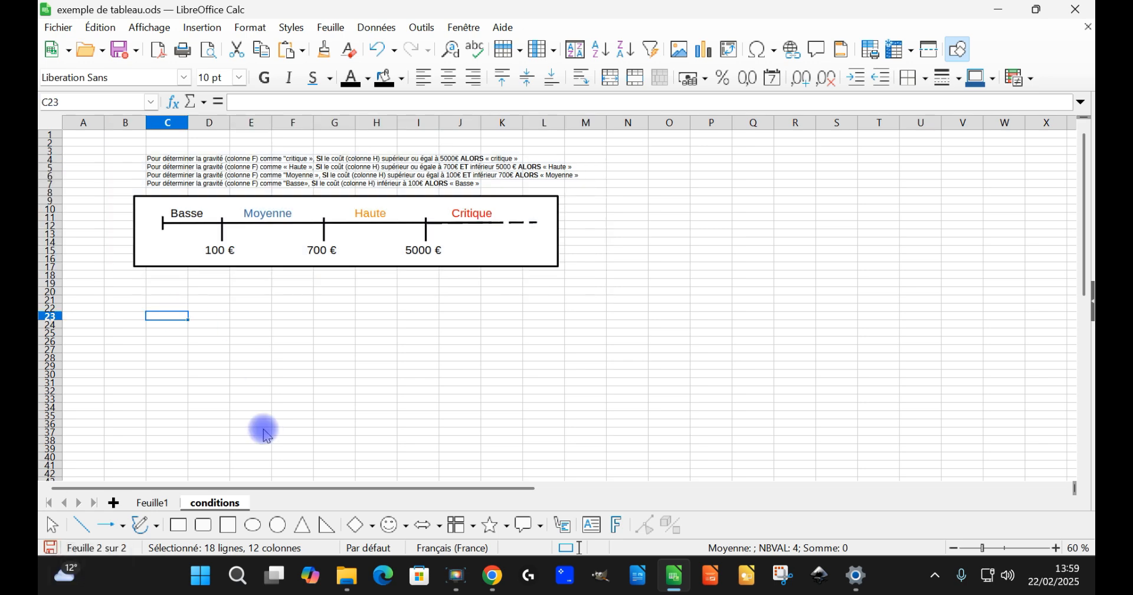
Step: Rename the sheet Feuille1 as "gravités des cyberattaques"
left_click(152, 503)
double_click(155, 504)
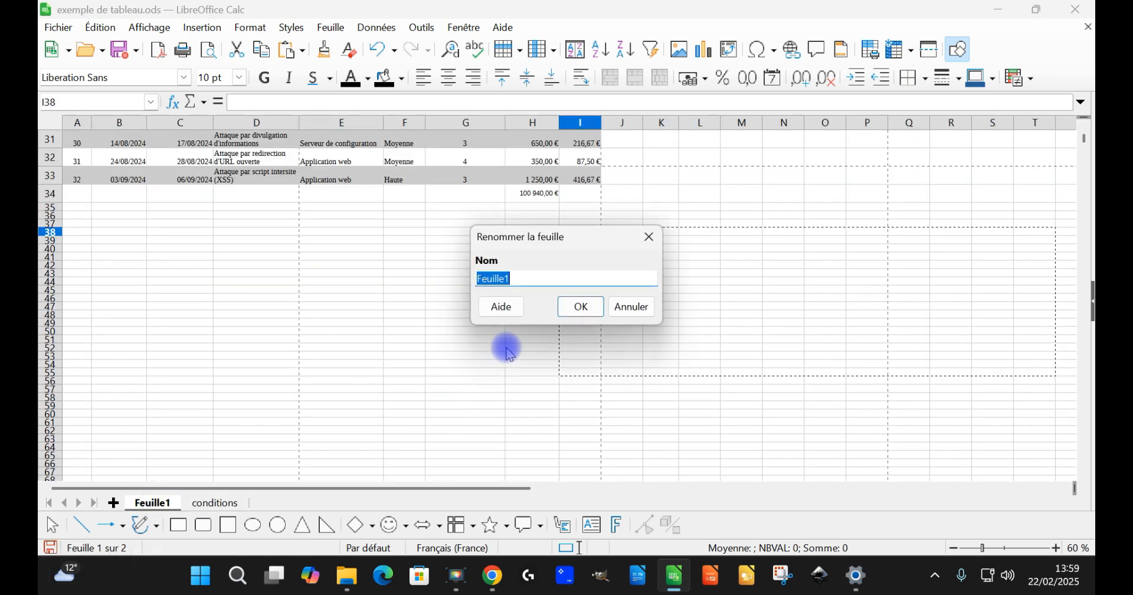
type("gravité")
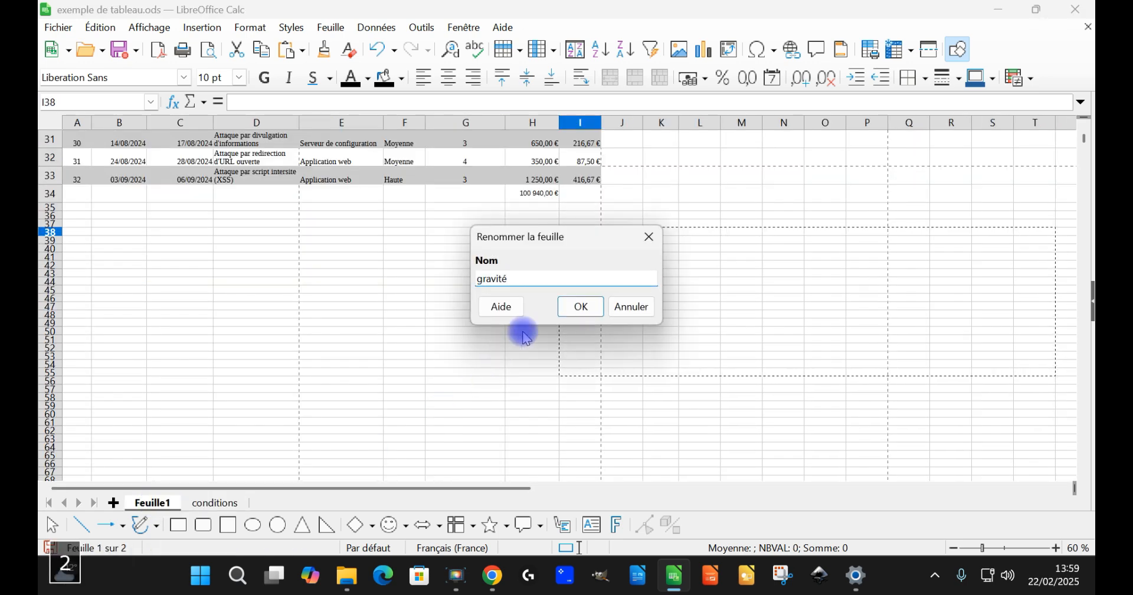
type("s des cyberattaques")
key("Return")
Step: Look over the incident table from the header row to the last entries and the total beneath it
scroll(258, 230, "up", 4, "ctrl")
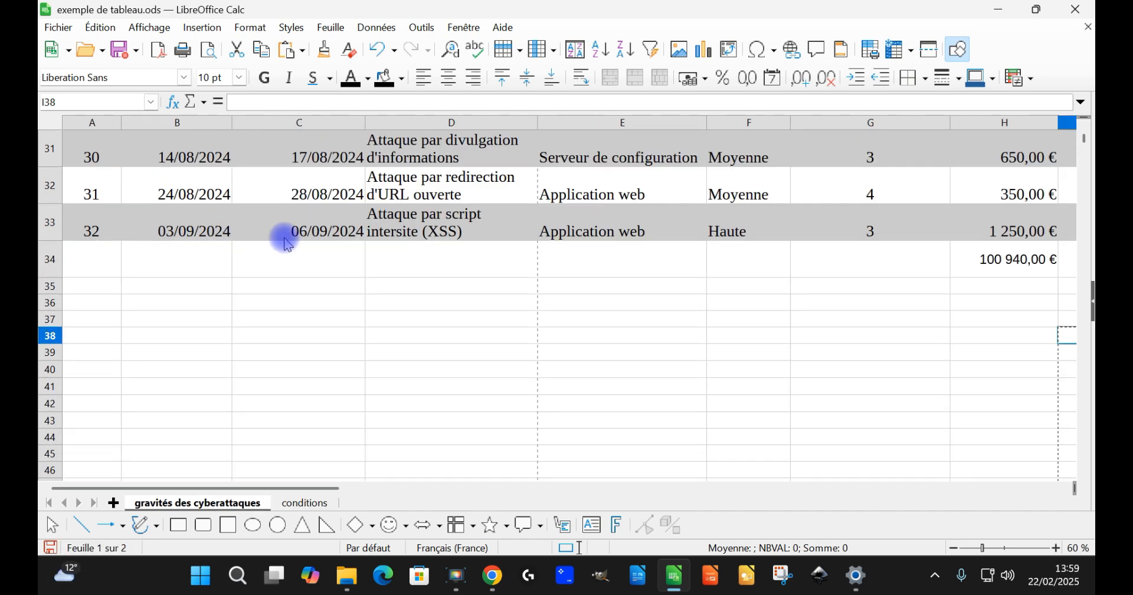
scroll(402, 259, "up", 5)
scroll(401, 260, "up", 5)
left_click(91, 151)
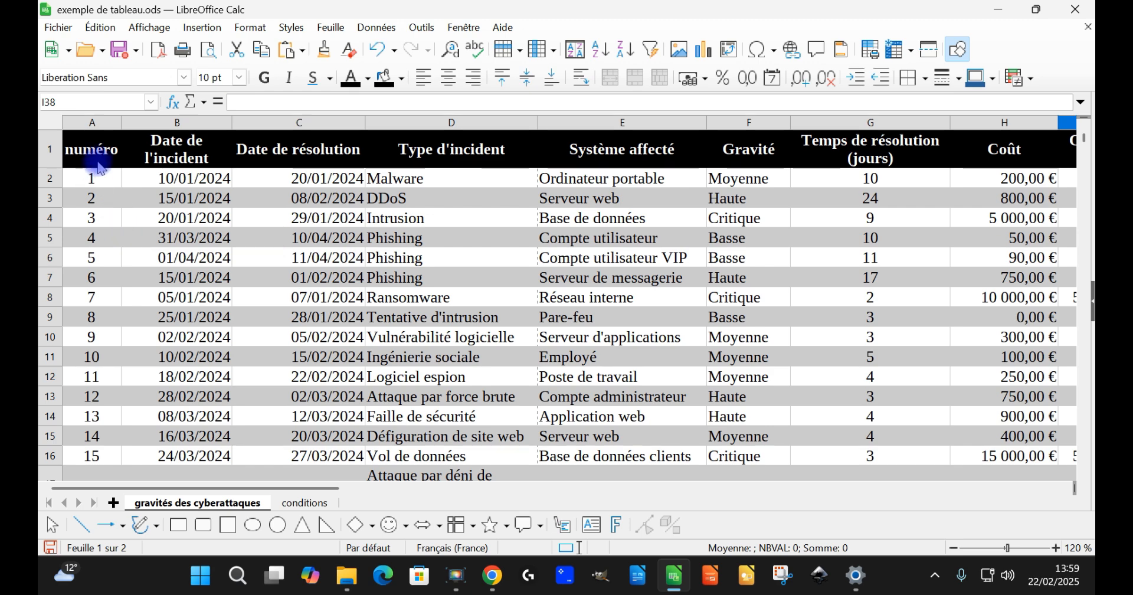
key("Escape")
scroll(443, 243, "down", 3, "ctrl")
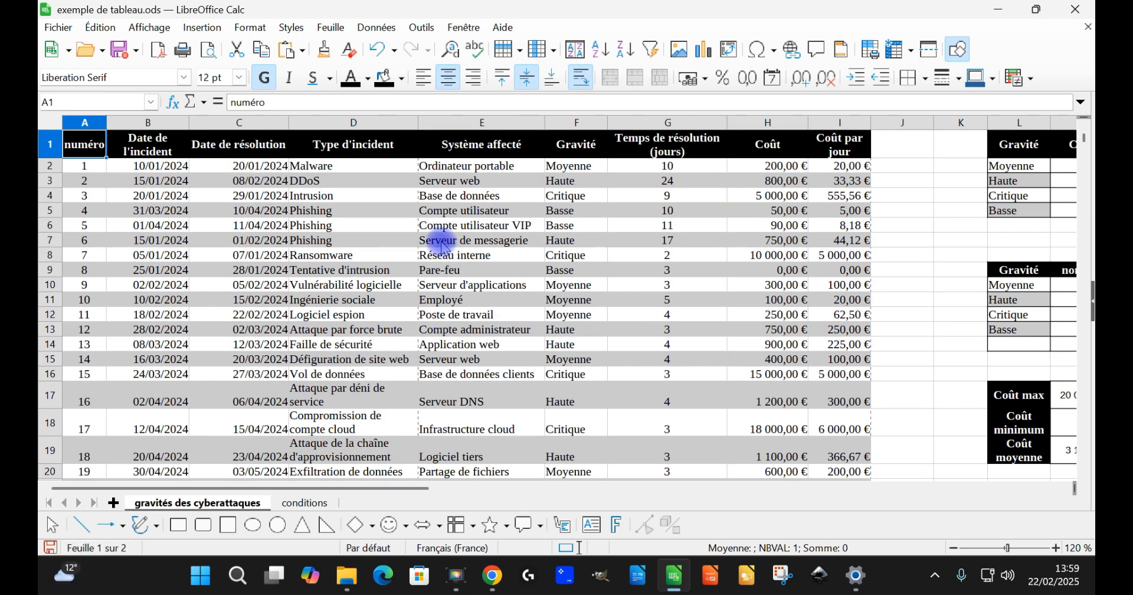
scroll(458, 242, "up", 2, "ctrl")
scroll(95, 343, "down", 7)
scroll(89, 413, "down", 2)
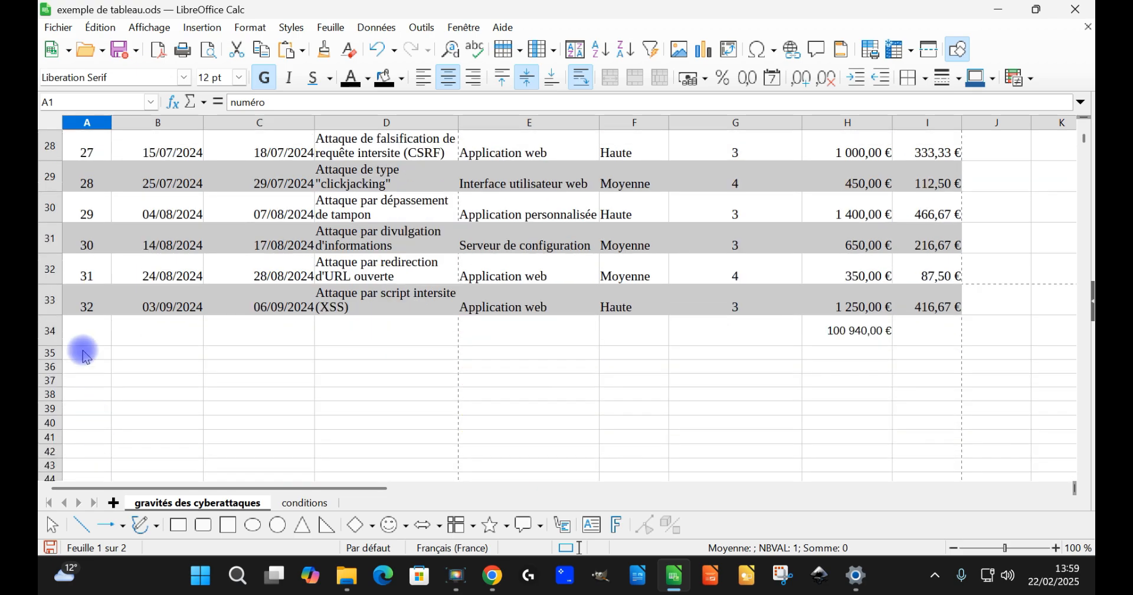
scroll(95, 331, "up", 8)
scroll(433, 245, "up", 1)
Step: Delete the cost total formula in cell H34 directly below the incident table
scroll(915, 349, "down", 7)
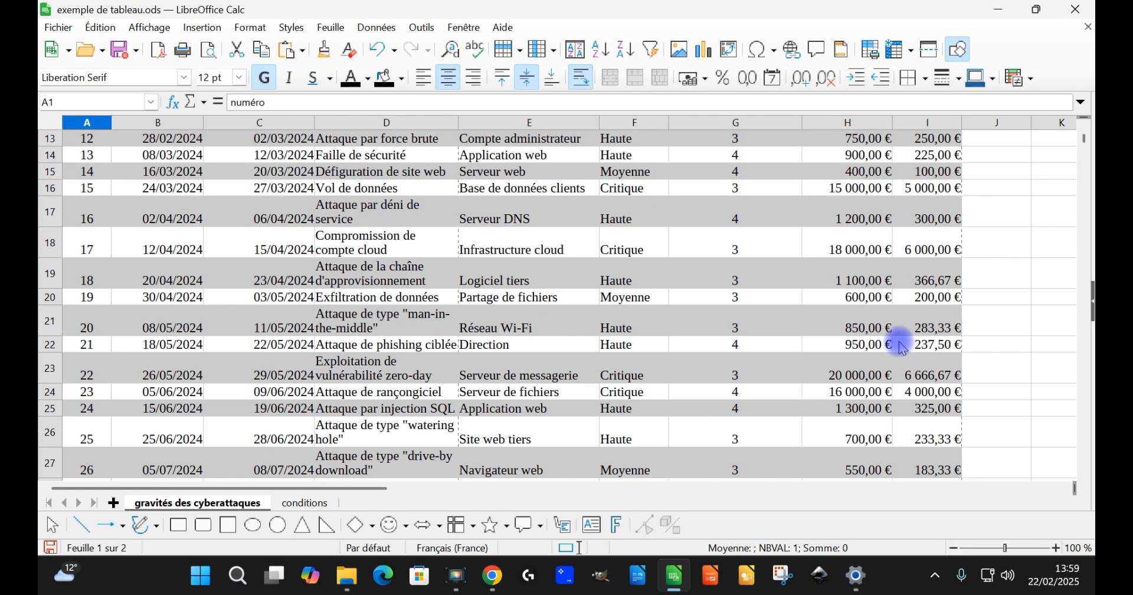
left_click(864, 470)
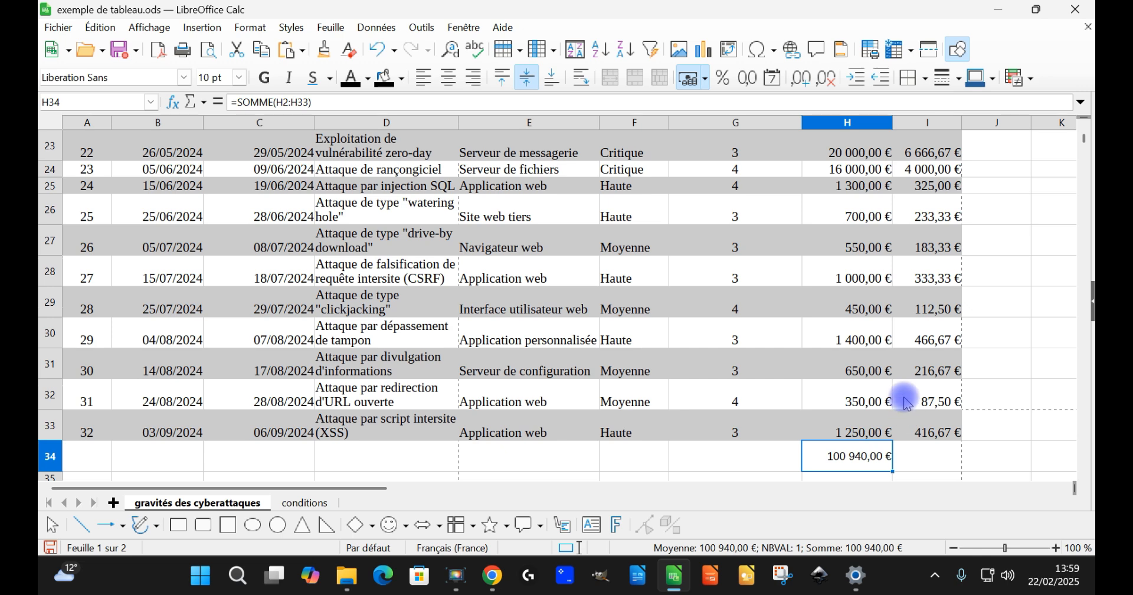
key("Delete")
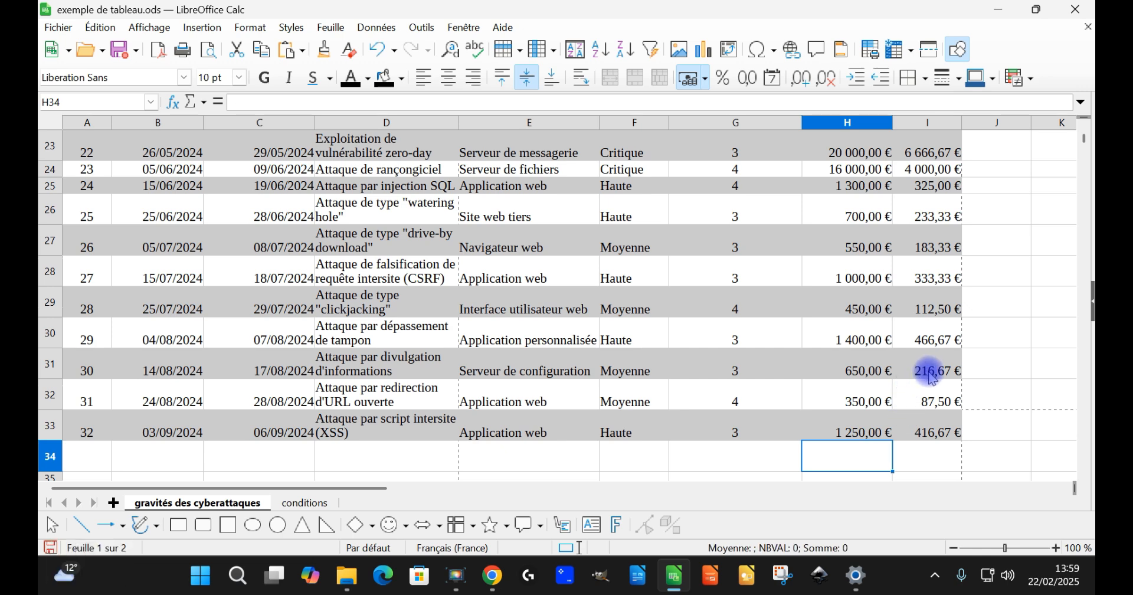
Step: Extend a selection over the incident table from its last cell I33 back to header cell A1
left_click(945, 432)
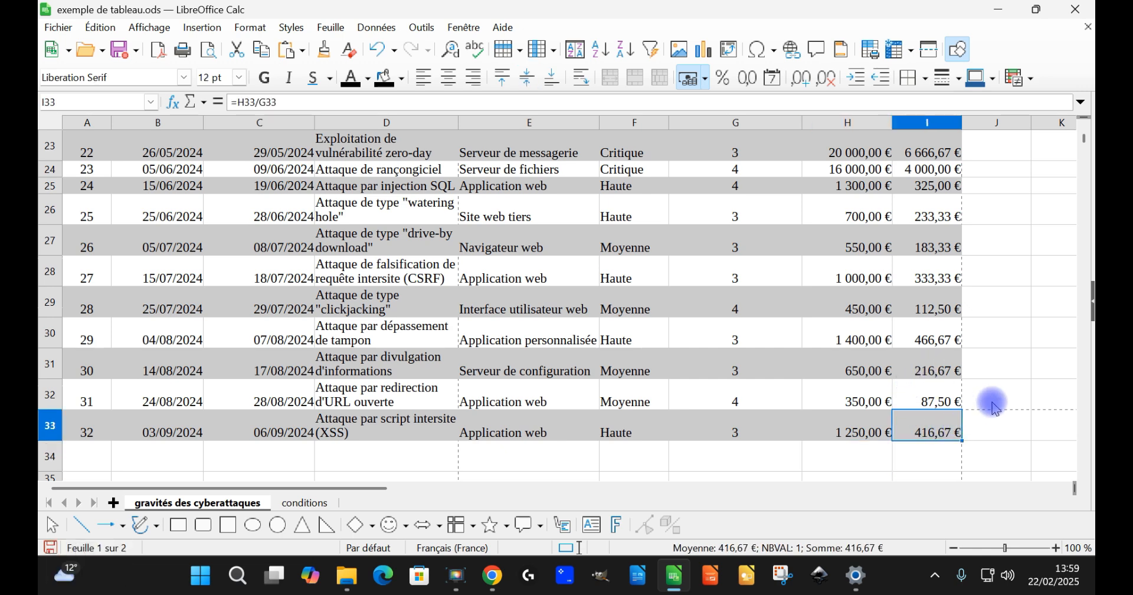
scroll(998, 295, "up", 8)
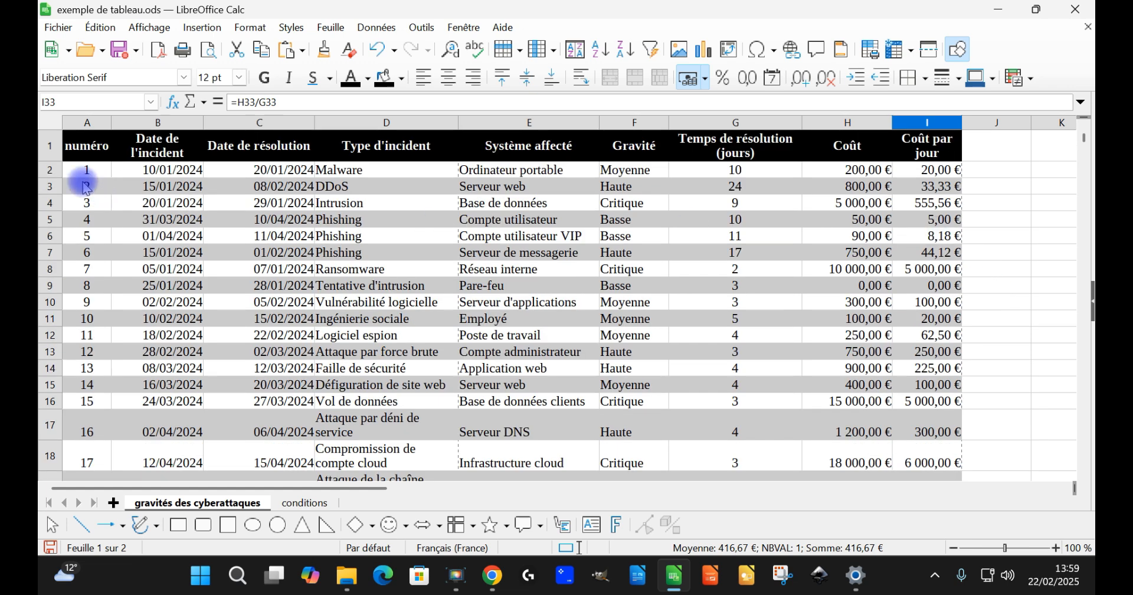
left_click(81, 155, "shift")
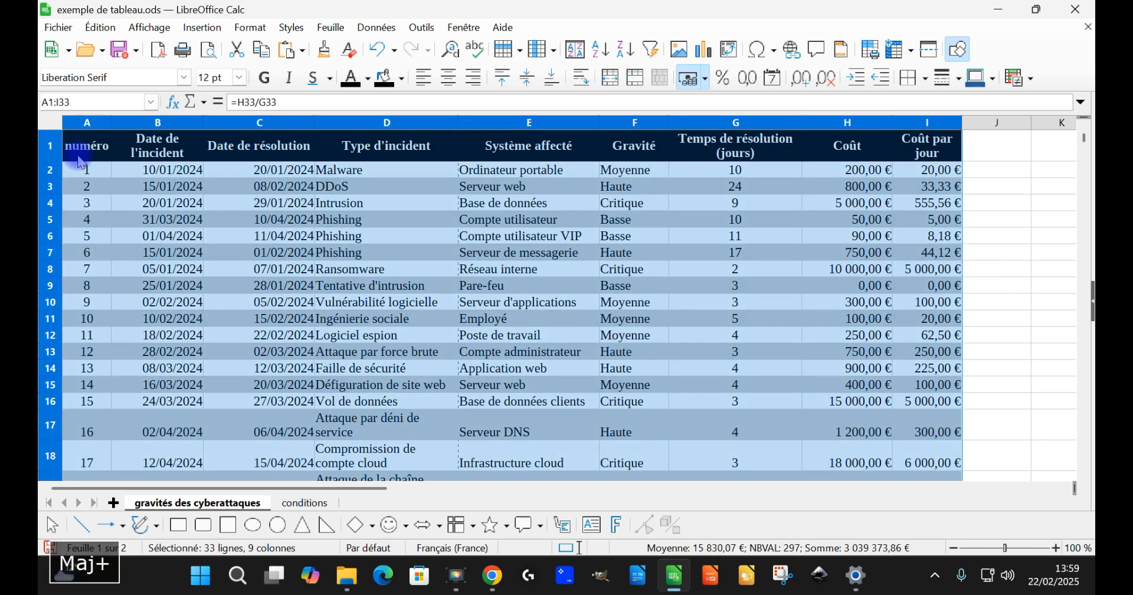
Step: Select the entire incident table around cell C7 and set its first sort key to Date de l'incident, ascending
left_click(278, 252)
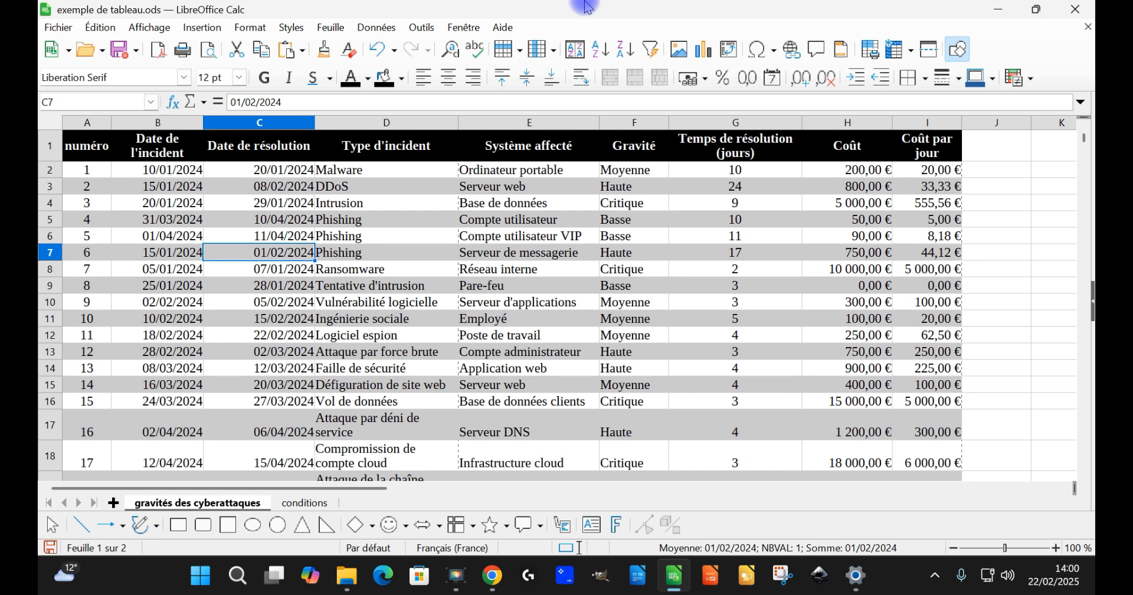
key("ctrl+asterisk")
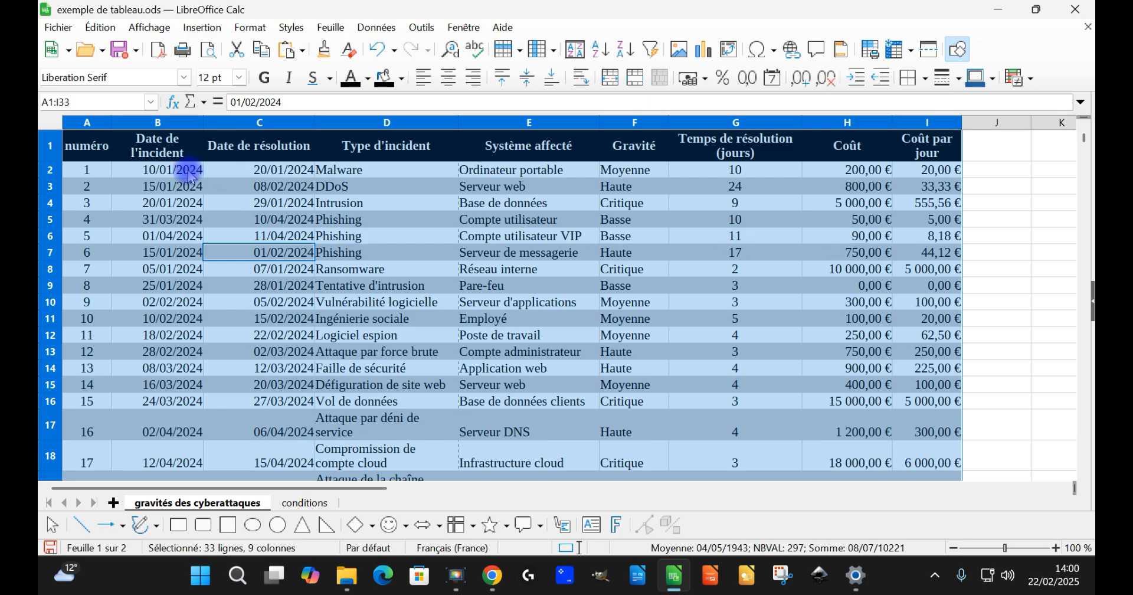
left_click(372, 29)
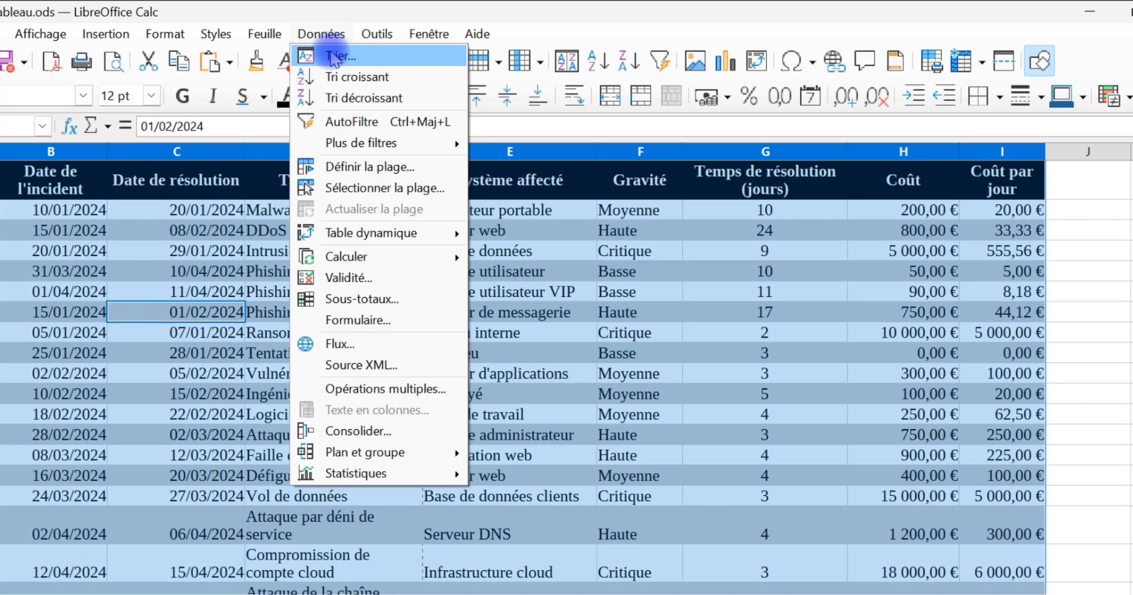
left_click(468, 10)
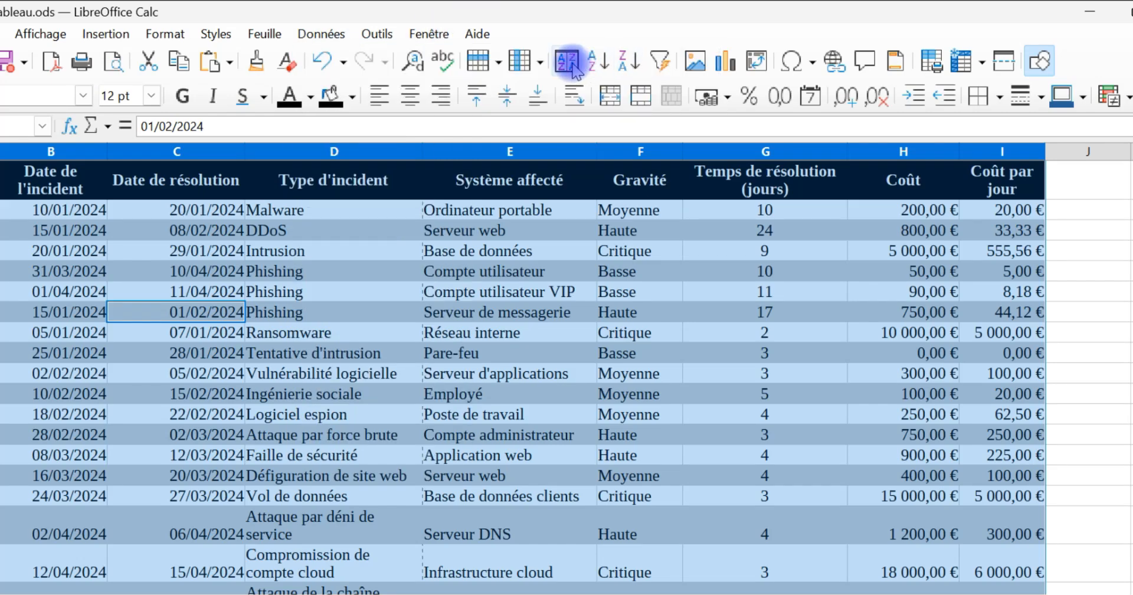
left_click(569, 61)
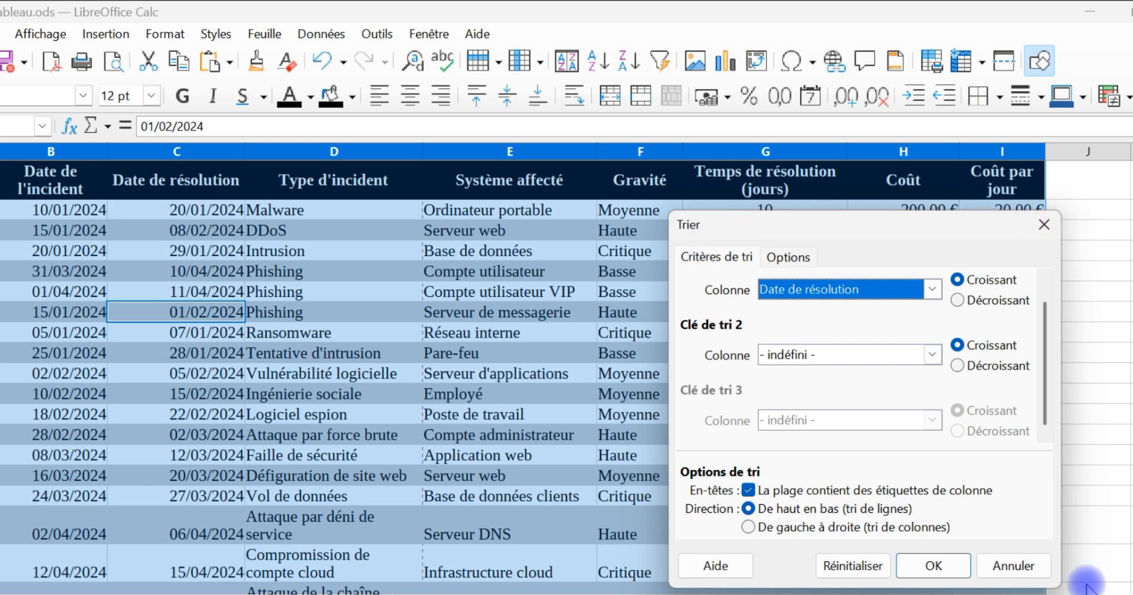
left_click(838, 288)
left_click(833, 343)
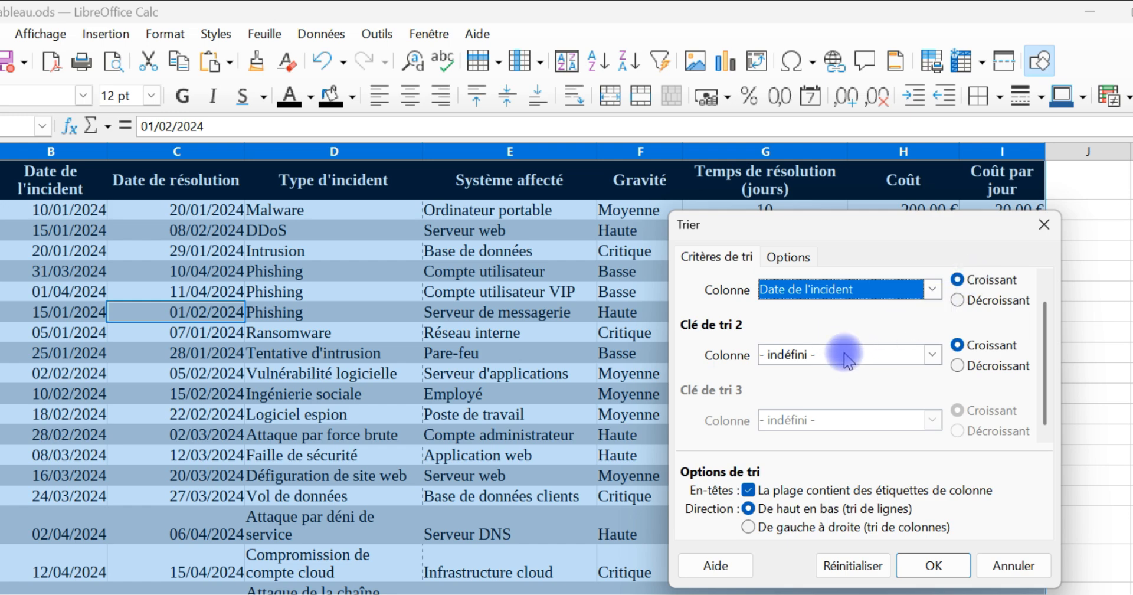
Step: Set the second sort key to Date de résolution, ascending, and sort the table A1:I33 by both dates
left_click_drag(835, 236, 554, 171)
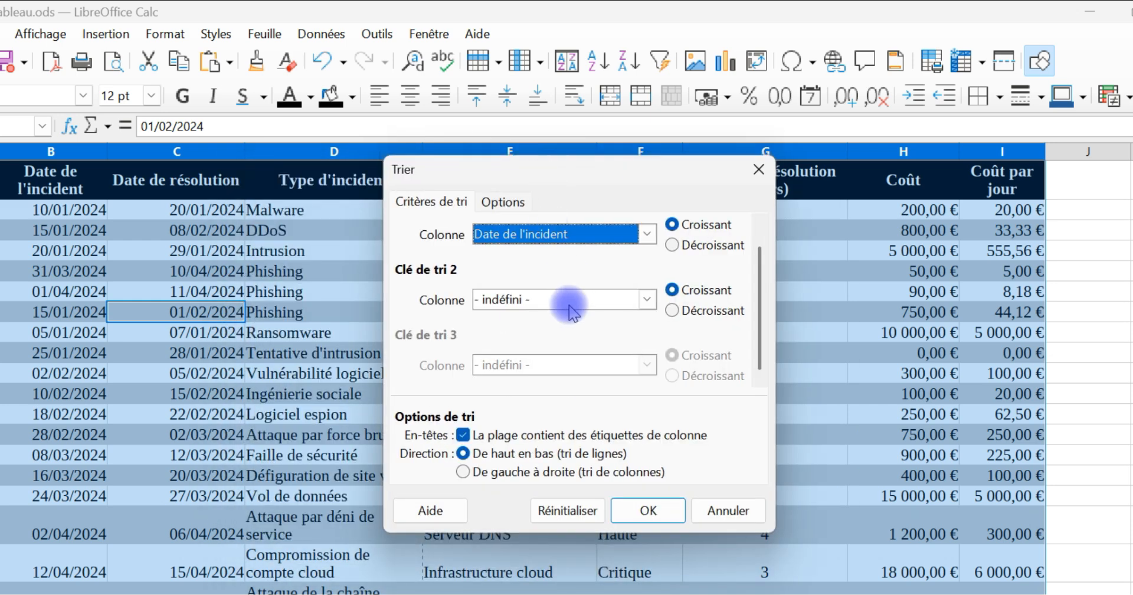
left_click(567, 299)
left_click(555, 371)
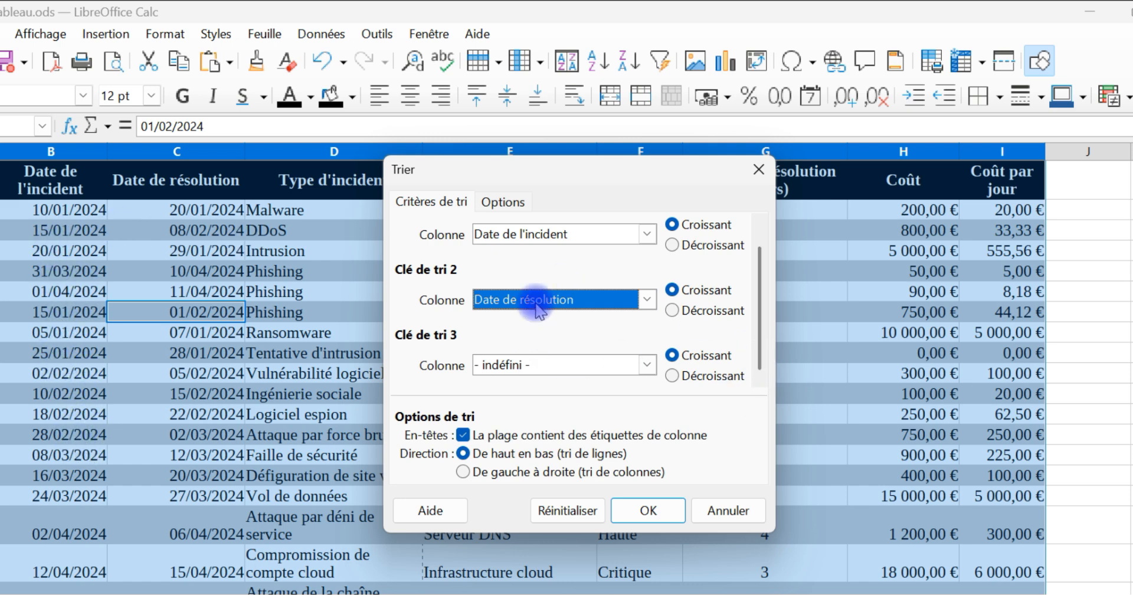
left_click(672, 290)
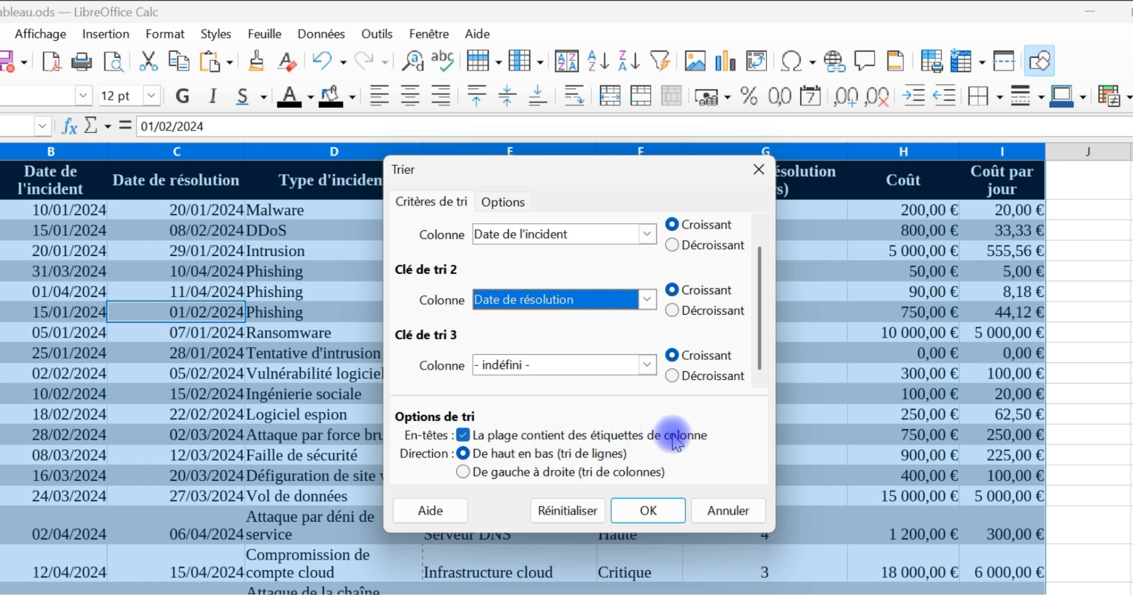
left_click(503, 203)
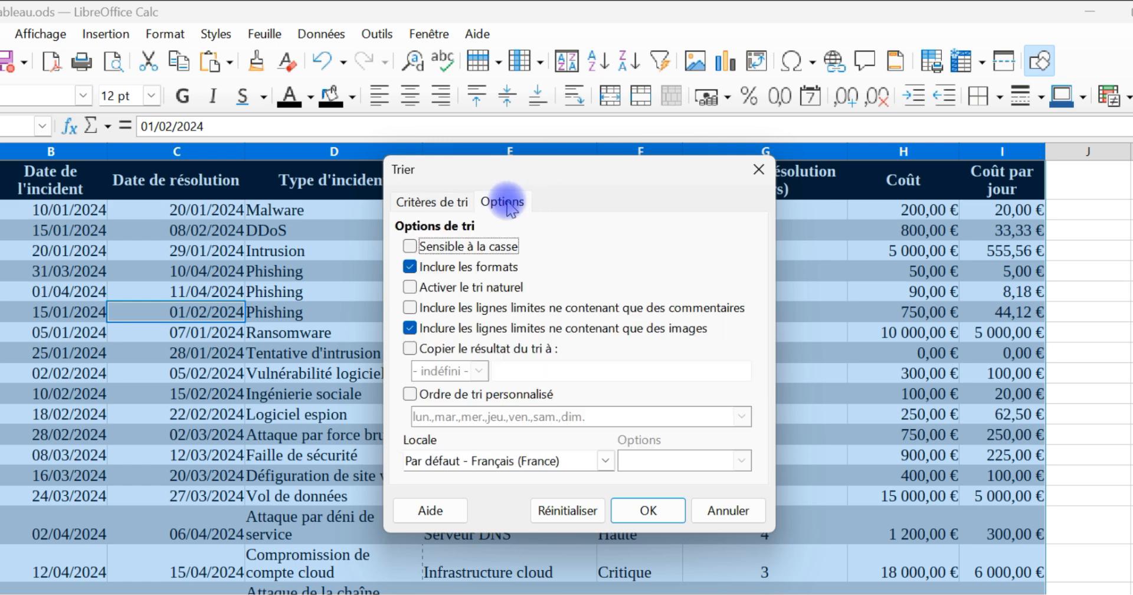
left_click(433, 206)
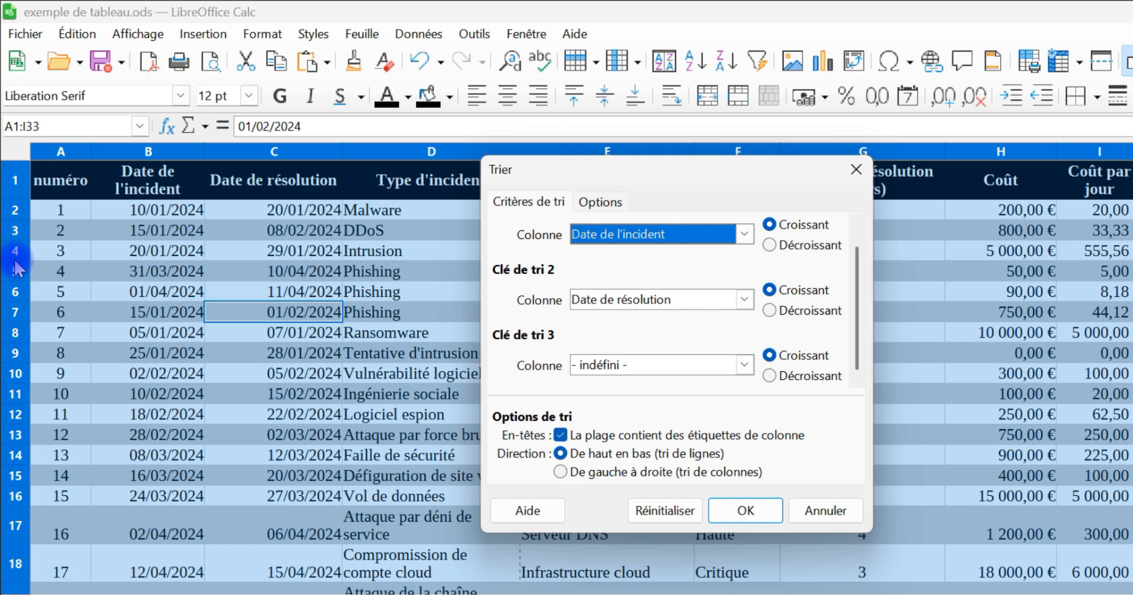
left_click(742, 512)
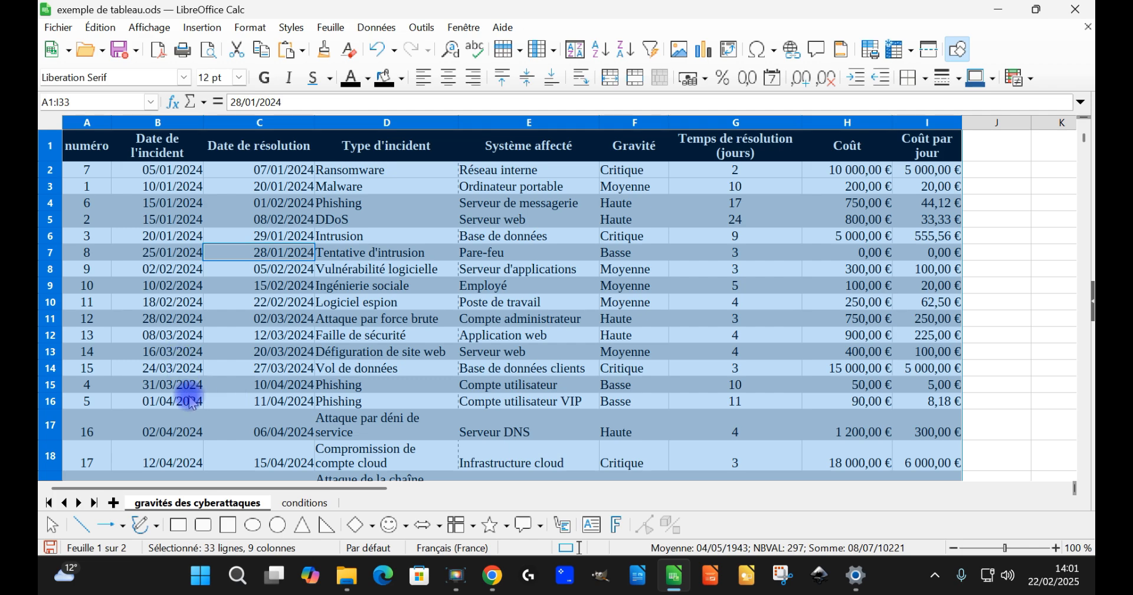
scroll(190, 401, "down", 4)
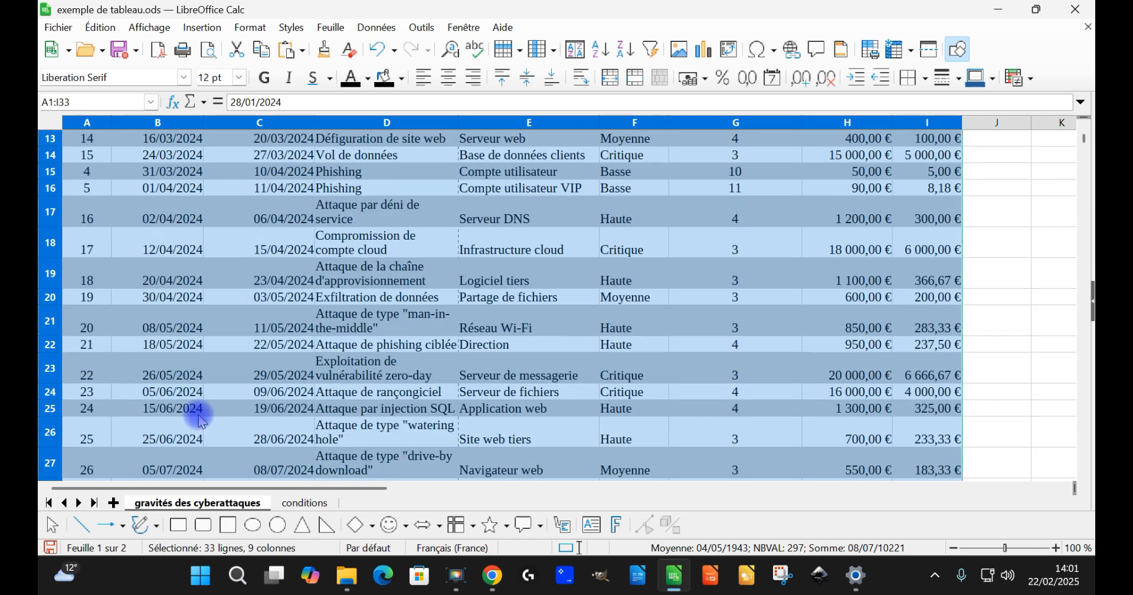
scroll(197, 429, "down", 3)
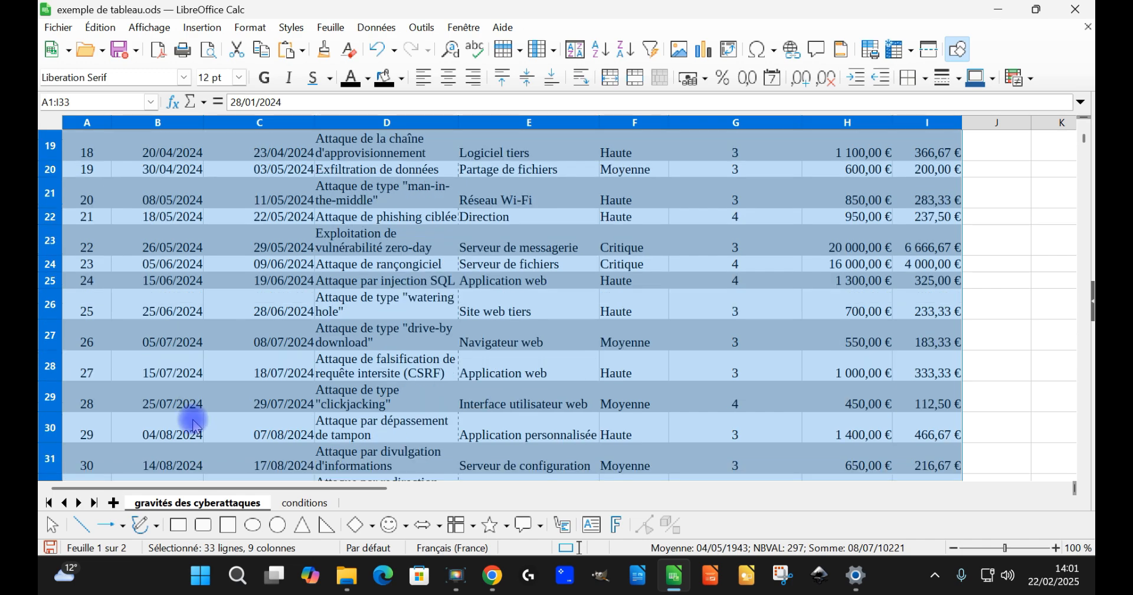
scroll(182, 408, "down", 1)
scroll(228, 387, "up", 8)
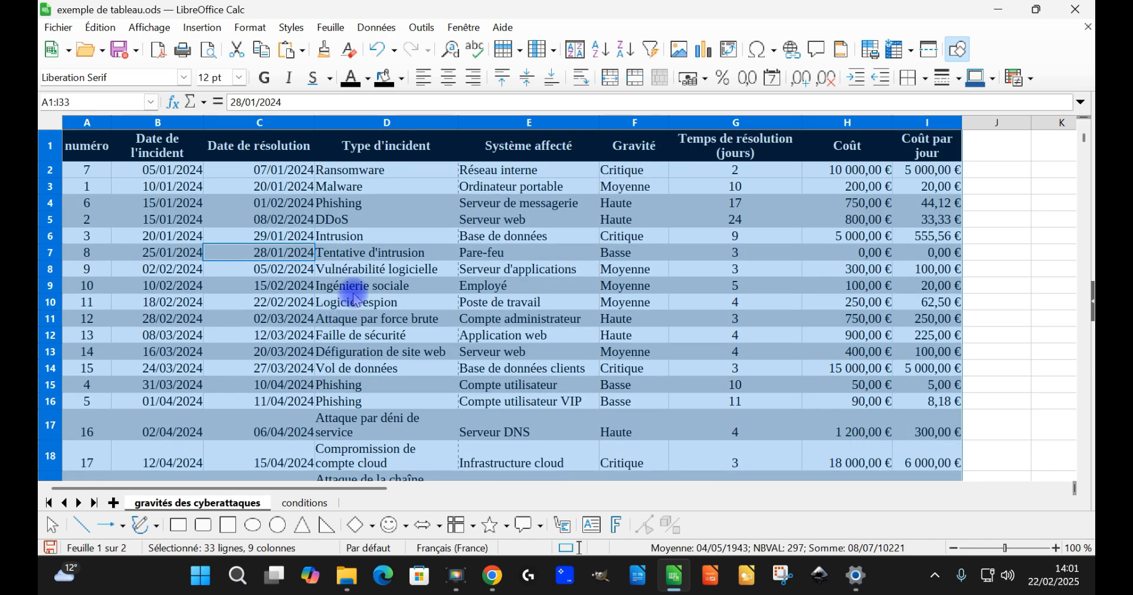
left_click(576, 56)
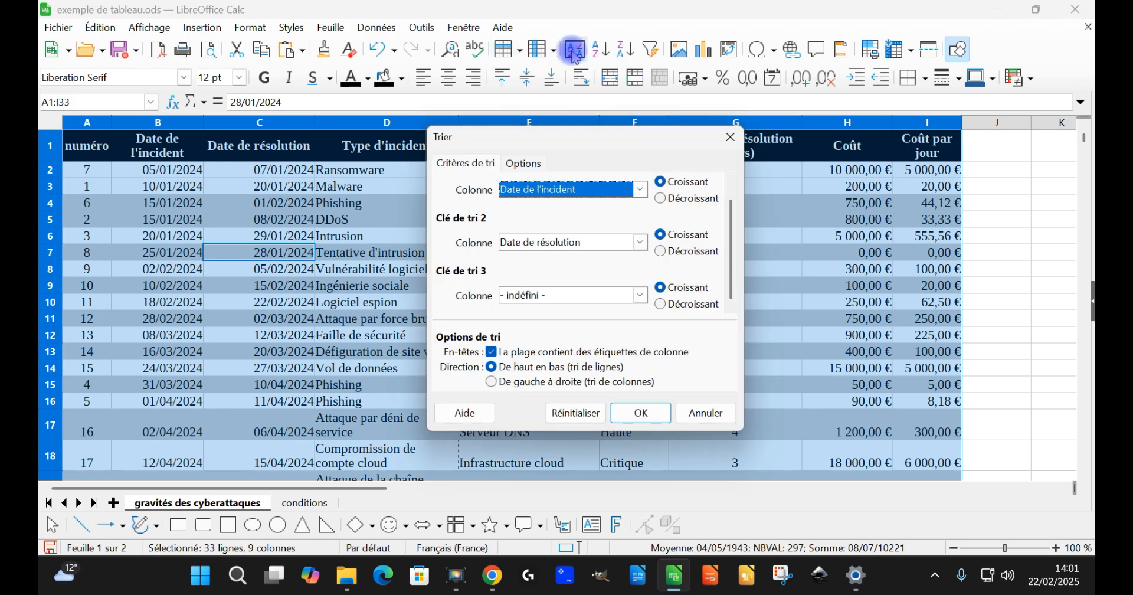
left_click(731, 136)
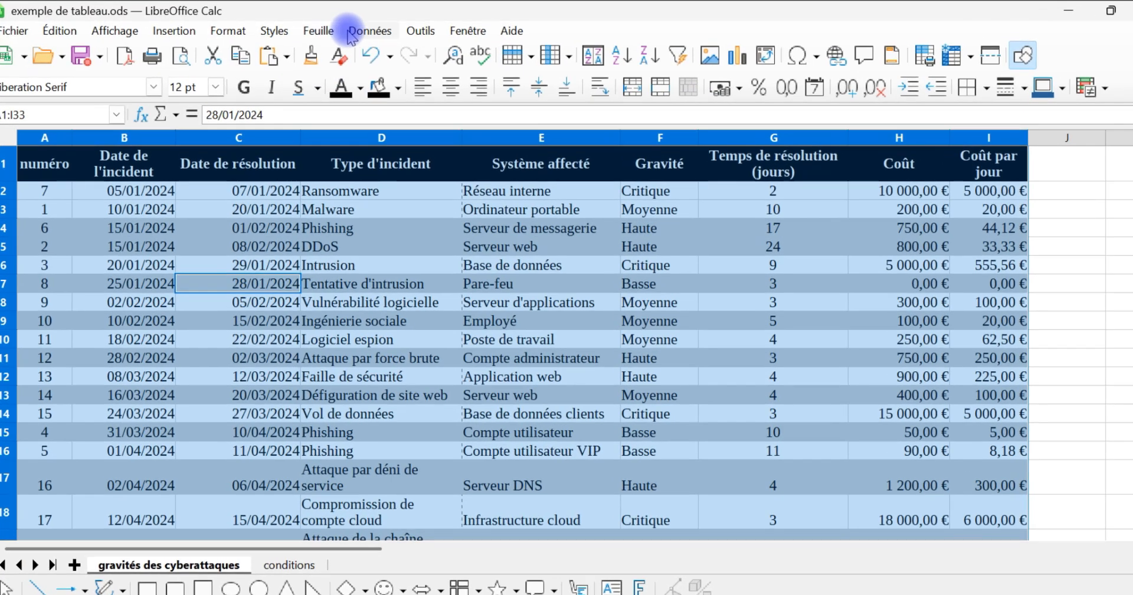
Step: Sort the incident table A1:I33 ascending by Coût as the first key and Temps de résolution (jours) as the second key
left_click(354, 31)
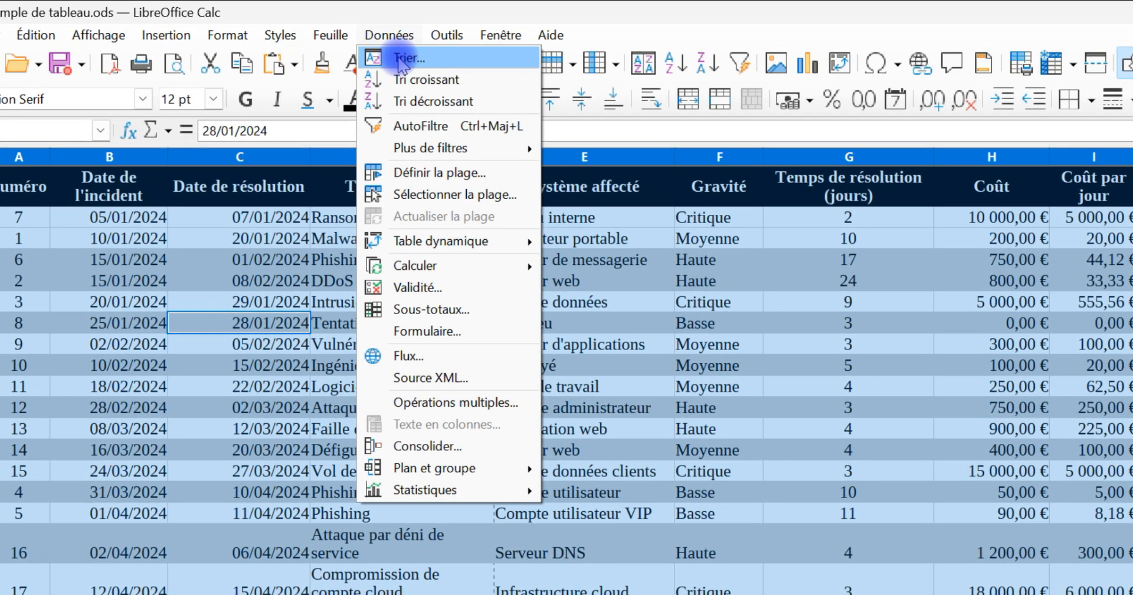
left_click(401, 59)
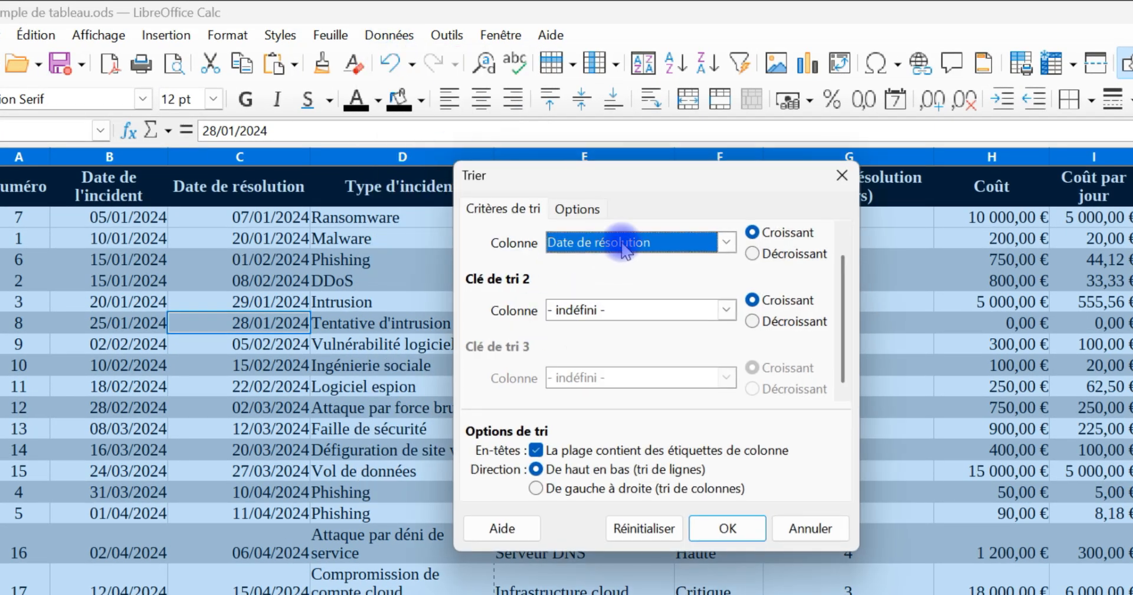
left_click(623, 244)
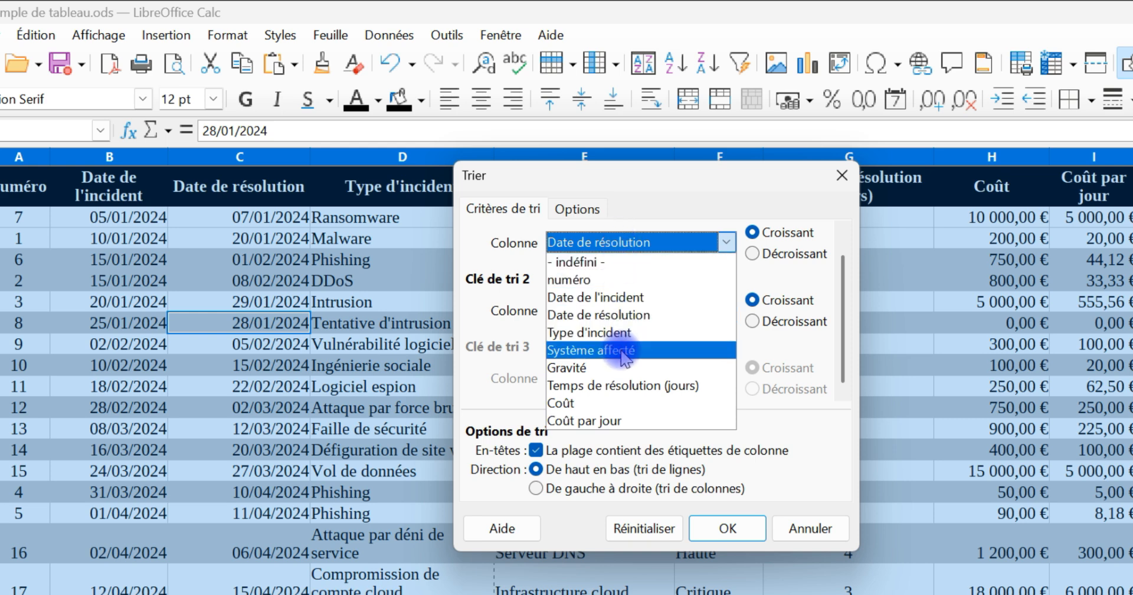
left_click(608, 405)
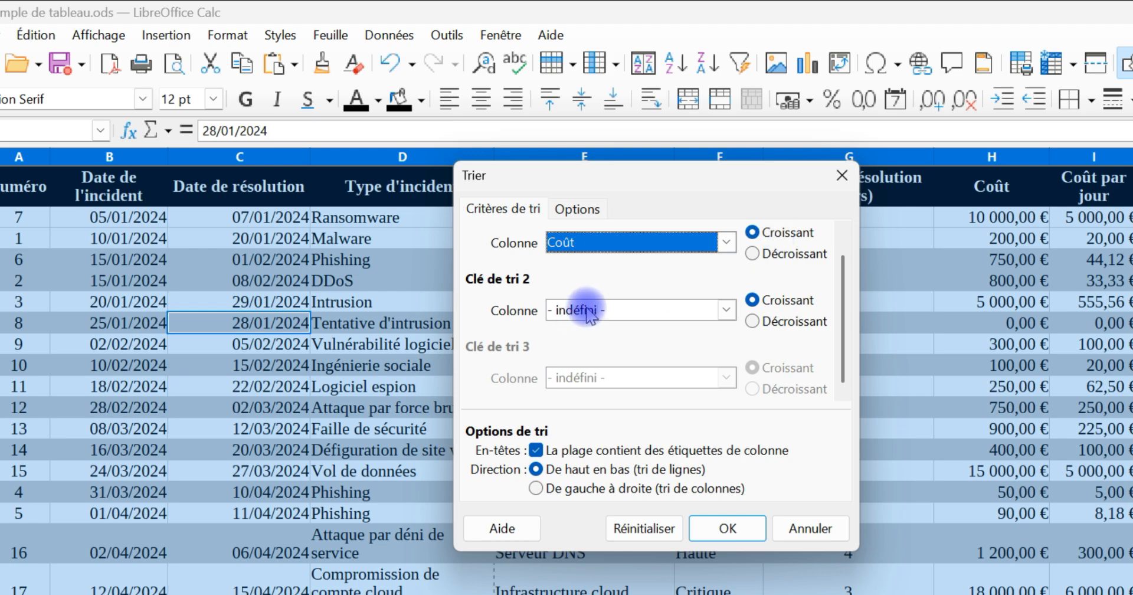
left_click_drag(646, 175, 378, 139)
left_click(366, 272)
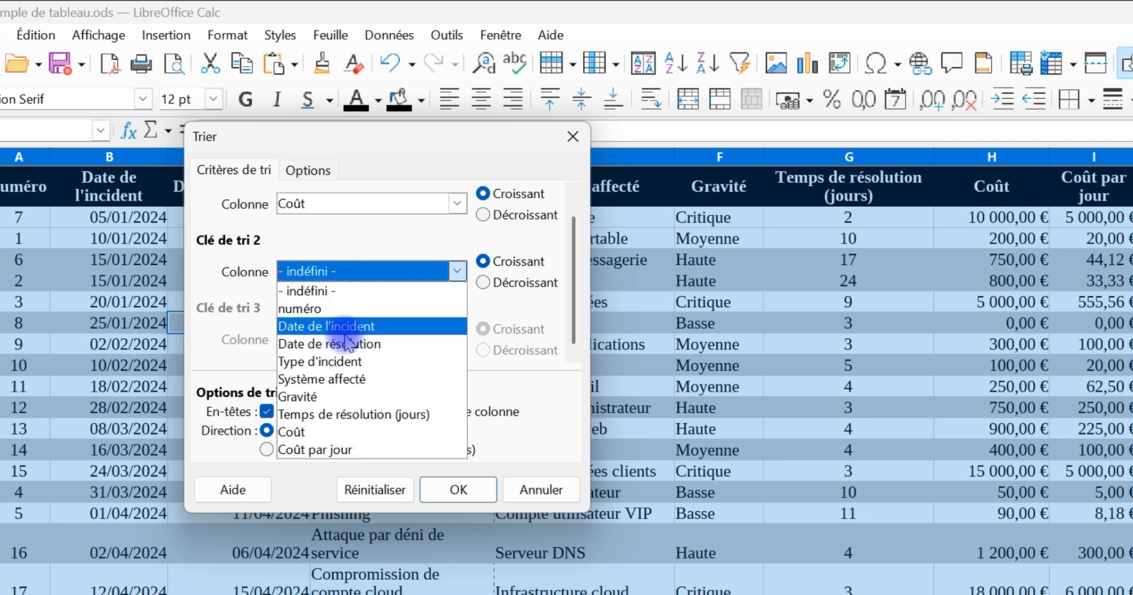
left_click(354, 415)
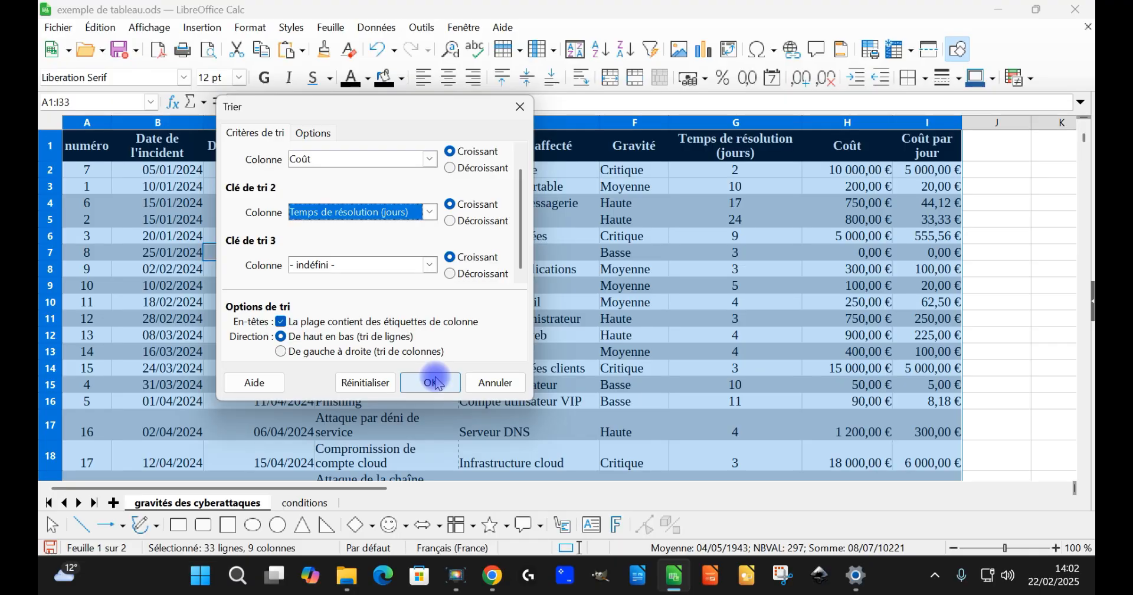
left_click(459, 490)
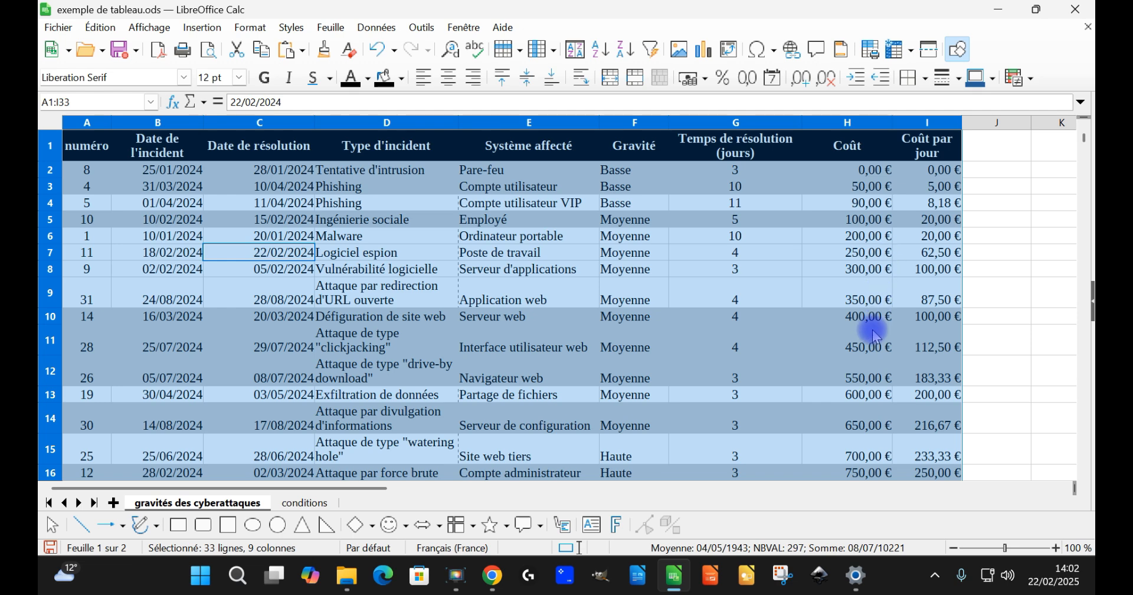
Step: Review the sorted incident rows, comparing the Coût values and the resolution times of rows with equal cost
scroll(878, 376, "down", 1)
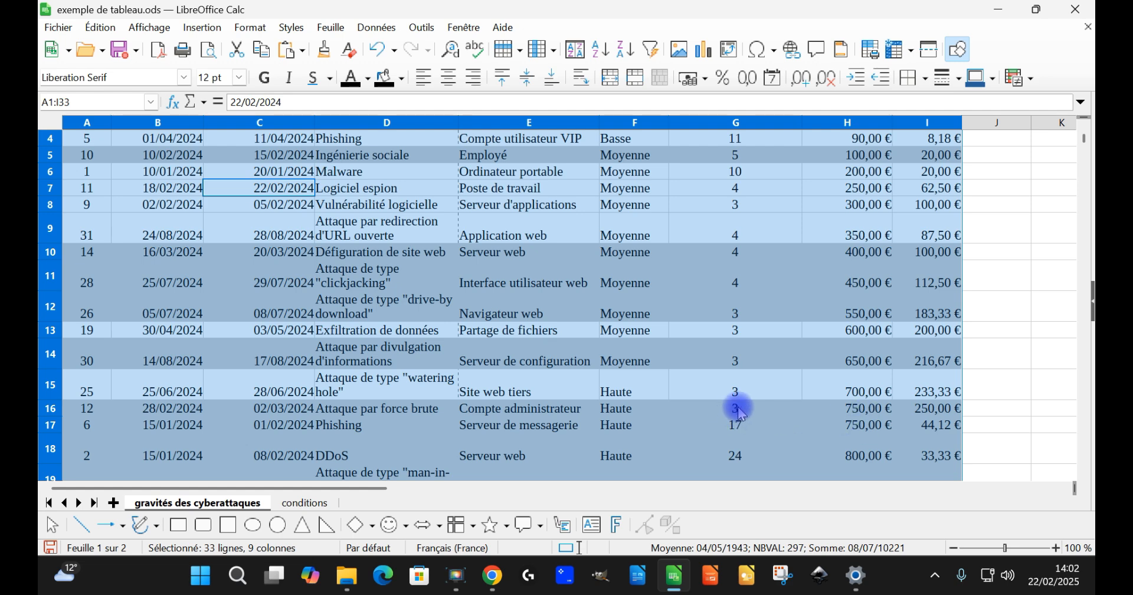
scroll(742, 413, "up", 1)
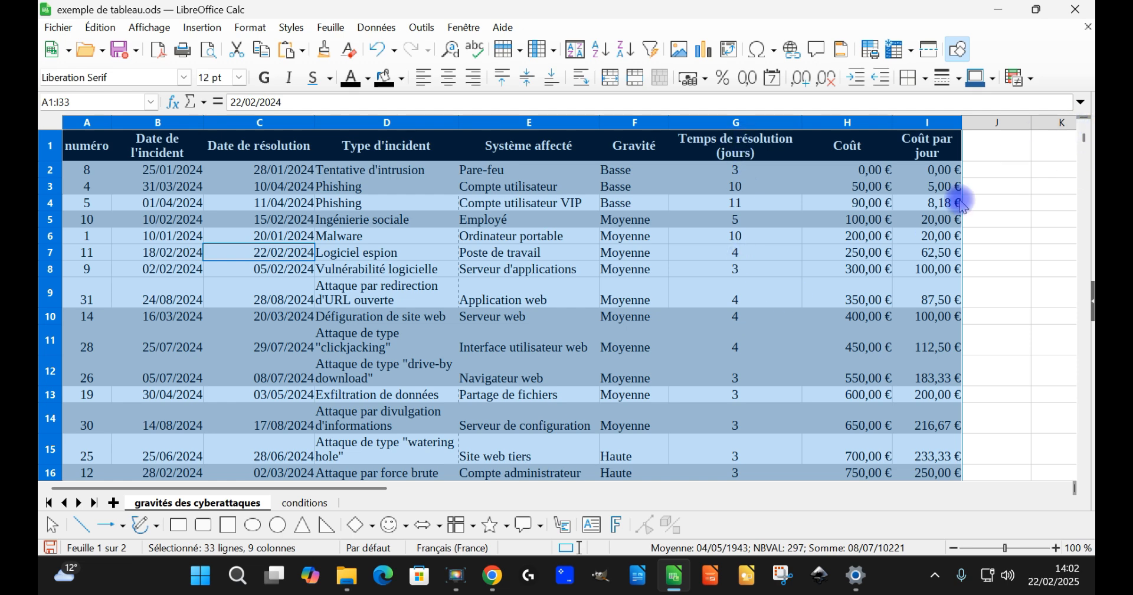
scroll(786, 356, "down", 2)
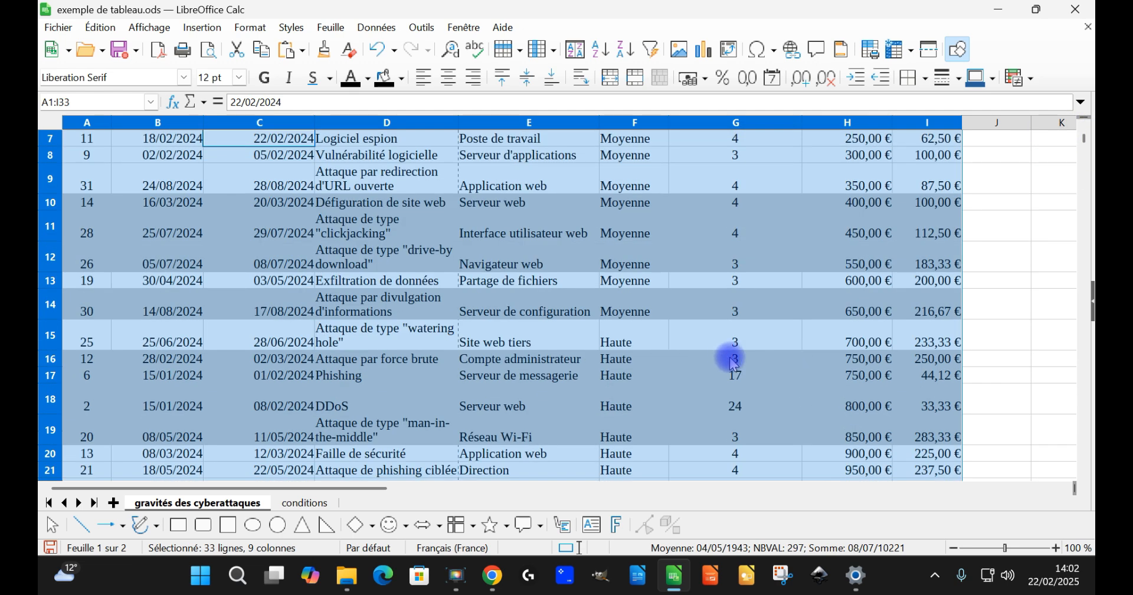
scroll(742, 382, "down", 2)
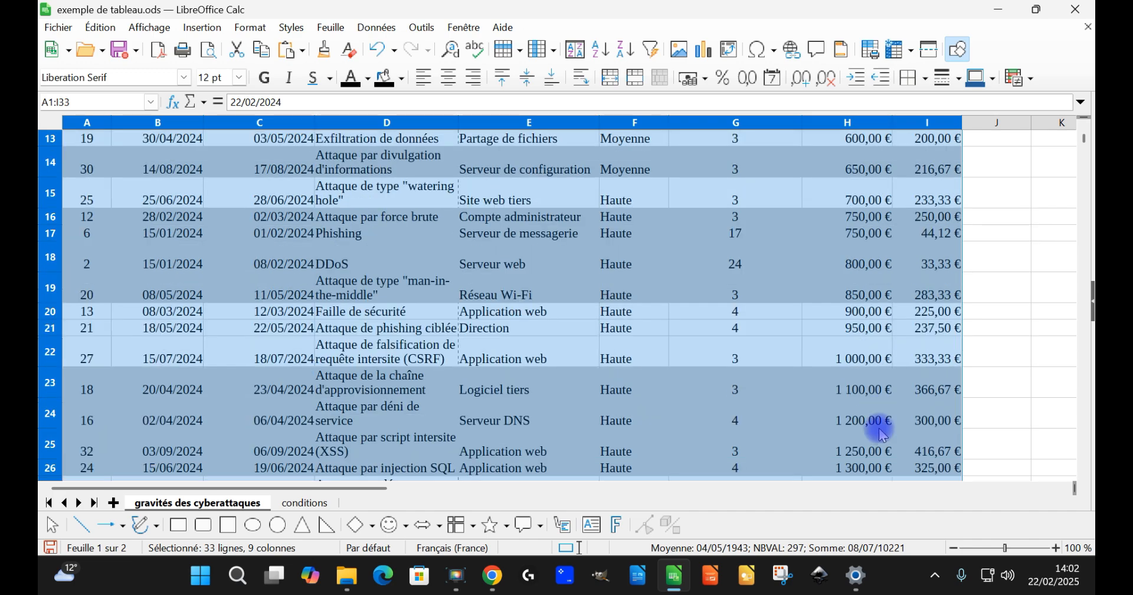
scroll(882, 430, "up", 4)
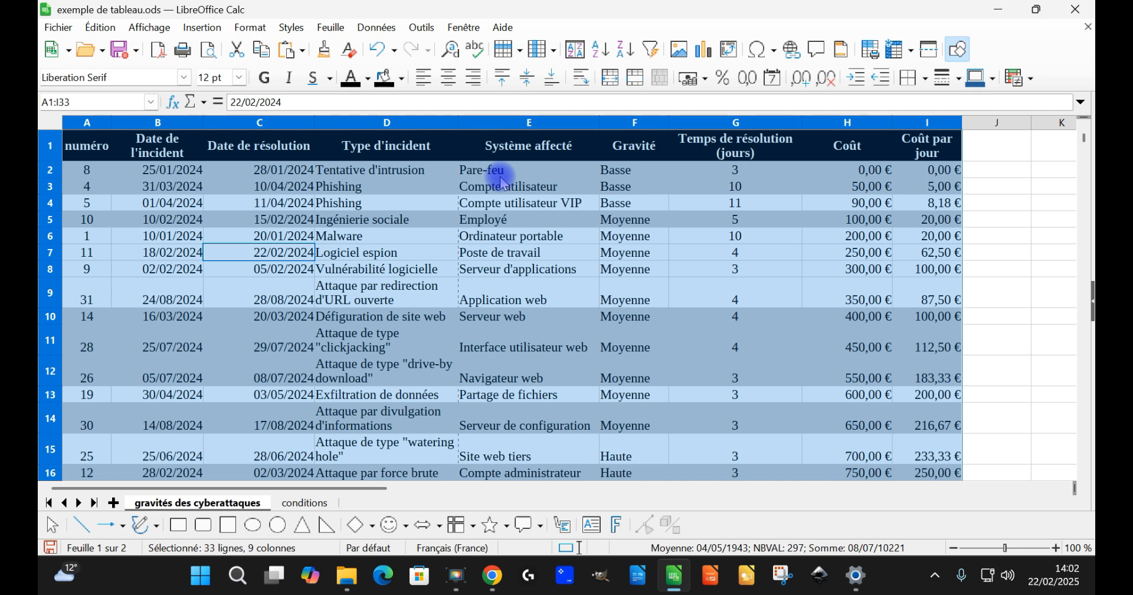
Step: Select the entire incident table around cell E8 and enable AutoFilter on its header row
left_click(512, 208)
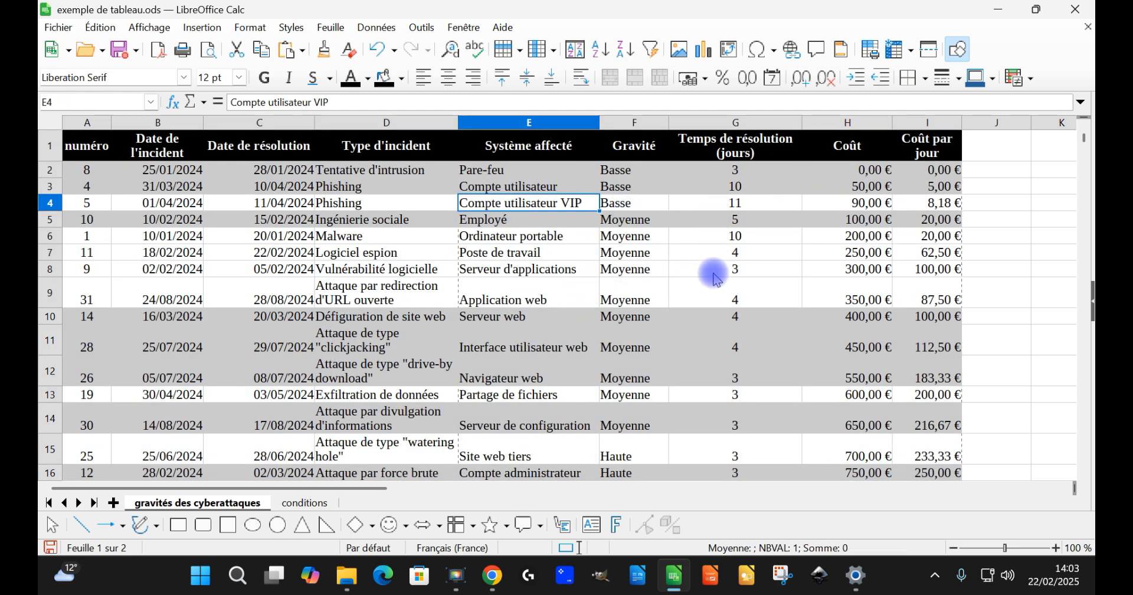
left_click(487, 269)
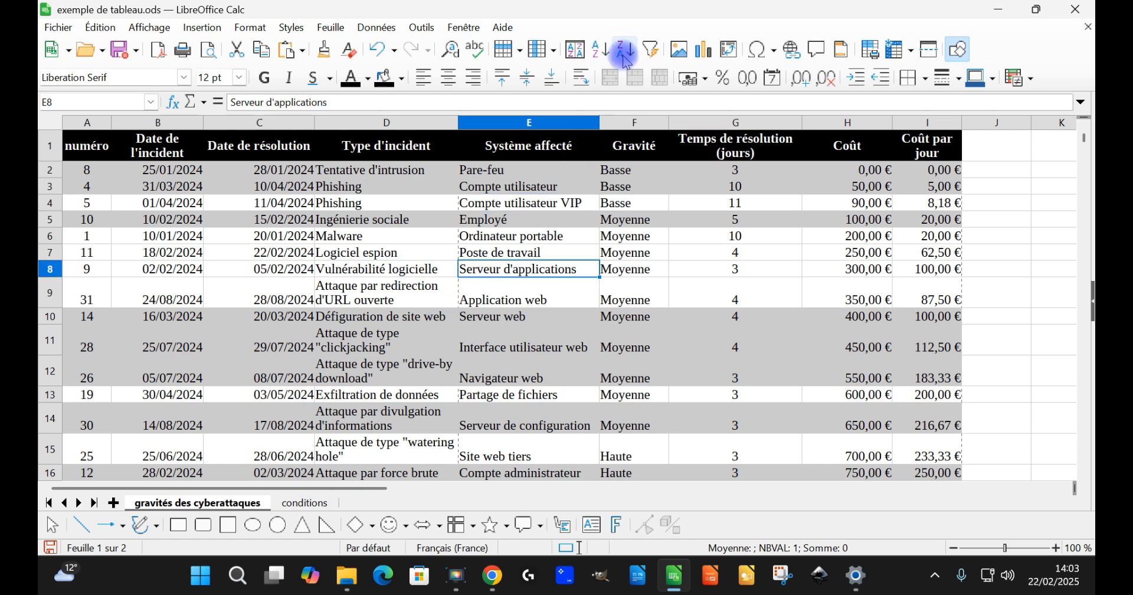
key("ctrl+a")
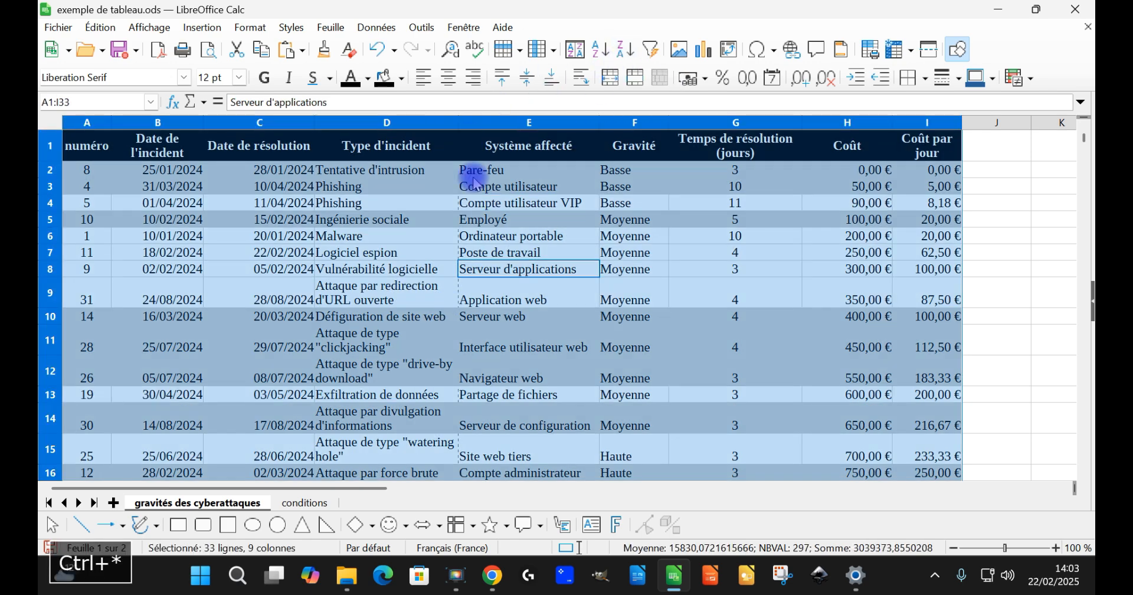
scroll(481, 294, "down", 6)
scroll(472, 283, "down", 3)
scroll(475, 291, "up", 1)
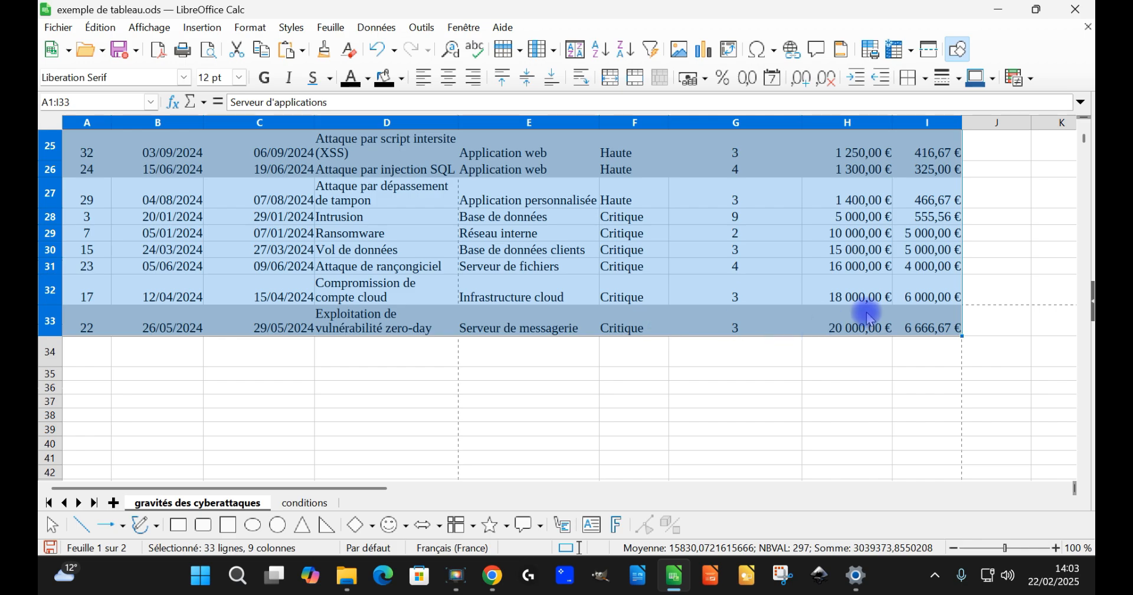
scroll(796, 278, "up", 7)
scroll(781, 242, "up", 1)
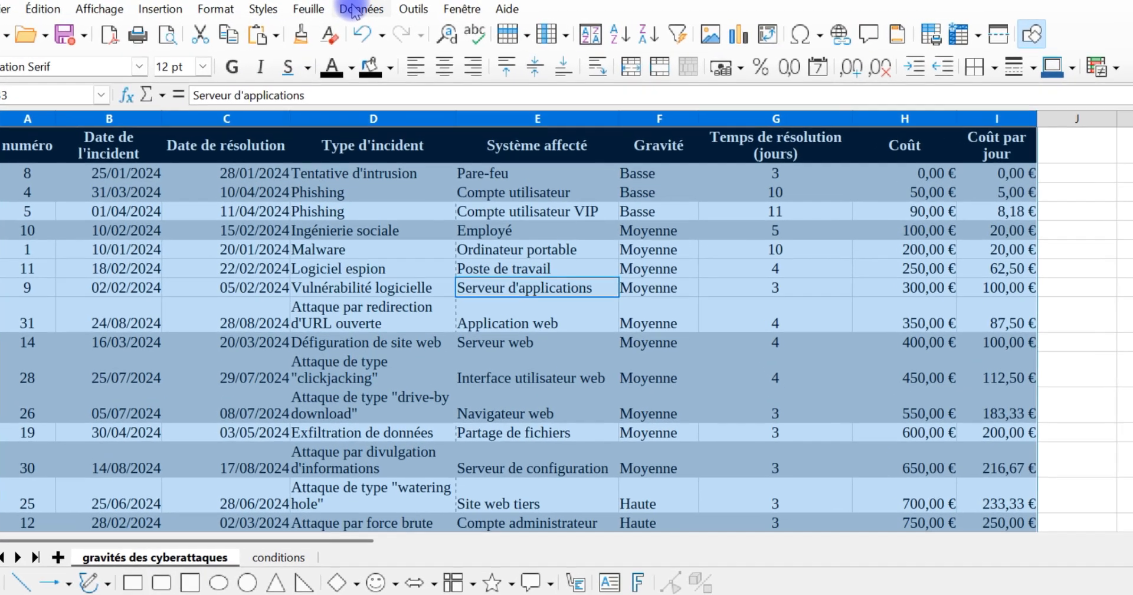
left_click(377, 27)
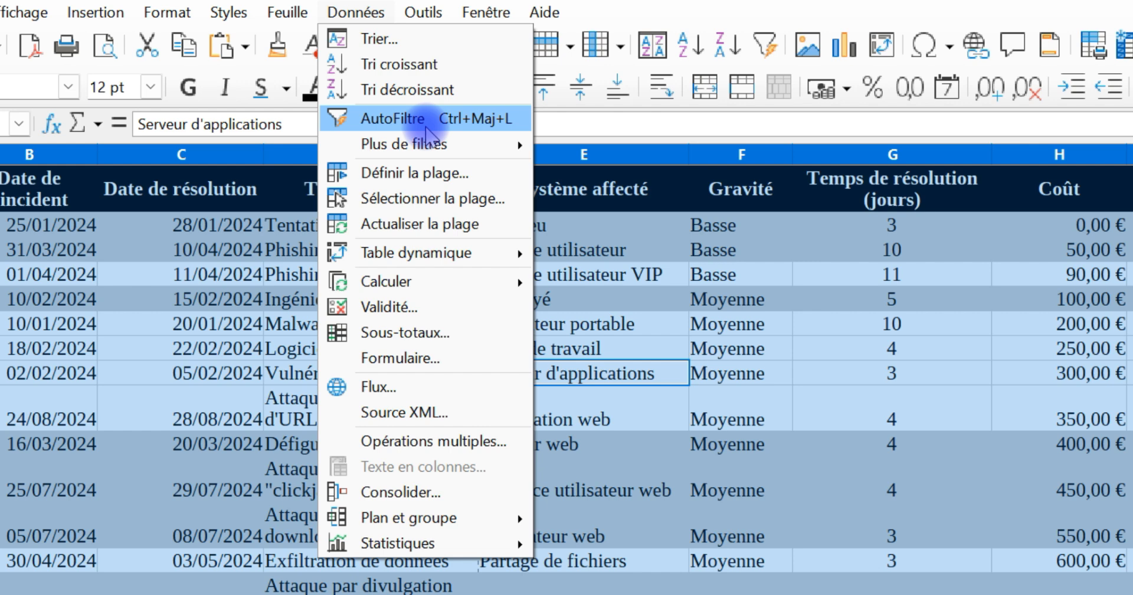
left_click(426, 121)
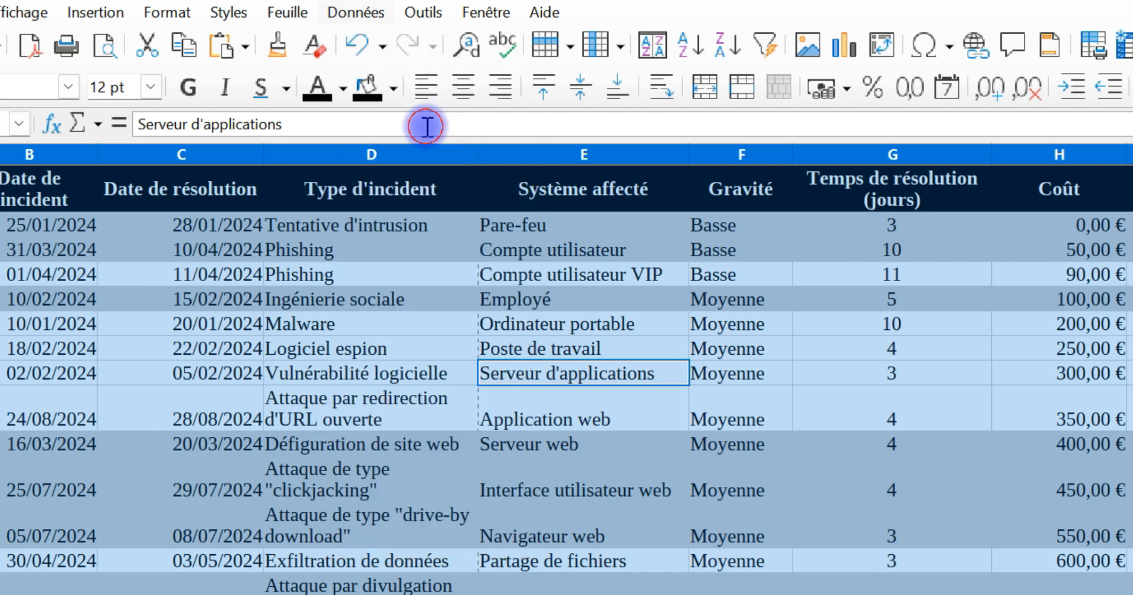
Step: Filter the Gravité column to show only the Haute incidents and look through the filtered rows
left_click(783, 201)
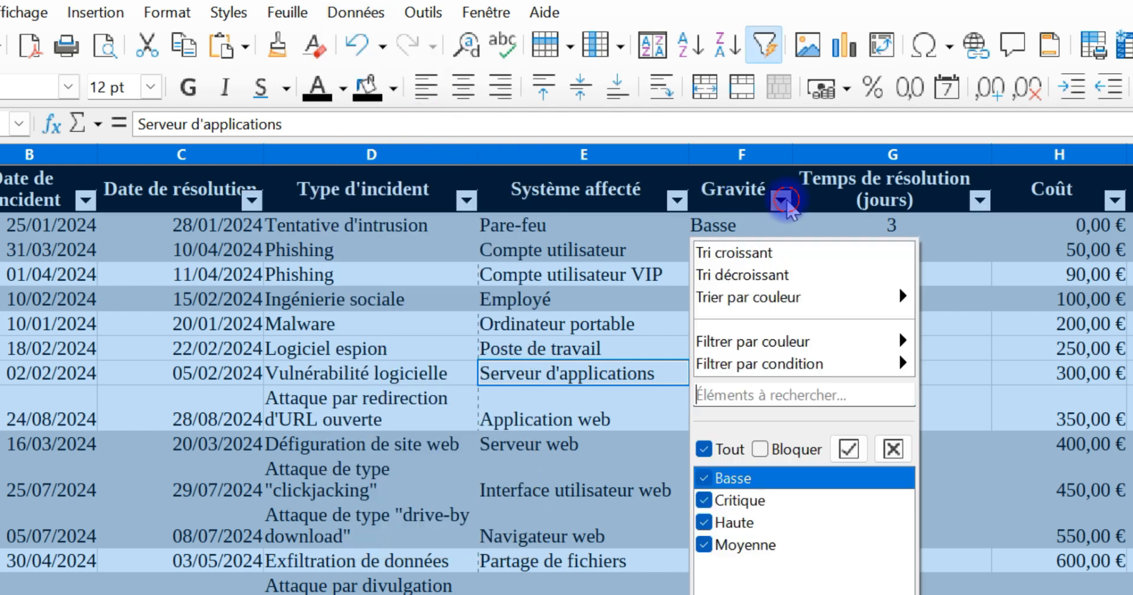
left_click(704, 449)
left_click(705, 479)
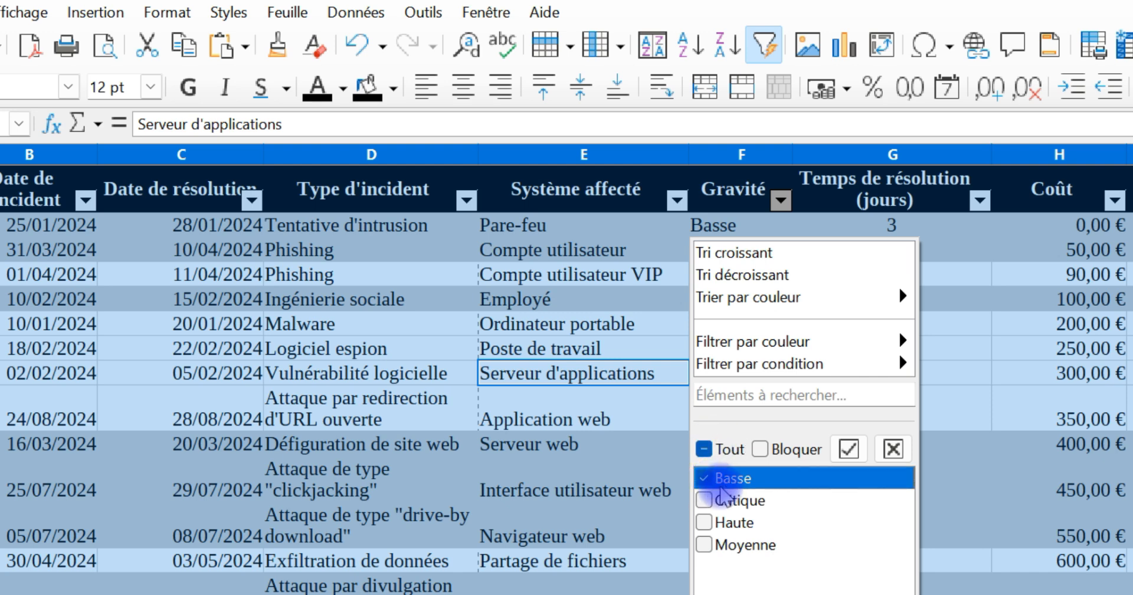
left_click(704, 523)
left_click(712, 477)
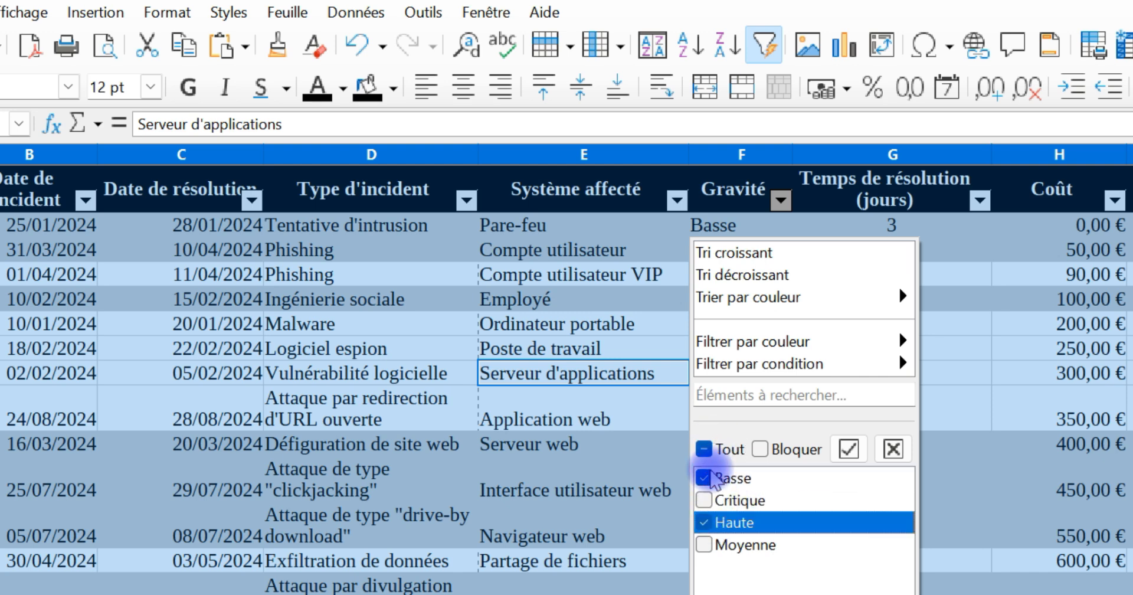
left_click(767, 593)
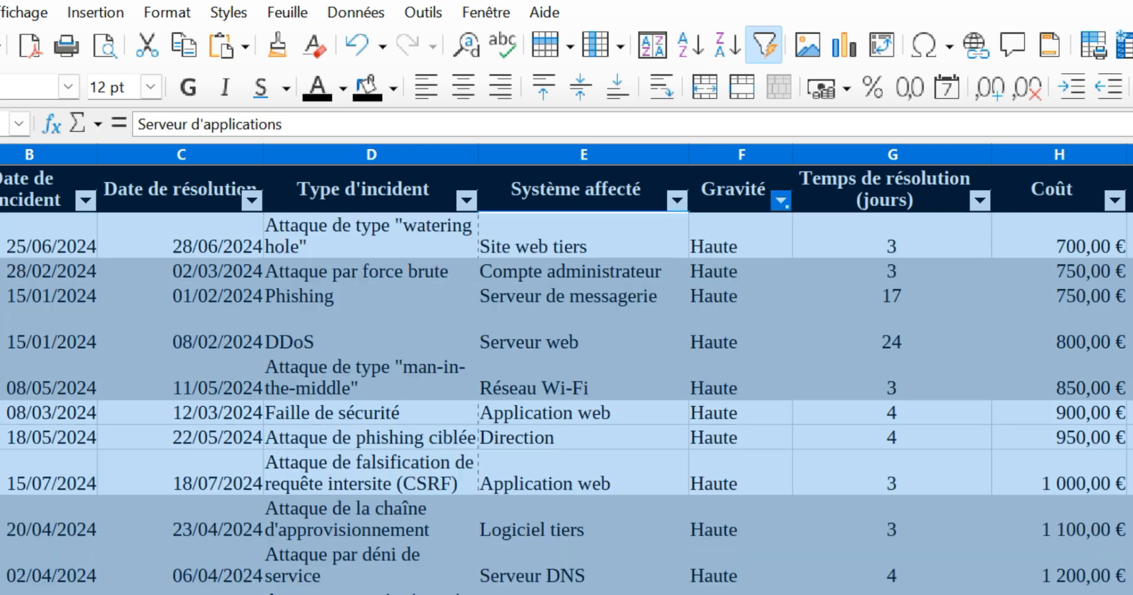
scroll(790, 304, "down", 3)
scroll(803, 333, "up", 3)
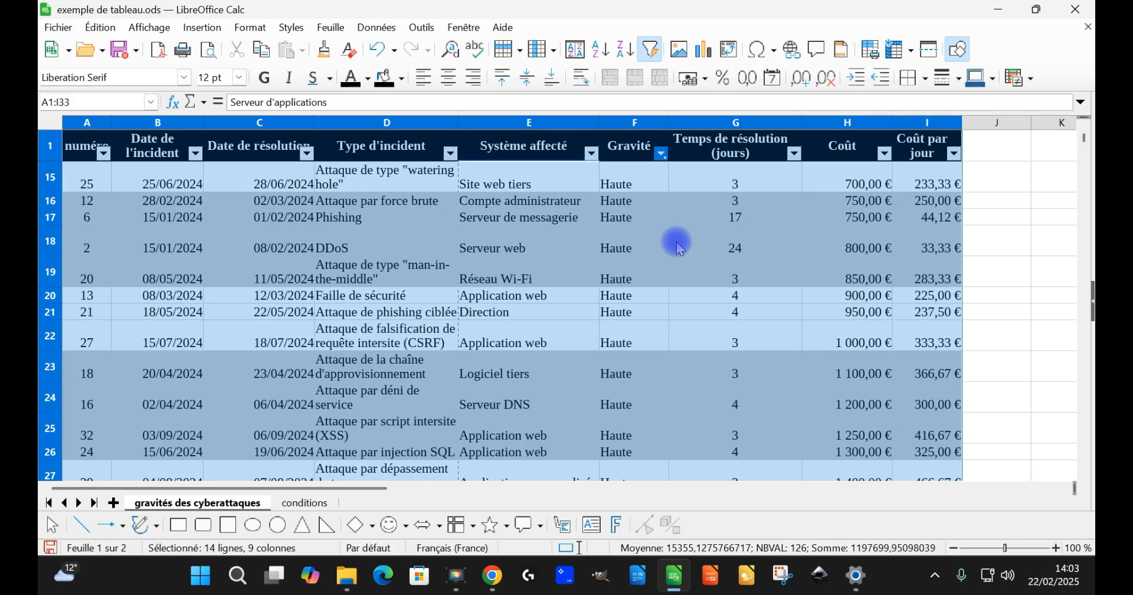
scroll(850, 372, "down", 1)
scroll(833, 360, "up", 1)
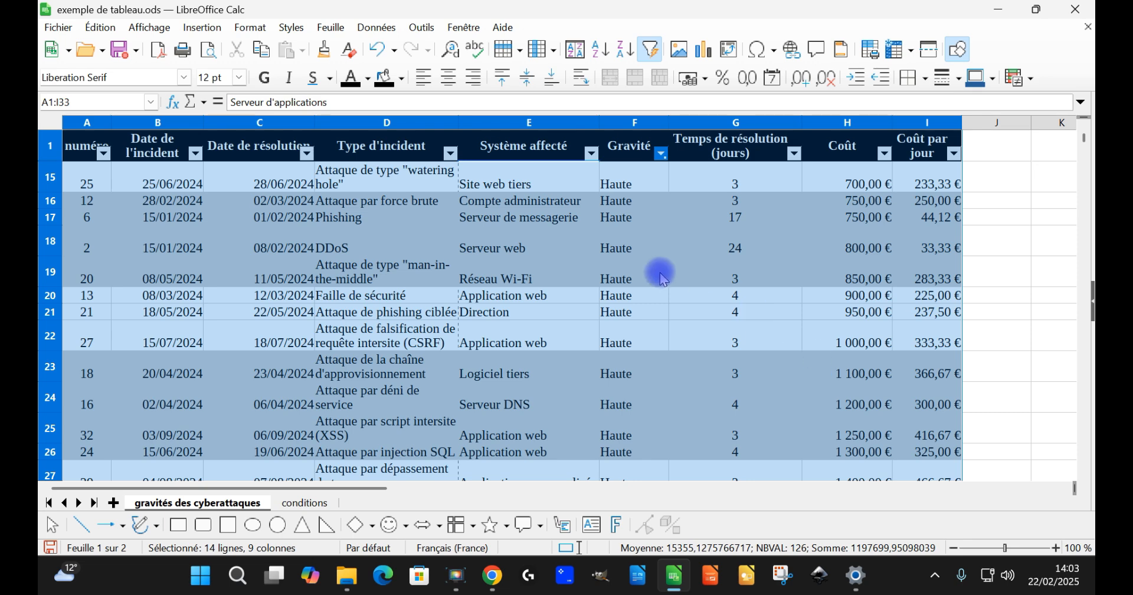
Step: Add Moyenne to the values shown by the Gravité column filter
left_click(663, 156)
left_click(612, 400)
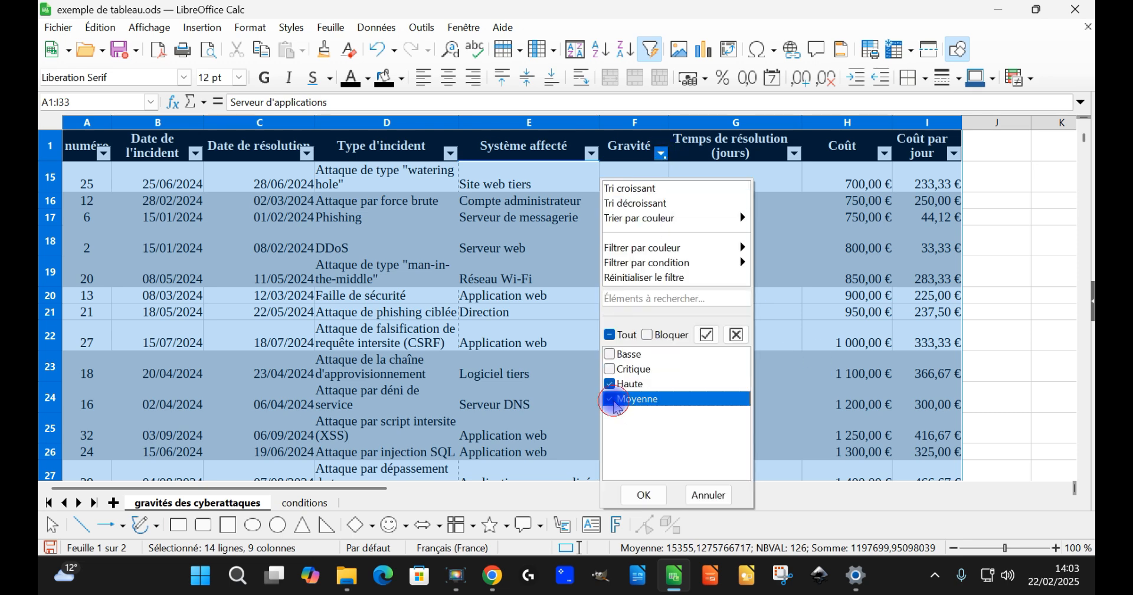
left_click(644, 495)
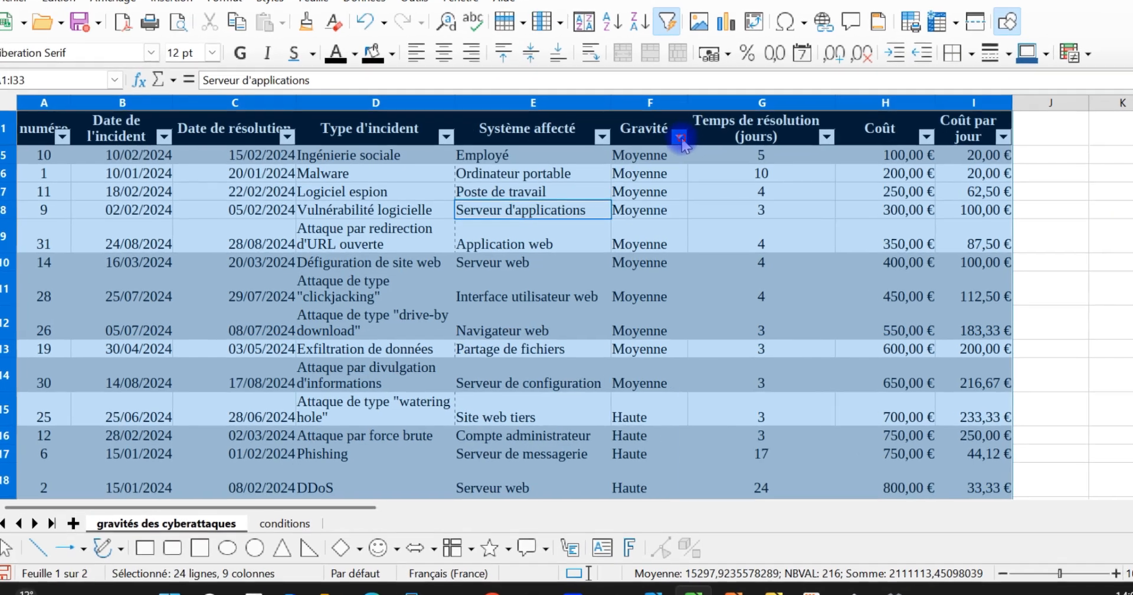
Step: Open a standard filter from the Gravité column and set its first criterion to Gravité = Haute
left_click(662, 153)
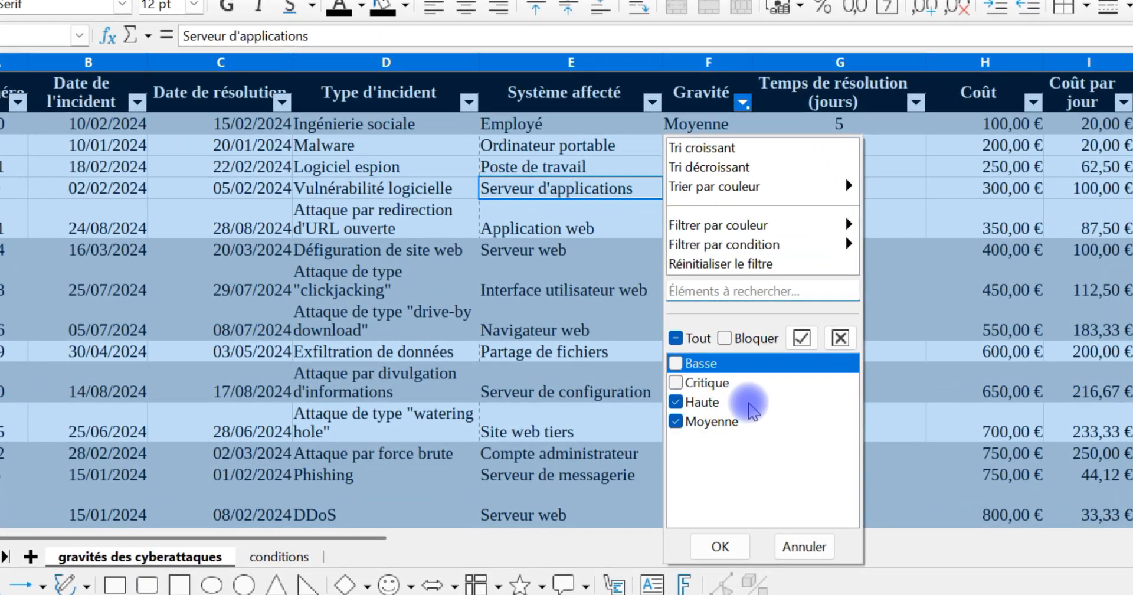
mouse_move(770, 247)
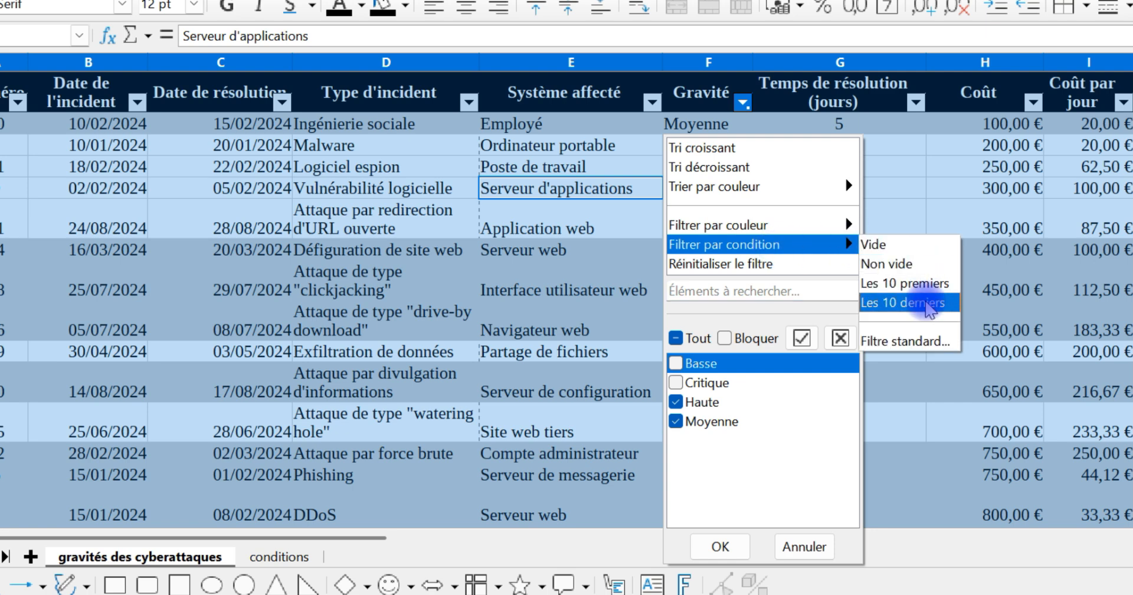
left_click(905, 341)
left_click(770, 217)
left_click(770, 218)
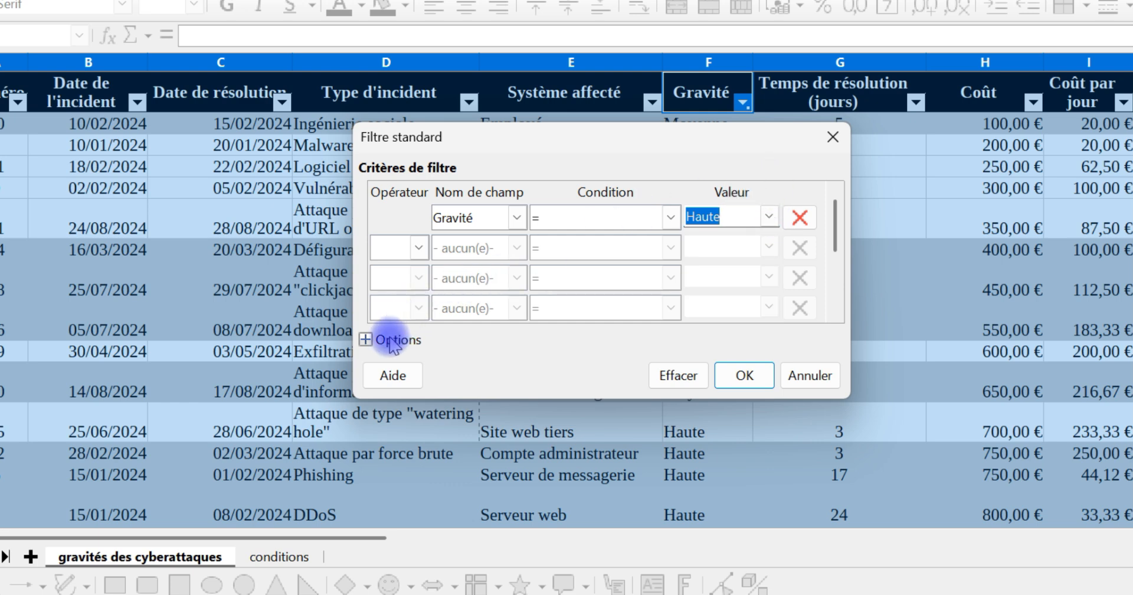
Step: Add a second filter criterion joined with OU that sets Gravité = Moyenne
left_click(419, 248)
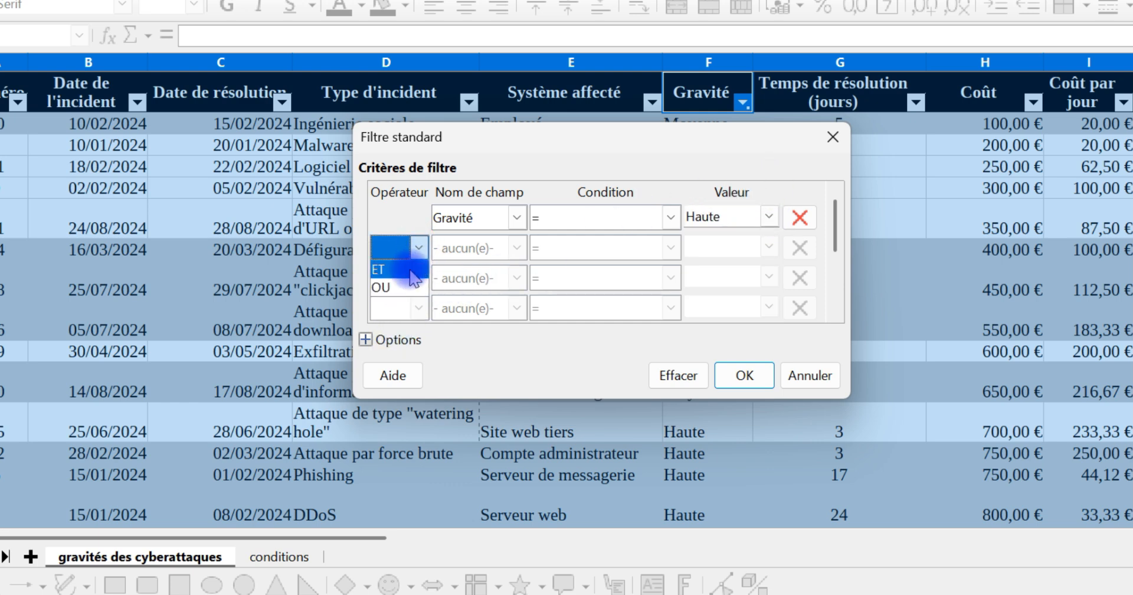
left_click(403, 288)
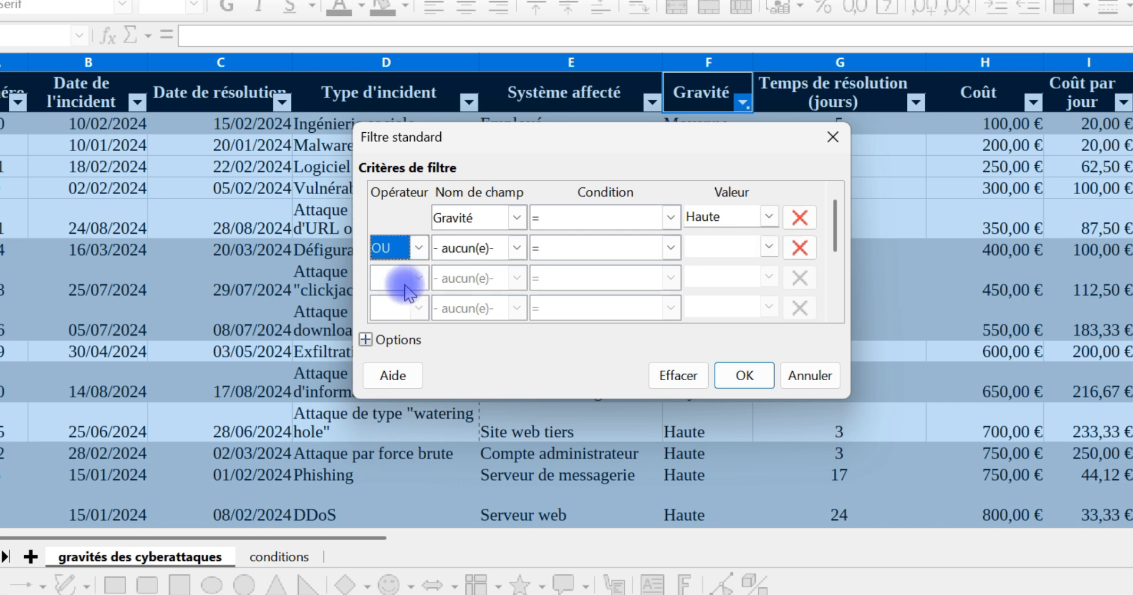
left_click(504, 247)
left_click(480, 377)
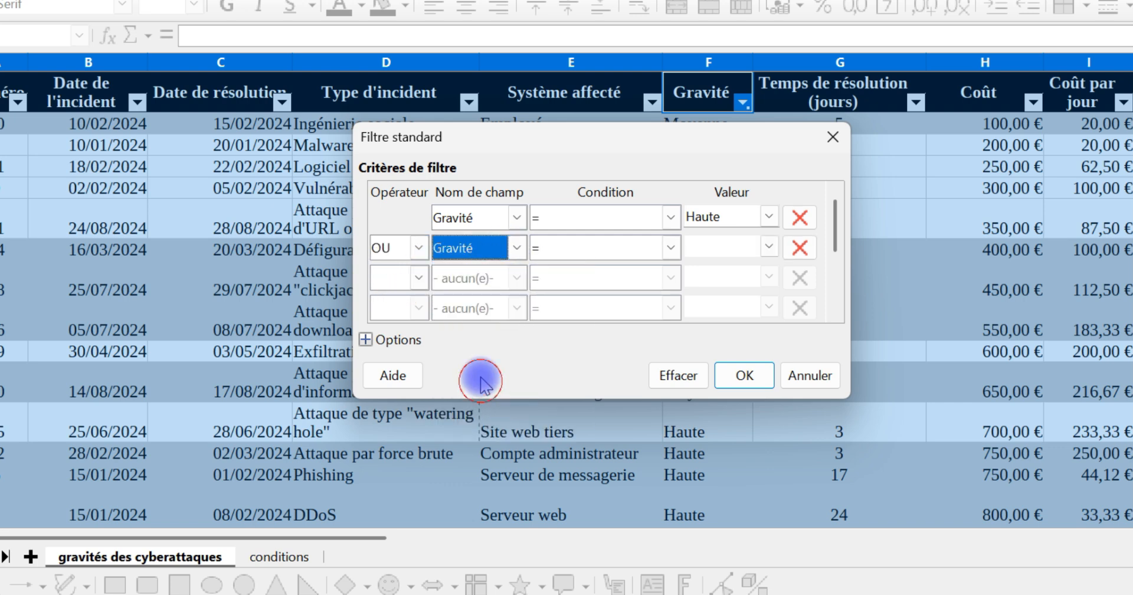
left_click(769, 247)
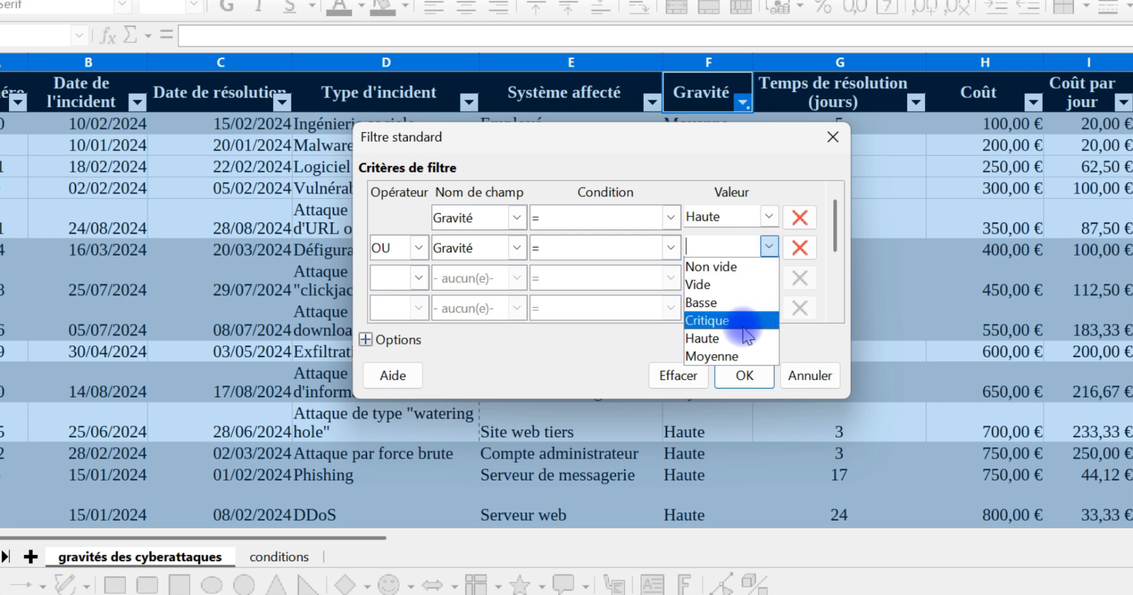
left_click(731, 356)
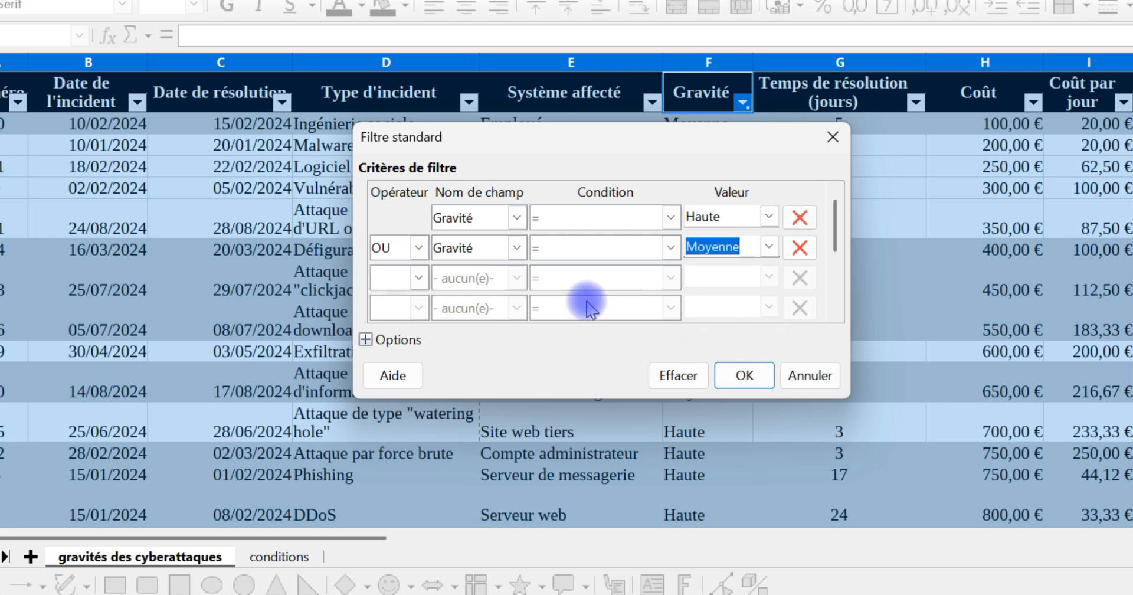
Step: Set the standard filter to copy its result to cell A20 of the conditions sheet, apply it, and look through the copied rows
left_click(366, 339)
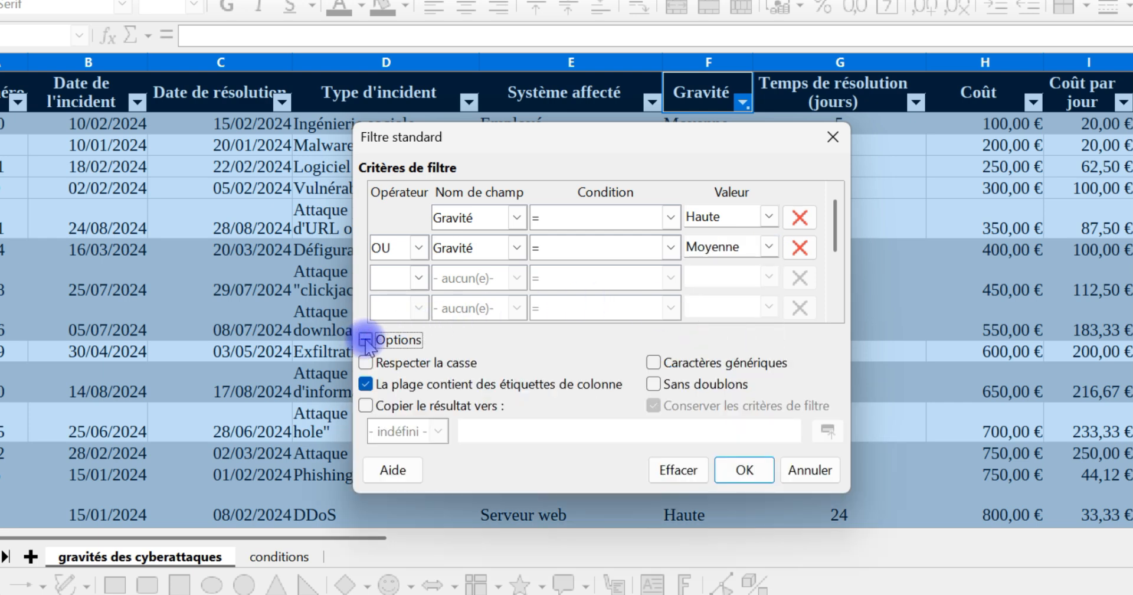
left_click(437, 406)
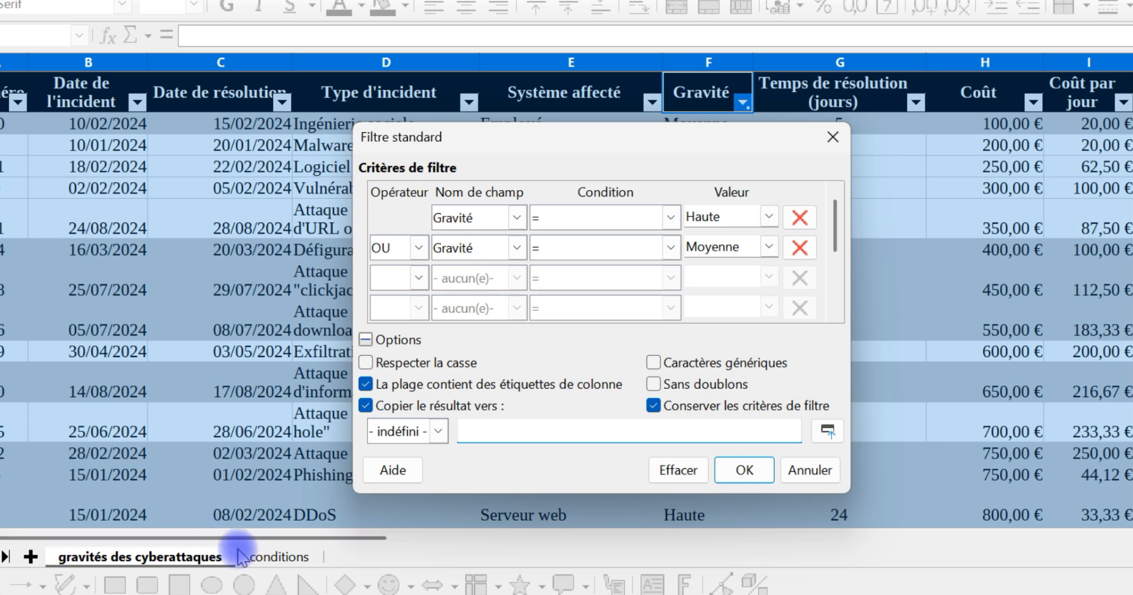
left_click(298, 557)
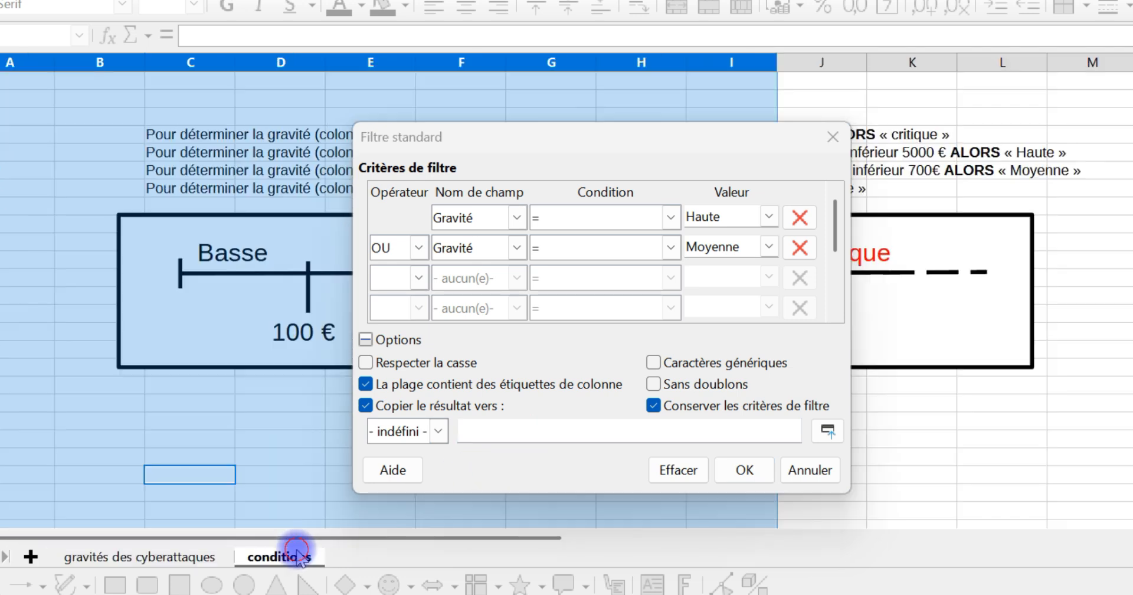
left_click(20, 421)
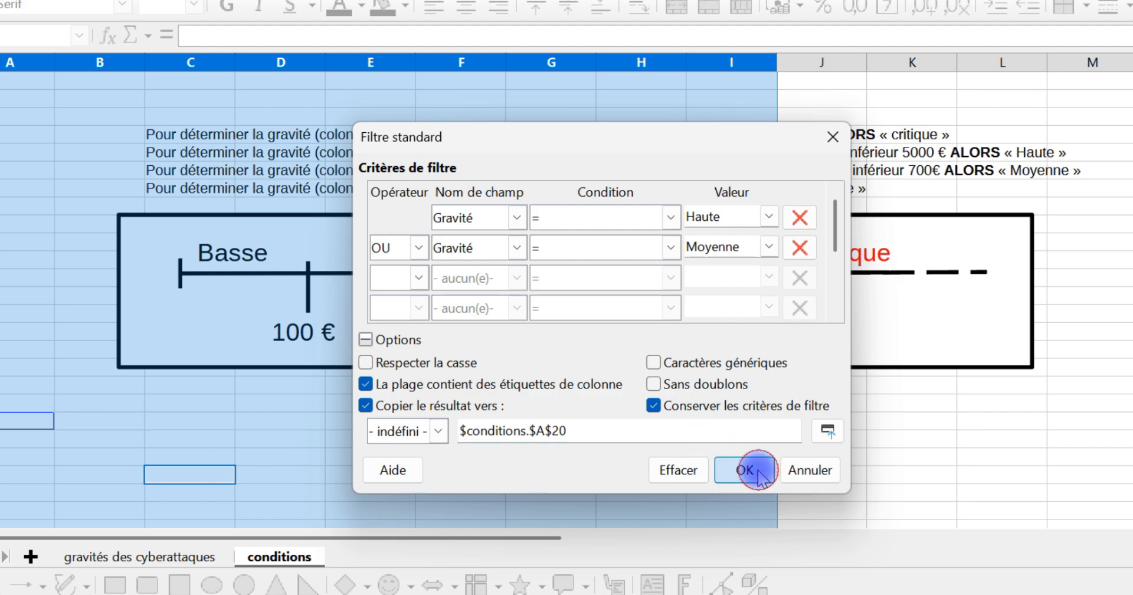
left_click(744, 470)
scroll(579, 414, "down", 4)
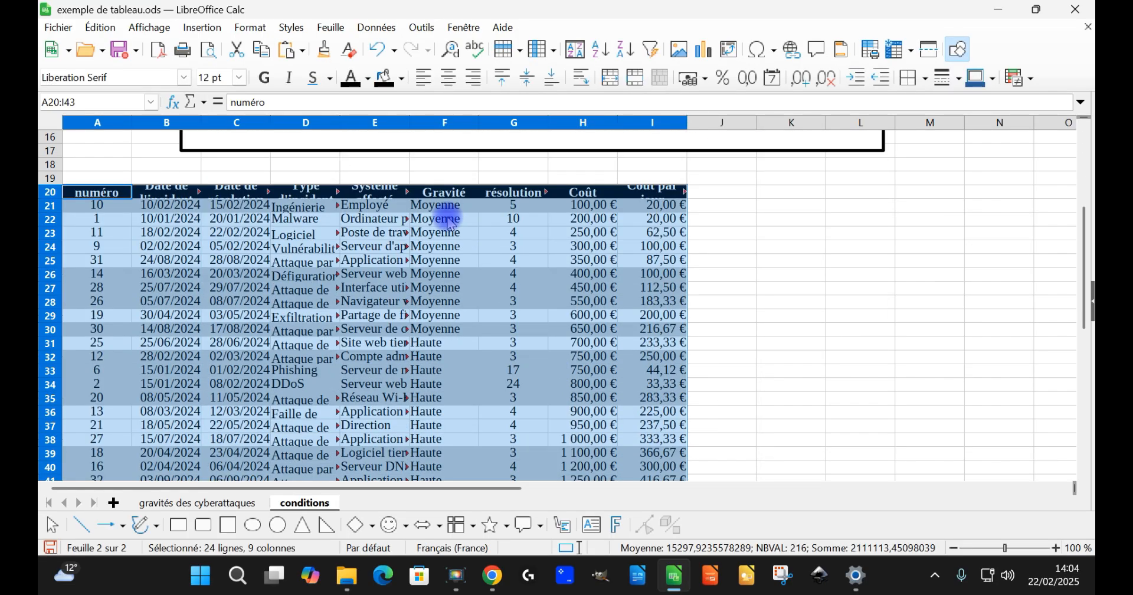
scroll(460, 348, "down", 3)
scroll(464, 354, "up", 2)
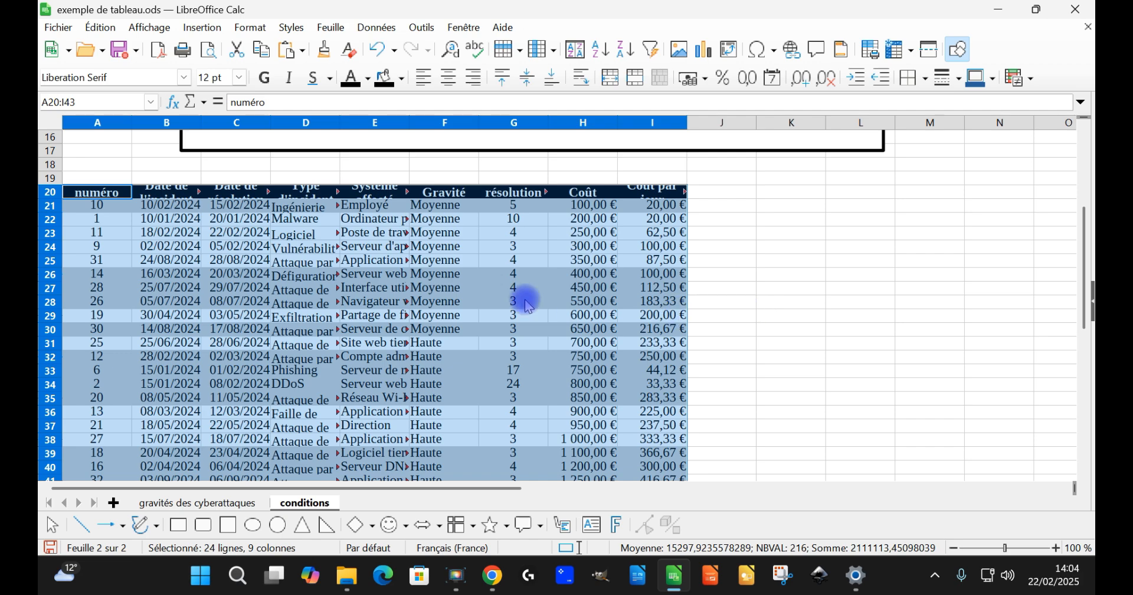
Step: Fit the height of header row 20 and of rows 21 to 36 in the copied table to their contents
scroll(46, 282, "up", 2)
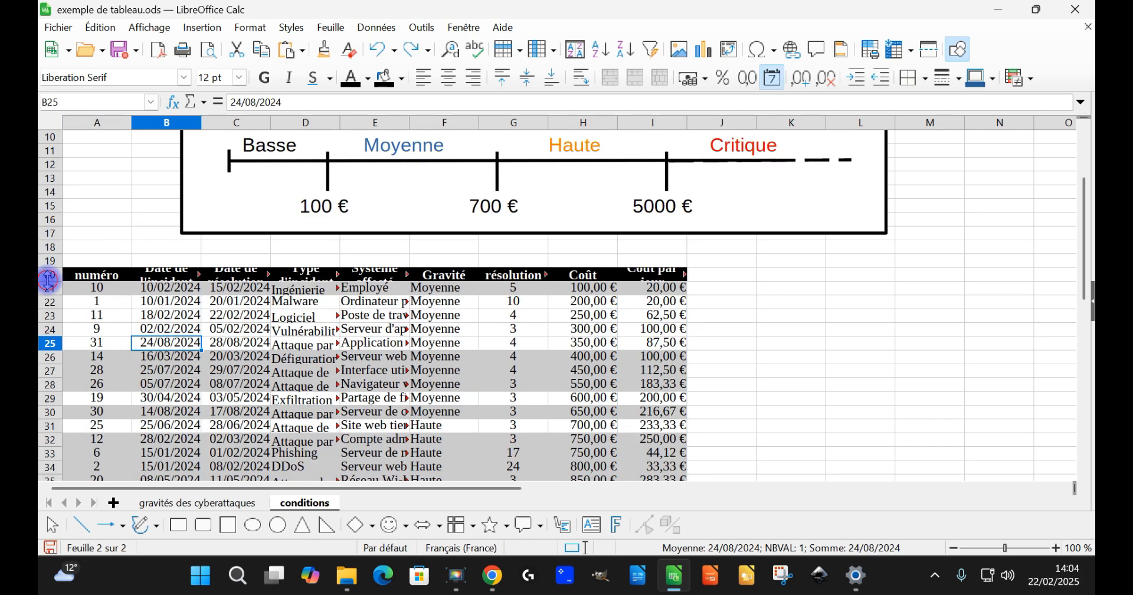
double_click(48, 281)
scroll(304, 315, "down", 2)
left_click_drag(50, 239, 49, 448)
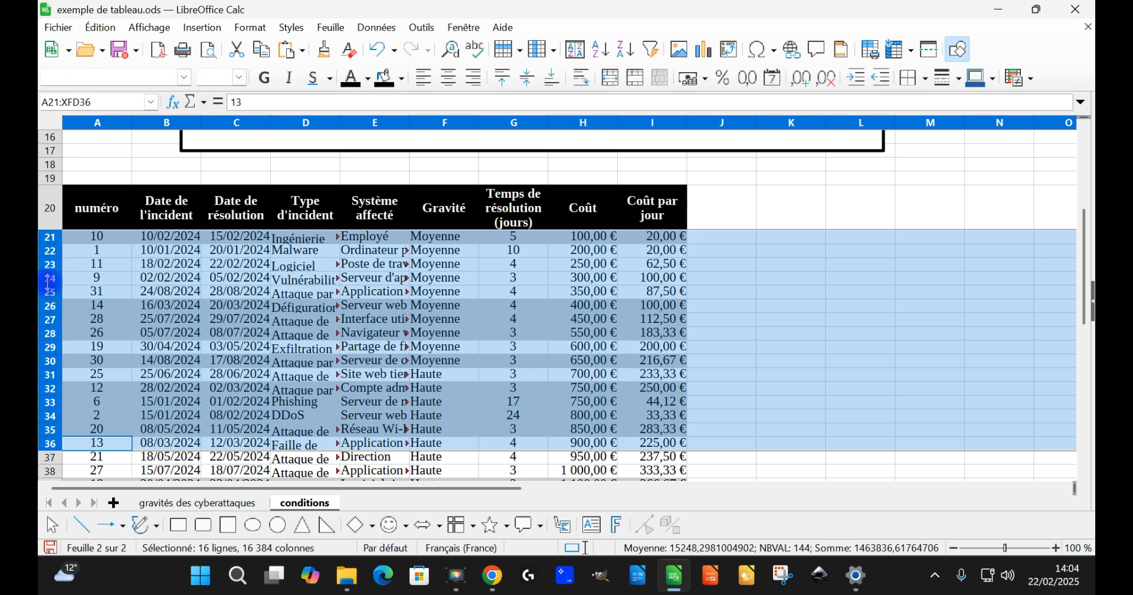
double_click(48, 282)
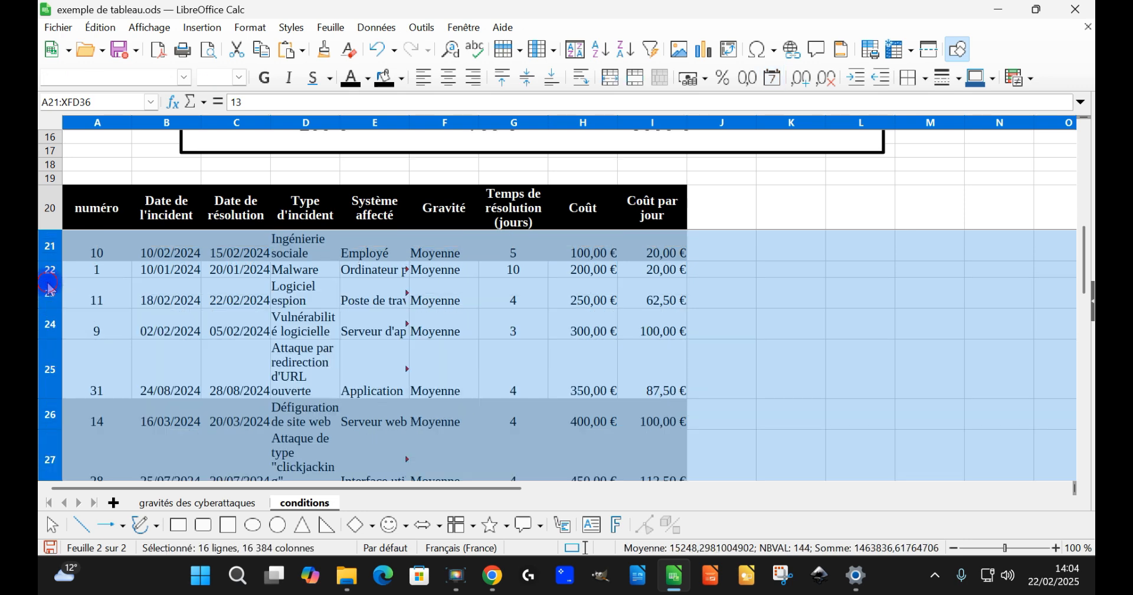
Step: Turn on text wrapping for the whole copied table on the conditions sheet and check its rows
left_click(128, 252)
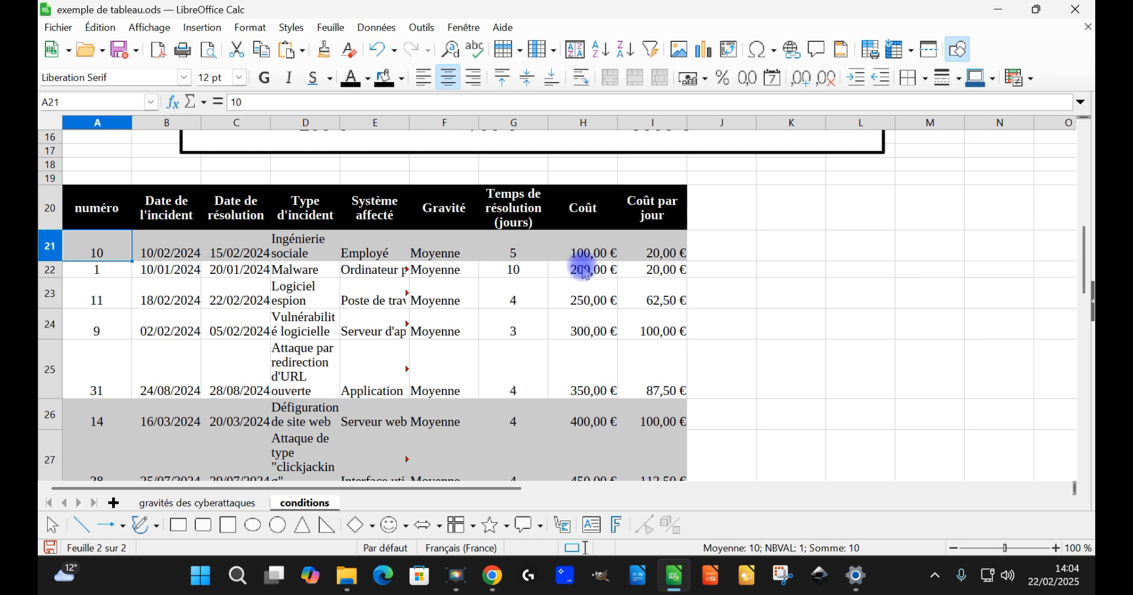
key("ctrl+asterisk")
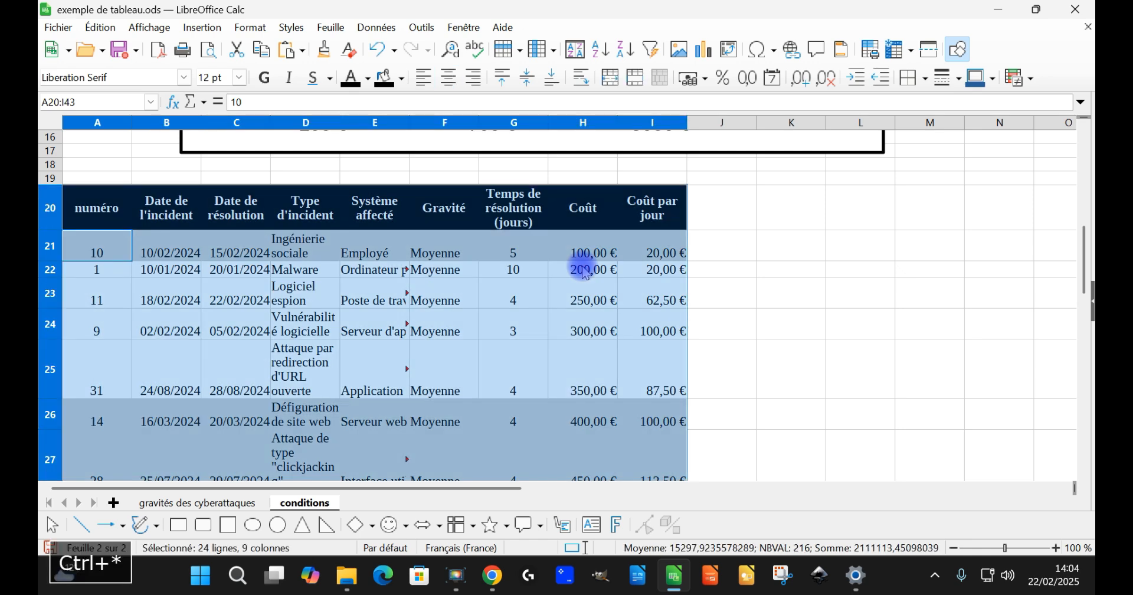
left_click(584, 78)
left_click(391, 371)
scroll(488, 349, "down", 6)
scroll(528, 323, "down", 4)
scroll(531, 313, "up", 4)
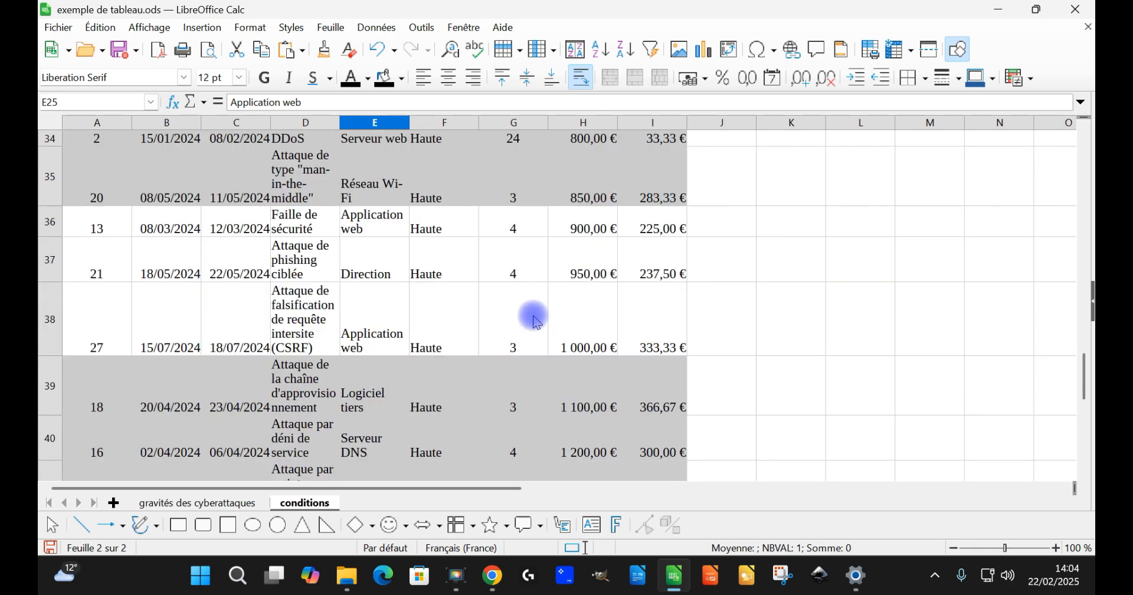
scroll(536, 320, "up", 6)
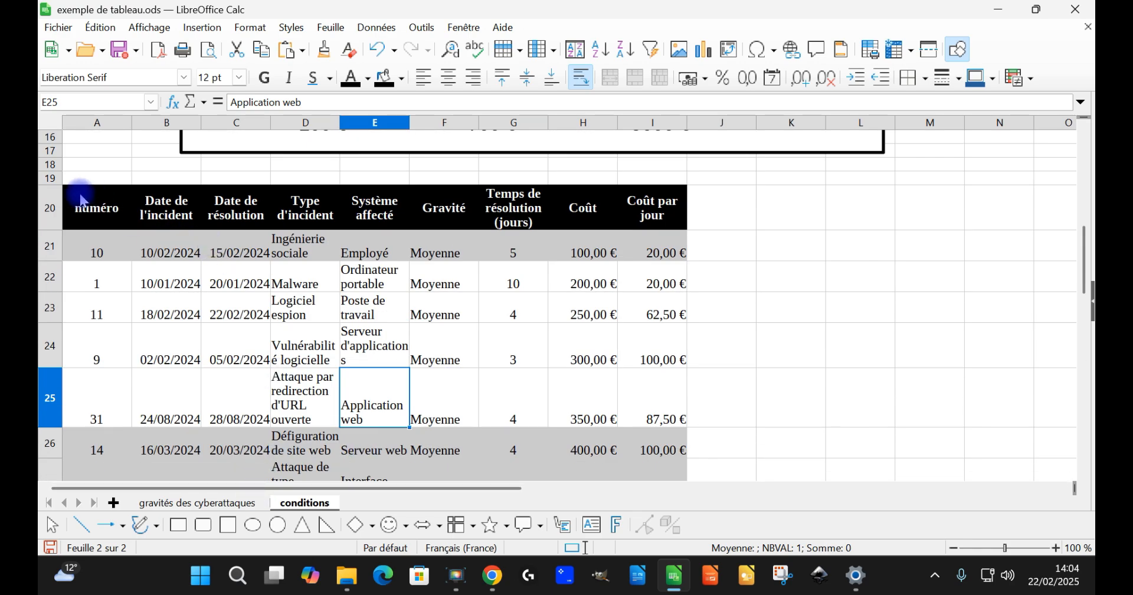
Step: Return to the gravités des cyberattaques sheet and clear the Gravité column filter so all severities are shown
left_click(212, 502)
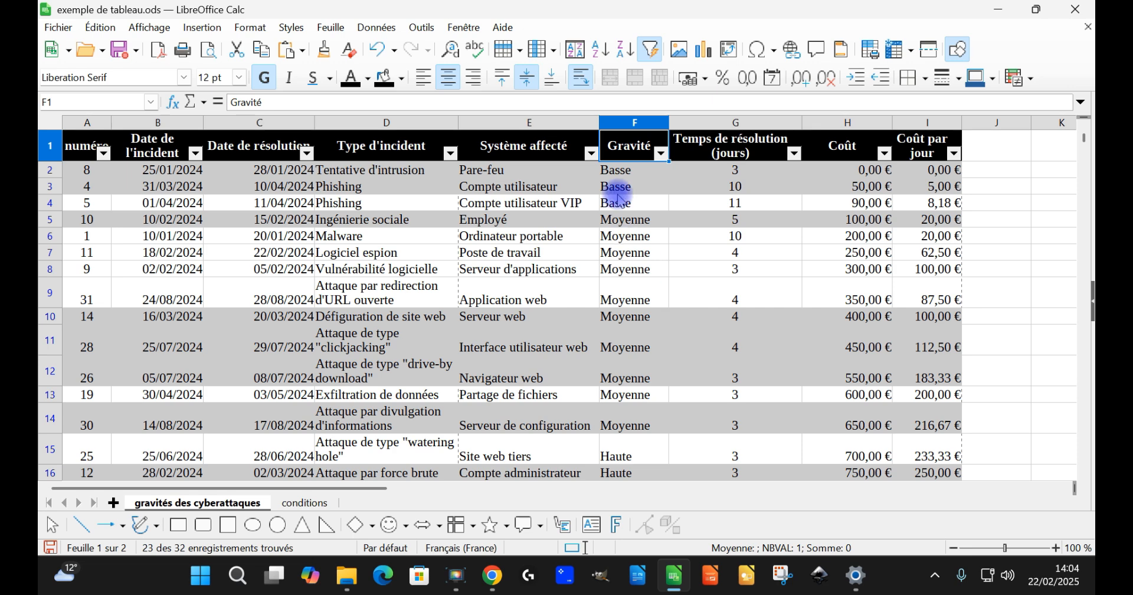
left_click(663, 154)
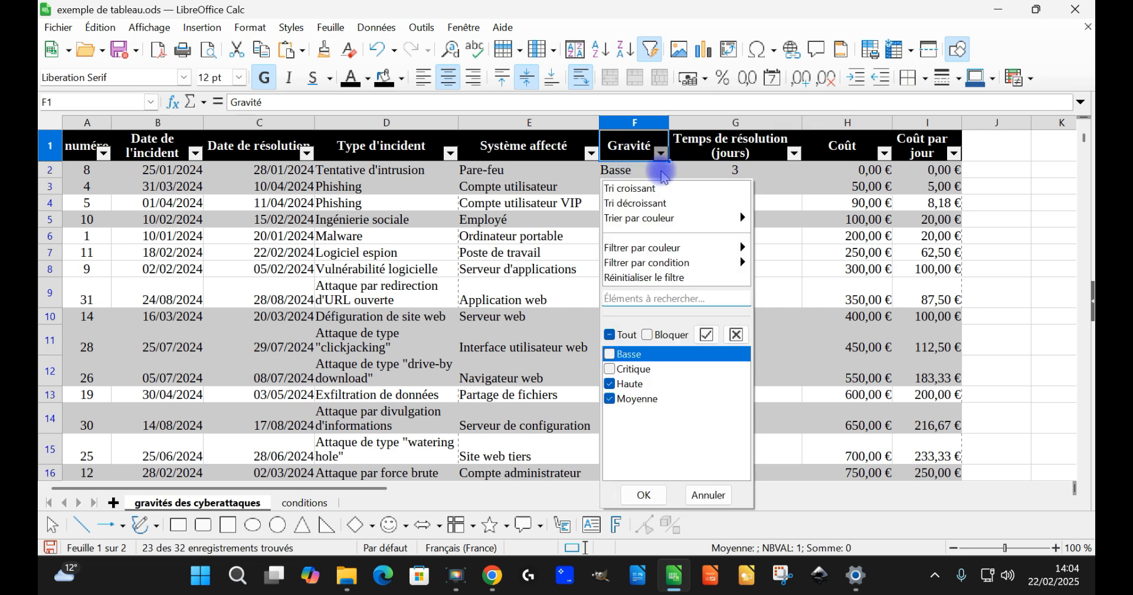
left_click(657, 495)
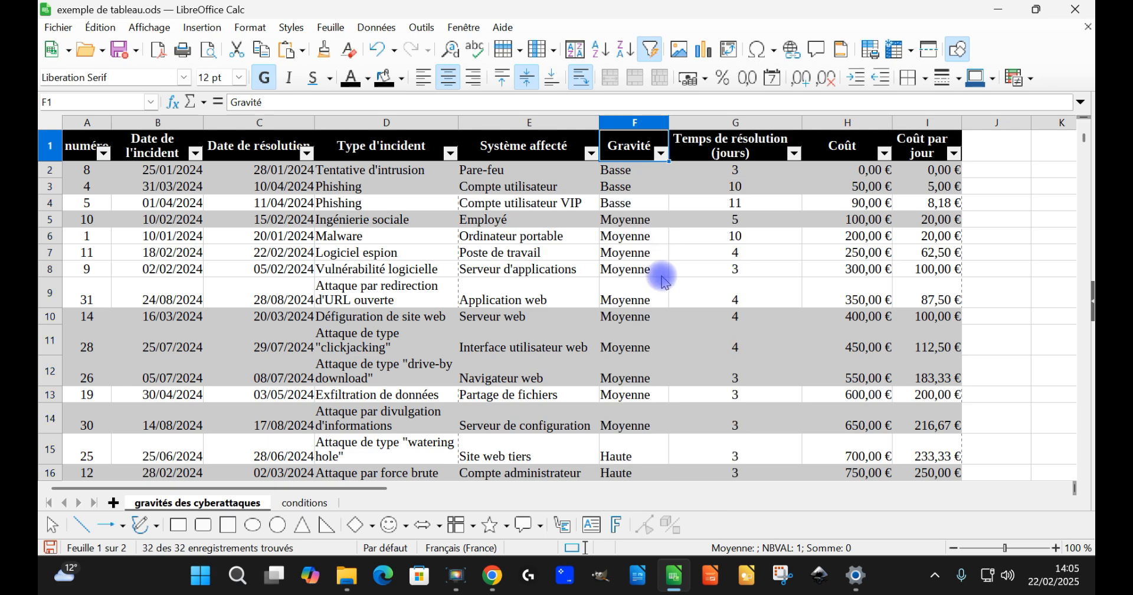
scroll(655, 293, "down", 7)
scroll(655, 293, "up", 6)
scroll(671, 295, "up", 1)
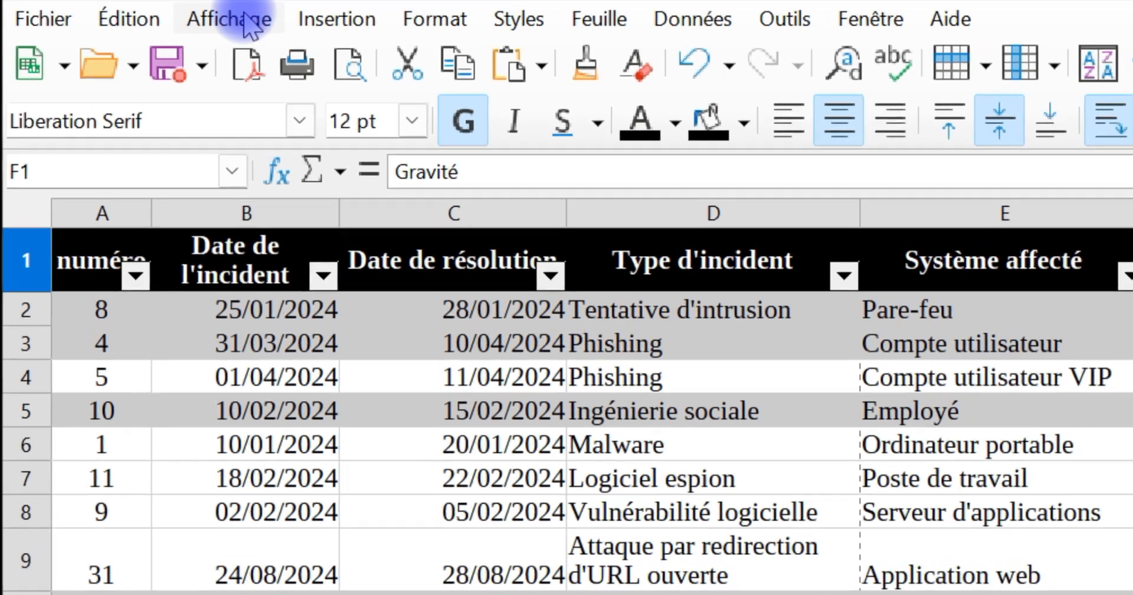
Step: Switch the gravités des cyberattaques sheet to page break view and look over its page layout
left_click(245, 20)
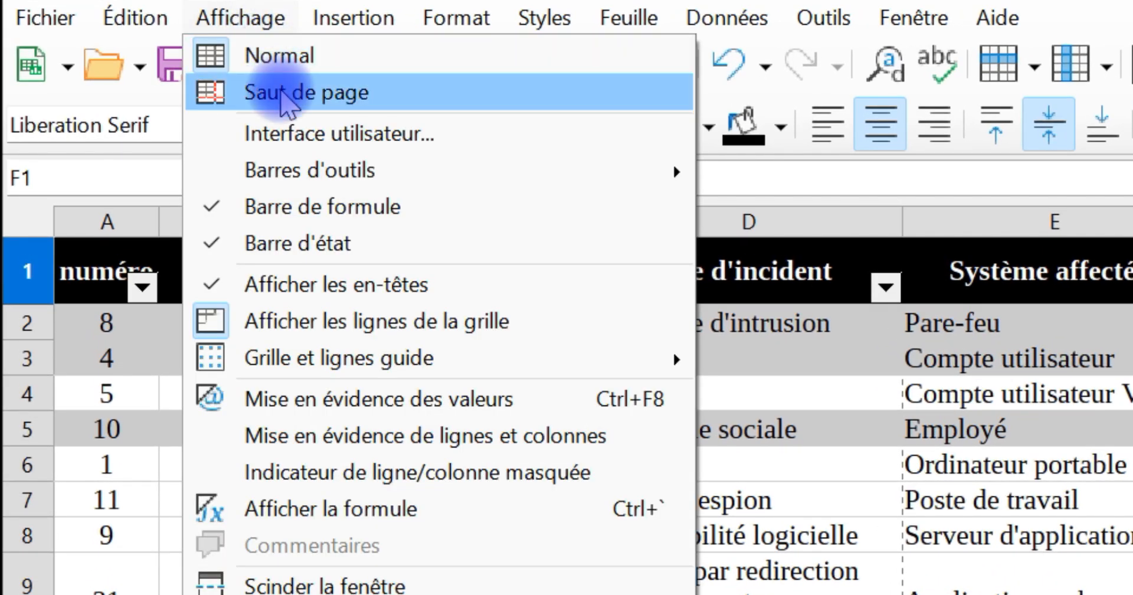
left_click(282, 93)
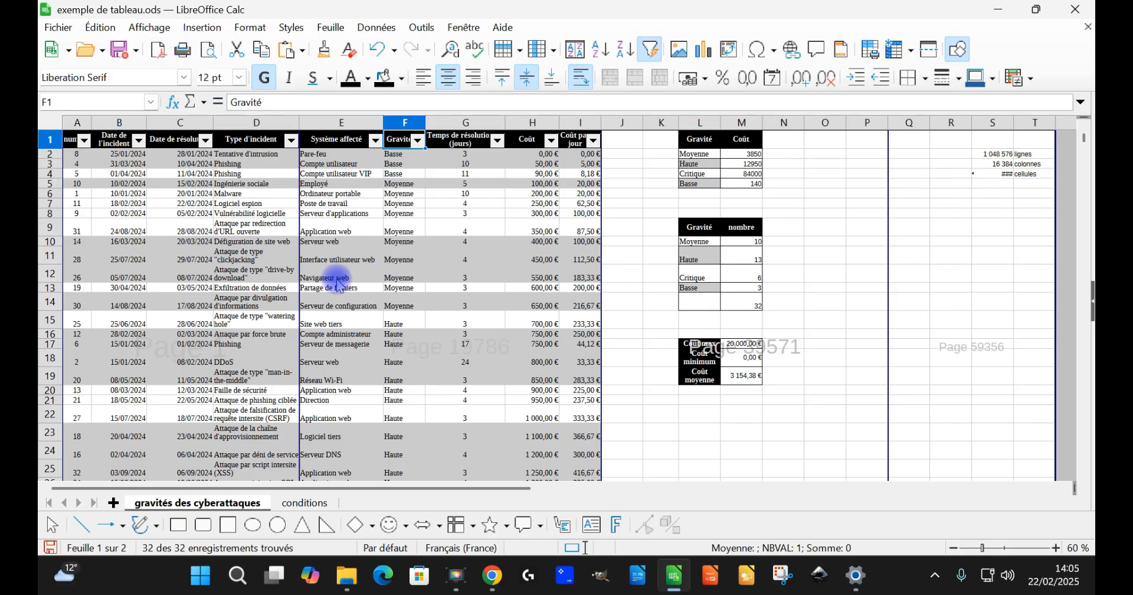
scroll(398, 283, "down", 5)
scroll(649, 236, "up", 5)
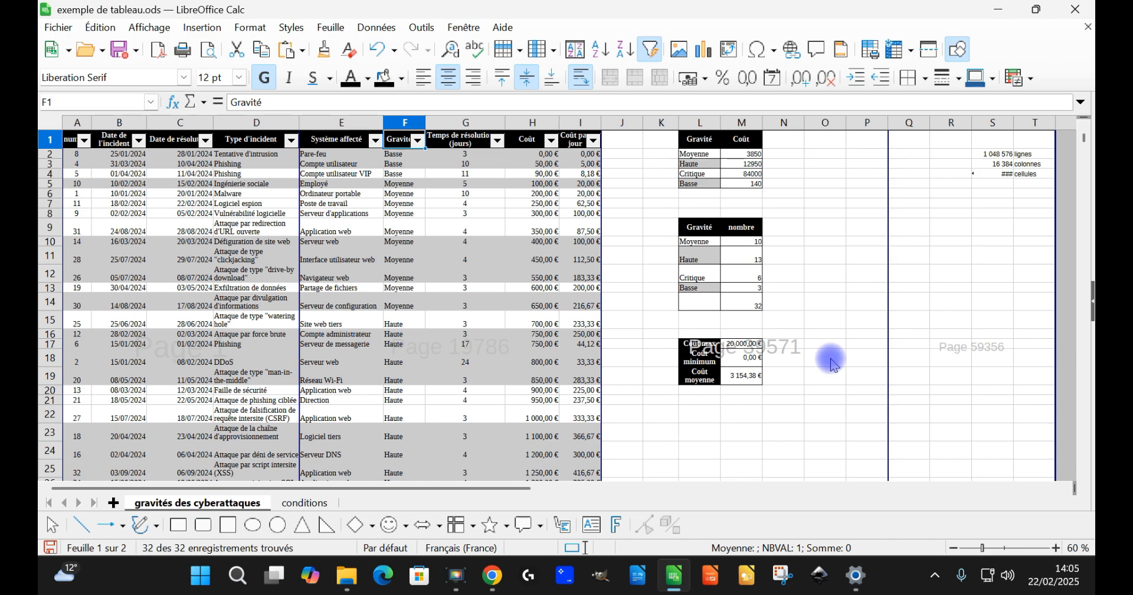
scroll(799, 329, "down", 4)
scroll(767, 345, "down", 6)
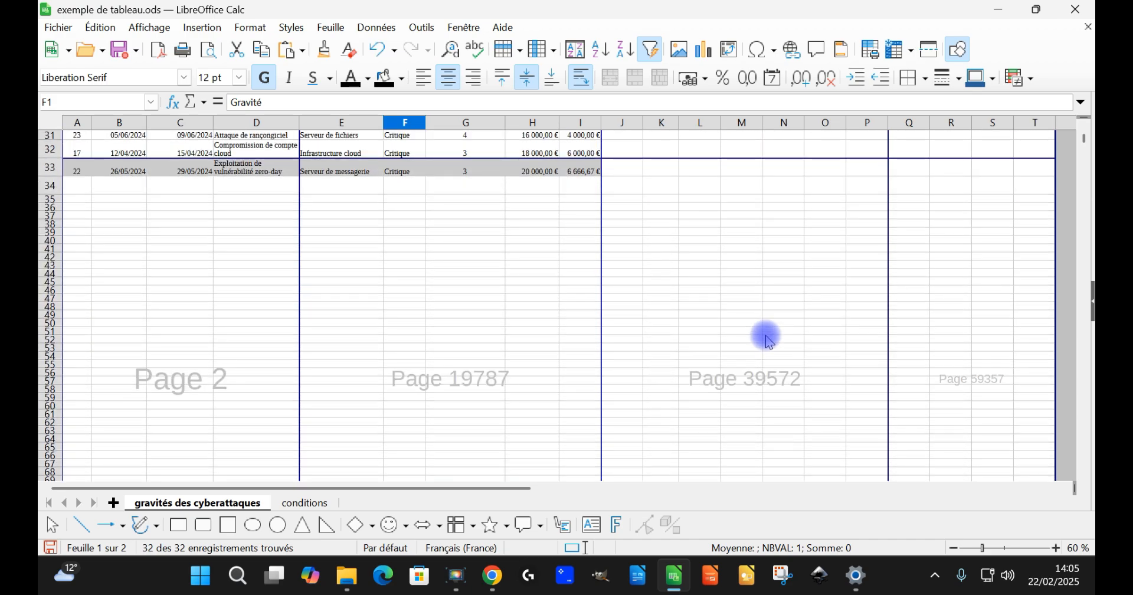
scroll(630, 405, "up", 10)
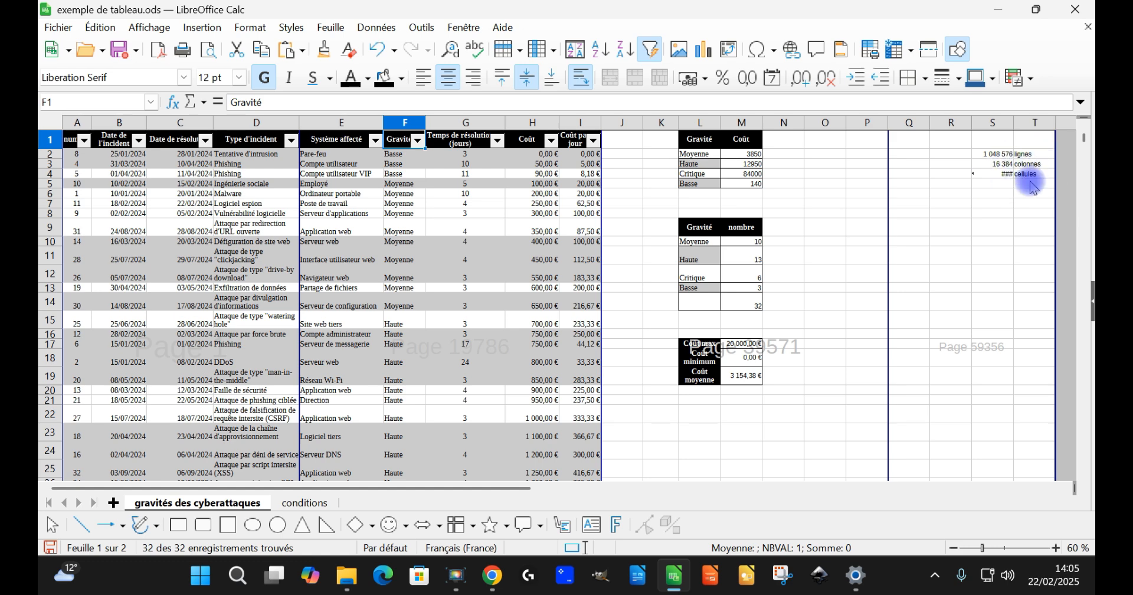
Step: Clear the row, column and cell count notes in columns R to T and the formula in Q1048576, and return to row 1
left_click_drag(953, 142, 1060, 213)
left_click(906, 254)
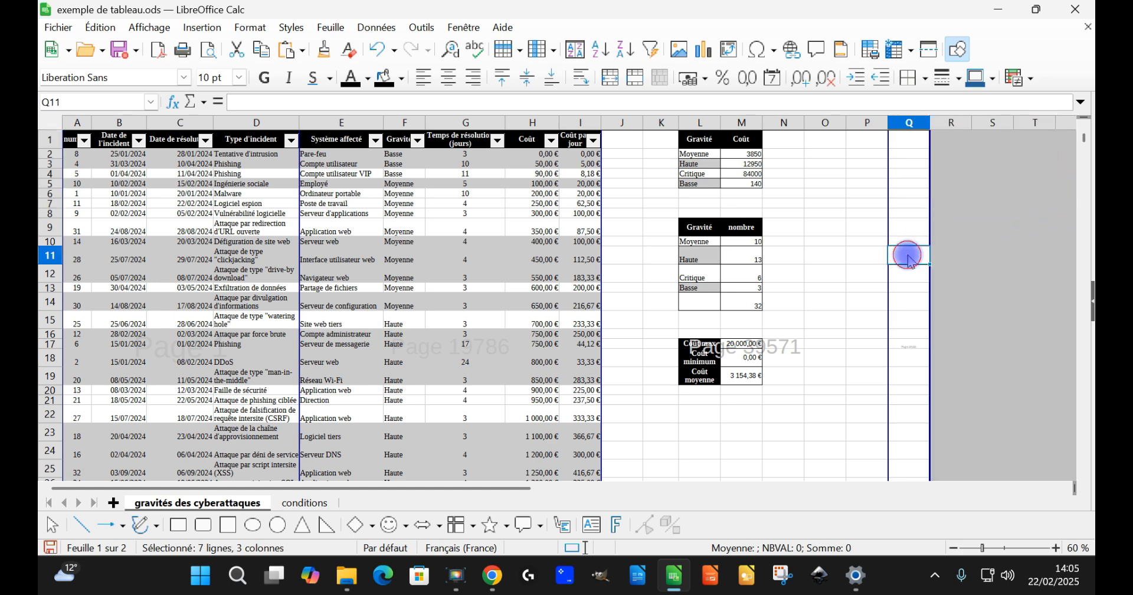
key("ctrl+Down")
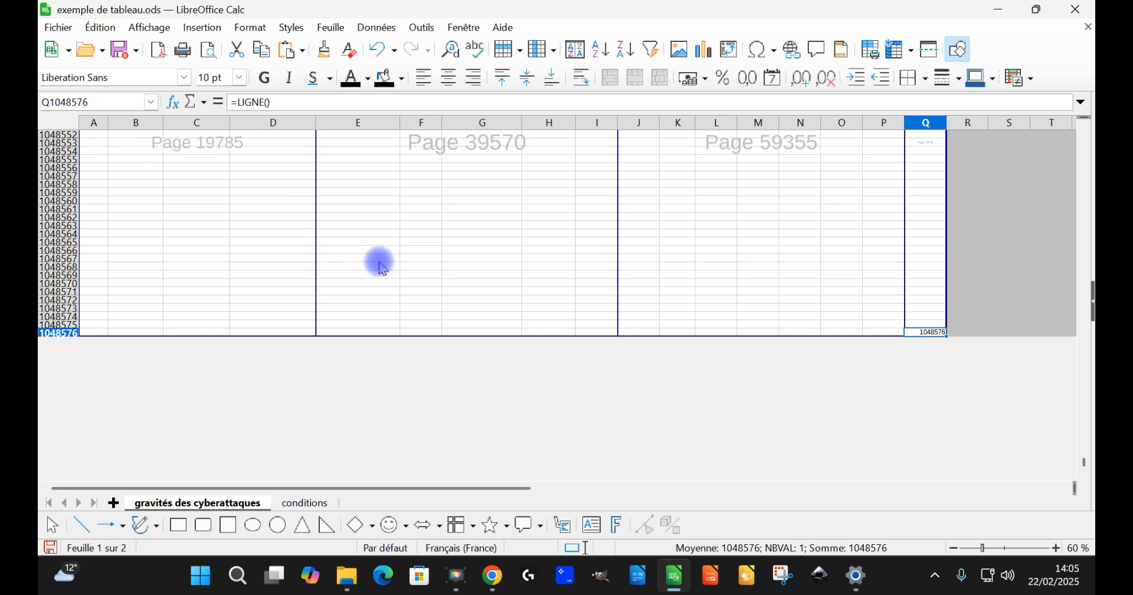
key("Delete")
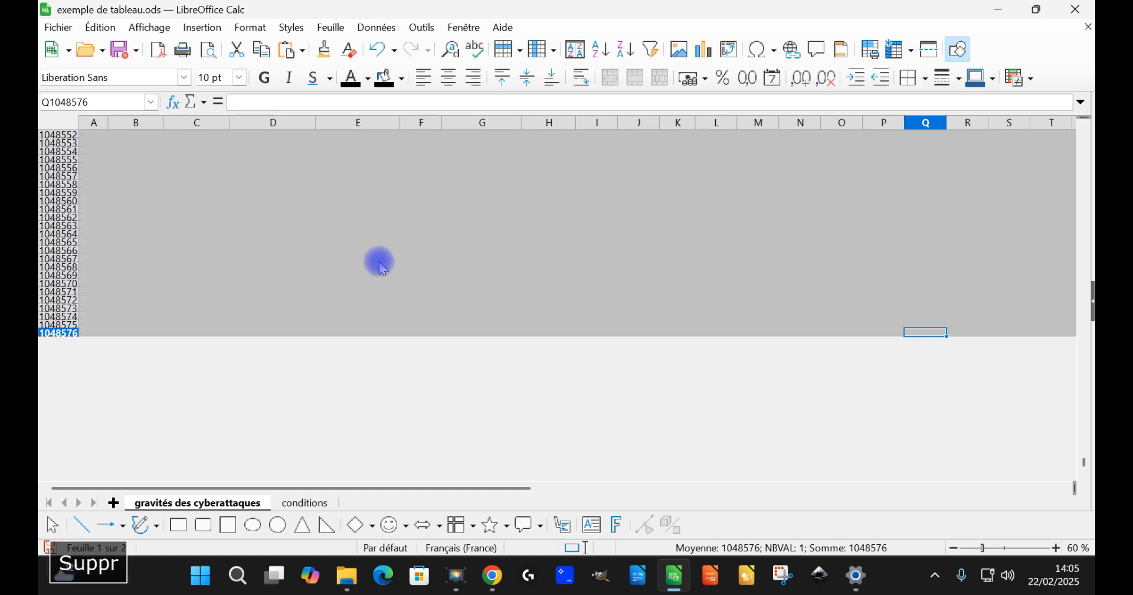
left_click(678, 307)
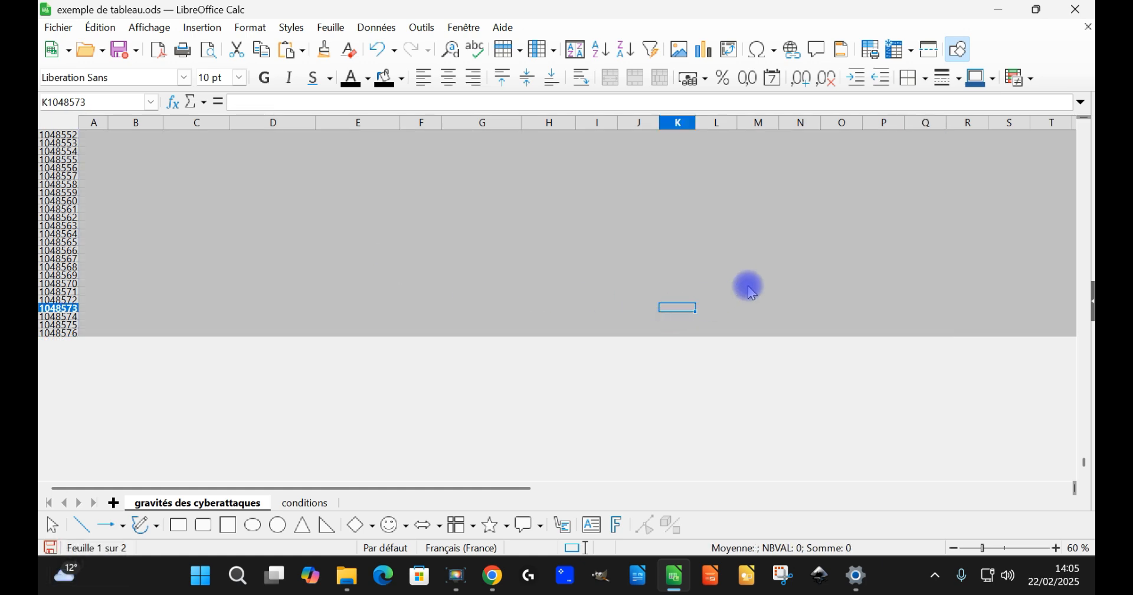
key("ctrl+Up")
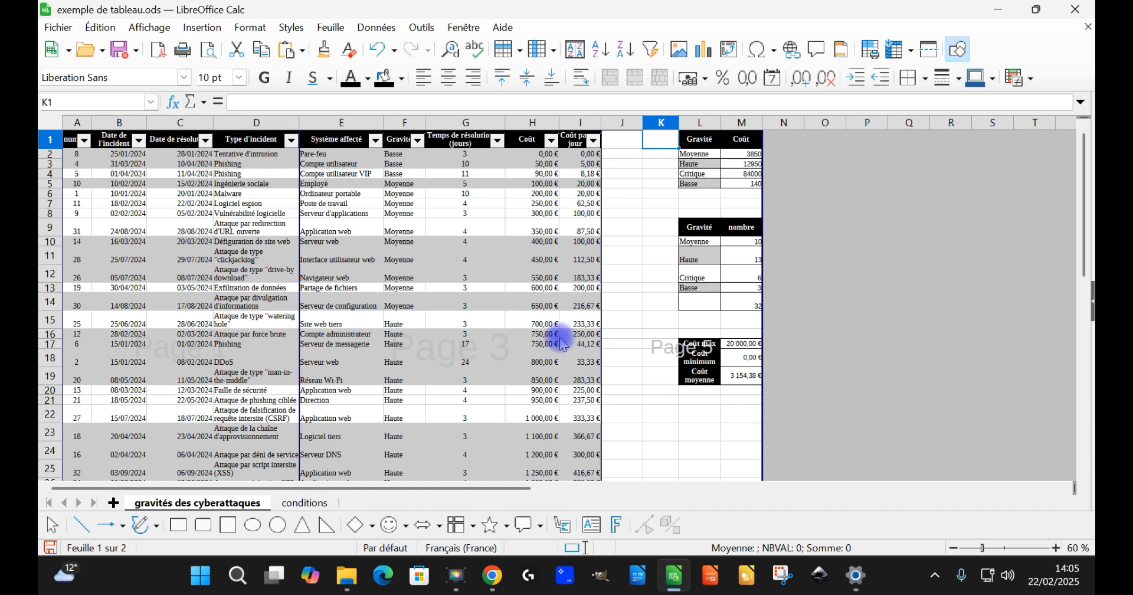
Step: Move the horizontal page break below row 33 and the vertical one after column I so the incident table fits on one page
scroll(445, 306, "down", 4)
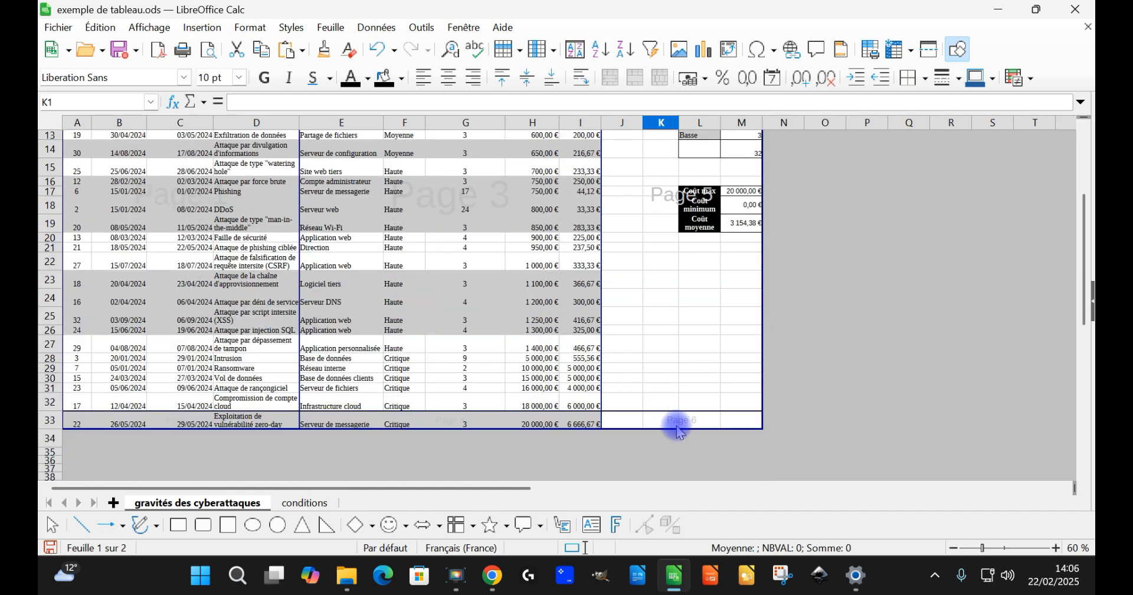
scroll(678, 378, "up", 4)
scroll(678, 375, "down", 4)
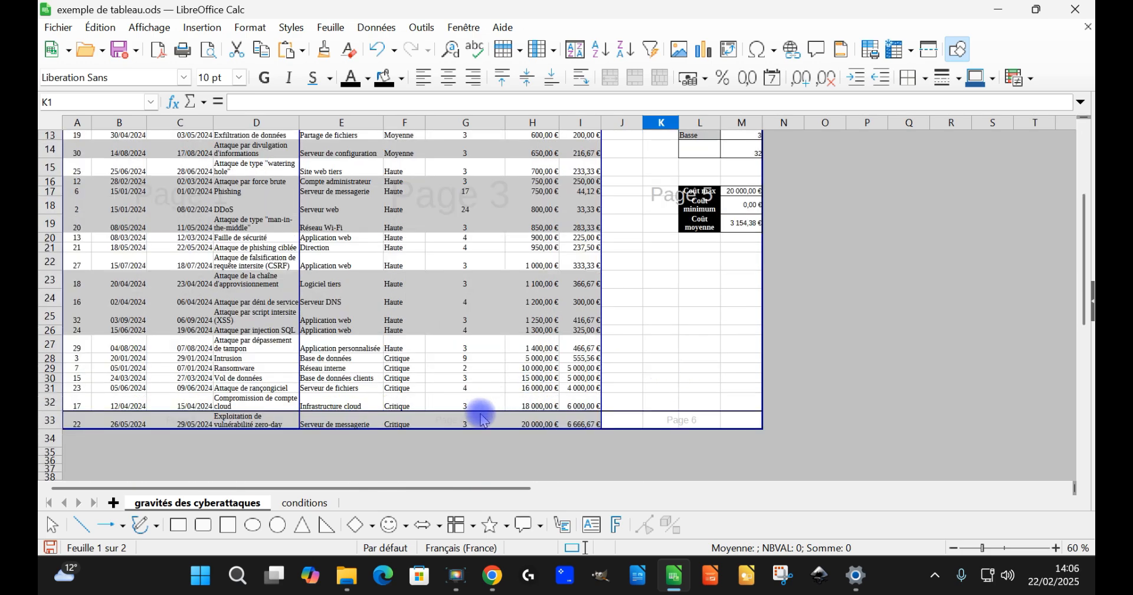
left_click_drag(625, 410, 625, 429)
left_click_drag(298, 232, 627, 245)
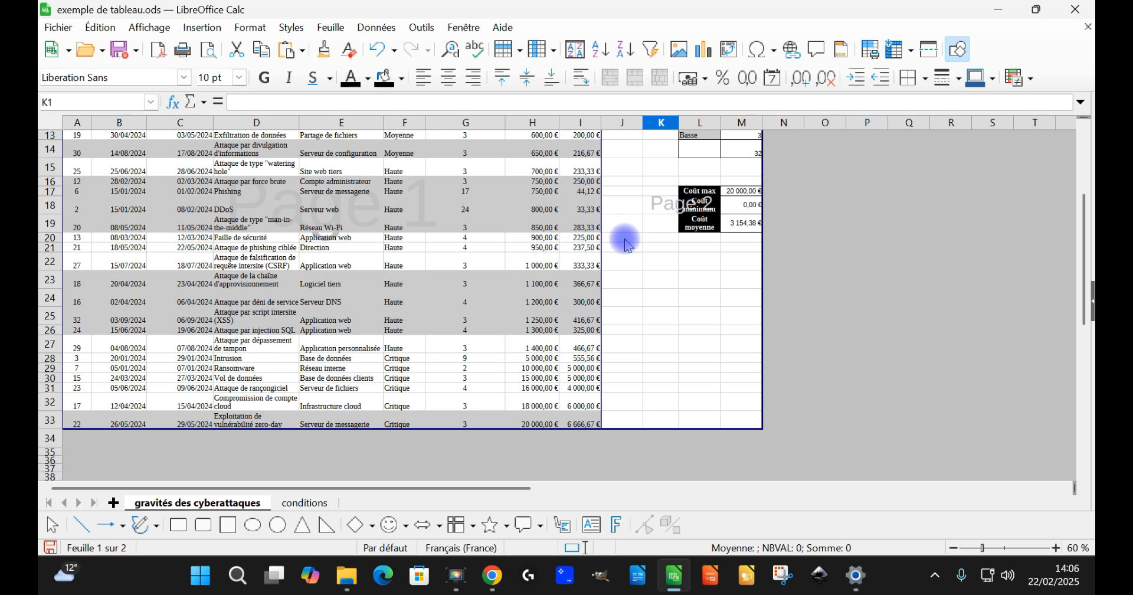
Step: Return the sheet to normal view and turn off the AutoFilter on the incident table A1:I33
scroll(684, 330, "up", 4)
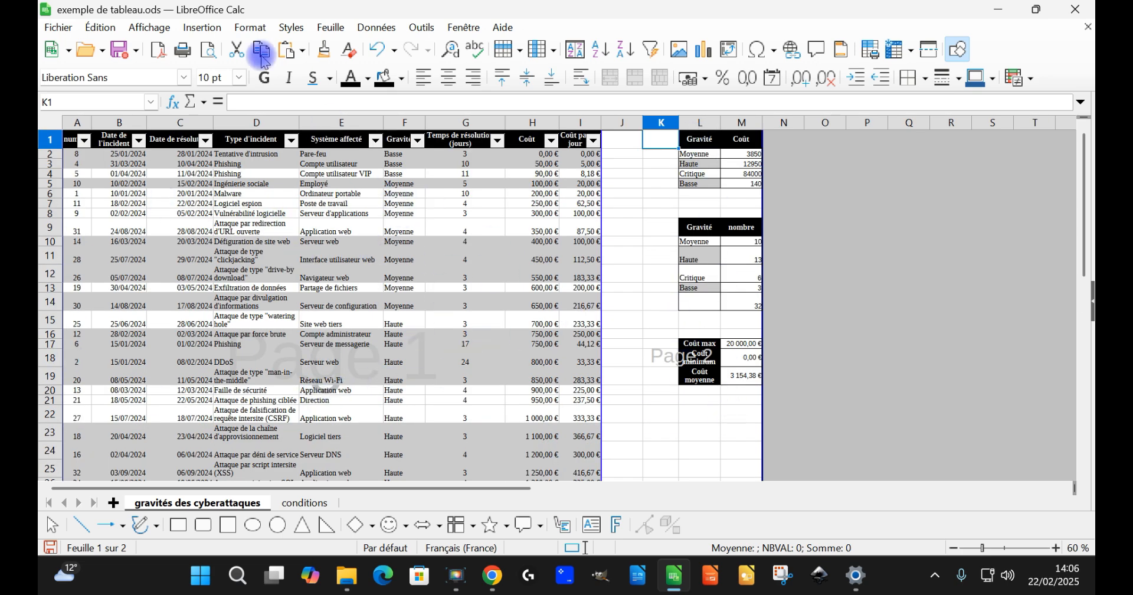
left_click(150, 27)
left_click(155, 48)
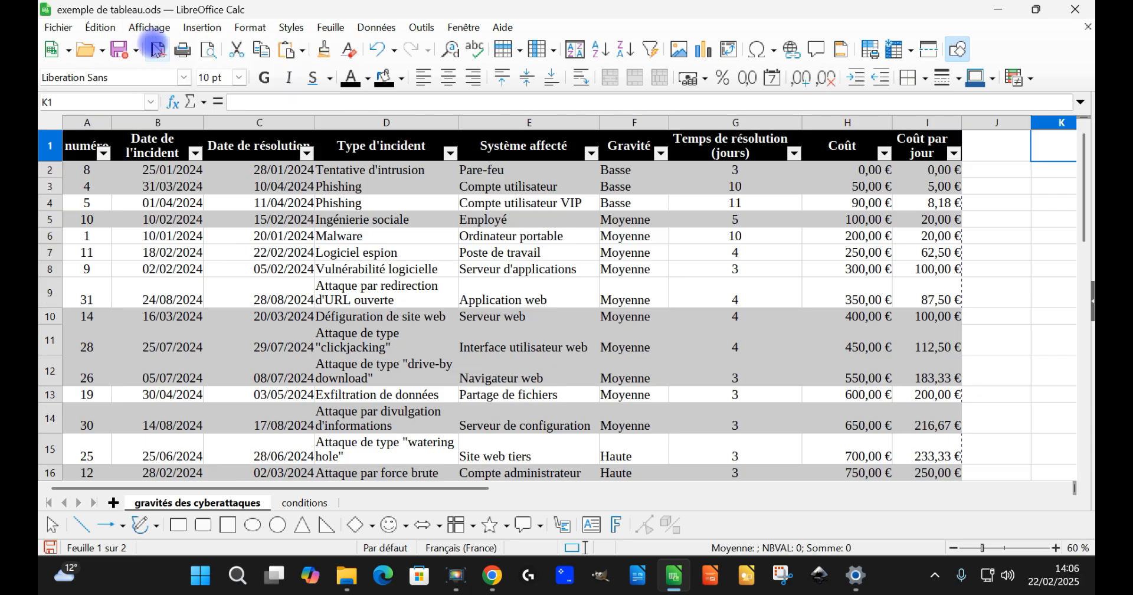
scroll(738, 262, "down", 7)
left_click_drag(933, 413, 80, 154)
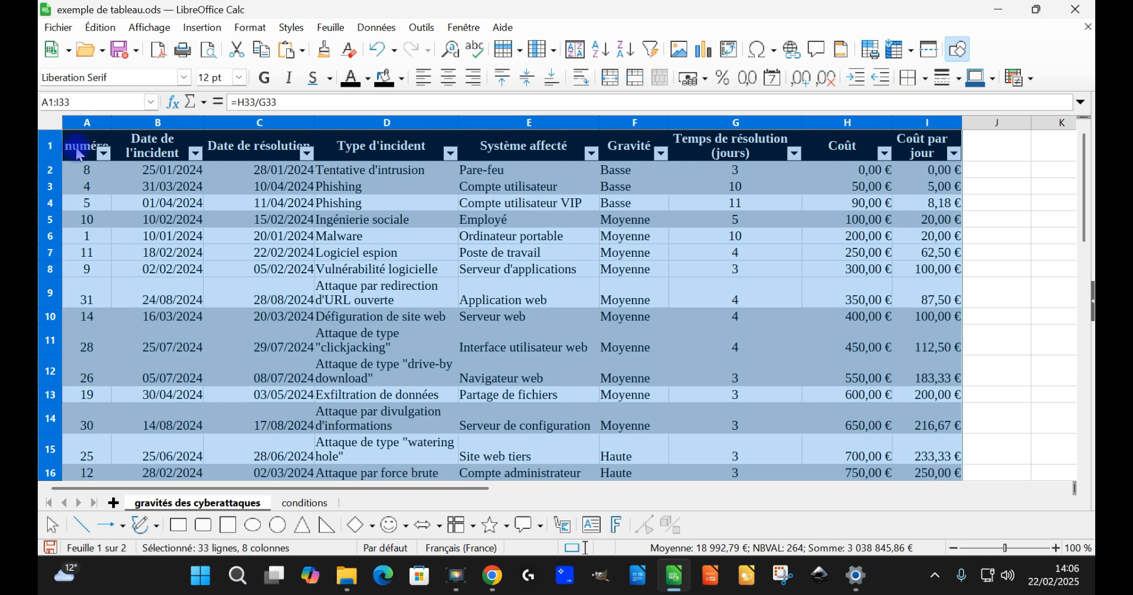
left_click(375, 27)
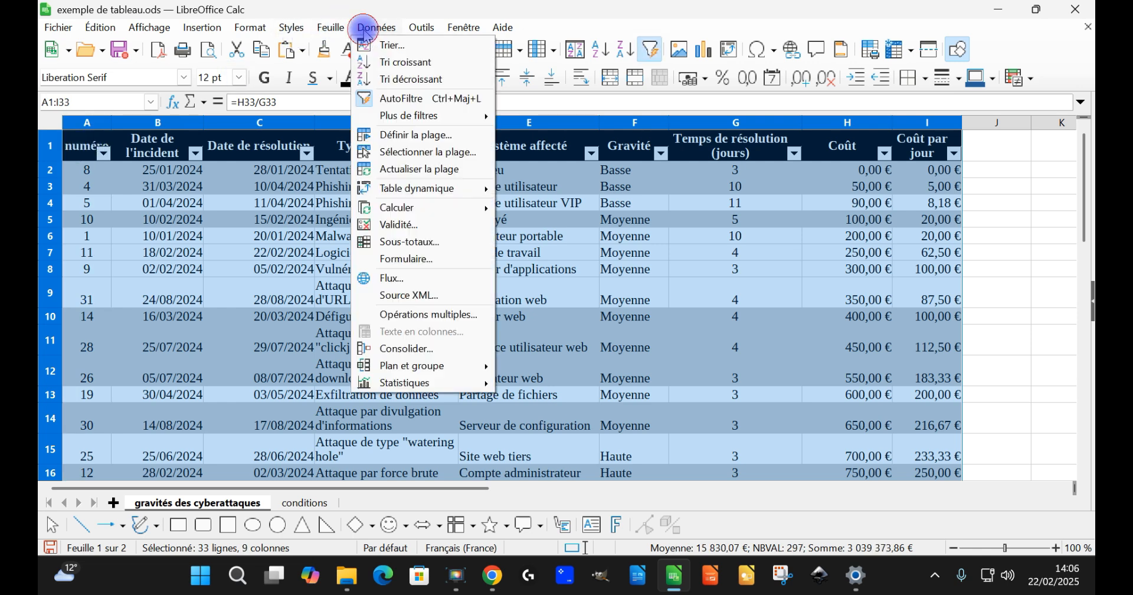
left_click(407, 104)
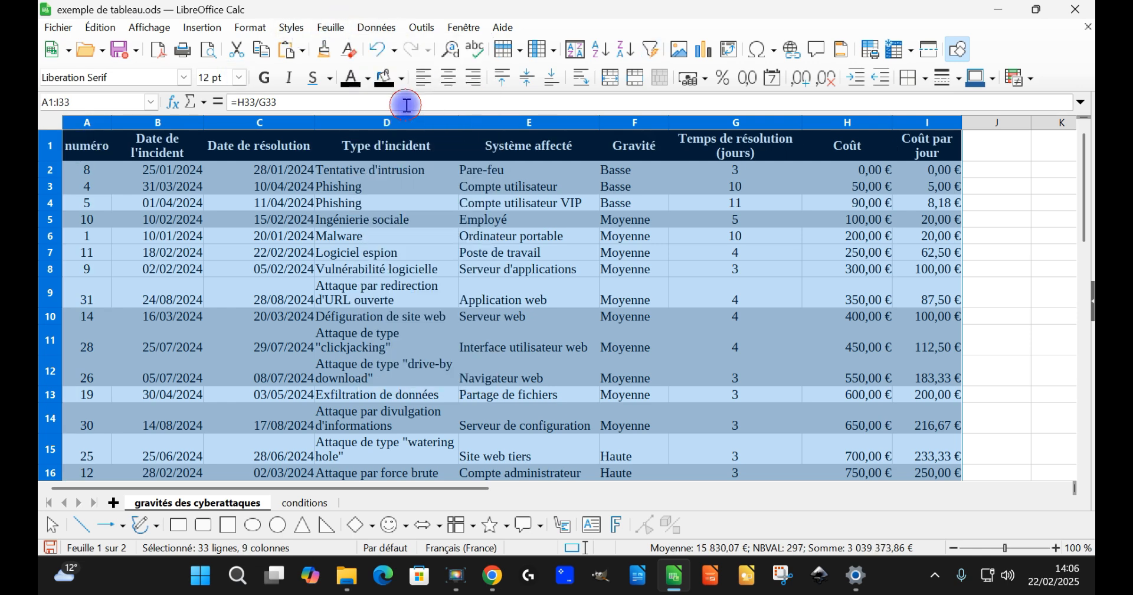
Step: Define the incident table A1:I33 as the sheet's print range
left_click(384, 30)
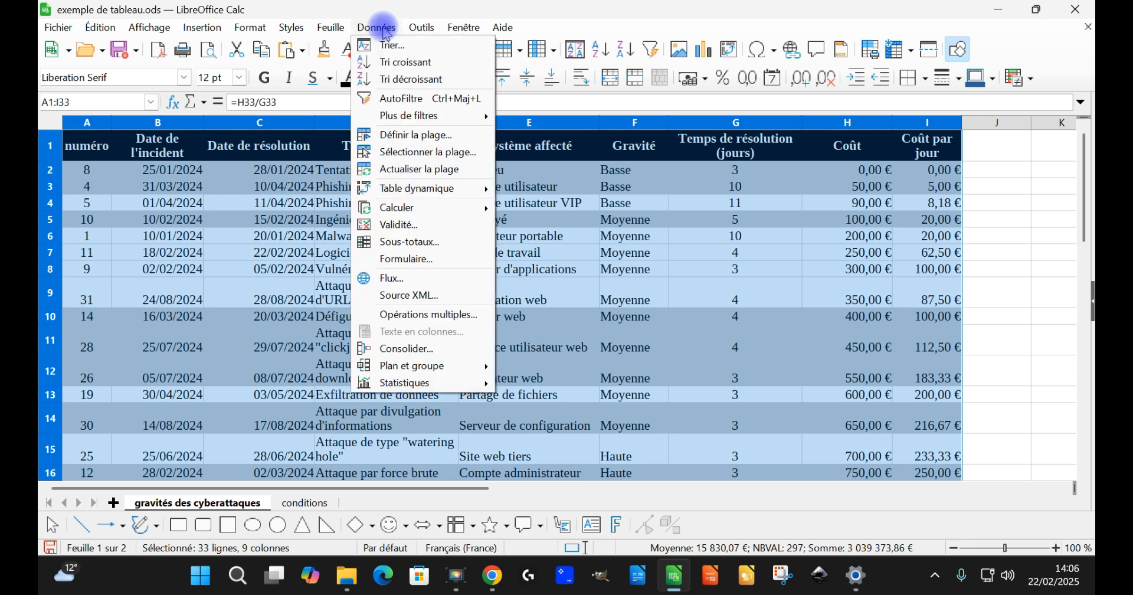
mouse_move(251, 28)
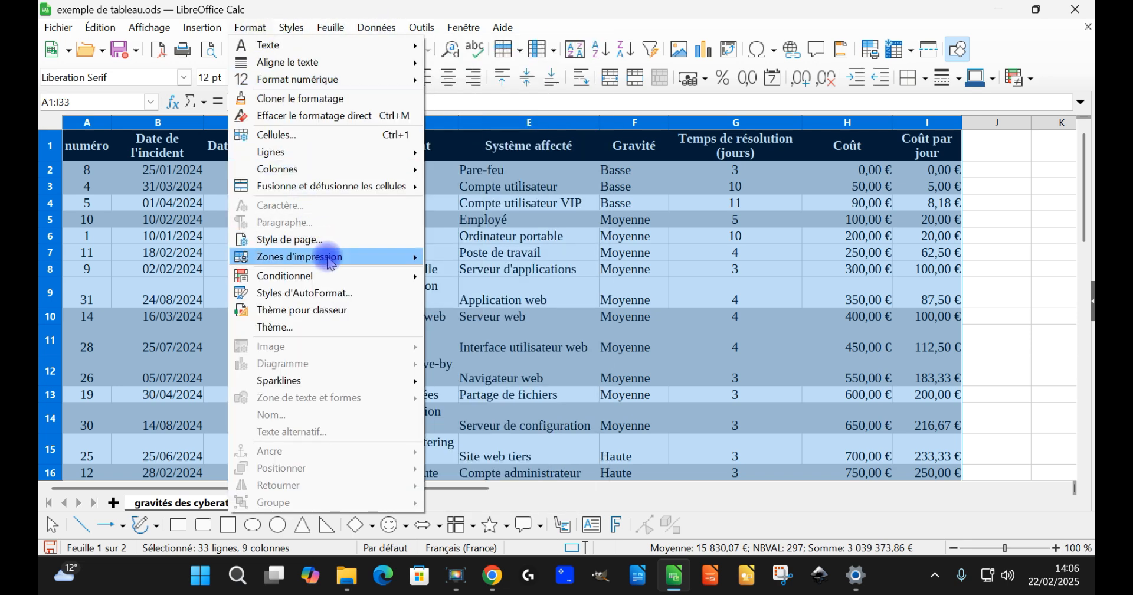
mouse_move(331, 260)
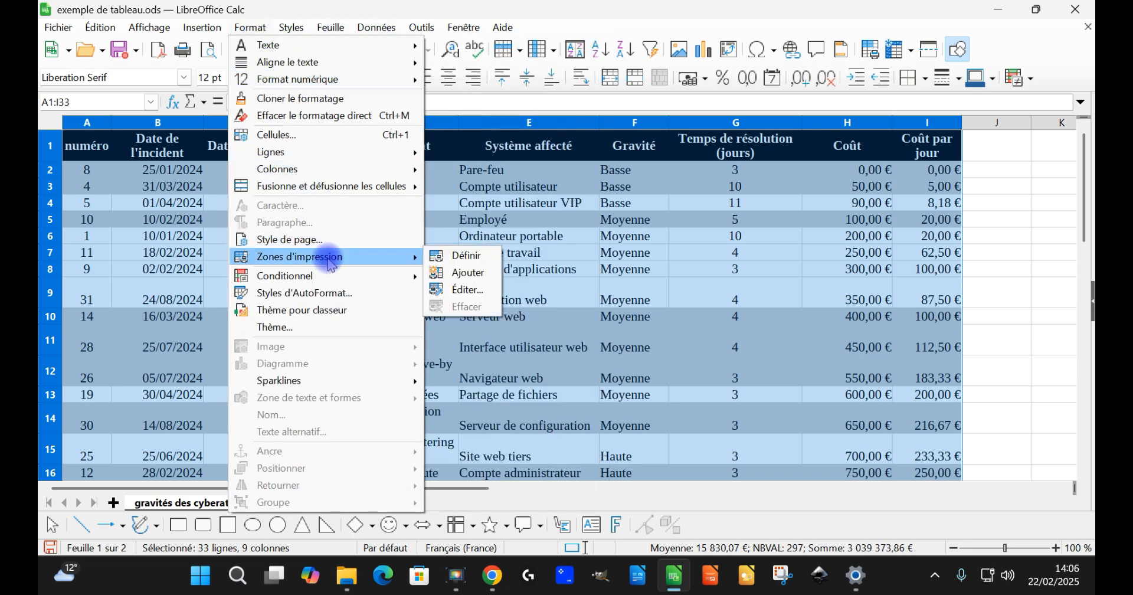
left_click(463, 256)
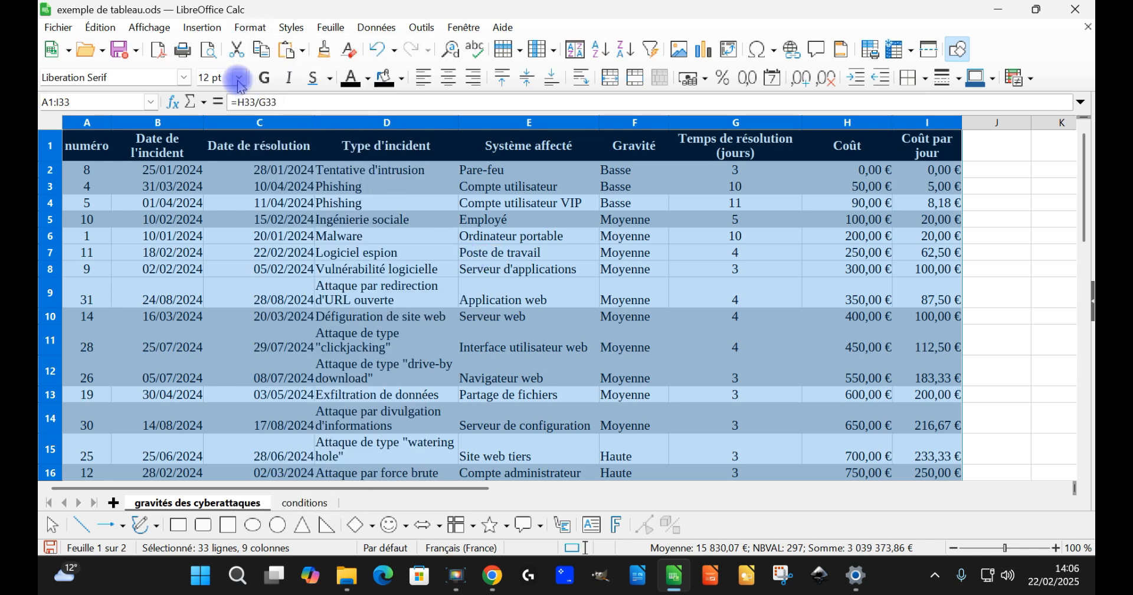
Step: Switch to page break view and check how the print range covers the incident table
left_click(150, 28)
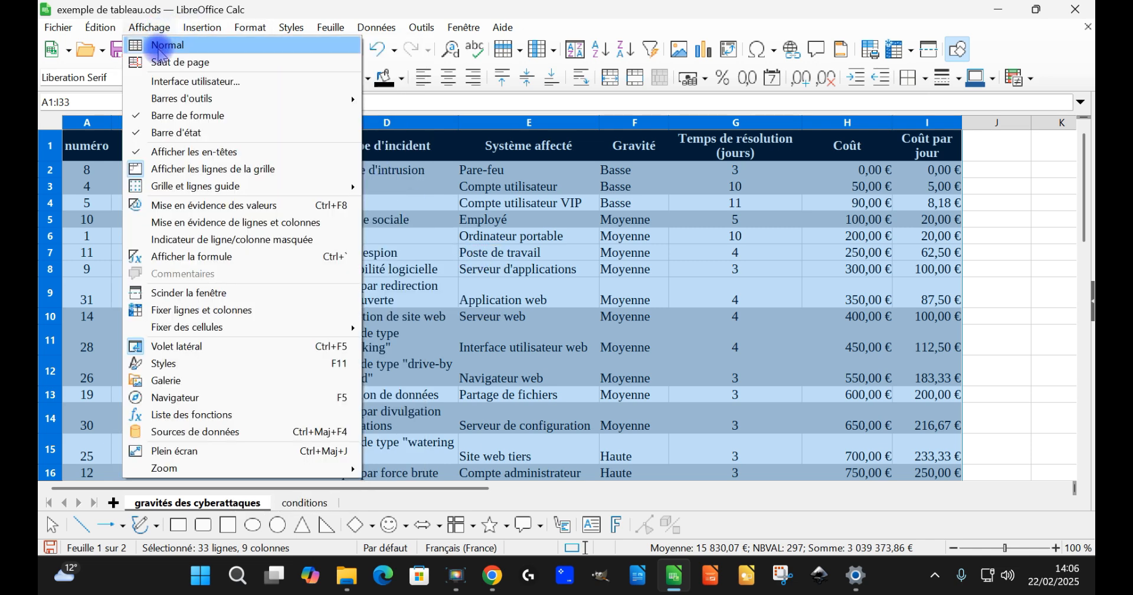
left_click(165, 62)
scroll(502, 292, "down", 4)
scroll(517, 296, "up", 1)
scroll(352, 320, "up", 3)
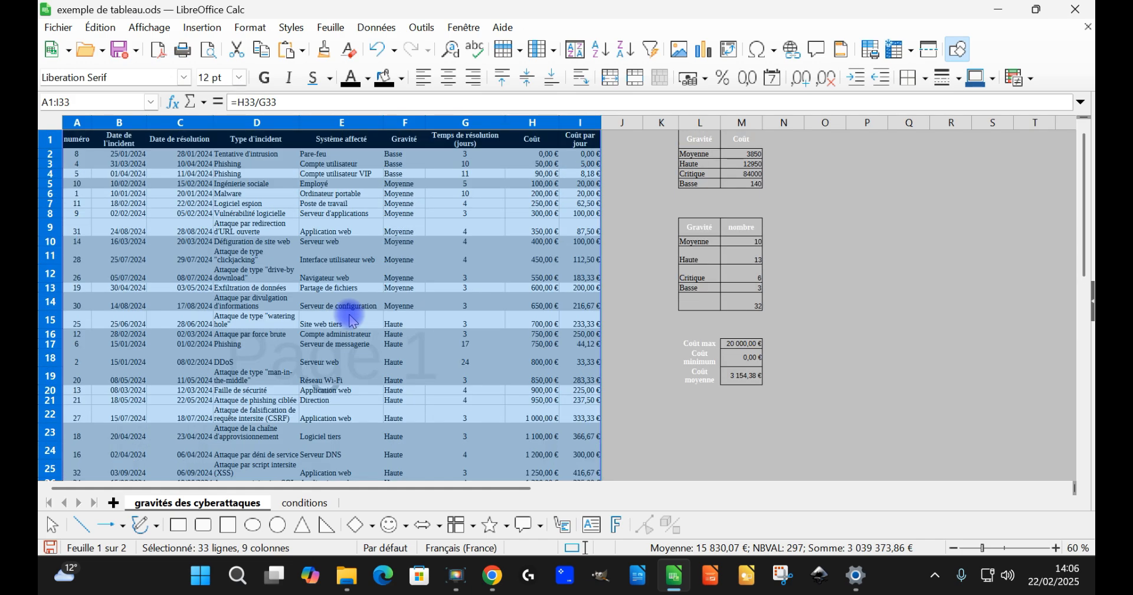
scroll(465, 286, "down", 4)
scroll(465, 285, "up", 4)
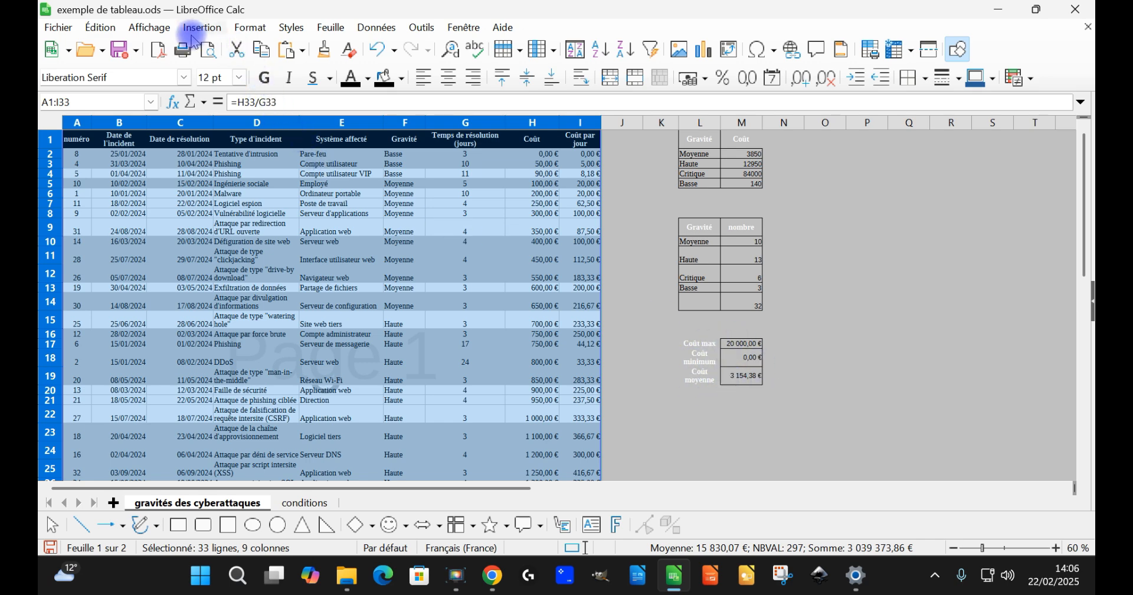
Step: Return to normal view and add the Gravité/nombre table L9:M14 to the sheet's print ranges
left_click(157, 28)
left_click(165, 39)
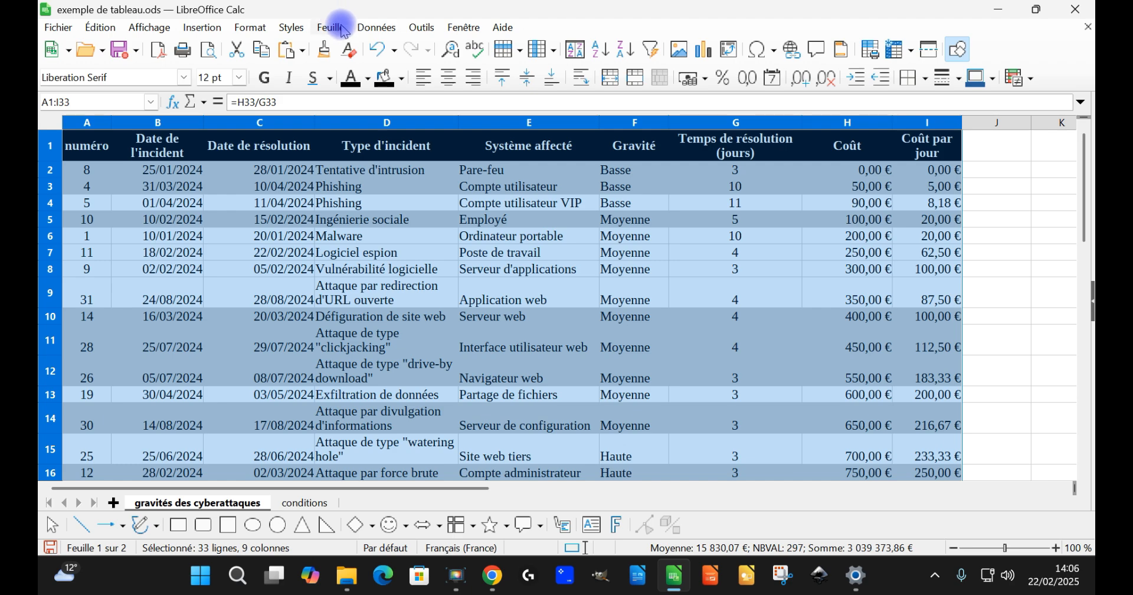
left_click(413, 186)
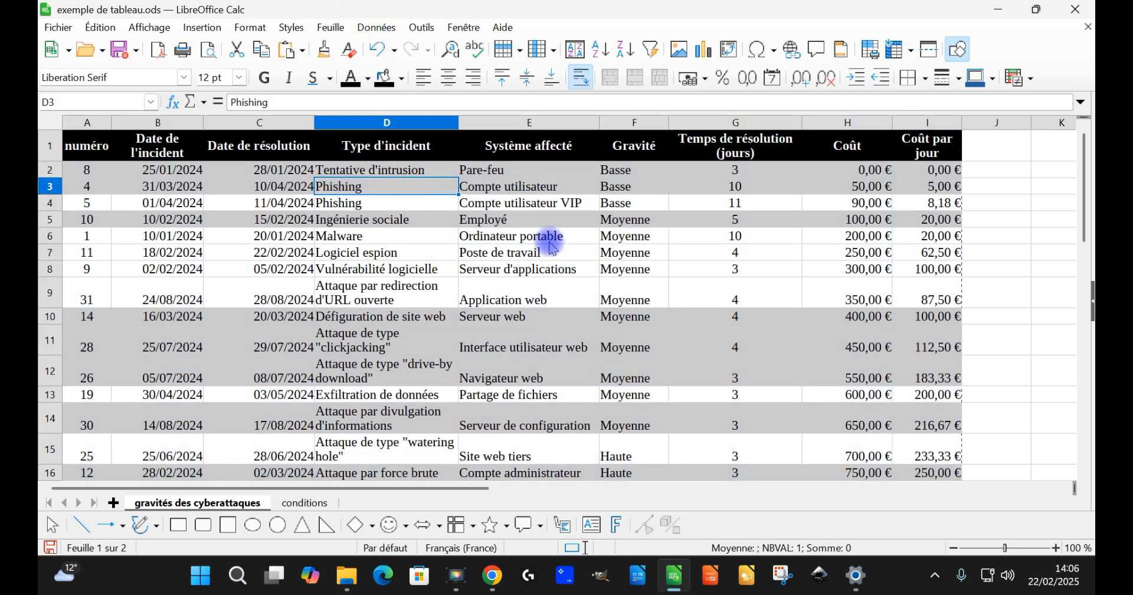
left_click_drag(403, 490, 623, 492)
left_click_drag(561, 423, 653, 293)
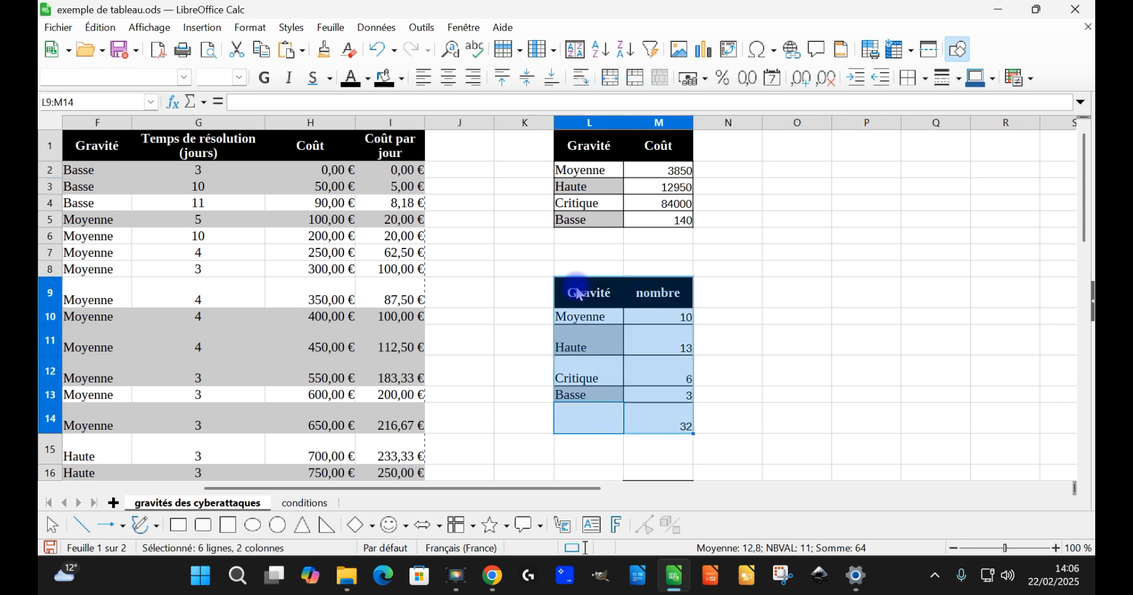
left_click(250, 27)
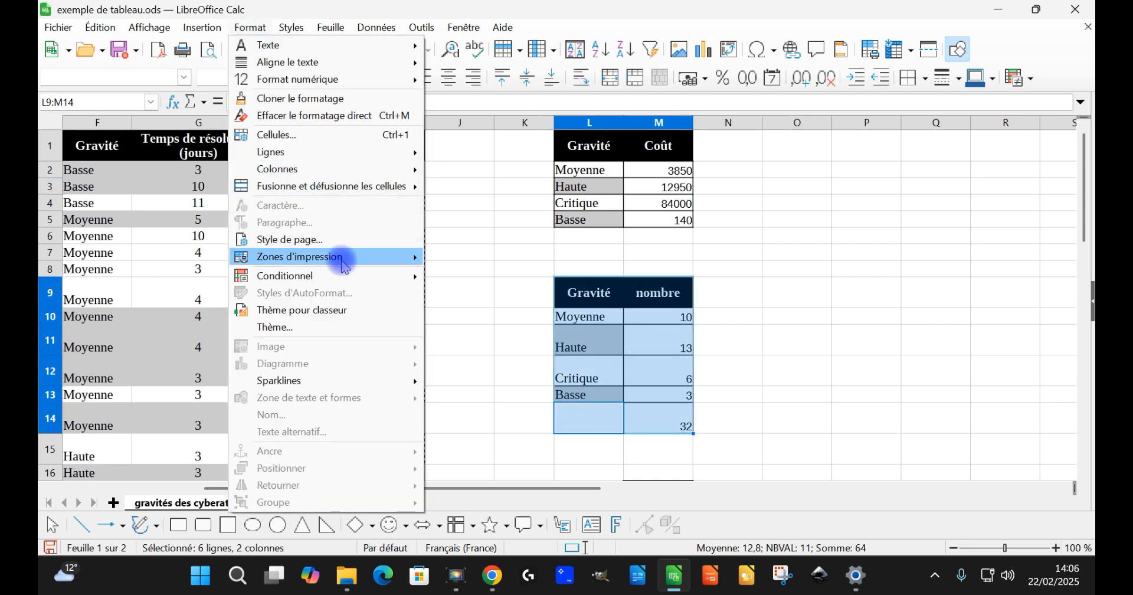
mouse_move(345, 257)
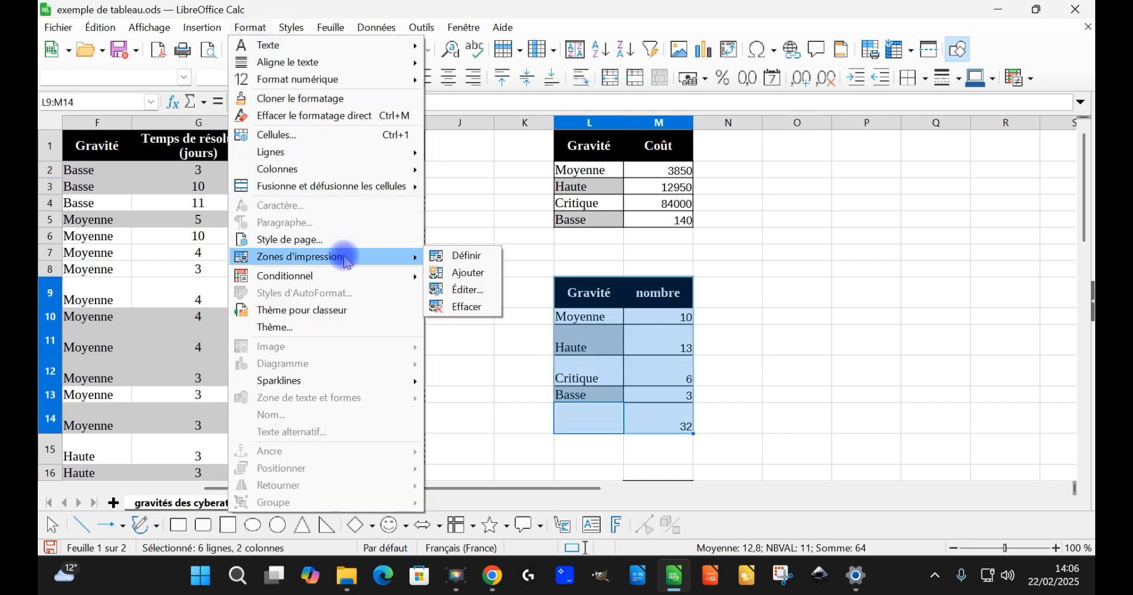
left_click(481, 274)
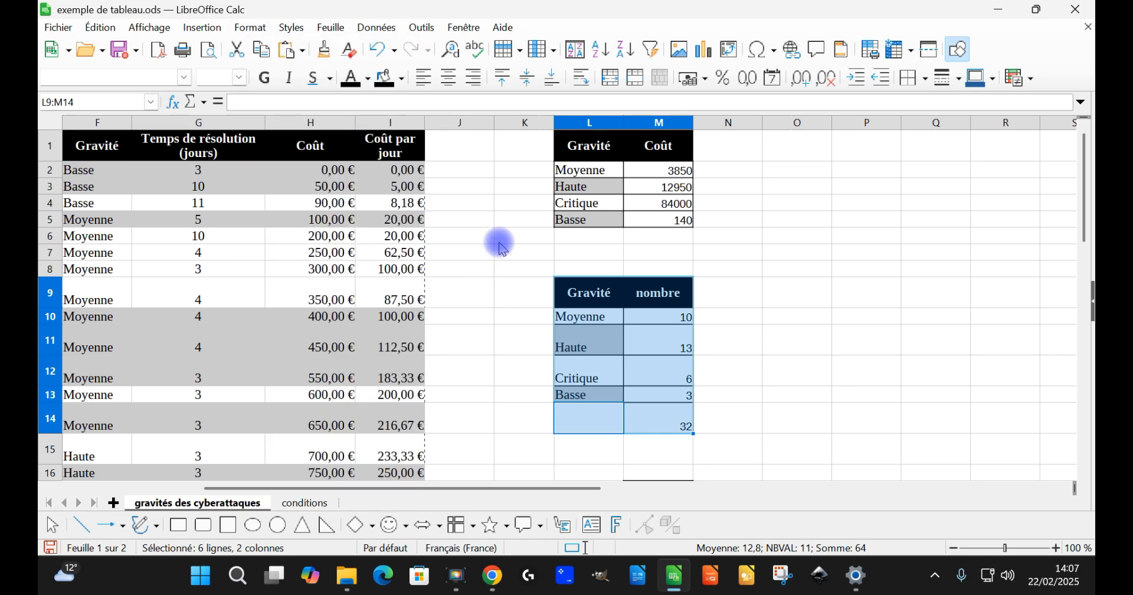
Step: Show the page breaks again and examine the print pages of the incident table and the Gravité/nombre table
left_click(477, 238)
left_click(151, 27)
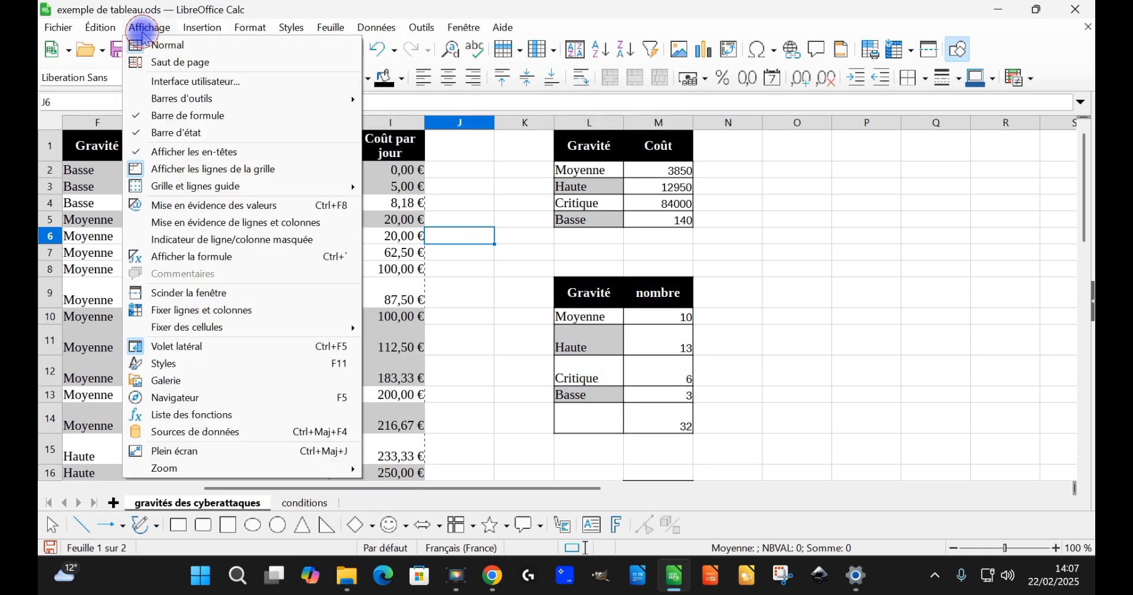
left_click(163, 59)
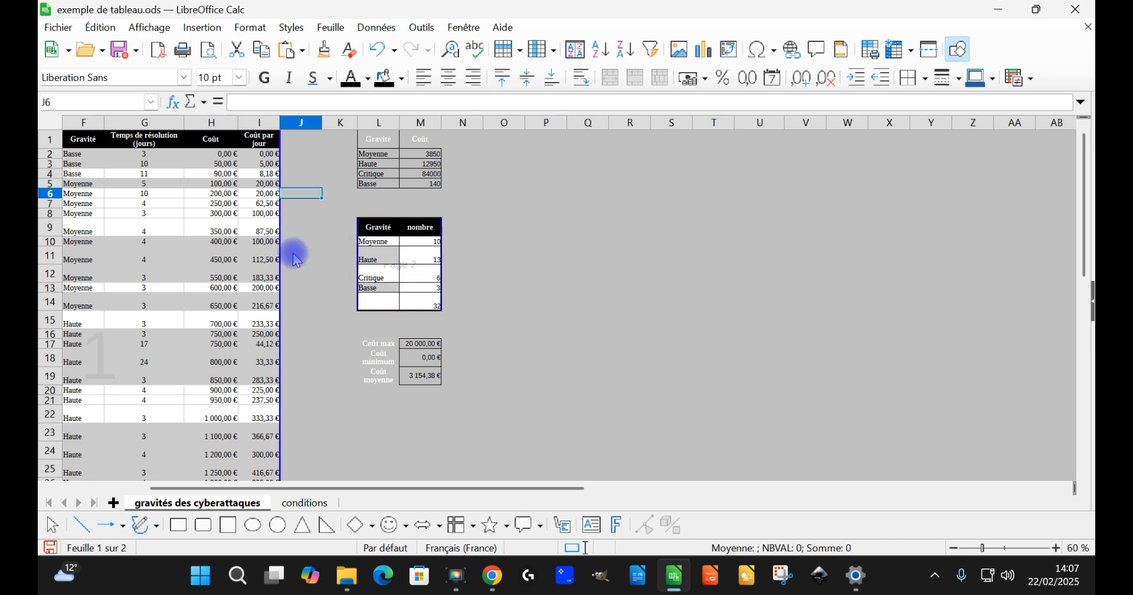
left_click_drag(354, 488, 224, 480)
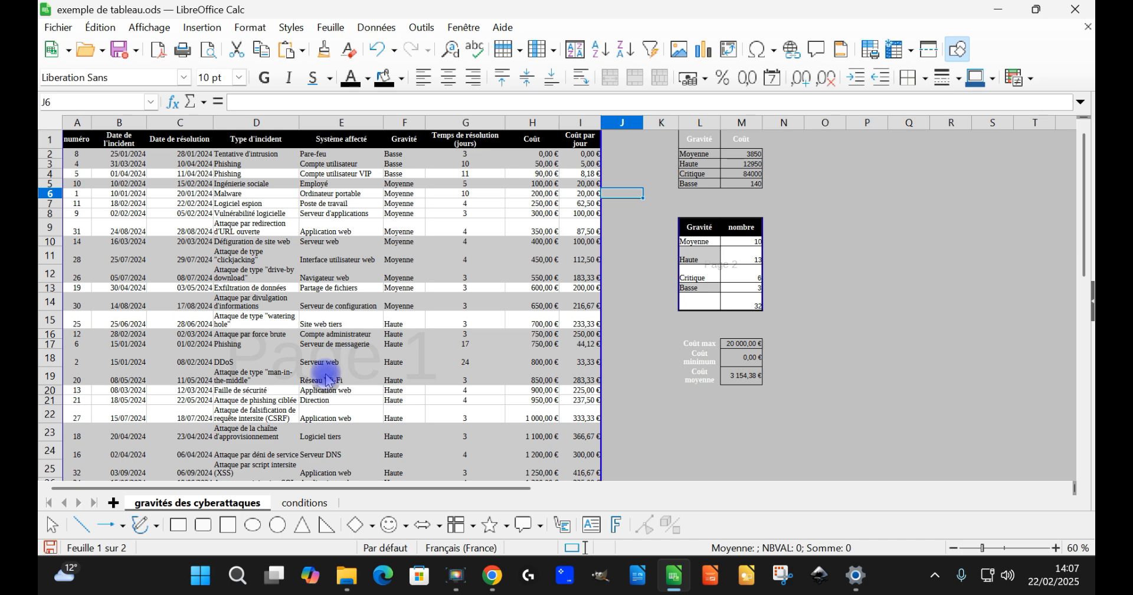
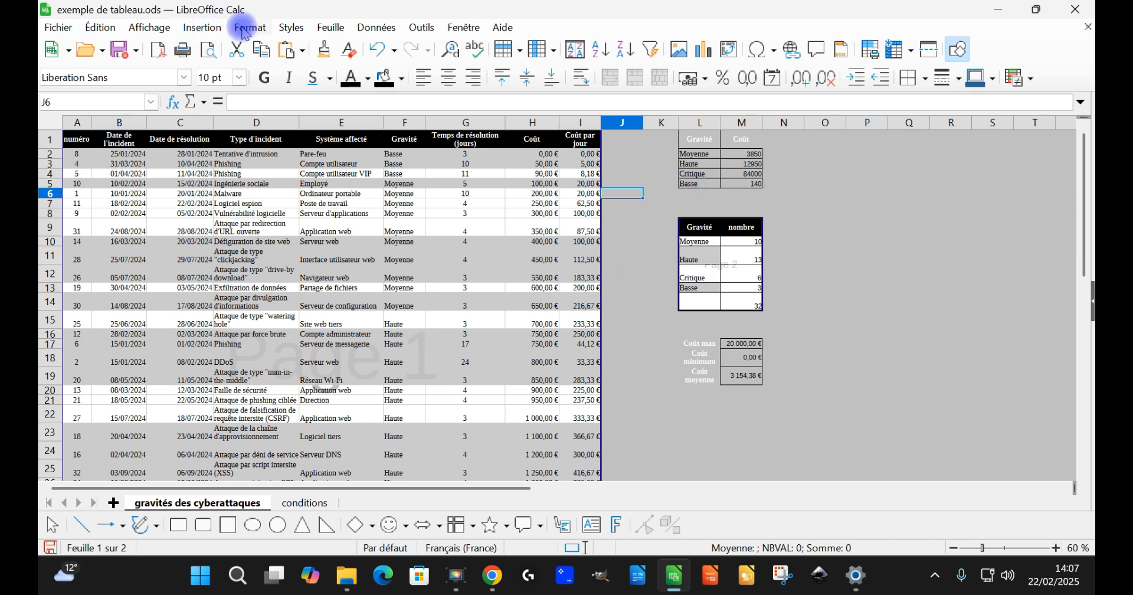
Step: Return to normal view and edit the sheet's print ranges, removing $L$9:$M$14 so only $A$1:$I$33 is kept
left_click(148, 27)
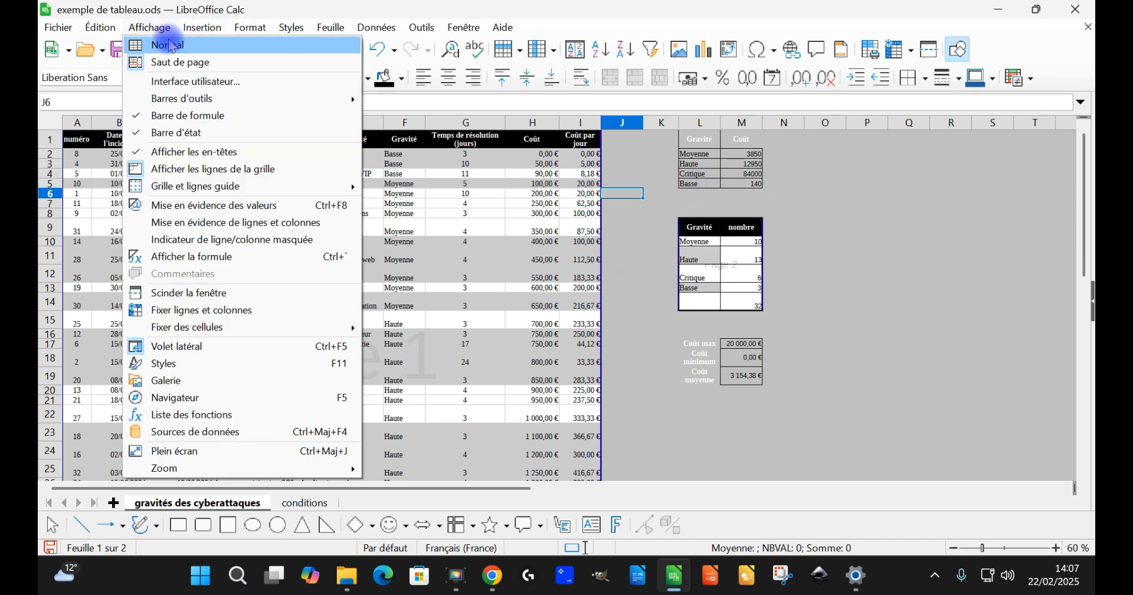
left_click(161, 40)
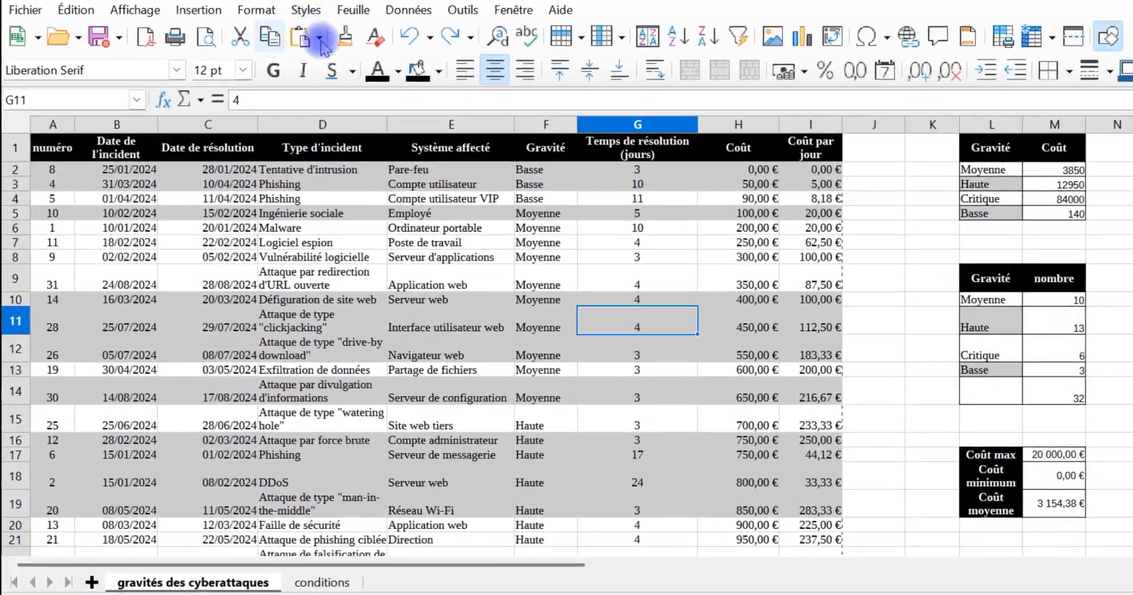
left_click_drag(930, 268, 994, 374)
left_click(255, 17)
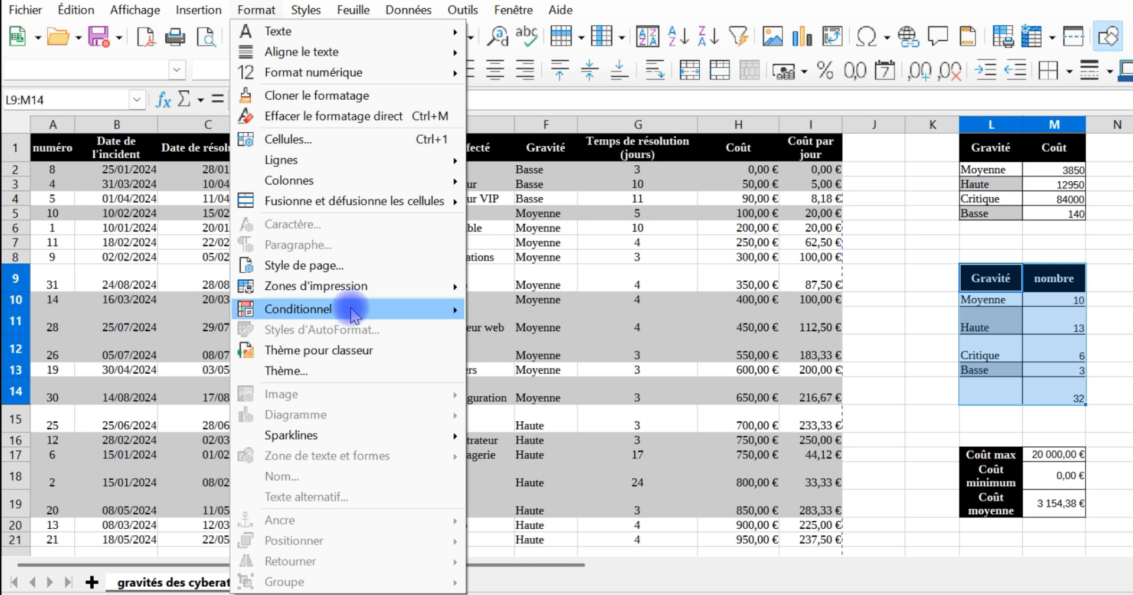
mouse_move(331, 288)
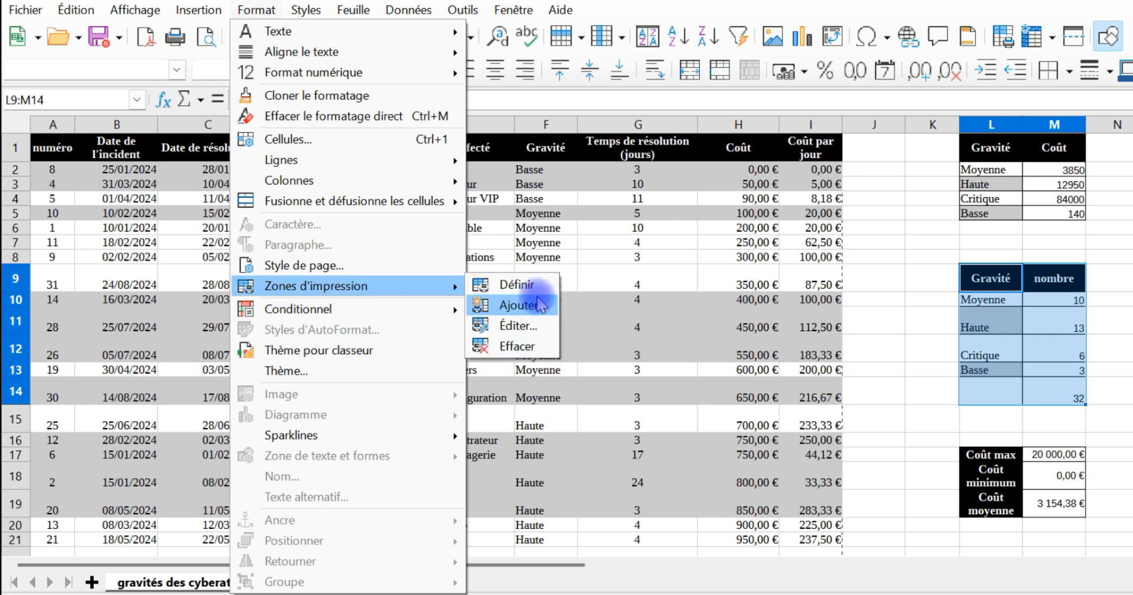
left_click(540, 332)
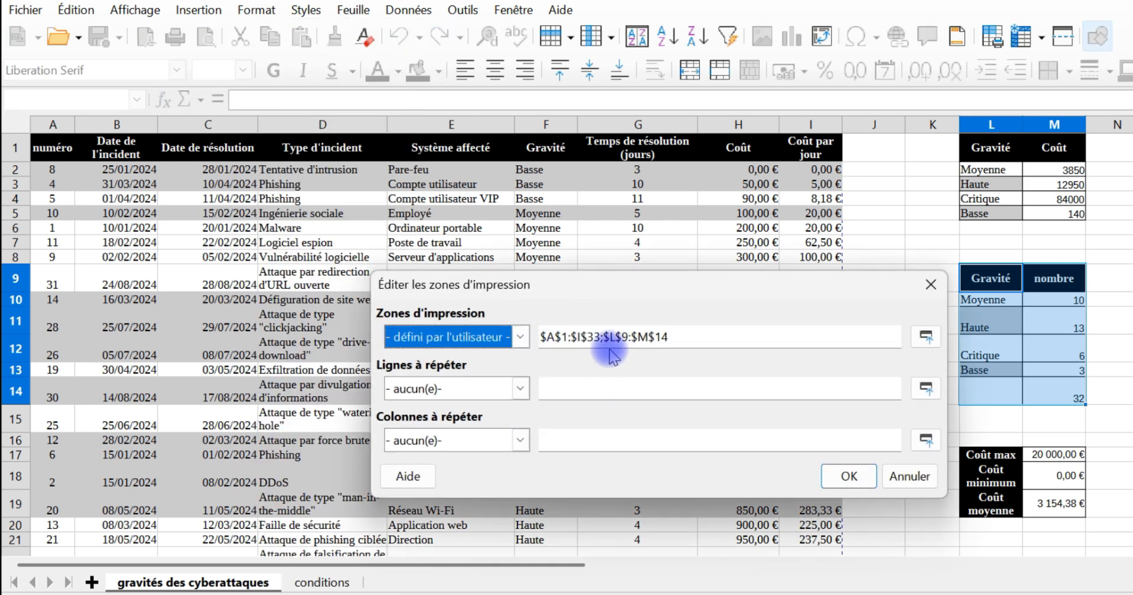
left_click(679, 337)
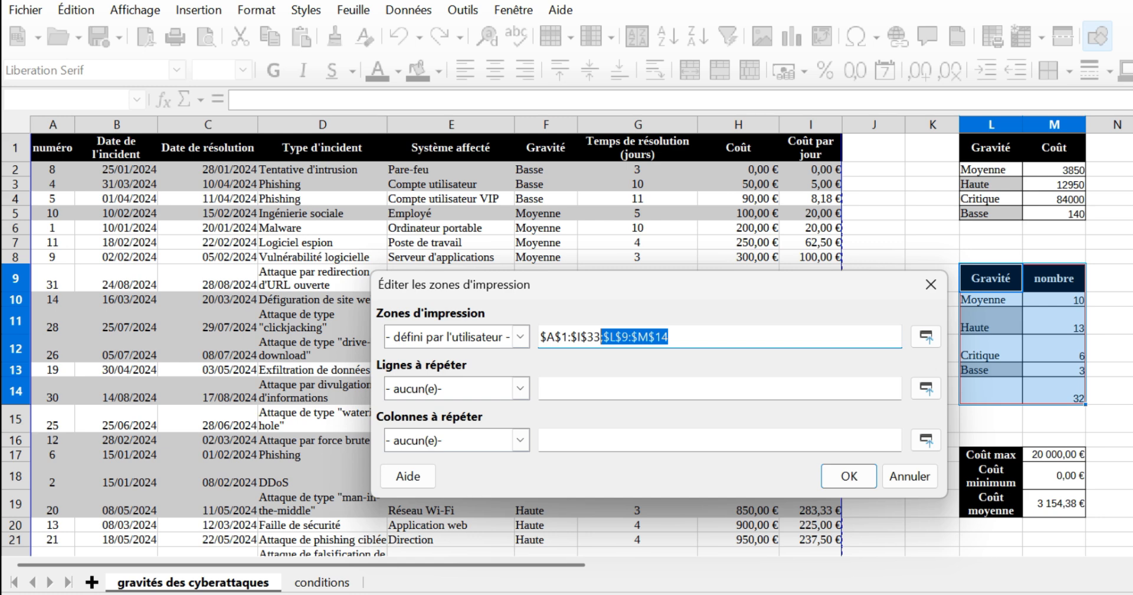
key("BackSpace")
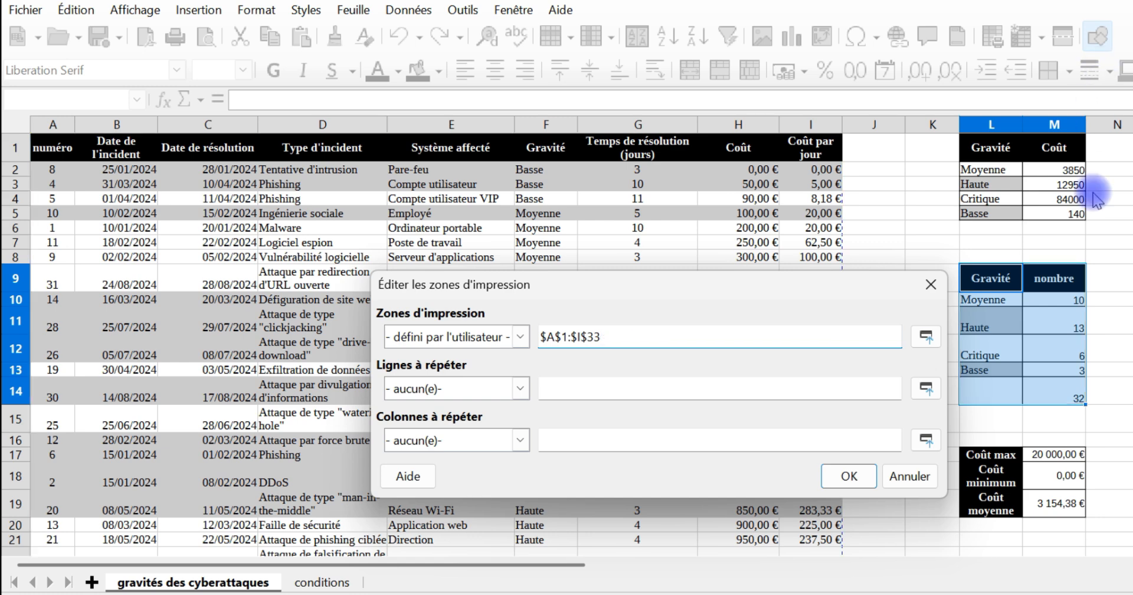
left_click(848, 474)
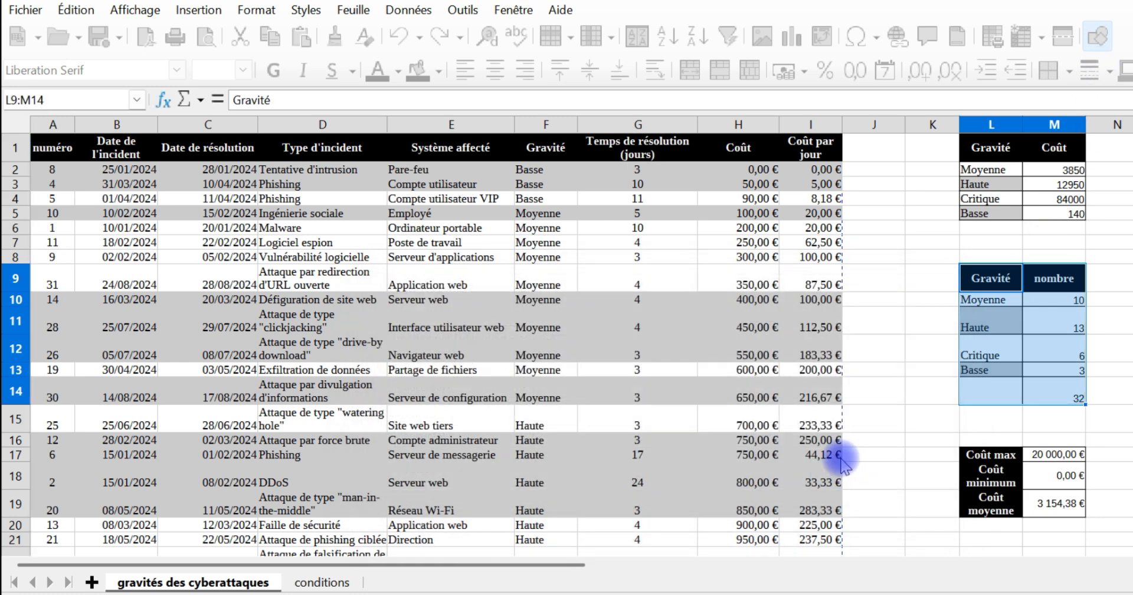
Step: Switch to page break view and check which cells fall inside the edited print range
left_click(136, 10)
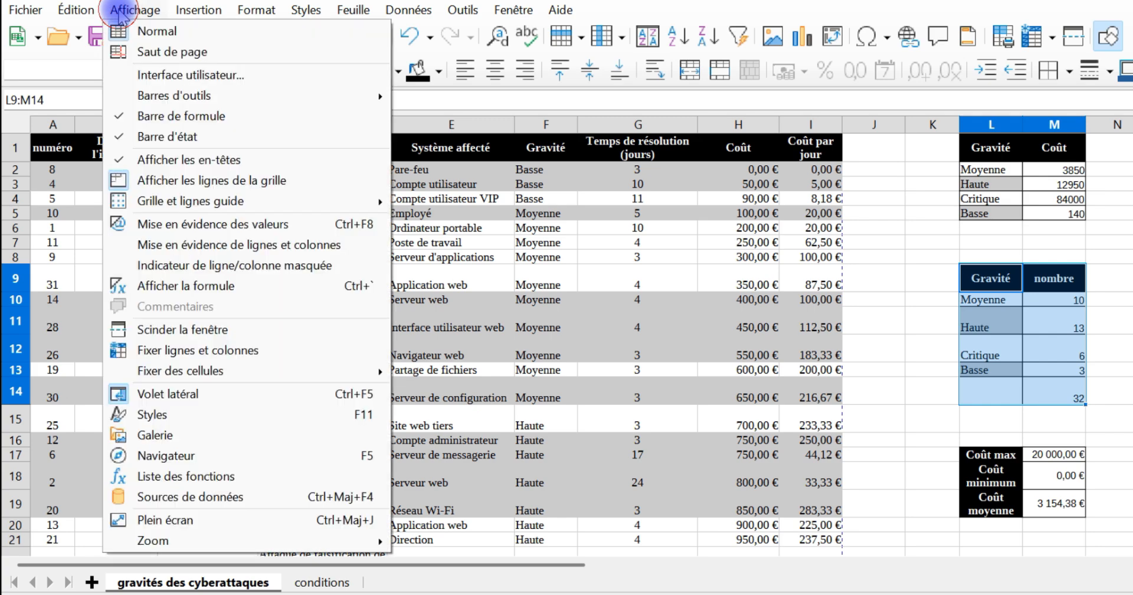
left_click(161, 53)
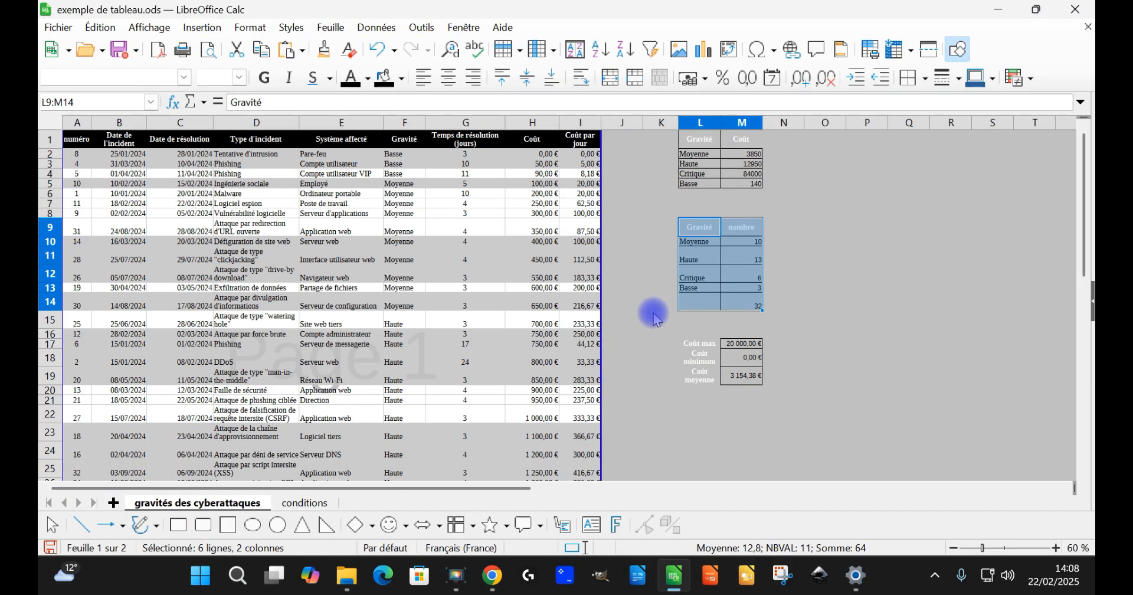
left_click(654, 318)
scroll(385, 294, "down", 3)
scroll(390, 294, "up", 3)
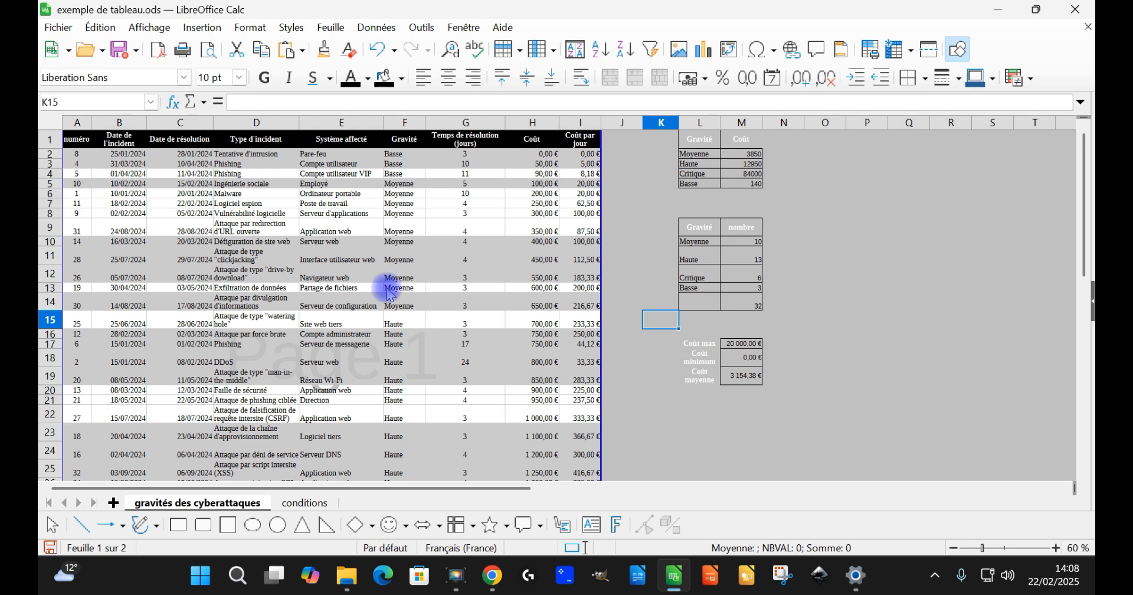
Step: Clear all print ranges from the sheet and check the resulting page layout
left_click(240, 29)
mouse_move(289, 262)
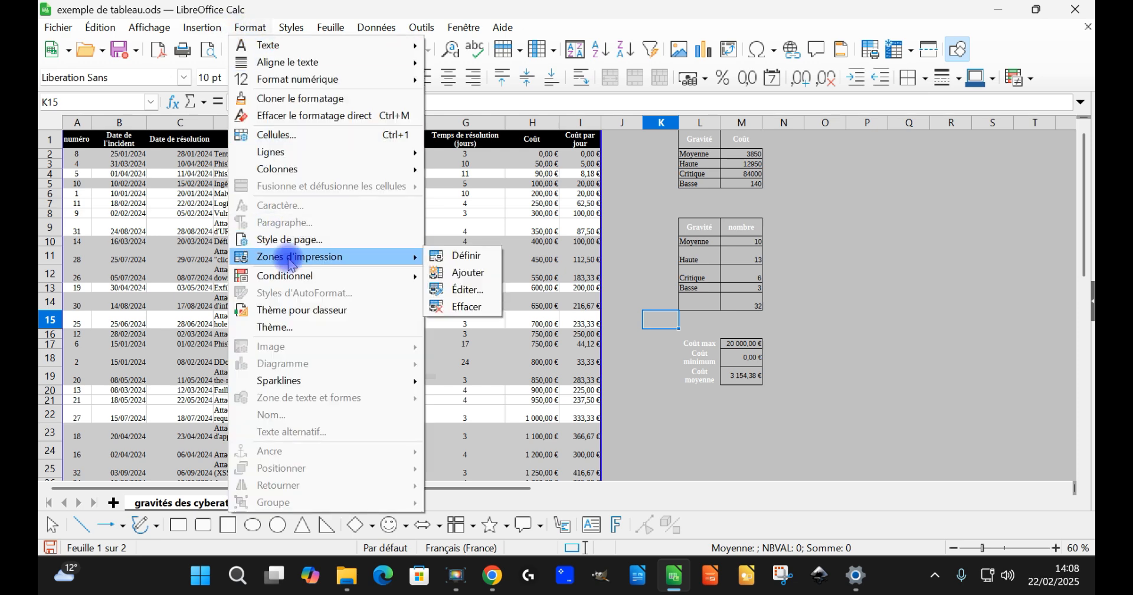
left_click(467, 307)
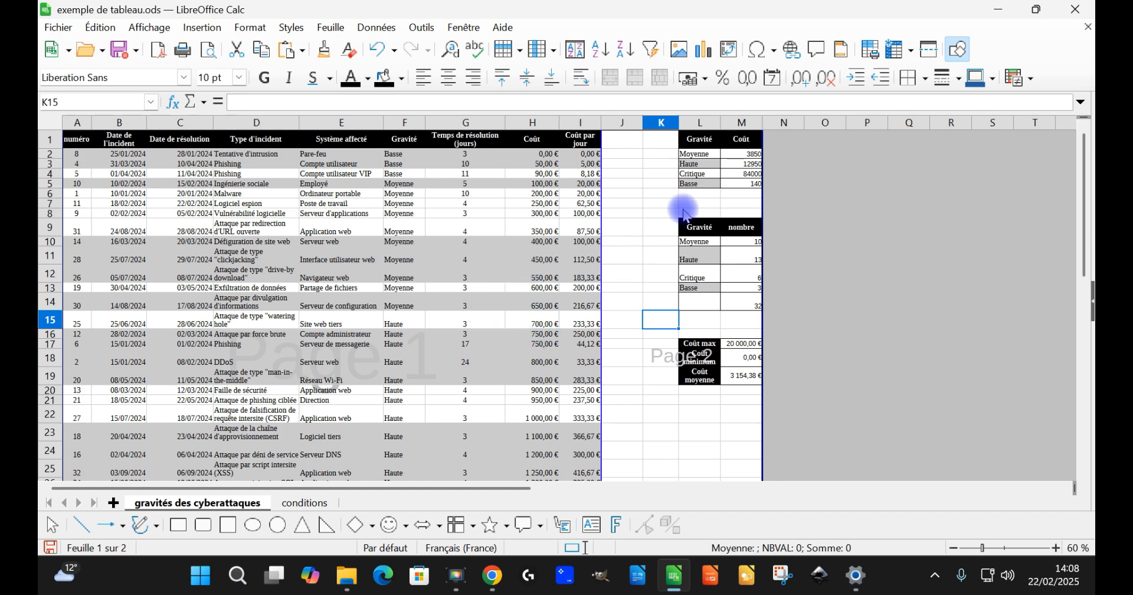
scroll(690, 266, "down", 3)
scroll(689, 265, "down", 1)
scroll(720, 277, "up", 2)
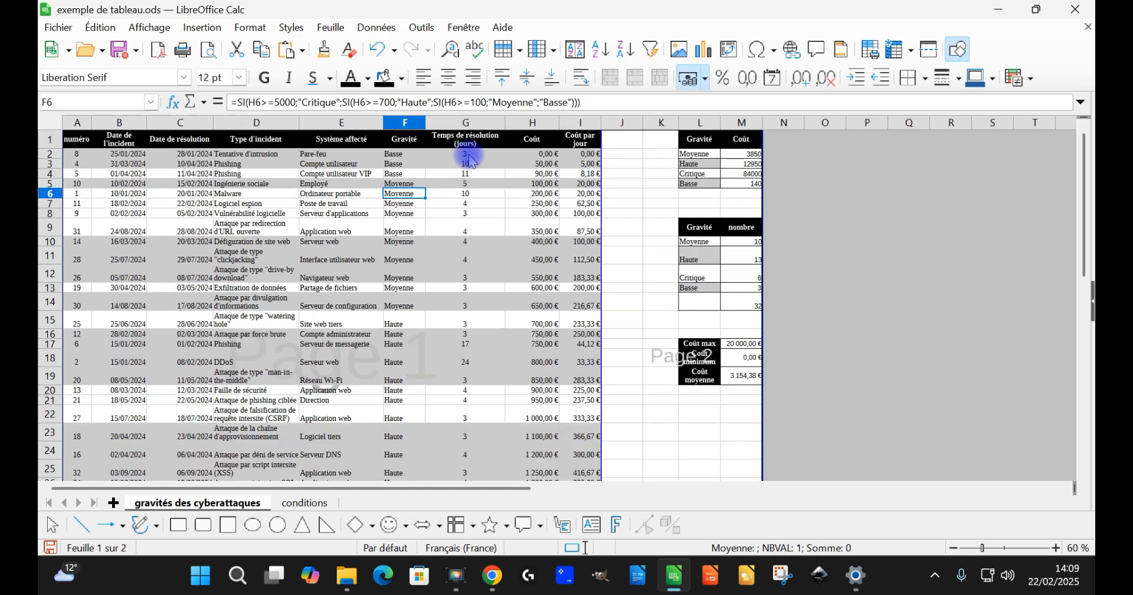
Step: Return to normal view and define the main incident table, A1:I33, as the print range
left_click(151, 28)
left_click(155, 45)
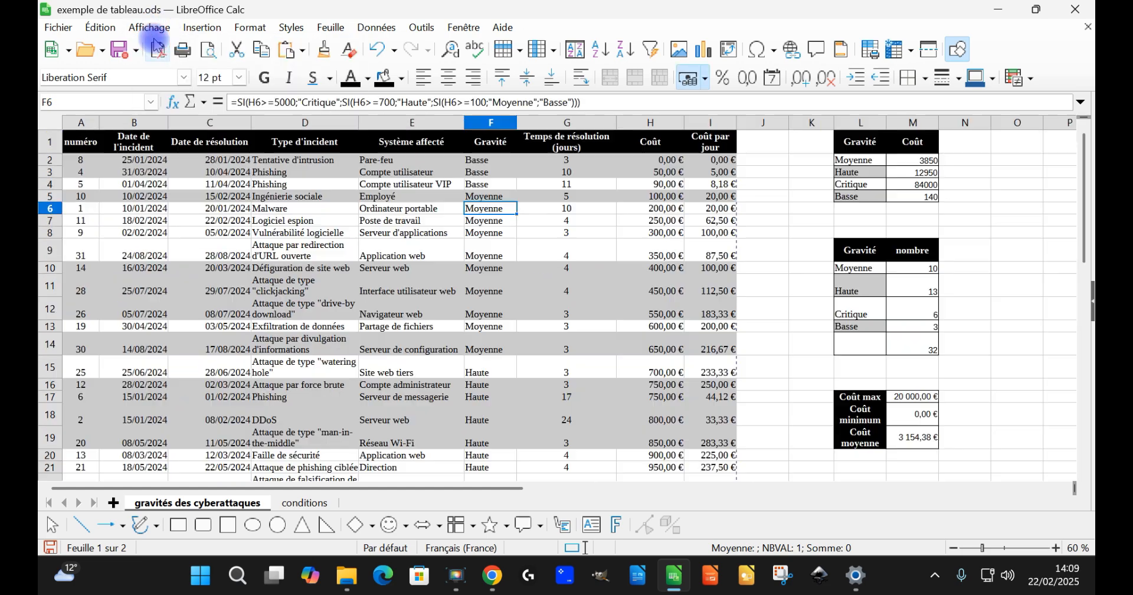
scroll(732, 260, "down", 7)
left_click_drag(716, 343, 78, 144)
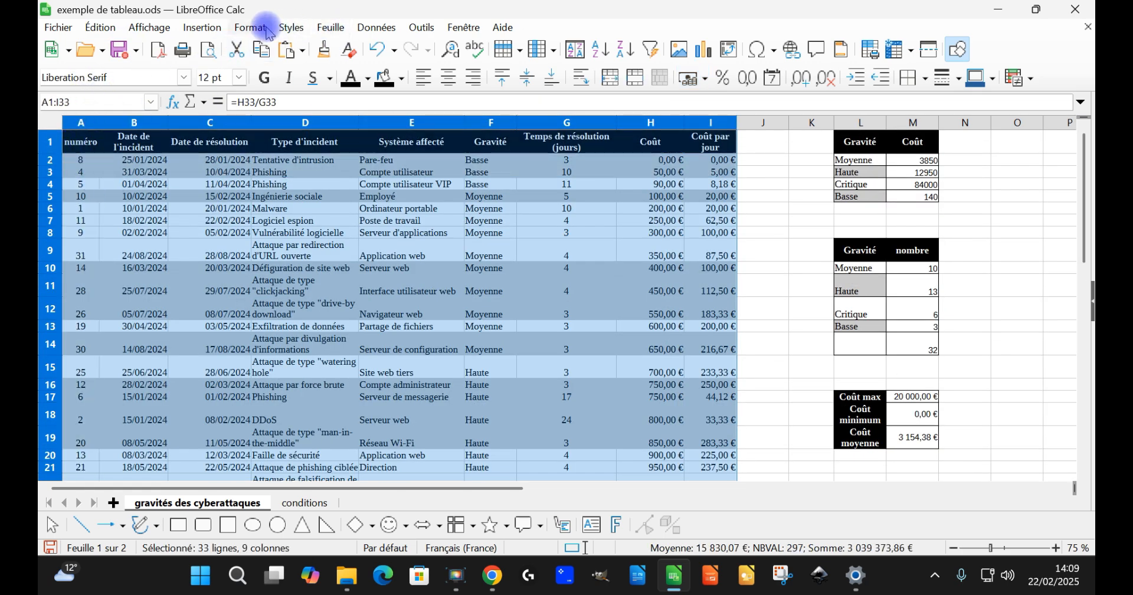
left_click(250, 27)
mouse_move(338, 259)
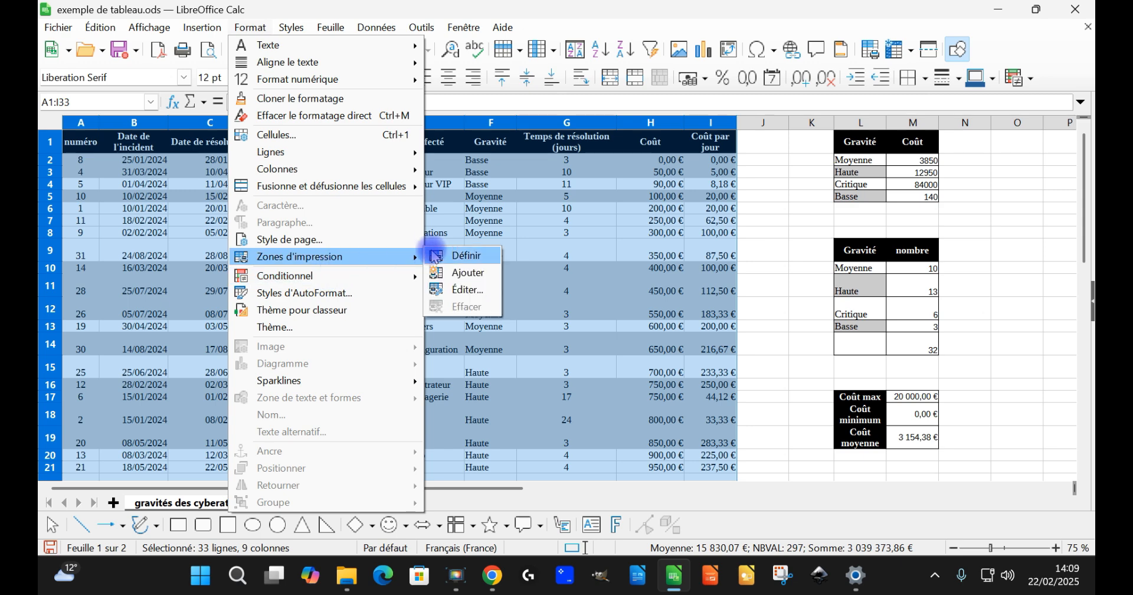
left_click(447, 260)
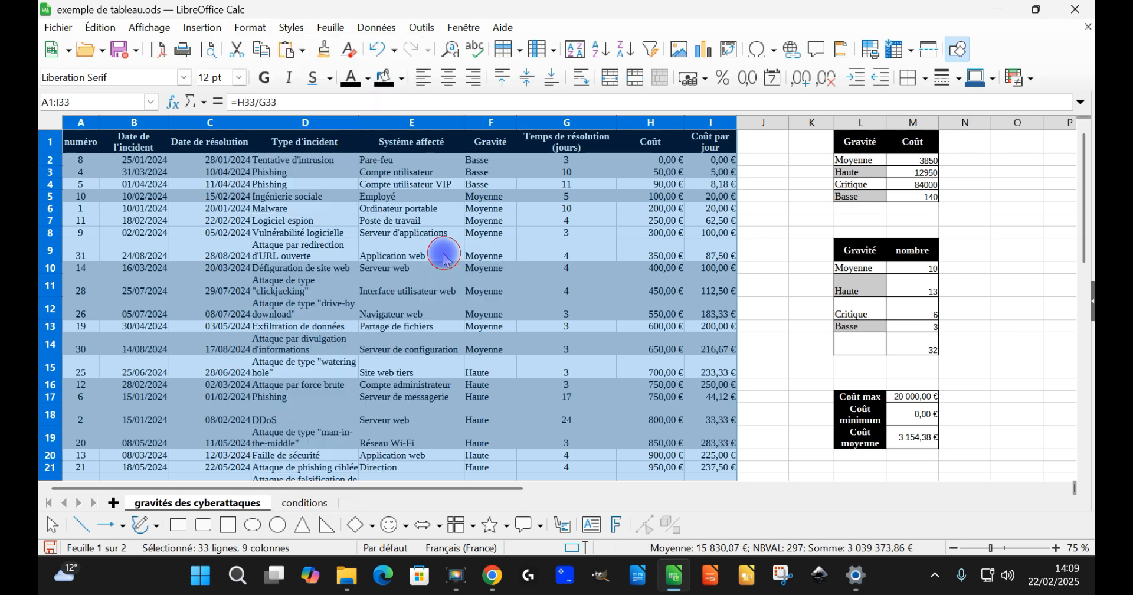
Step: Show the page breaks again and check the newly defined print range of the incident table
left_click(164, 28)
left_click(160, 63)
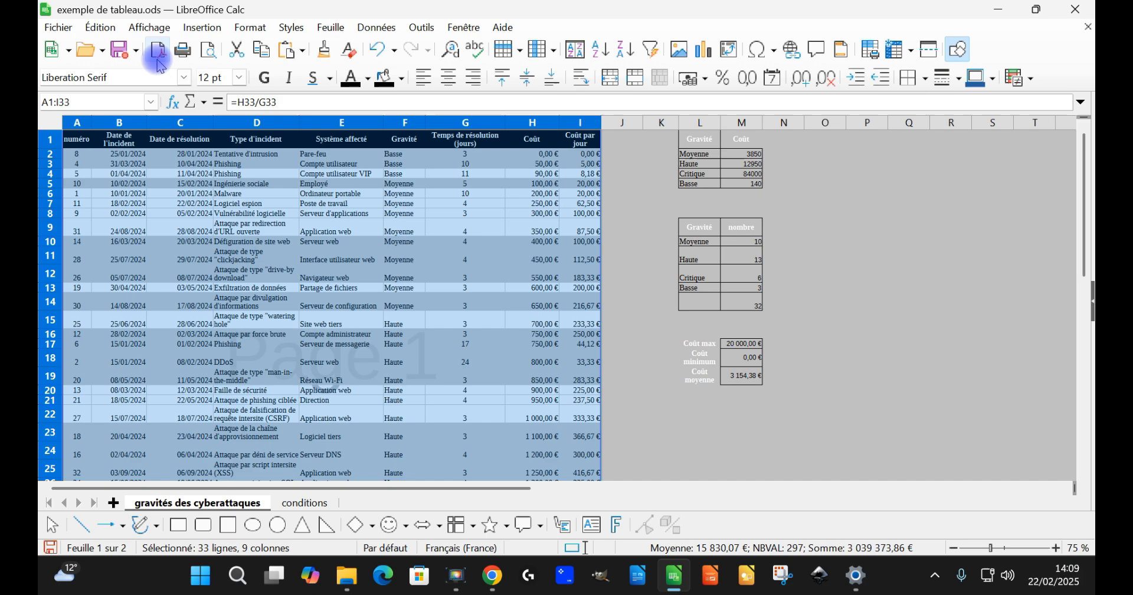
left_click(708, 319)
scroll(455, 251, "down", 5)
scroll(460, 252, "up", 5)
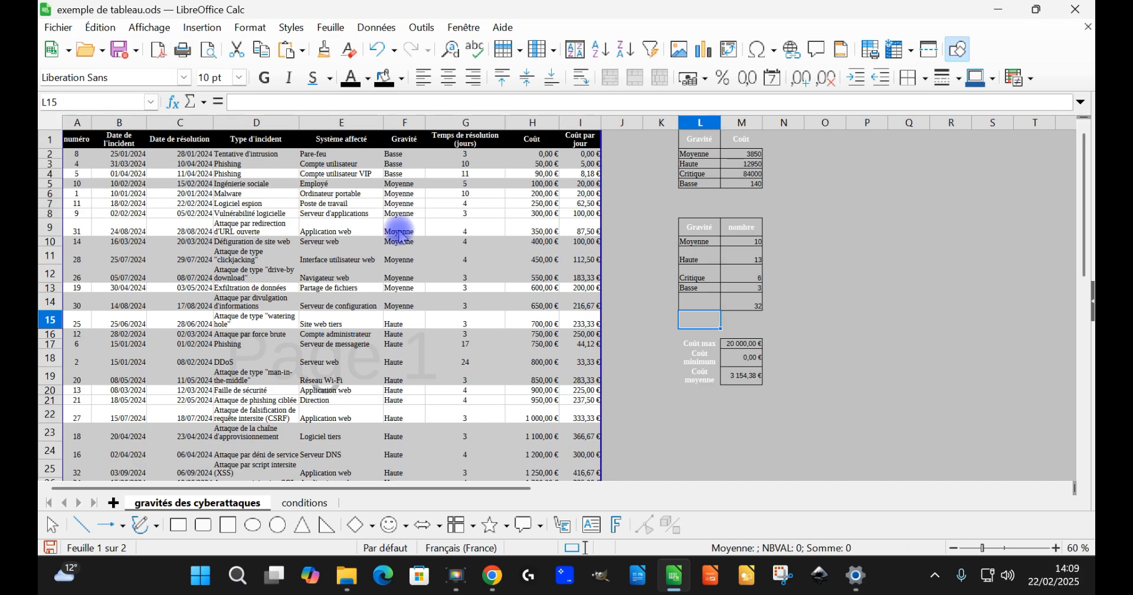
Step: Open the print preview and set the page style's orientation to landscape (Paysage)
left_click(209, 51)
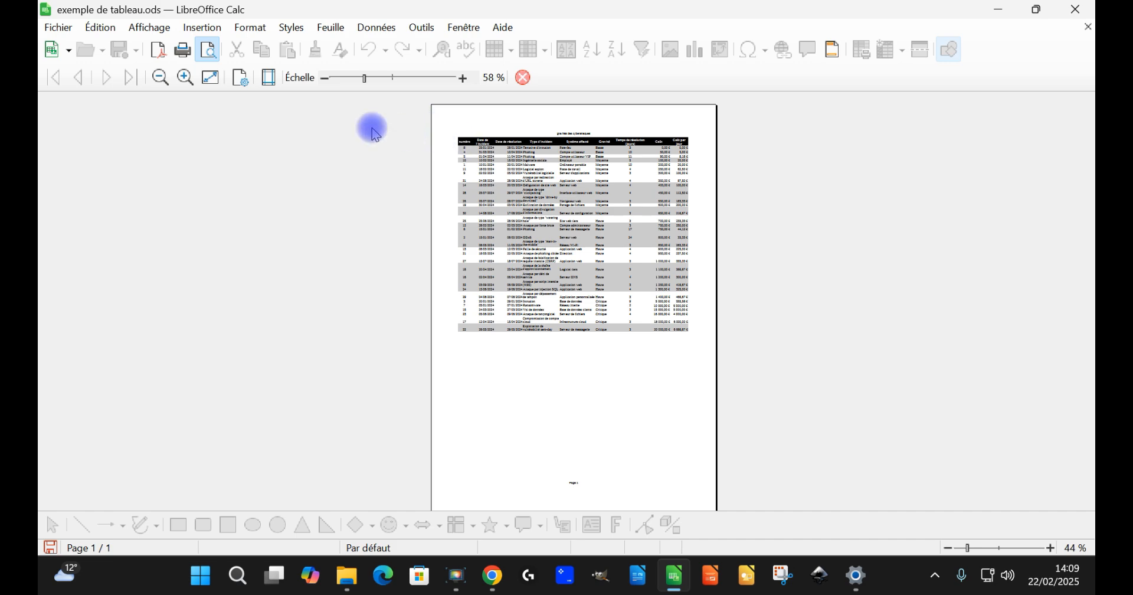
left_click(241, 77)
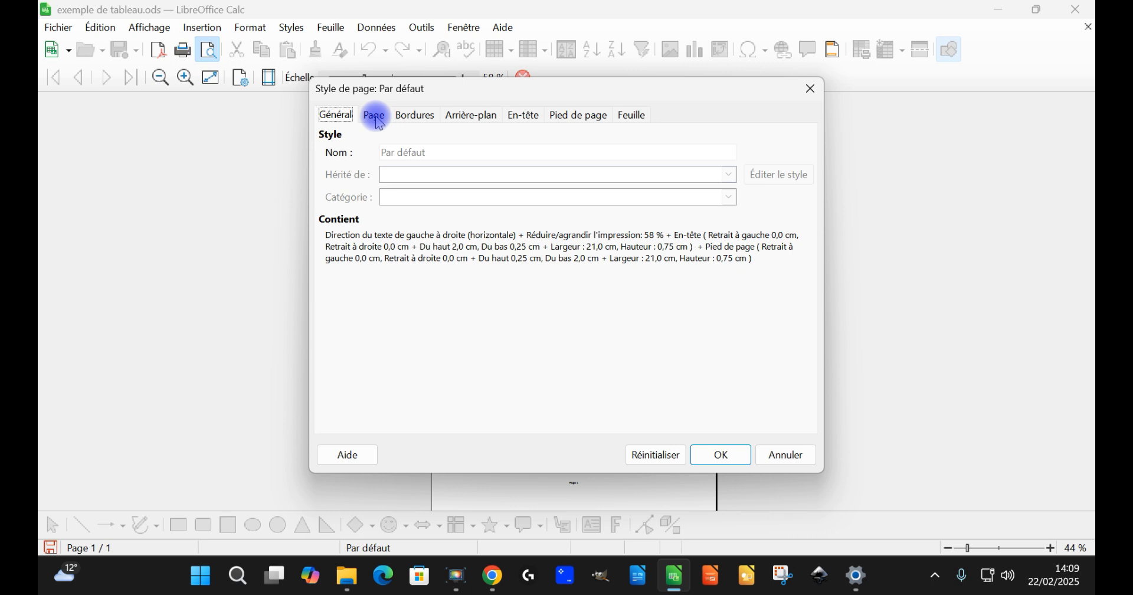
left_click(375, 116)
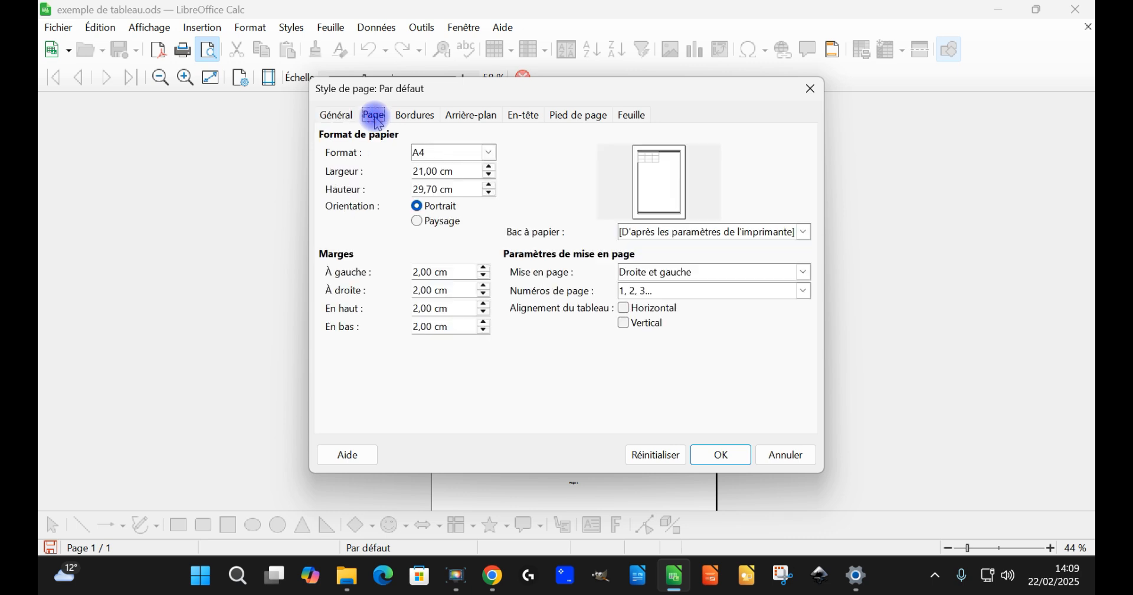
left_click(443, 223)
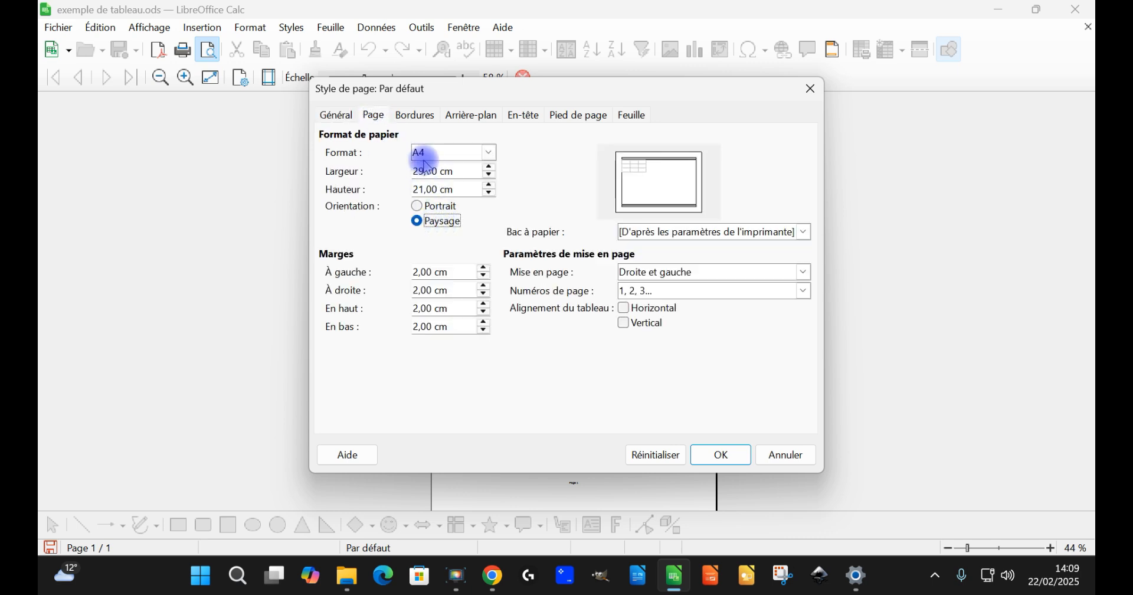
left_click(729, 454)
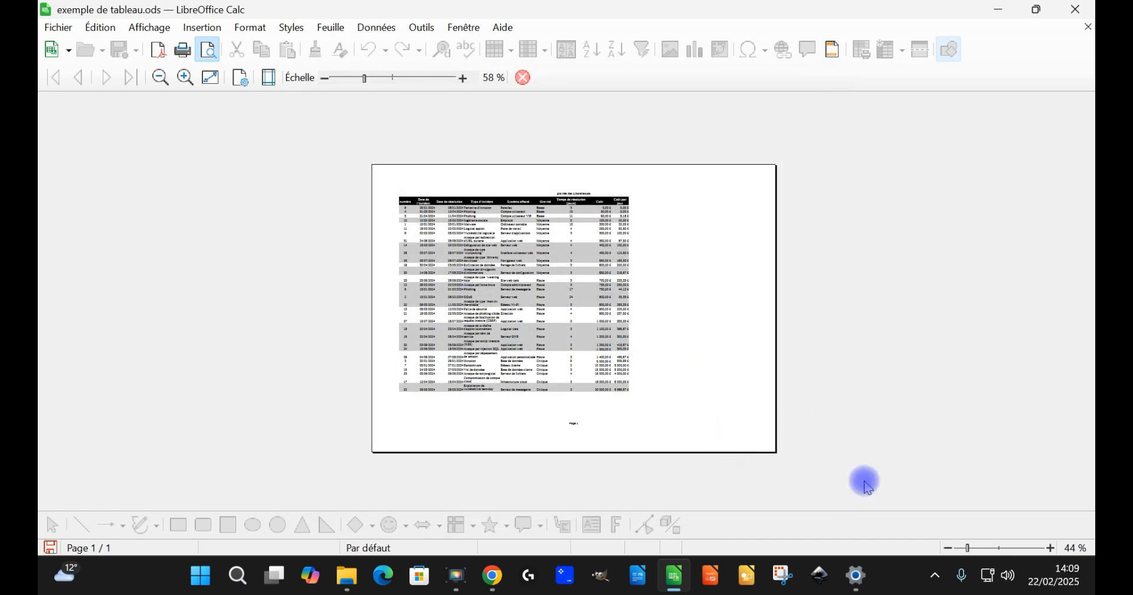
Step: Zoom the print preview to 100 %, look over the whole page and display the page margins
left_click(1000, 549)
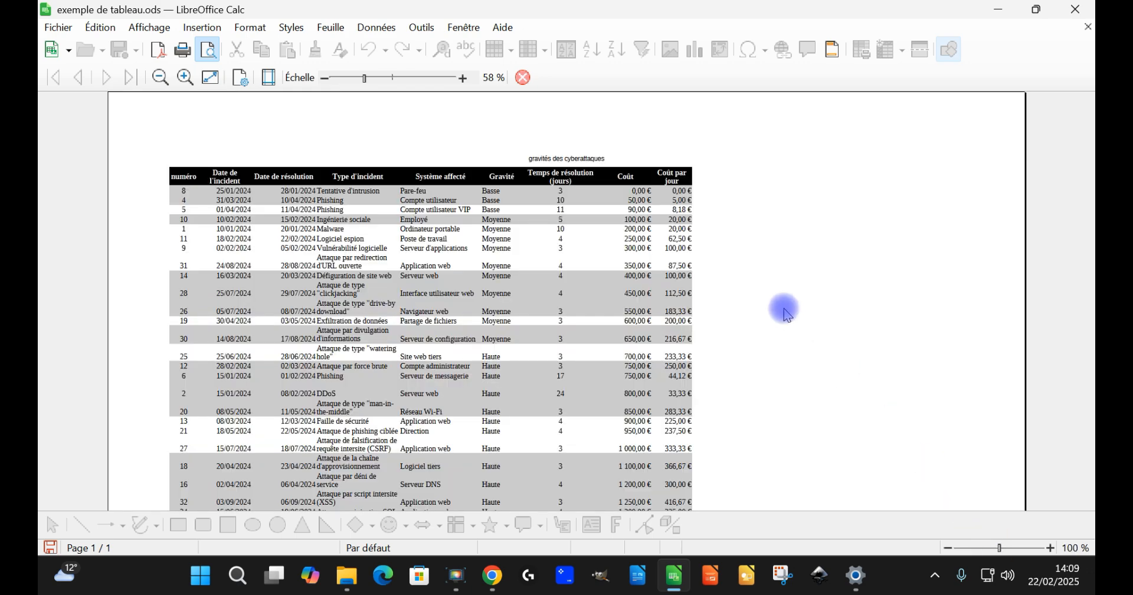
scroll(413, 317, "down", 3)
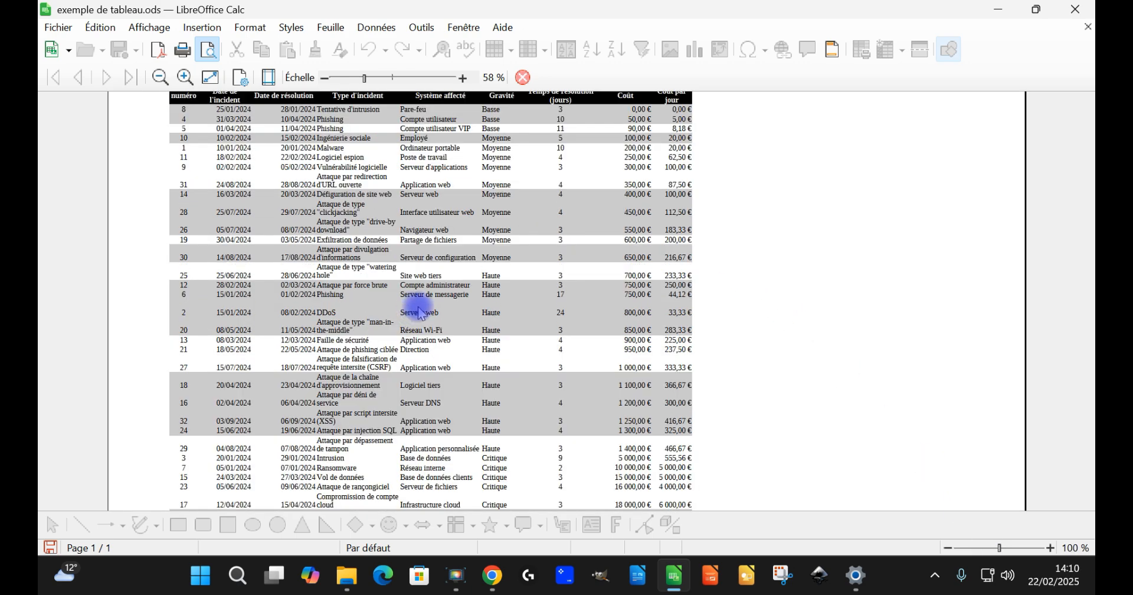
scroll(418, 313, "up", 3)
scroll(455, 281, "down", 8)
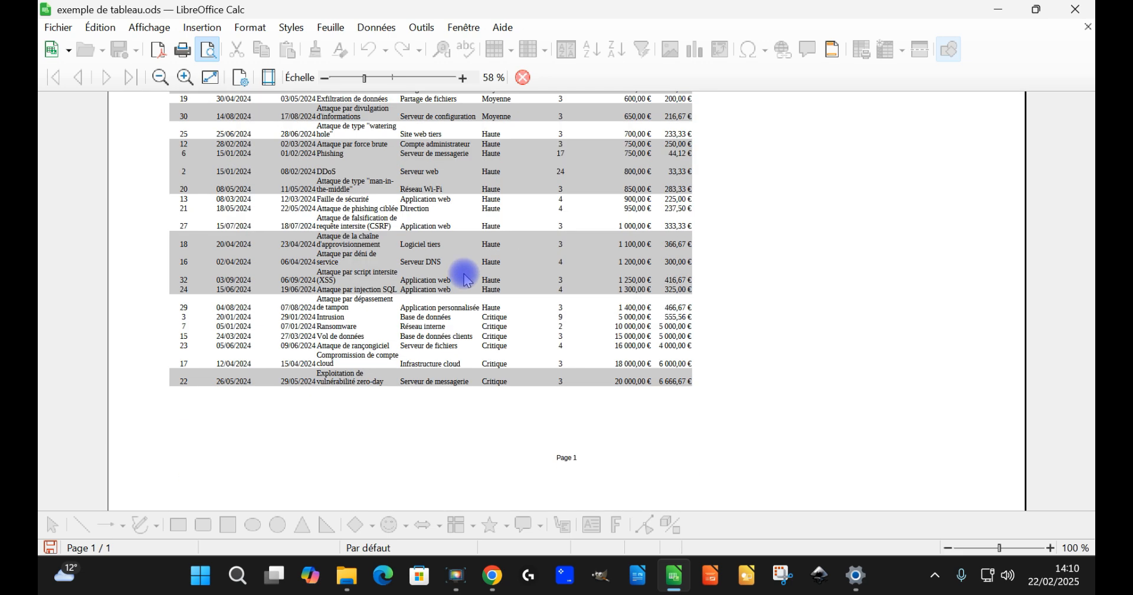
left_click(268, 78)
scroll(393, 298, "up", 8)
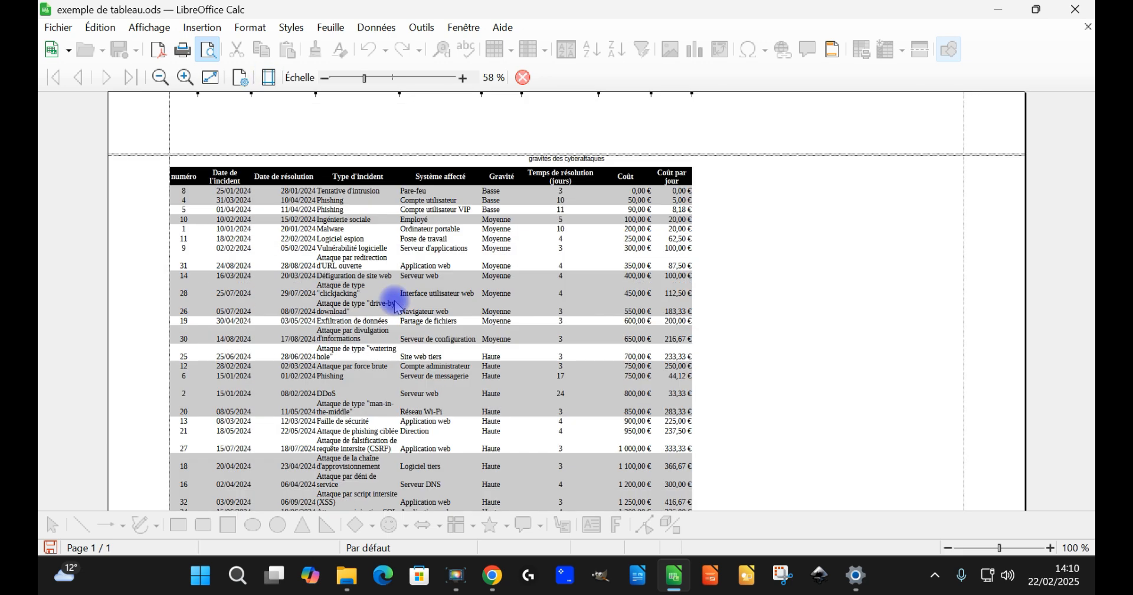
Step: Center the table horizontally on the page through the page style and check the preview
left_click(240, 78)
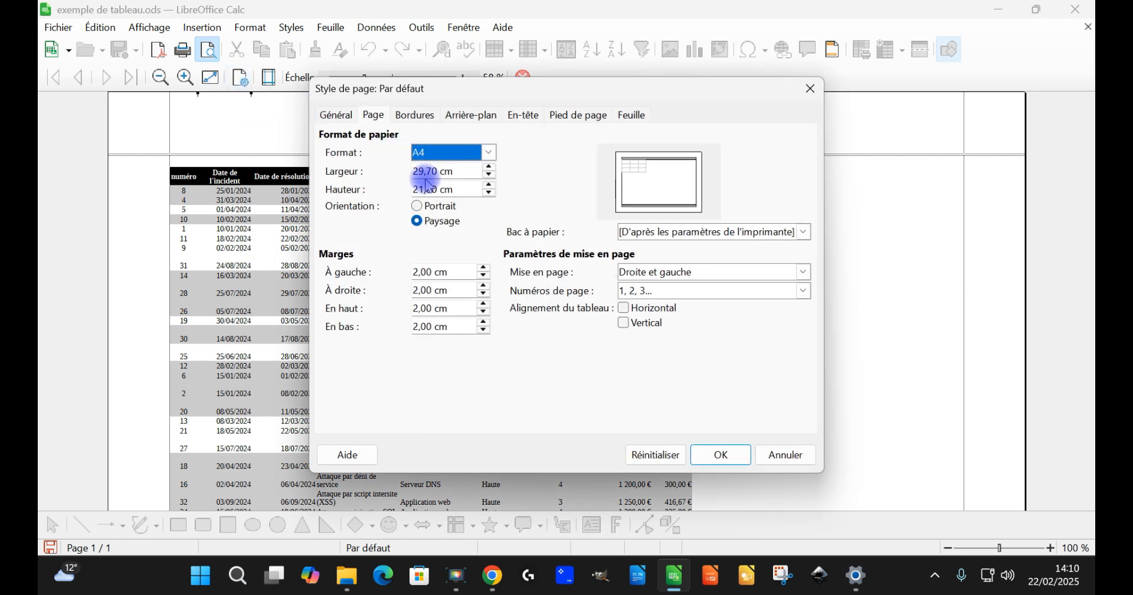
left_click(635, 314)
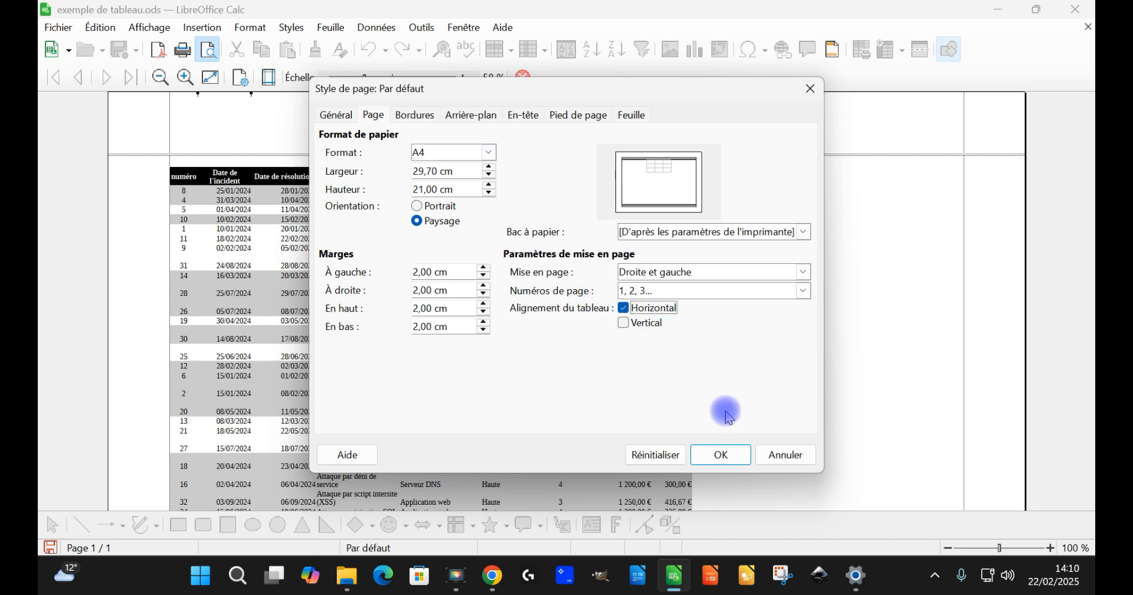
left_click(723, 455)
scroll(826, 319, "down", 3)
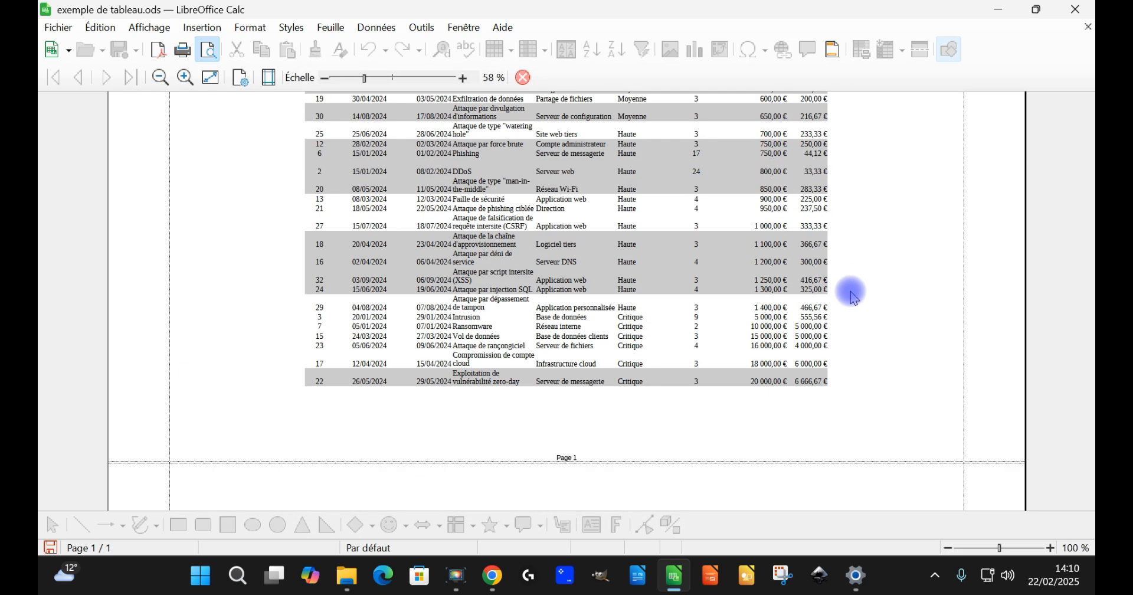
scroll(851, 295, "up", 3)
scroll(846, 289, "down", 3)
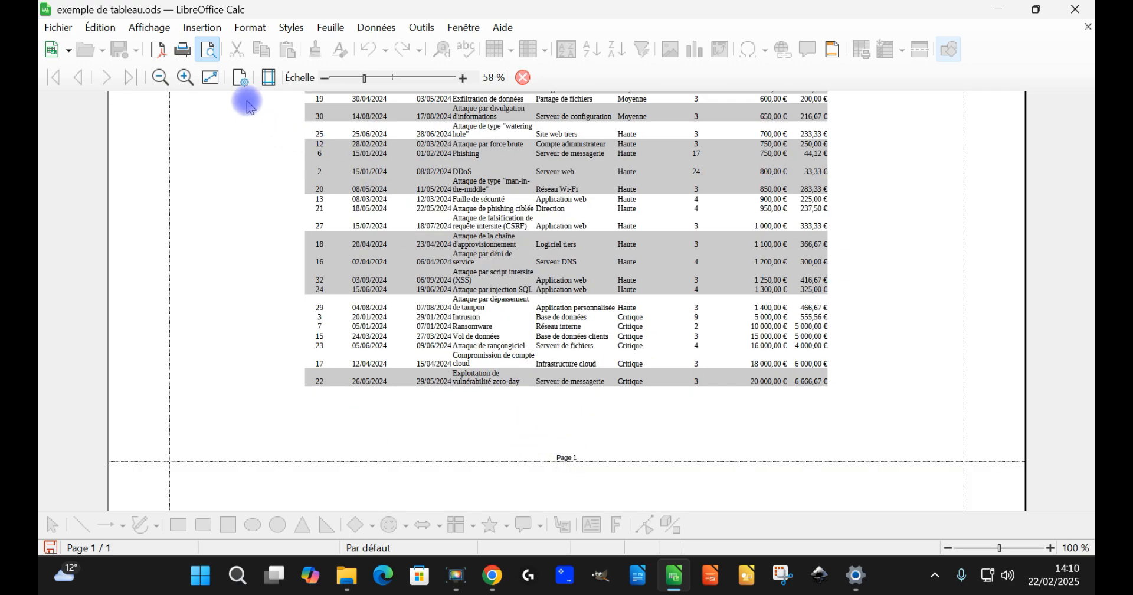
Step: Set the page style's print scale factor to 65 % and check the result across the previewed page
left_click(246, 79)
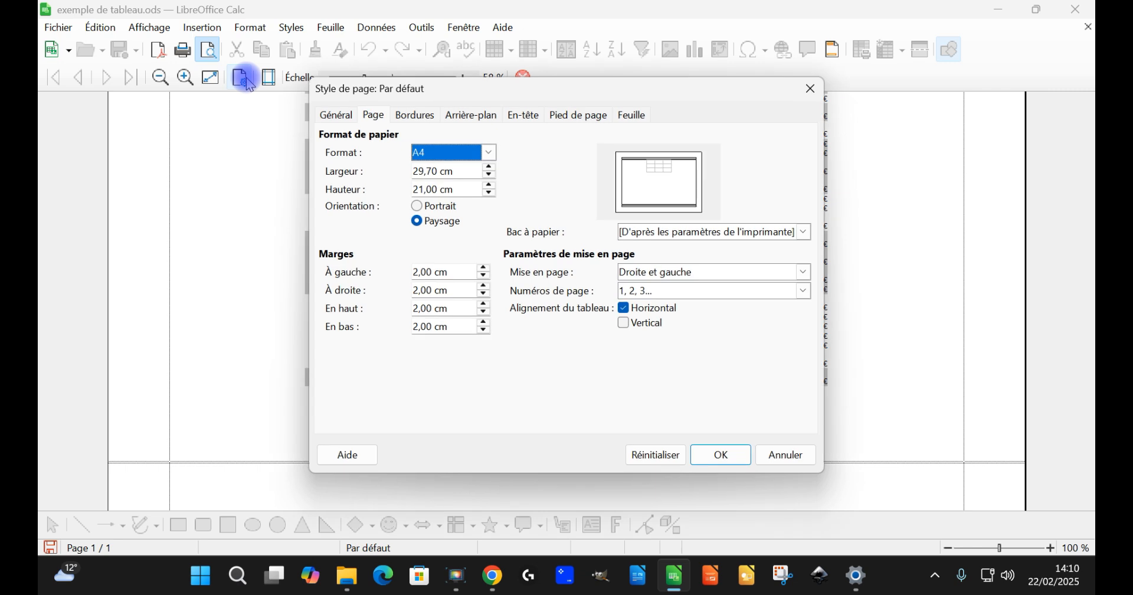
left_click(633, 118)
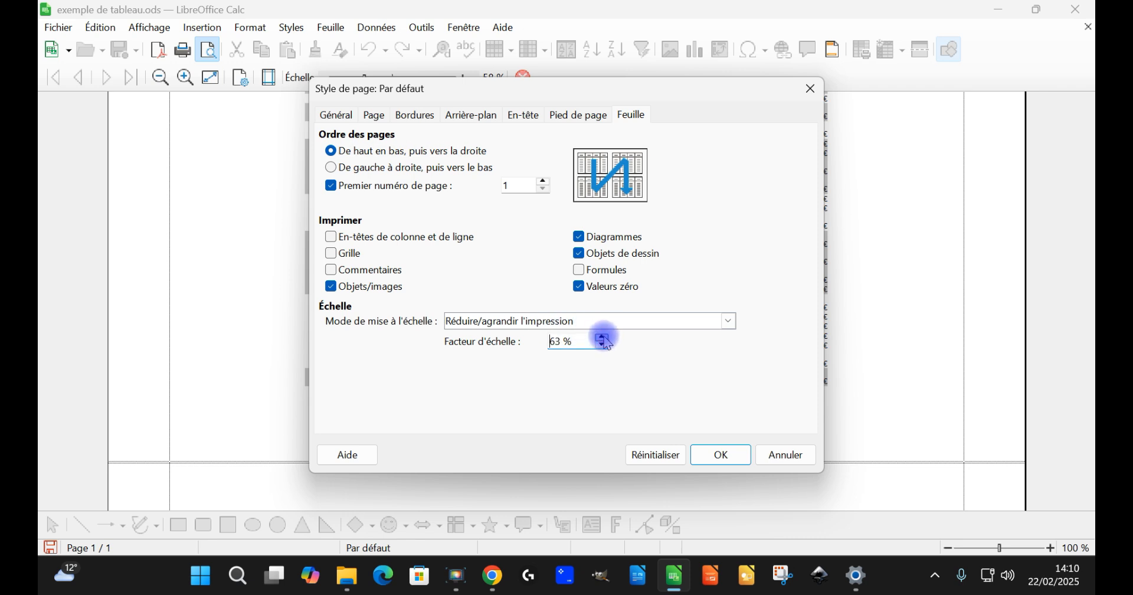
left_click(714, 454)
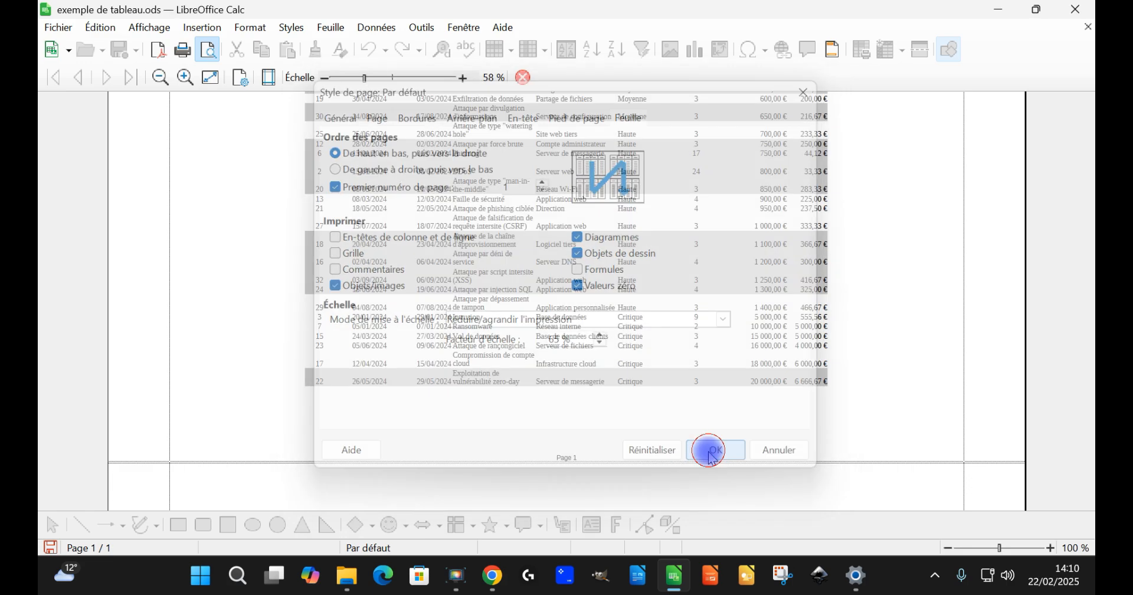
scroll(812, 411, "up", 5)
scroll(804, 389, "down", 5)
scroll(805, 455, "up", 5)
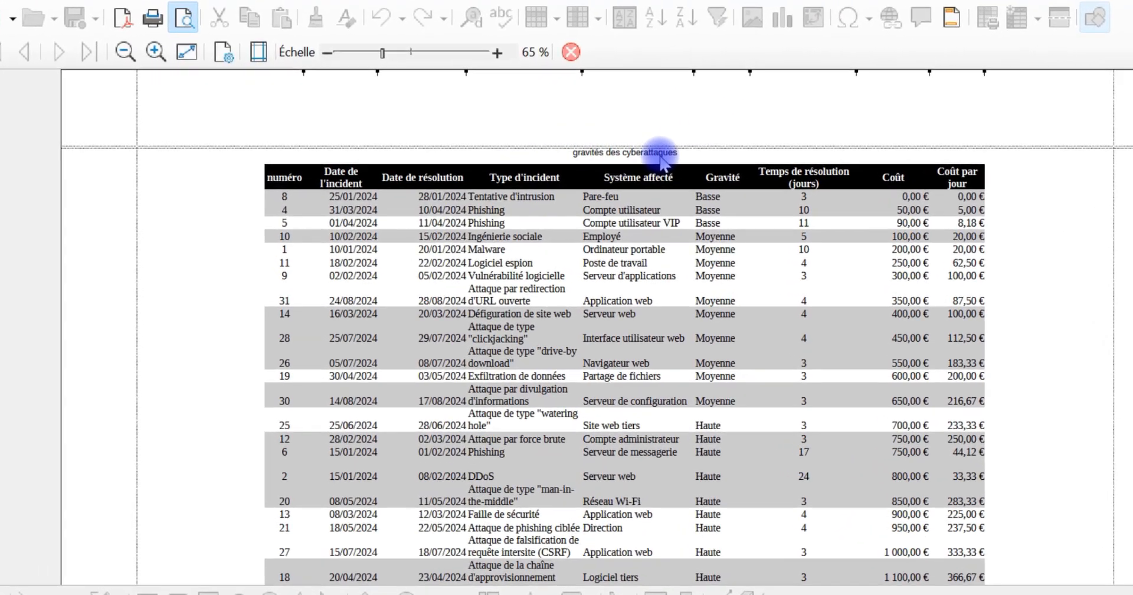
Step: Replace the header's central text in the page style with "Dépenses et gravité des cyberattaques"
left_click(229, 52)
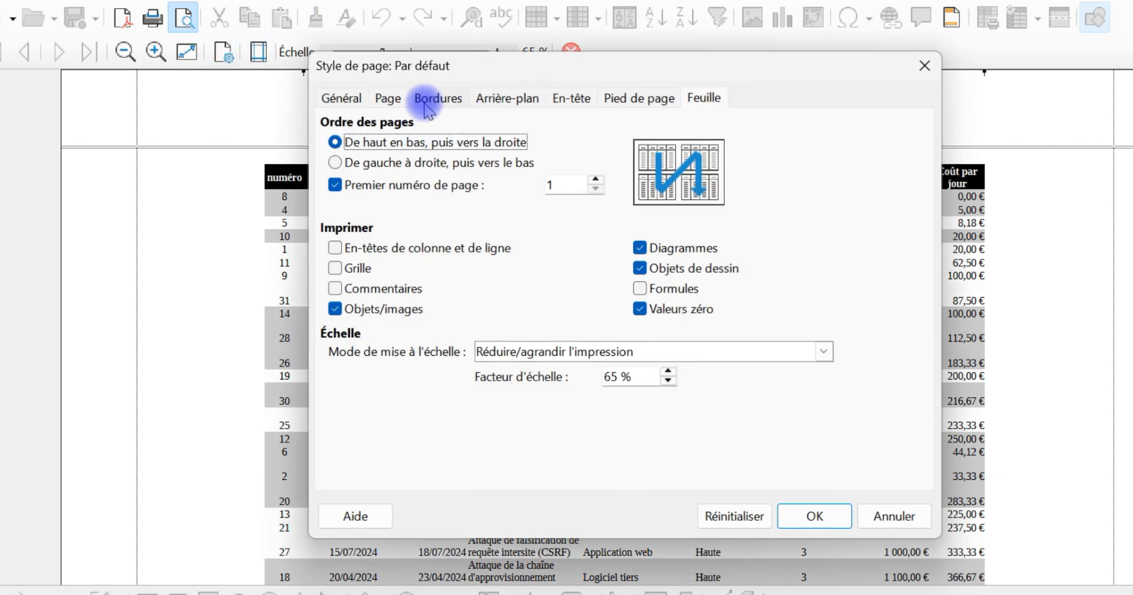
left_click(569, 98)
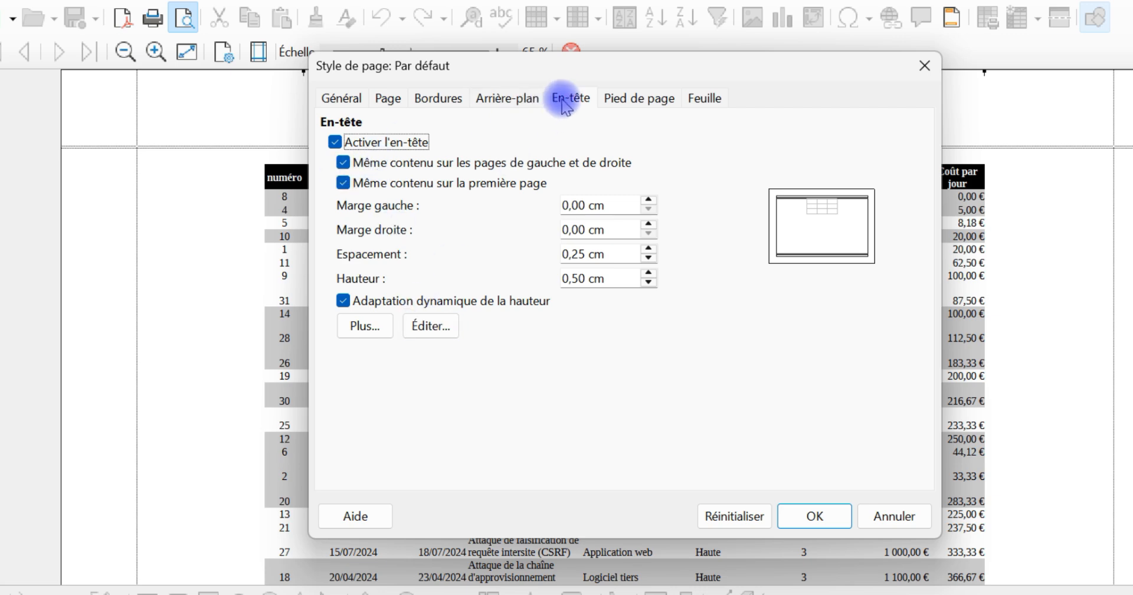
left_click(438, 325)
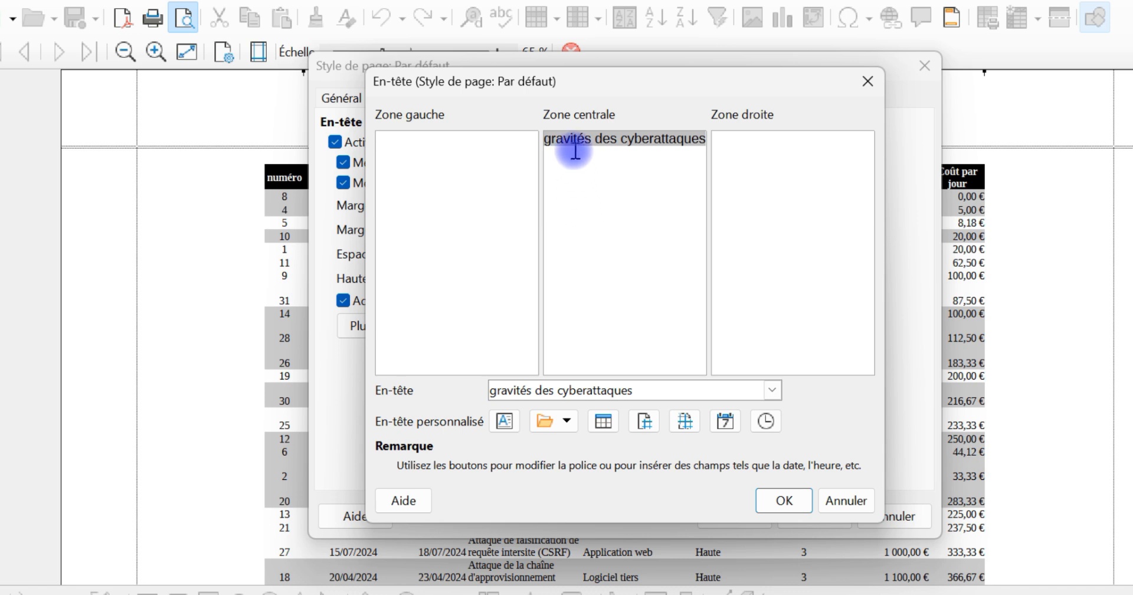
left_click_drag(701, 139, 602, 126)
key("BackSpace")
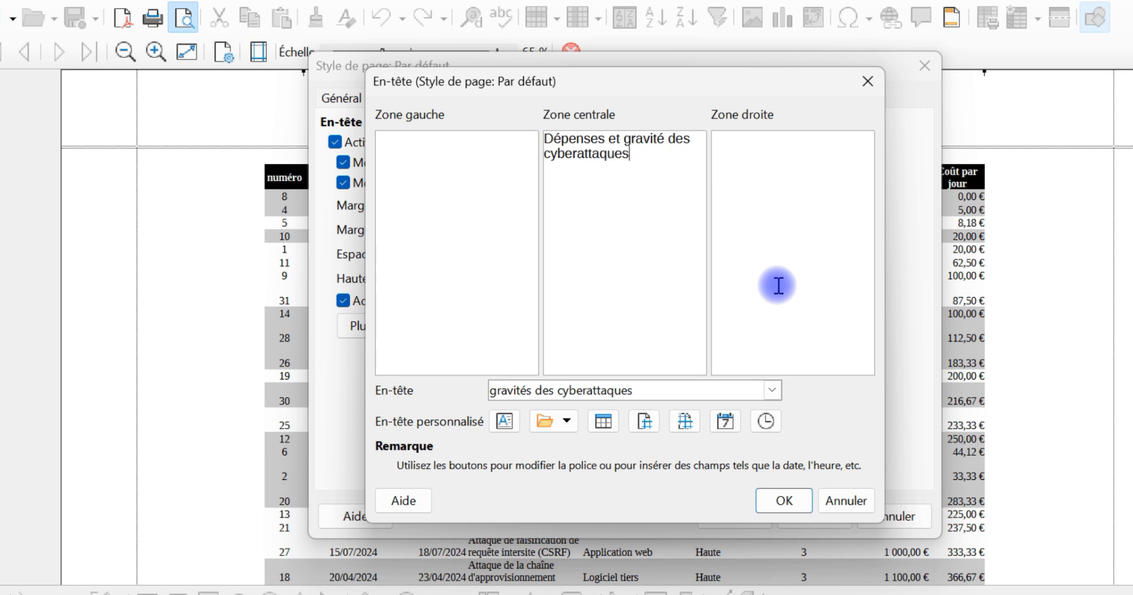
Step: Format the central header text in 20 pt bold (Gras) and apply the header changes to the page style
left_click_drag(657, 157, 498, 118)
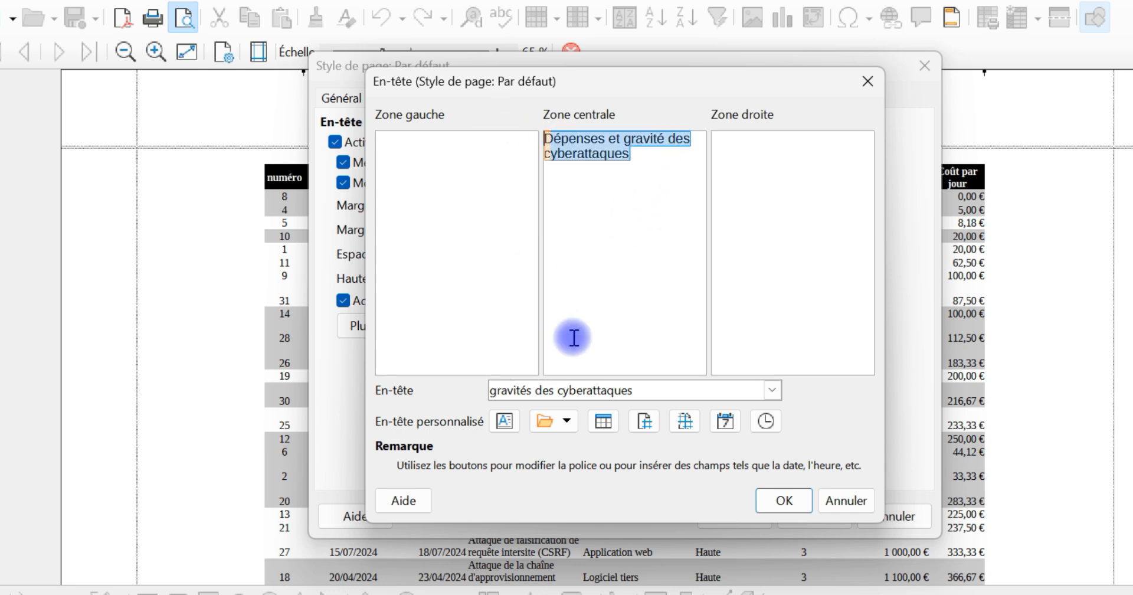
left_click(503, 422)
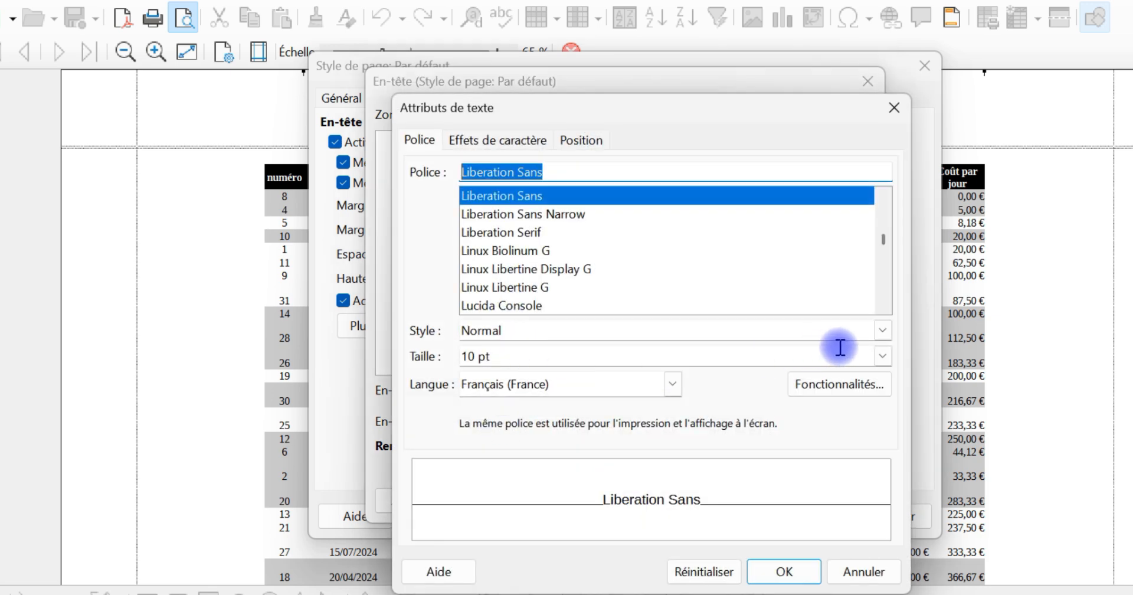
left_click(882, 356)
scroll(661, 496, "down", 2)
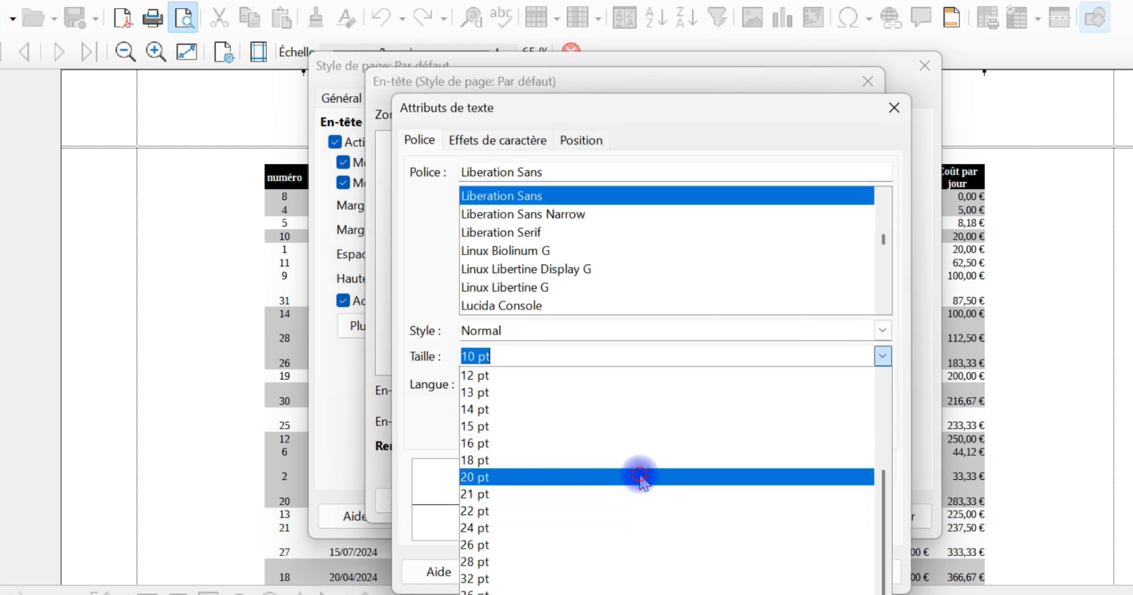
left_click(639, 476)
left_click(514, 141)
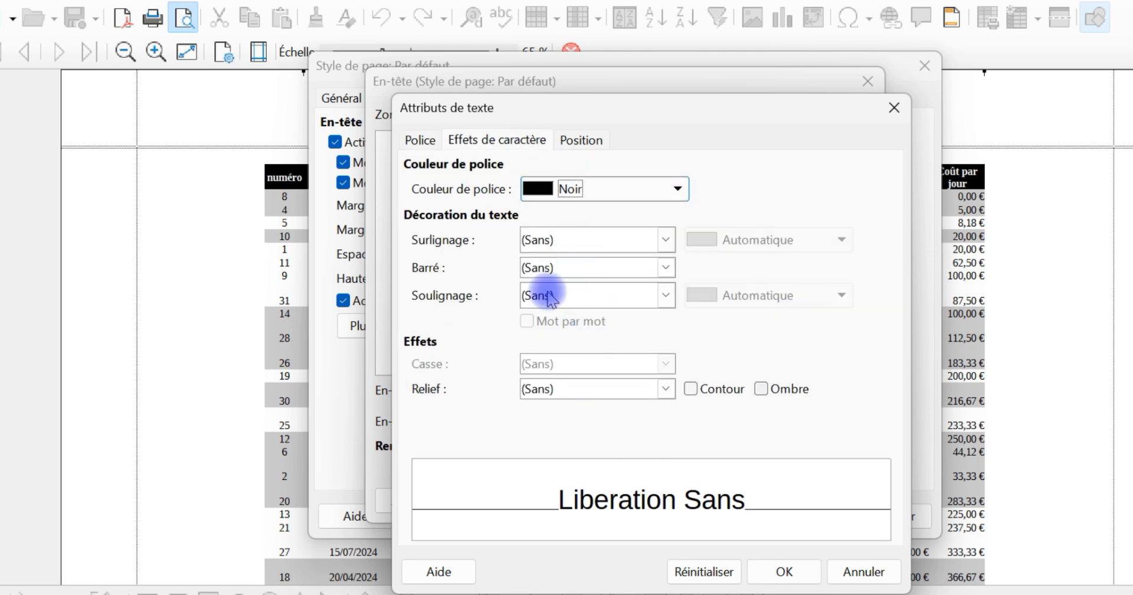
left_click(426, 140)
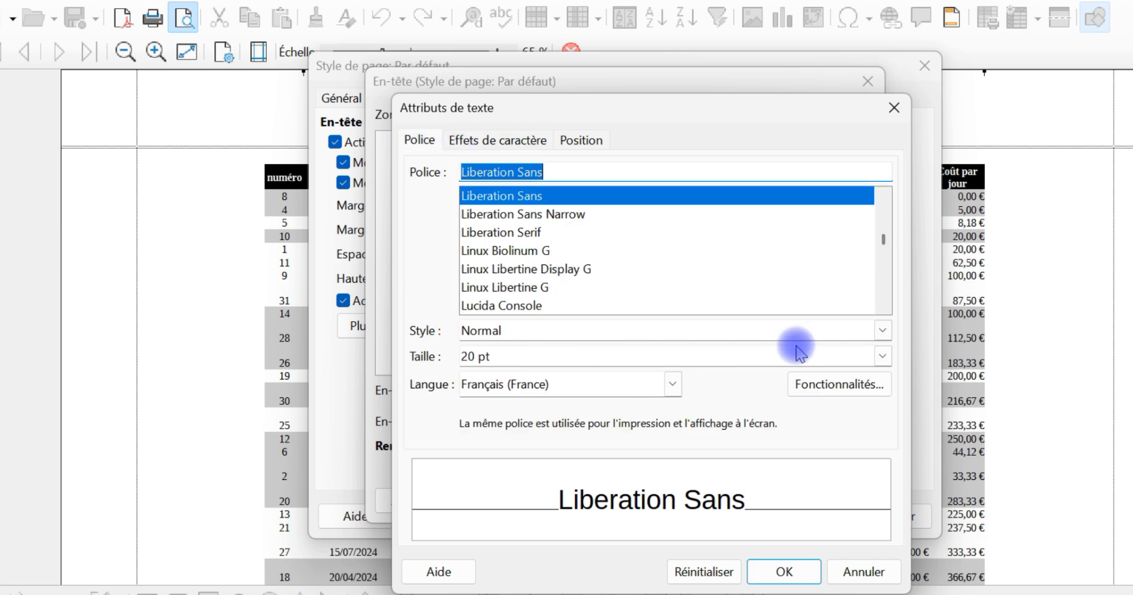
left_click(882, 330)
left_click(703, 367)
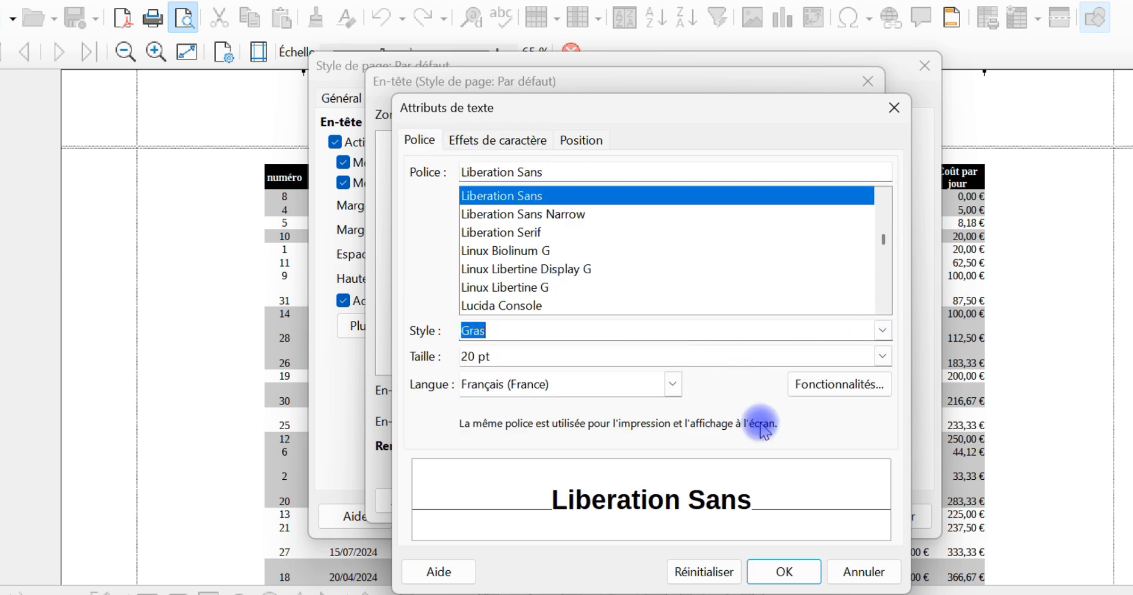
left_click(784, 571)
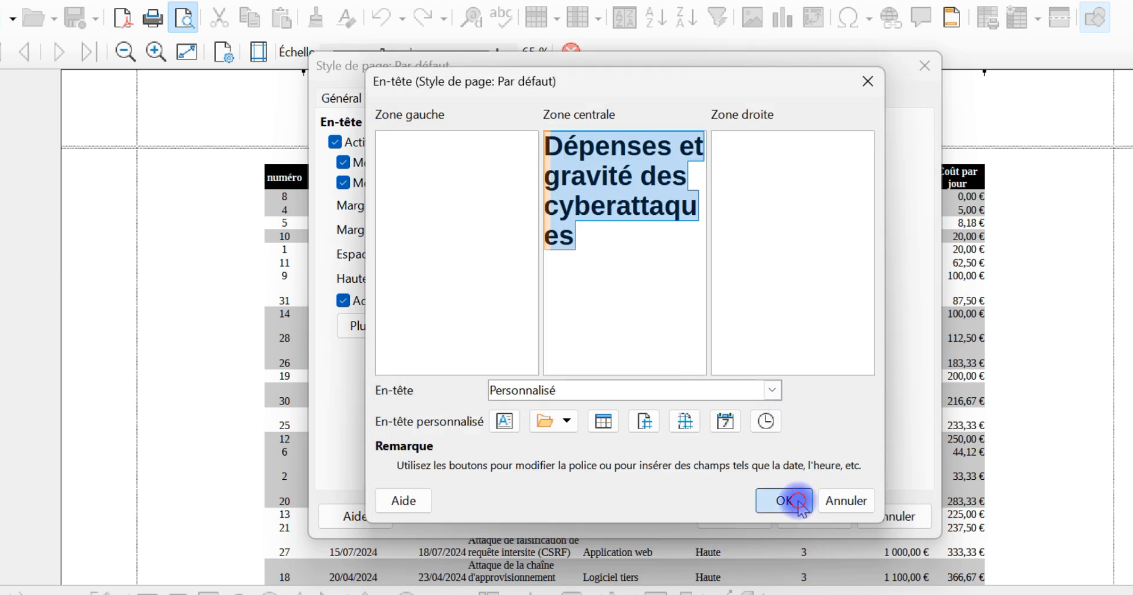
left_click(784, 501)
left_click(811, 516)
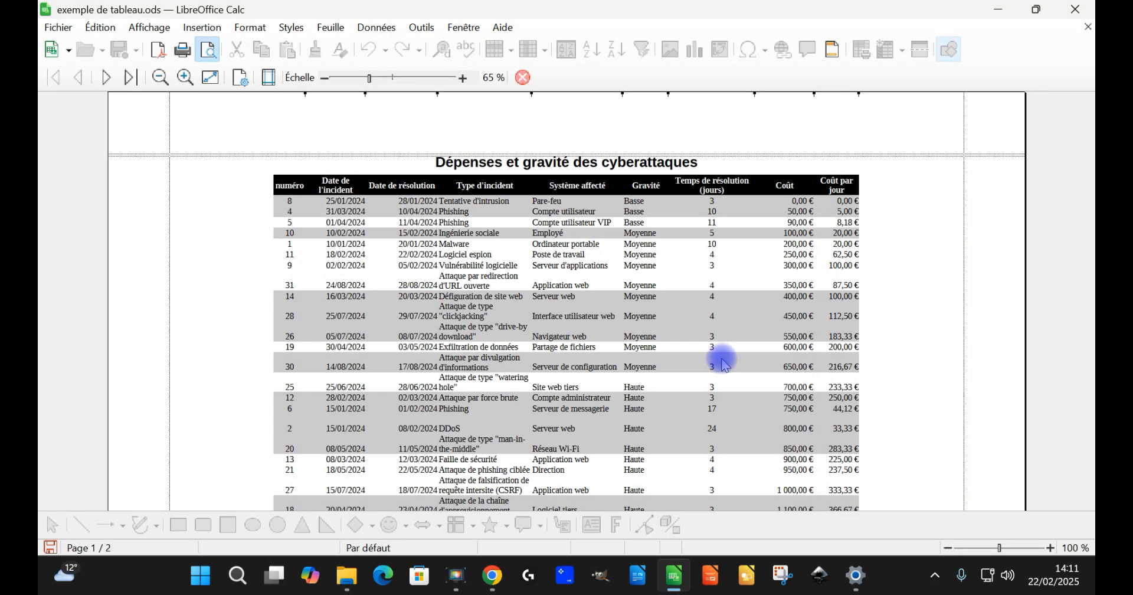
Step: Look over both preview pages and reduce the top and bottom page margins directly in the preview to fit the table on one page
scroll(915, 328, "down", 5)
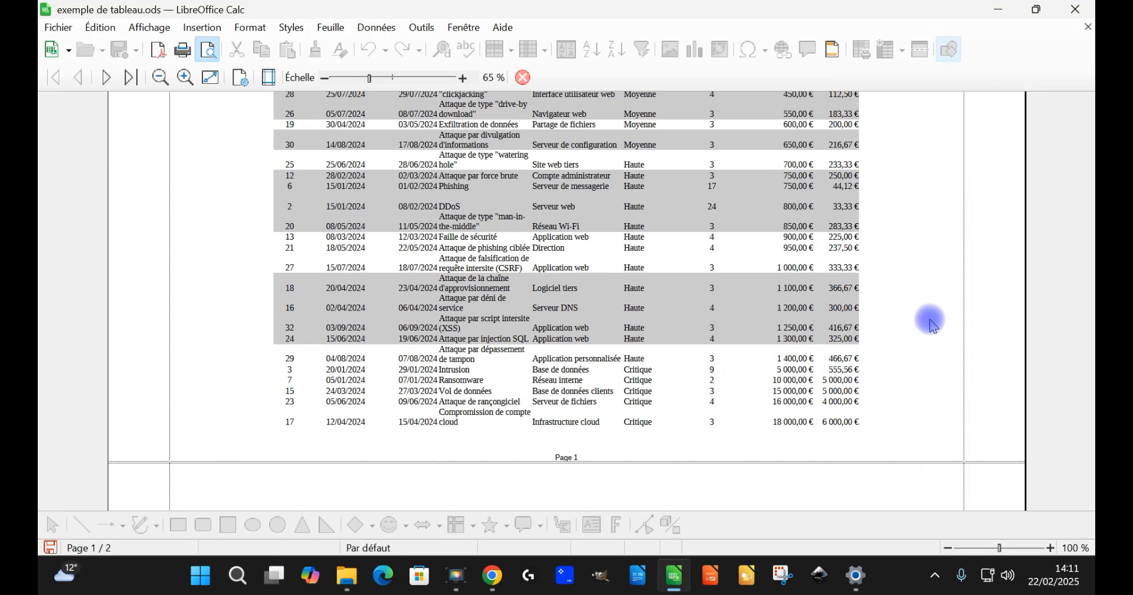
scroll(713, 413, "up", 5)
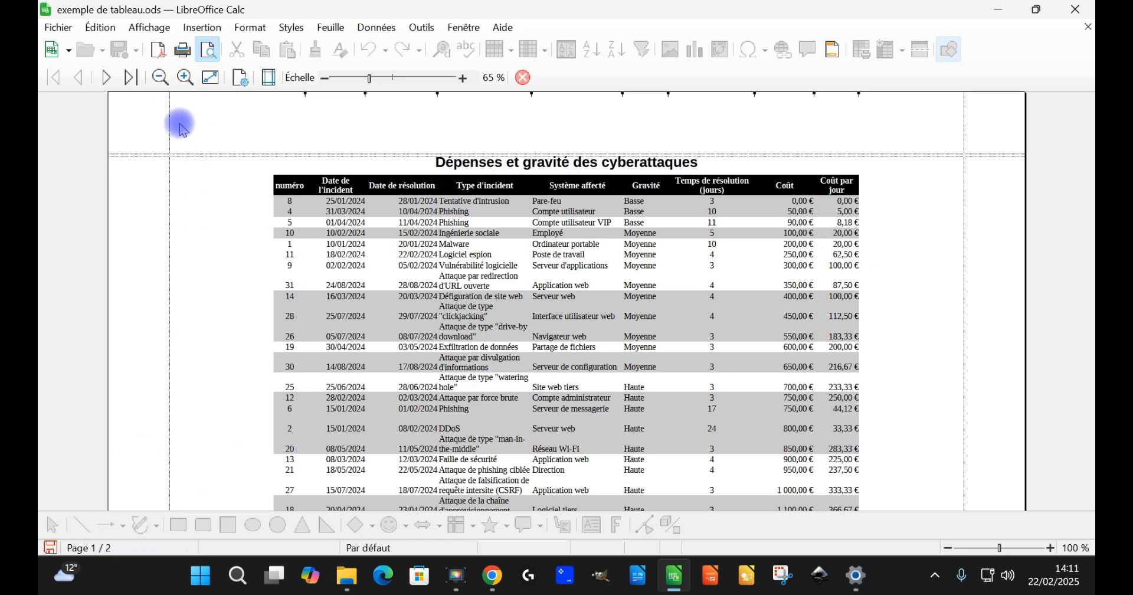
left_click(106, 76)
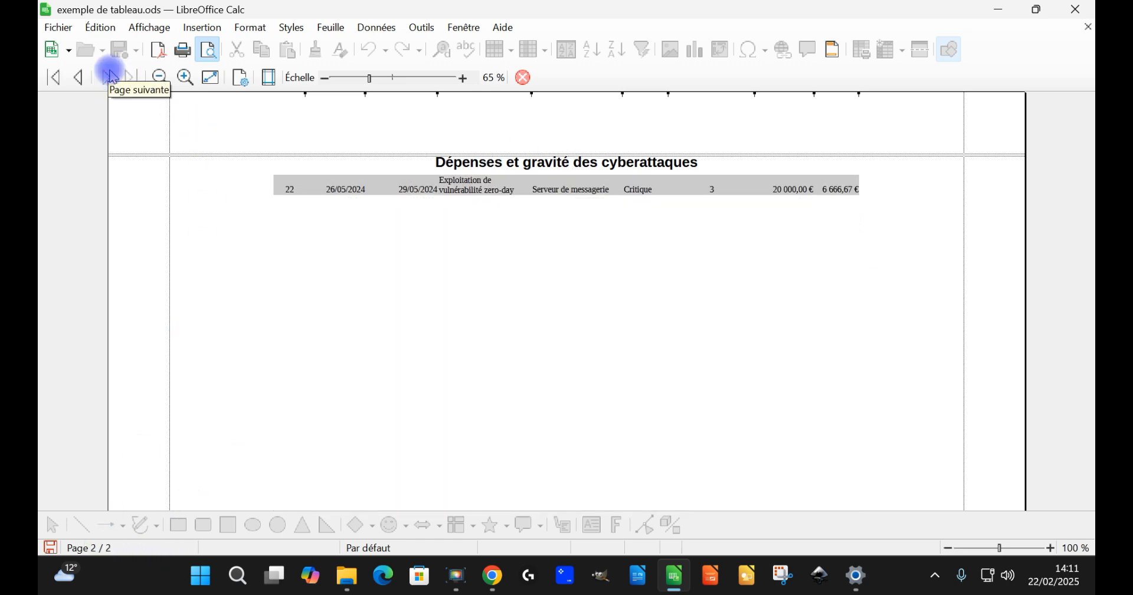
left_click(78, 77)
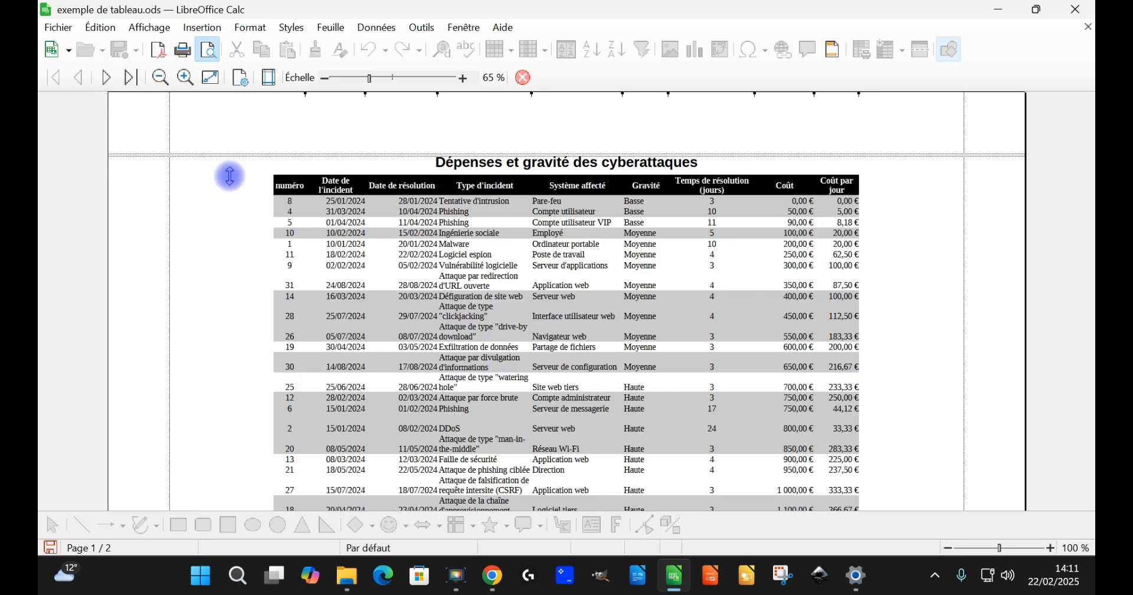
left_click_drag(230, 154, 232, 119)
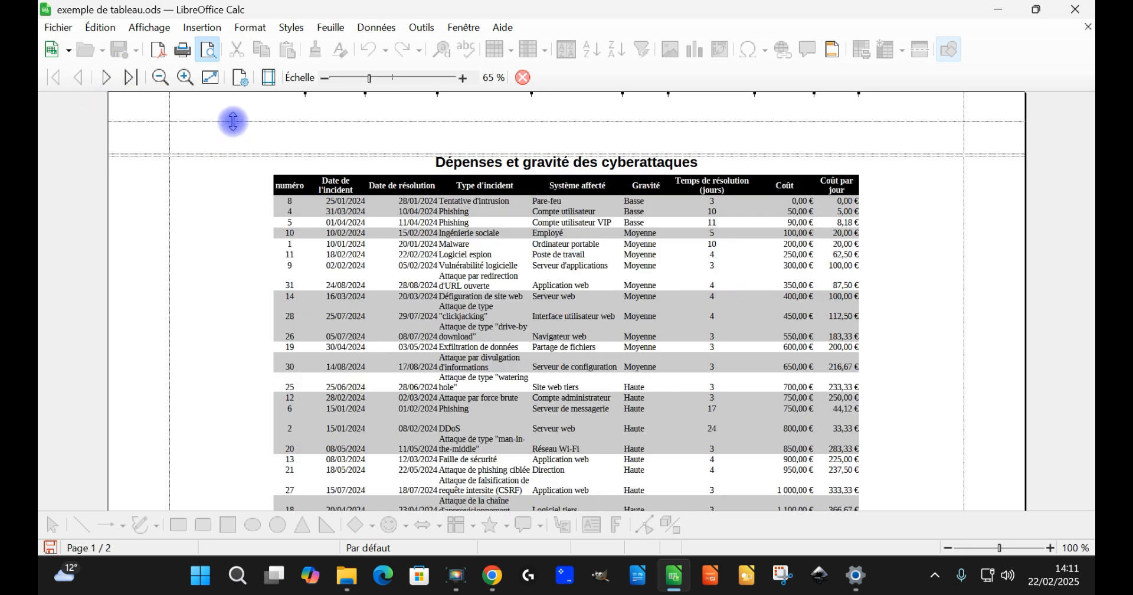
scroll(697, 304, "down", 5)
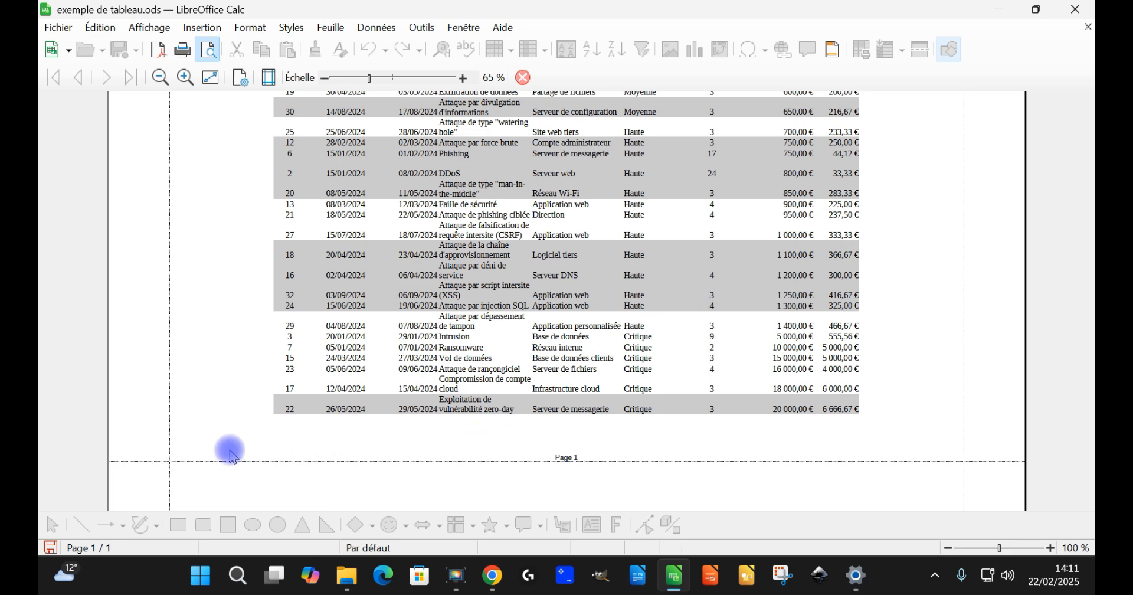
left_click_drag(214, 463, 213, 486)
scroll(826, 364, "up", 5)
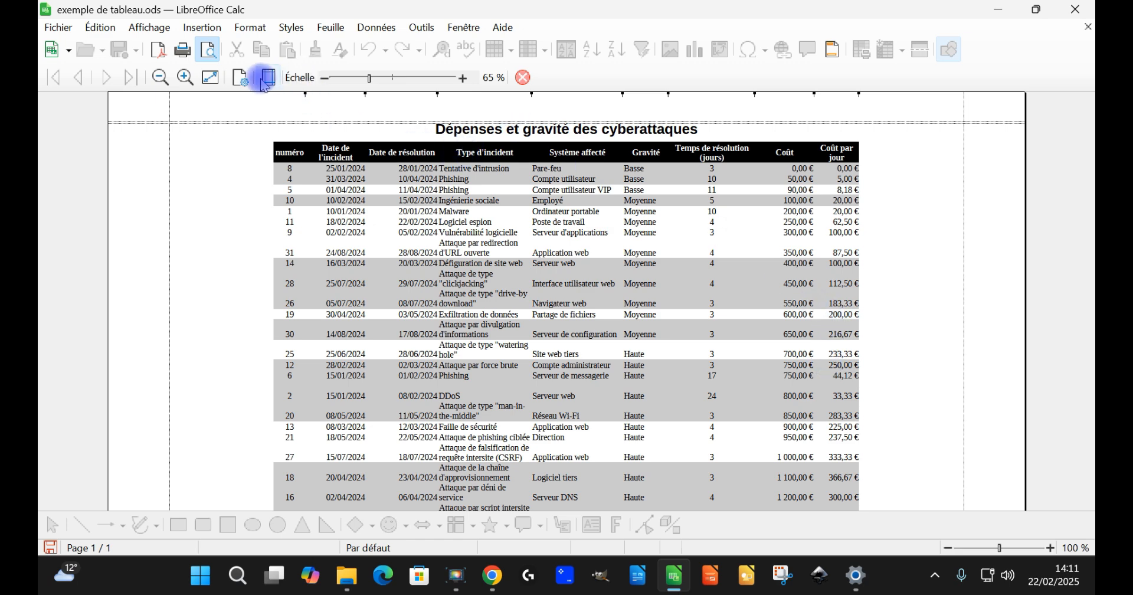
Step: Set the header spacing (Espacement) to 1,10 cm in the page style and check the preview
left_click(239, 79)
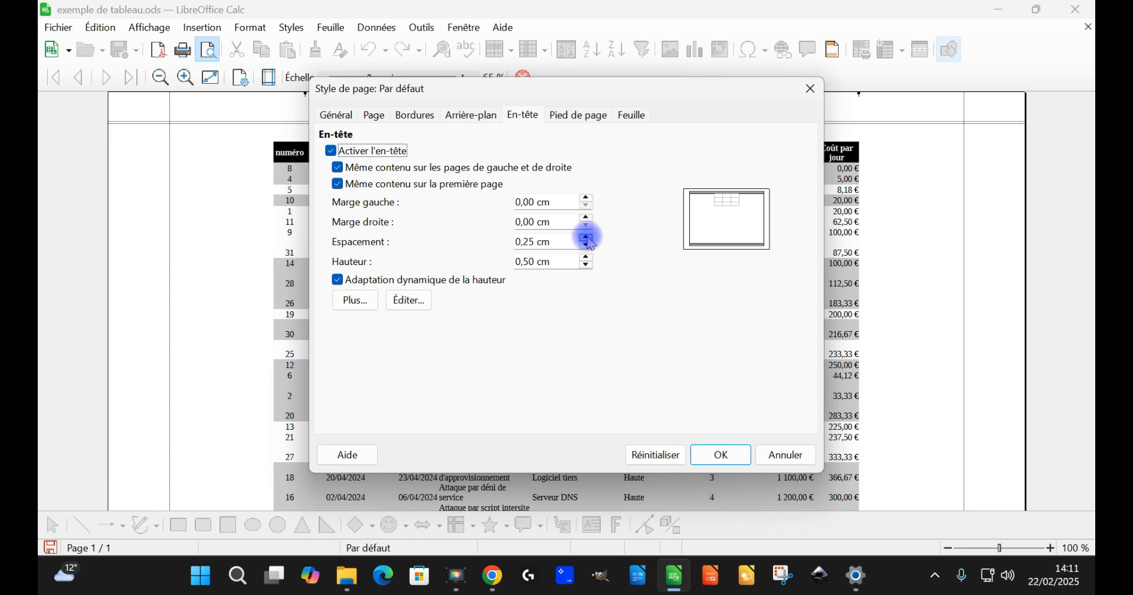
left_click(723, 455)
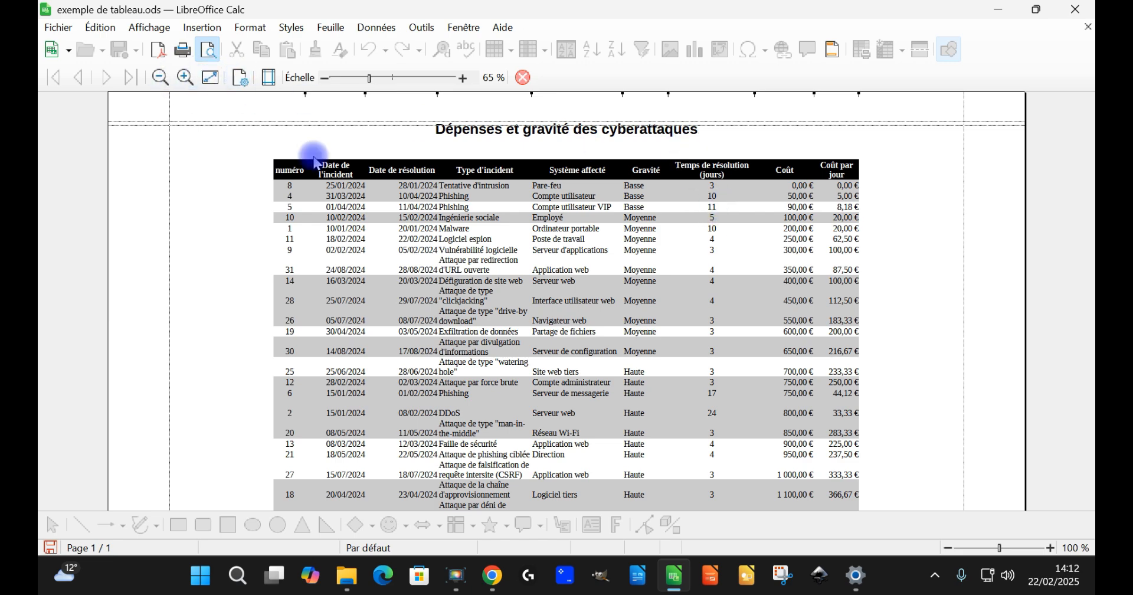
scroll(388, 307, "down", 3)
scroll(388, 307, "up", 3)
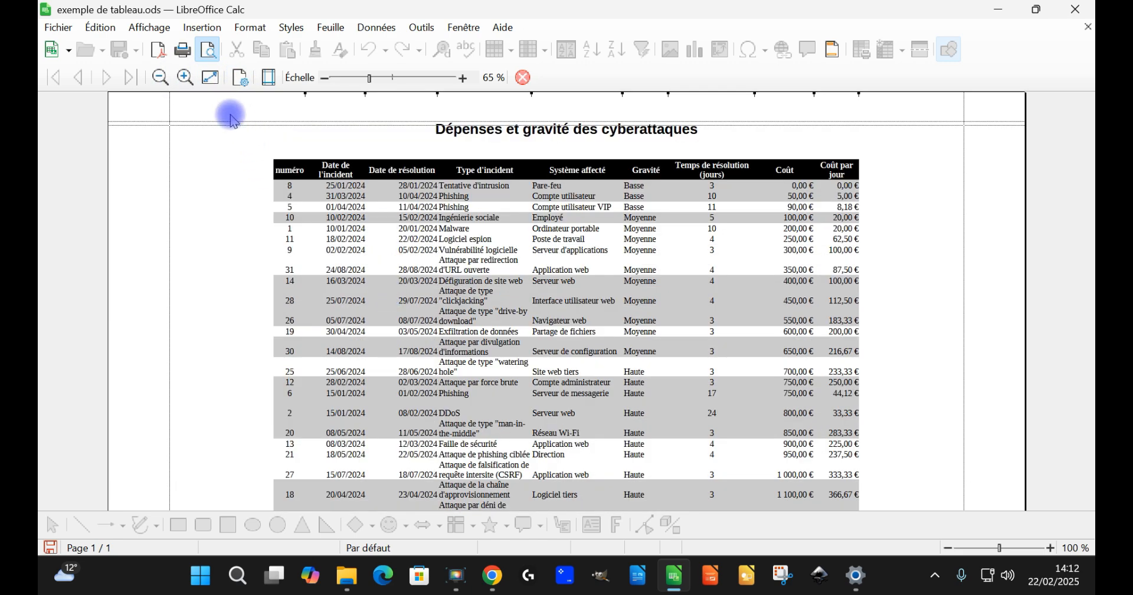
Step: Deactivate the footer in the page style and check the previewed page from header to last row
scroll(519, 371, "down", 3)
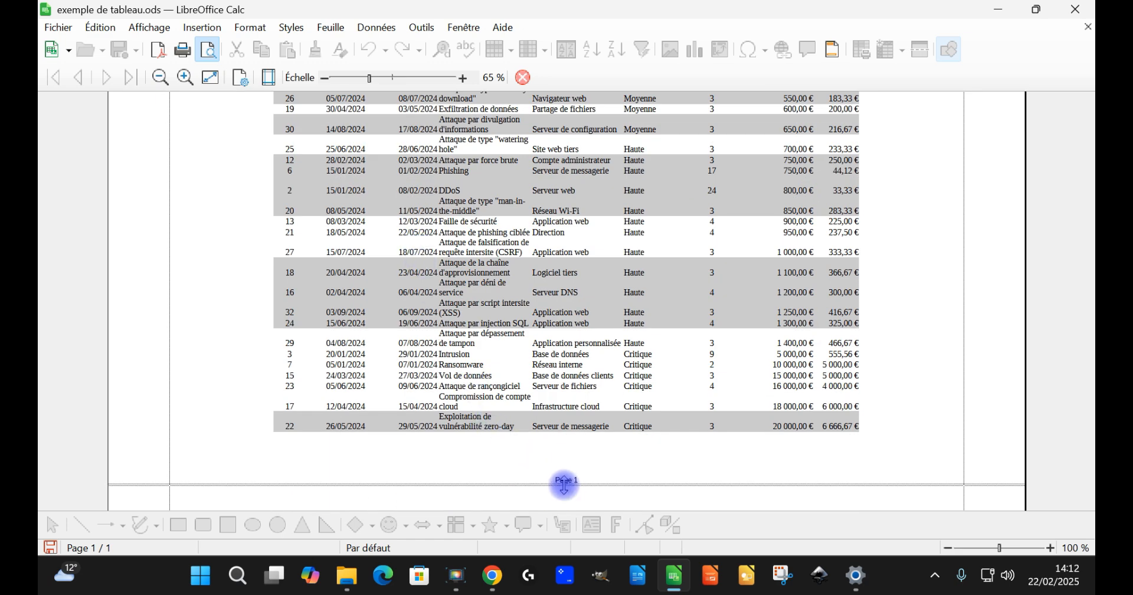
left_click(239, 78)
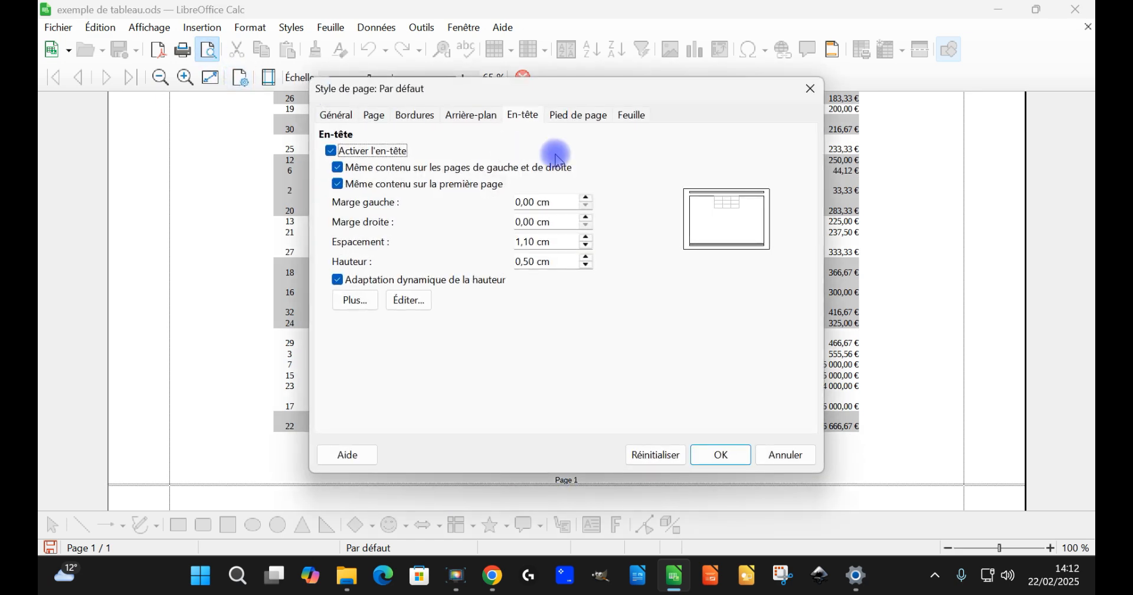
left_click(578, 115)
left_click(340, 153)
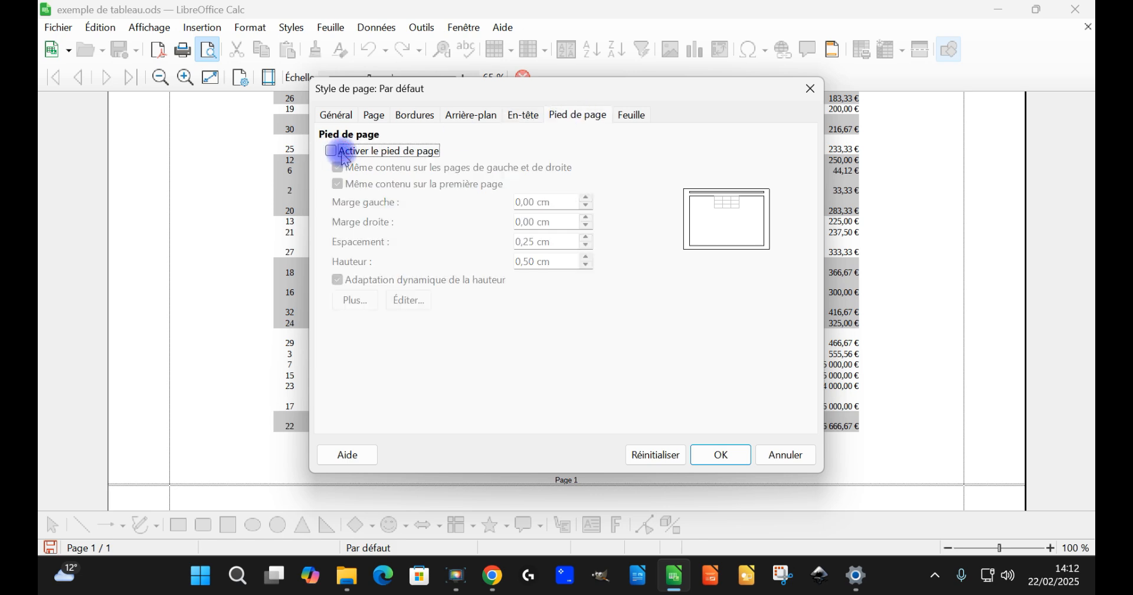
left_click(726, 455)
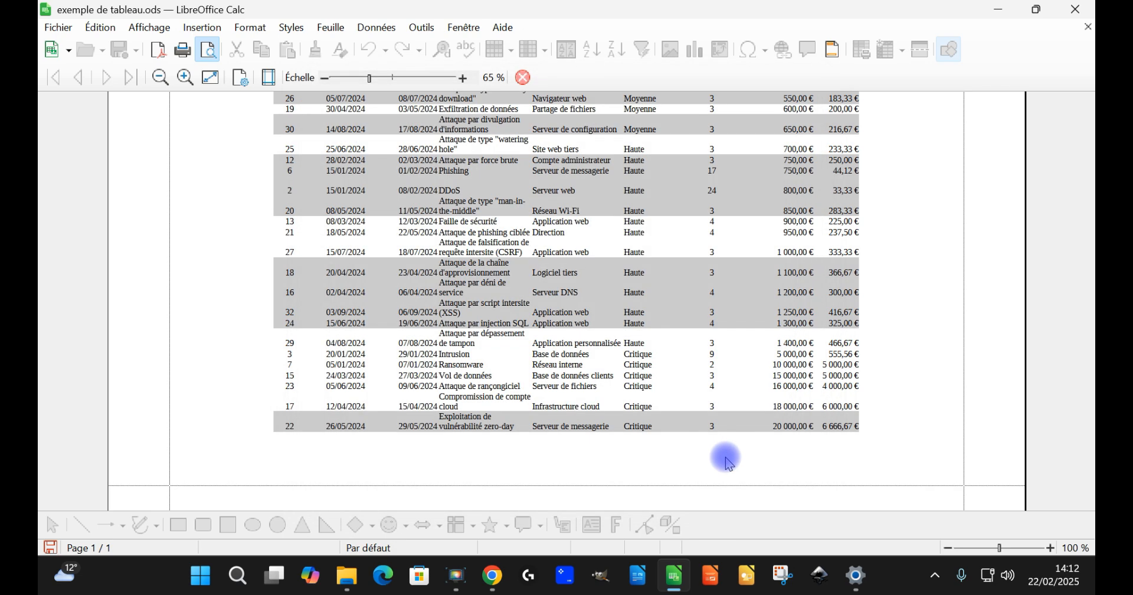
scroll(653, 301, "up", 3)
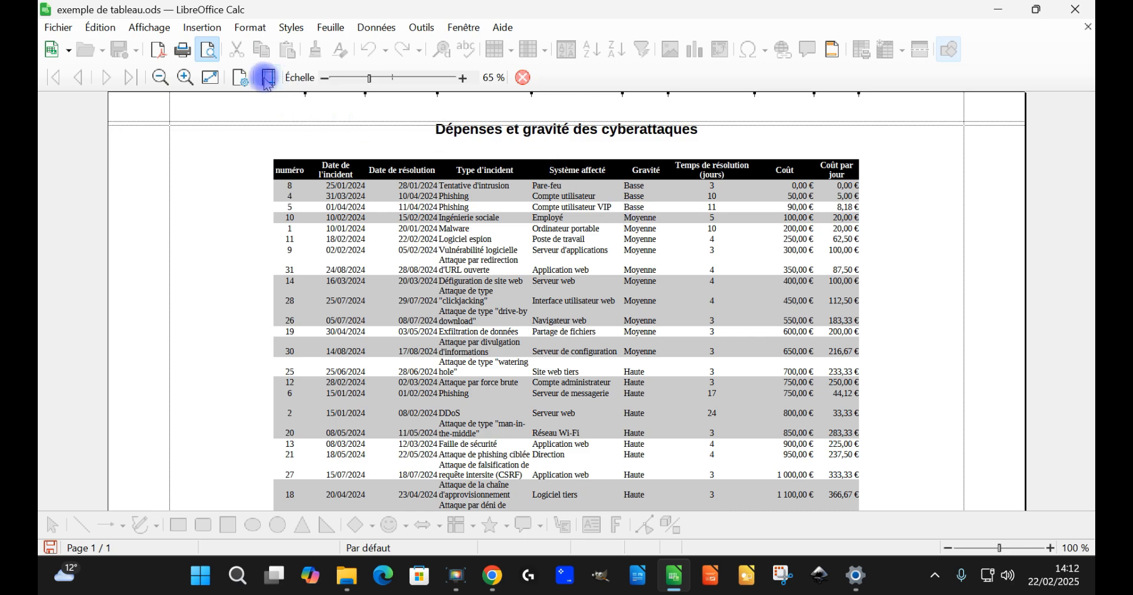
scroll(666, 291, "down", 3)
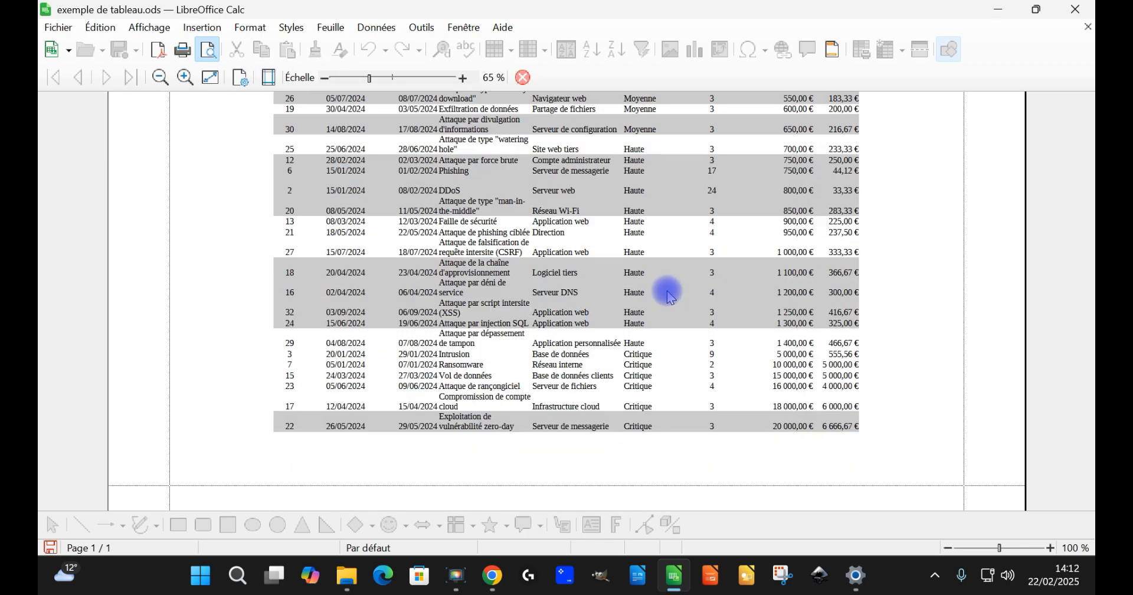
scroll(723, 331, "up", 3)
scroll(734, 316, "down", 3)
scroll(734, 312, "up", 3)
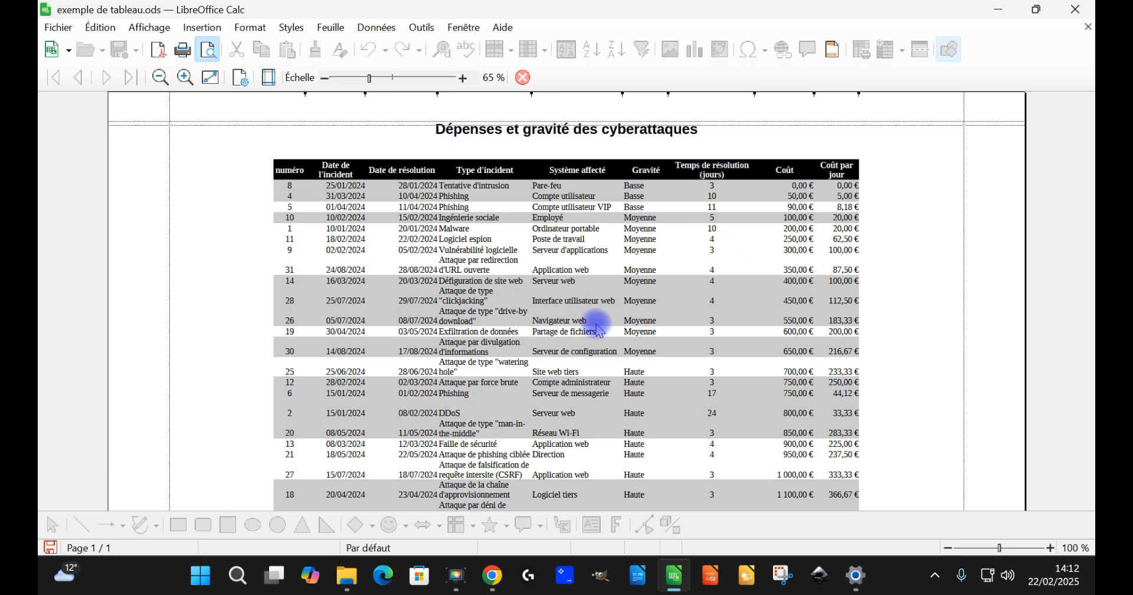
Step: Close the print preview and return to the worksheet
left_click(523, 77)
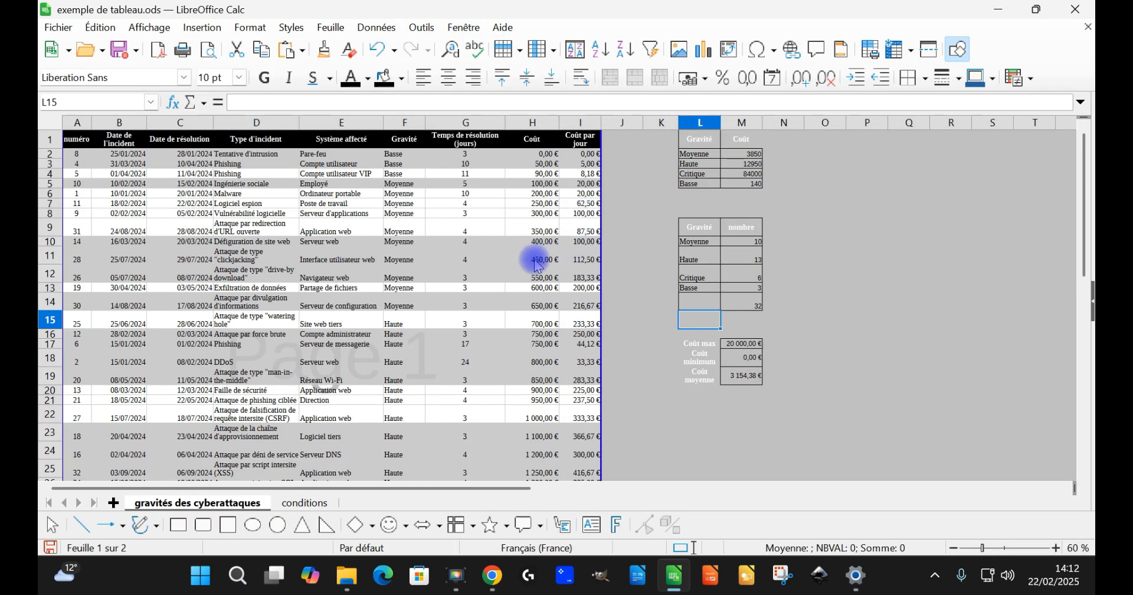
scroll(535, 266, "down", 5)
left_click_drag(586, 384, 77, 155)
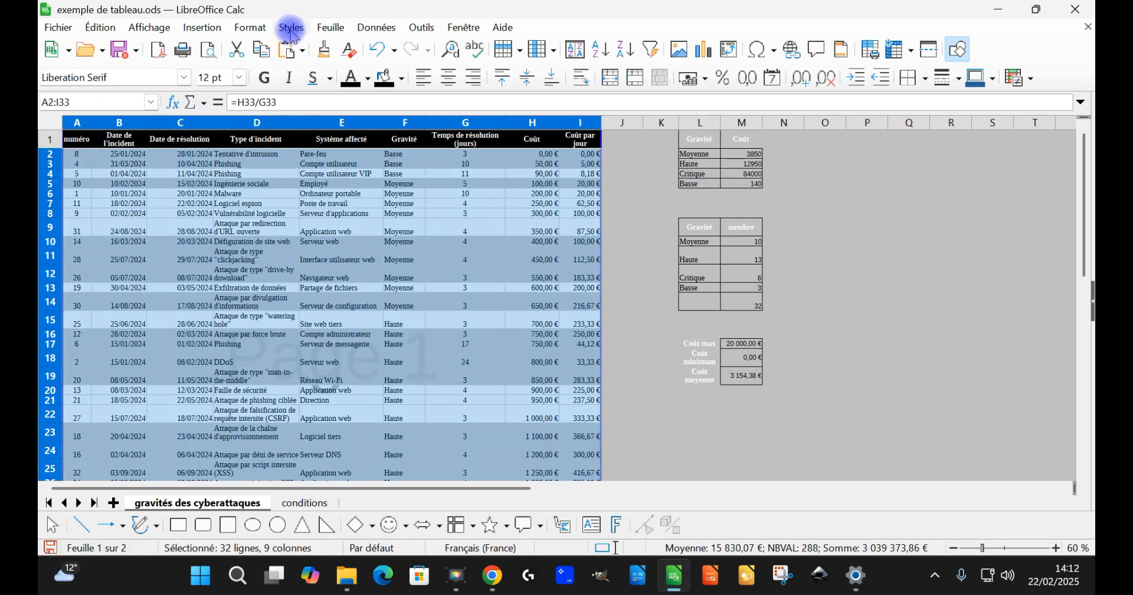
left_click(249, 30)
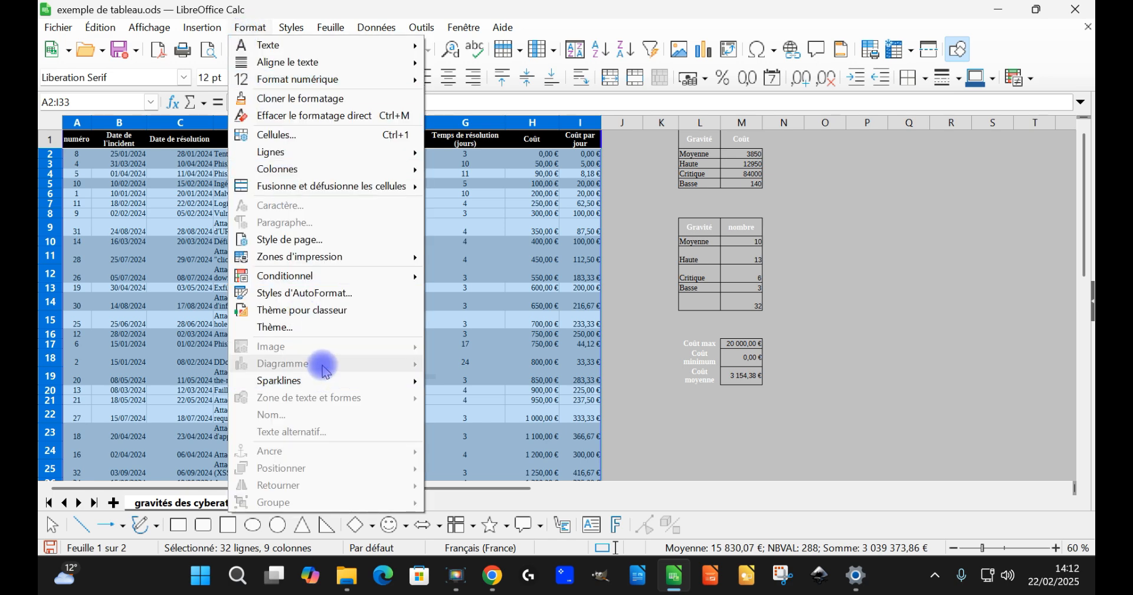
left_click(459, 304)
left_click(459, 304)
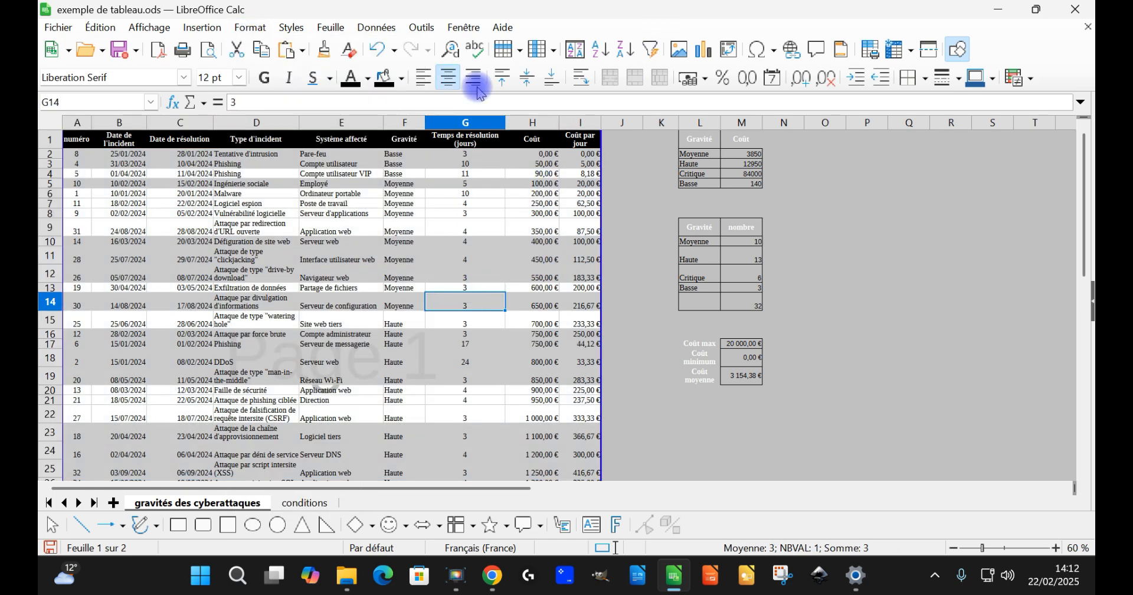
Step: Switch the sheet from page break view to Normal view
left_click(150, 28)
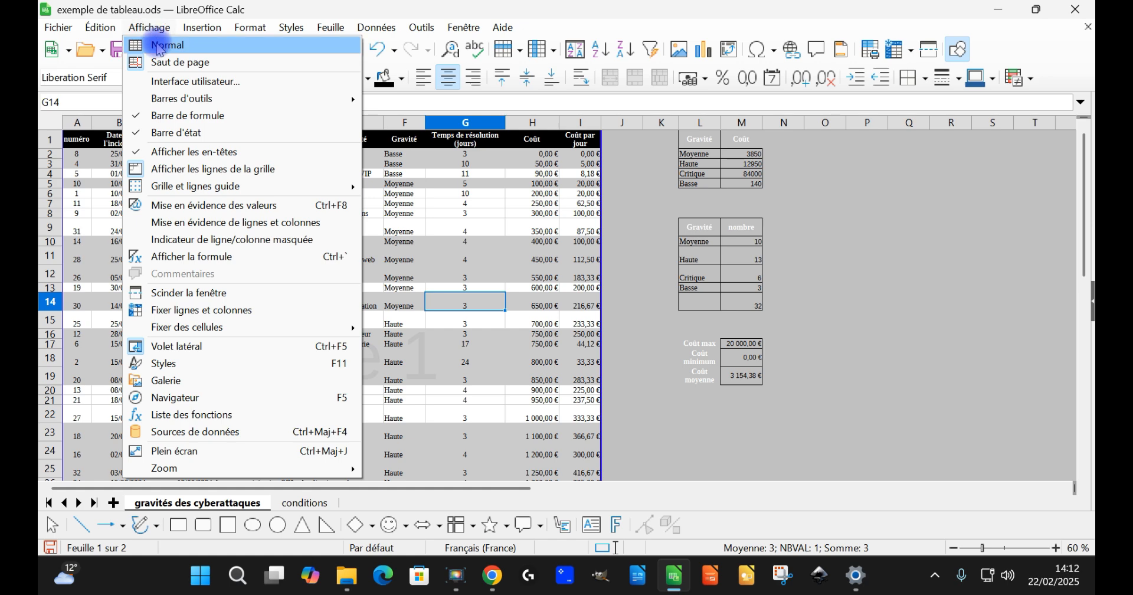
left_click(159, 50)
Step: Apply the Liste simple ombrée AutoFormat to the whole incident table, with only Police, Bordures and Motif enabled
left_click(318, 304)
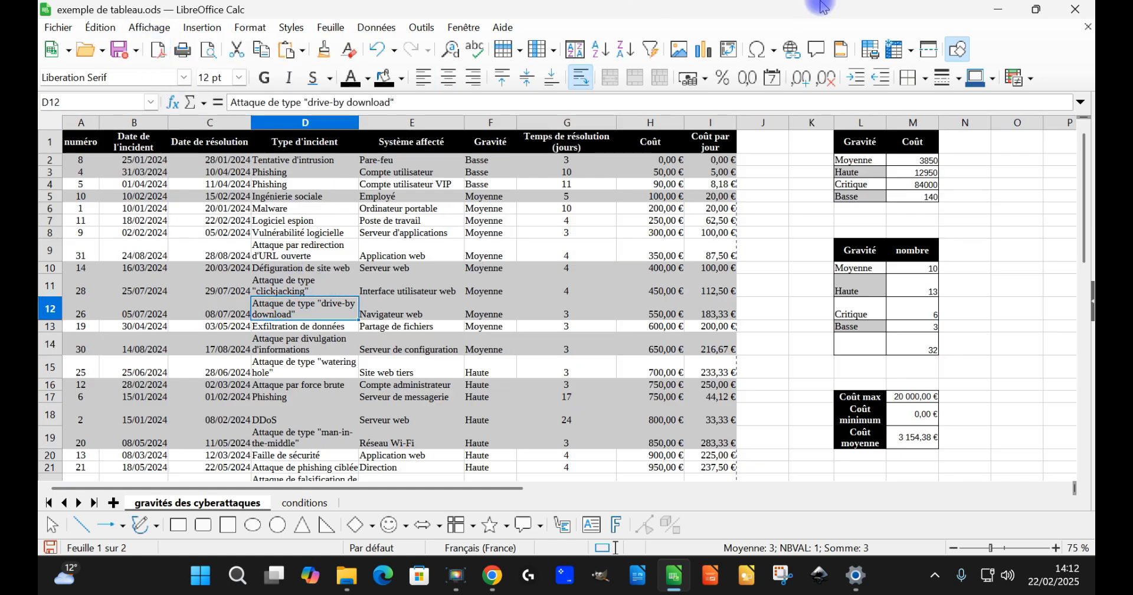
key("ctrl+asterisk")
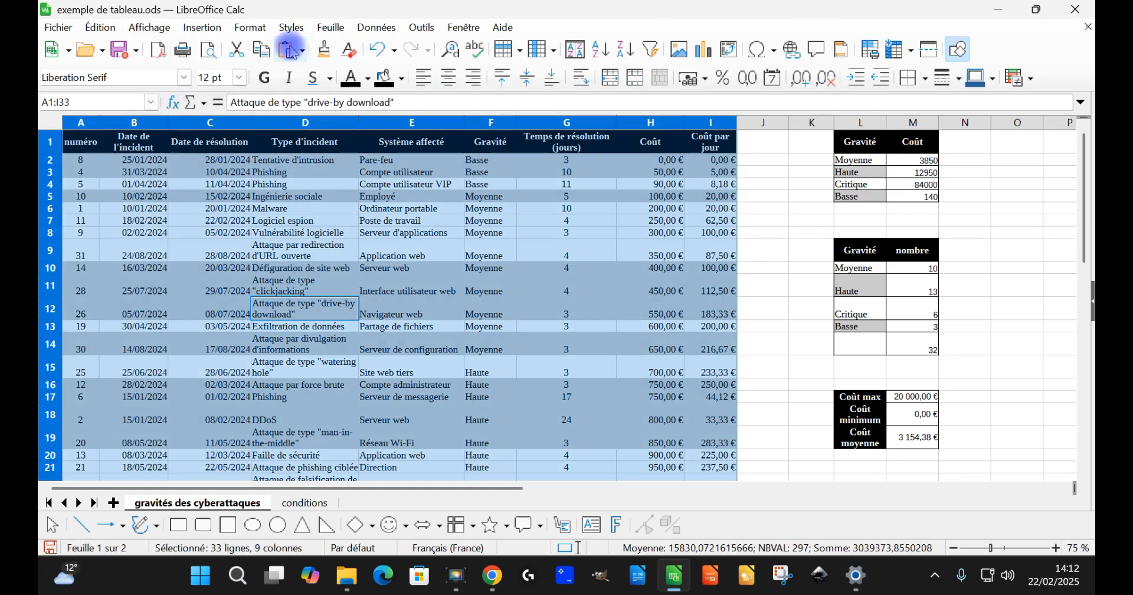
left_click(264, 27)
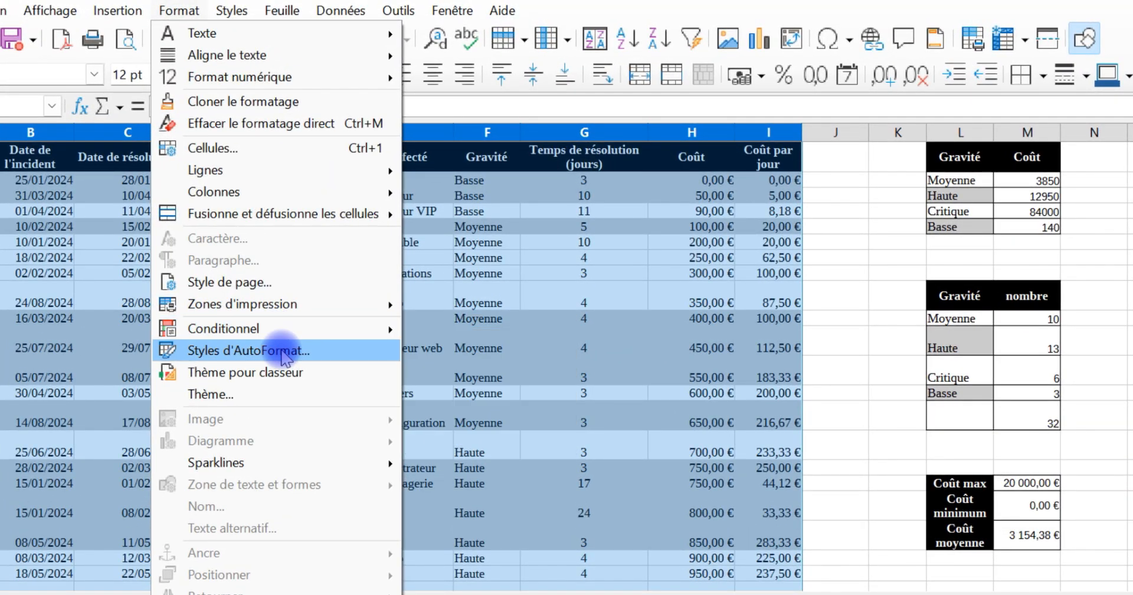
left_click(282, 348)
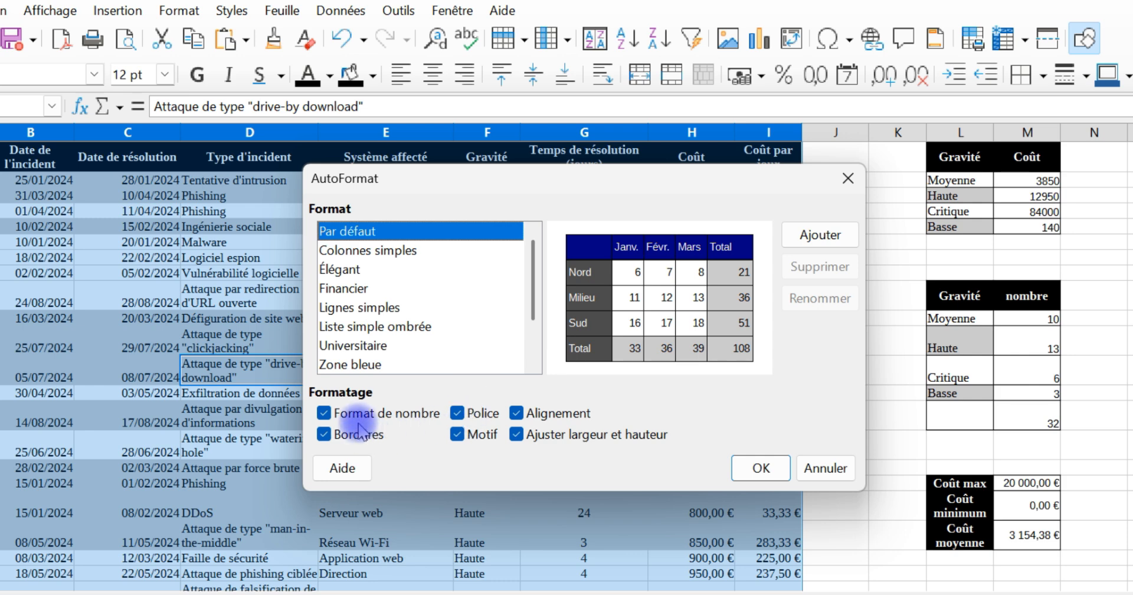
scroll(416, 331, "down", 1)
scroll(407, 325, "up", 1)
left_click(392, 289)
scroll(394, 295, "down", 1)
left_click(362, 251)
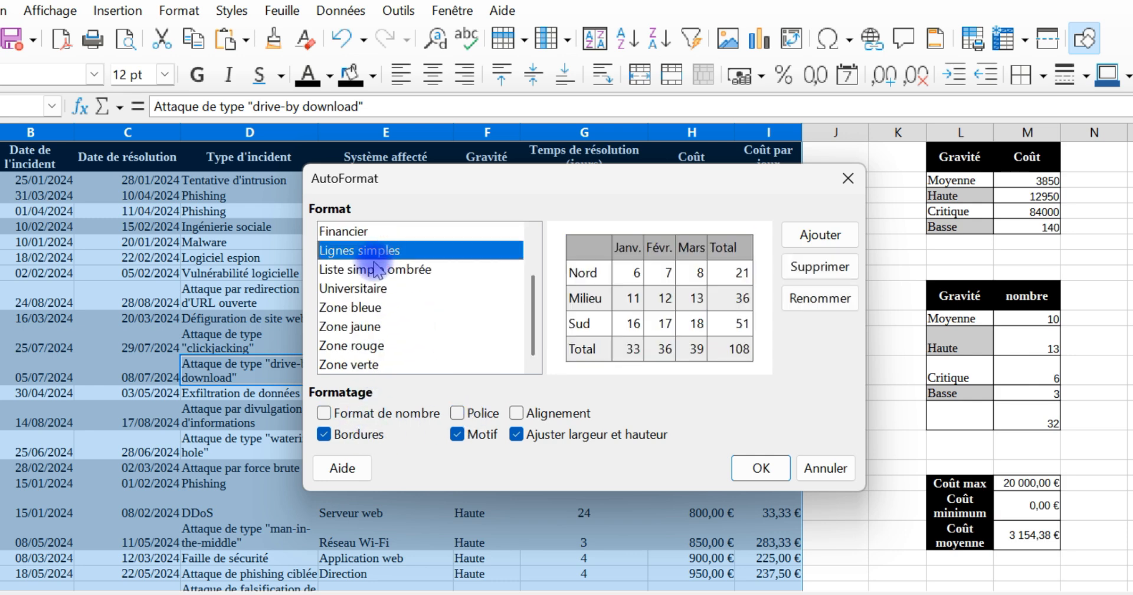
left_click(363, 269)
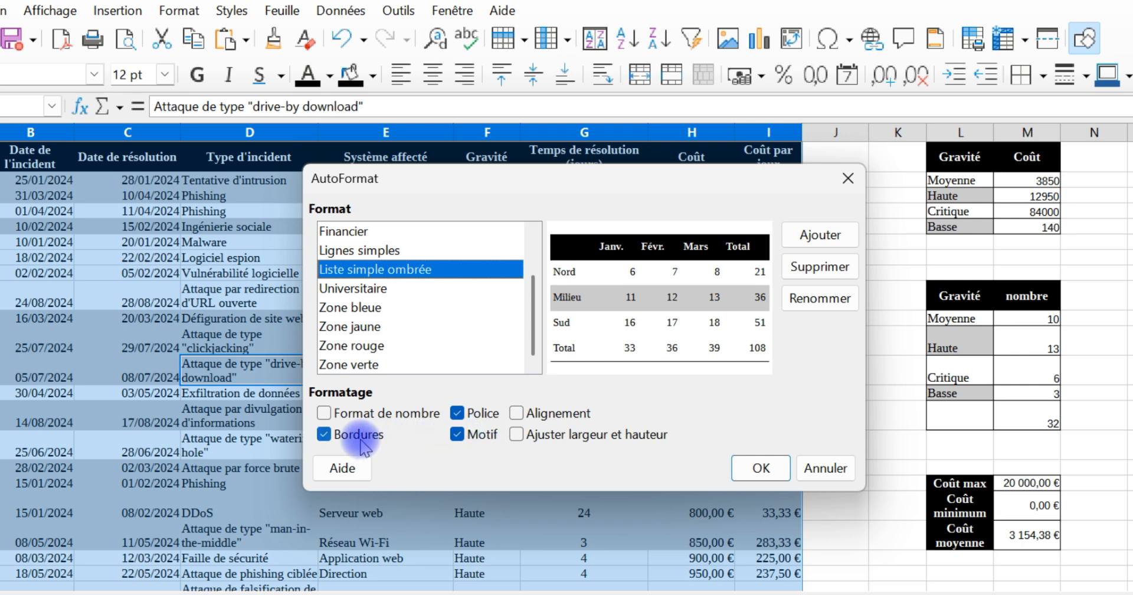
left_click(759, 466)
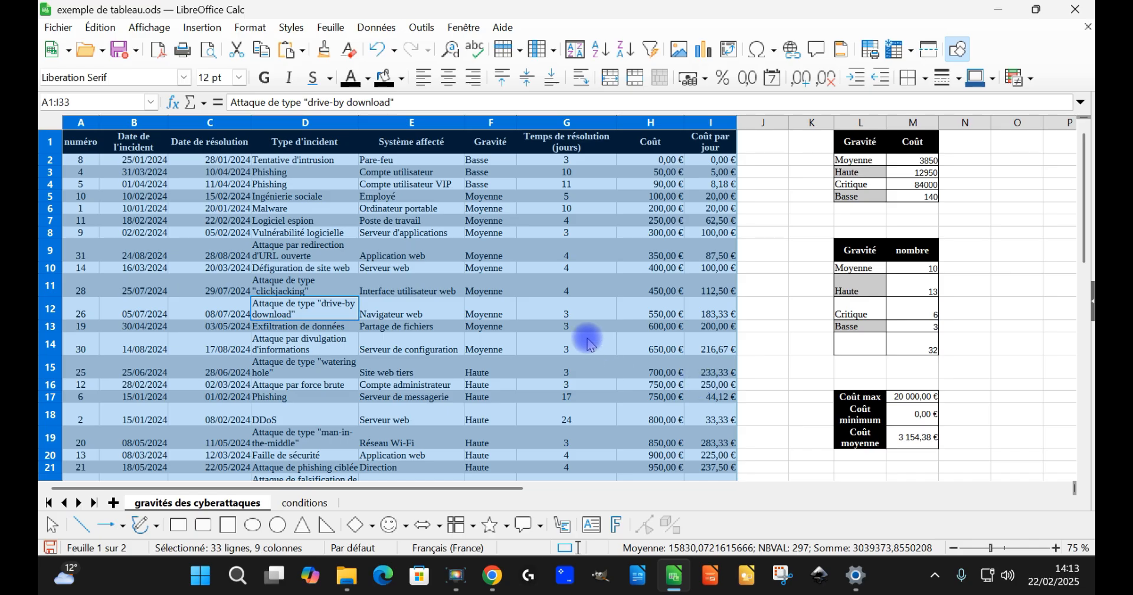
Step: Examine the alternating row shading across the reformatted table from the header to row 33
scroll(588, 342, "down", 6)
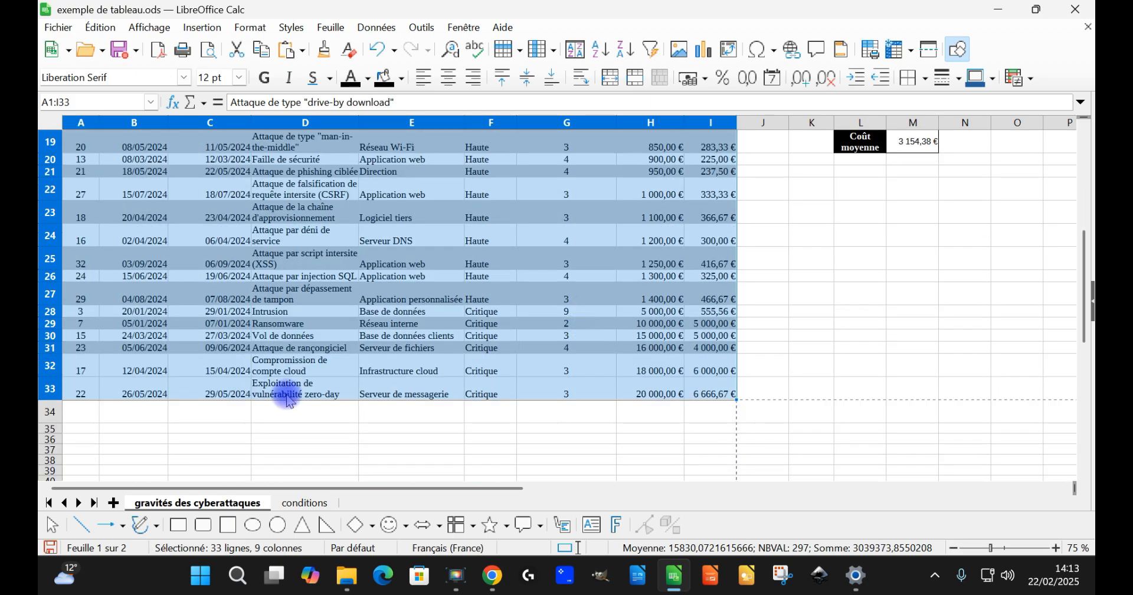
scroll(566, 390, "up", 6)
scroll(556, 324, "down", 2)
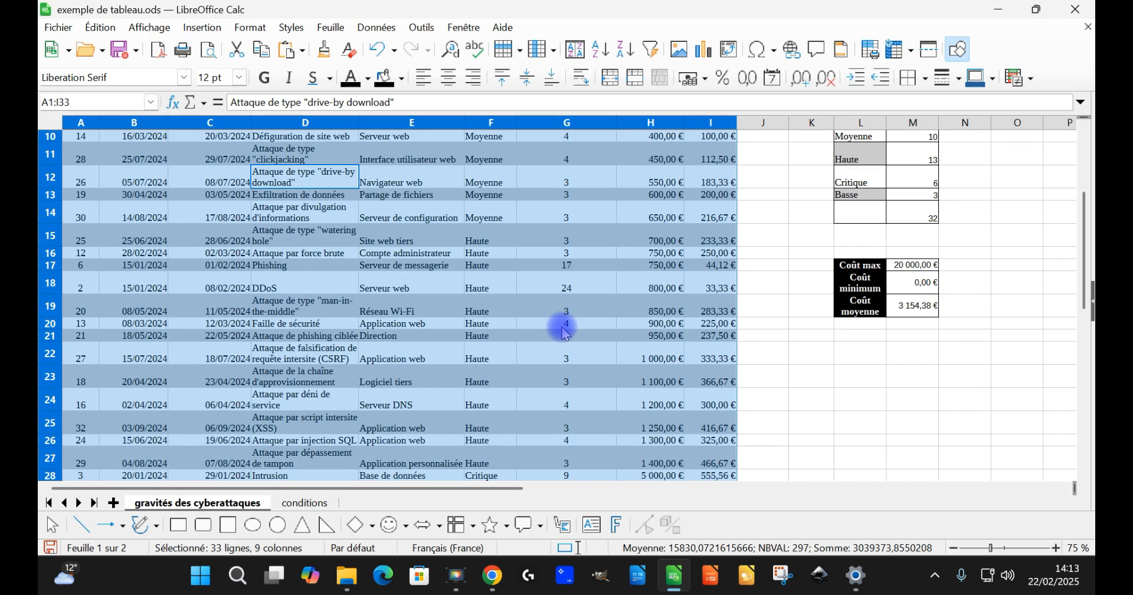
scroll(566, 314, "up", 2)
left_click(498, 231)
scroll(250, 321, "up", 5)
scroll(320, 299, "down", 2)
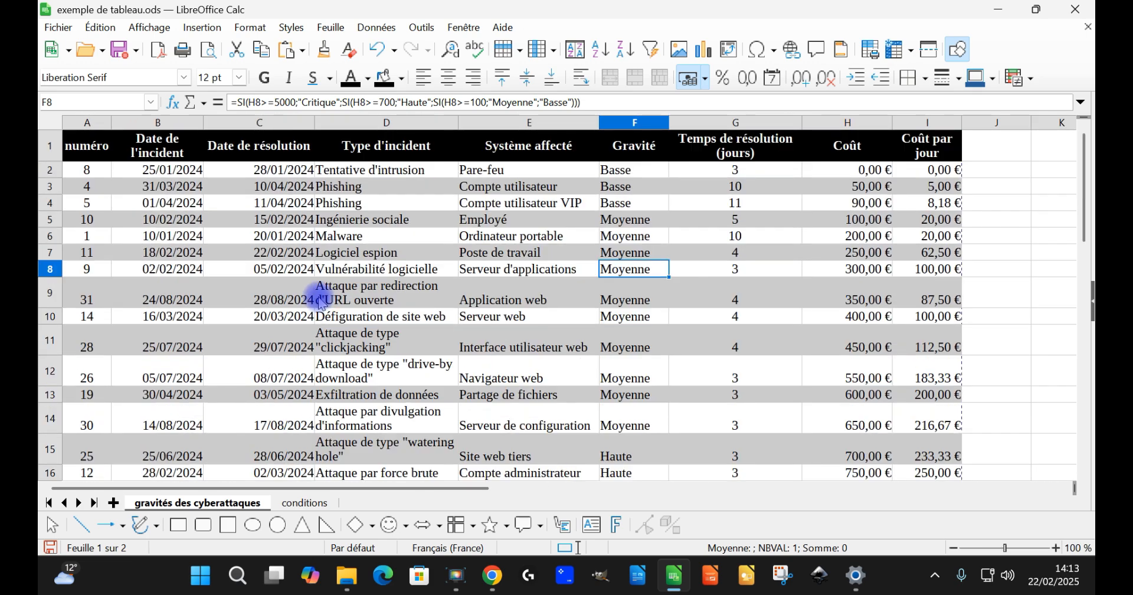
scroll(137, 226, "down", 3)
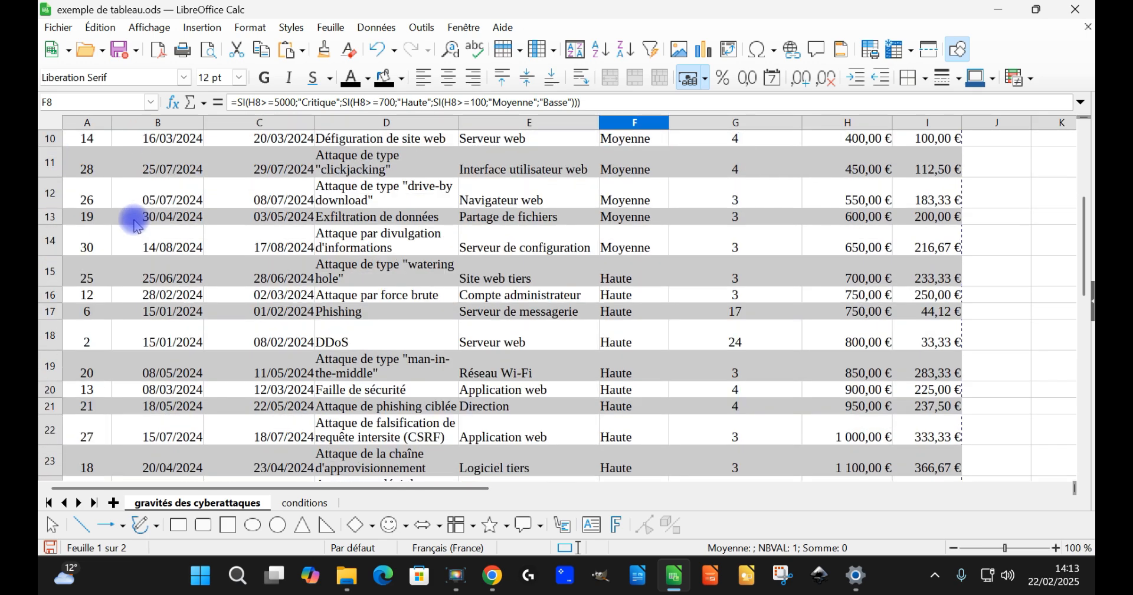
scroll(250, 321, "up", 3)
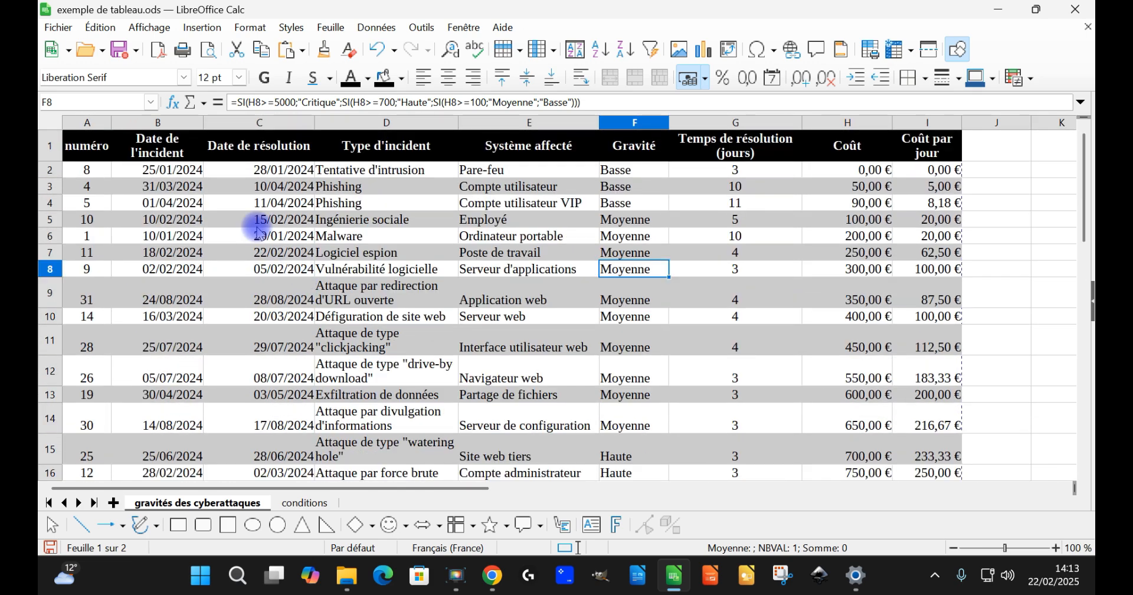
scroll(279, 263, "down", 1)
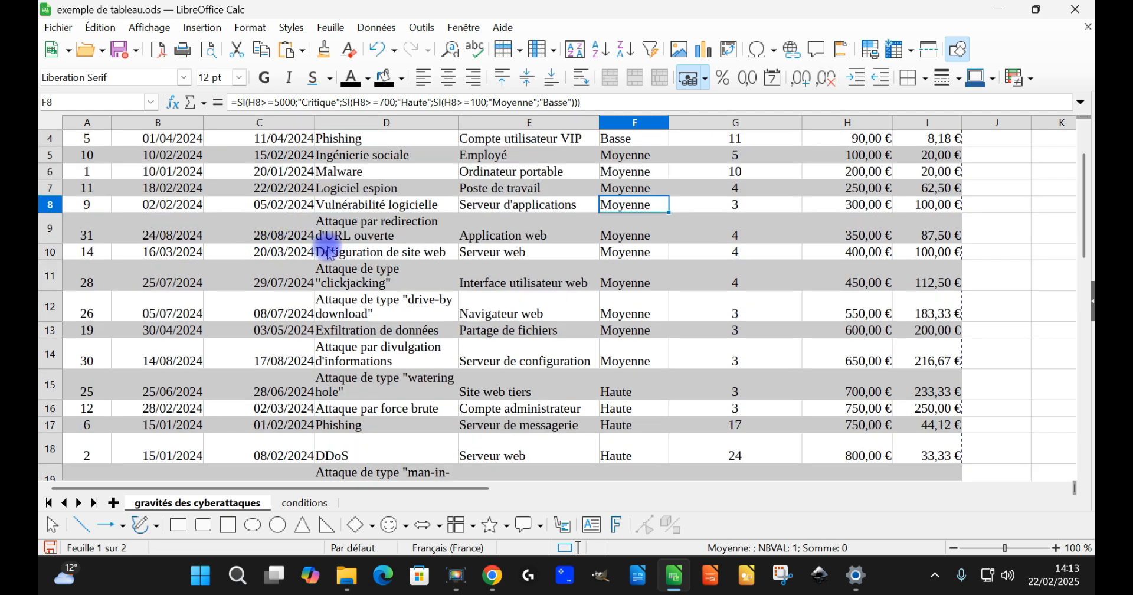
scroll(330, 251, "up", 1)
Step: Clone the formatting of row 31, columns A to I, onto row 33 of the table
scroll(366, 236, "down", 1)
scroll(424, 253, "down", 6)
left_click_drag(87, 358, 894, 361)
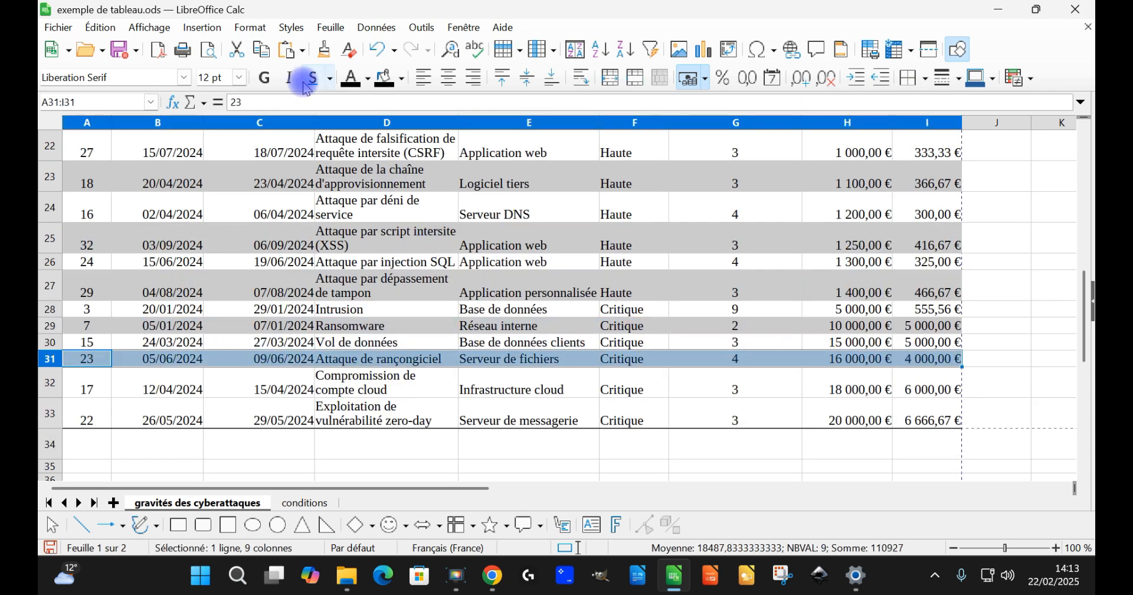
left_click(324, 50)
left_click(88, 414)
left_click(275, 288)
Step: Check the shading down to the last row and look at the whole table in the print preview
scroll(330, 330, "up", 7)
left_click(541, 291)
scroll(418, 319, "down", 7)
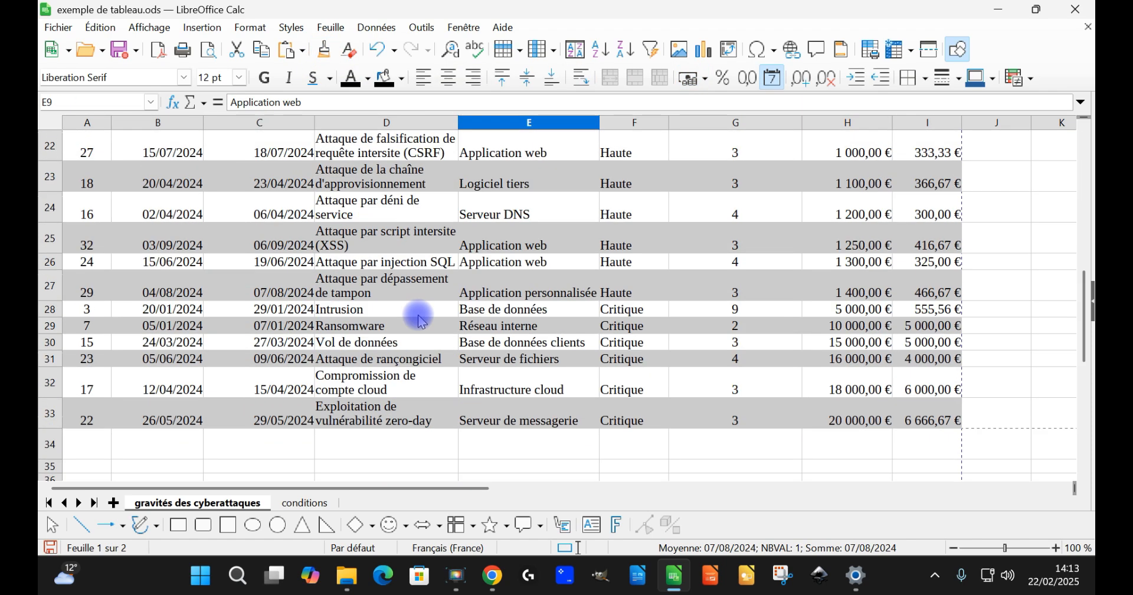
scroll(420, 319, "up", 7)
left_click(208, 49)
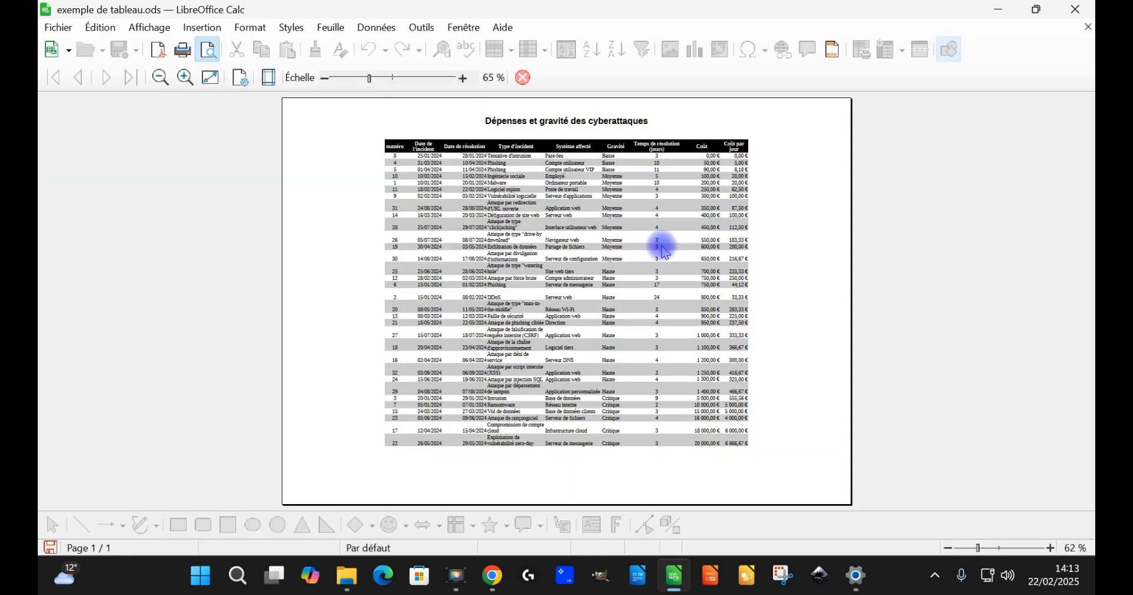
left_click(527, 78)
Step: Add outer borders and all inner lines to the whole table A1:I33
key("ctrl+a")
right_click(398, 197)
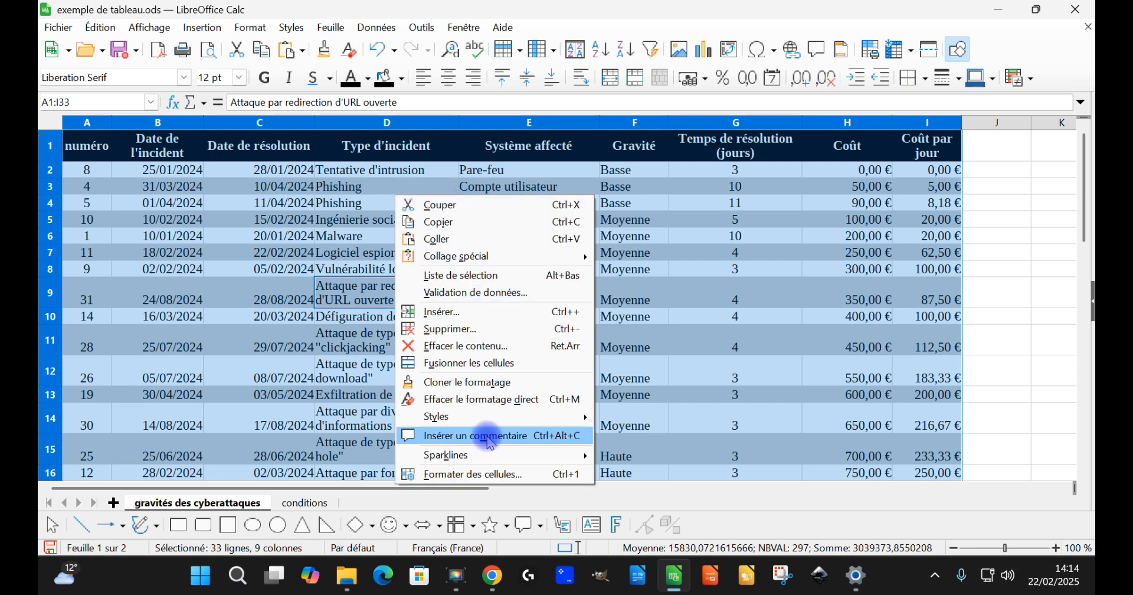
left_click(475, 474)
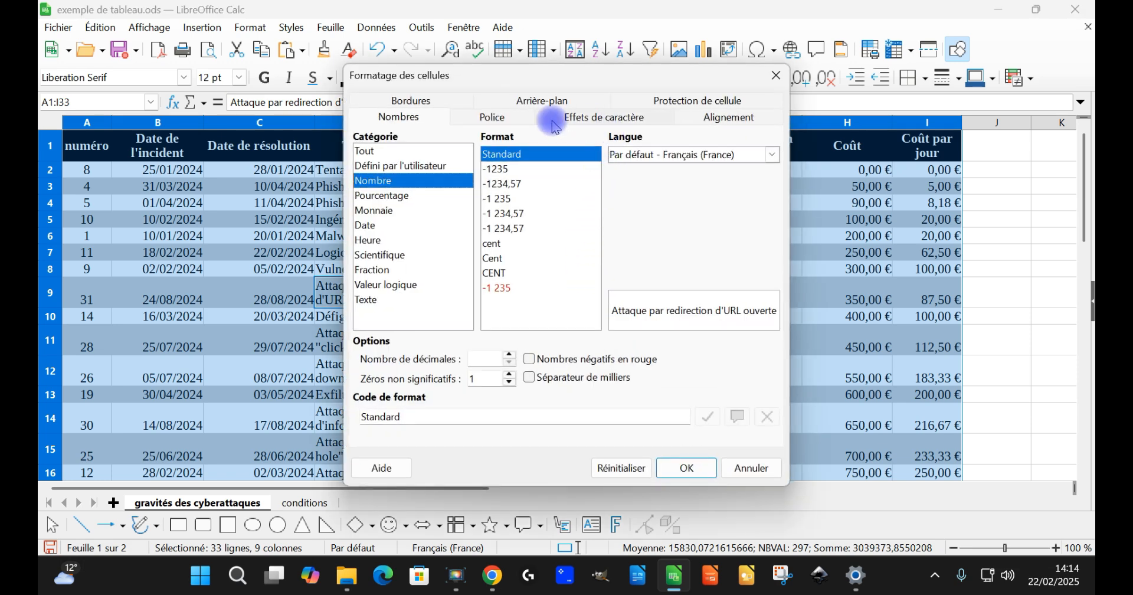
left_click(413, 101)
left_click(513, 154)
left_click(691, 467)
Step: Preview the bordered table and open the print dialog
key("ctrl+shift+o")
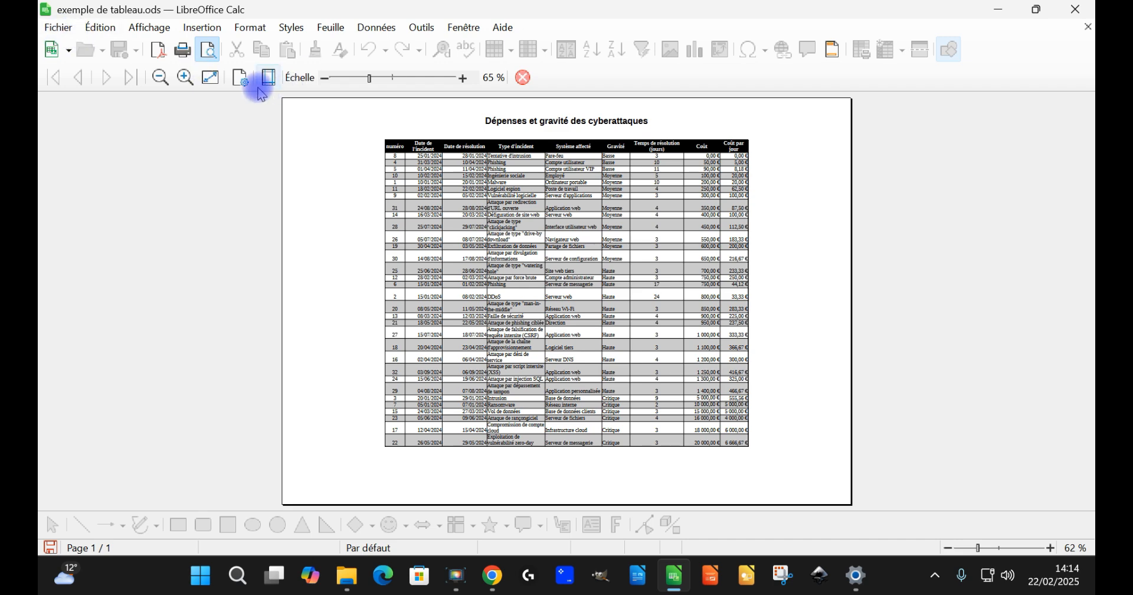
left_click(184, 59)
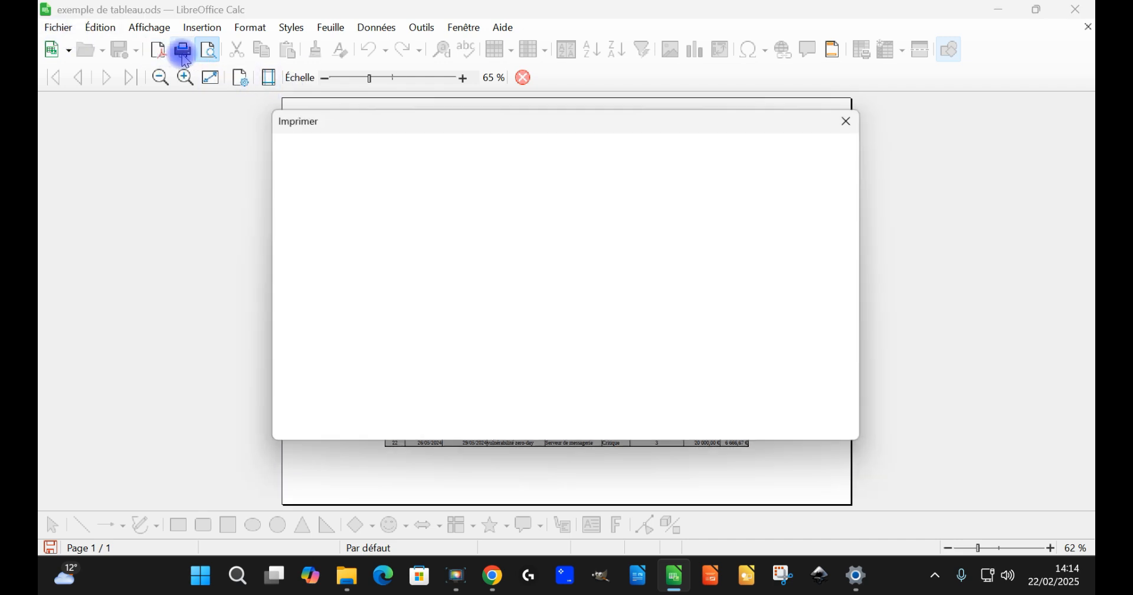